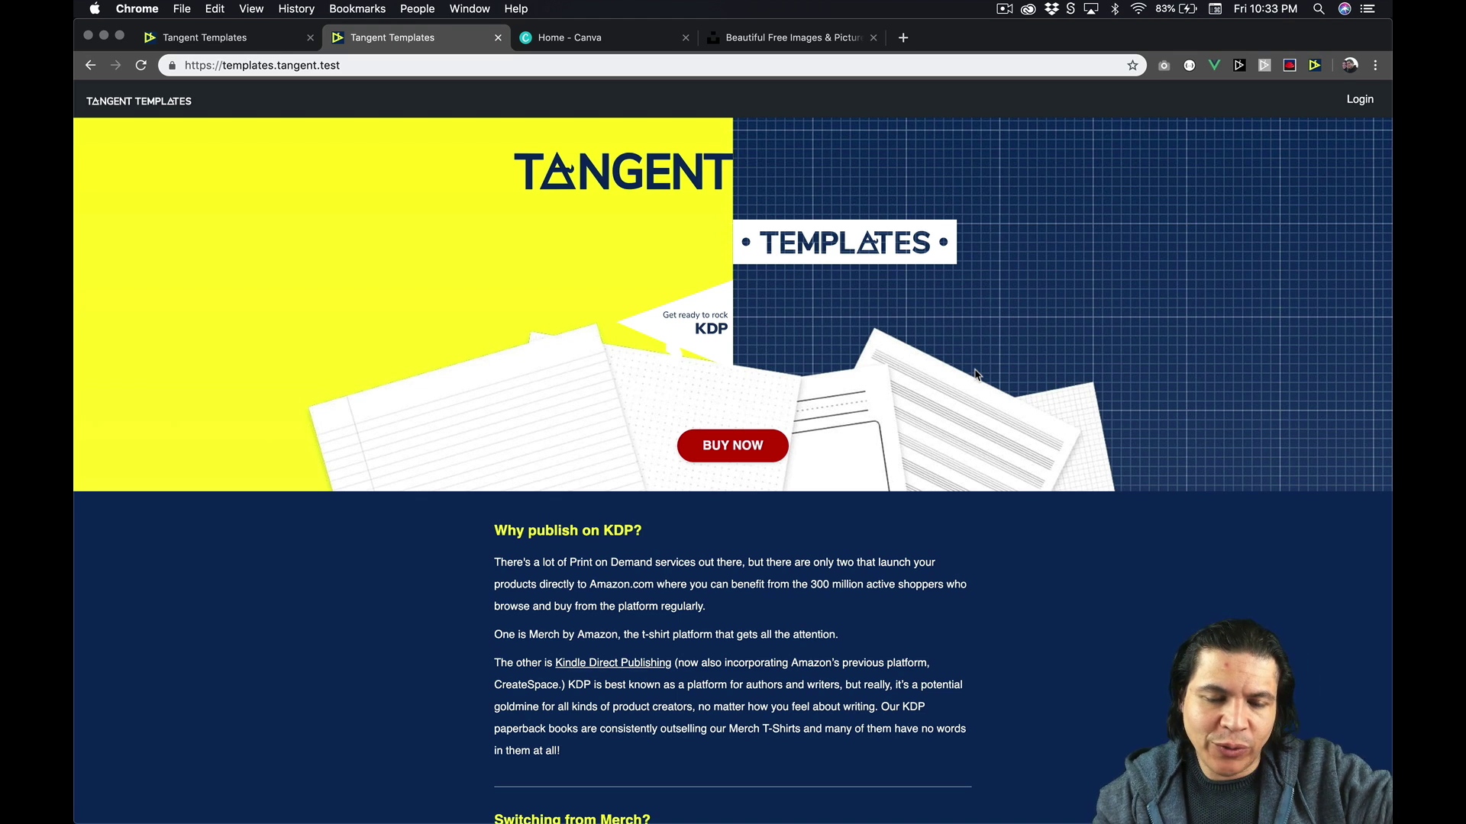
Read through covernotes.txt from the size details down to the title and back cover copy
{"action": "key", "text": "super+Tab"}
{"action": "key", "text": "super+Tab"}
{"action": "left_click", "coordinate": [461, 123]}
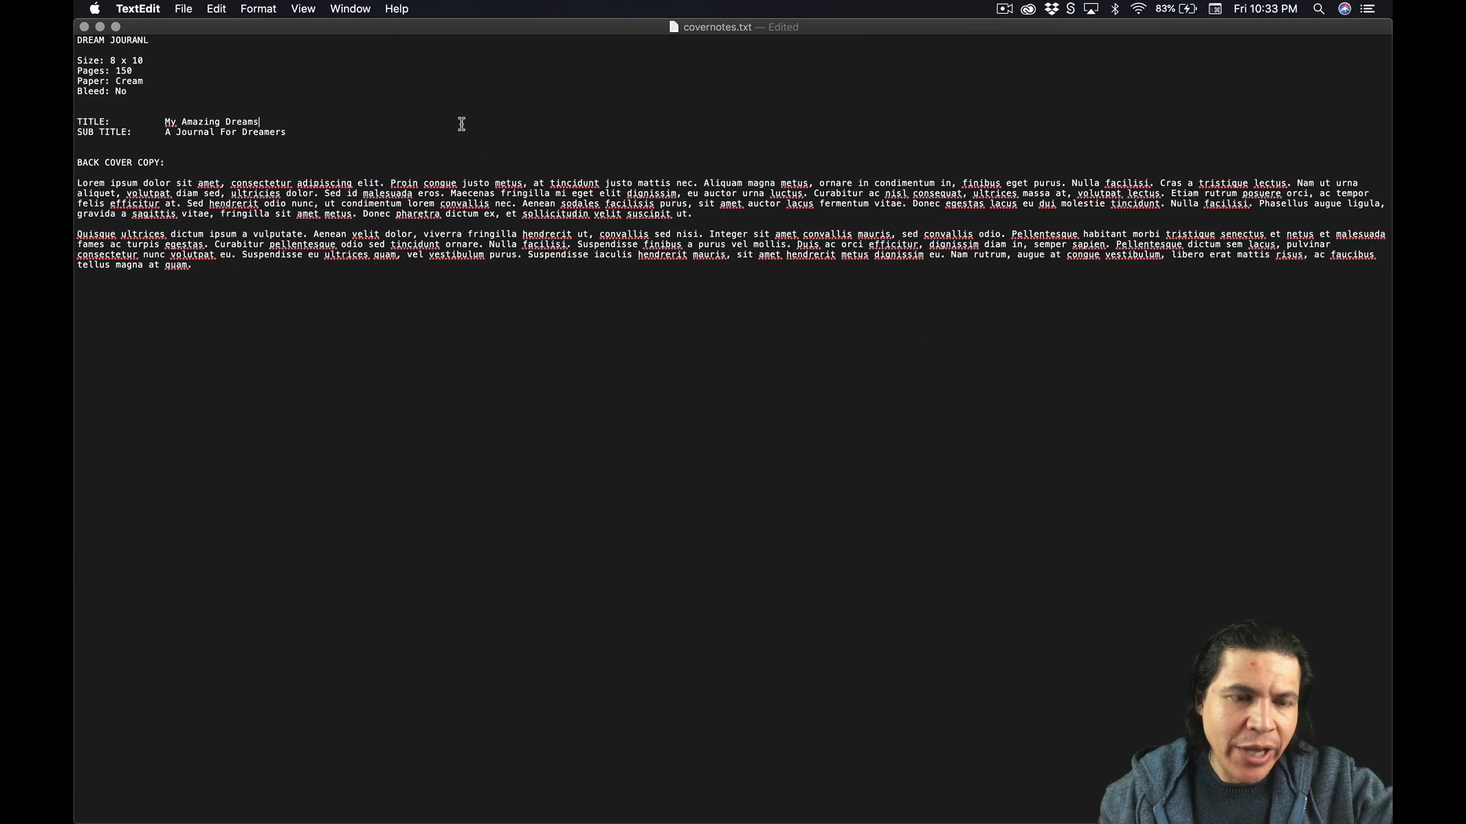
{"action": "key", "text": "super+Up"}
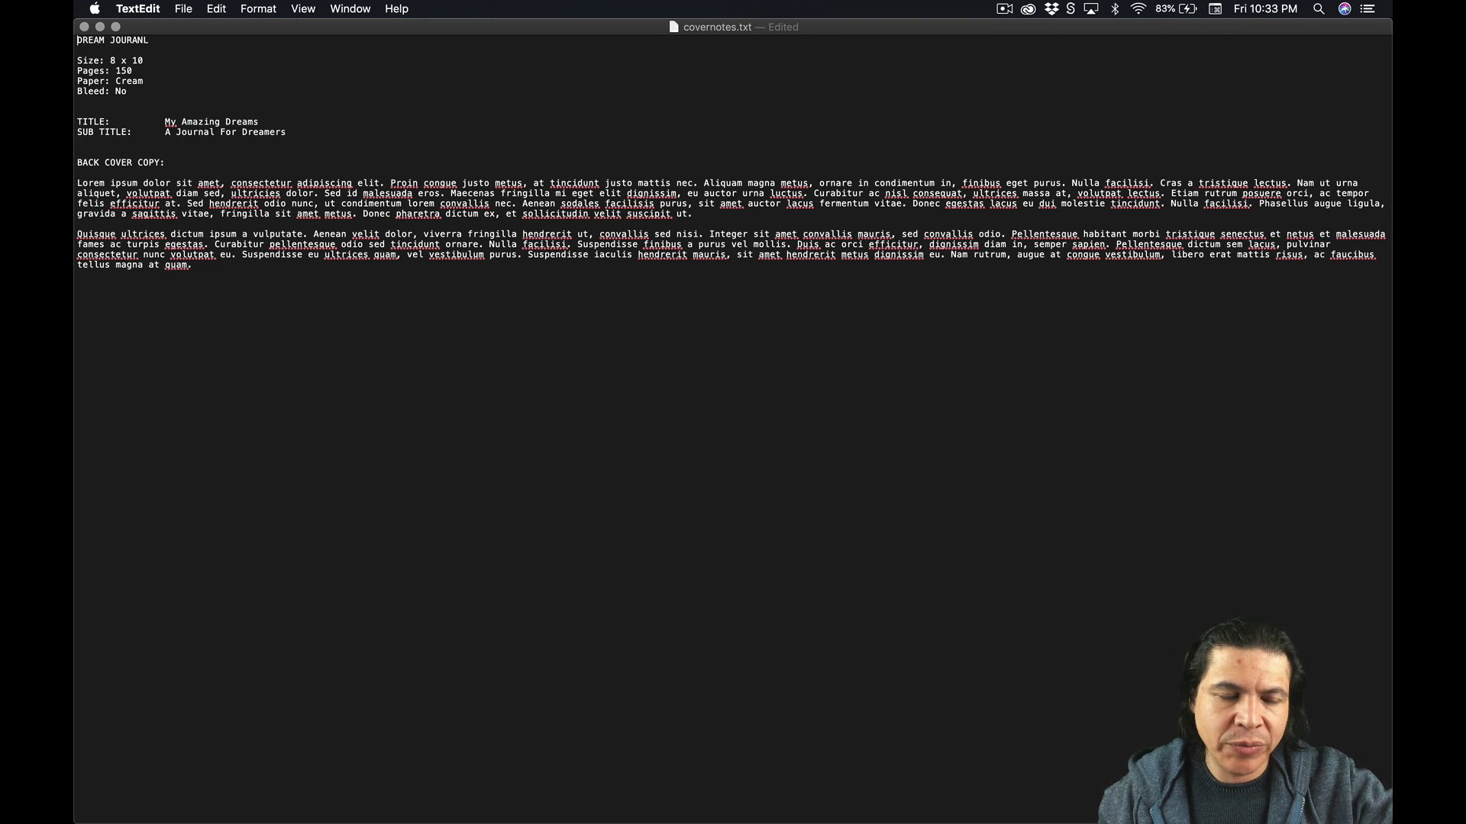
{"action": "left_click", "coordinate": [77, 60]}
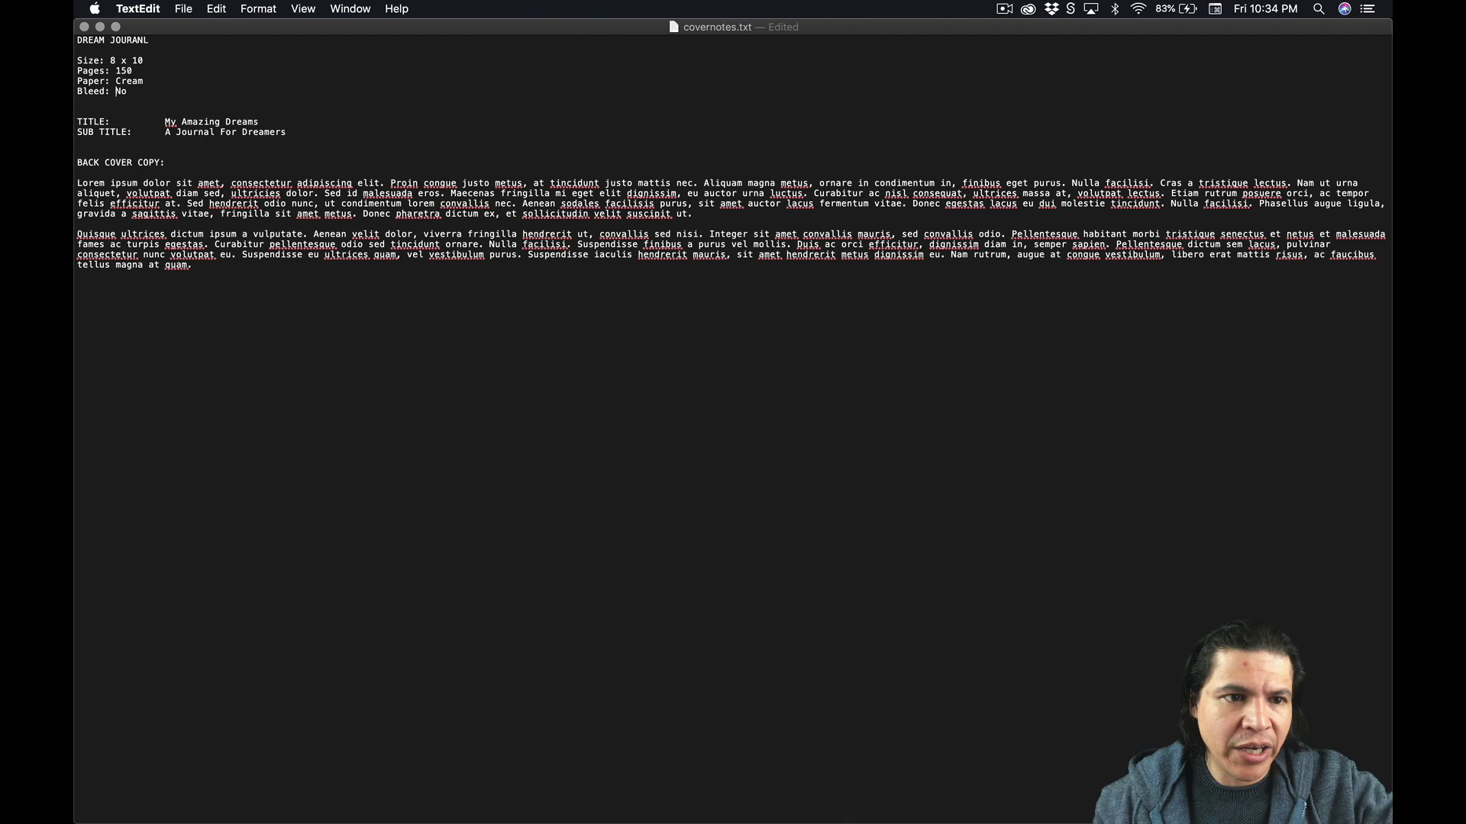
{"action": "left_click", "coordinate": [78, 111]}
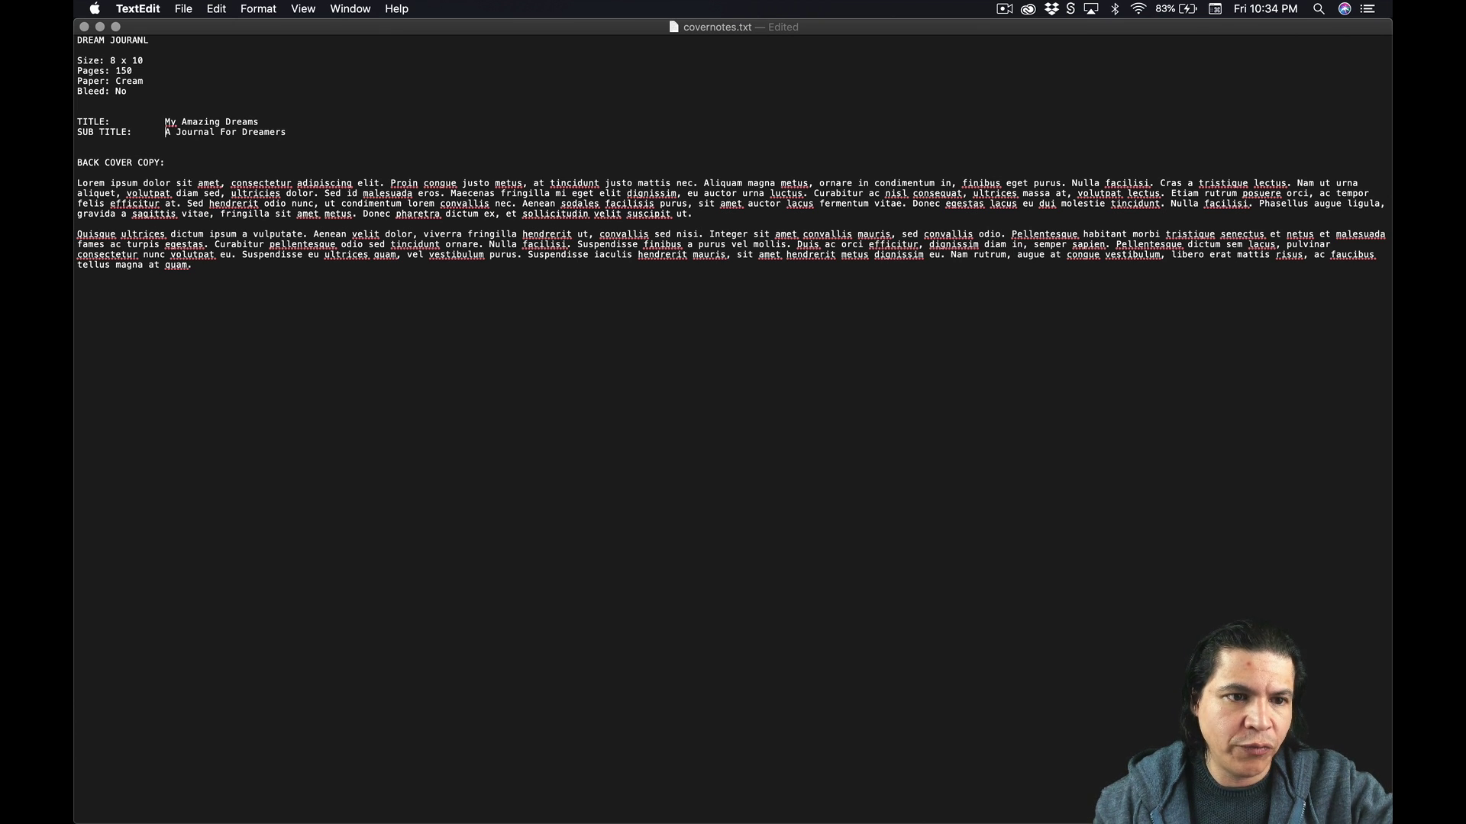
{"action": "key", "text": "shift+Down"}
{"action": "key", "text": "shift+Down"}
{"action": "key", "text": "shift+Down"}
{"action": "key", "text": "shift+Down"}
{"action": "key", "text": "shift+Down"}
{"action": "key", "text": "shift+Down"}
{"action": "key", "text": "shift+Down"}
{"action": "key", "text": "shift+Down"}
{"action": "key", "text": "shift+Down"}
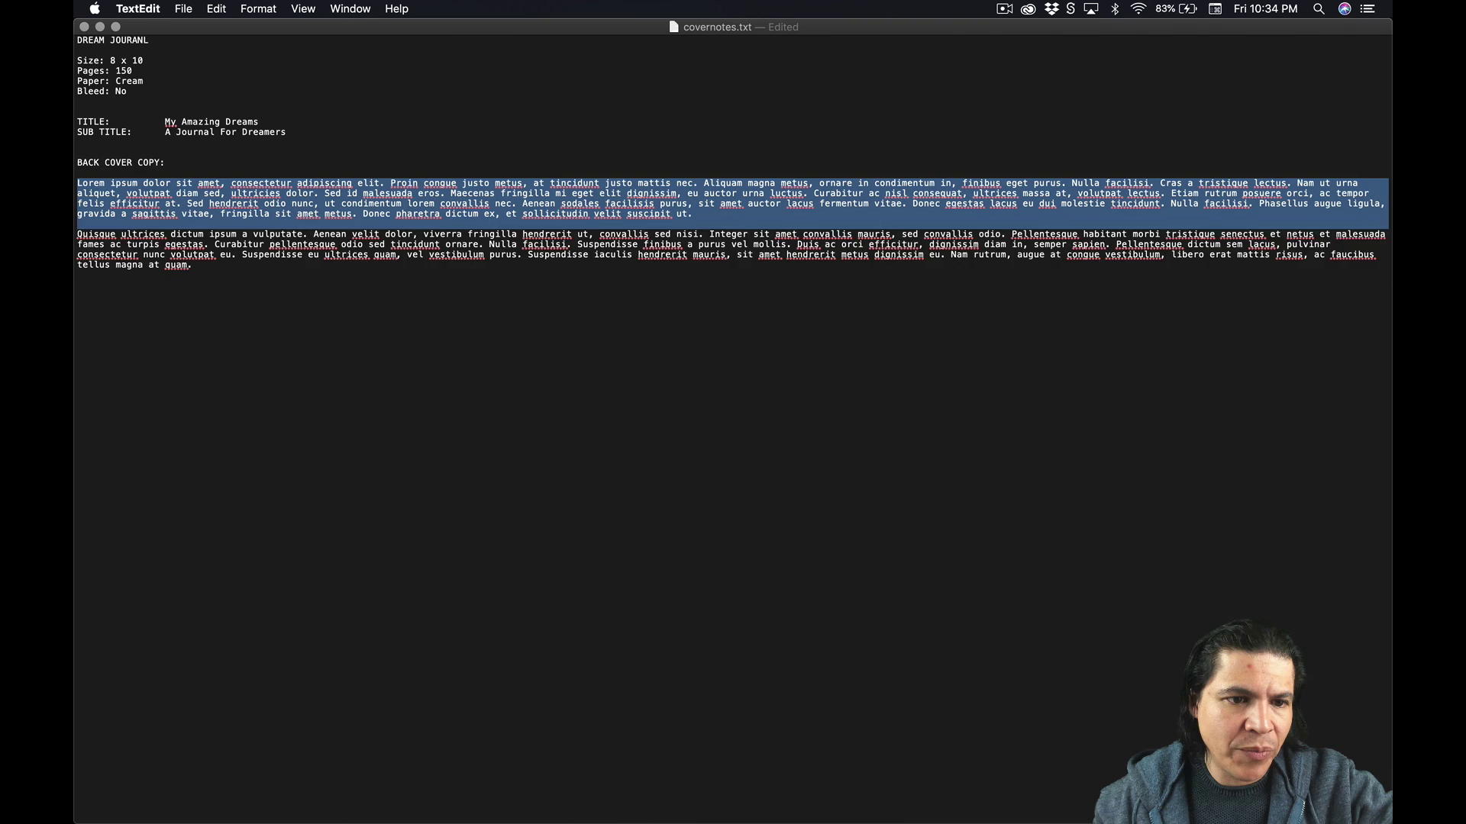
{"action": "key", "text": "Left"}
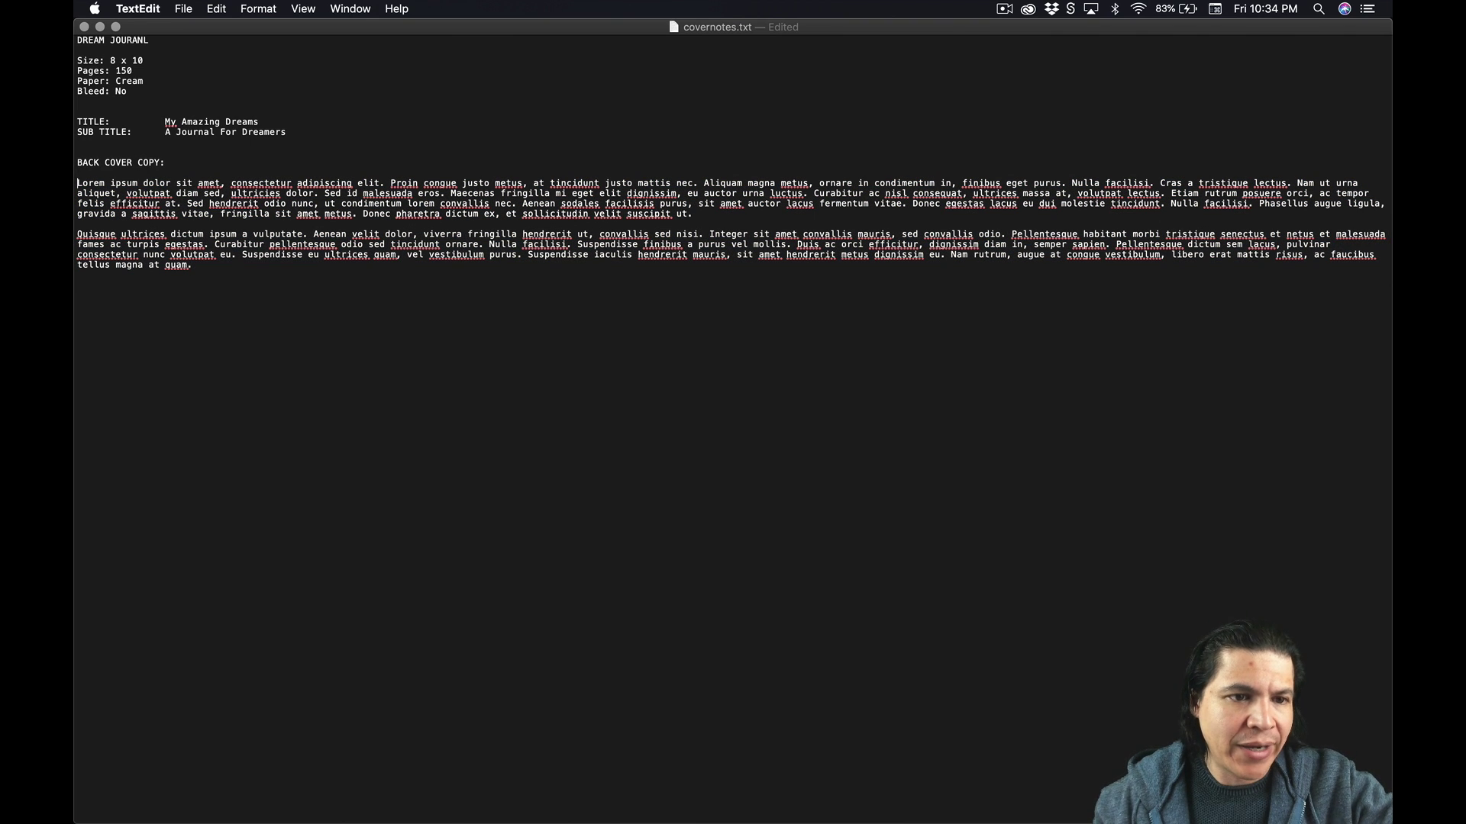
{"action": "key", "text": "super+Tab"}
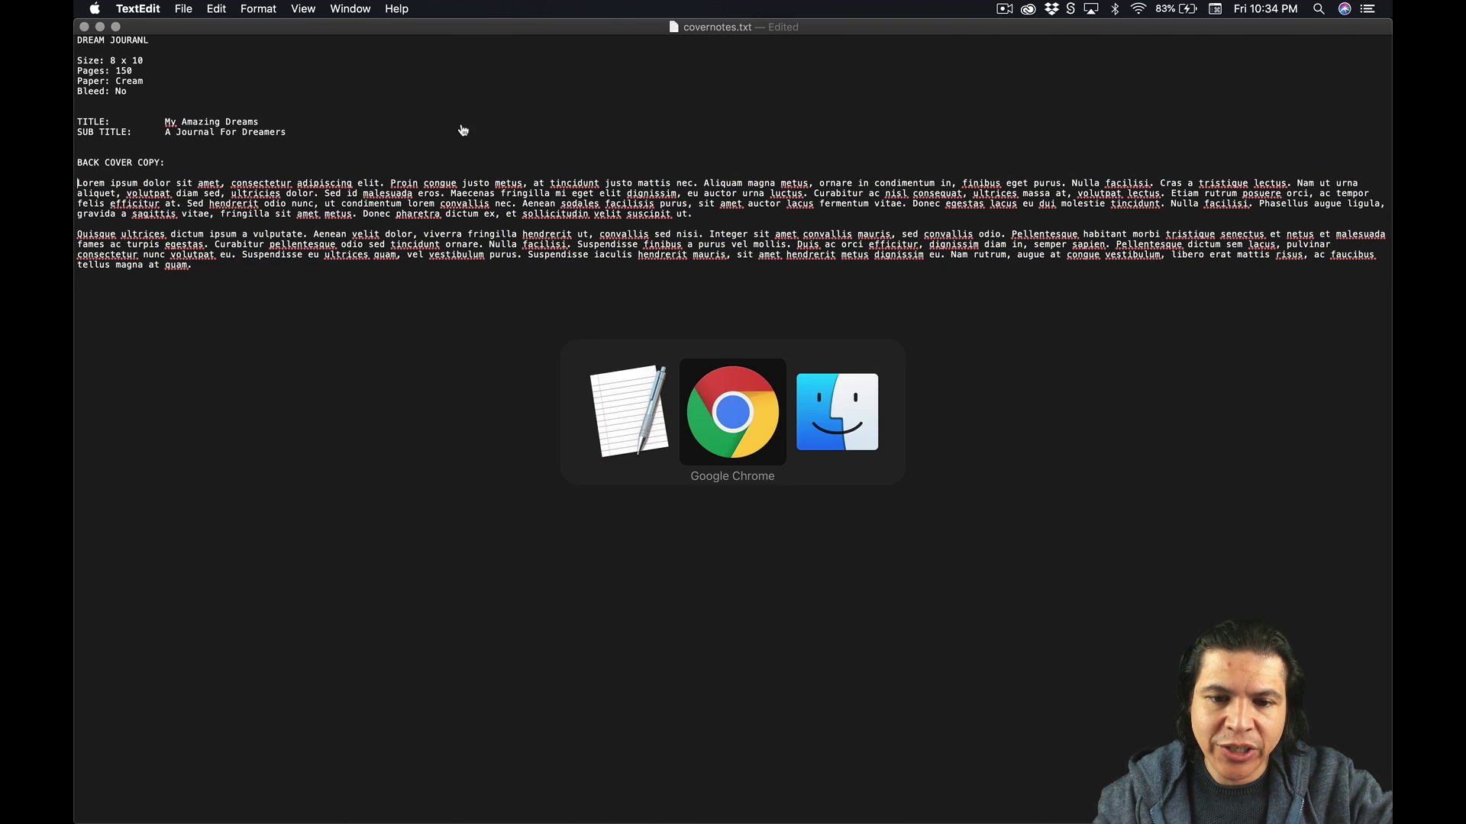
Open the Journal Paper interior template on Tangent Templates
{"action": "key", "text": "ctrl+shift+Tab"}
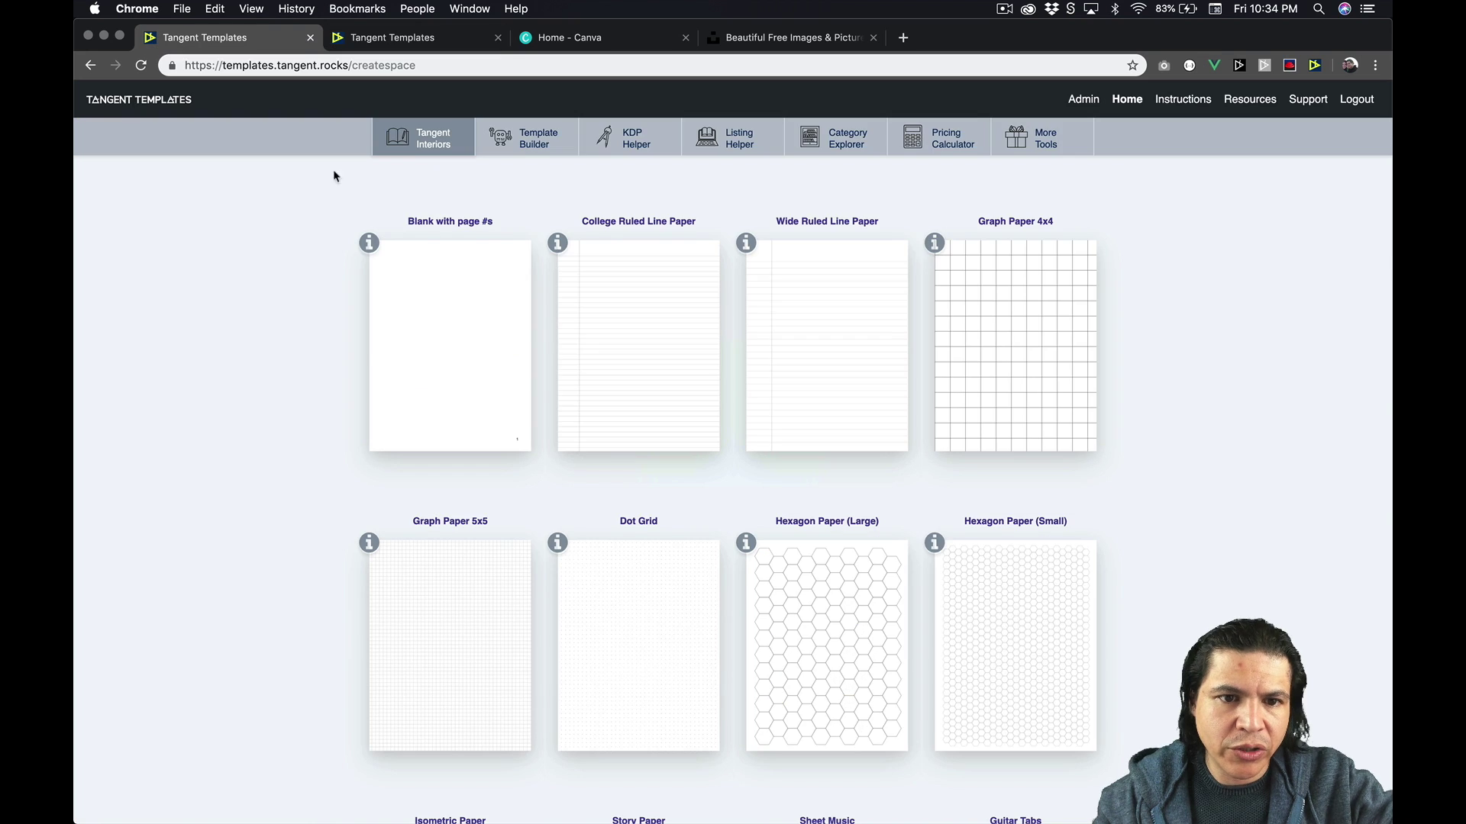
{"action": "scroll", "coordinate": [279, 266], "scroll_direction": "down", "scroll_amount": 15}
{"action": "scroll", "coordinate": [279, 266], "scroll_direction": "down", "scroll_amount": 7}
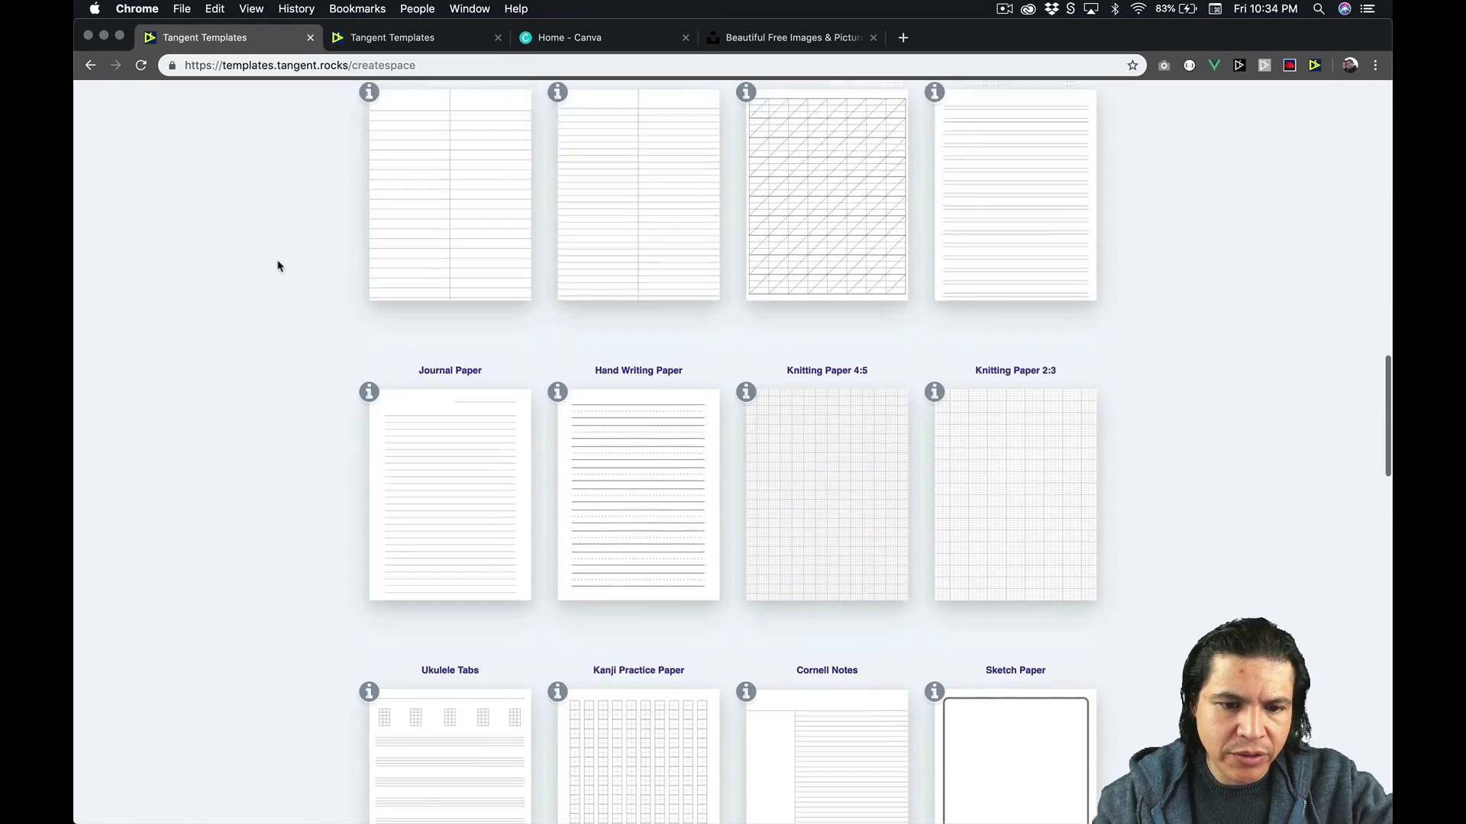
{"action": "scroll", "coordinate": [279, 266], "scroll_direction": "up", "scroll_amount": 3}
{"action": "left_click", "coordinate": [465, 339]}
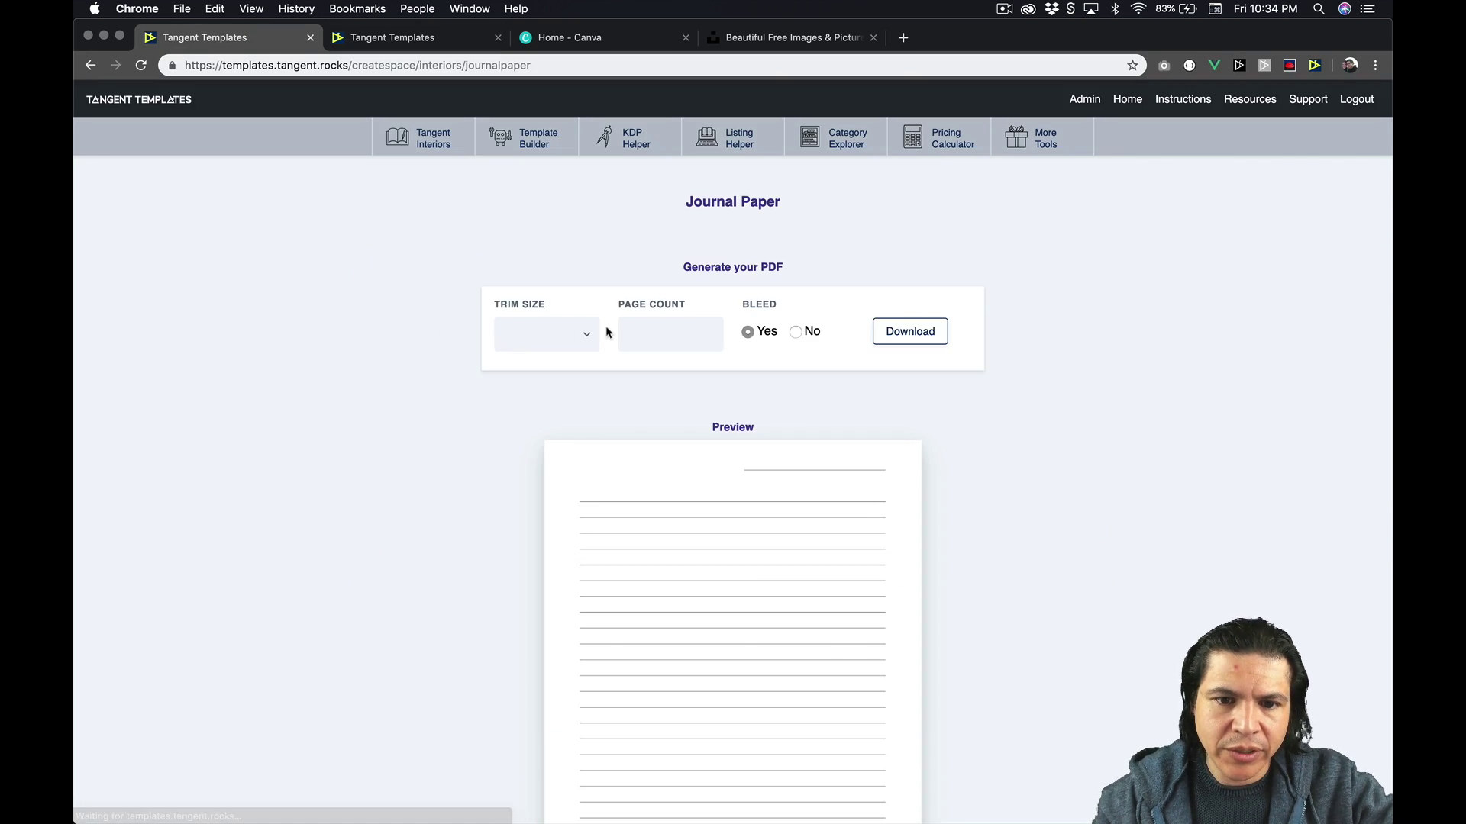
Set 8 x 10 trim, 150 pages and no bleed, then download the Journal Paper PDF
{"action": "left_click", "coordinate": [584, 337]}
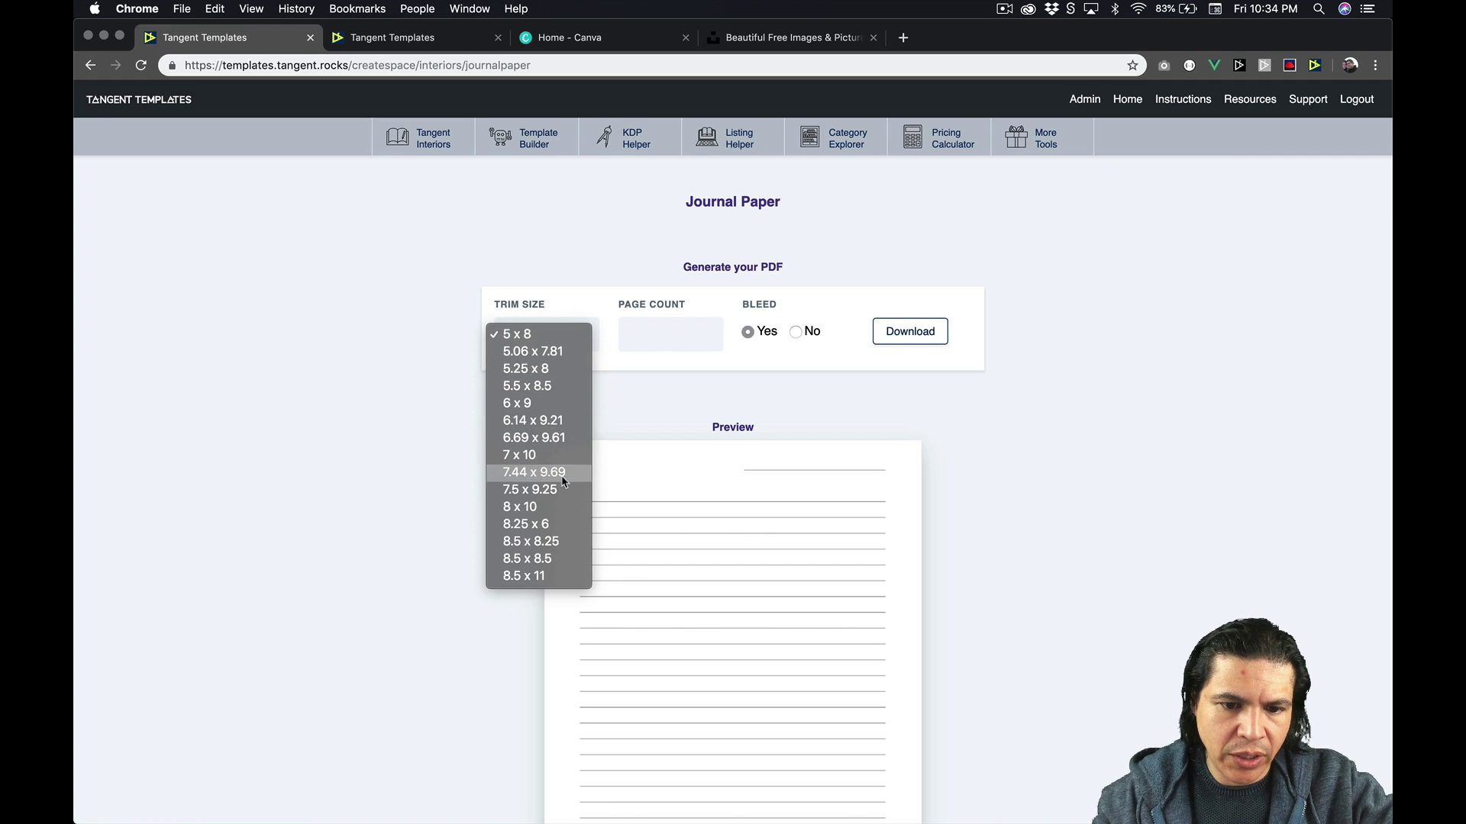
{"action": "left_click", "coordinate": [550, 507]}
{"action": "left_click", "coordinate": [661, 327]}
{"action": "type", "text": "150"}
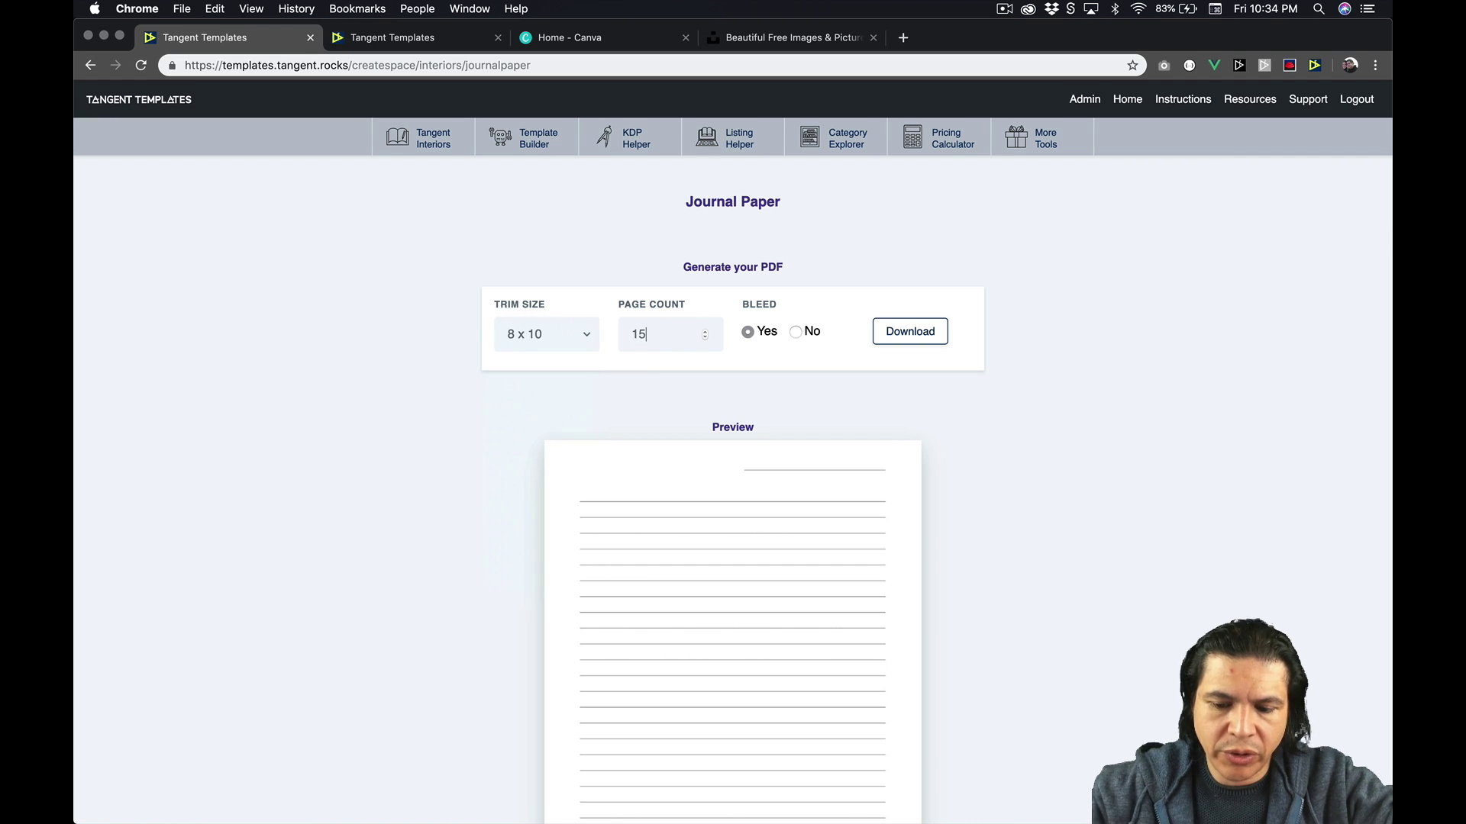
{"action": "left_click", "coordinate": [794, 333]}
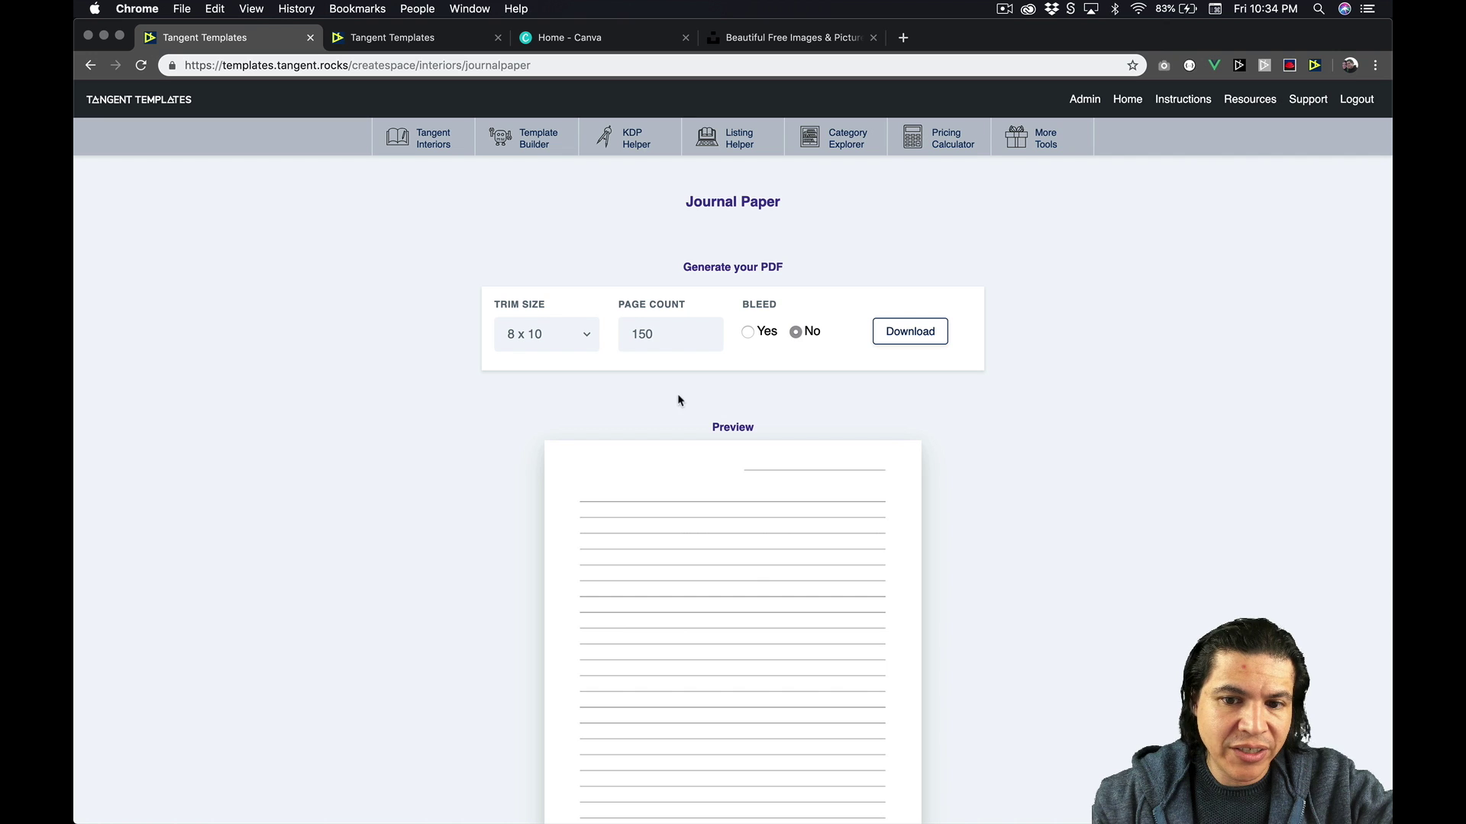
{"action": "left_click", "coordinate": [902, 340]}
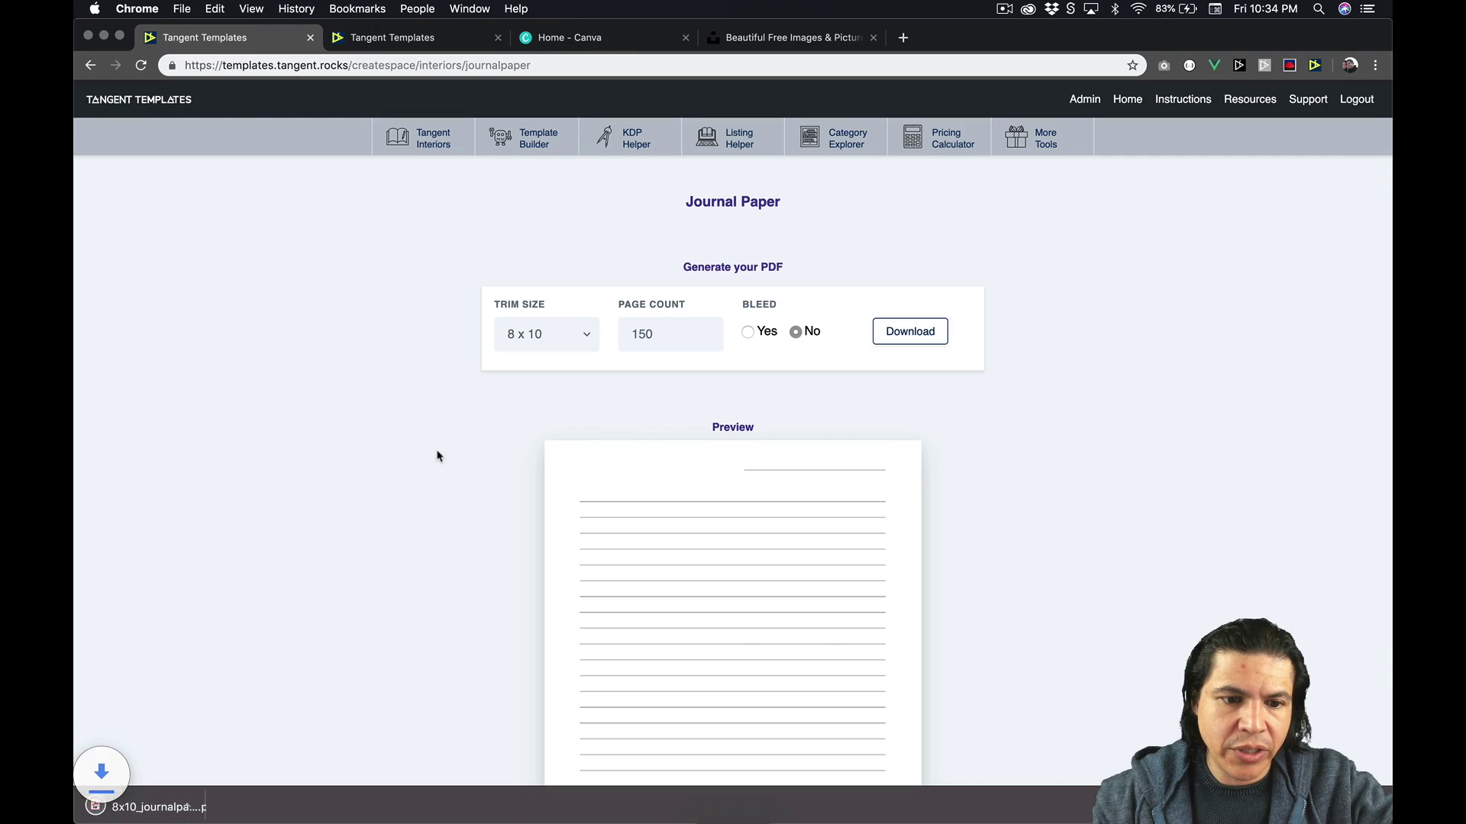
Quick Look the downloaded 8x10 no-bleed journal paper PDF's first pages, then return to Chrome
{"action": "key", "text": "super+Tab"}
{"action": "key", "text": "super+Tab"}
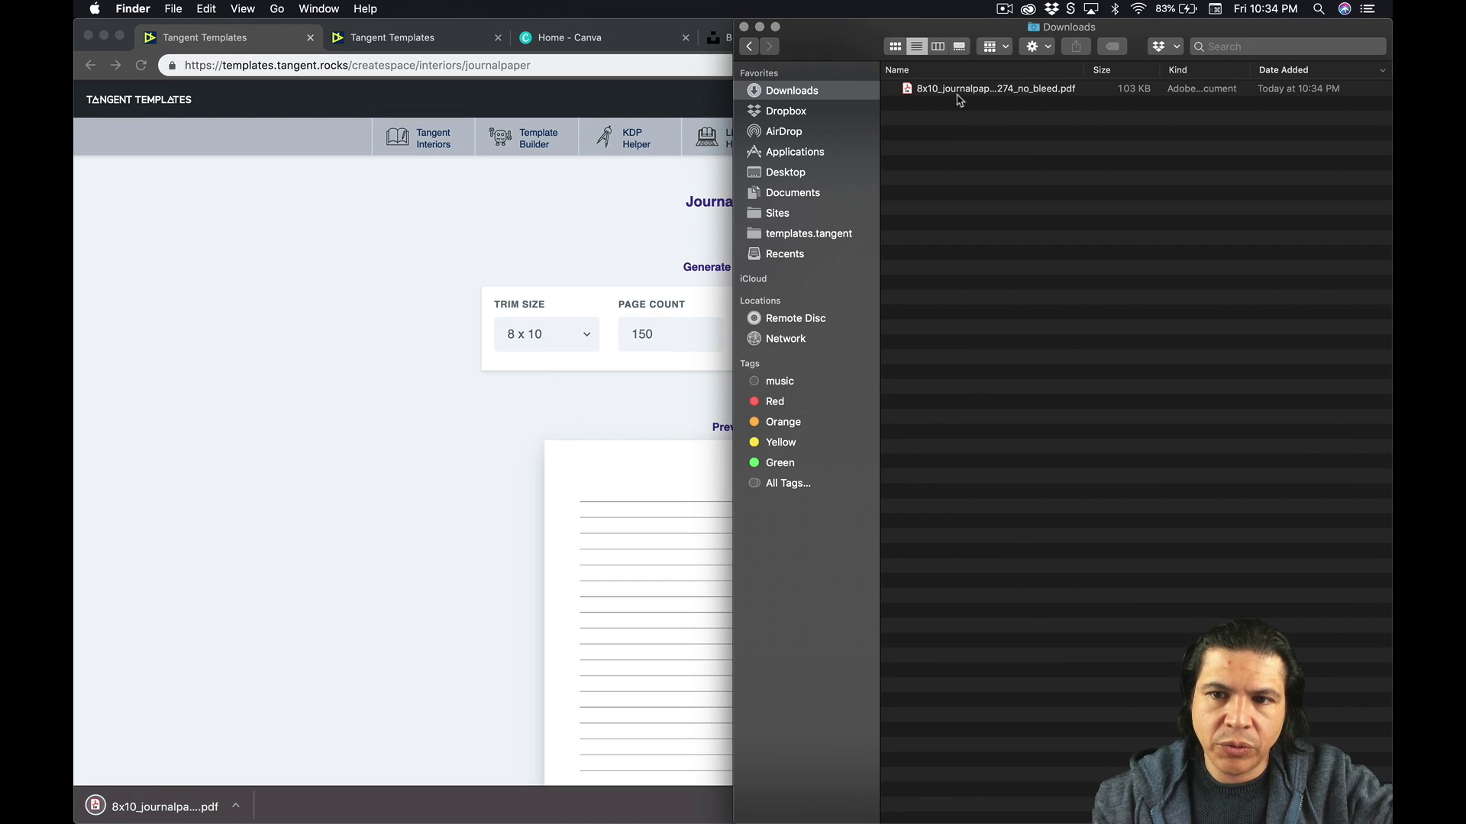
{"action": "left_click", "coordinate": [959, 90]}
{"action": "key", "text": "space"}
{"action": "left_click_drag", "start_coordinate": [1020, 157], "coordinate": [1044, 442]}
{"action": "key", "text": "space"}
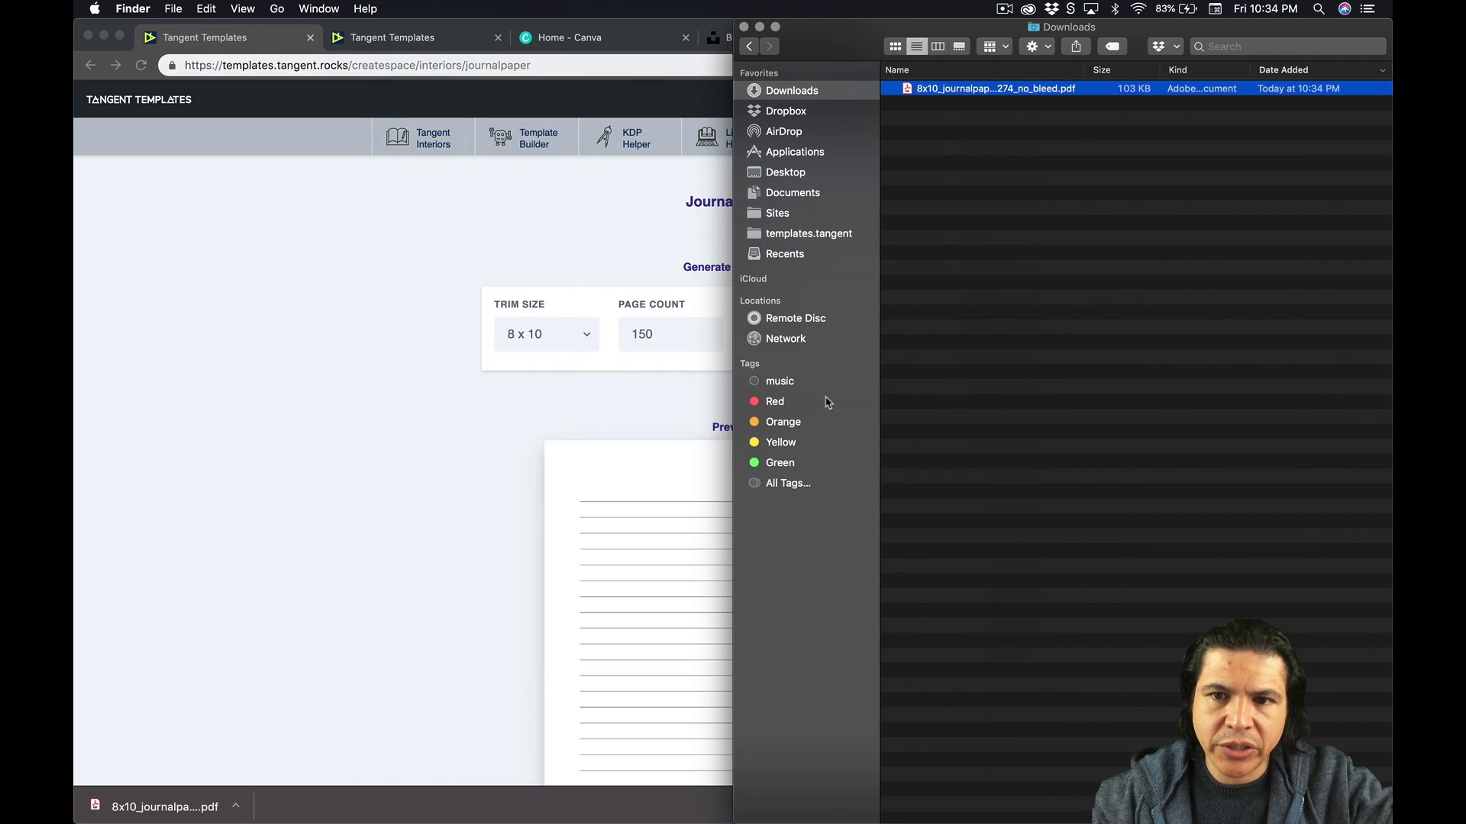
{"action": "left_click", "coordinate": [155, 336]}
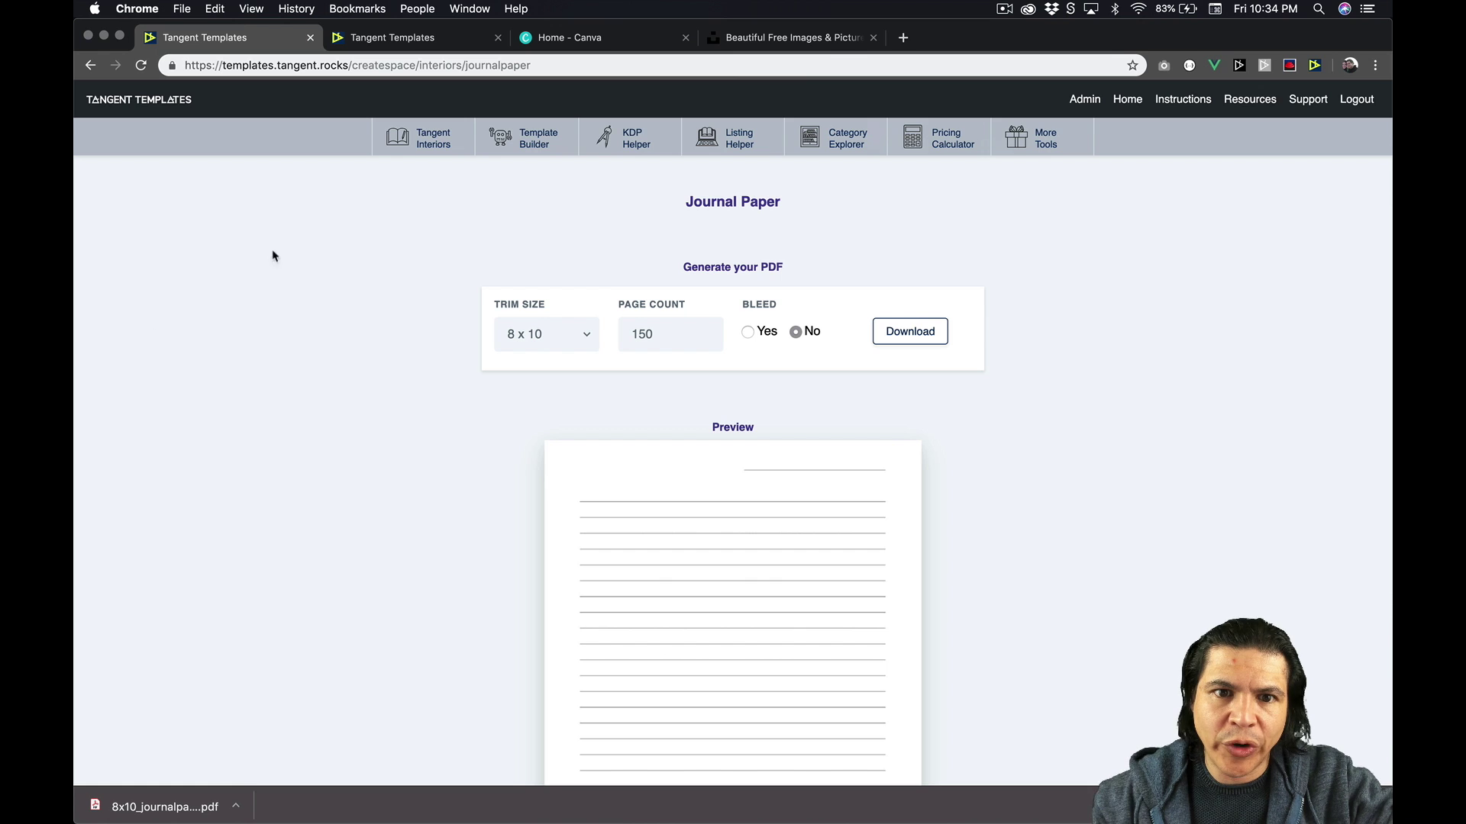
In KDP Helper, calculate an 8 x 10, 150-page Cream cover: 16.63 x 10.25 in, 0.38 in spine
{"action": "left_click", "coordinate": [622, 138]}
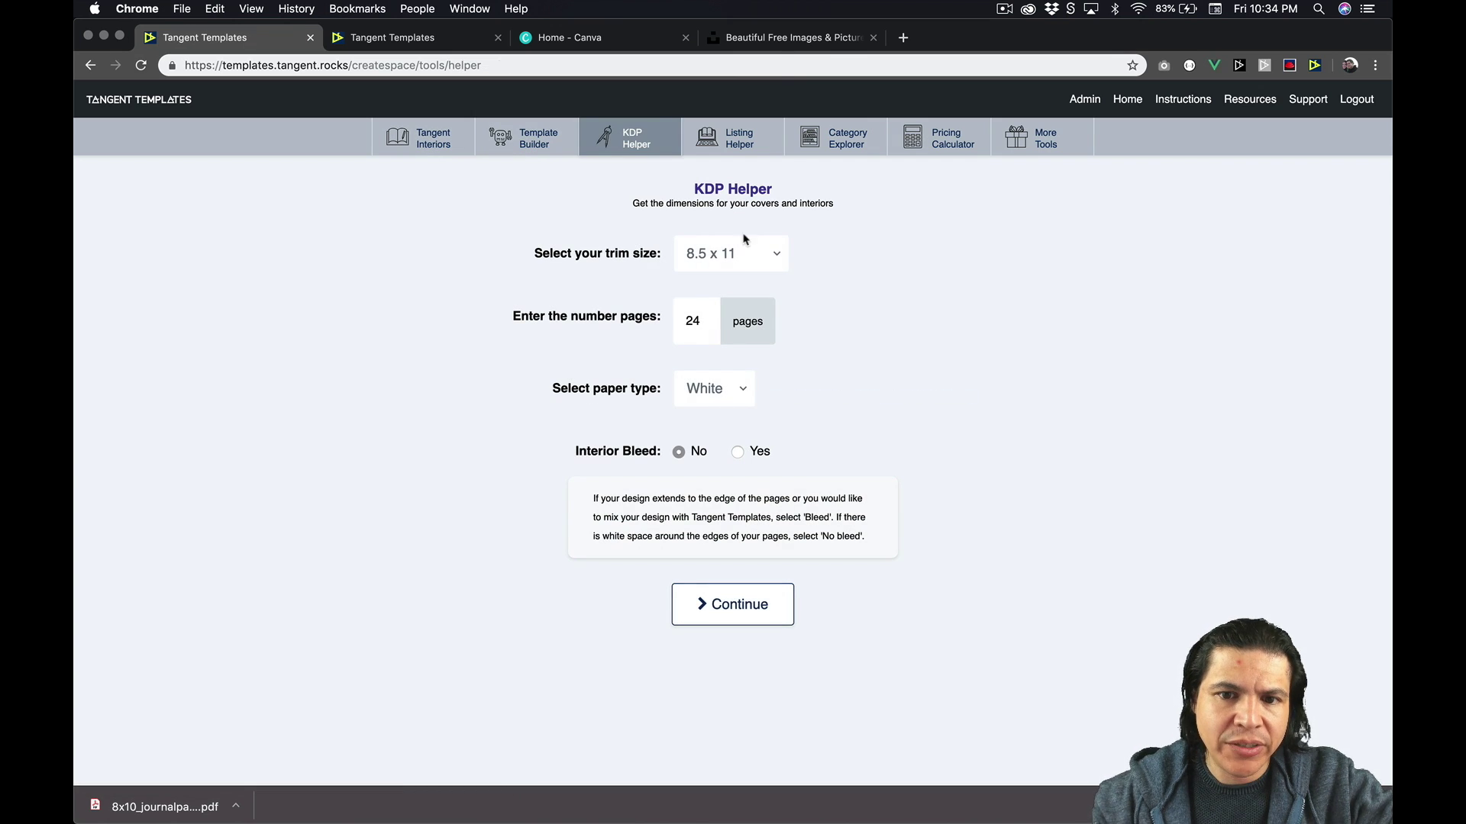
{"action": "left_click", "coordinate": [767, 258]}
{"action": "scroll", "coordinate": [763, 252], "scroll_direction": "up", "scroll_amount": 3}
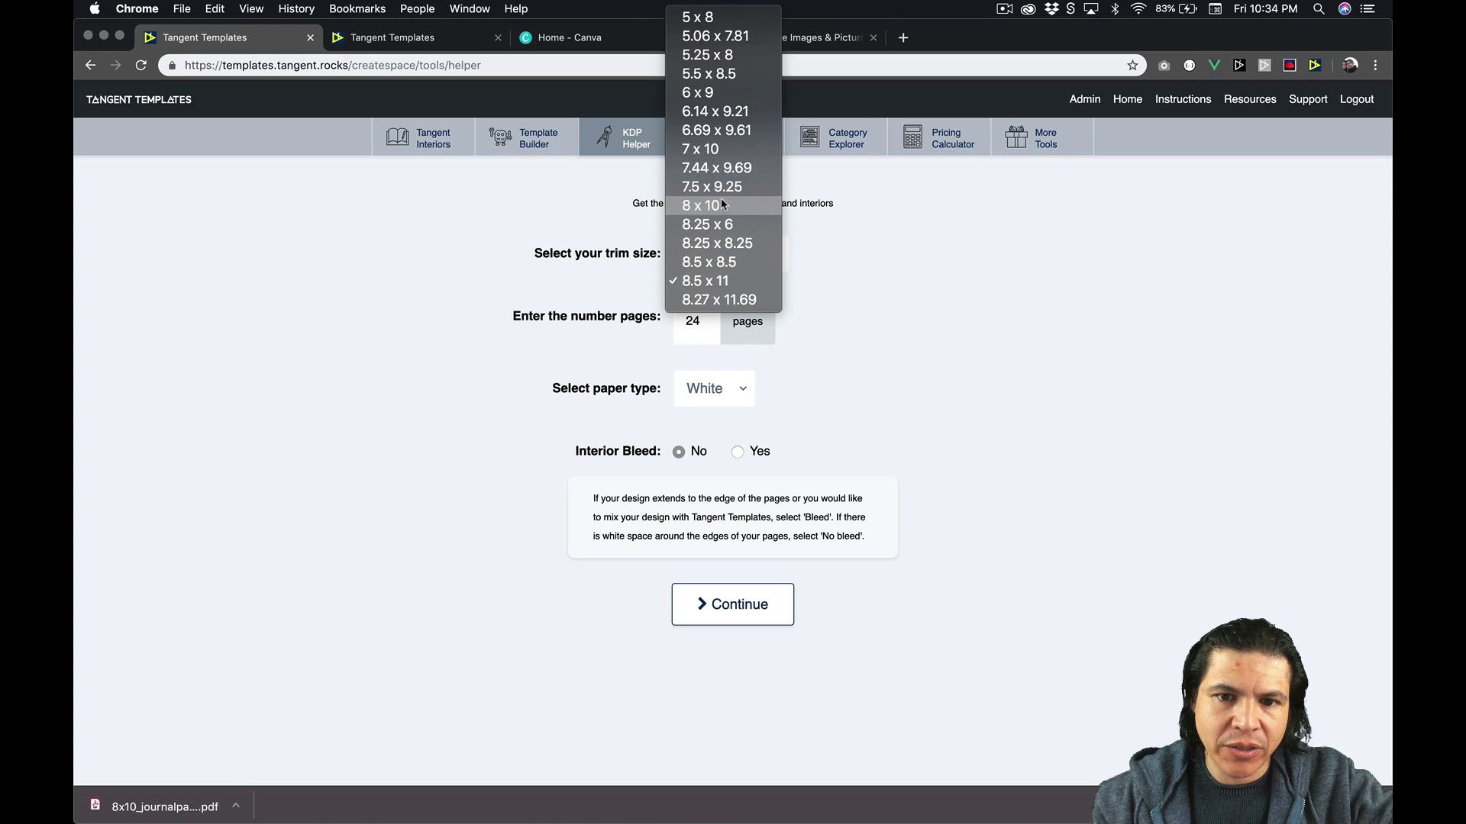
{"action": "left_click", "coordinate": [723, 205]}
{"action": "double_click", "coordinate": [701, 323]}
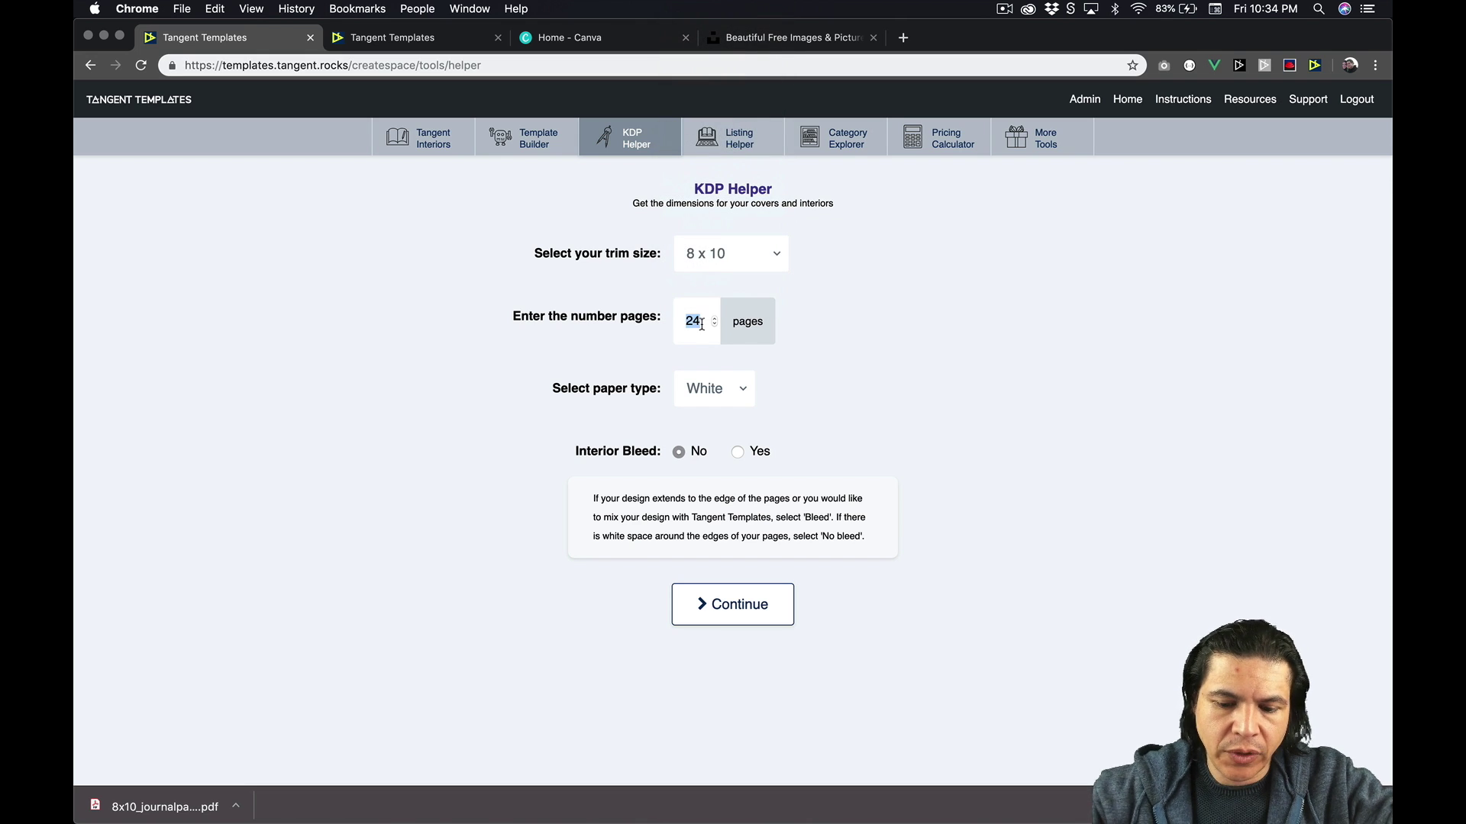
{"action": "type", "text": "150"}
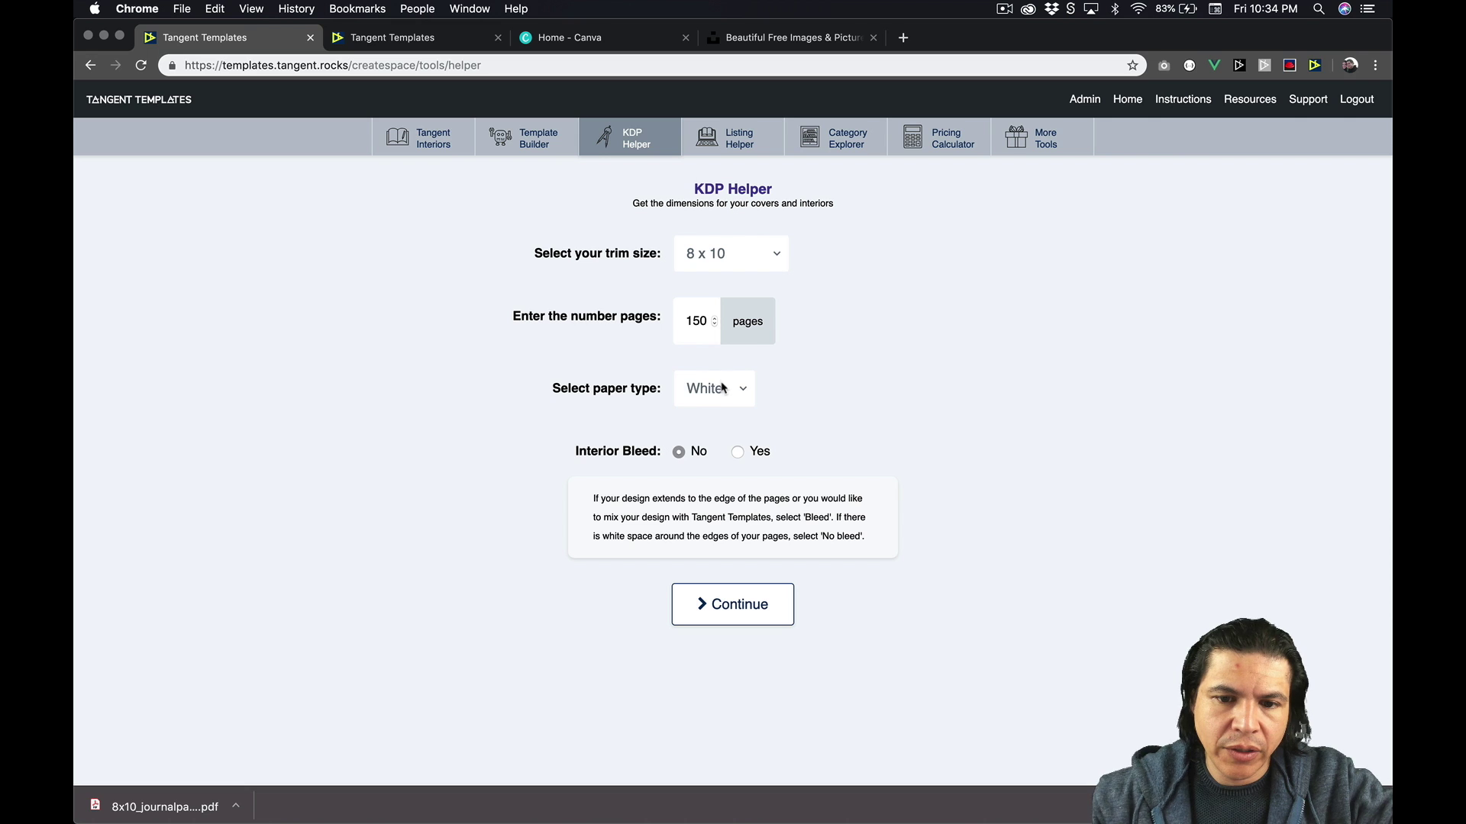
{"action": "left_click", "coordinate": [721, 386]}
{"action": "left_click", "coordinate": [717, 410]}
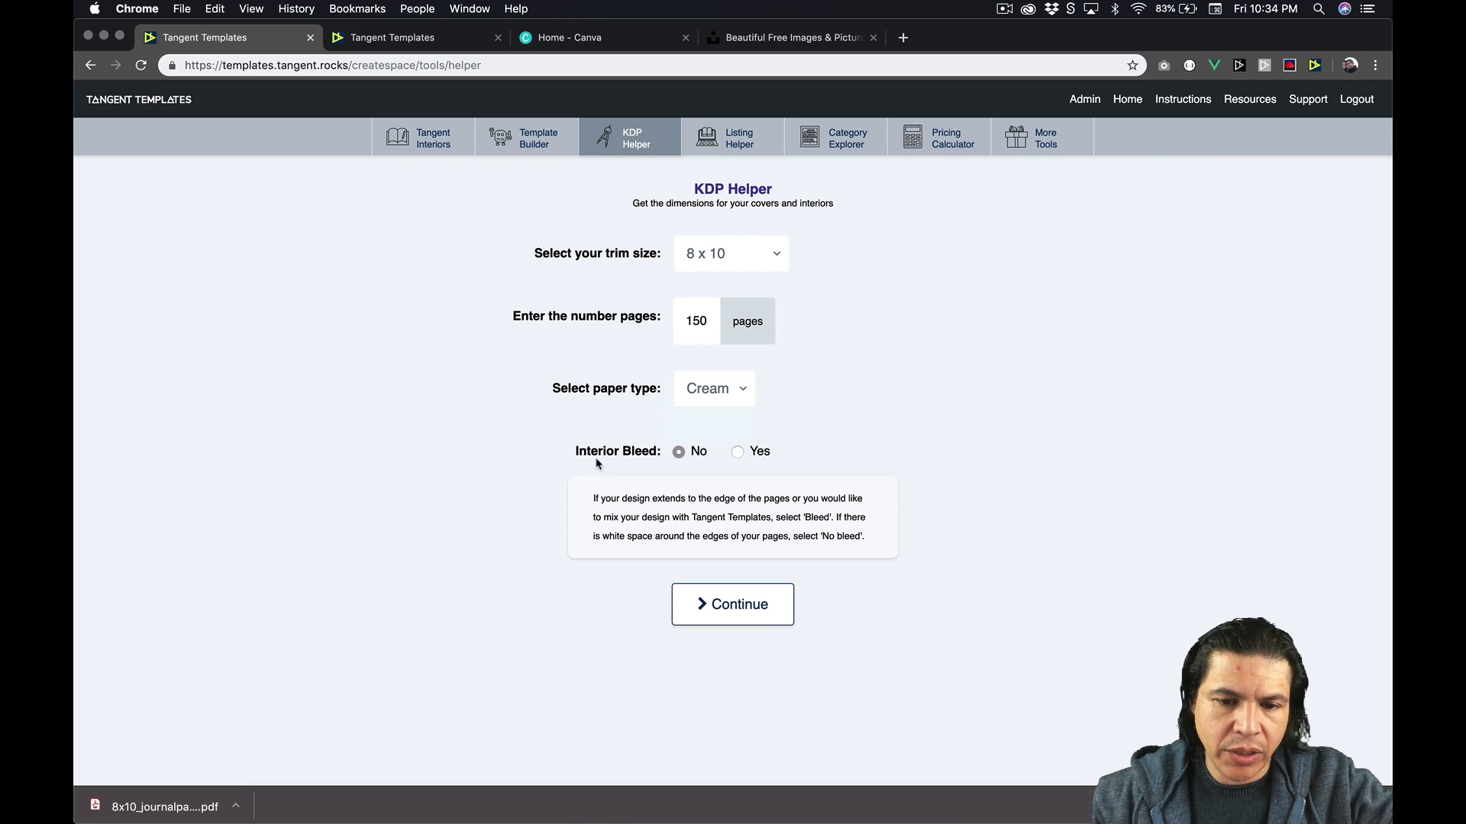
{"action": "left_click", "coordinate": [710, 617]}
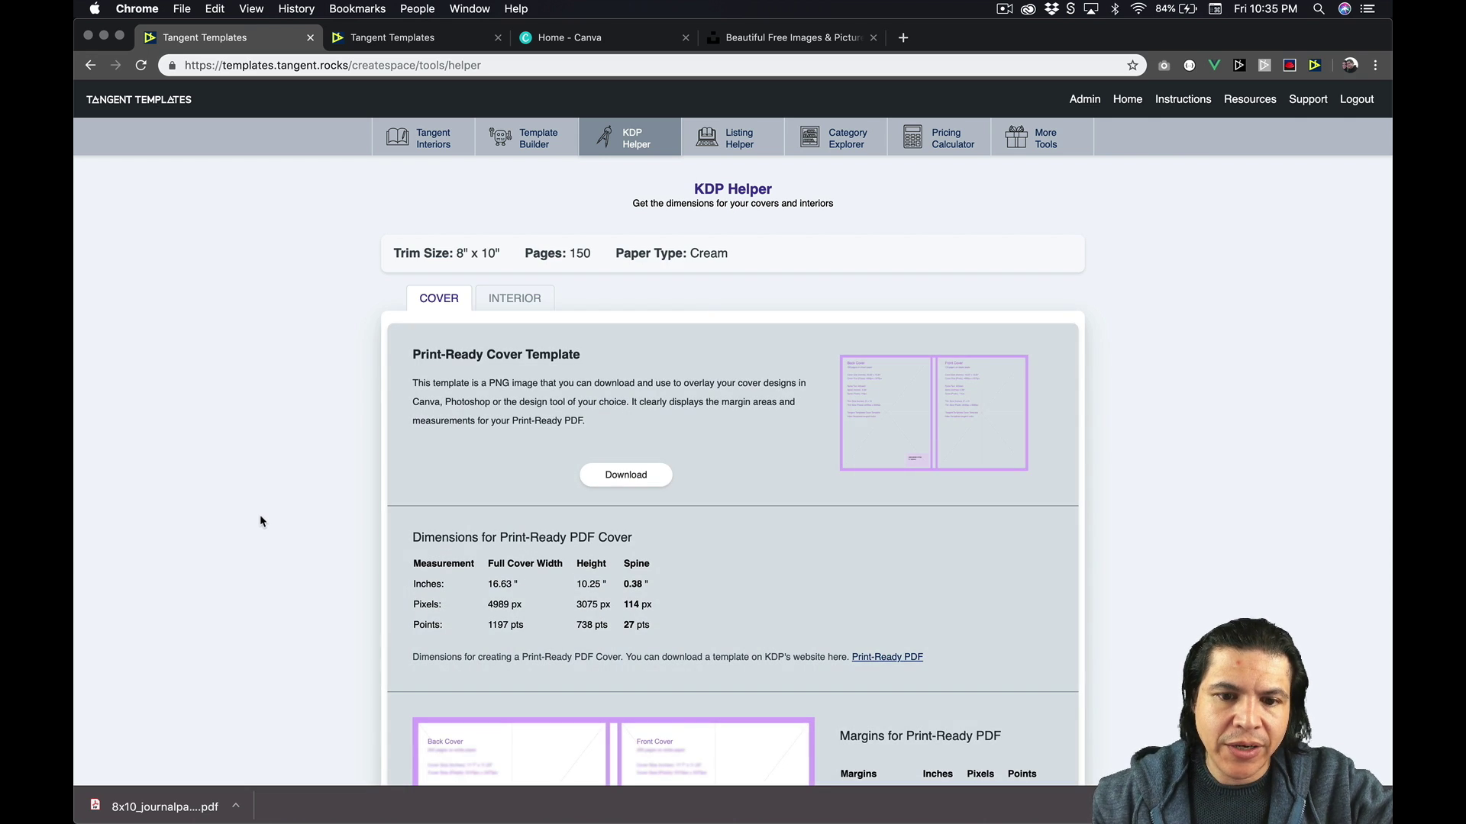
Download the print-ready cover template PNG
{"action": "scroll", "coordinate": [259, 517], "scroll_direction": "down", "scroll_amount": 8}
{"action": "scroll", "coordinate": [260, 521], "scroll_direction": "down", "scroll_amount": 5}
{"action": "scroll", "coordinate": [260, 522], "scroll_direction": "up", "scroll_amount": 15}
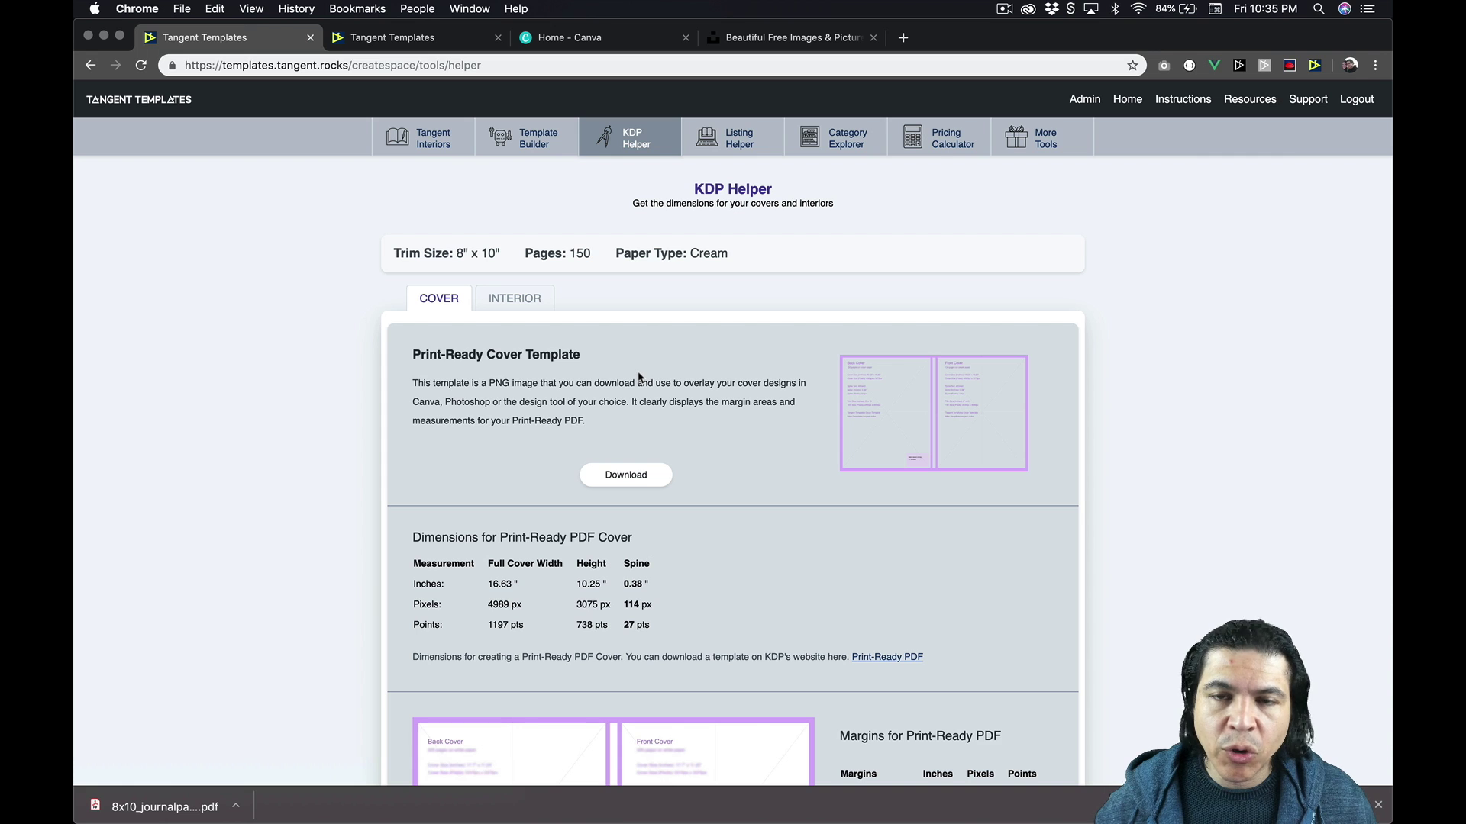
{"action": "left_click", "coordinate": [635, 474]}
{"action": "scroll", "coordinate": [439, 477], "scroll_direction": "down", "scroll_amount": 3}
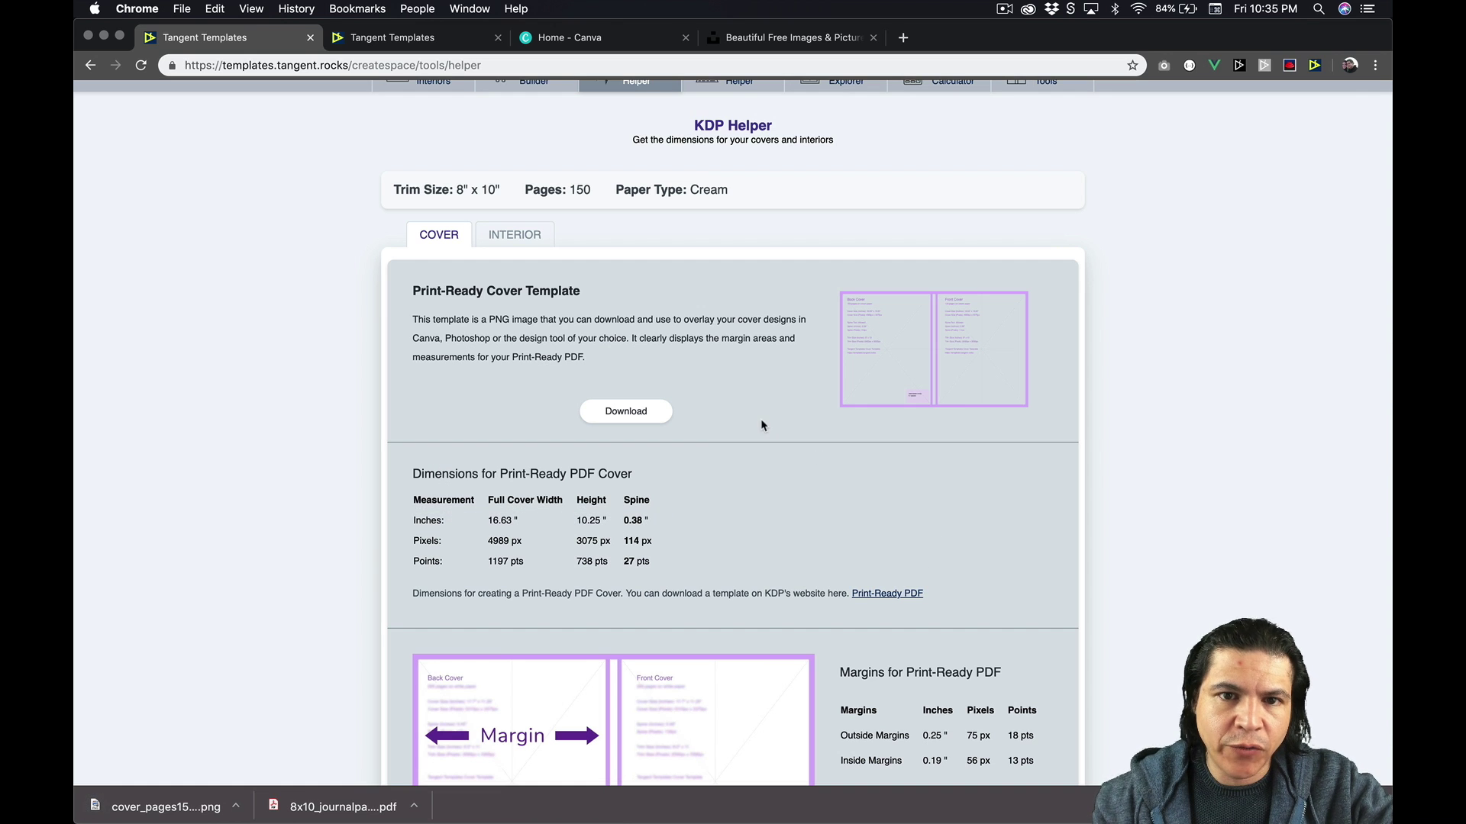
{"action": "right_click", "coordinate": [904, 594]}
Open the Amazon KDP cover templates page in a new tab from the Print-Ready PDF link
{"action": "left_click", "coordinate": [940, 603]}
{"action": "left_click", "coordinate": [941, 597]}
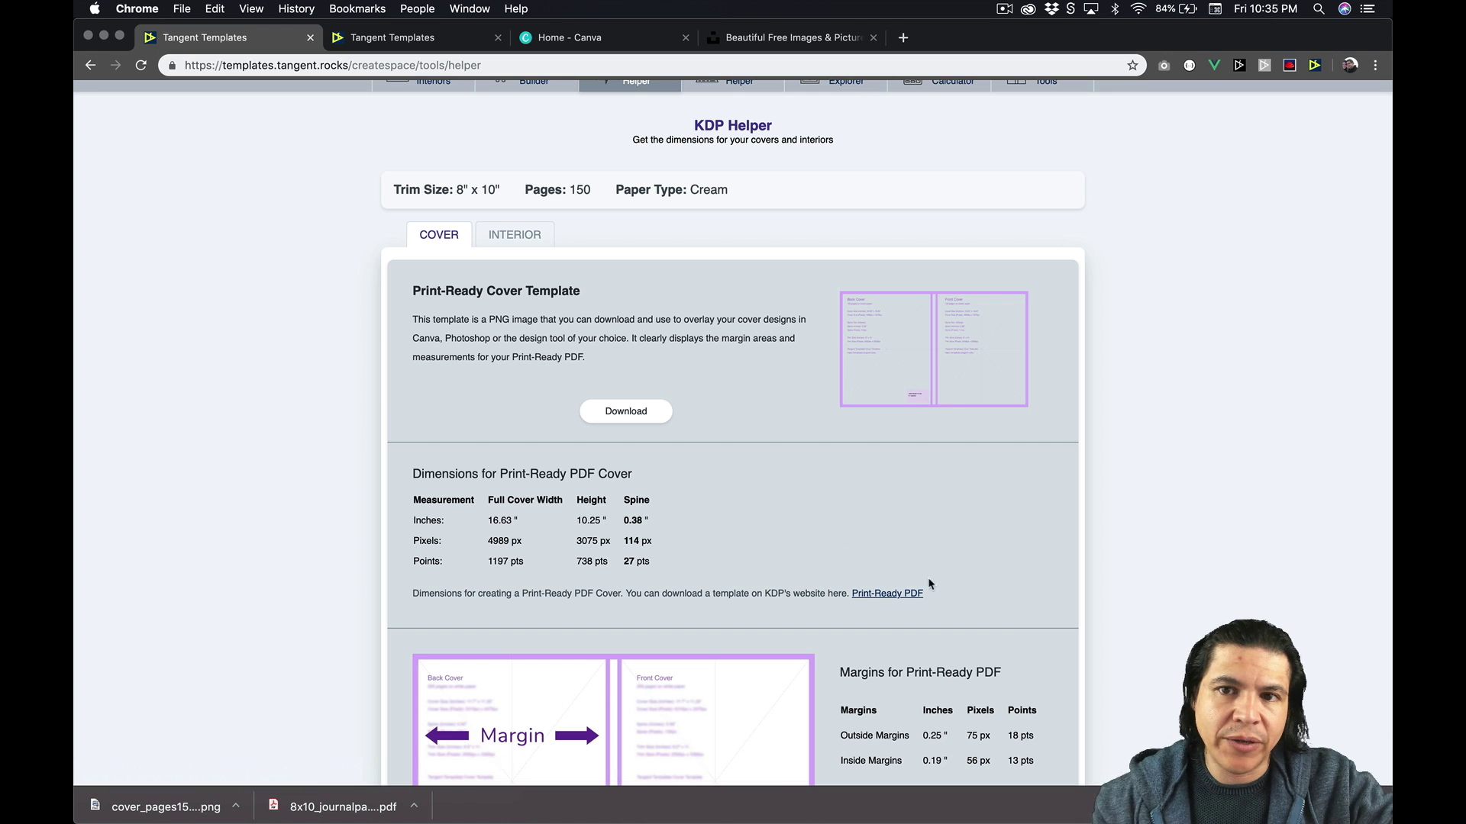
{"action": "right_click", "coordinate": [879, 594]}
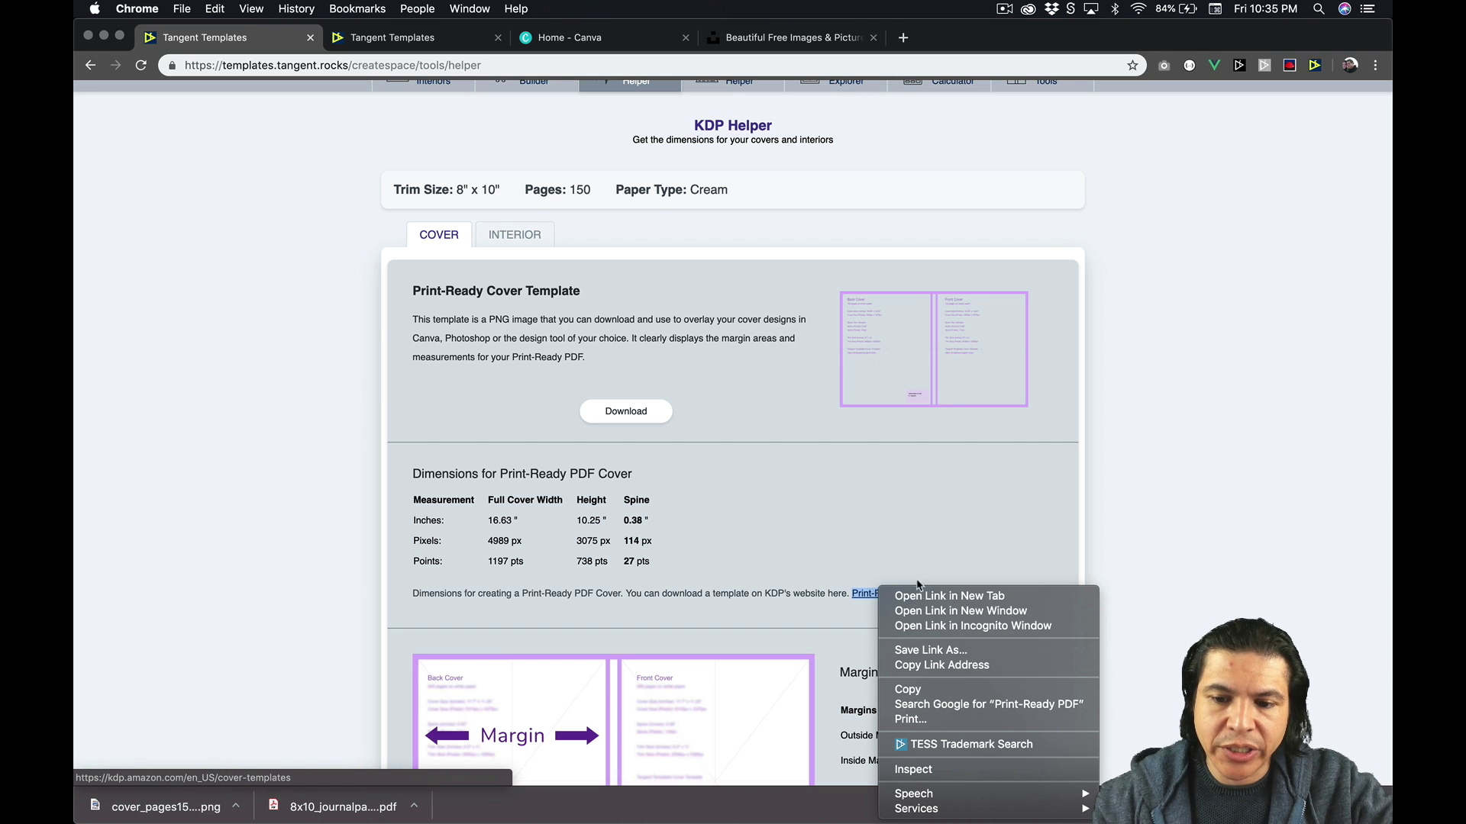
{"action": "left_click", "coordinate": [630, 283]}
{"action": "key", "text": "Return"}
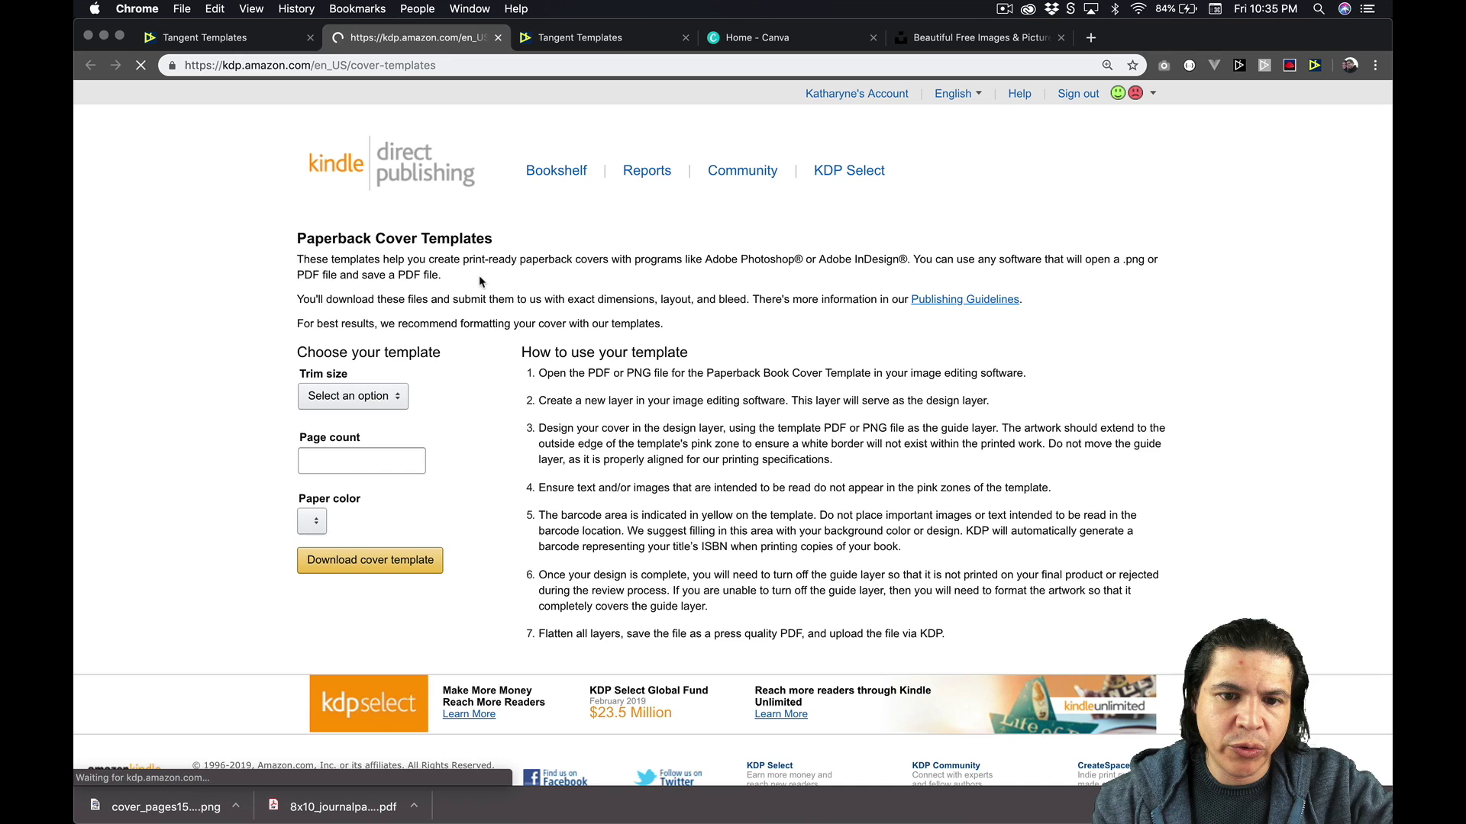
Download the KDP cover template for 8 x 10 in trim, 150 pages, Cream paper
{"action": "left_click", "coordinate": [391, 397]}
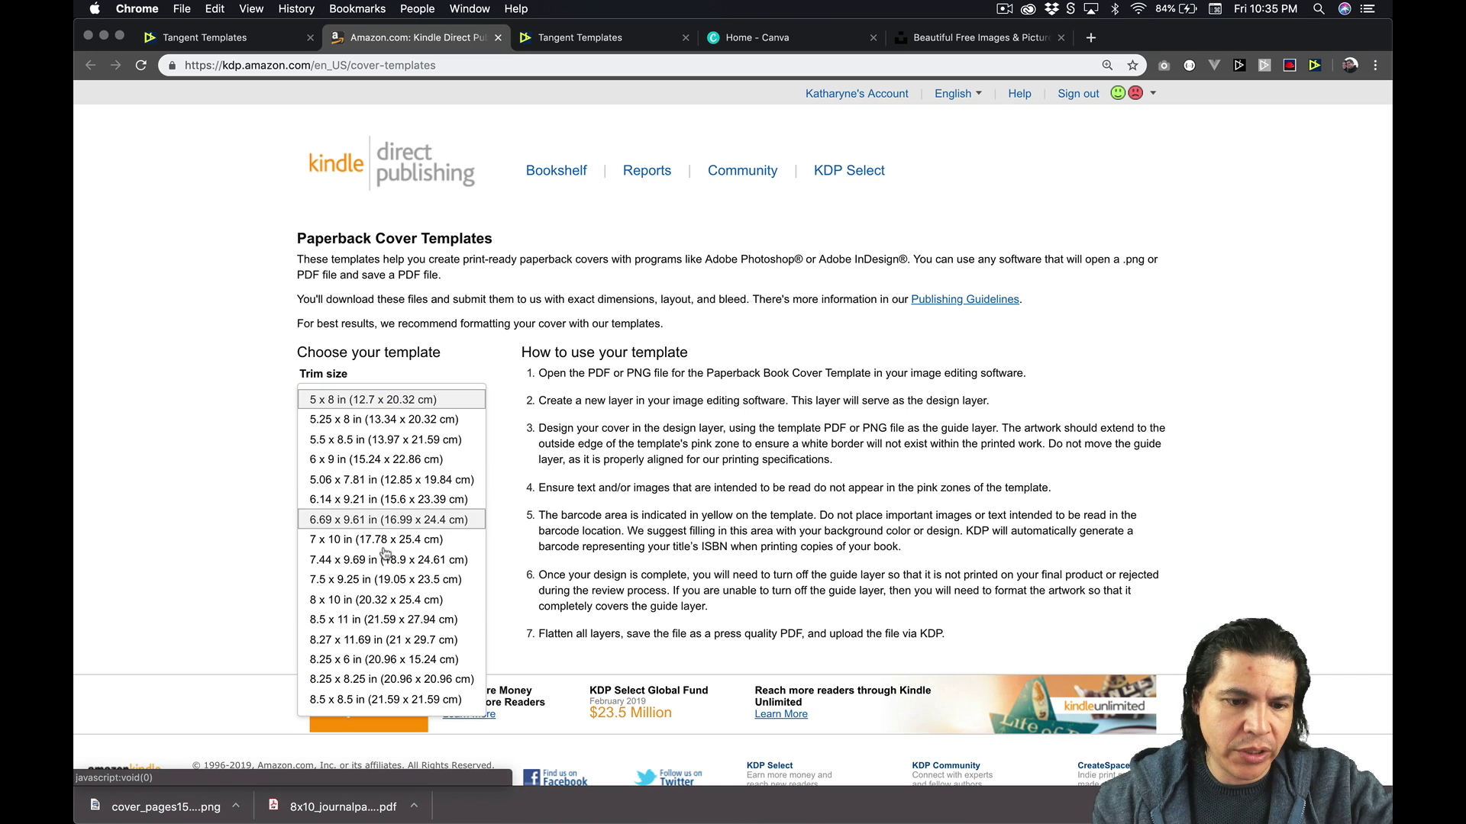
{"action": "left_click", "coordinate": [382, 610]}
{"action": "left_click", "coordinate": [329, 453]}
{"action": "type", "text": "150"}
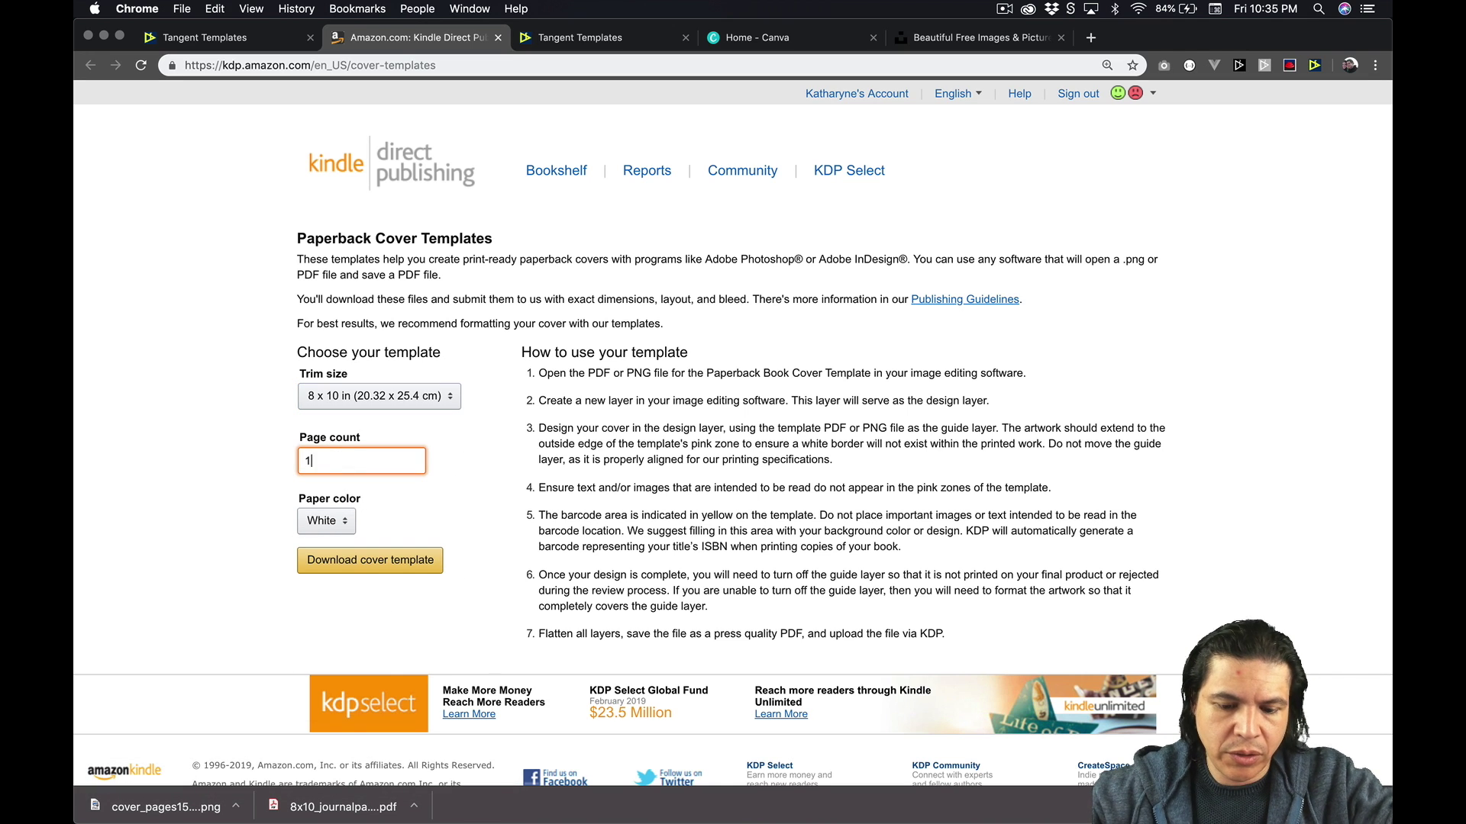
{"action": "left_click", "coordinate": [329, 521]}
{"action": "left_click", "coordinate": [320, 539]}
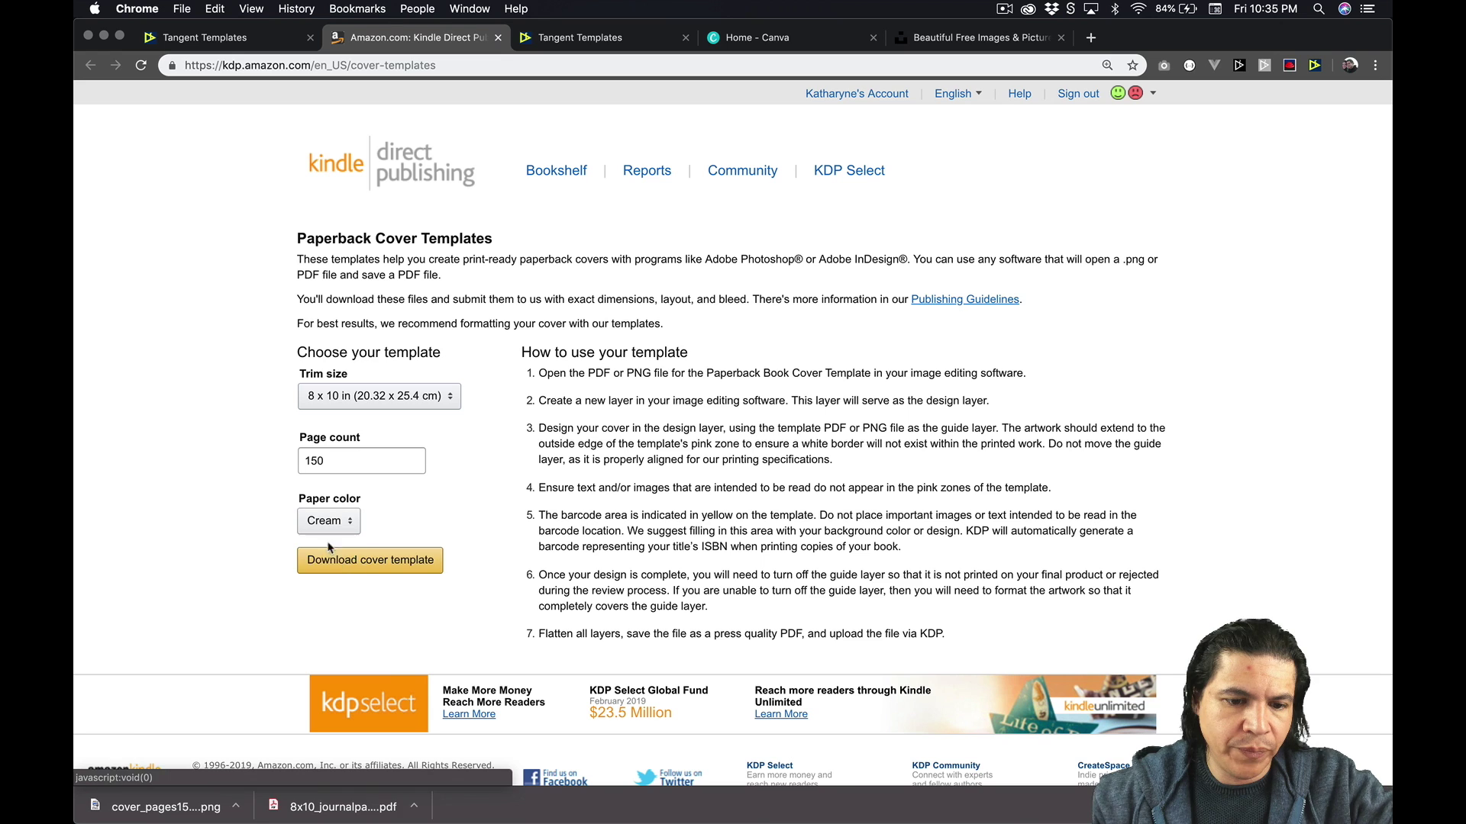
{"action": "left_click", "coordinate": [371, 560]}
{"action": "scroll", "coordinate": [260, 412], "scroll_direction": "down", "scroll_amount": 1}
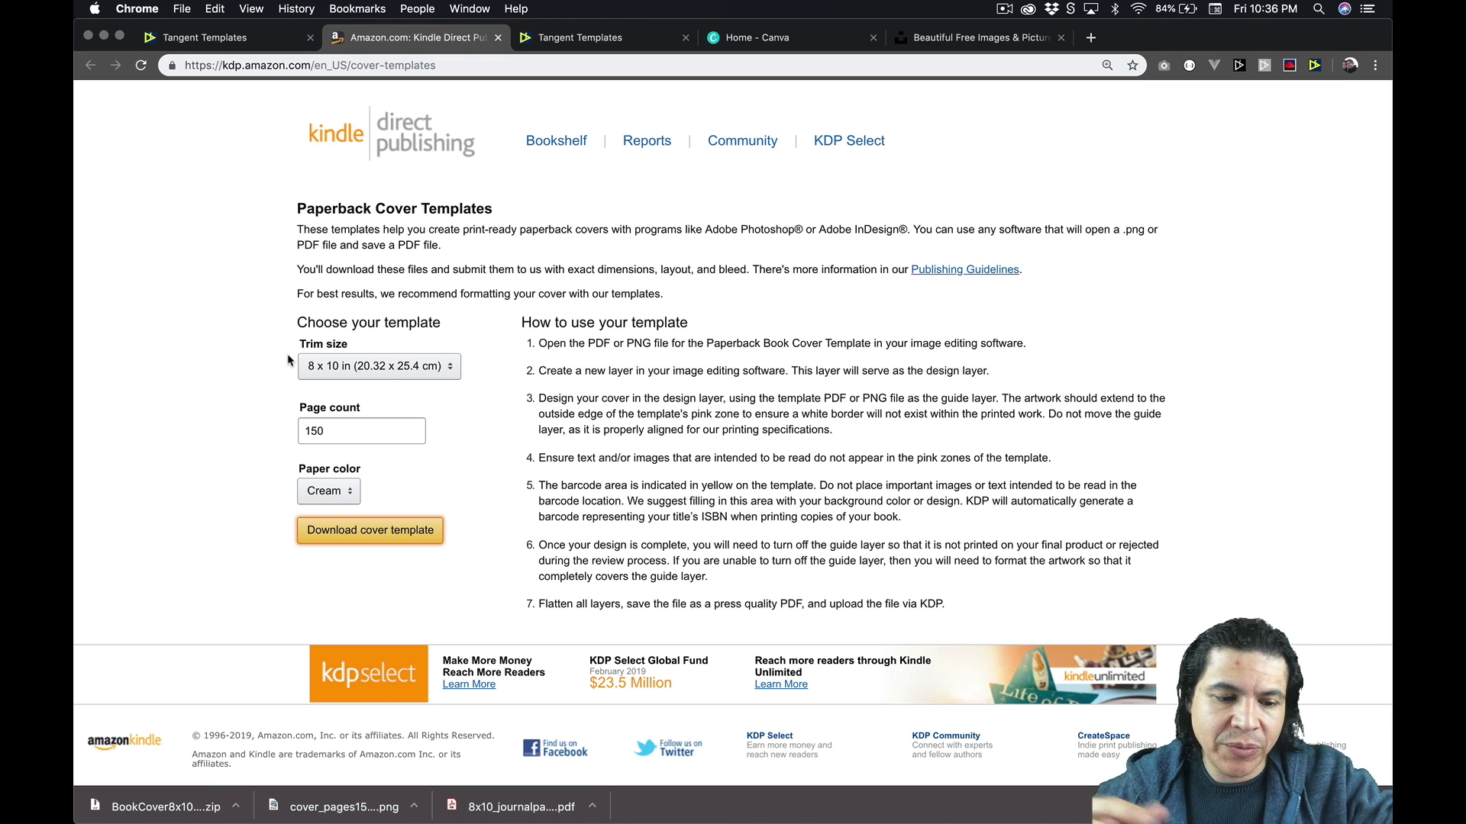
{"action": "key", "text": "super+Tab"}
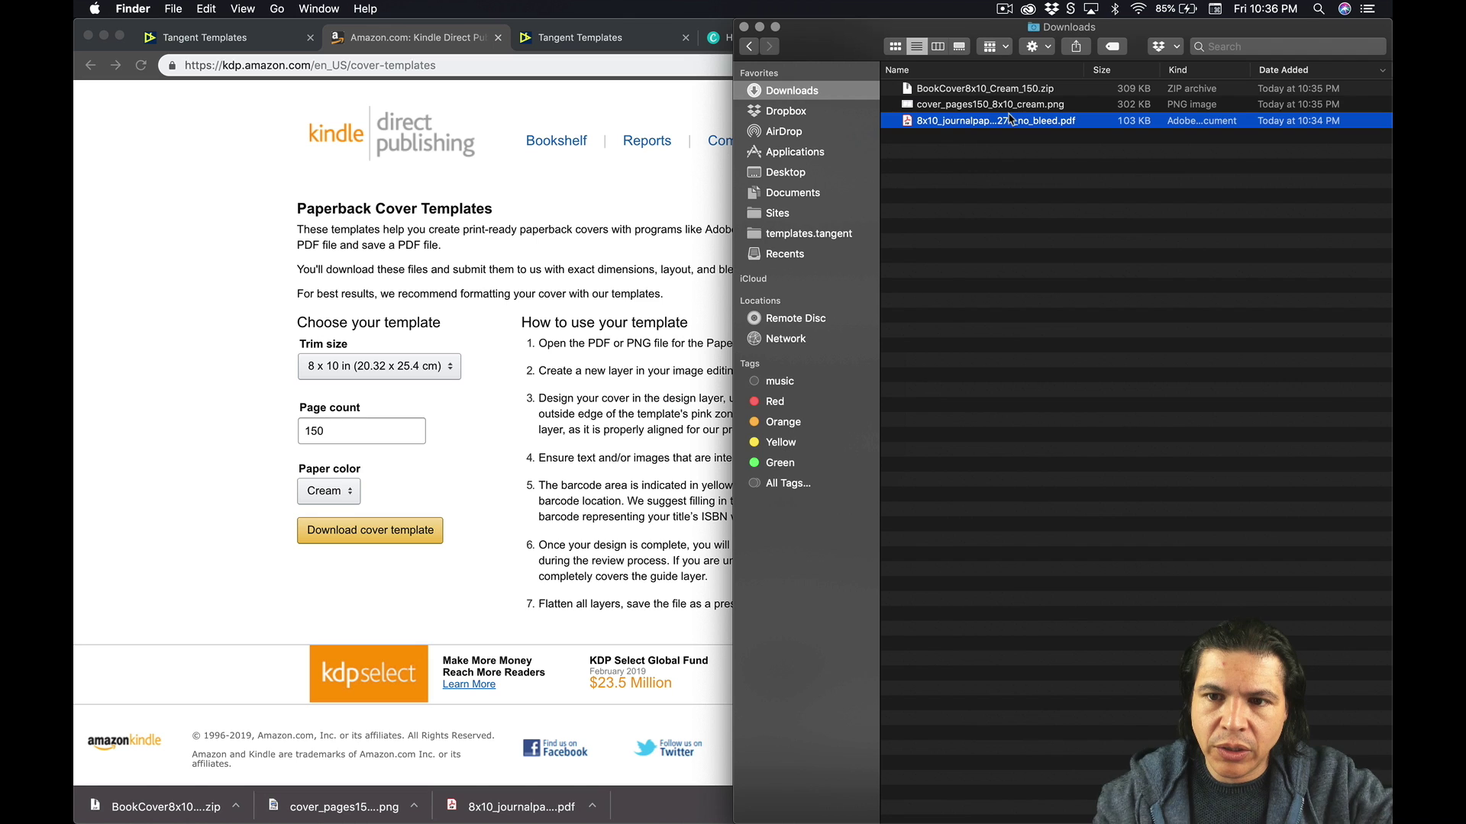
Unzip the template into 8x10_Cream_150 and preview 8x10_Cream_150.png
{"action": "double_click", "coordinate": [1000, 90]}
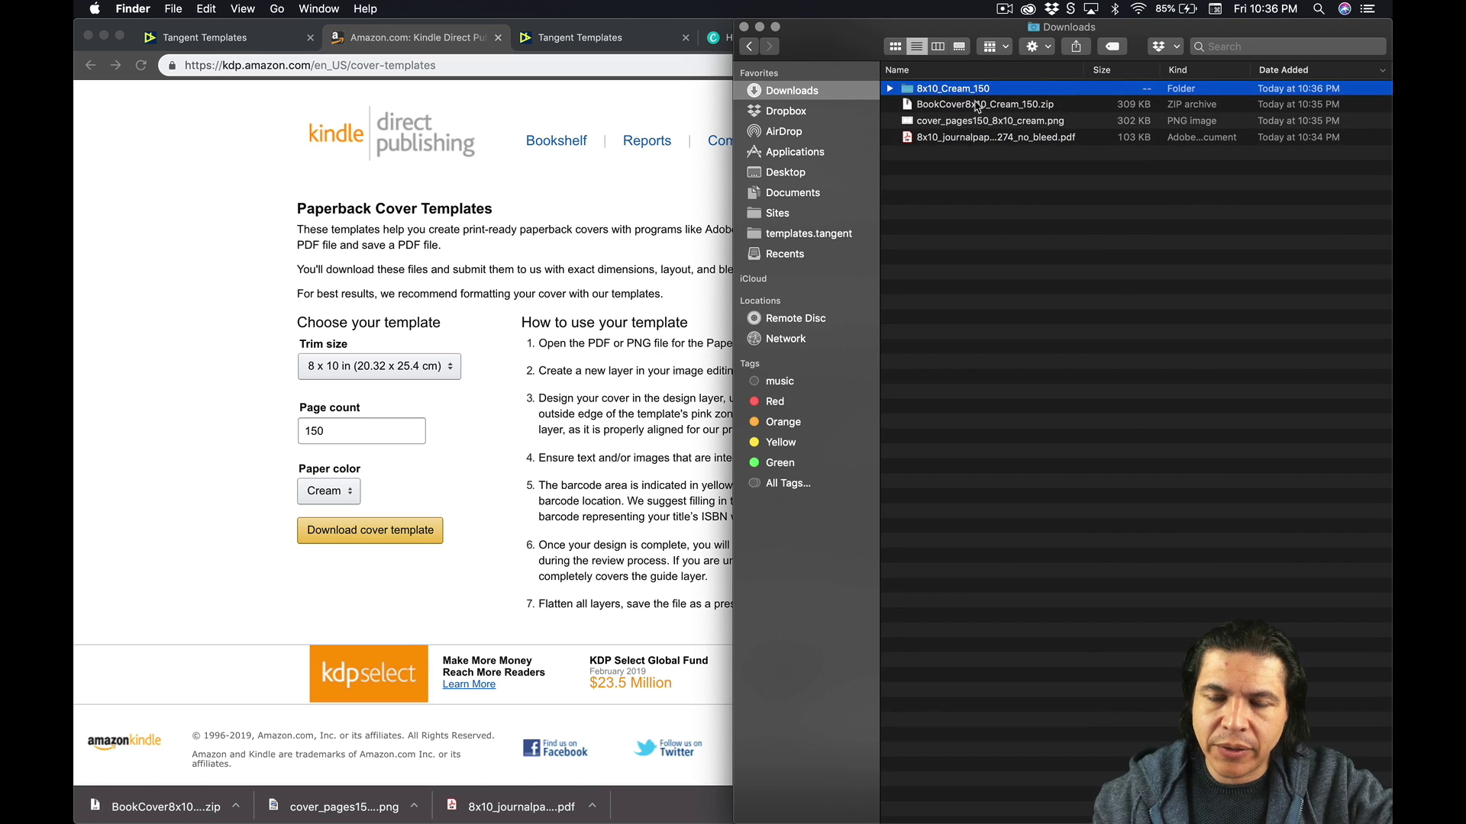
{"action": "key", "text": "Right"}
{"action": "key", "text": "Down"}
{"action": "key", "text": "Down"}
{"action": "key", "text": "Up"}
{"action": "key", "text": "space"}
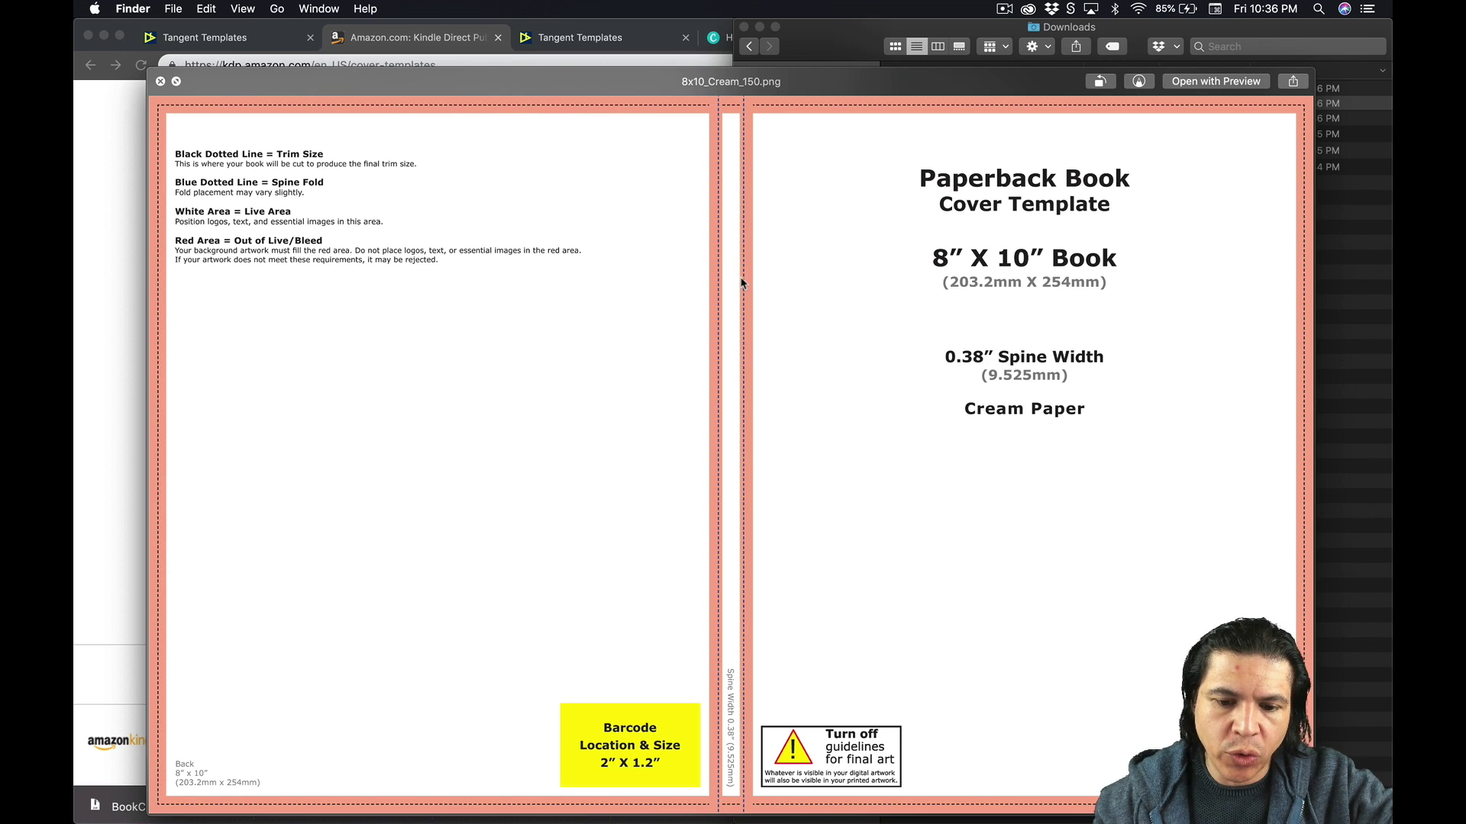
{"action": "key", "text": "space"}
Preview cover_pages150_8x10_cream.png alongside the KDP page
{"action": "key", "text": "Down"}
{"action": "key", "text": "Down"}
{"action": "key", "text": "Down"}
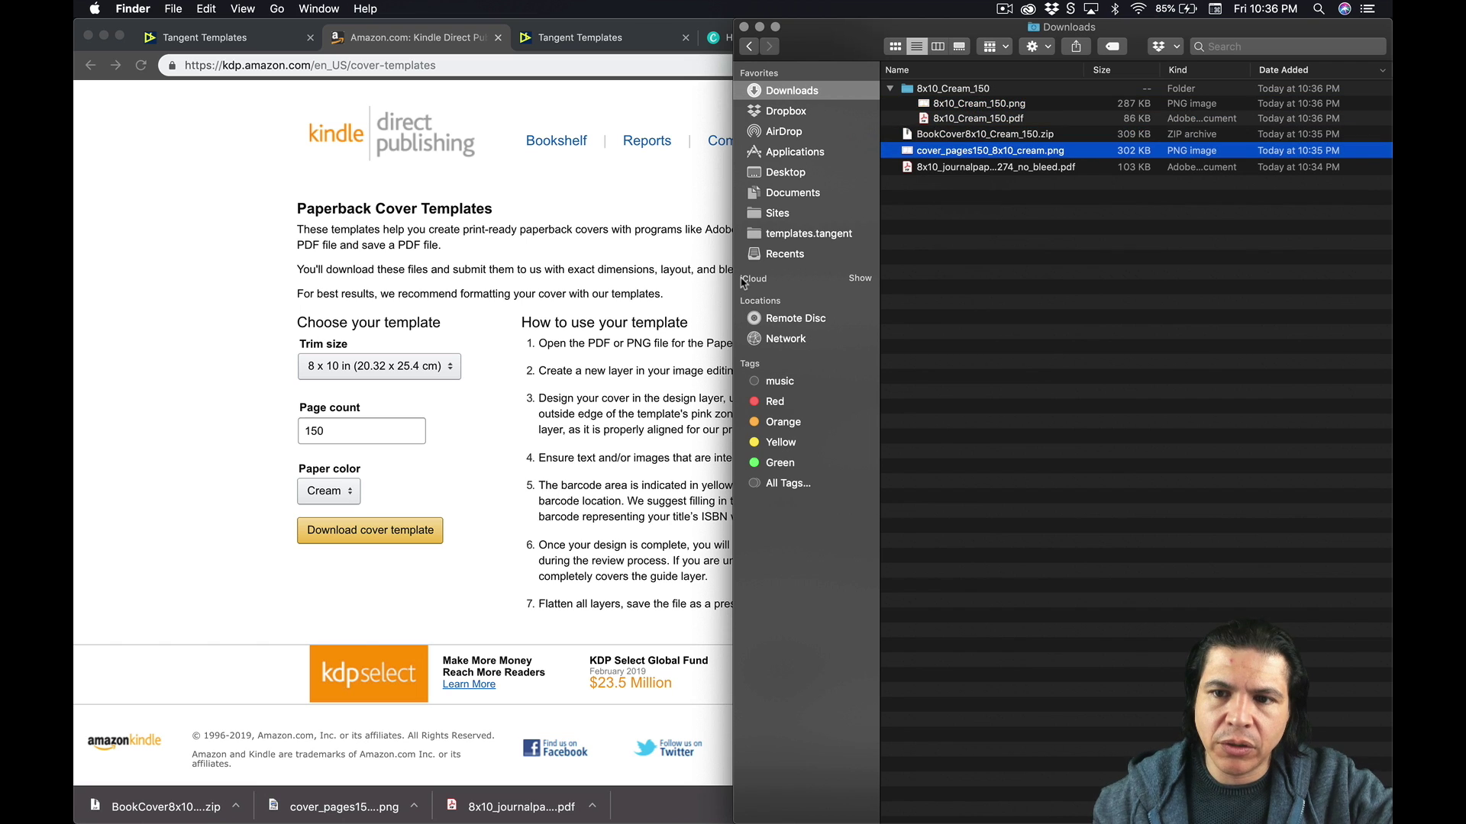
{"action": "key", "text": "space"}
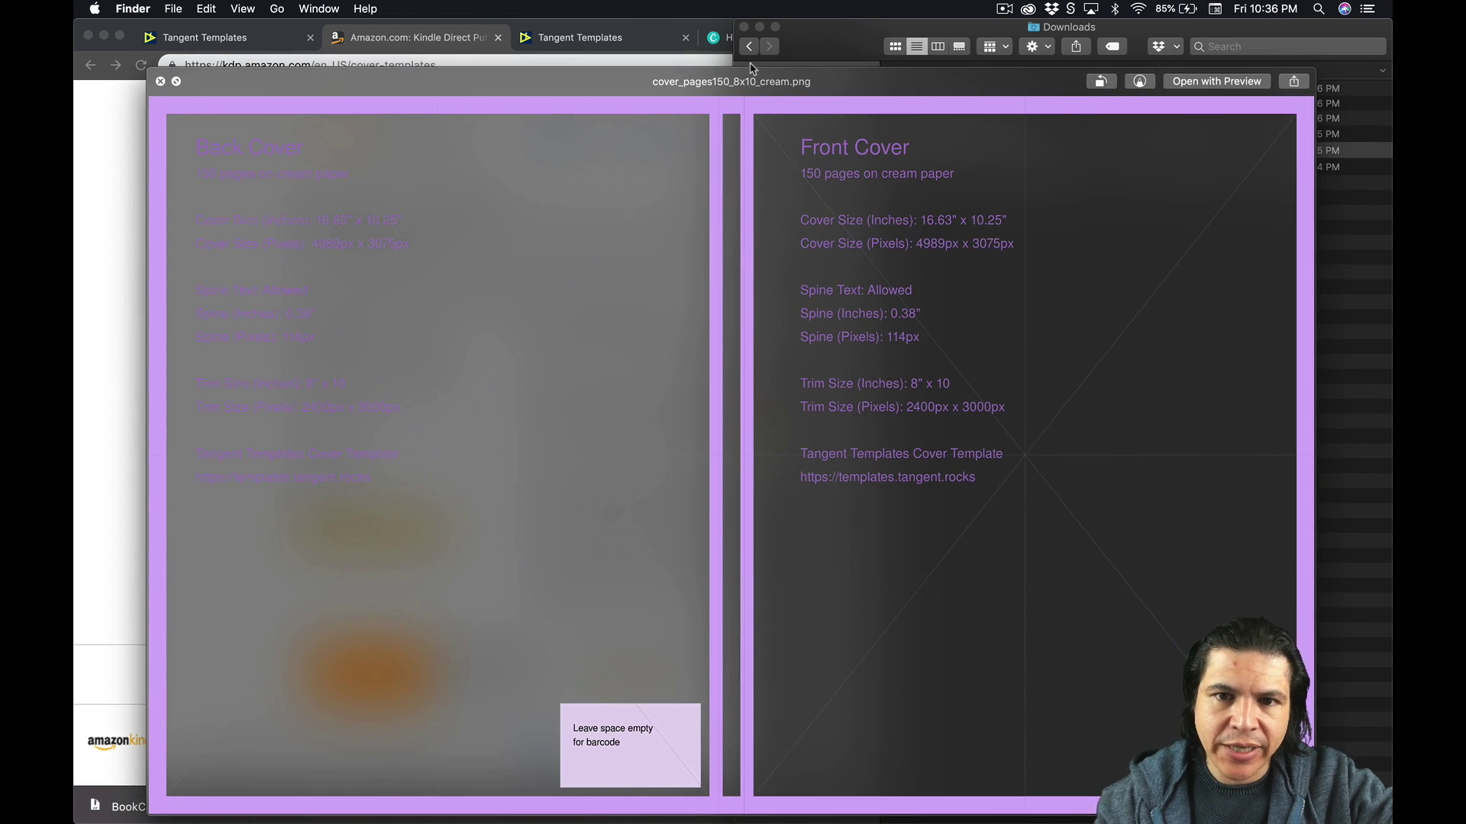
{"action": "left_click_drag", "start_coordinate": [708, 55], "coordinate": [1365, 27]}
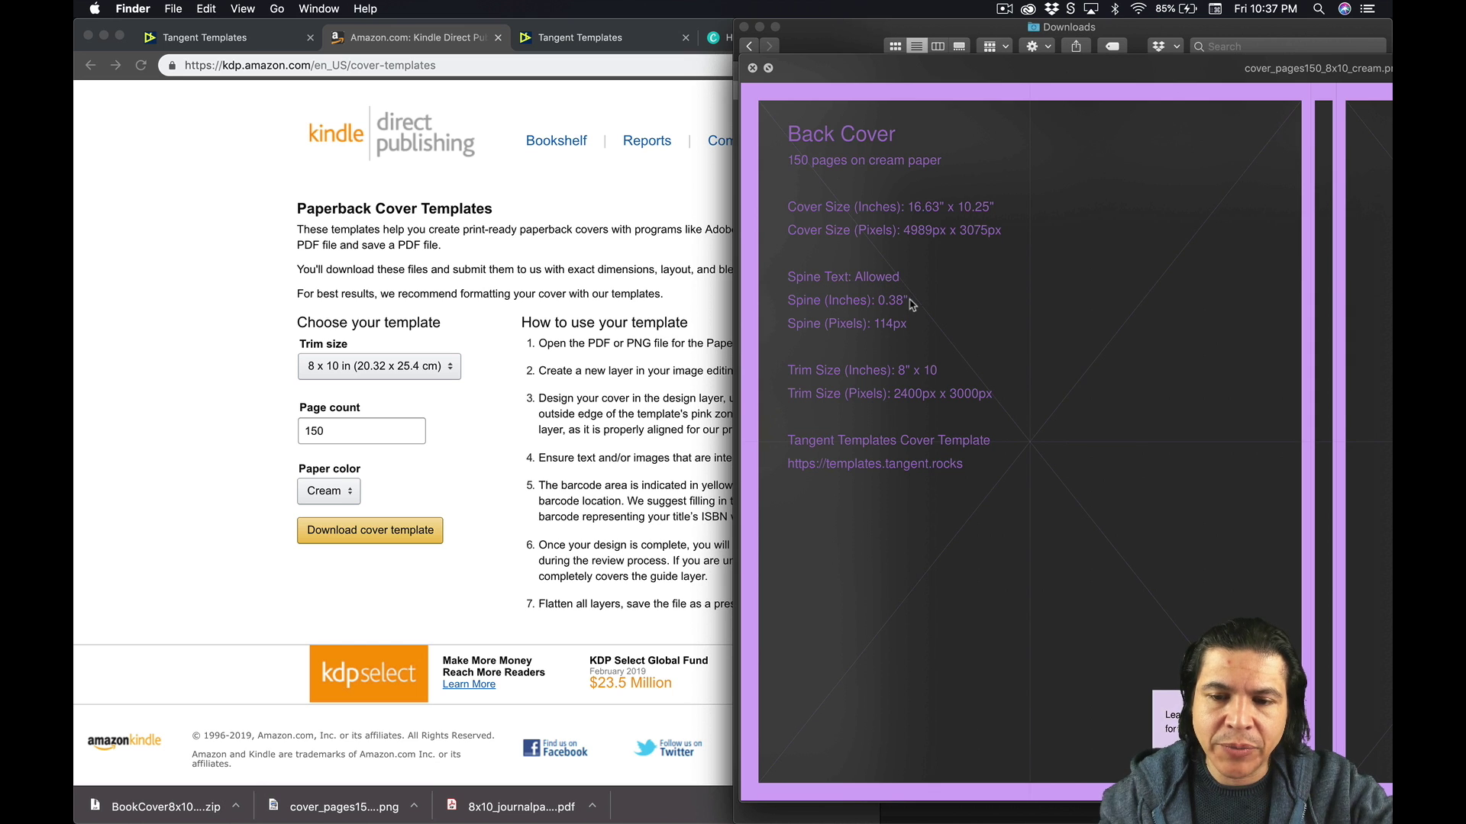
{"action": "key", "text": "space"}
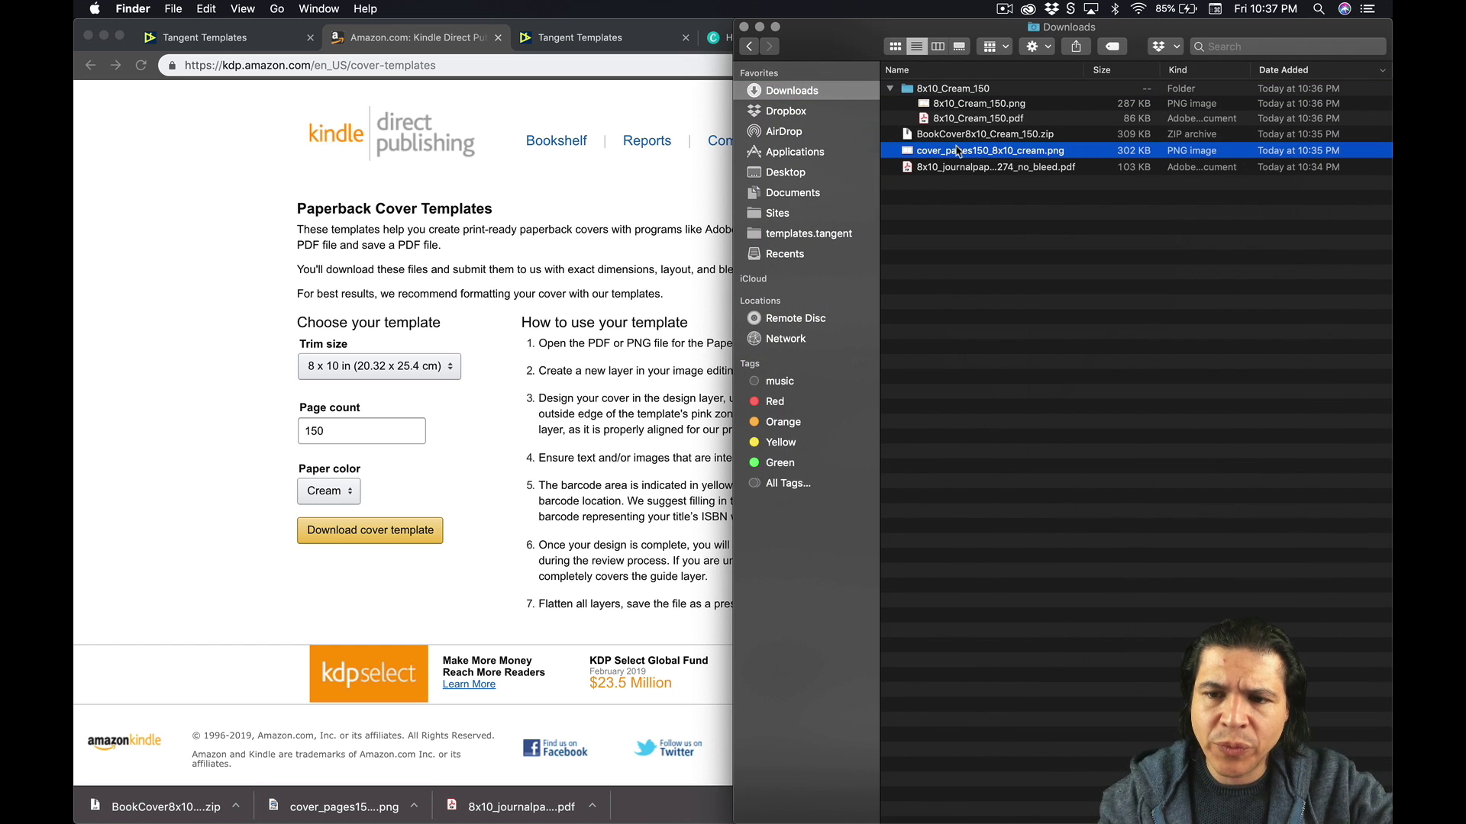
{"action": "right_click", "coordinate": [958, 151]}
Open cover_pages150_8x10_cream.png in Photoshop and verify 16.63 x 10.25 in at 300 ppi
{"action": "mouse_move", "coordinate": [985, 168]}
{"action": "left_click", "coordinate": [911, 213]}
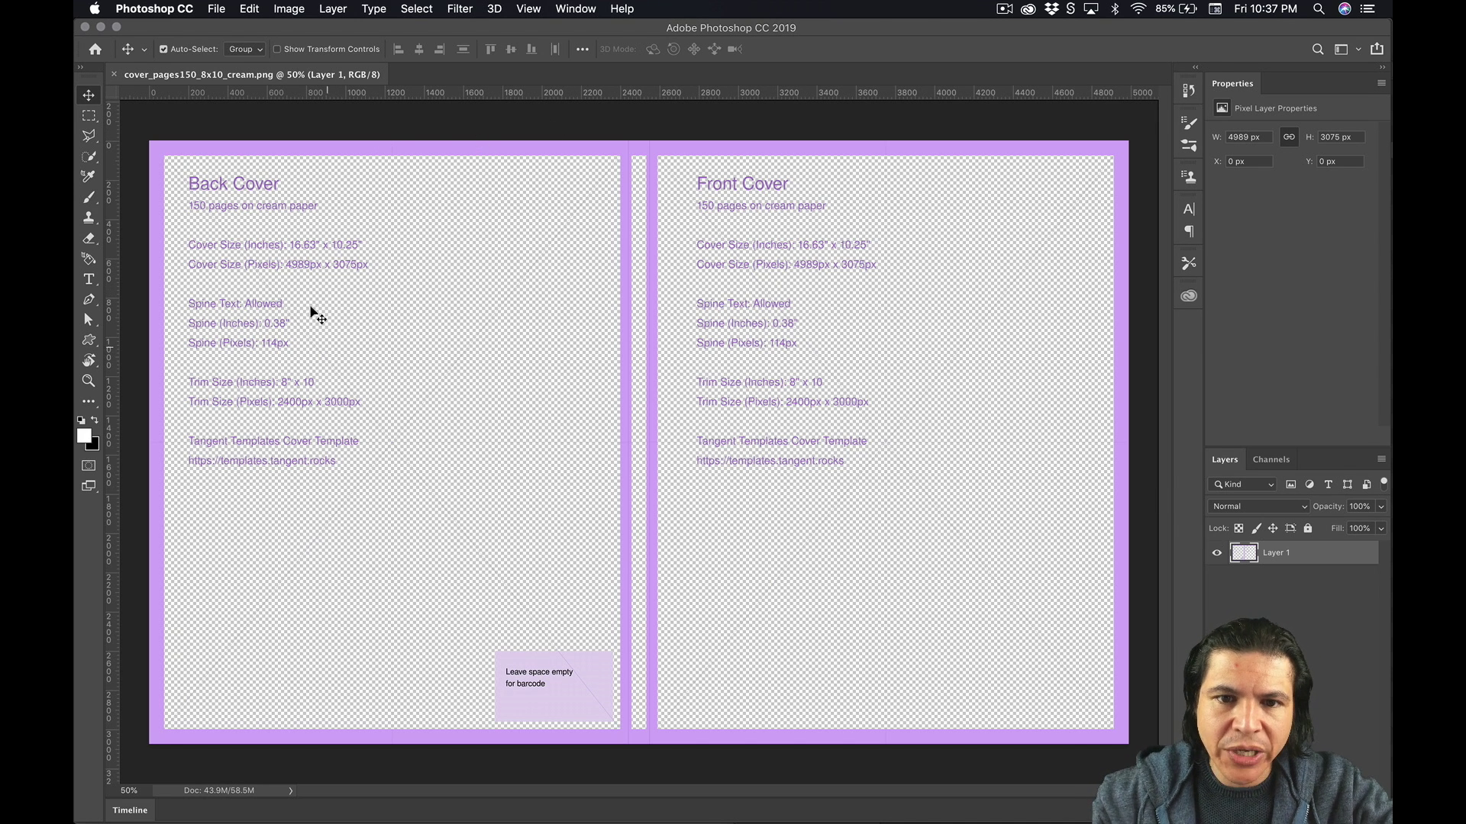
{"action": "key", "text": "super+alt+i"}
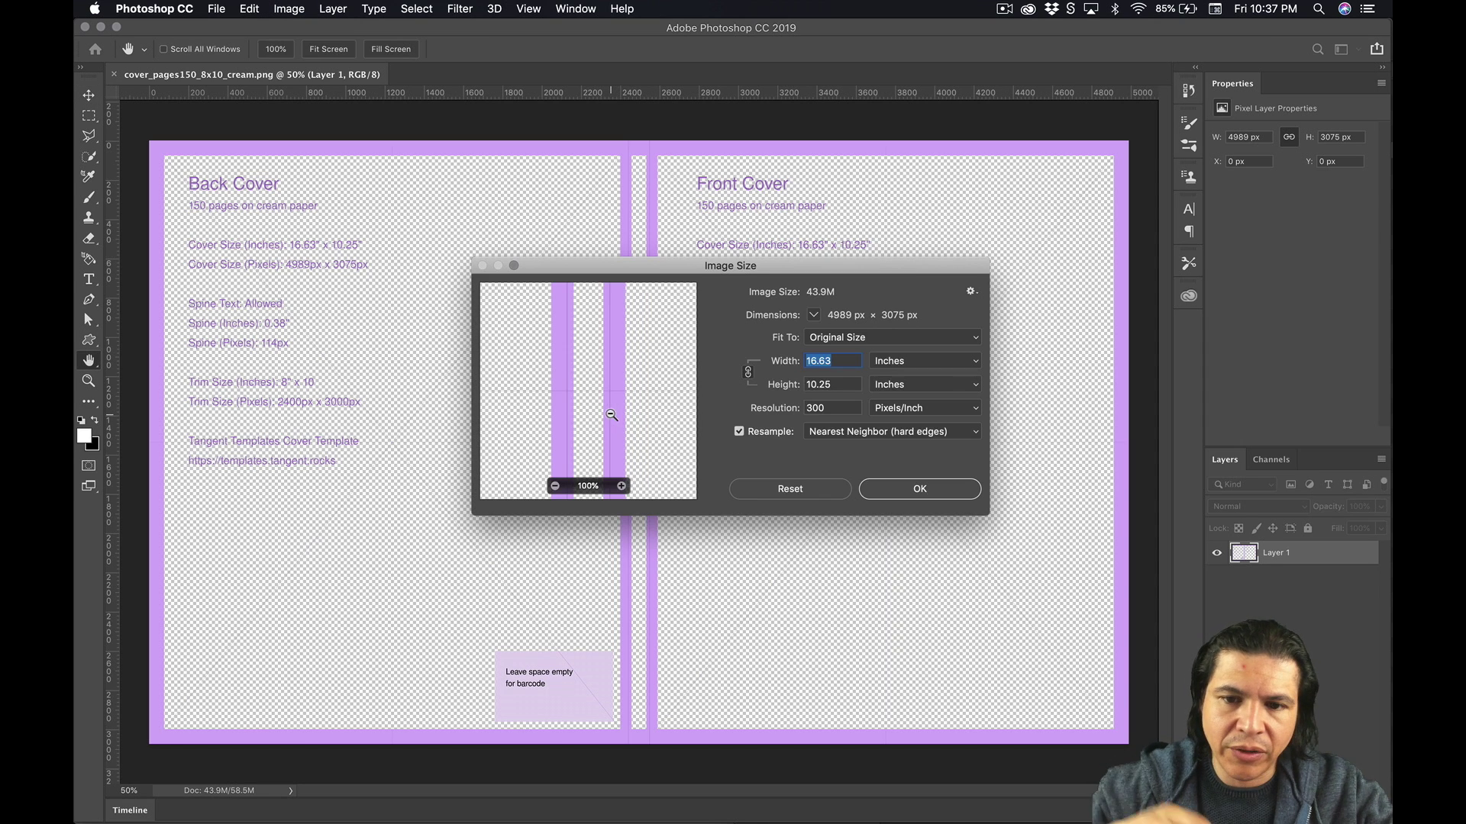
{"action": "double_click", "coordinate": [843, 410]}
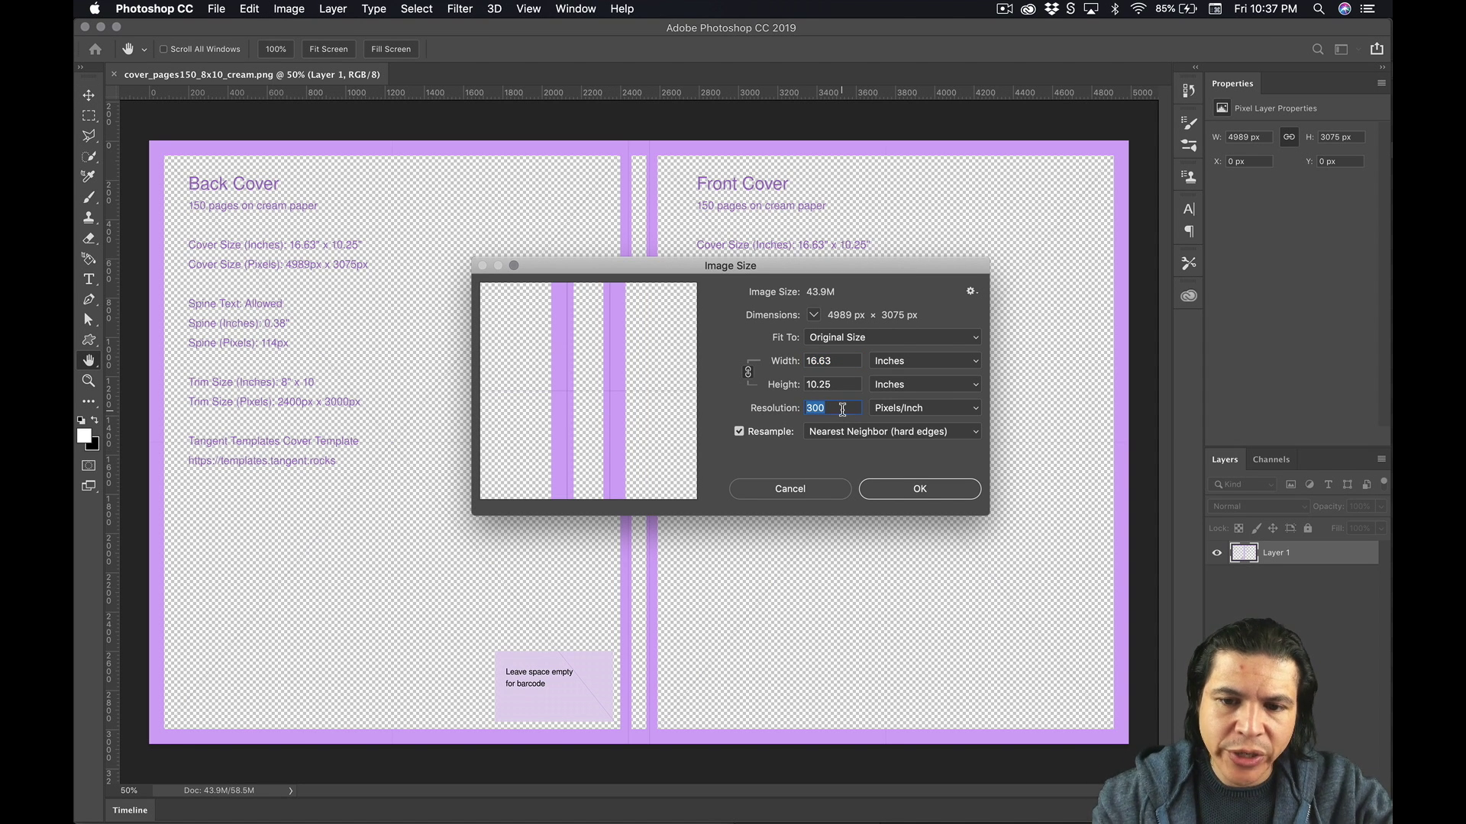
{"action": "double_click", "coordinate": [844, 358]}
{"action": "double_click", "coordinate": [844, 383]}
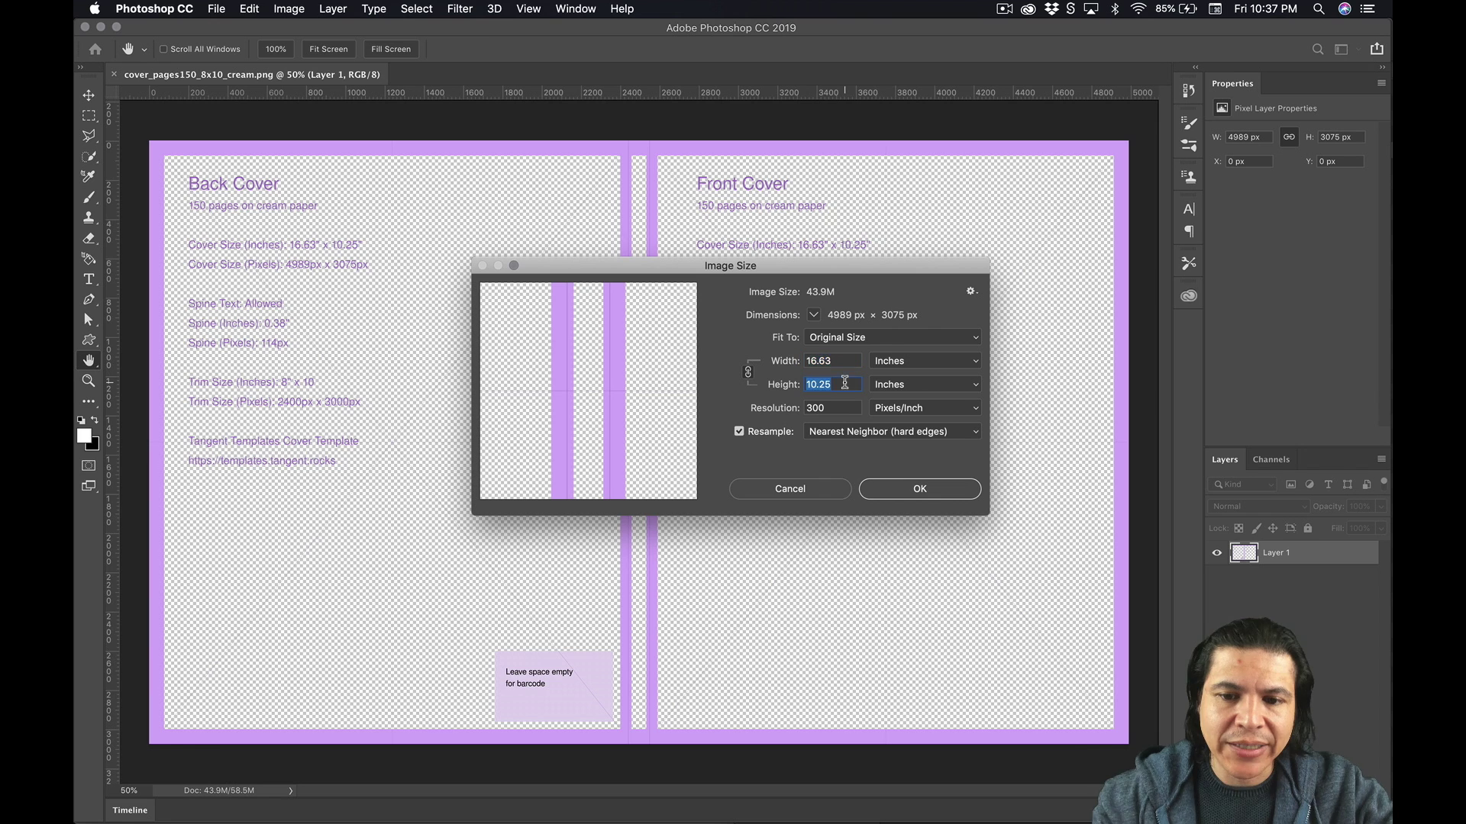
{"action": "double_click", "coordinate": [843, 361]}
{"action": "double_click", "coordinate": [843, 385]}
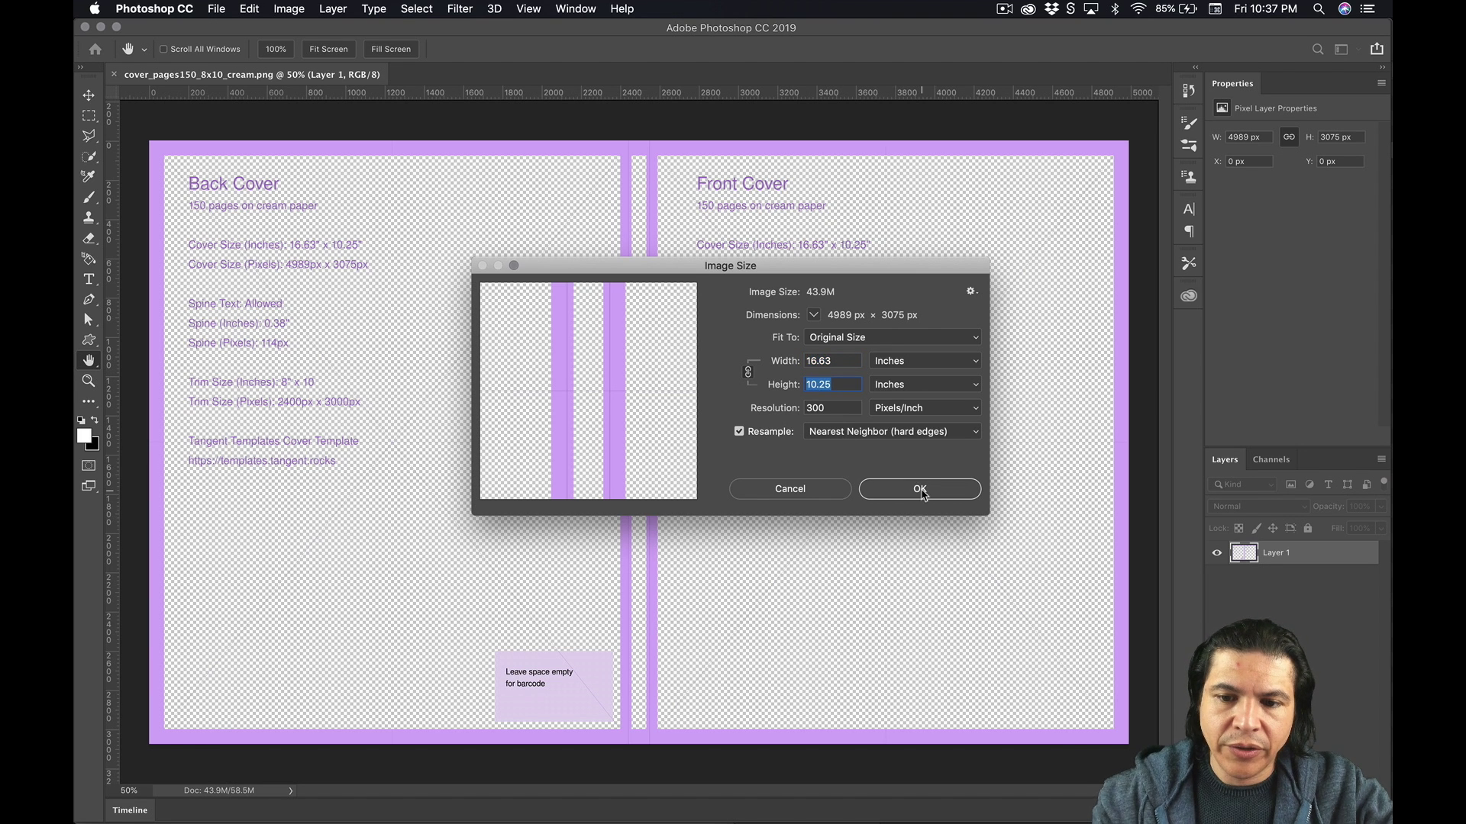
{"action": "left_click", "coordinate": [922, 490]}
{"action": "key", "text": "super+shift+alt+n"}
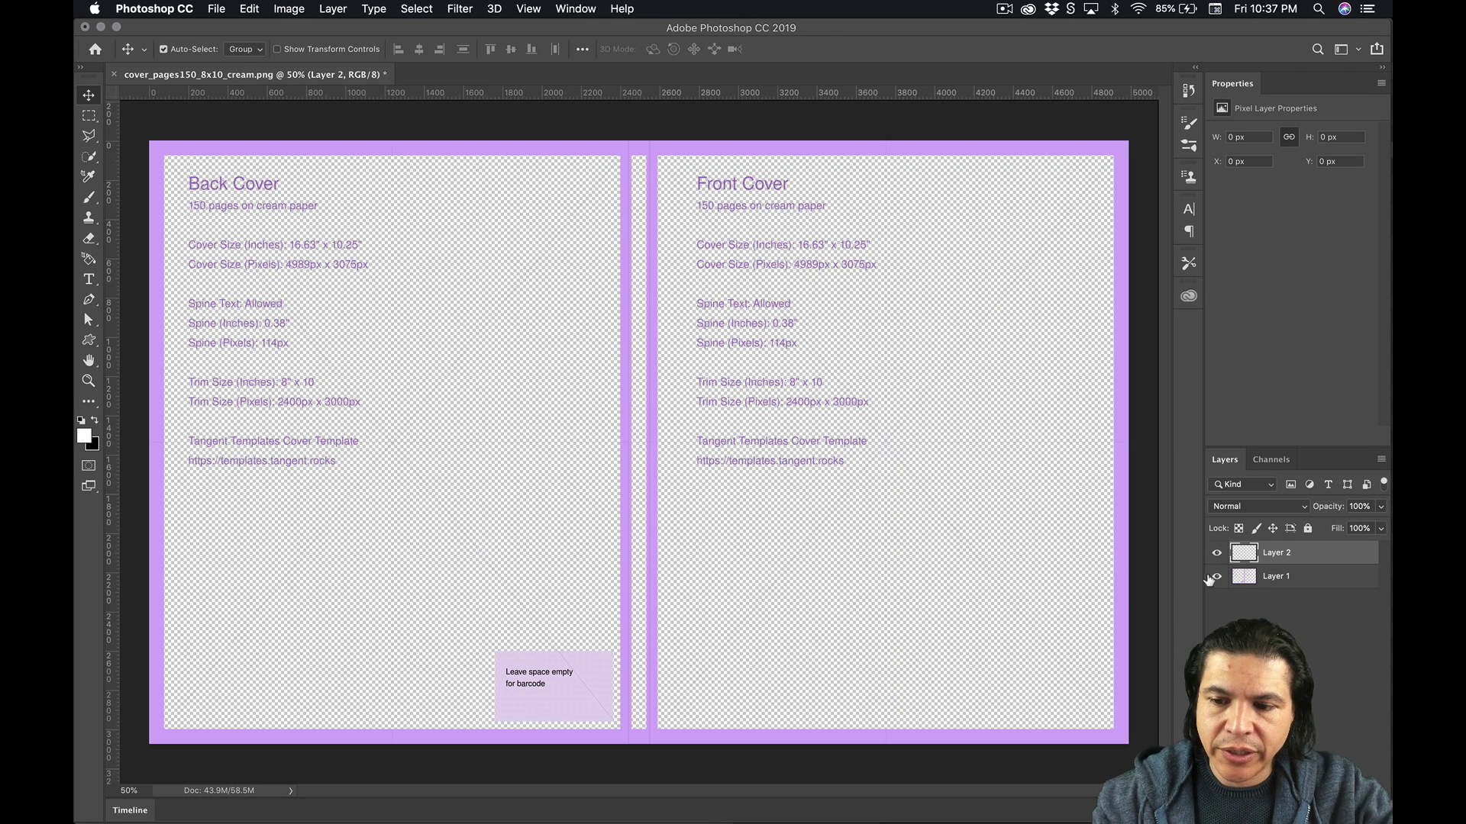
{"action": "left_click_drag", "start_coordinate": [1240, 561], "coordinate": [1247, 602]}
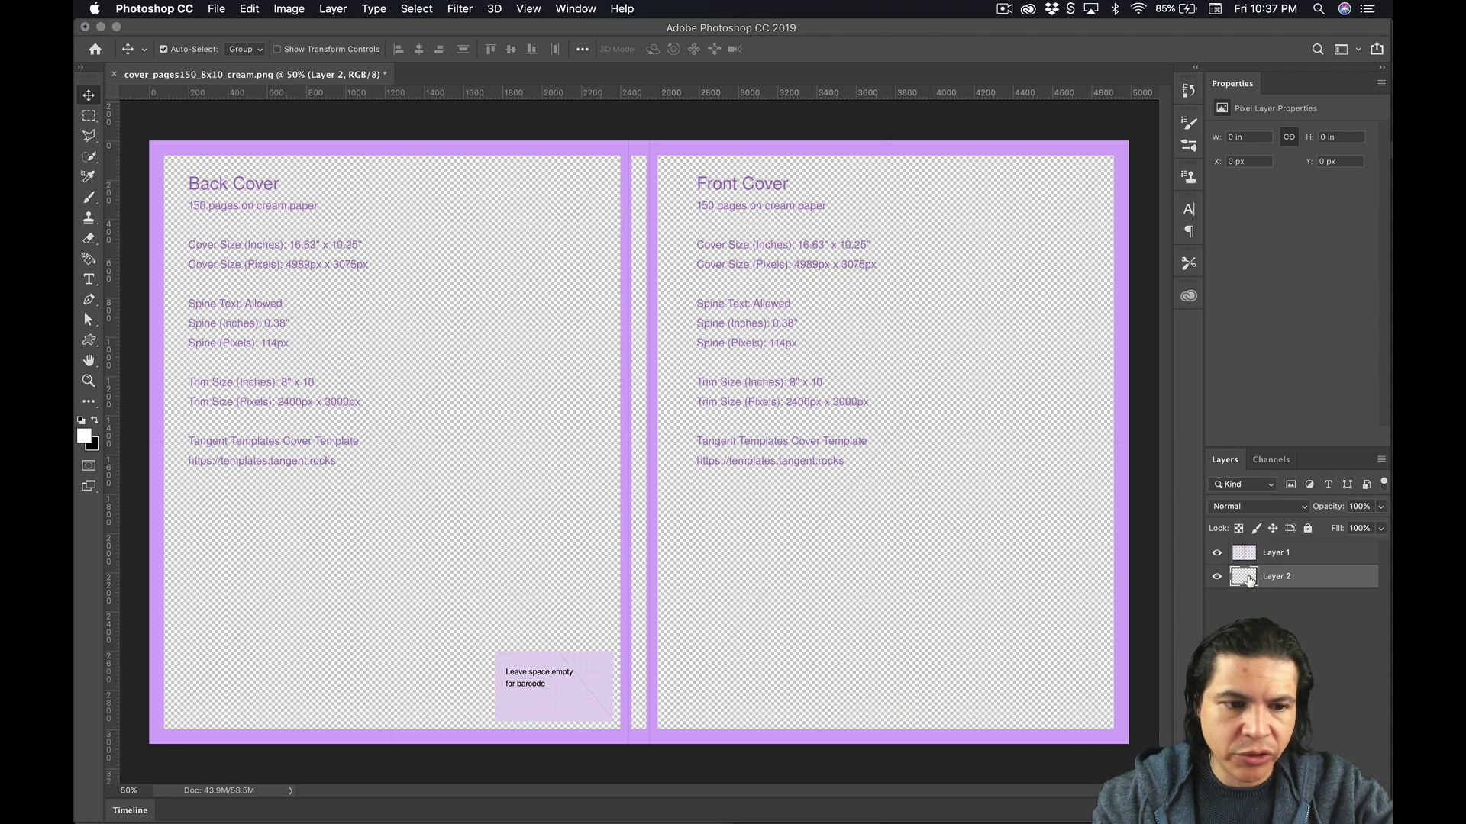
{"action": "key", "text": "super+BackSpace"}
{"action": "key", "text": "alt+BackSpace"}
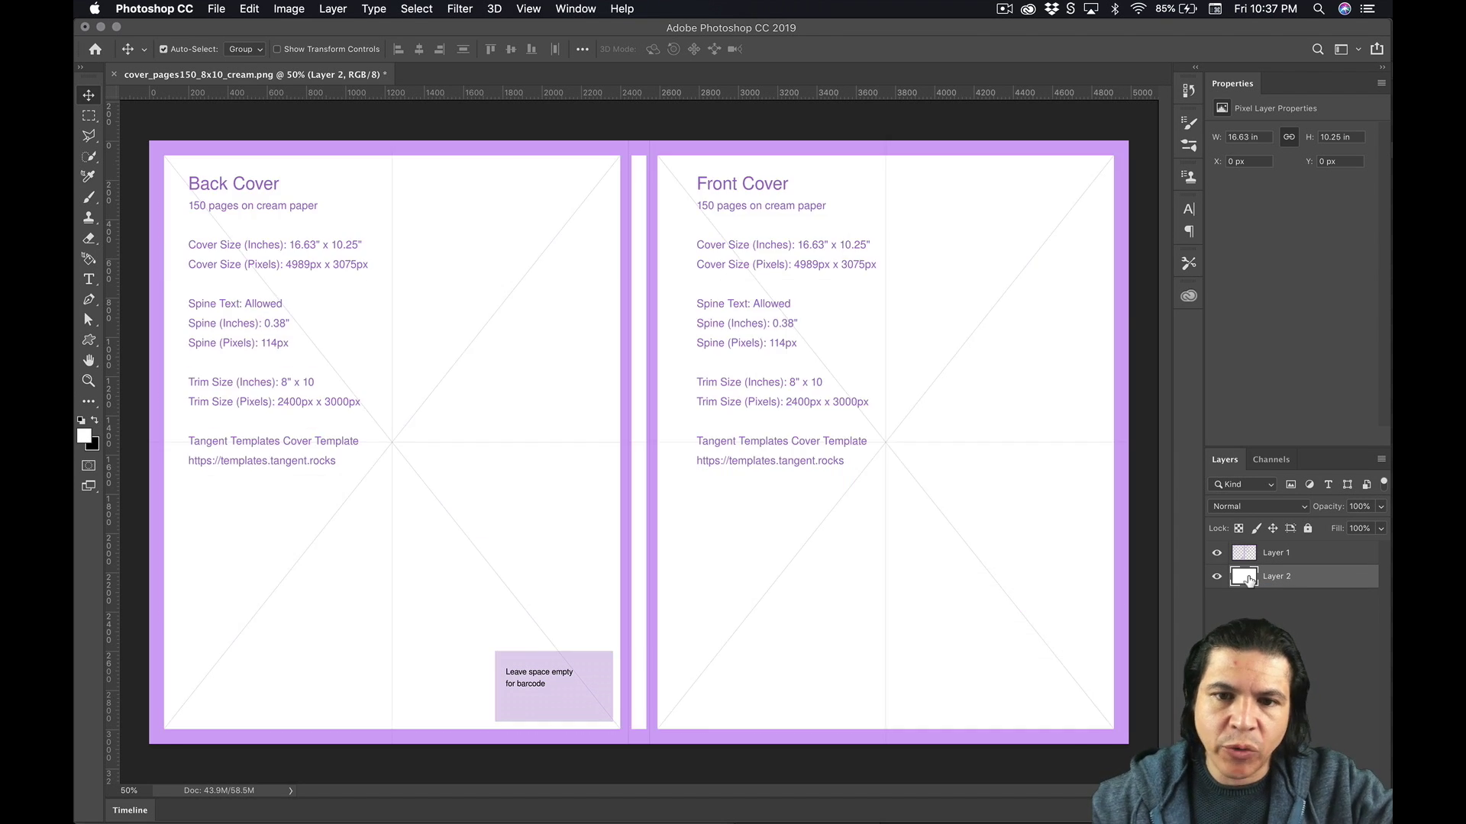
{"action": "key", "text": "super+BackSpace"}
{"action": "key", "text": "alt+BackSpace"}
{"action": "key", "text": "super+BackSpace"}
{"action": "key", "text": "alt+BackSpace"}
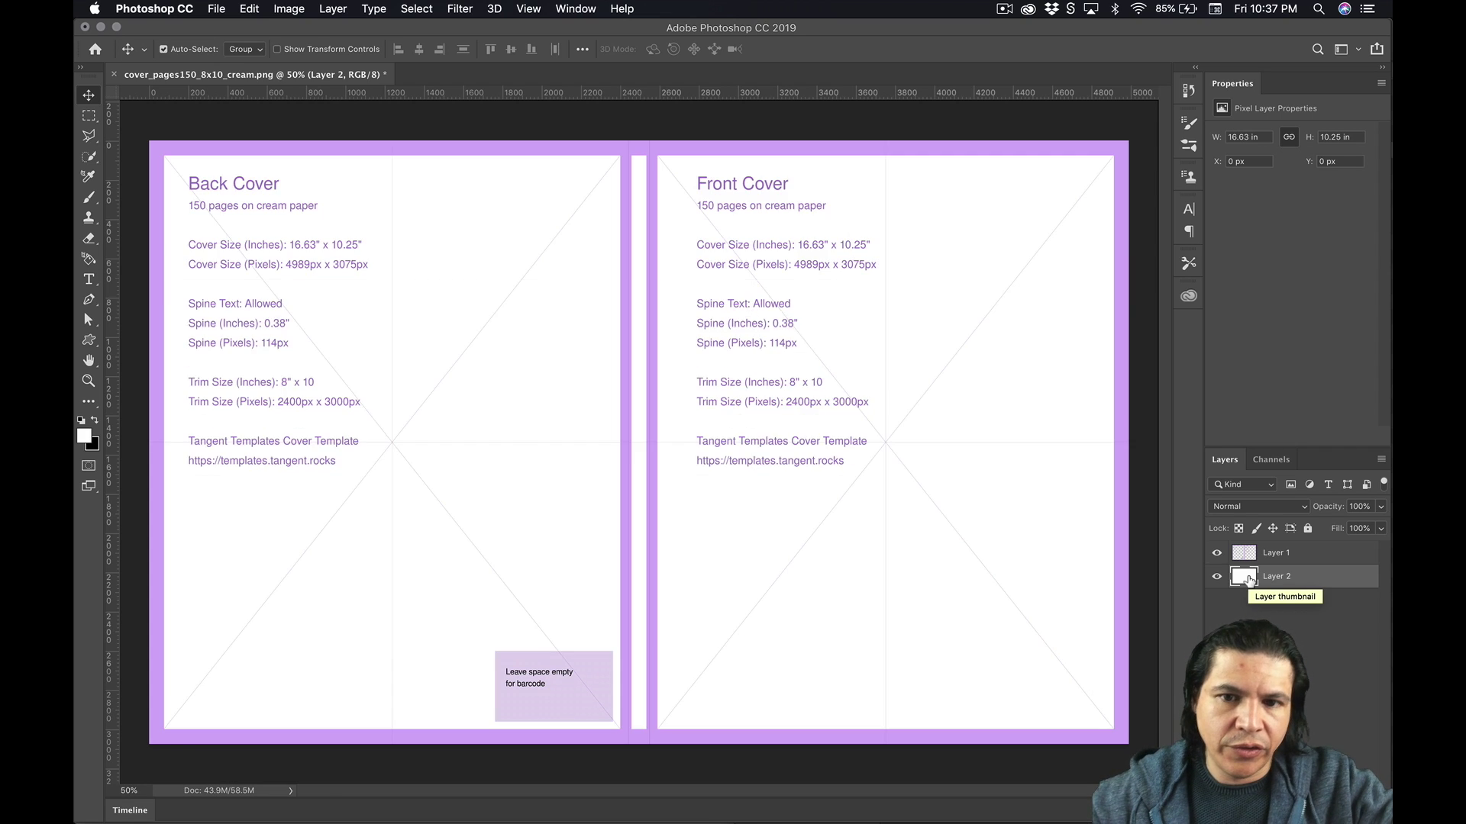
{"action": "key", "text": "super+BackSpace"}
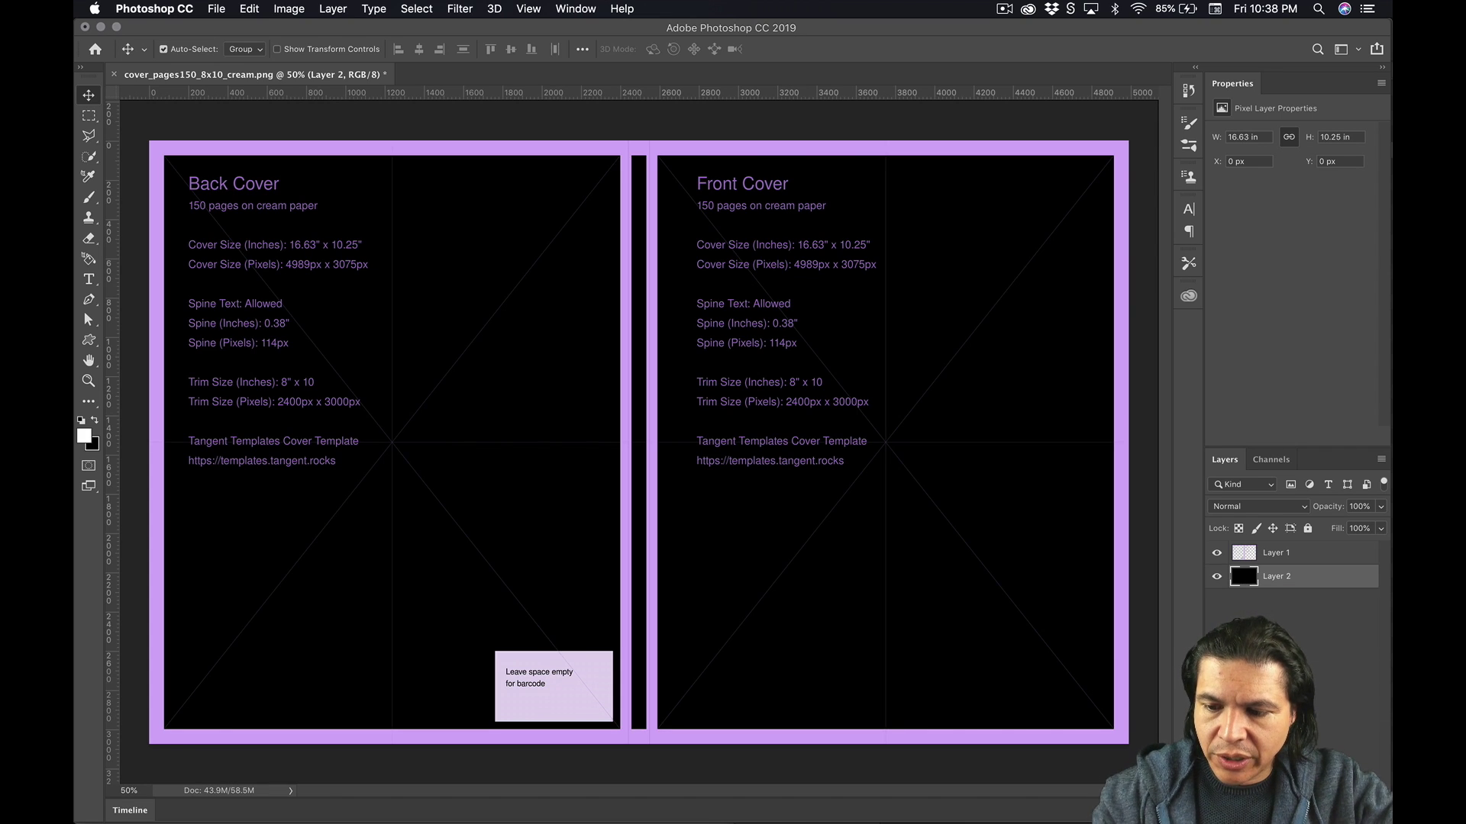
{"action": "key", "text": "Delete"}
{"action": "key", "text": "z"}
Add guides at the top edge (Y 76 px), the spine edges (X 2400 px) and the left trim
{"action": "left_click", "coordinate": [677, 271]}
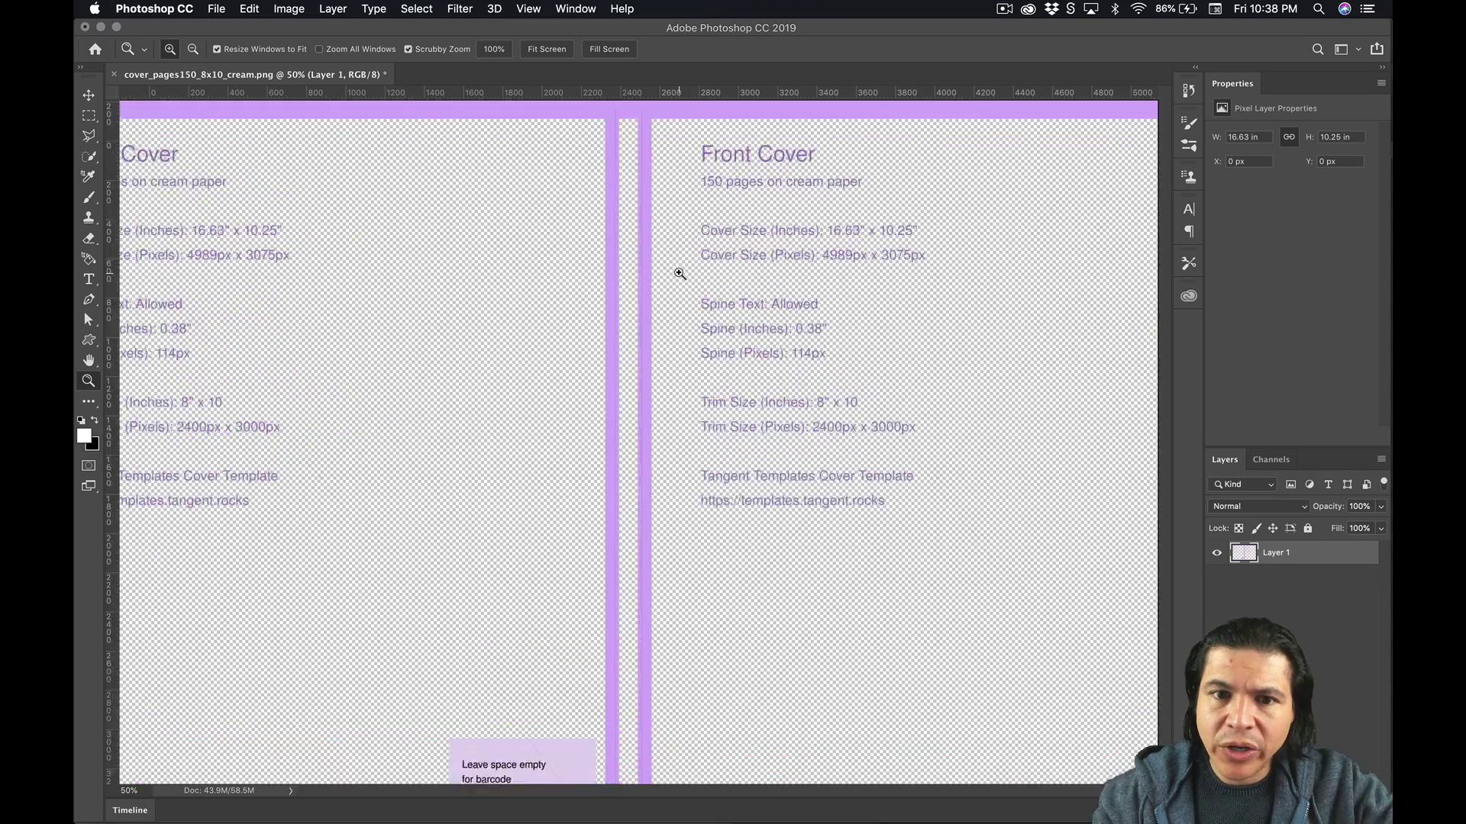
{"action": "left_click", "coordinate": [569, 284]}
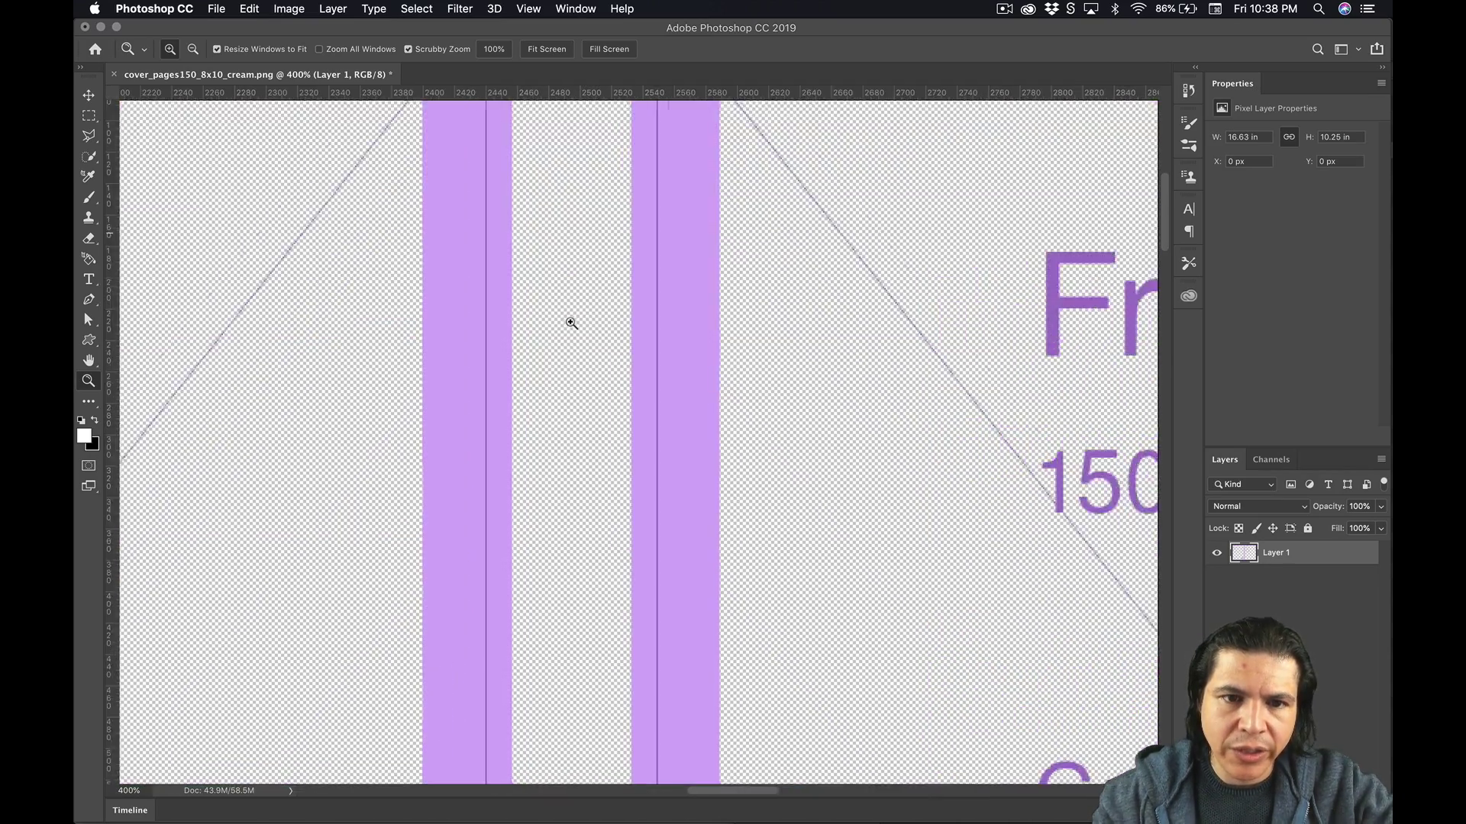
{"action": "left_click", "coordinate": [571, 323]}
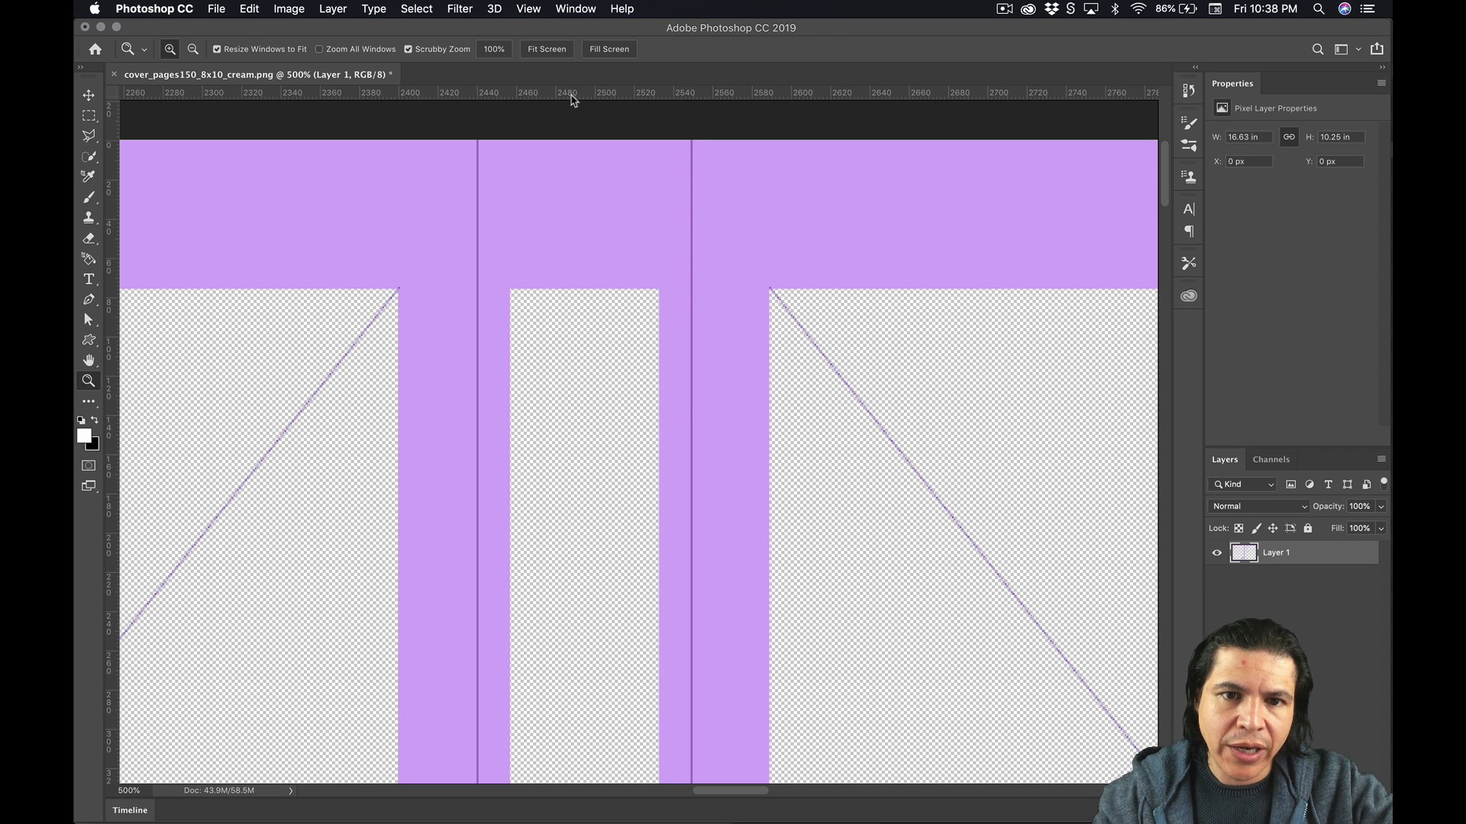
{"action": "left_click_drag", "start_coordinate": [571, 99], "coordinate": [602, 288]}
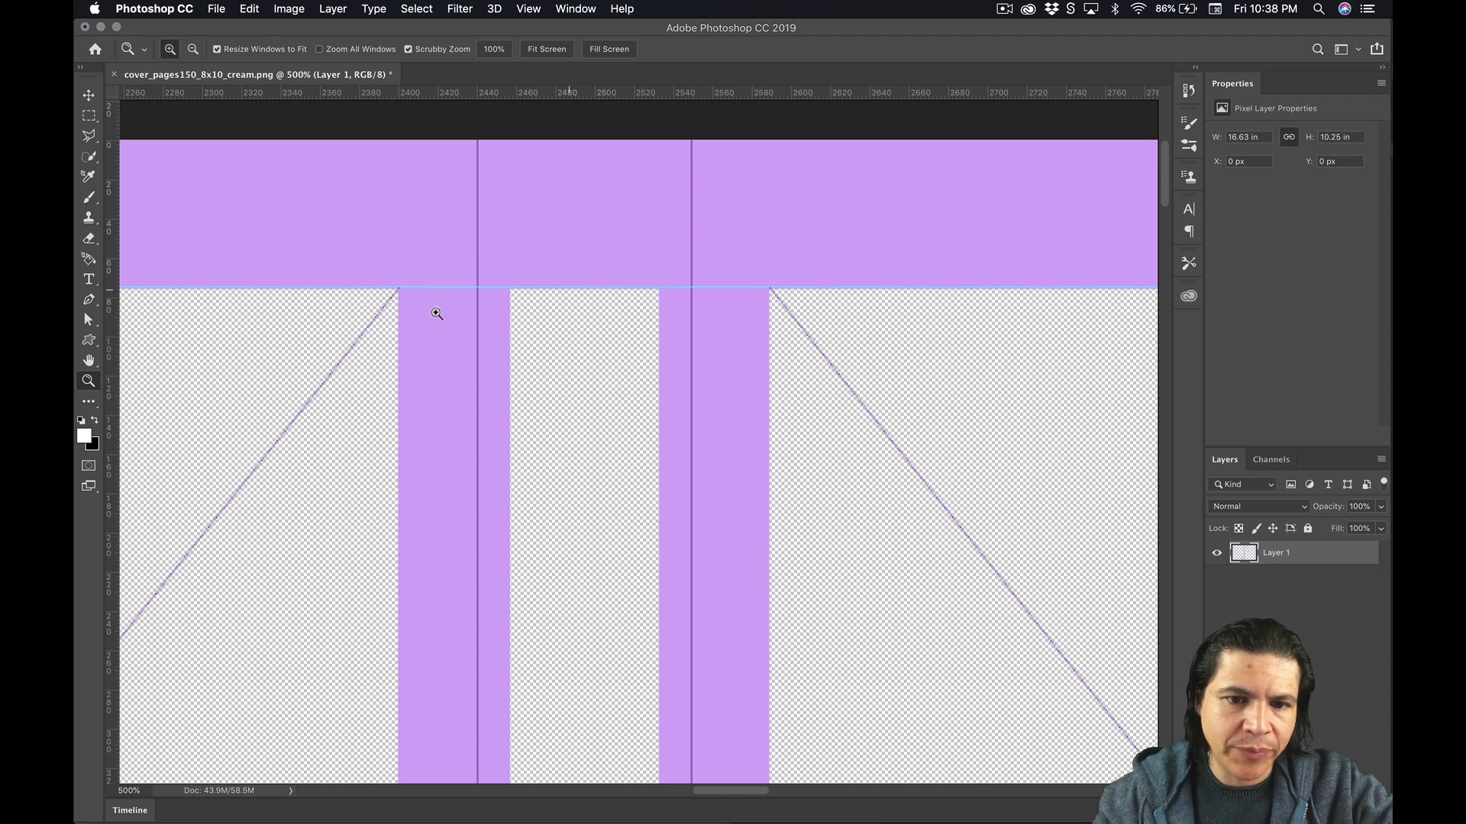
{"action": "left_click_drag", "start_coordinate": [469, 280], "coordinate": [517, 296]}
{"action": "key", "text": "v"}
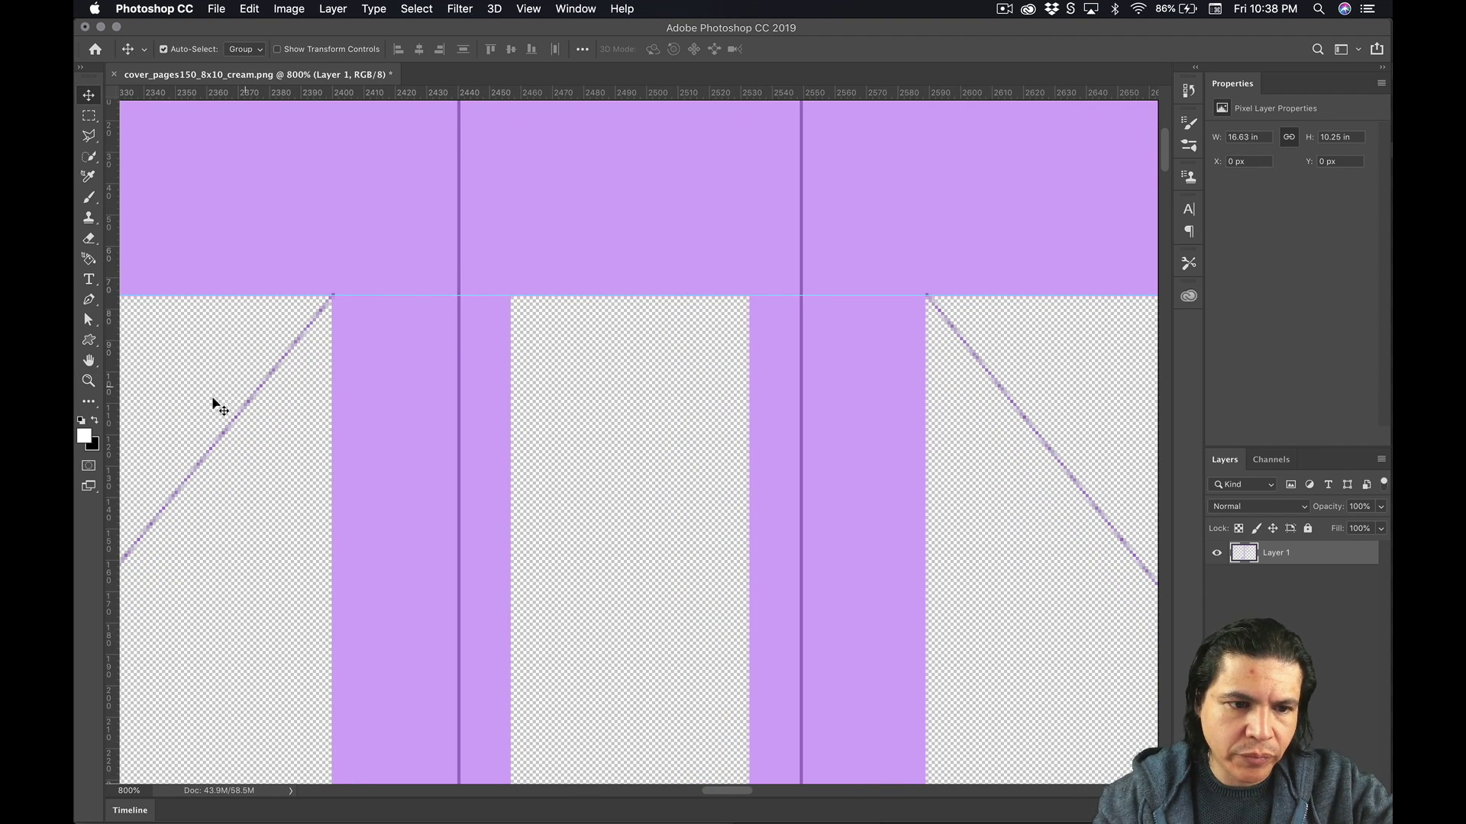
{"action": "left_click_drag", "start_coordinate": [112, 420], "coordinate": [332, 409]}
{"action": "left_click_drag", "start_coordinate": [113, 414], "coordinate": [484, 409]}
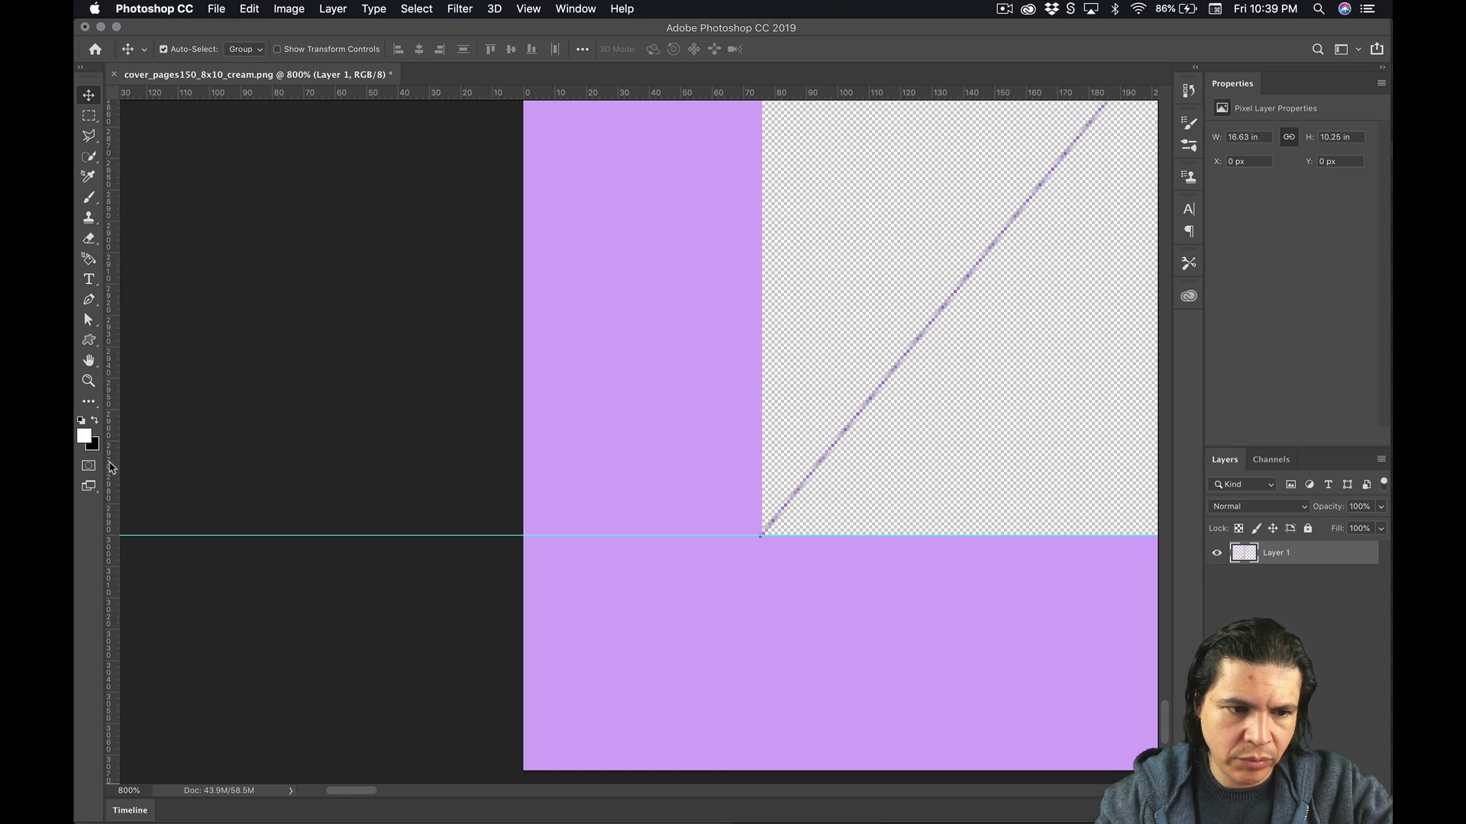
{"action": "left_click_drag", "start_coordinate": [111, 427], "coordinate": [763, 452]}
{"action": "key", "text": "z"}
{"action": "left_click", "coordinate": [784, 442], "text": "alt"}
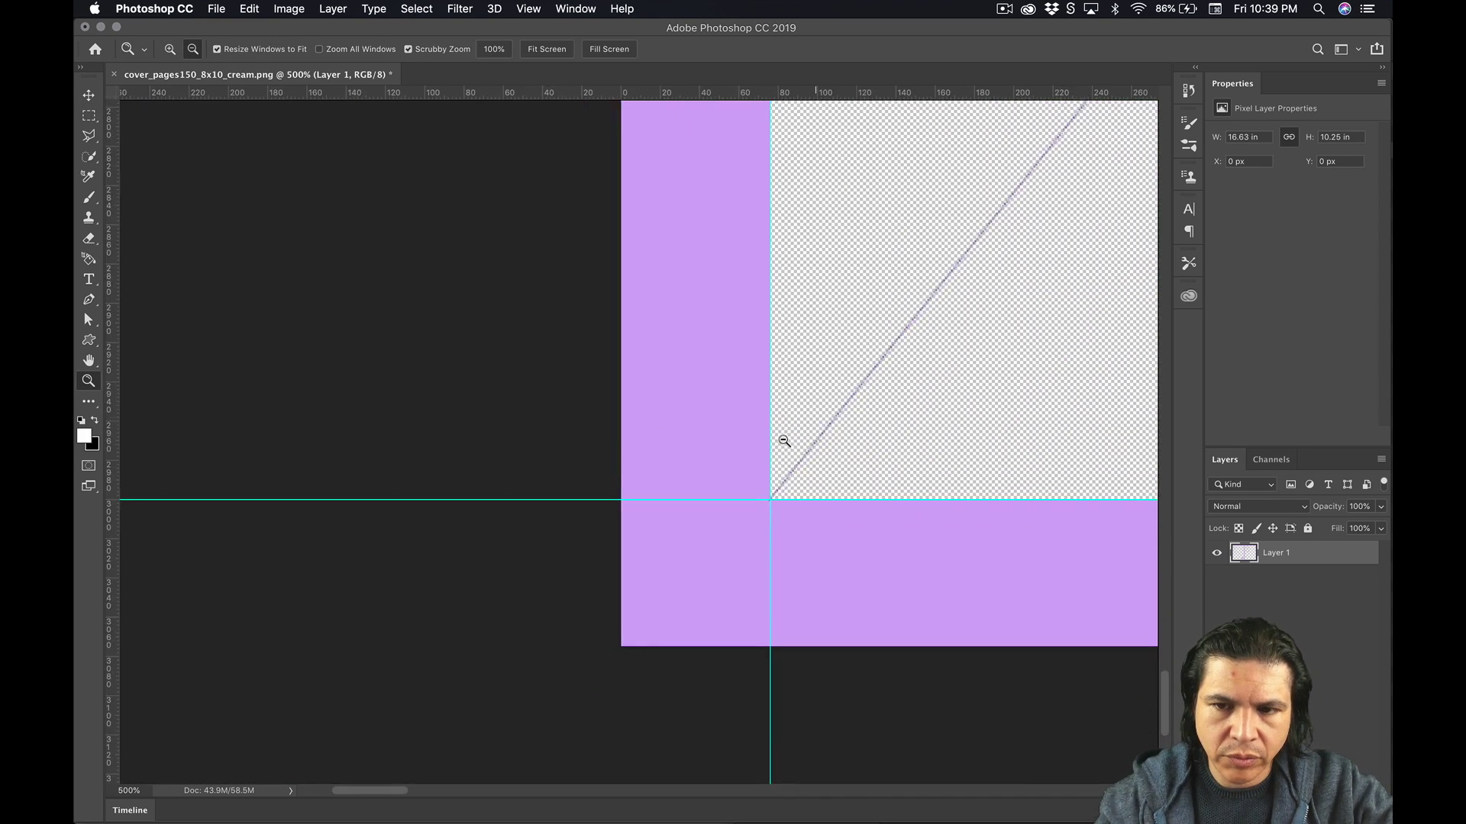
{"action": "scroll", "coordinate": [784, 441], "scroll_direction": "up", "scroll_amount": 5}
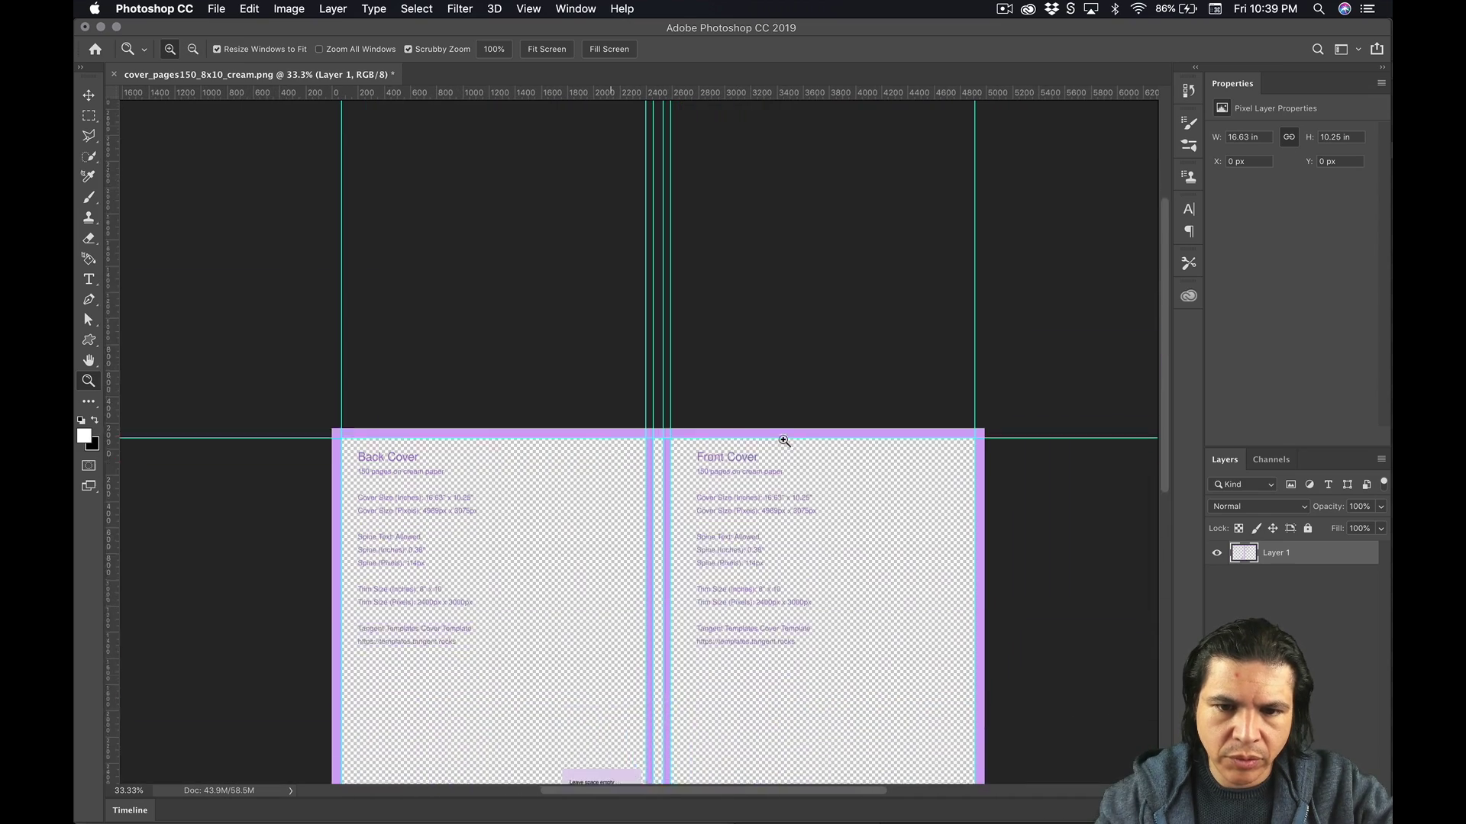
{"action": "scroll", "coordinate": [782, 439], "scroll_direction": "down", "scroll_amount": 4}
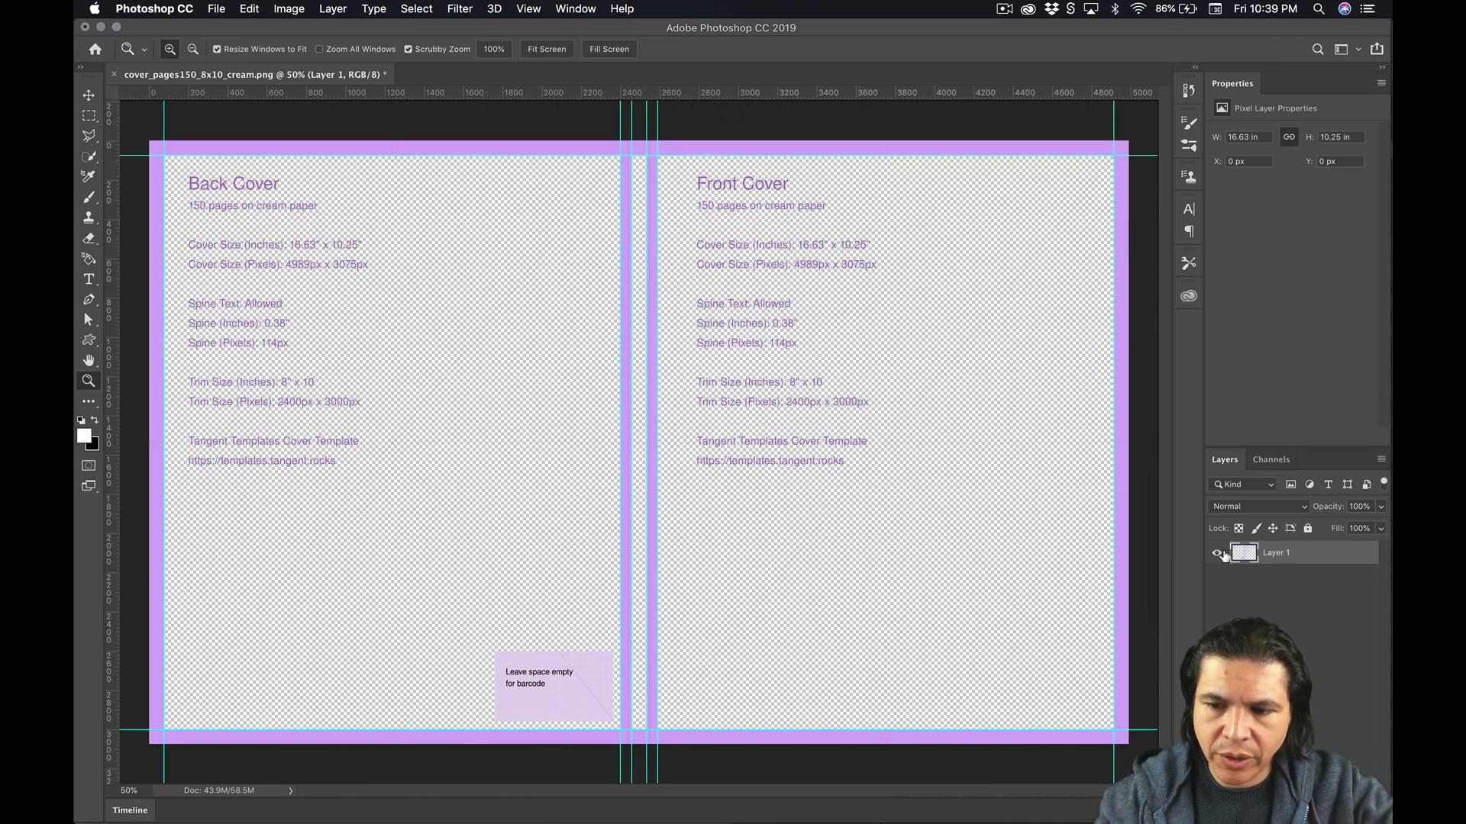
Add an empty Layer 2 above the template and toggle the template's visibility to check it
{"action": "key", "text": "super+alt+shift+n"}
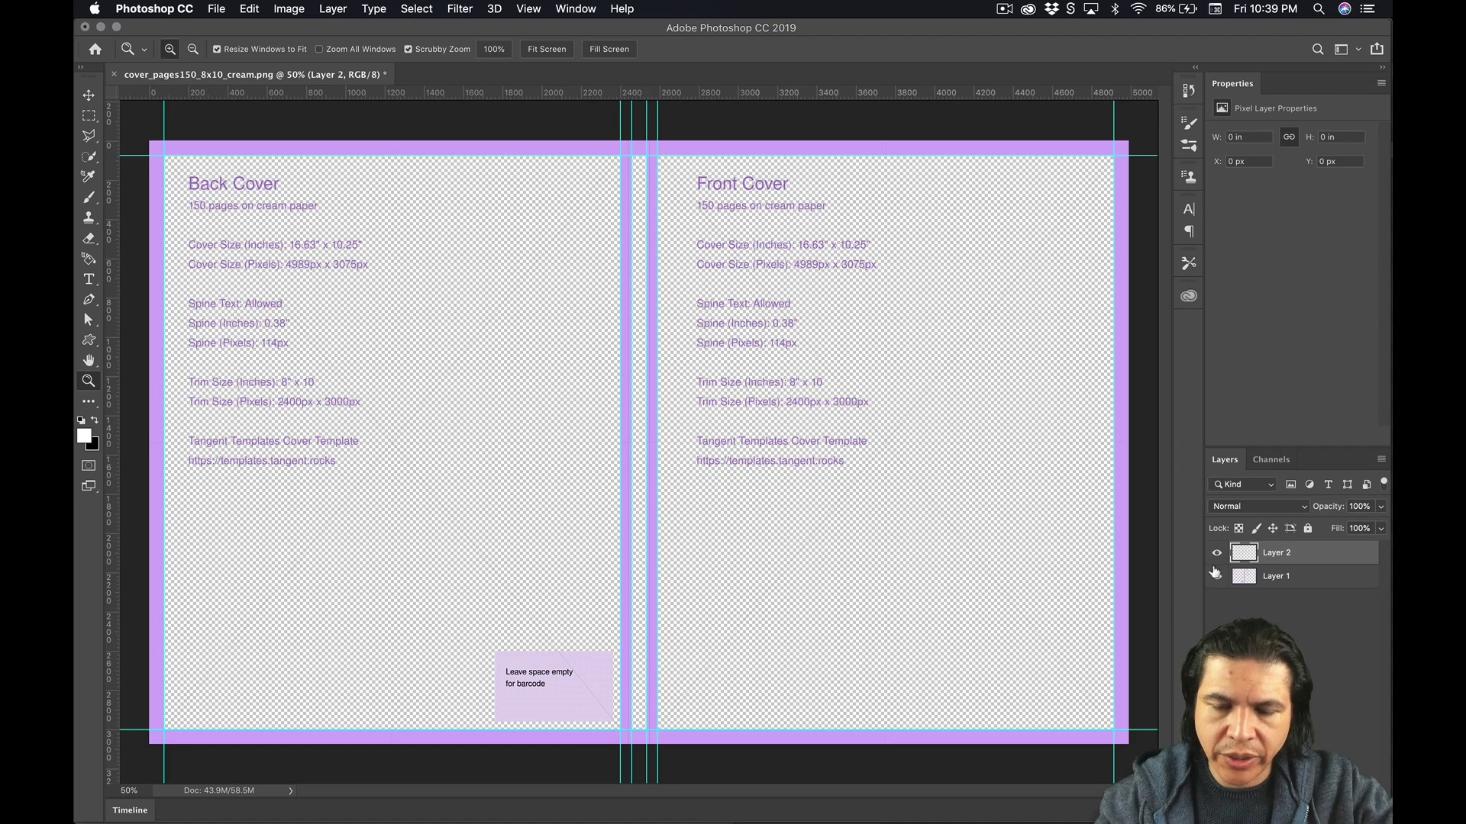
{"action": "left_click", "coordinate": [1216, 575]}
{"action": "left_click", "coordinate": [1216, 575]}
{"action": "left_click", "coordinate": [1216, 577]}
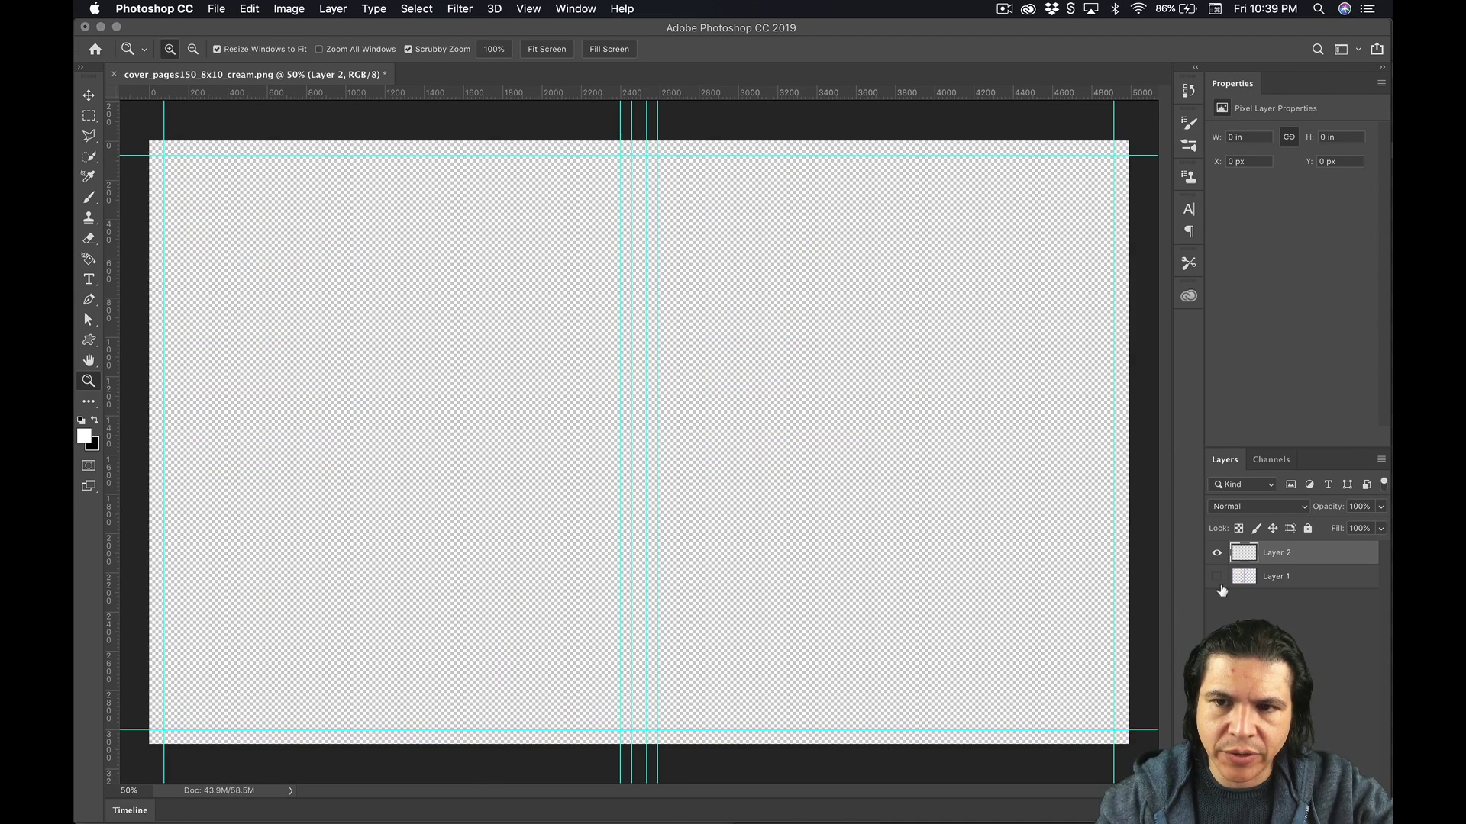
{"action": "left_click", "coordinate": [1217, 576]}
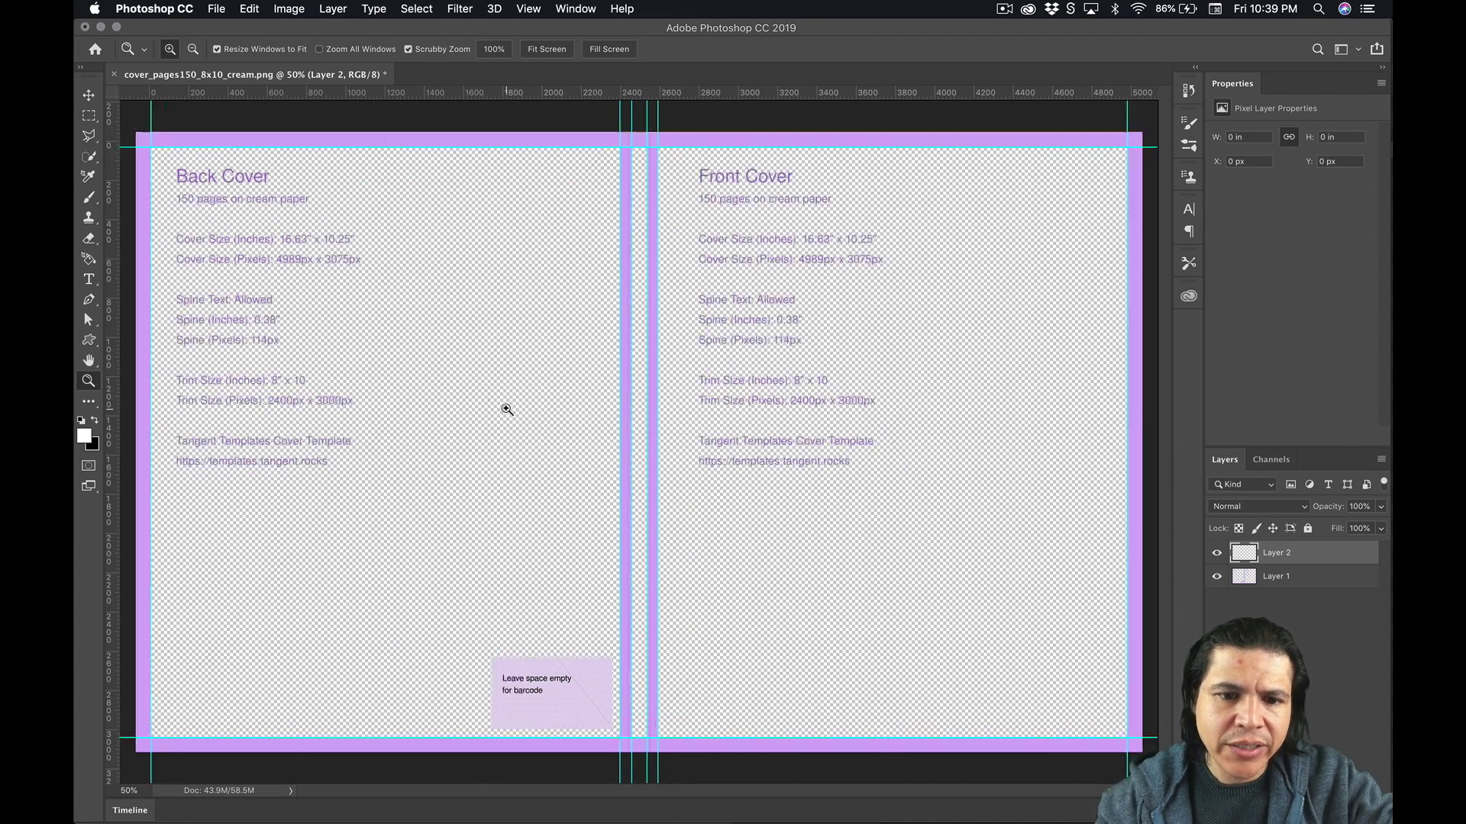
{"action": "left_click", "coordinate": [507, 409]}
{"action": "key", "text": "super+Tab"}
{"action": "key", "text": "super+Tab"}
Open unsplash.com in a new browser tab
{"action": "key", "text": "super+t"}
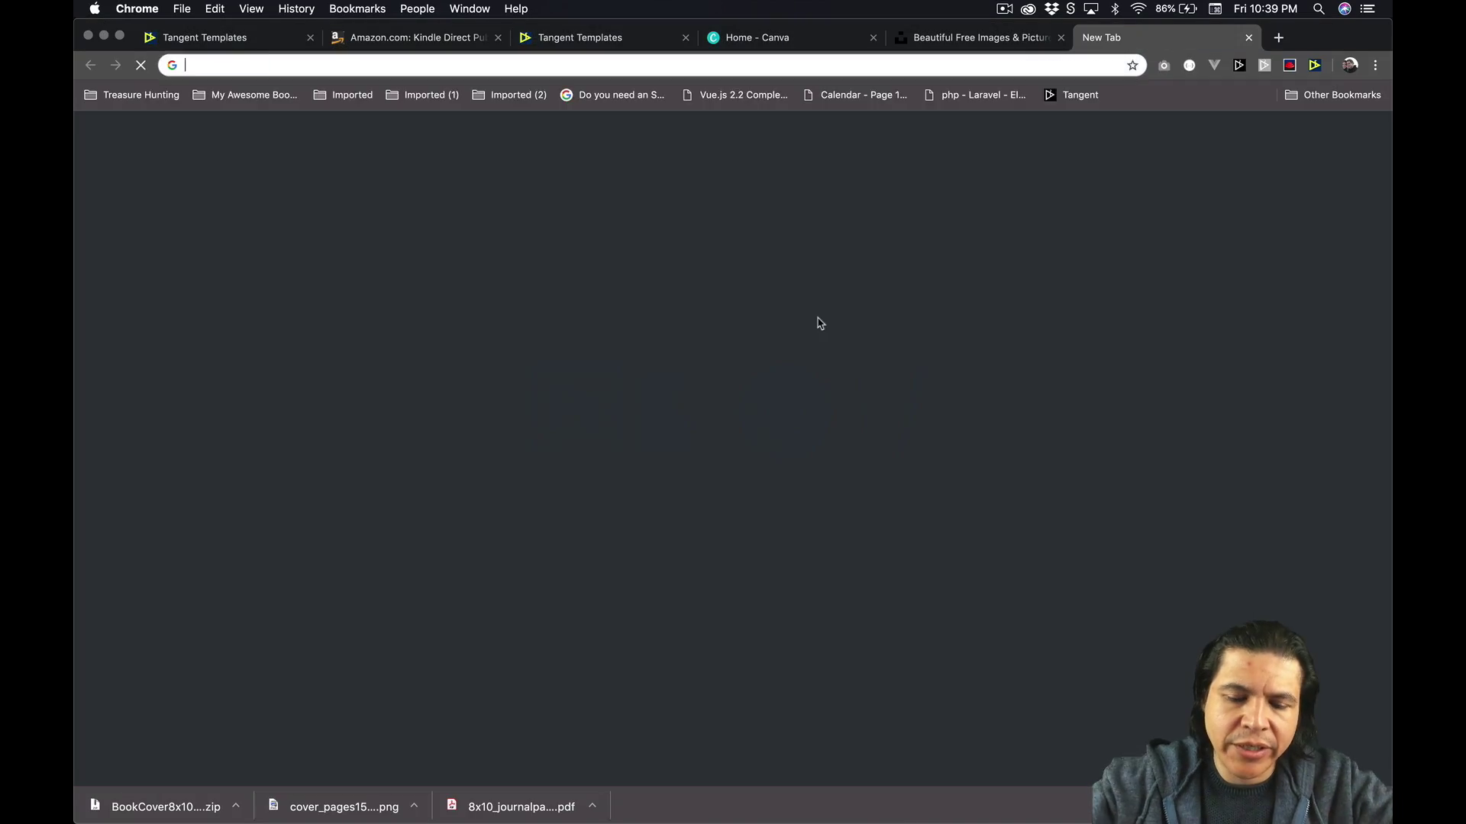
{"action": "type", "text": "un"}
{"action": "key", "text": "Return"}
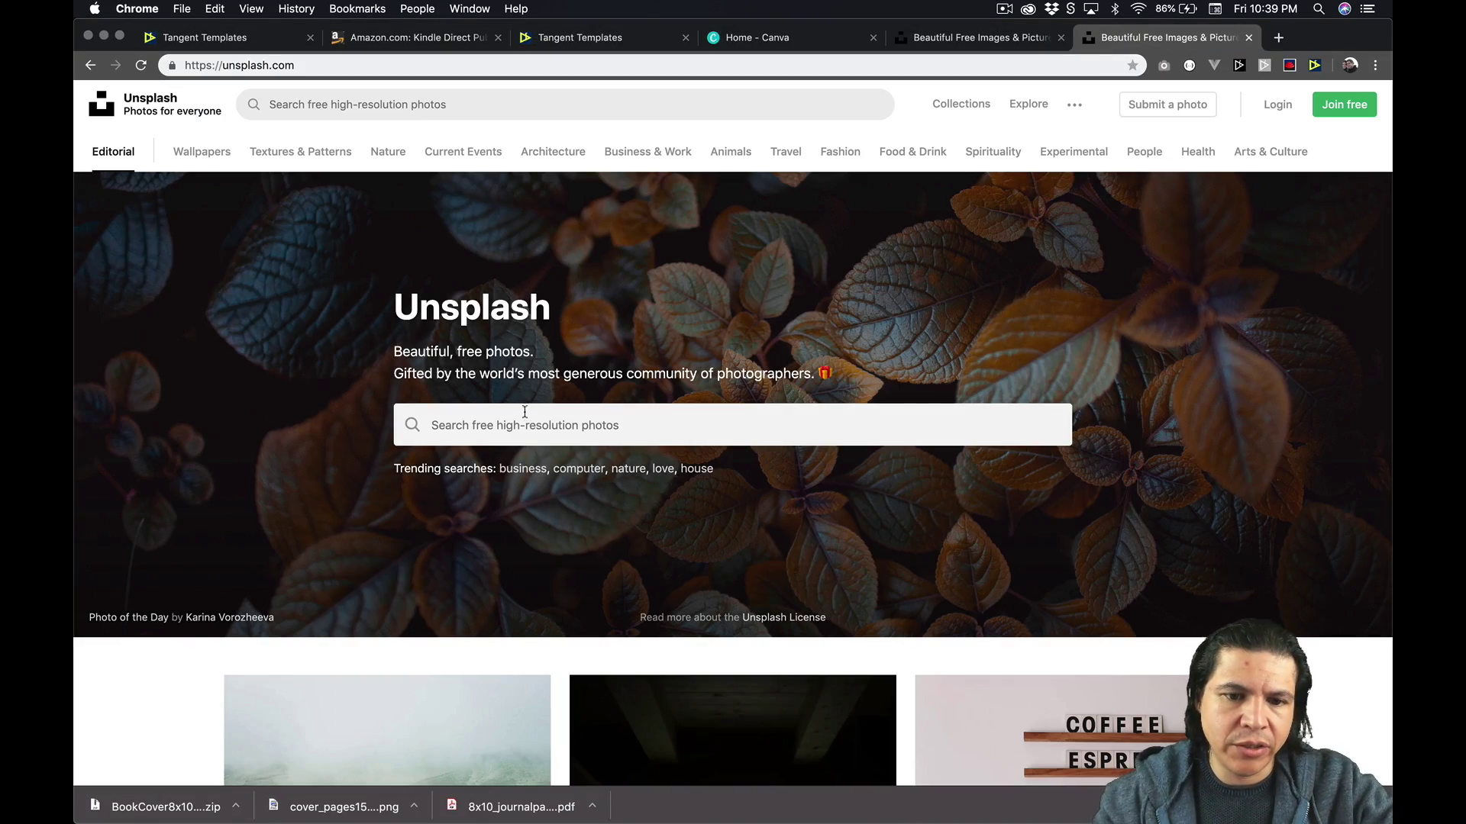
{"action": "scroll", "coordinate": [526, 420], "scroll_direction": "down", "scroll_amount": 15}
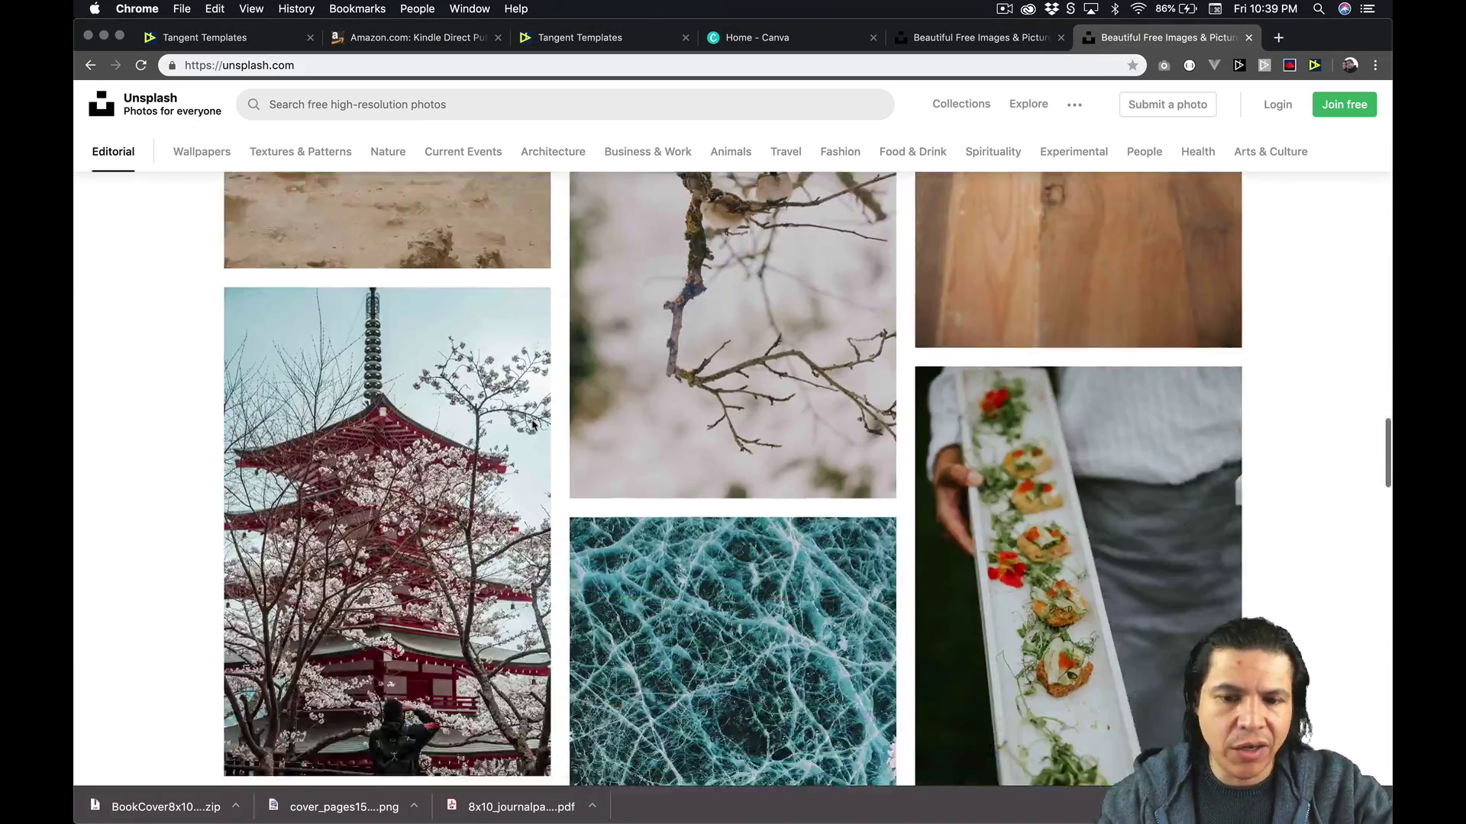
{"action": "scroll", "coordinate": [533, 424], "scroll_direction": "up", "scroll_amount": 15}
{"action": "left_click", "coordinate": [553, 438]}
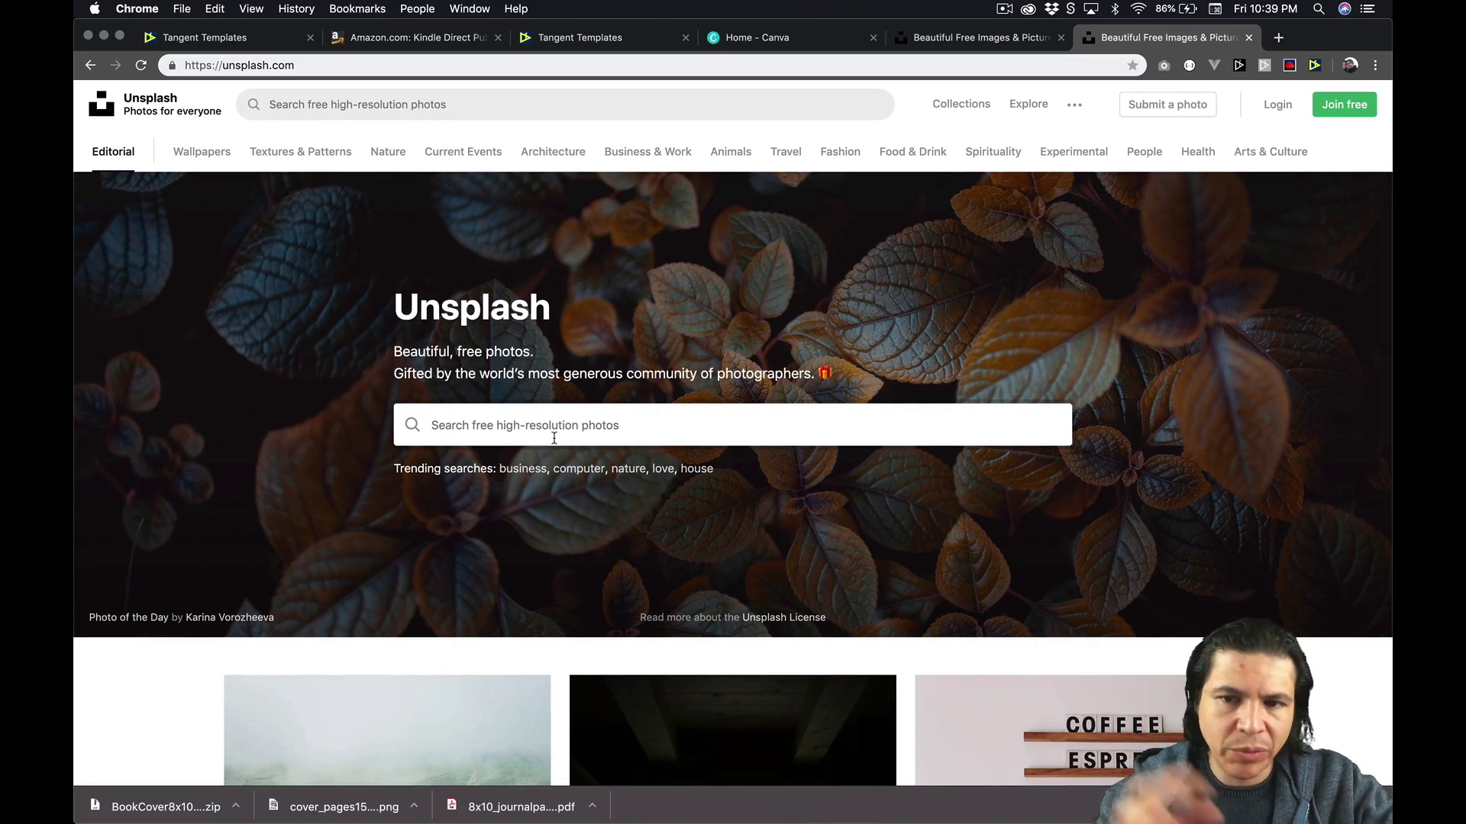
{"action": "scroll", "coordinate": [555, 441], "scroll_direction": "down", "scroll_amount": 1}
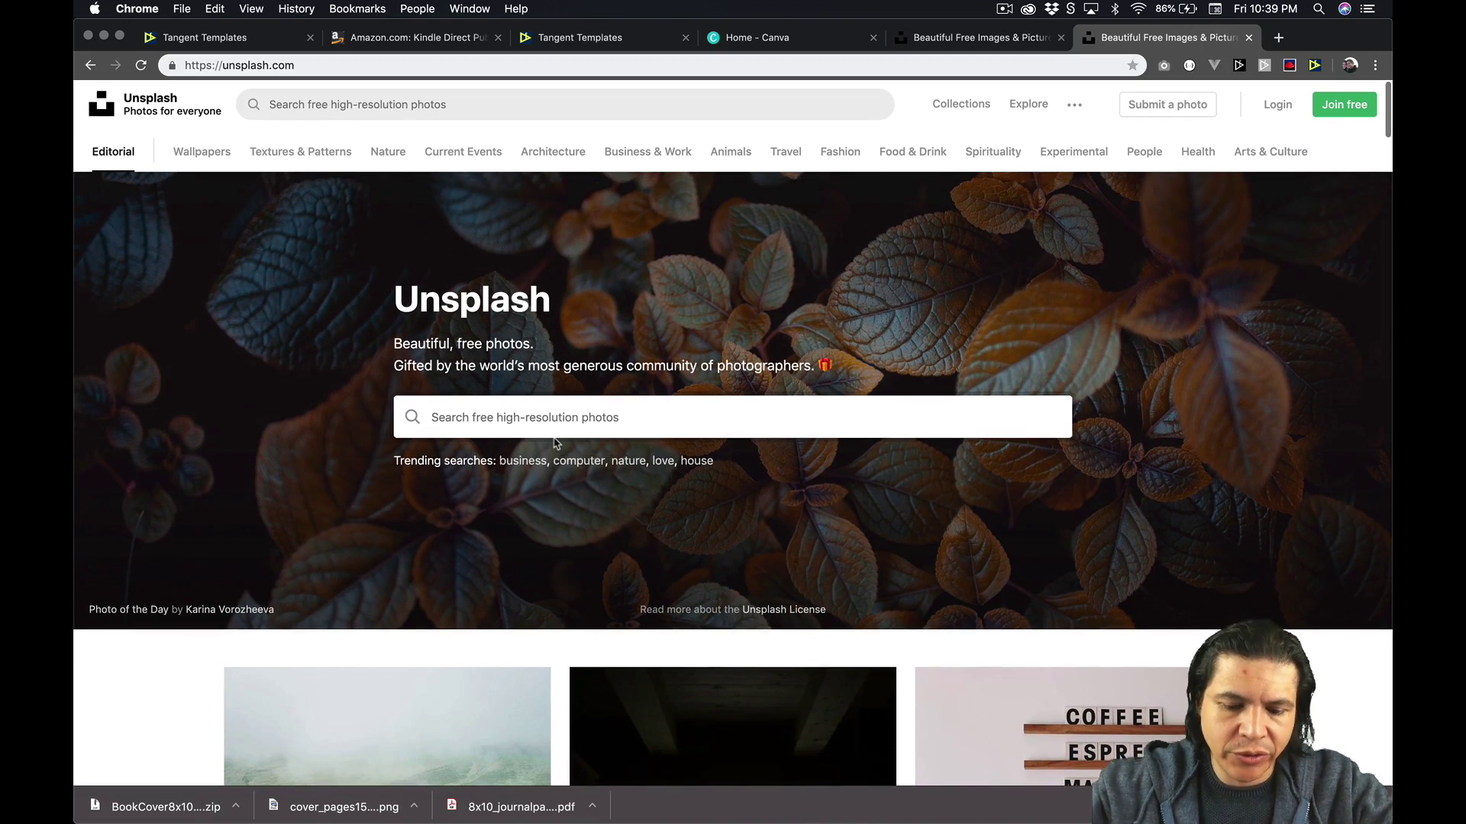
Search Unsplash for 'dream' and download the starry-sky sailing boat photo
{"action": "key", "text": "super+Tab"}
{"action": "key", "text": "super+Tab"}
{"action": "key", "text": "super+Tab"}
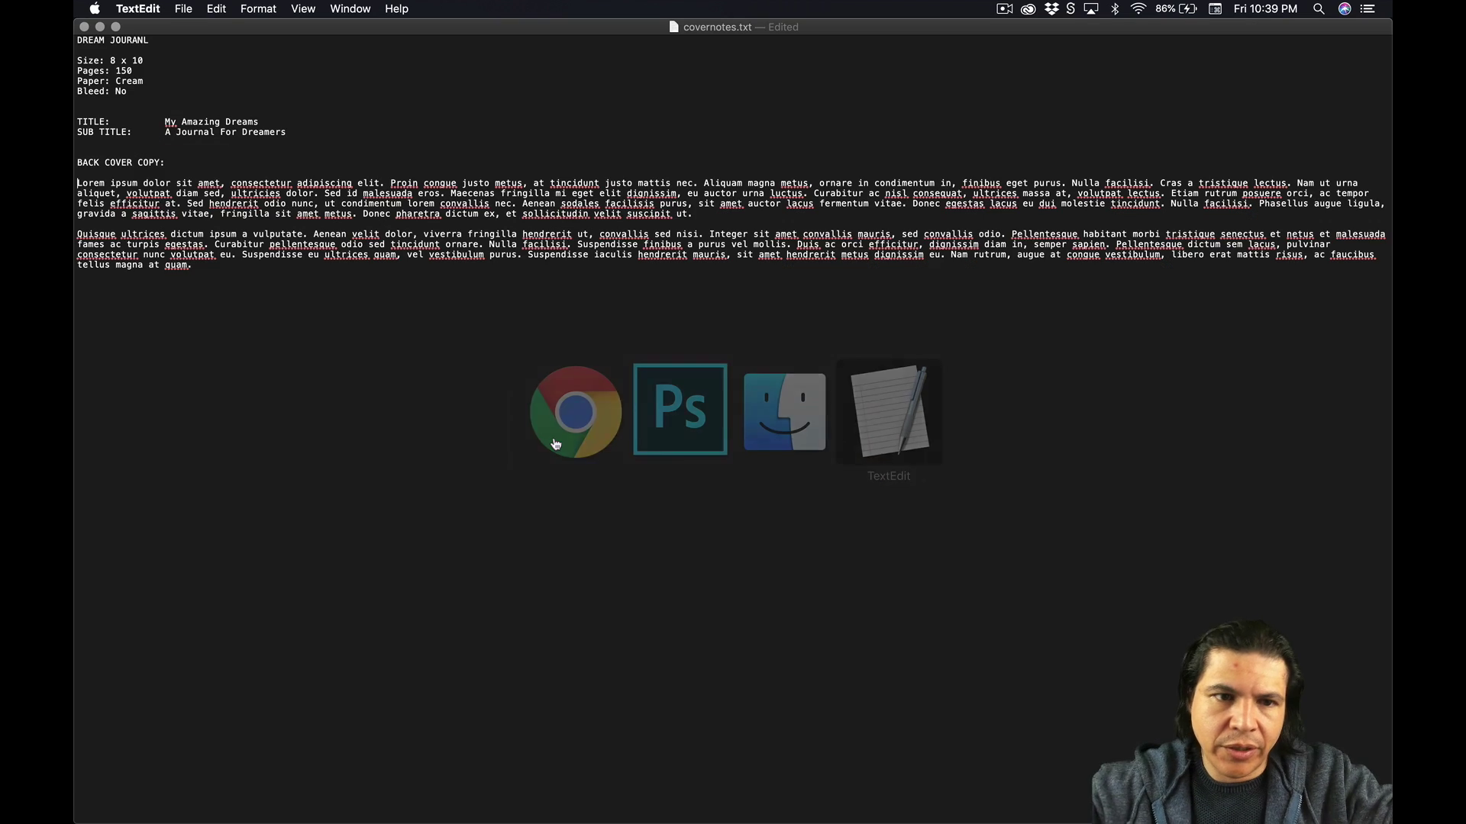
{"action": "key", "text": "super+Tab"}
{"action": "type", "text": "dr"}
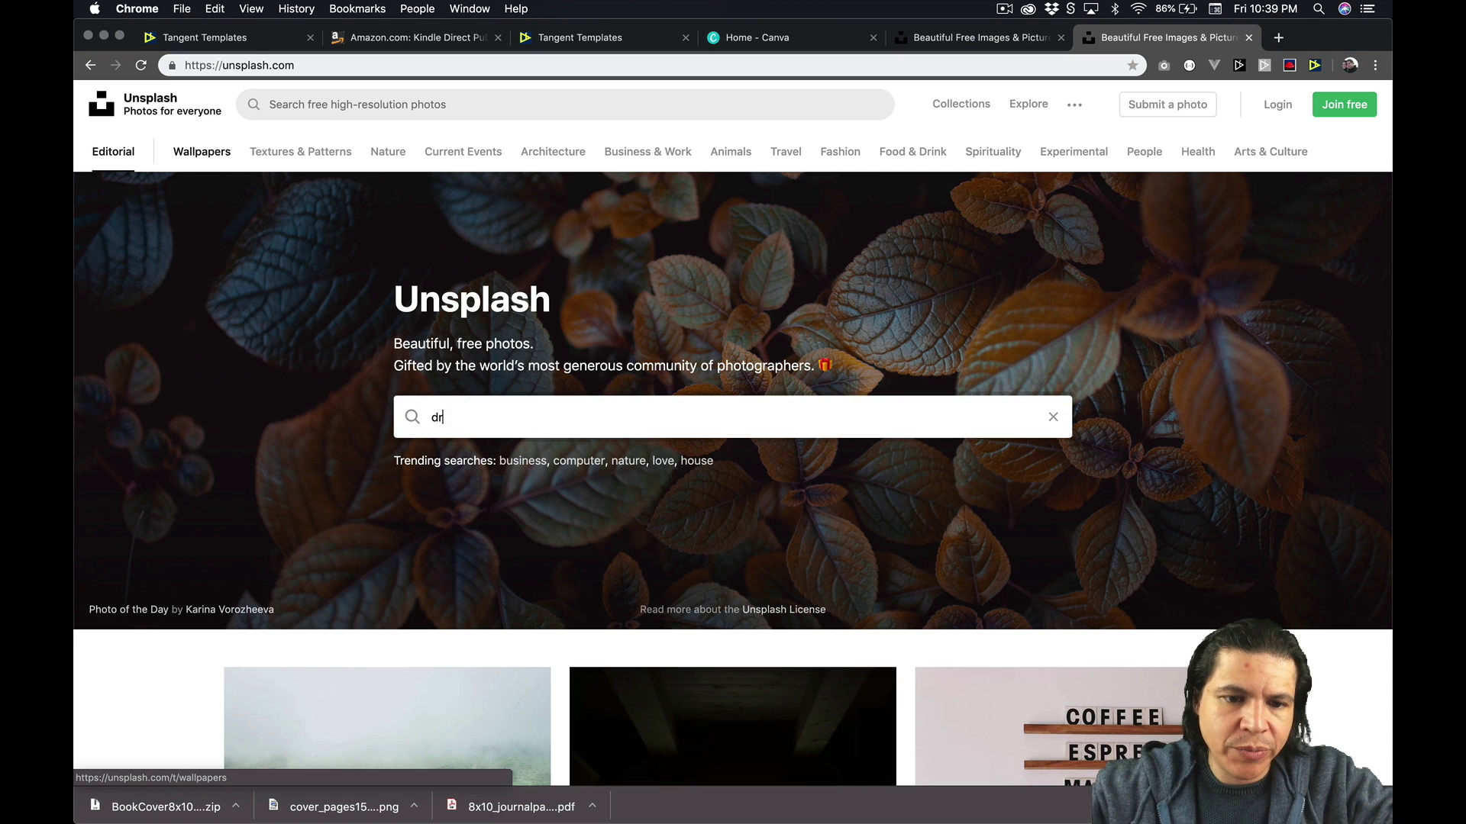
{"action": "type", "text": "qmam"}
{"action": "key", "text": "Return"}
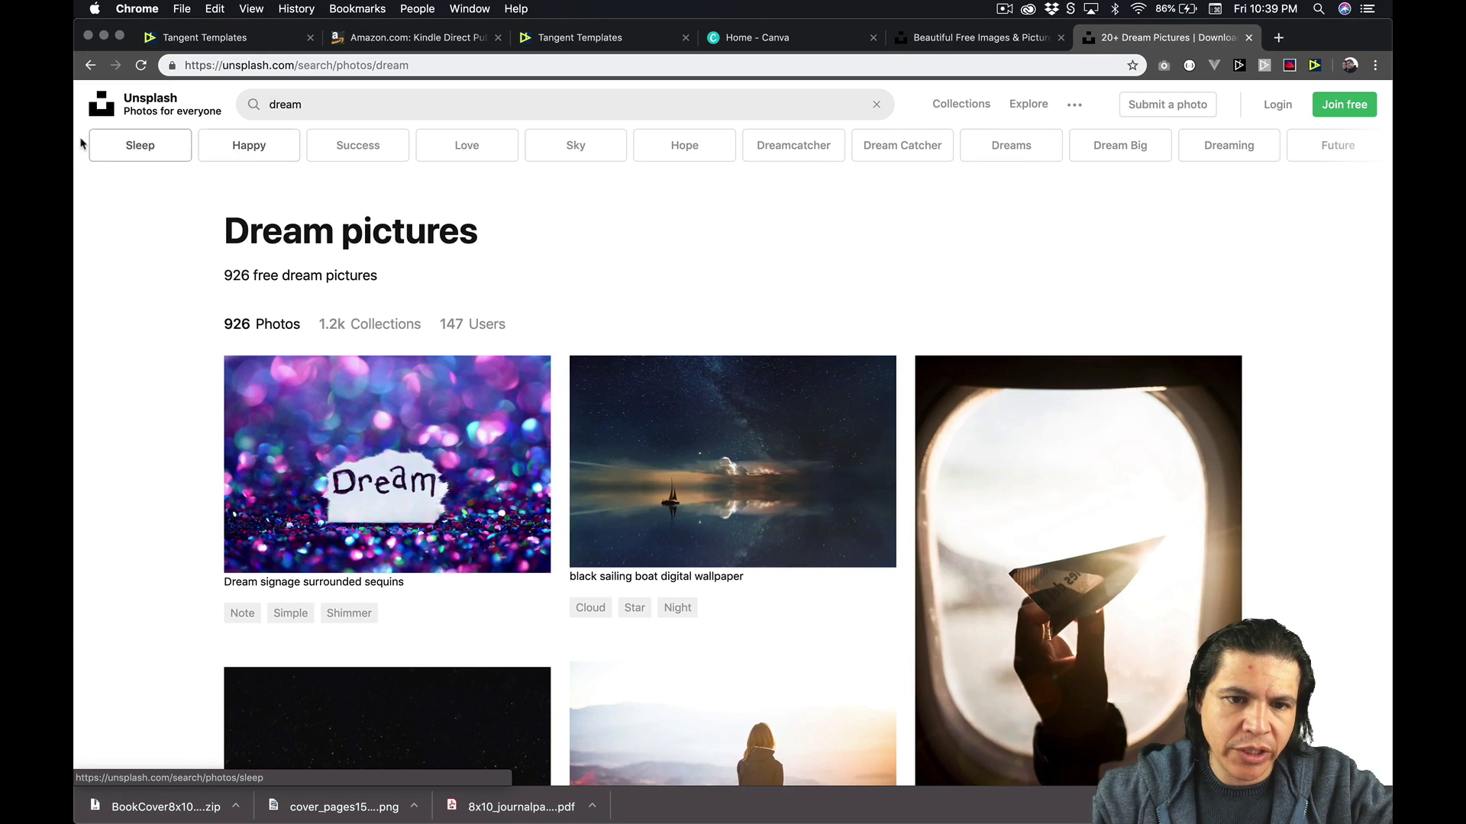
{"action": "scroll", "coordinate": [171, 364], "scroll_direction": "down", "scroll_amount": 1}
{"action": "scroll", "coordinate": [172, 364], "scroll_direction": "down", "scroll_amount": 20}
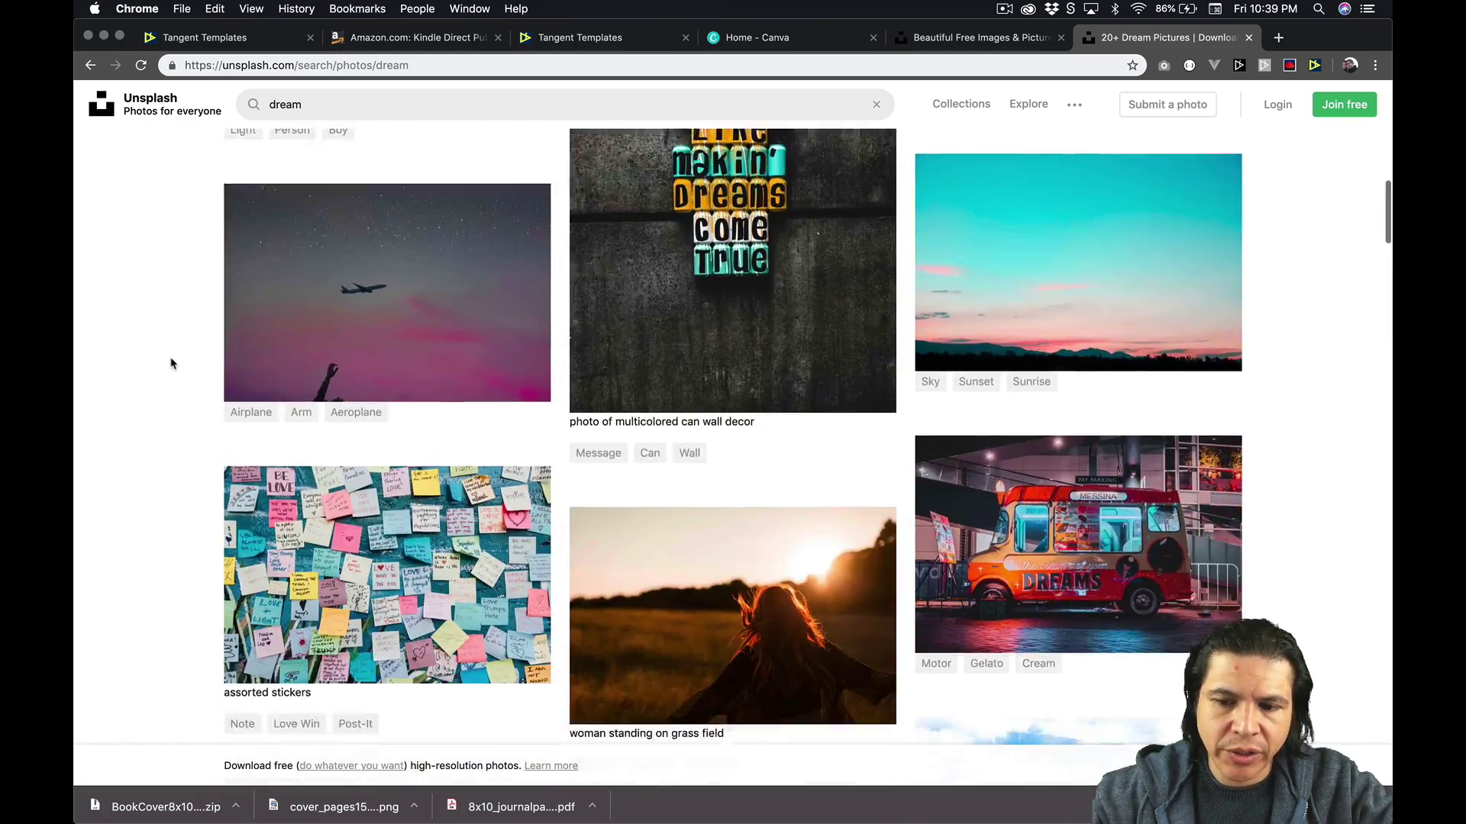
{"action": "scroll", "coordinate": [171, 364], "scroll_direction": "up", "scroll_amount": 20}
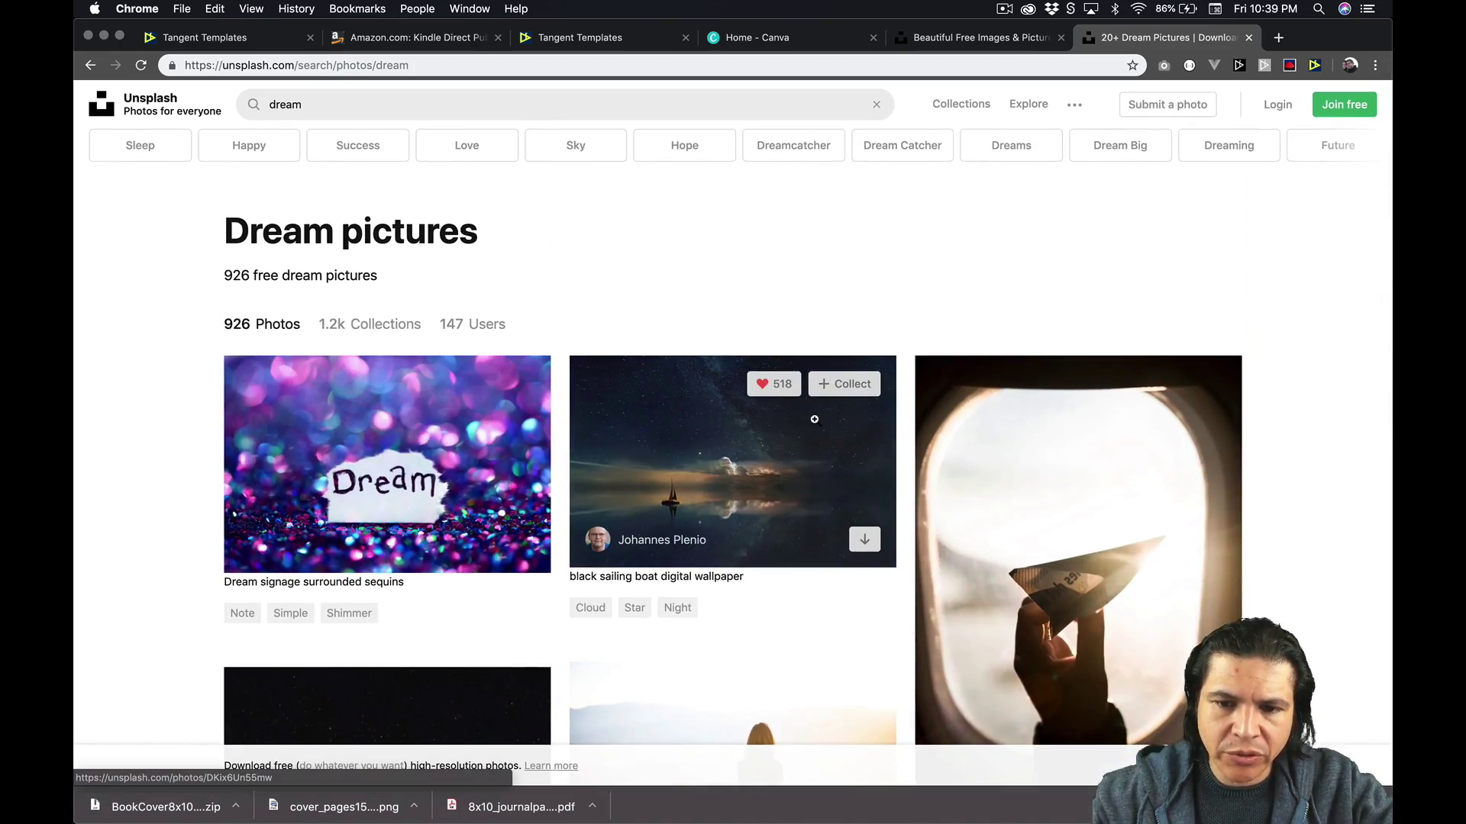
{"action": "left_click", "coordinate": [815, 419]}
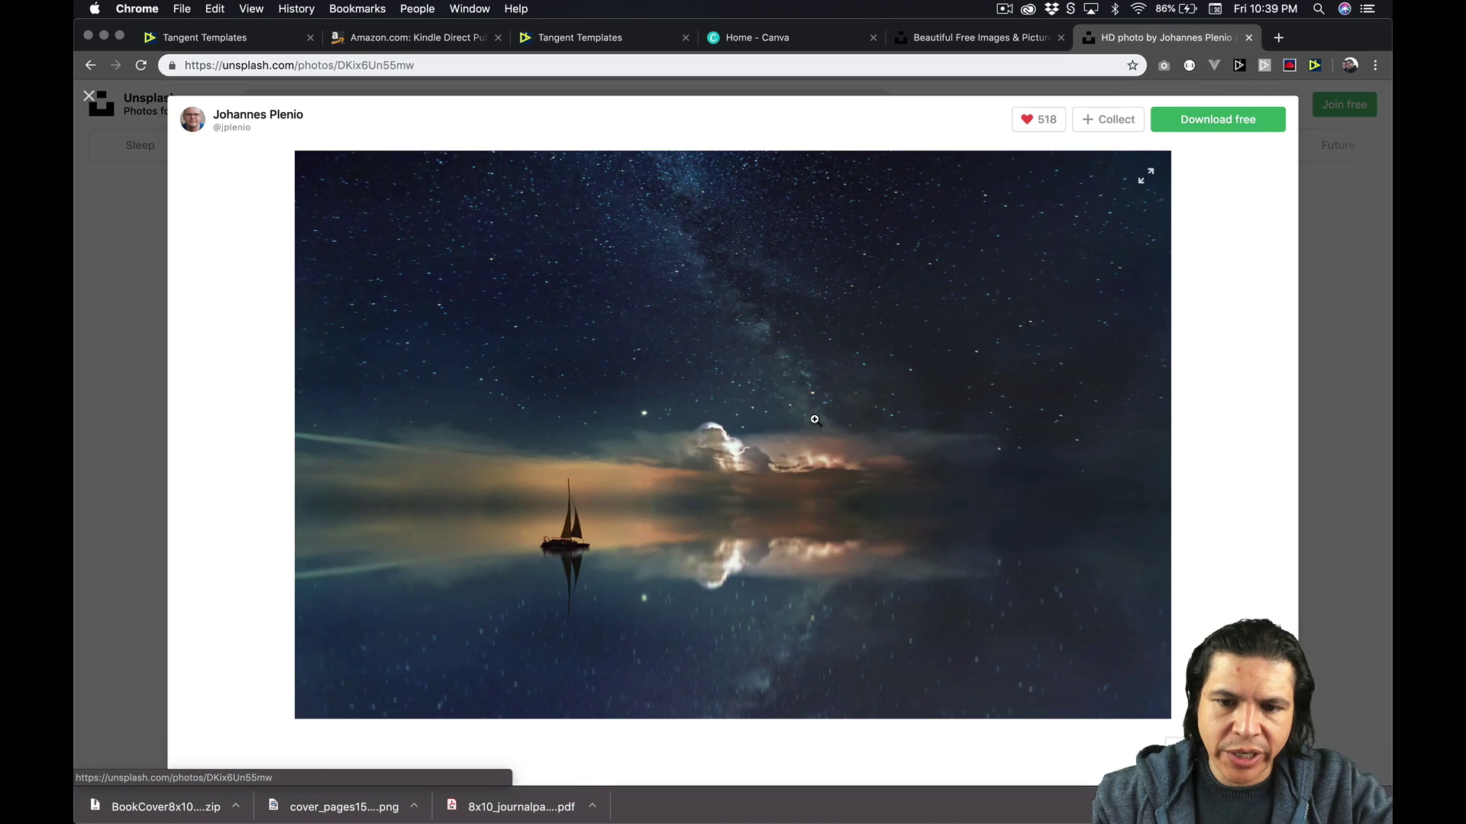
{"action": "left_click", "coordinate": [1265, 131]}
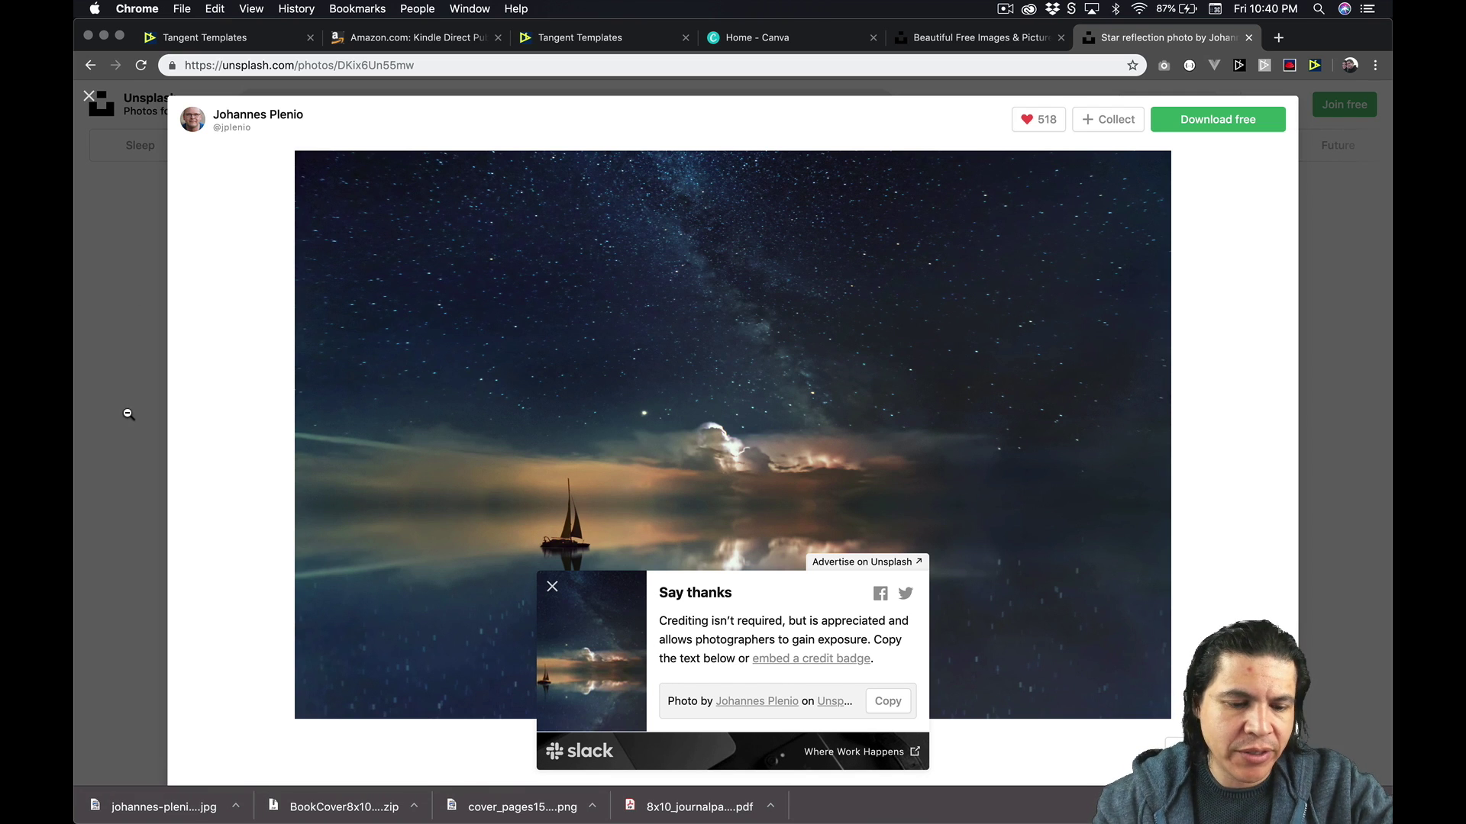
Collapse the 8x10_Cream_150 folder in Finder's Downloads and arrange Finder over Photoshop
{"action": "key", "text": "super+Tab"}
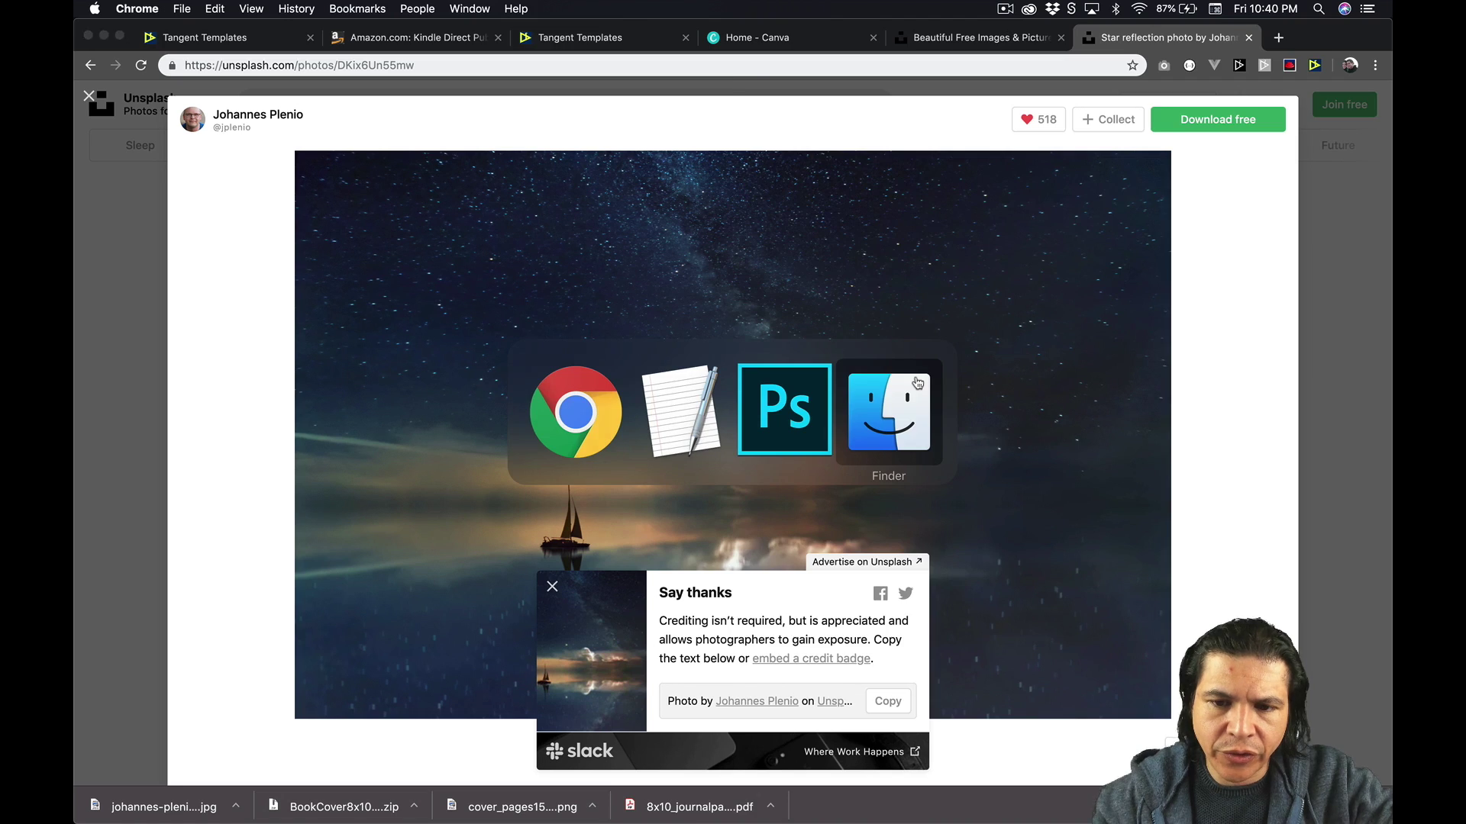
{"action": "left_click", "coordinate": [916, 383]}
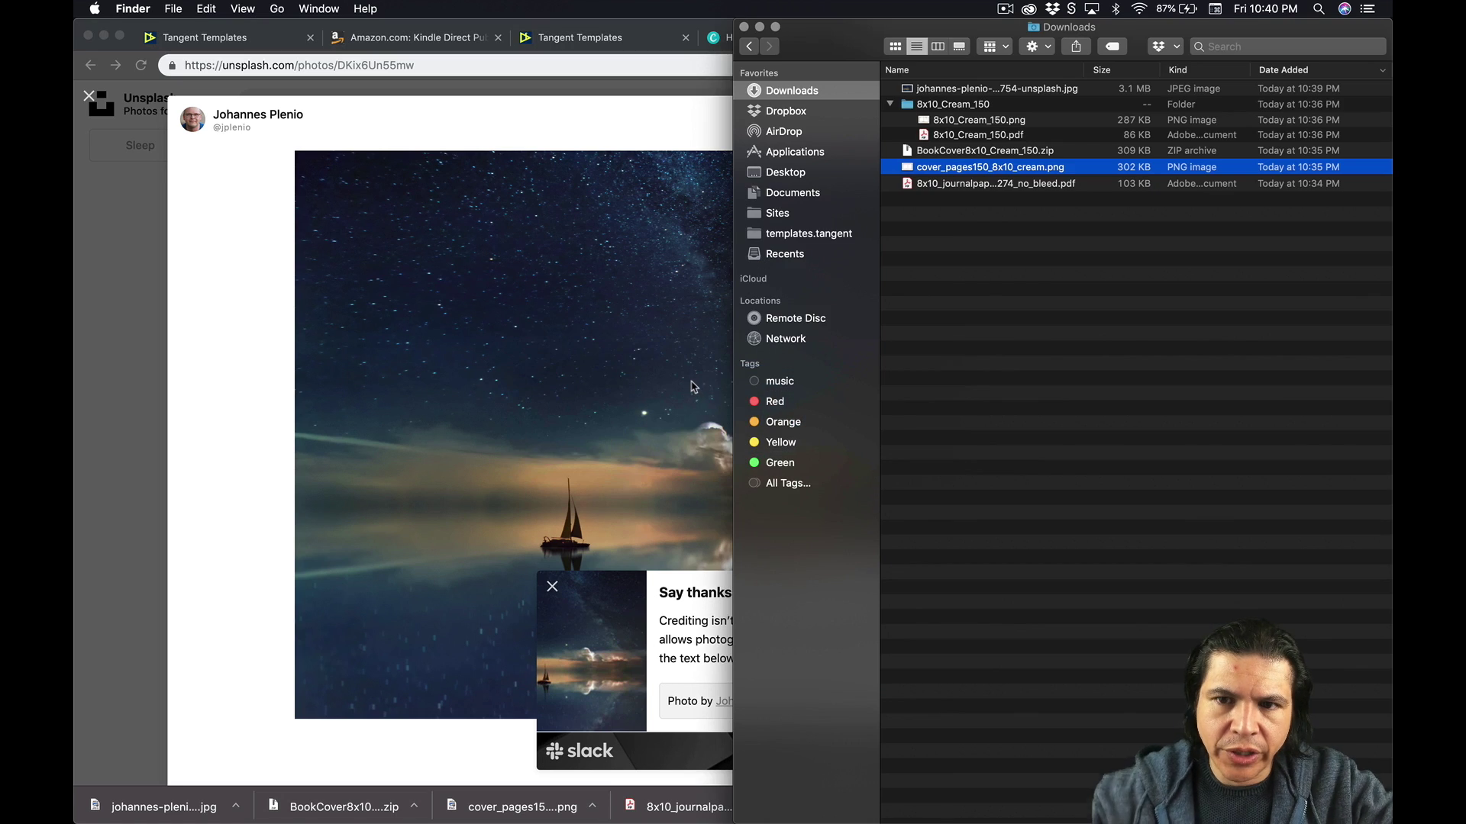
{"action": "left_click", "coordinate": [968, 108]}
{"action": "key", "text": "Left"}
{"action": "key", "text": "super+Tab"}
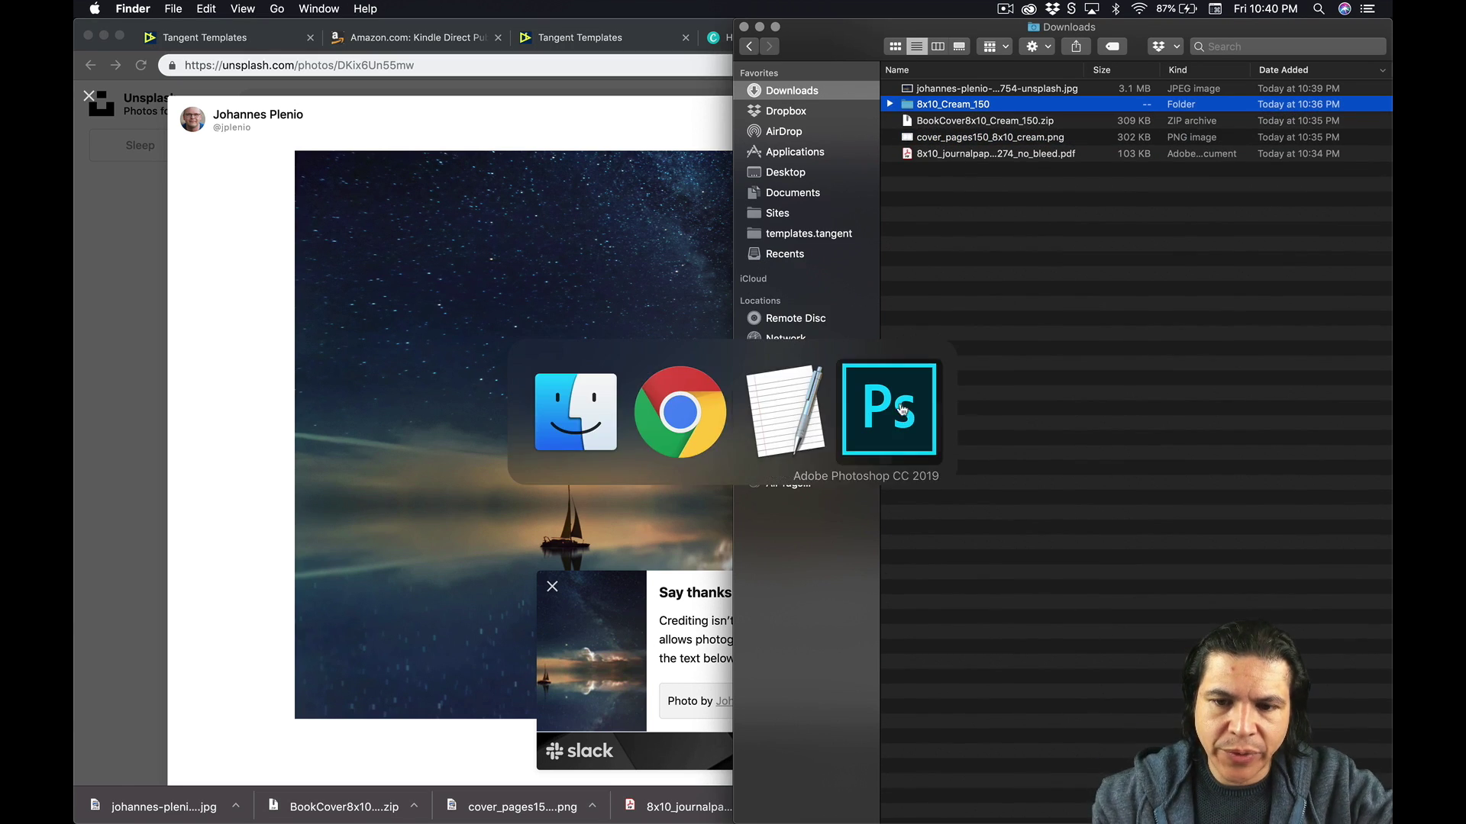
{"action": "left_click", "coordinate": [885, 406]}
{"action": "key", "text": "super+Tab"}
Drag the sailboat photo from Finder onto the cover canvas and enlarge it slightly
{"action": "left_click_drag", "start_coordinate": [1015, 89], "coordinate": [419, 310]}
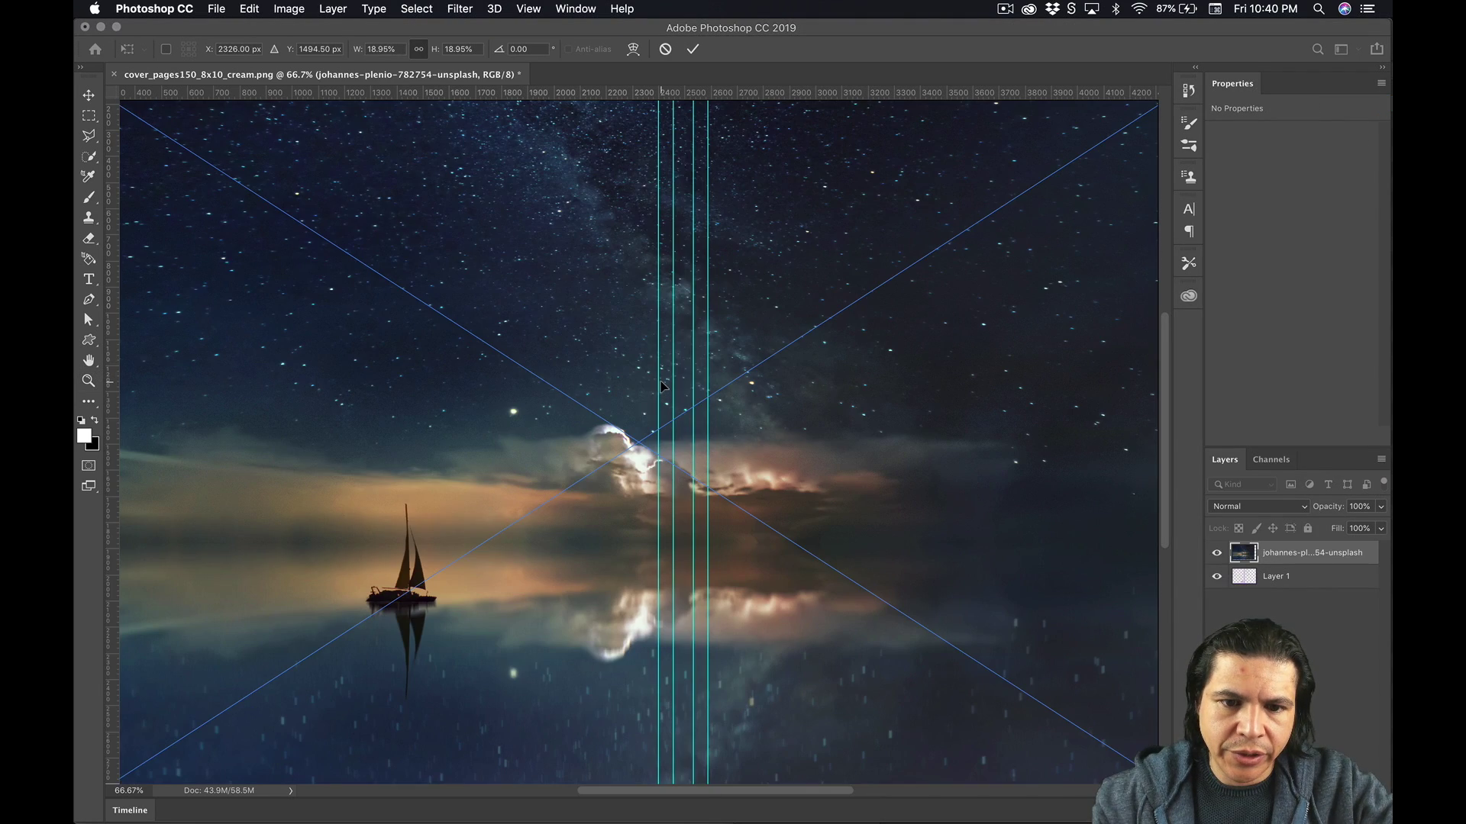
{"action": "scroll", "coordinate": [661, 387], "scroll_direction": "right", "scroll_amount": 15}
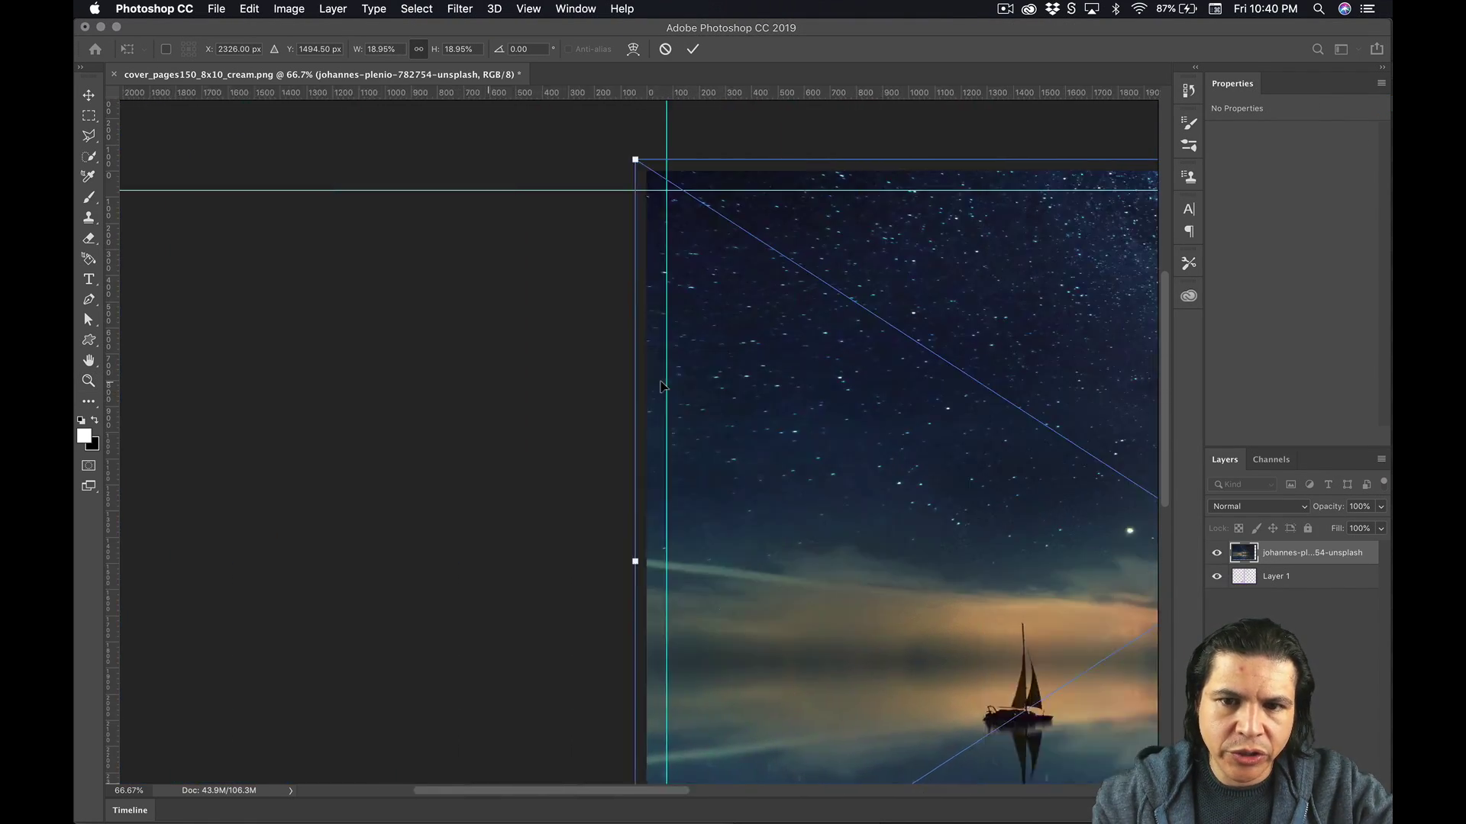
{"action": "scroll", "coordinate": [662, 387], "scroll_direction": "left", "scroll_amount": 7}
{"action": "scroll", "coordinate": [611, 395], "scroll_direction": "down", "scroll_amount": 6}
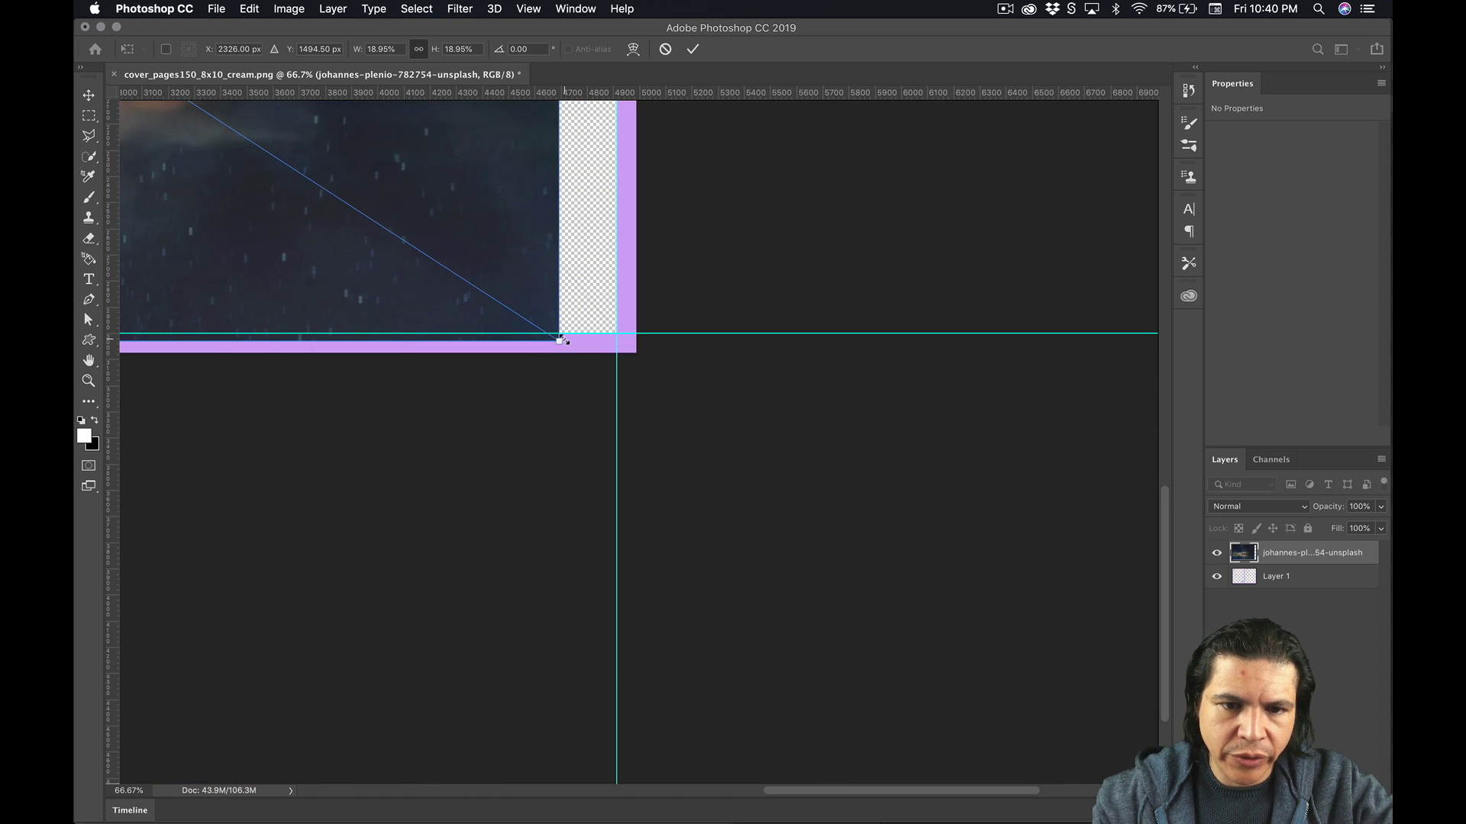
{"action": "left_click_drag", "start_coordinate": [563, 340], "coordinate": [670, 401]}
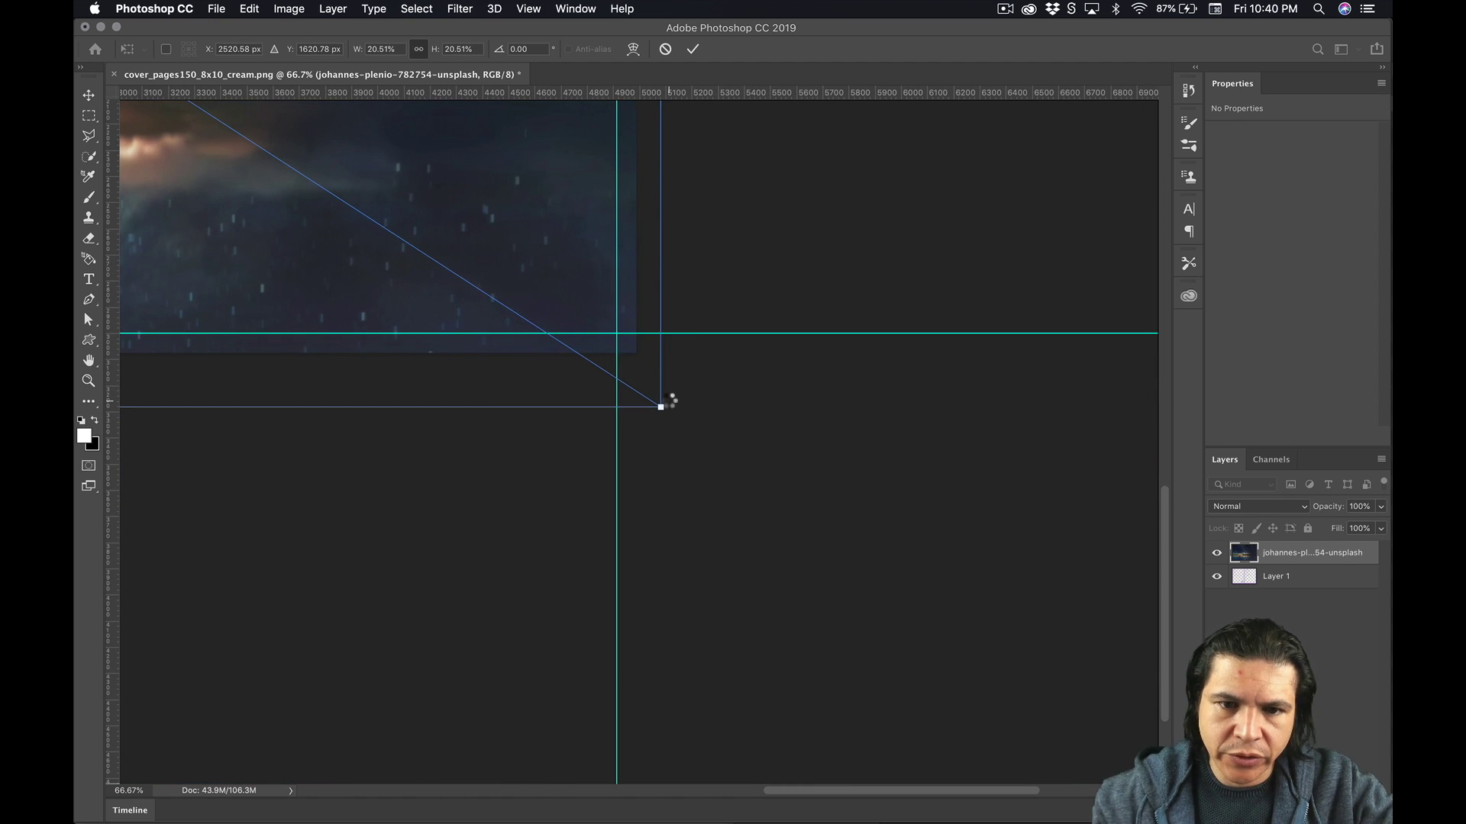
{"action": "key", "text": "Return"}
Scale the photo to 5699 x 3699 px so it overhangs every trim guide
{"action": "key", "text": "z"}
{"action": "left_click", "coordinate": [435, 304], "text": "alt"}
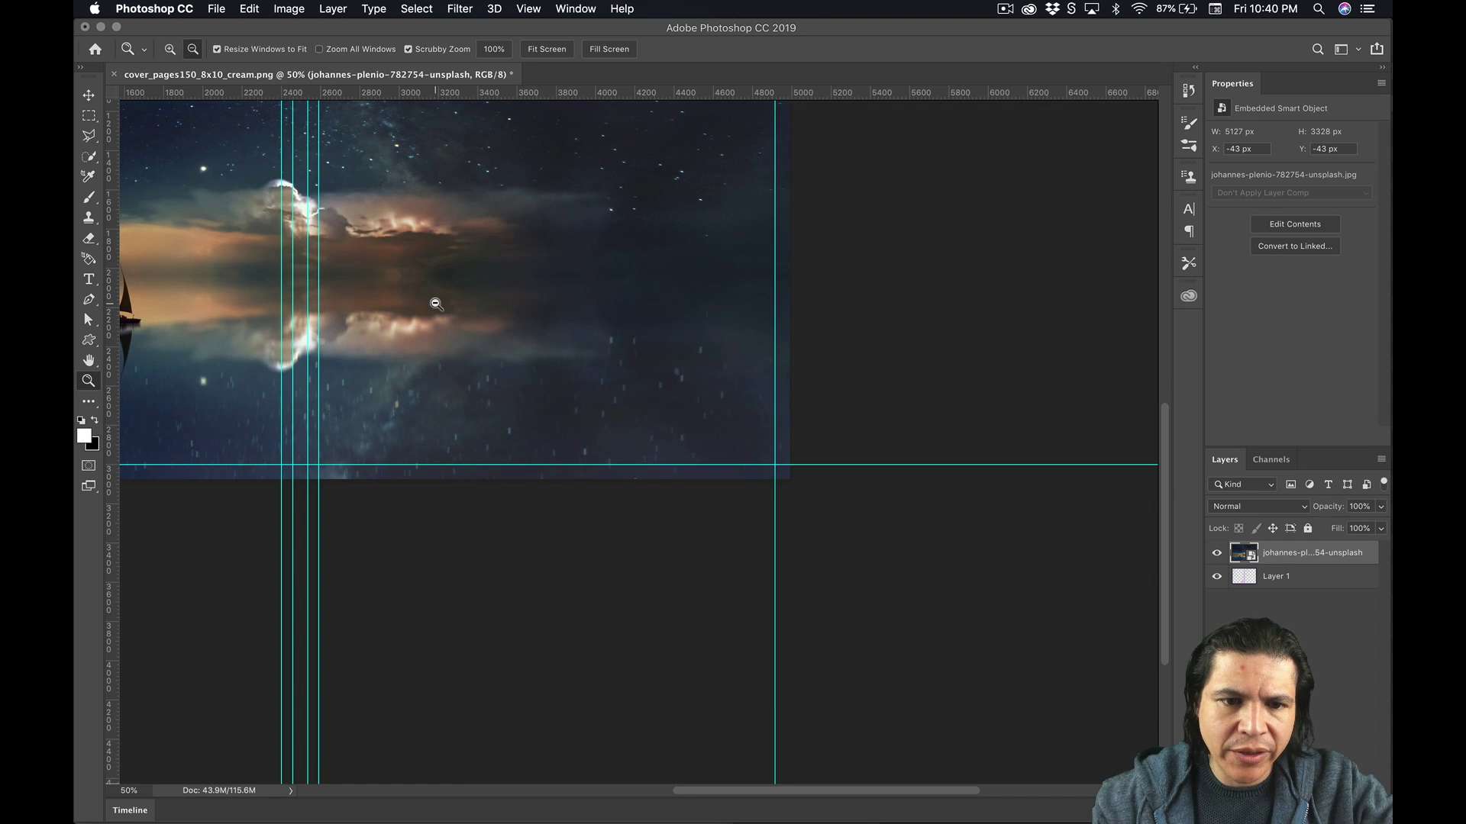
{"action": "left_click", "coordinate": [435, 304], "text": "alt"}
{"action": "left_click", "coordinate": [435, 303], "text": "alt"}
{"action": "left_click", "coordinate": [713, 458]}
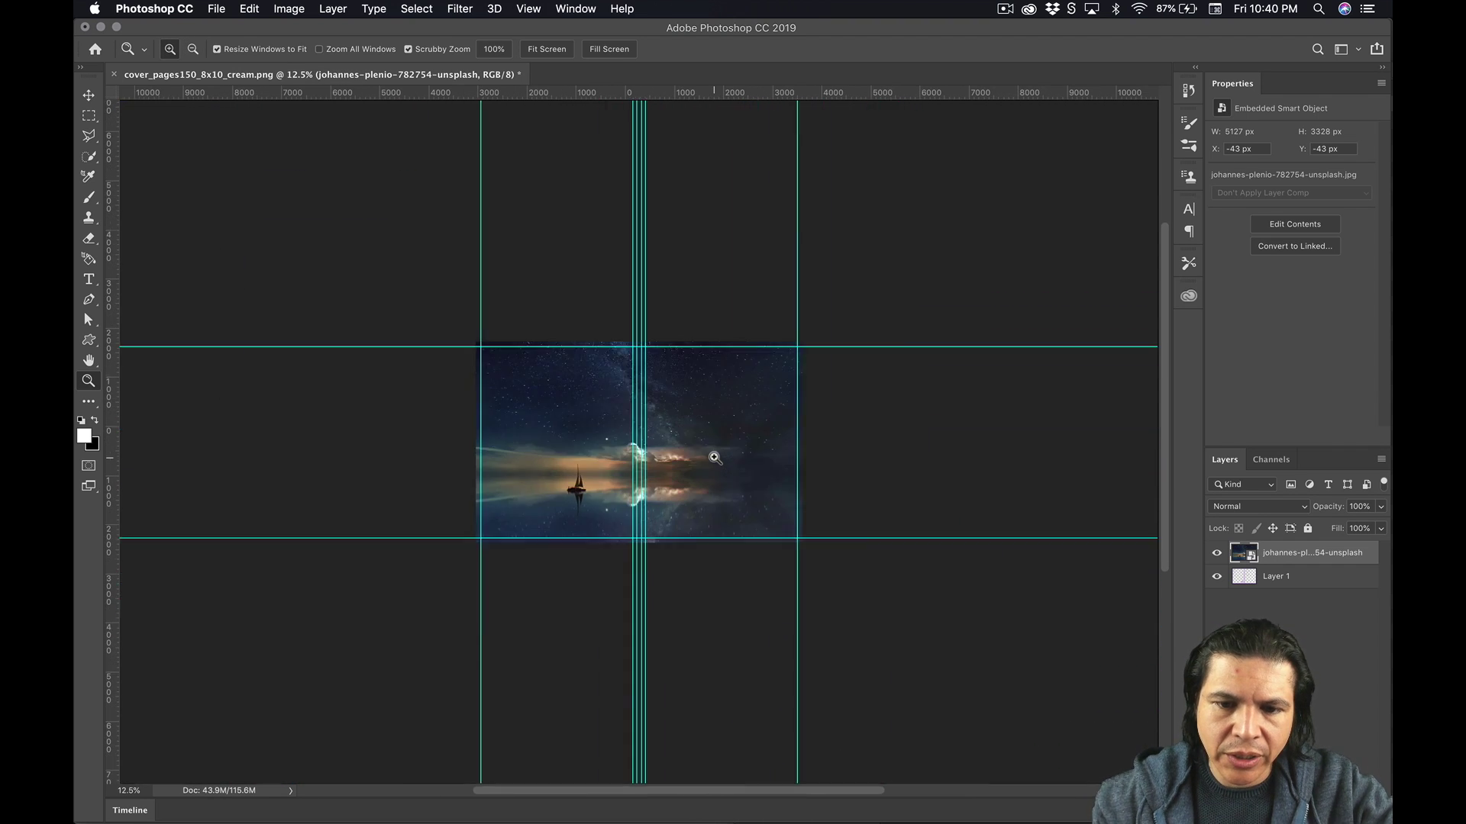
{"action": "left_click", "coordinate": [713, 458]}
{"action": "left_click", "coordinate": [713, 458]}
{"action": "key", "text": "v"}
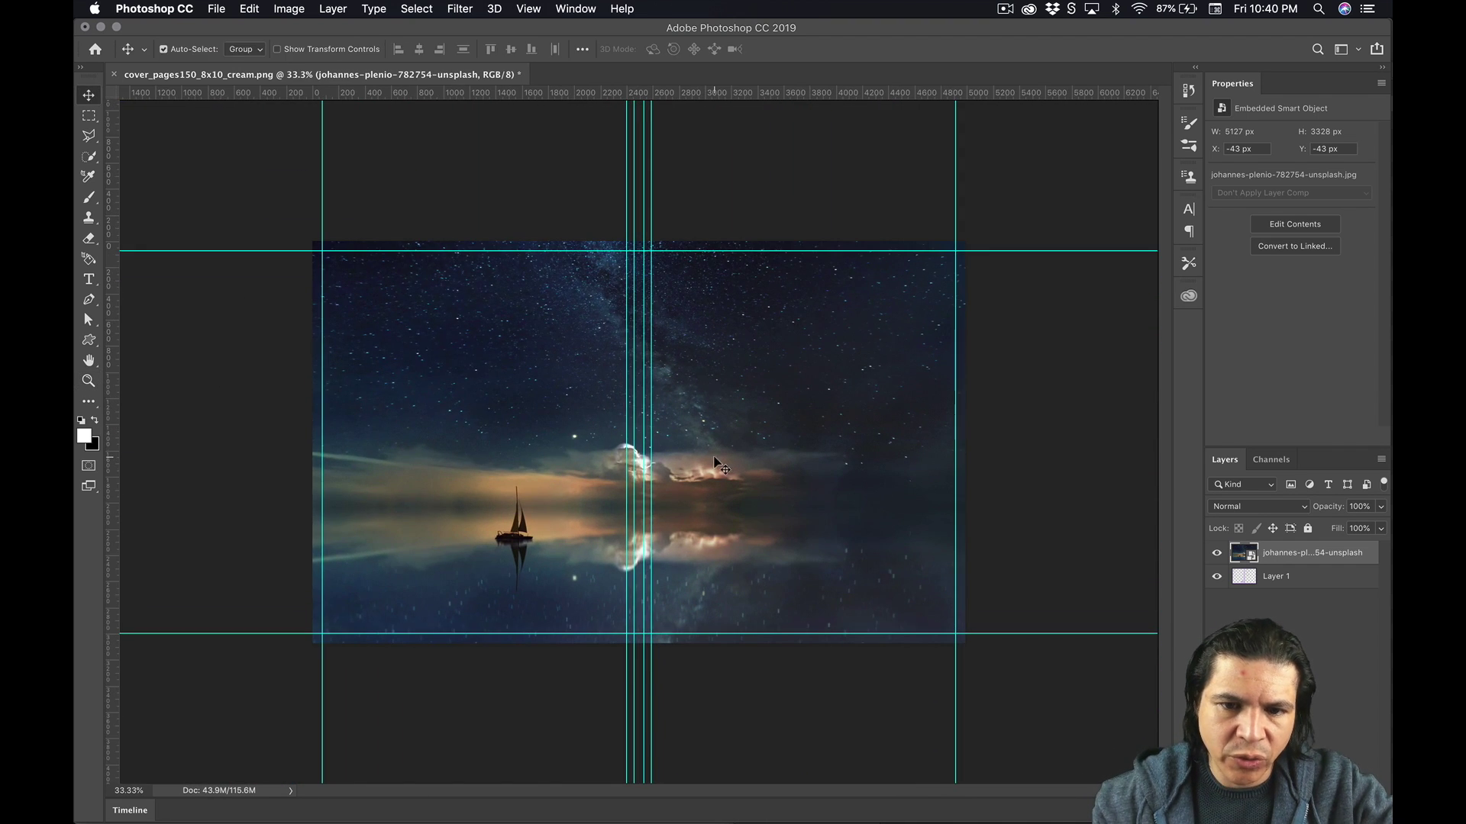
{"action": "key", "text": "ctrl+t"}
{"action": "left_click_drag", "start_coordinate": [978, 233], "coordinate": [1063, 180]}
{"action": "key", "text": "Return"}
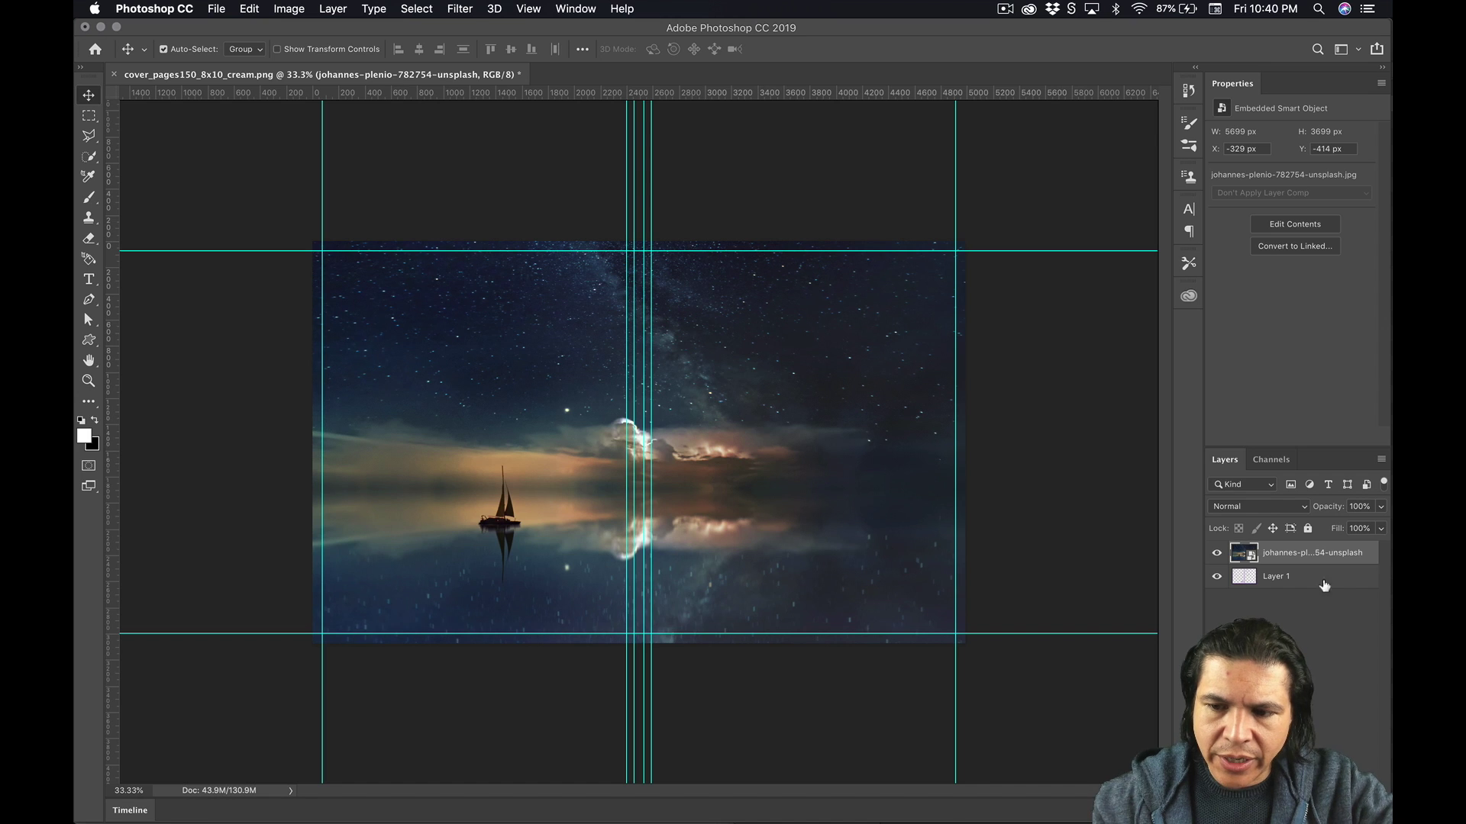
Move the sailboat photo layer below Layer 1 and hide the Layer 1 template overlay
{"action": "mouse_move", "coordinate": [1247, 562]}
{"action": "left_mouse_down"}
{"action": "mouse_move", "coordinate": [1252, 589]}
{"action": "mouse_move", "coordinate": [1252, 569]}
{"action": "left_mouse_up"}
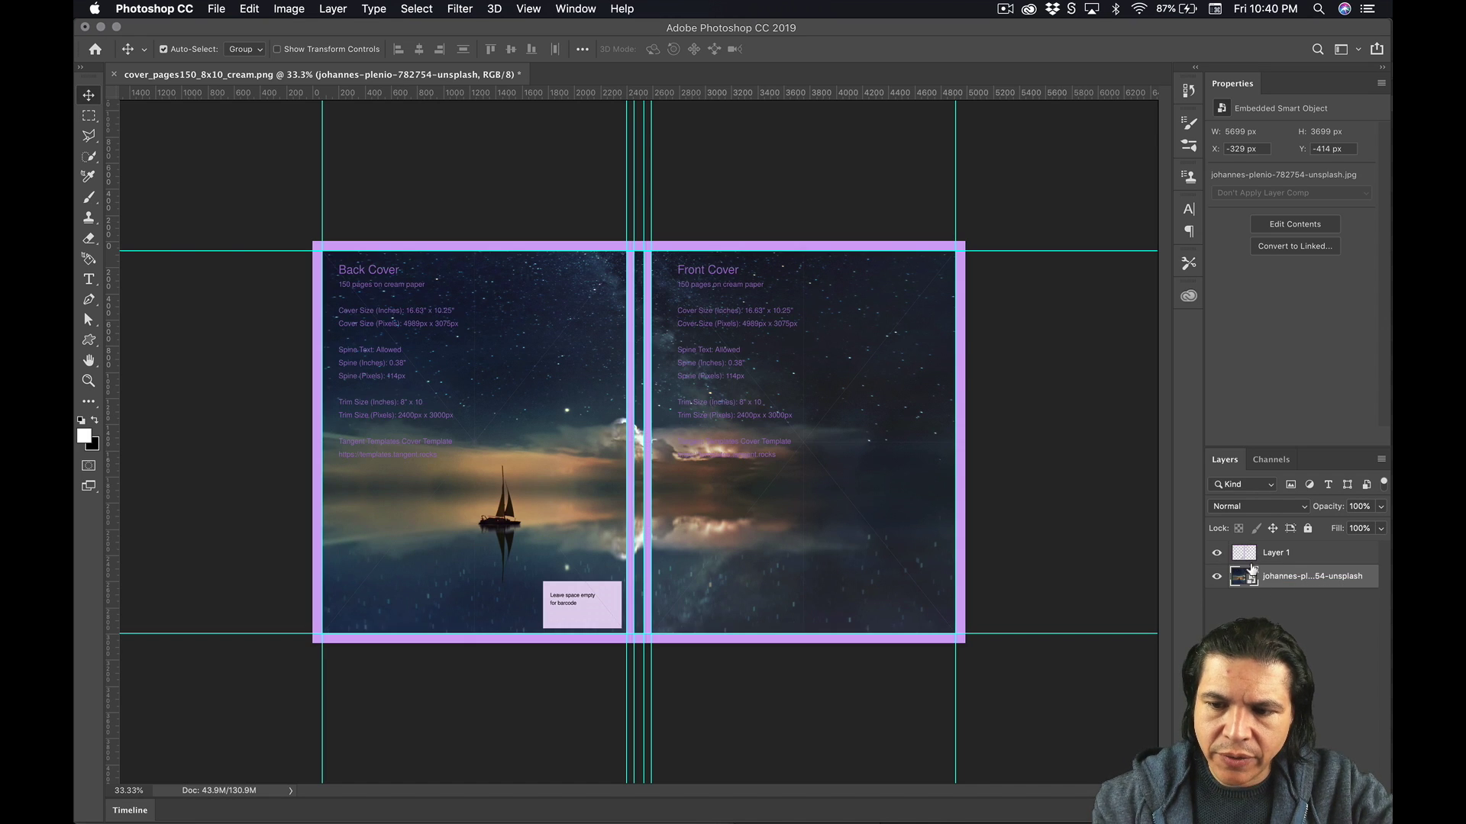
{"action": "left_click", "coordinate": [1245, 551]}
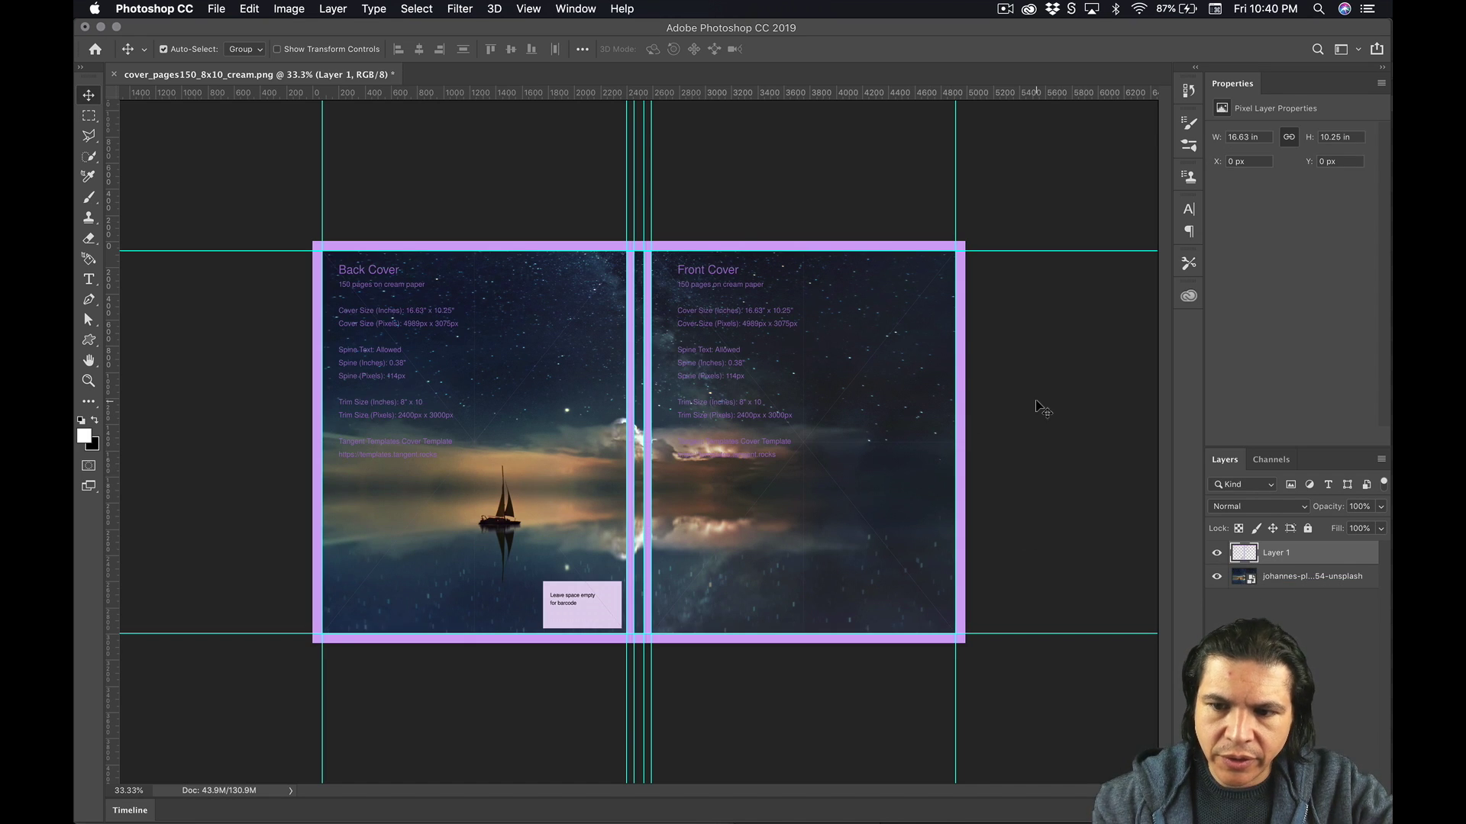
{"action": "left_click", "coordinate": [1217, 553]}
{"action": "left_click", "coordinate": [1216, 552]}
{"action": "left_click", "coordinate": [1216, 553]}
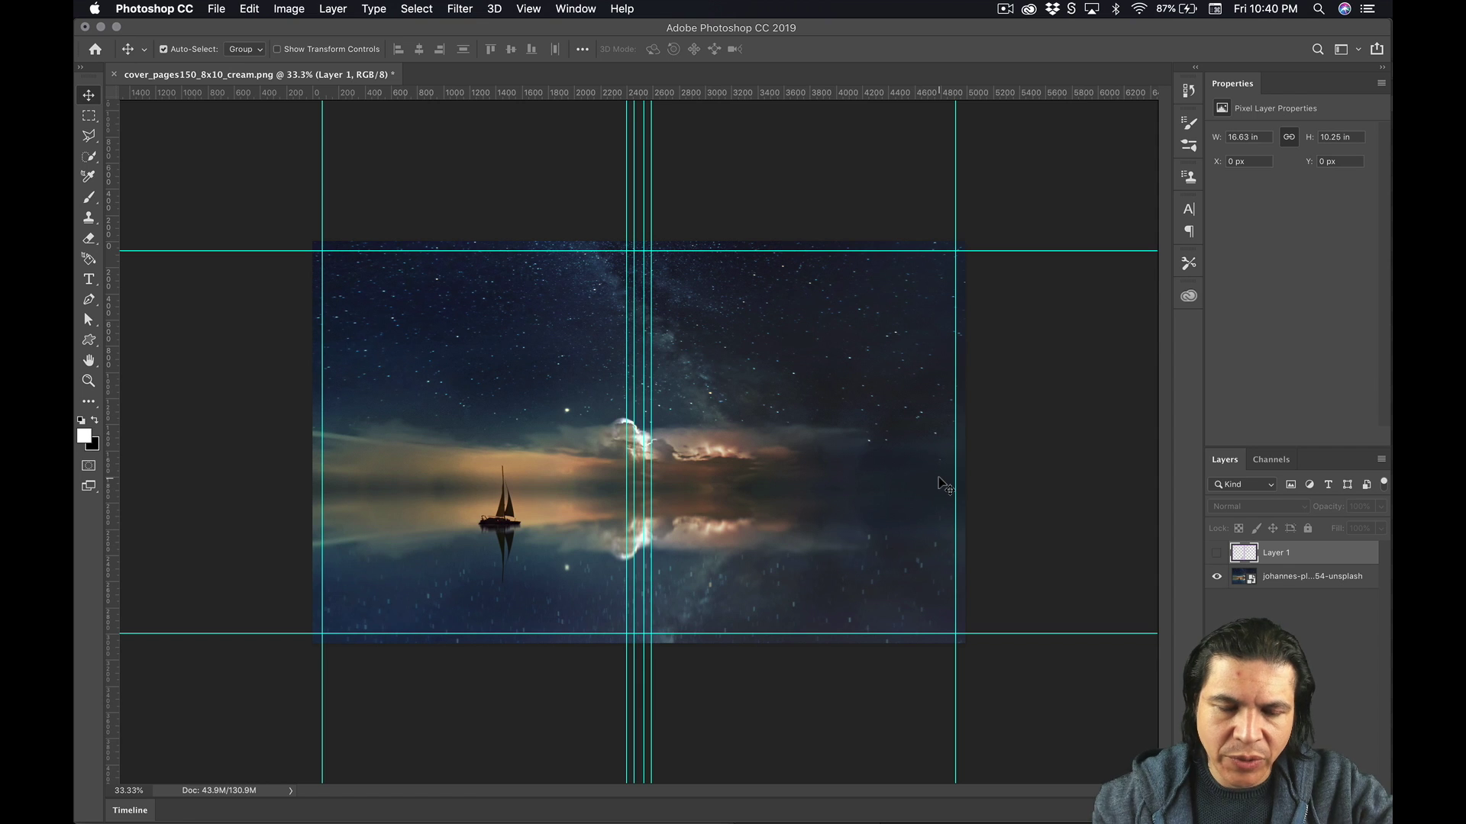
Look through the menu bar for a flip option, then dismiss it without choosing anything
{"action": "left_click", "coordinate": [302, 9]}
{"action": "mouse_move", "coordinate": [249, 8]}
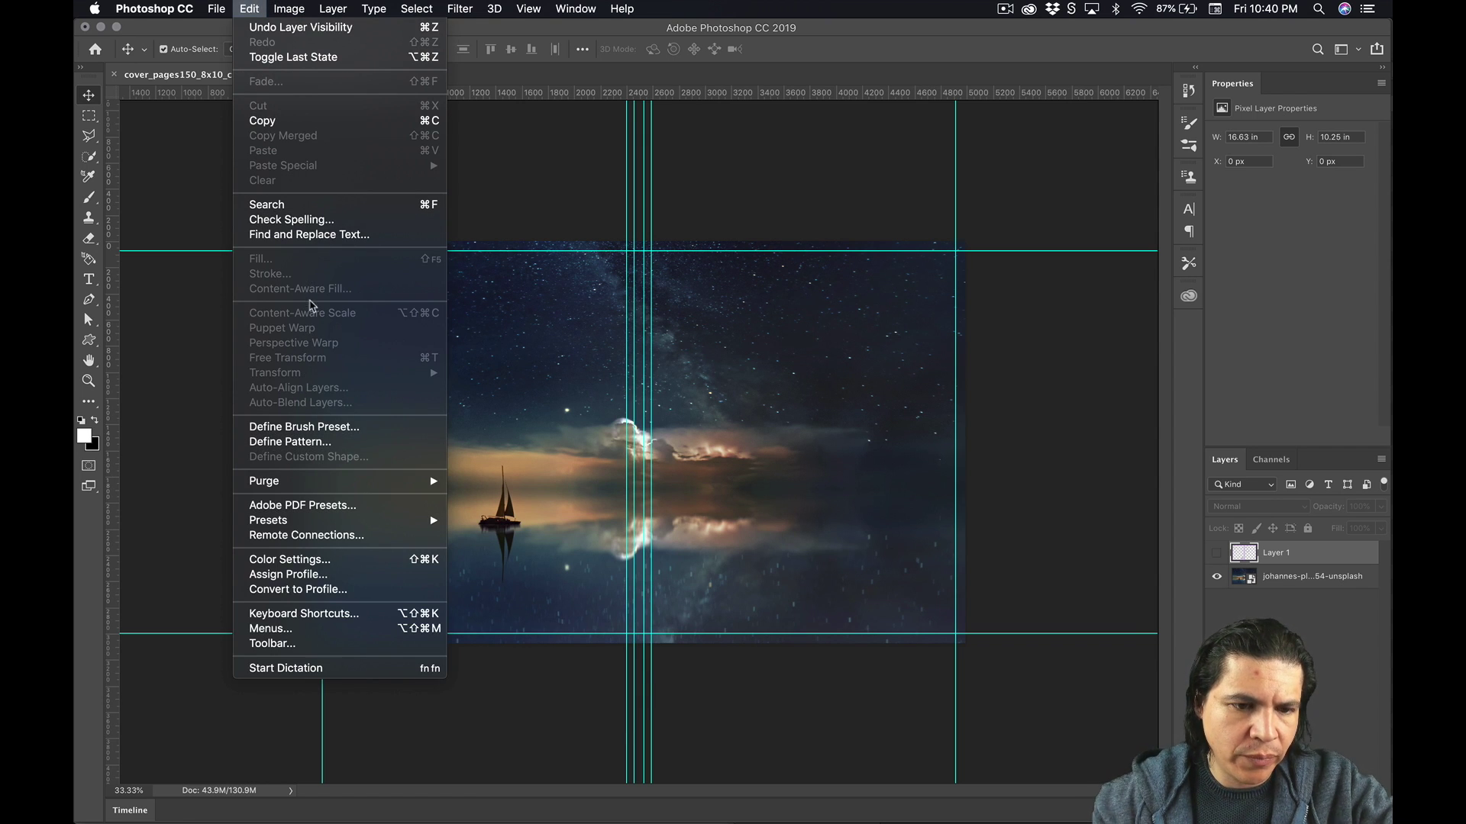
{"action": "left_click", "coordinate": [1288, 574]}
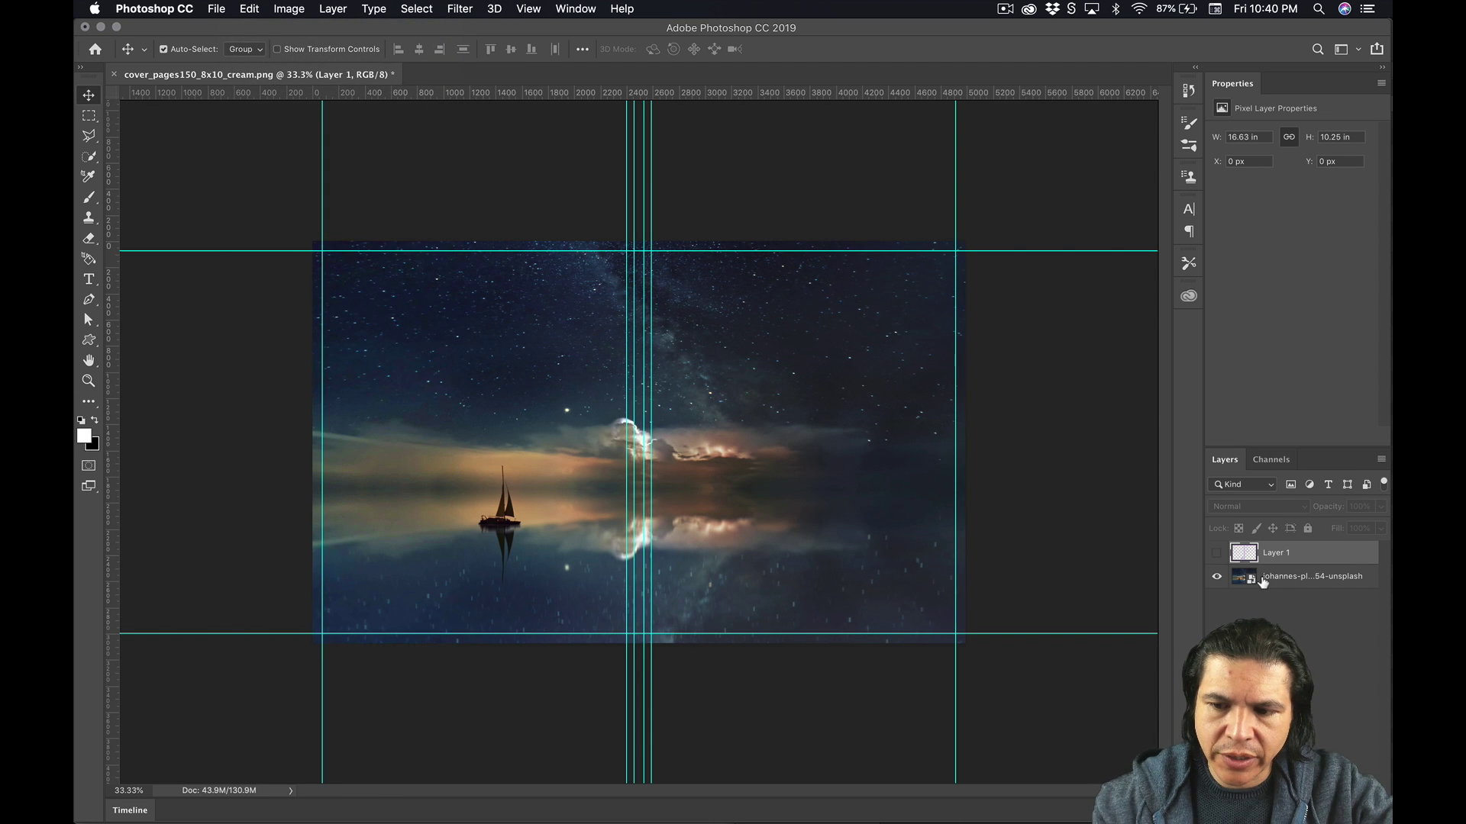
Flip the sailboat photo horizontally so the boat sits on the front-cover side
{"action": "left_click", "coordinate": [1262, 579]}
{"action": "left_click", "coordinate": [249, 6]}
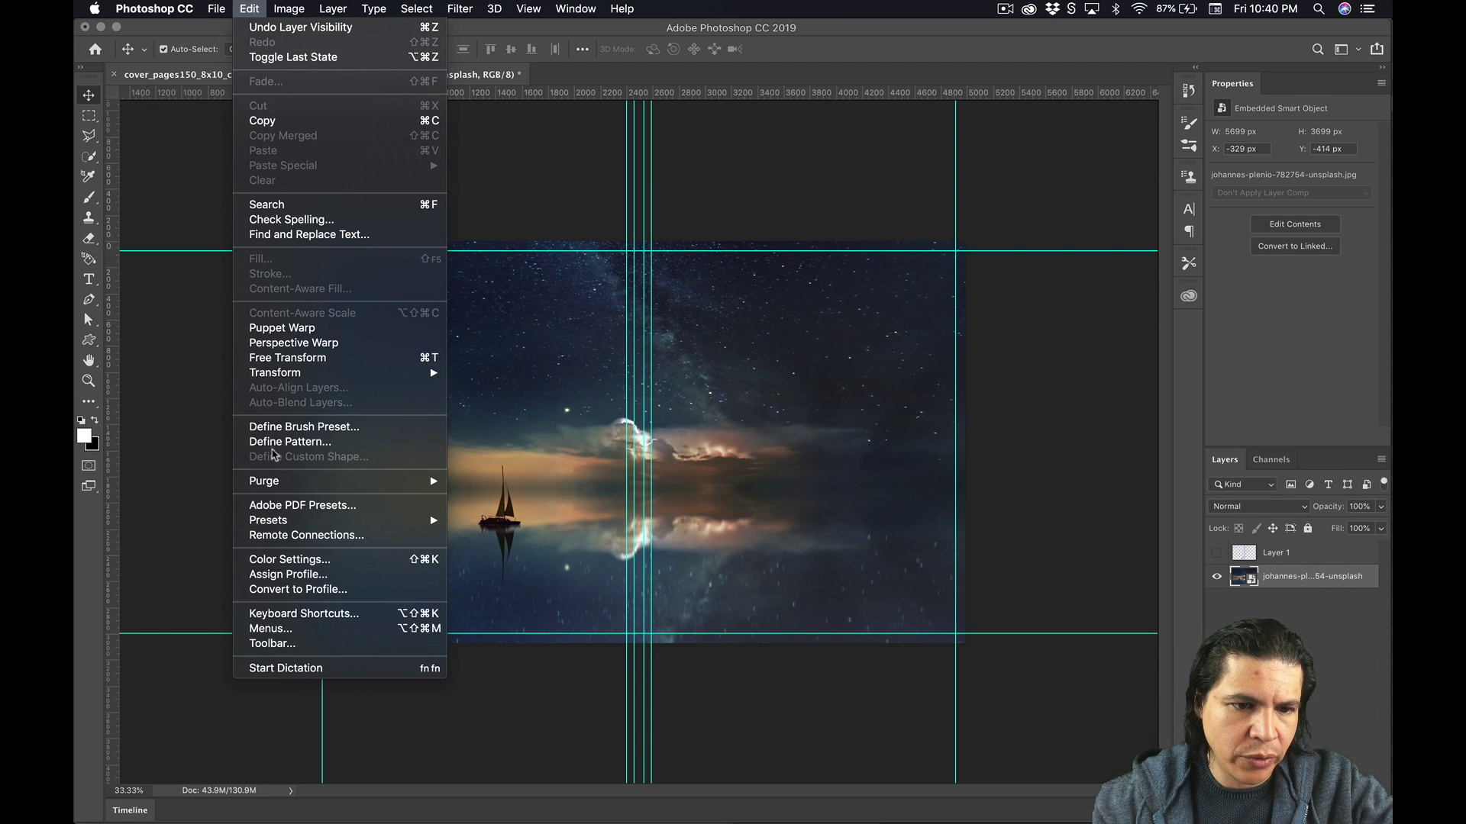
{"action": "mouse_move", "coordinate": [439, 374]}
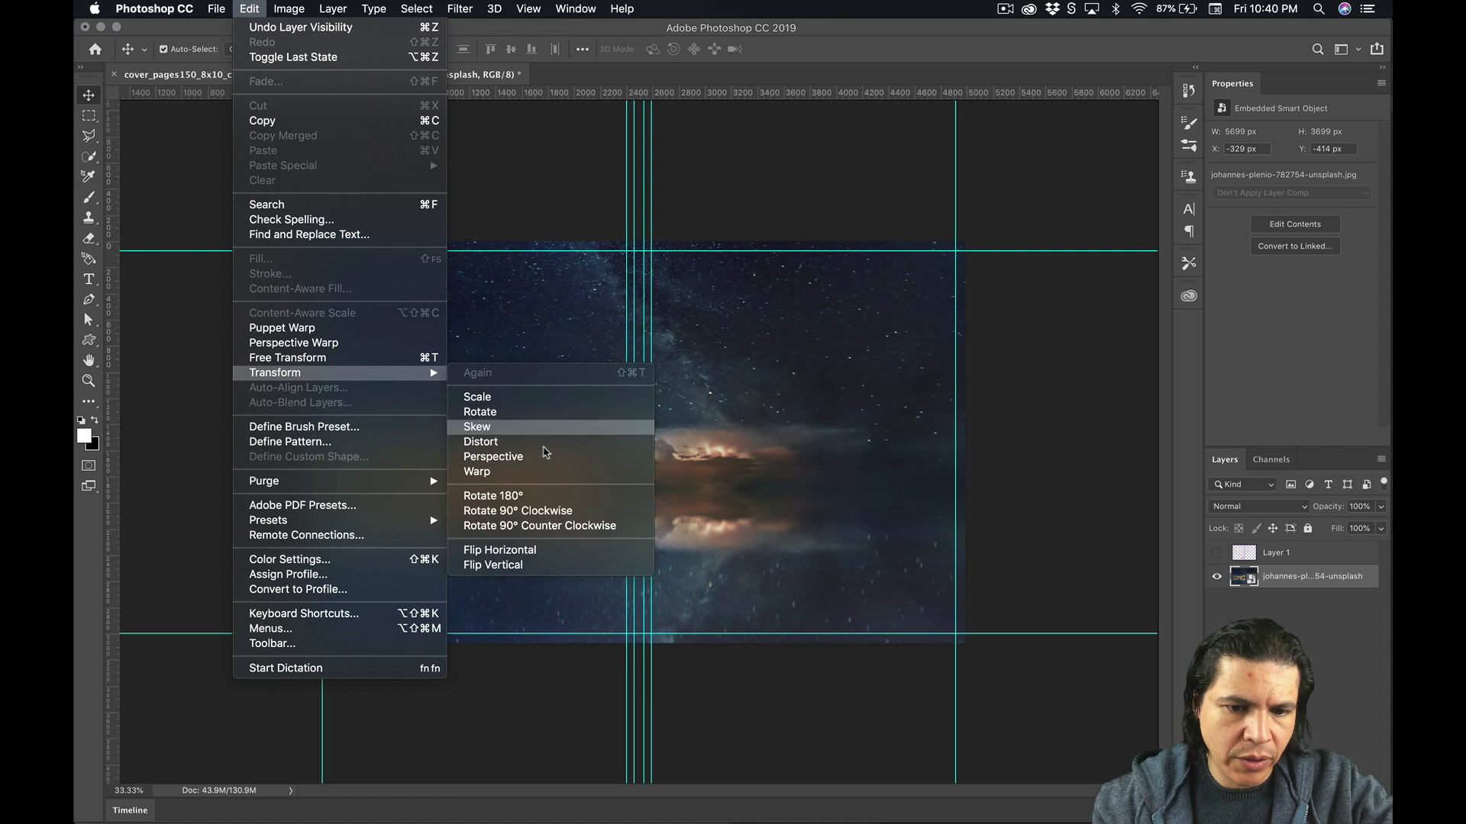
{"action": "left_click", "coordinate": [568, 551]}
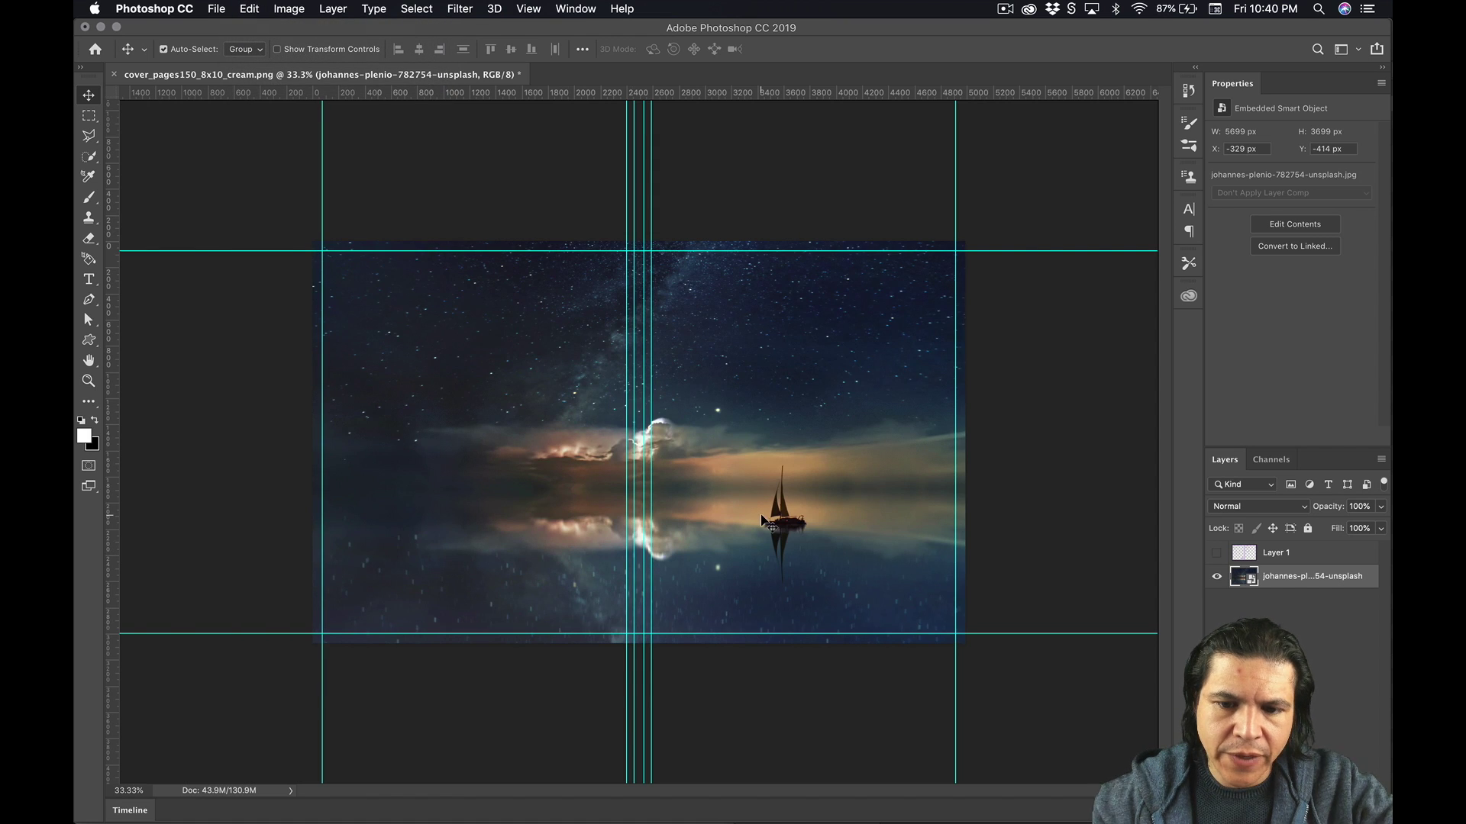
Shift the photo right and down, then enlarge it to about 5909 x 3836 px
{"action": "key", "text": "shift+Right"}
{"action": "key", "text": "shift+Right"}
{"action": "key", "text": "shift+Right"}
{"action": "key", "text": "shift+Right"}
{"action": "key", "text": "shift+Right"}
{"action": "key", "text": "shift+Right"}
{"action": "key", "text": "shift+Right"}
{"action": "key", "text": "shift+Right"}
{"action": "key", "text": "shift+Down"}
{"action": "key", "text": "shift+Down"}
{"action": "key", "text": "shift+Down"}
{"action": "key", "text": "shift+Down"}
{"action": "key", "text": "shift+Down"}
{"action": "key", "text": "shift+Down"}
{"action": "key", "text": "shift+Down"}
{"action": "key", "text": "shift+Down"}
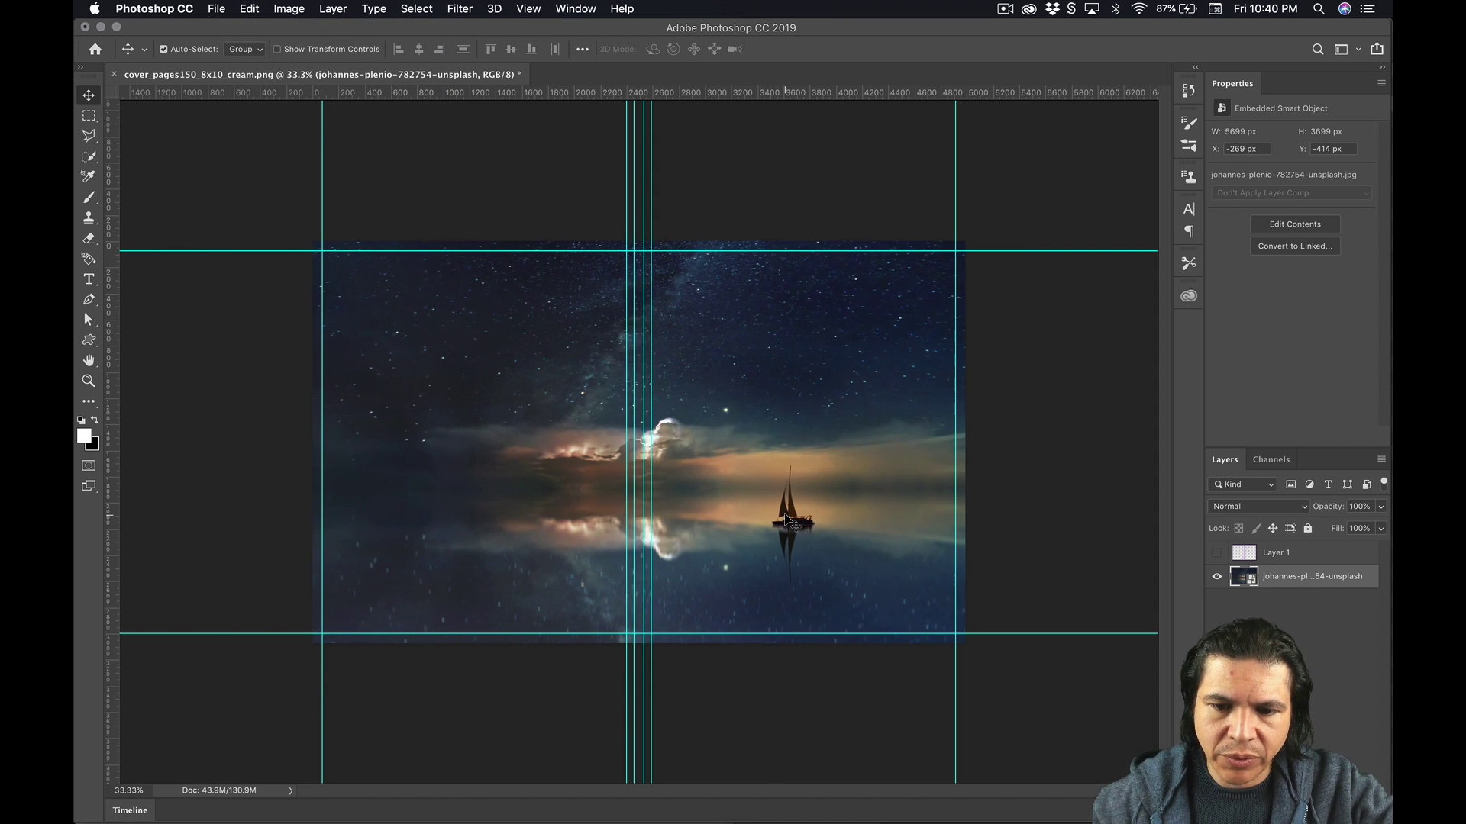
{"action": "key", "text": "shift+Right"}
{"action": "key", "text": "shift+Right"}
{"action": "key", "text": "shift+Right"}
{"action": "key", "text": "shift+Right"}
{"action": "key", "text": "shift+Right"}
{"action": "key", "text": "shift+Right"}
{"action": "key", "text": "shift+Right"}
{"action": "key", "text": "shift+Right"}
{"action": "key", "text": "shift+Right"}
{"action": "key", "text": "shift+Right"}
{"action": "key", "text": "shift+Right"}
{"action": "key", "text": "shift+Right"}
{"action": "key", "text": "shift+Right"}
{"action": "key", "text": "shift+Right"}
{"action": "key", "text": "shift+Right"}
{"action": "key", "text": "shift+Right"}
{"action": "key", "text": "shift+Right"}
{"action": "key", "text": "shift+Right"}
{"action": "key", "text": "shift+Right"}
{"action": "key", "text": "shift+Right"}
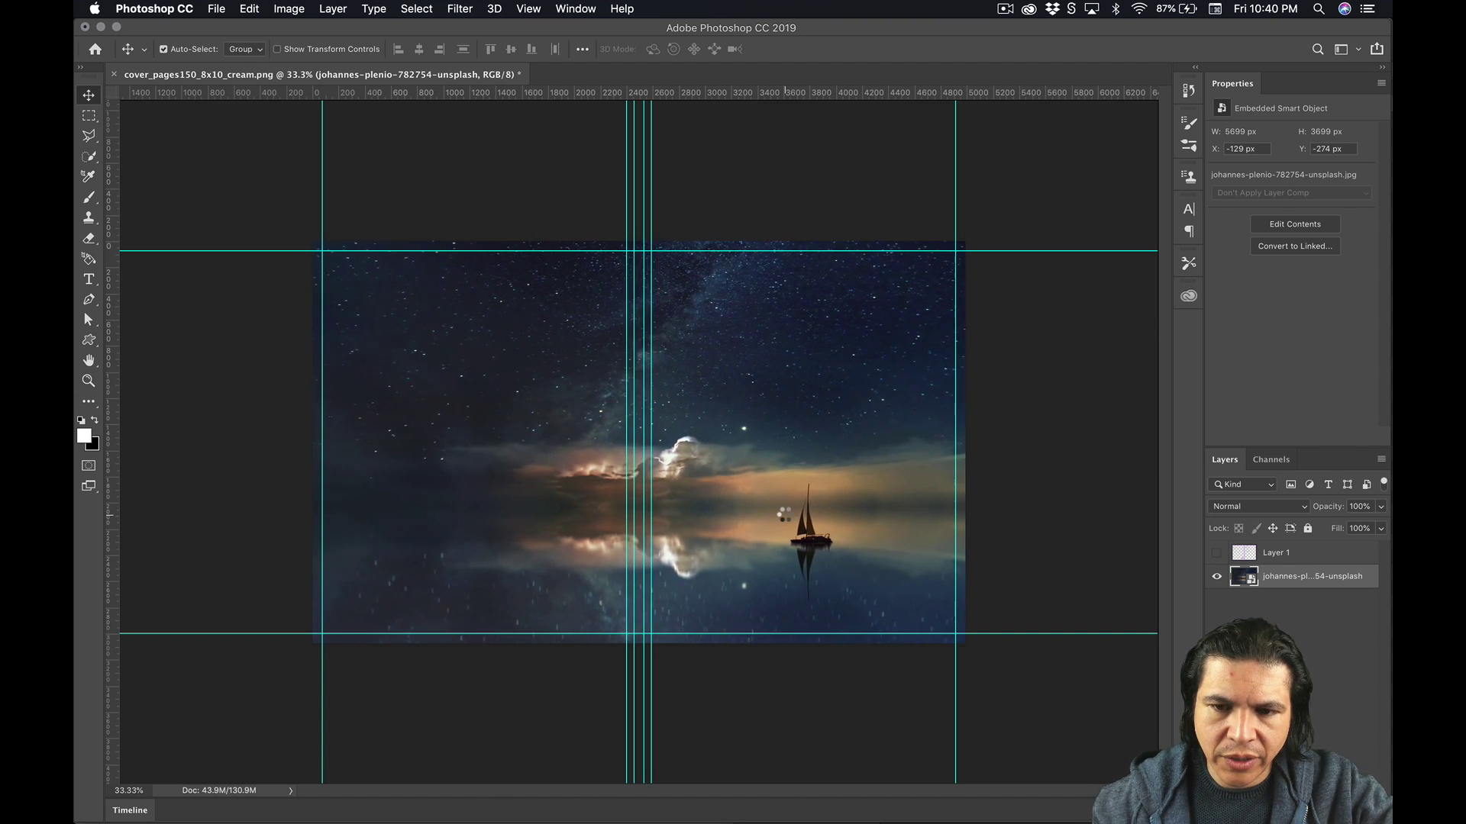
{"action": "key", "text": "shift+Down"}
{"action": "key", "text": "shift+Down"}
{"action": "key", "text": "shift+Down"}
{"action": "key", "text": "shift+Down"}
{"action": "key", "text": "shift+Down"}
{"action": "key", "text": "shift+Down"}
{"action": "key", "text": "shift+Right"}
{"action": "key", "text": "shift+Right"}
{"action": "key", "text": "shift+Right"}
{"action": "key", "text": "shift+Right"}
{"action": "key", "text": "shift+Down"}
{"action": "key", "text": "shift+Down"}
{"action": "key", "text": "shift+Down"}
{"action": "key", "text": "shift+Down"}
{"action": "key", "text": "shift+Down"}
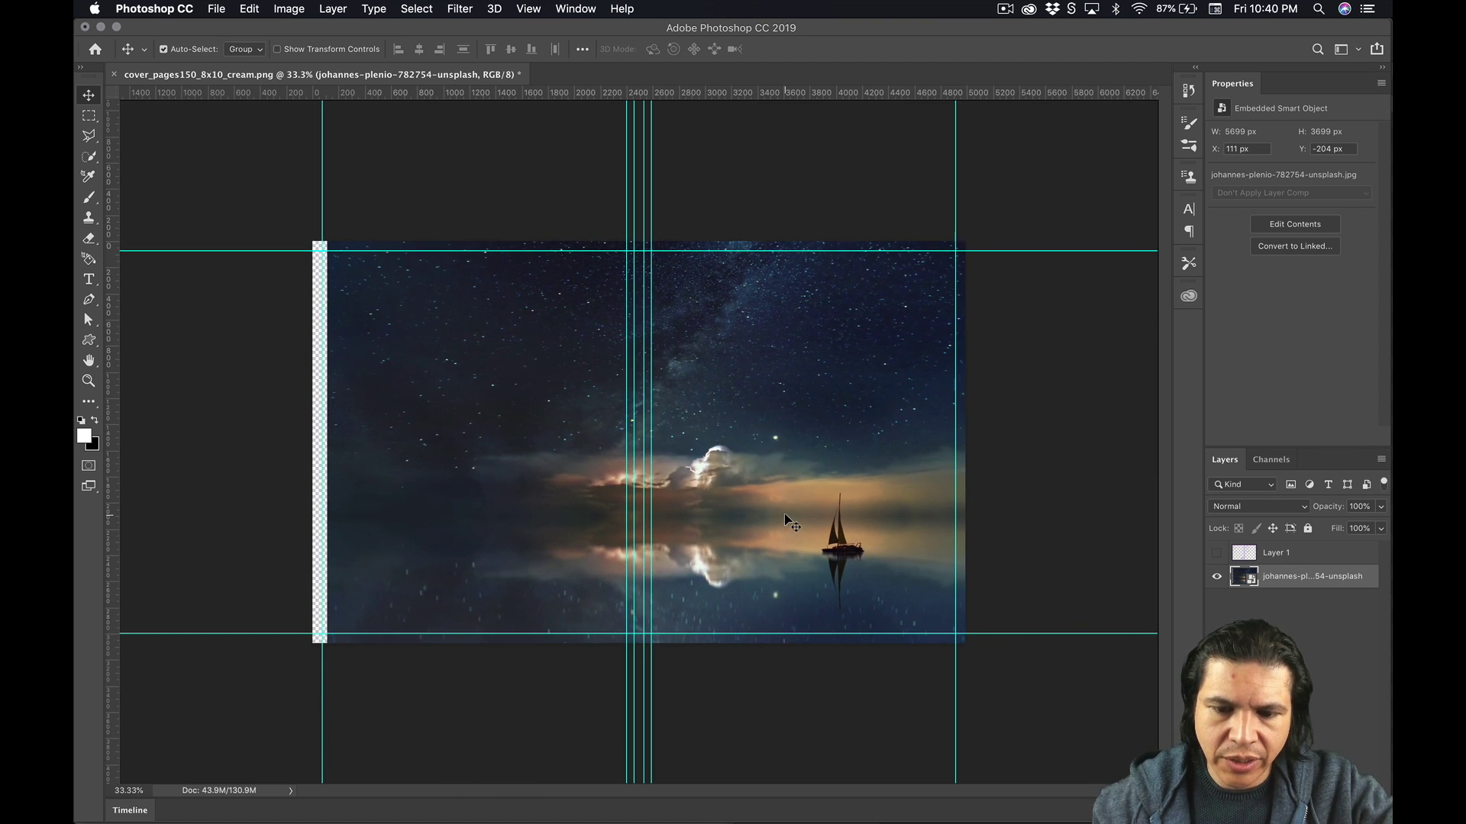
{"action": "key", "text": "ctrl+t"}
{"action": "left_click_drag", "start_coordinate": [320, 211], "coordinate": [295, 199]}
Commit the photo resize and paste the title 'My Amazing Dreams' from the notes onto the cover
{"action": "key", "text": "Return"}
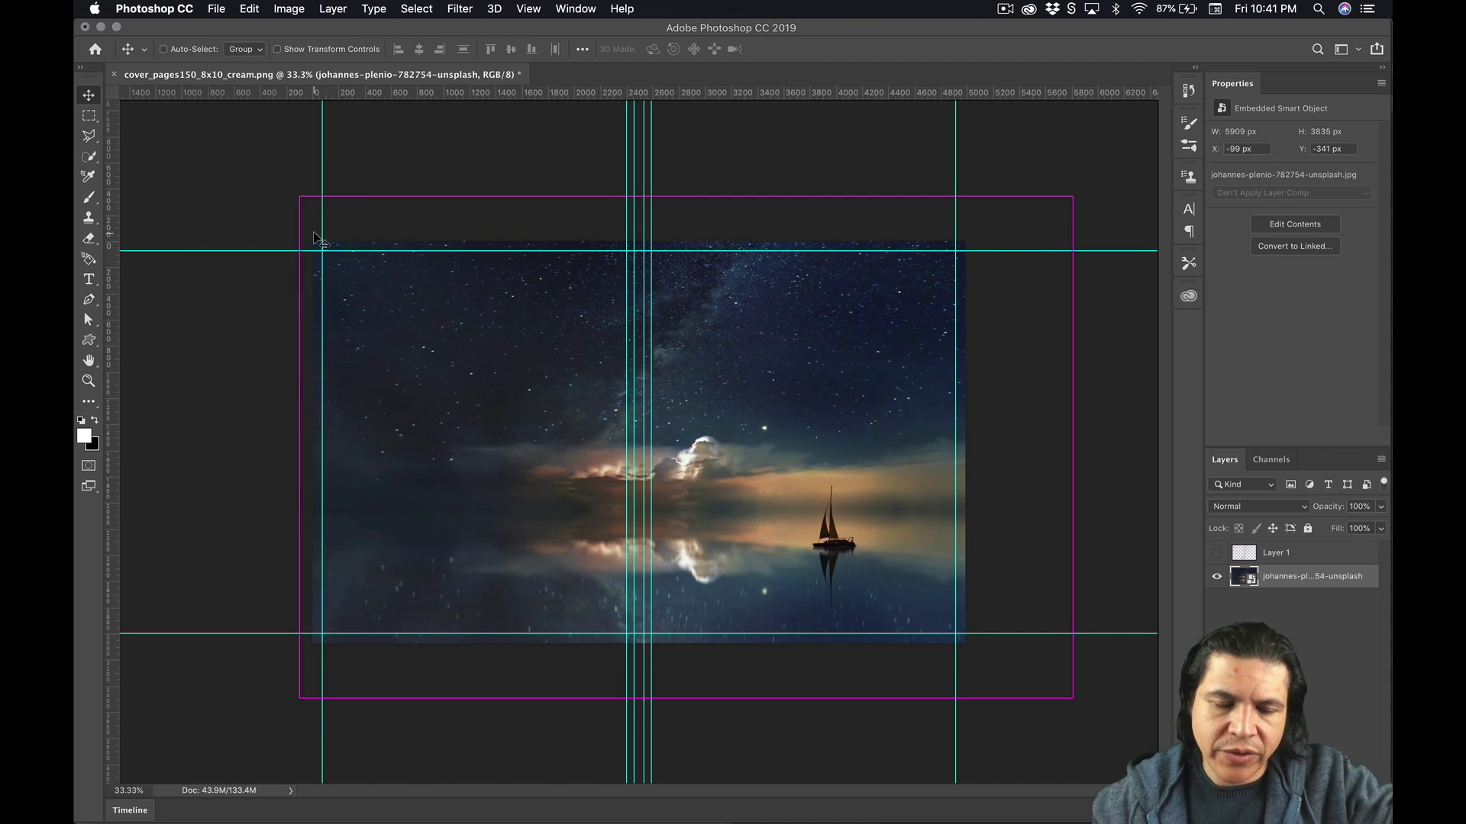
{"action": "key", "text": "super+Tab"}
{"action": "key", "text": "super+Tab"}
{"action": "key", "text": "super+Tab"}
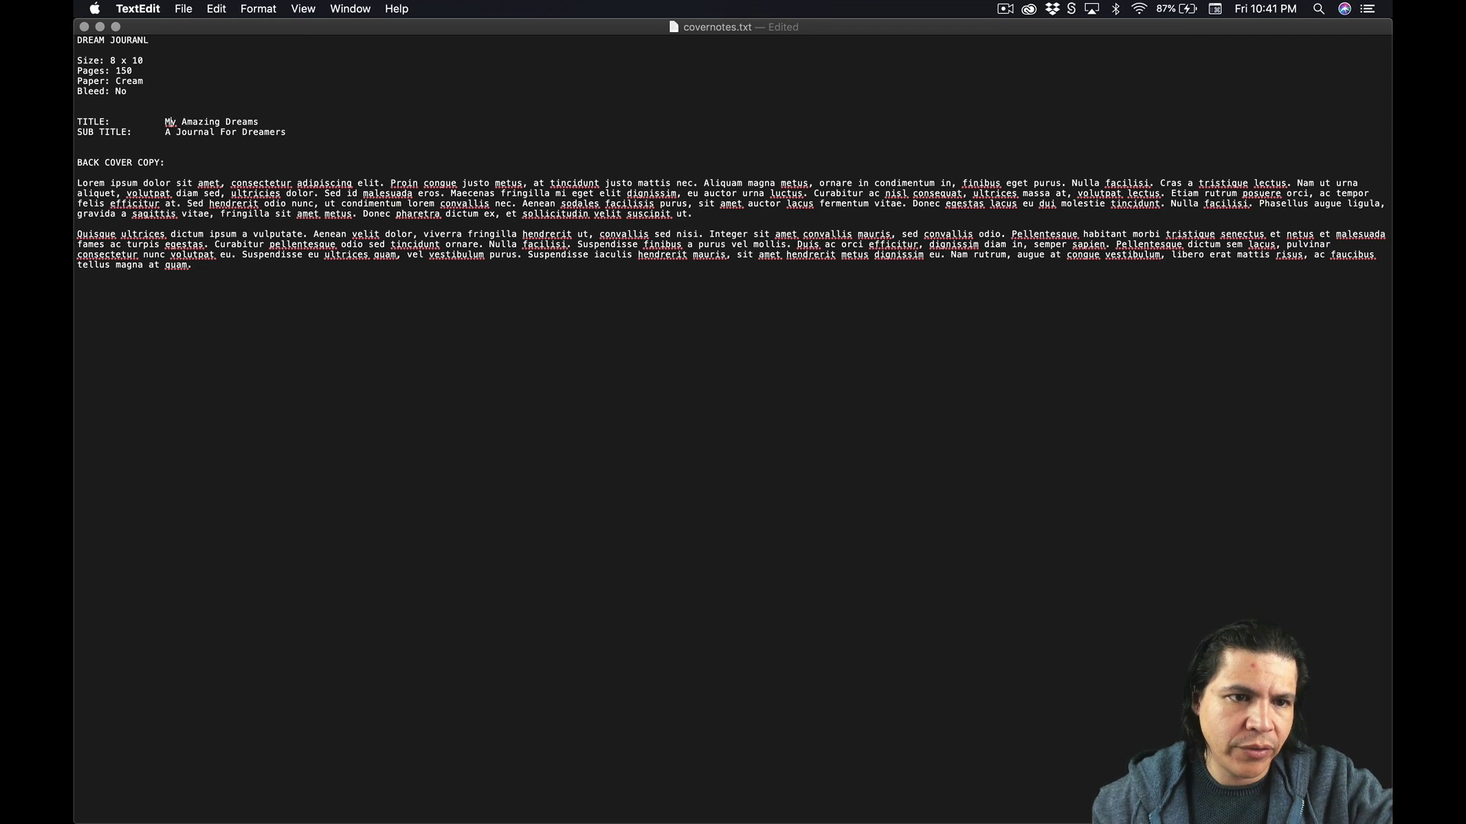
{"action": "left_click_drag", "start_coordinate": [165, 123], "coordinate": [259, 122]}
{"action": "key", "text": "super+Tab"}
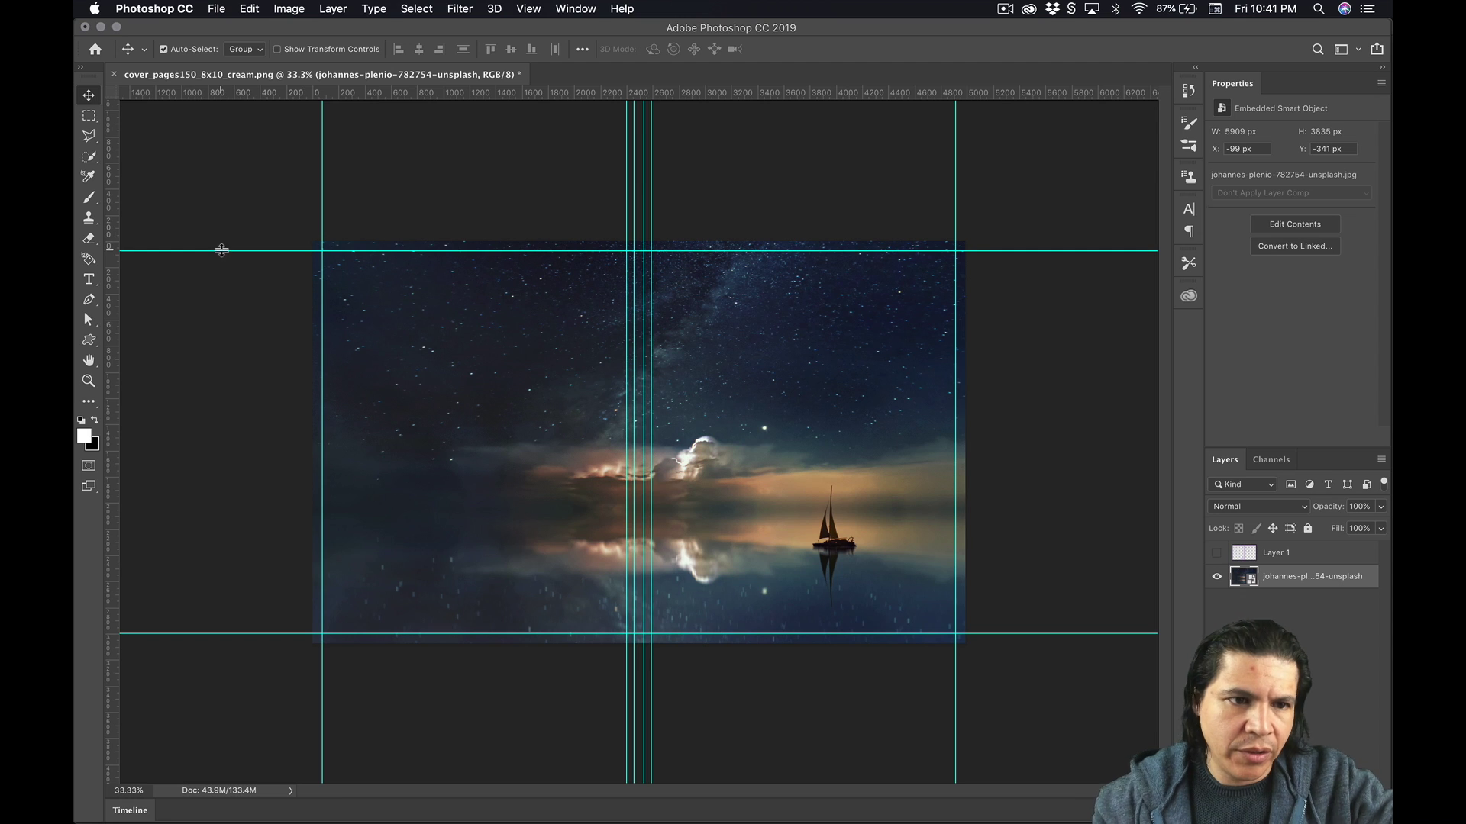
{"action": "key", "text": "t"}
{"action": "left_click", "coordinate": [696, 359]}
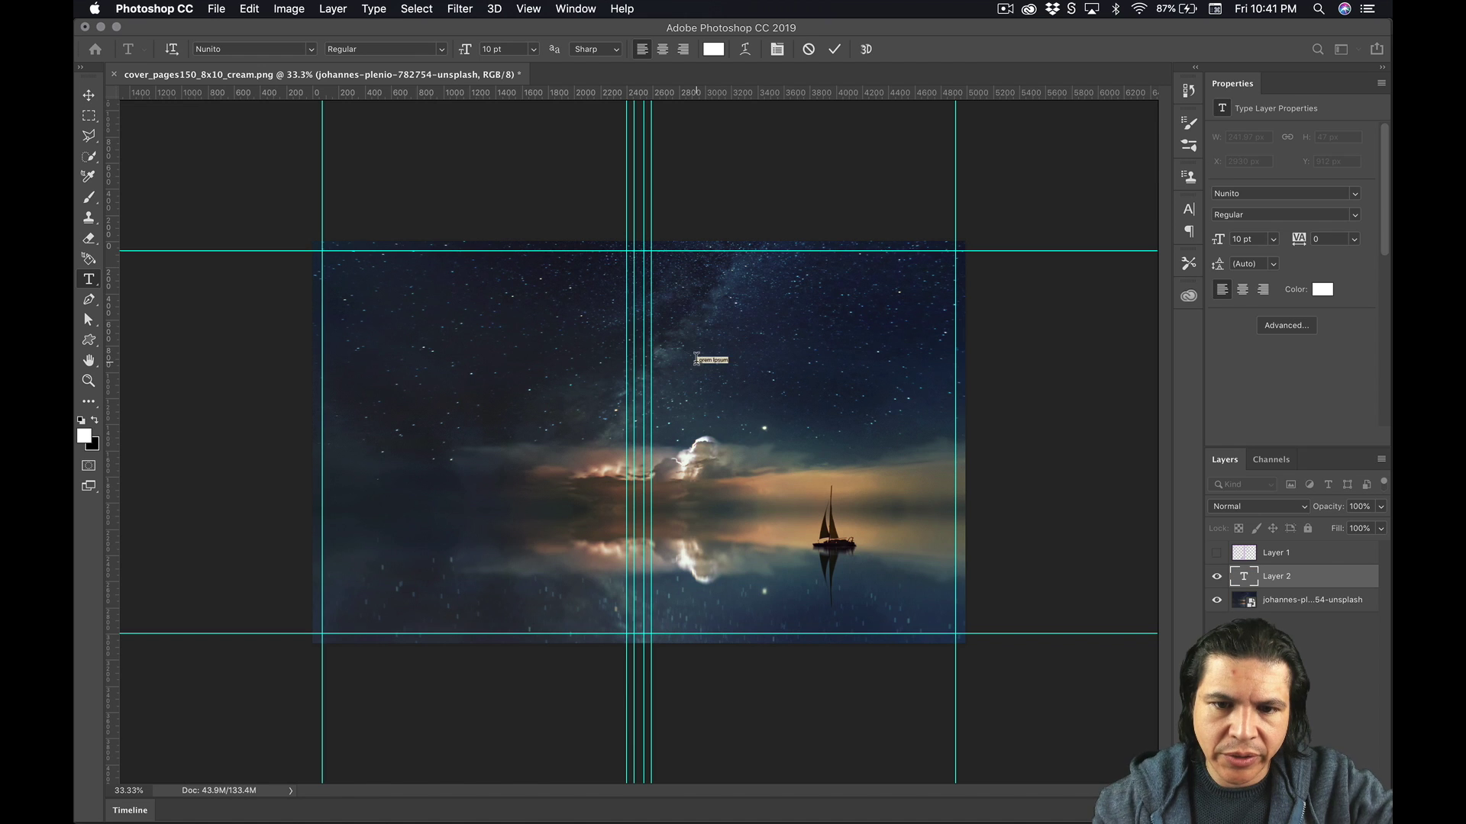
{"action": "left_click", "coordinate": [89, 101]}
{"action": "key", "text": "super+t"}
Enlarge the title text and drag a copy of it just below
{"action": "key", "text": "super+r"}
{"action": "left_click_drag", "start_coordinate": [739, 340], "coordinate": [920, 284]}
{"action": "key", "text": "Return"}
{"action": "mouse_move", "coordinate": [903, 349]}
{"action": "left_mouse_down"}
{"action": "mouse_move", "coordinate": [885, 294]}
{"action": "mouse_move", "coordinate": [889, 339]}
{"action": "left_mouse_up"}
Replace the copy's text with the subtitle 'A Journal For Dreamers' from the notes
{"action": "key", "text": "super+Tab"}
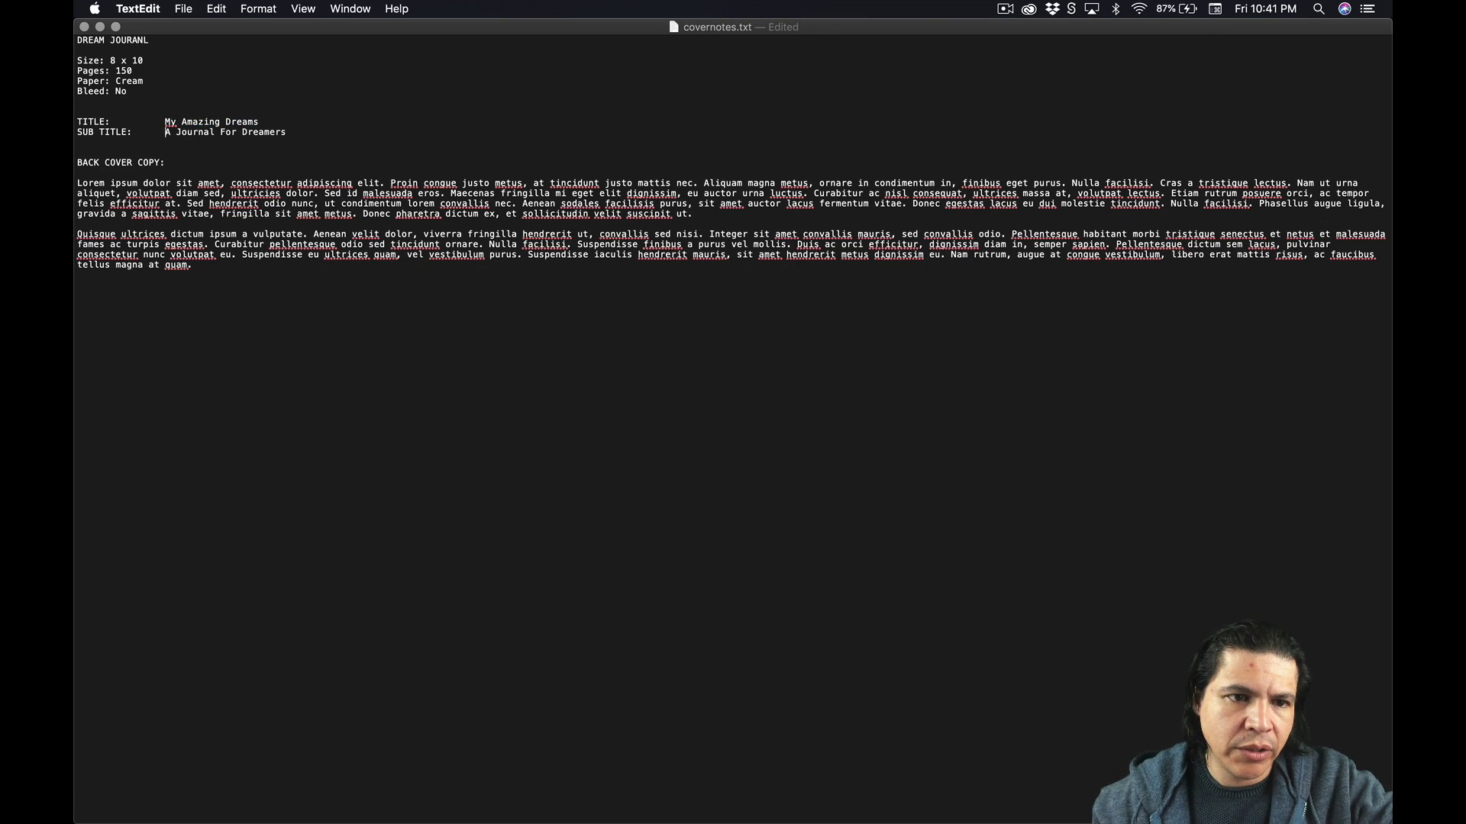
{"action": "left_click_drag", "start_coordinate": [166, 132], "coordinate": [286, 132]}
{"action": "key", "text": "super+Tab"}
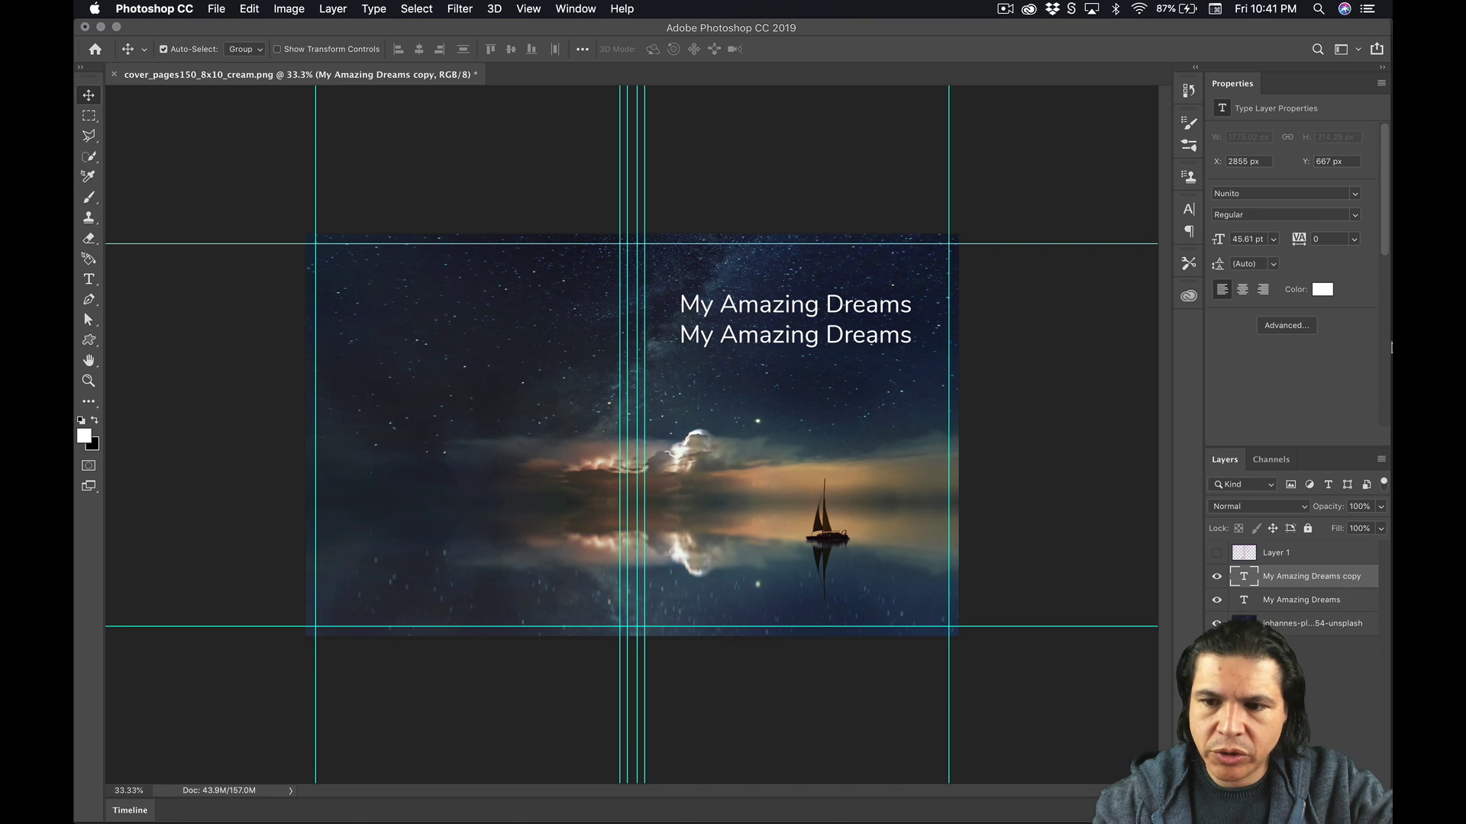
{"action": "double_click", "coordinate": [1241, 577]}
{"action": "key", "text": "super+v"}
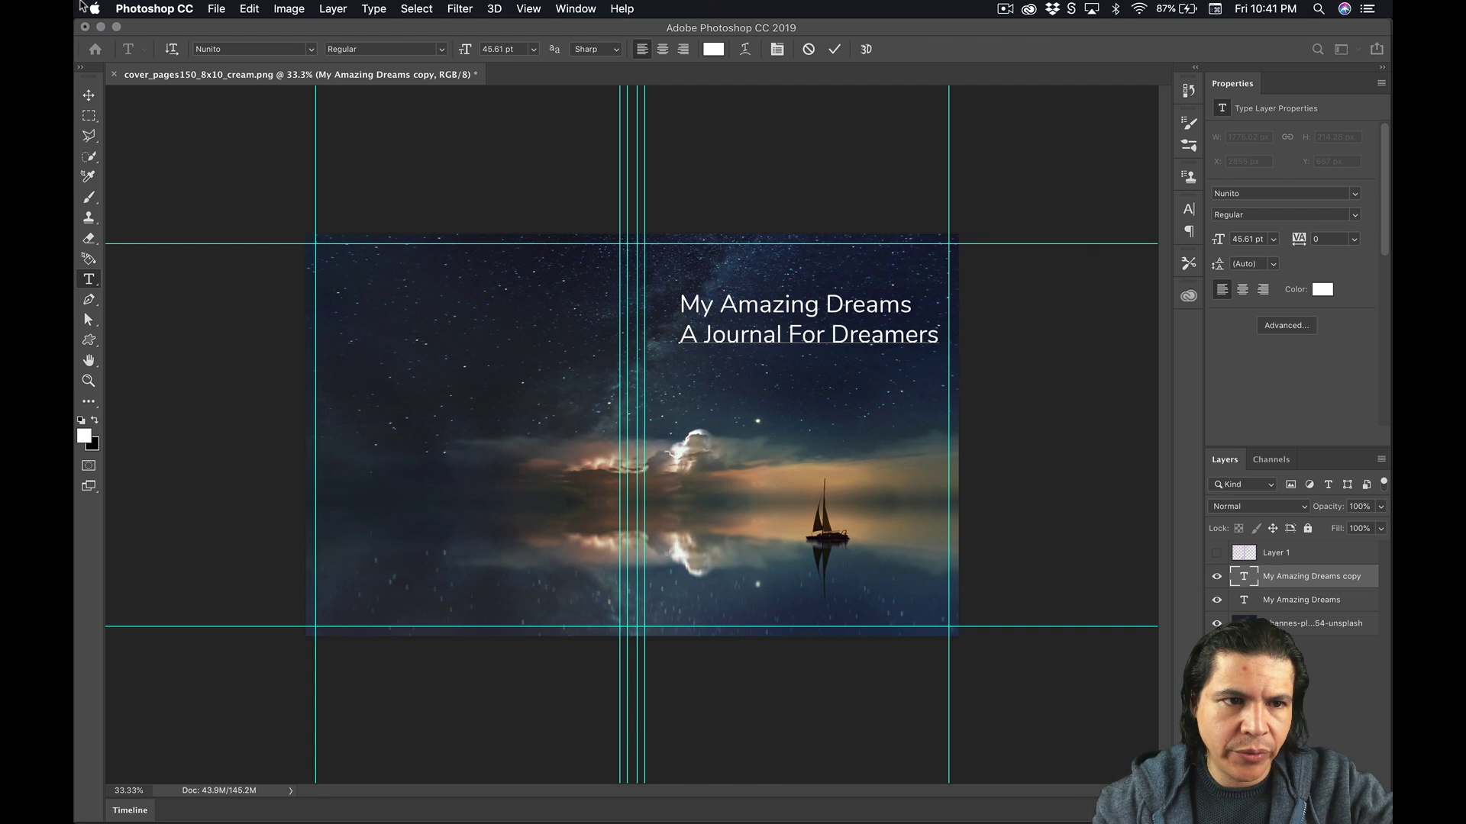
{"action": "left_click", "coordinate": [87, 96]}
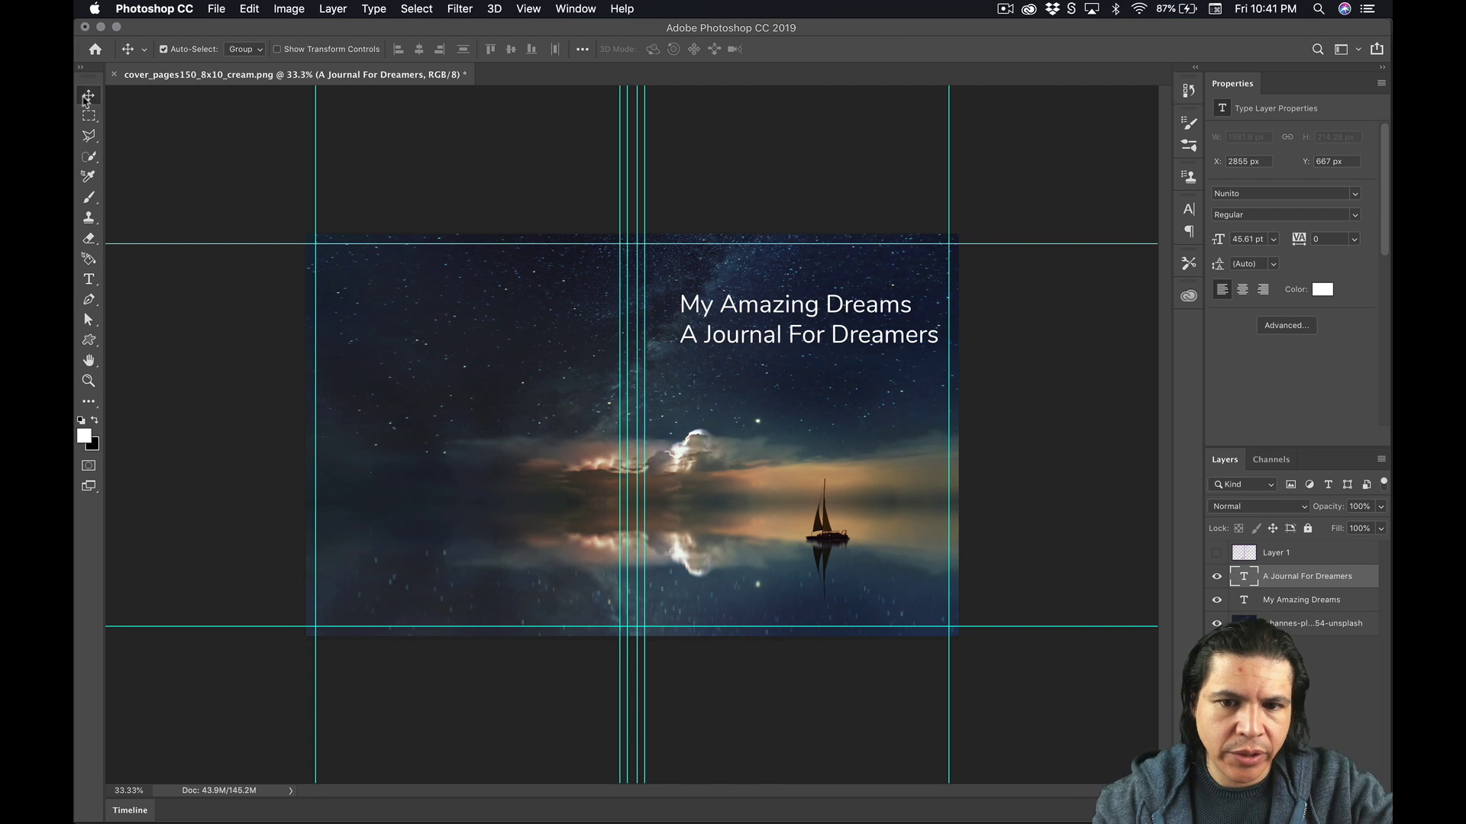
Set the title to Faux Bold, All Caps and the Black font weight
{"action": "left_click", "coordinate": [1242, 599]}
{"action": "left_click", "coordinate": [1187, 215]}
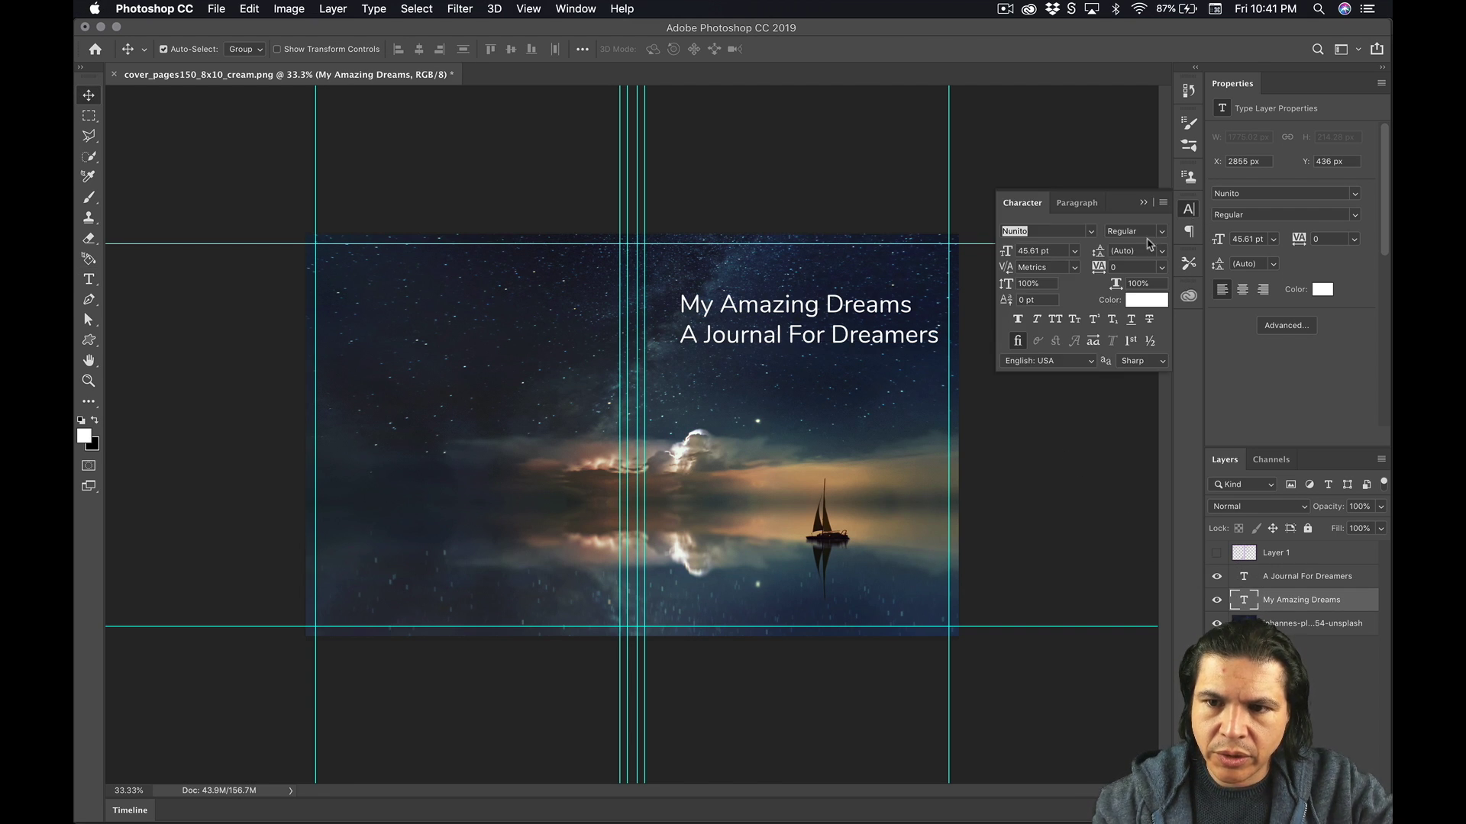
{"action": "left_click", "coordinate": [1019, 321]}
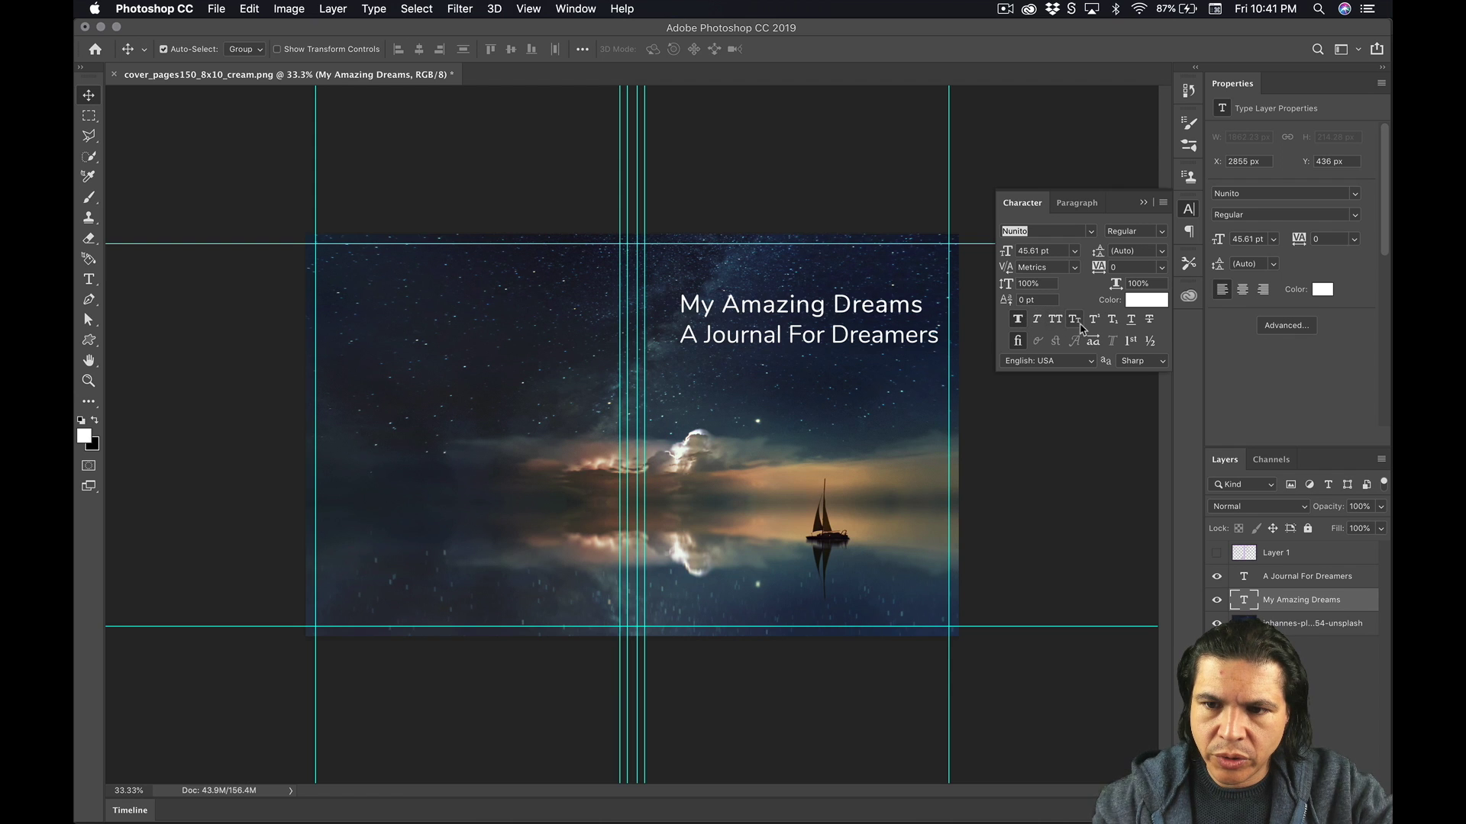
{"action": "left_click", "coordinate": [1055, 322]}
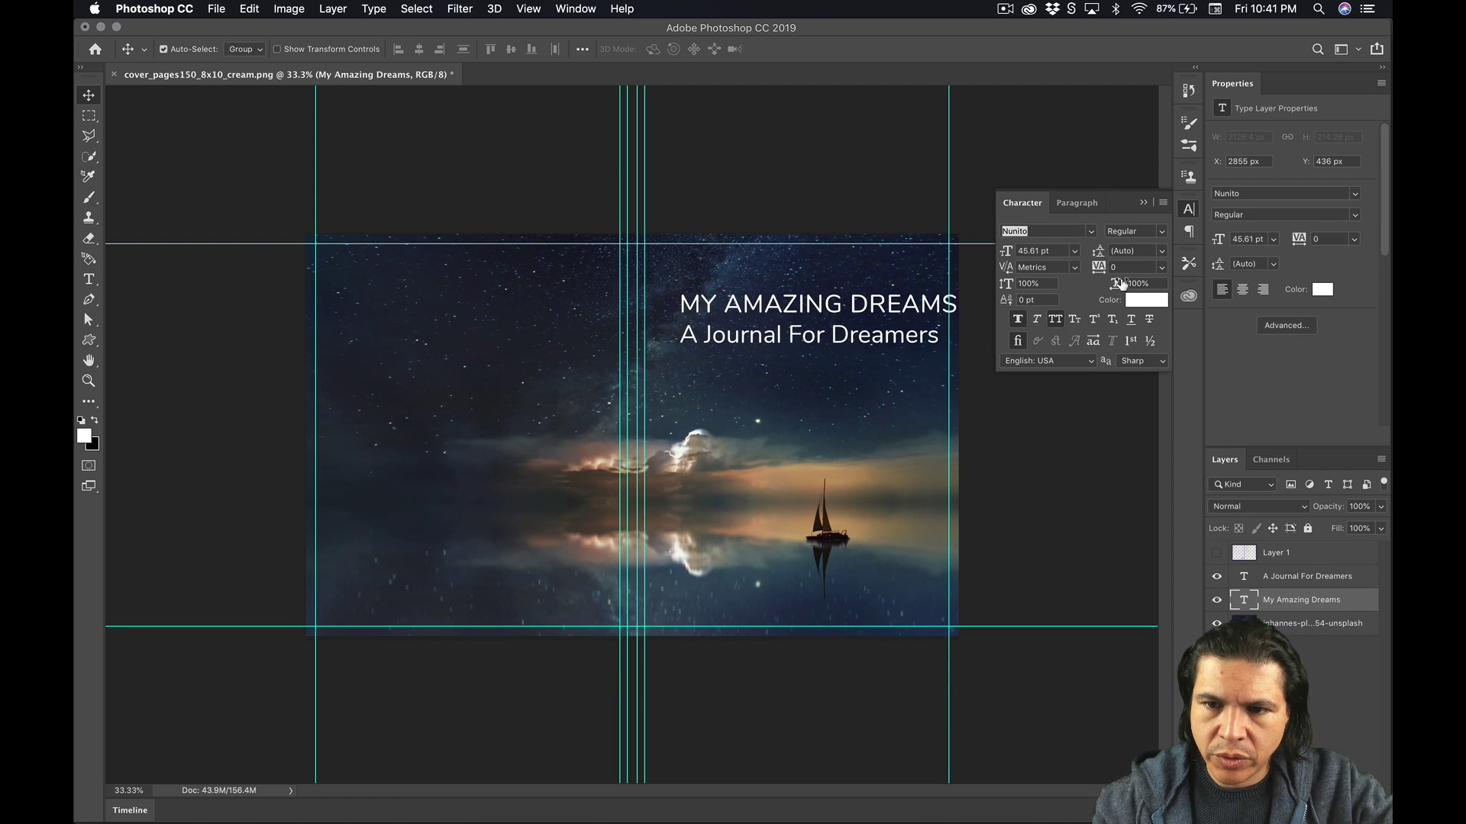
{"action": "left_click", "coordinate": [1160, 231]}
{"action": "left_click", "coordinate": [1153, 369]}
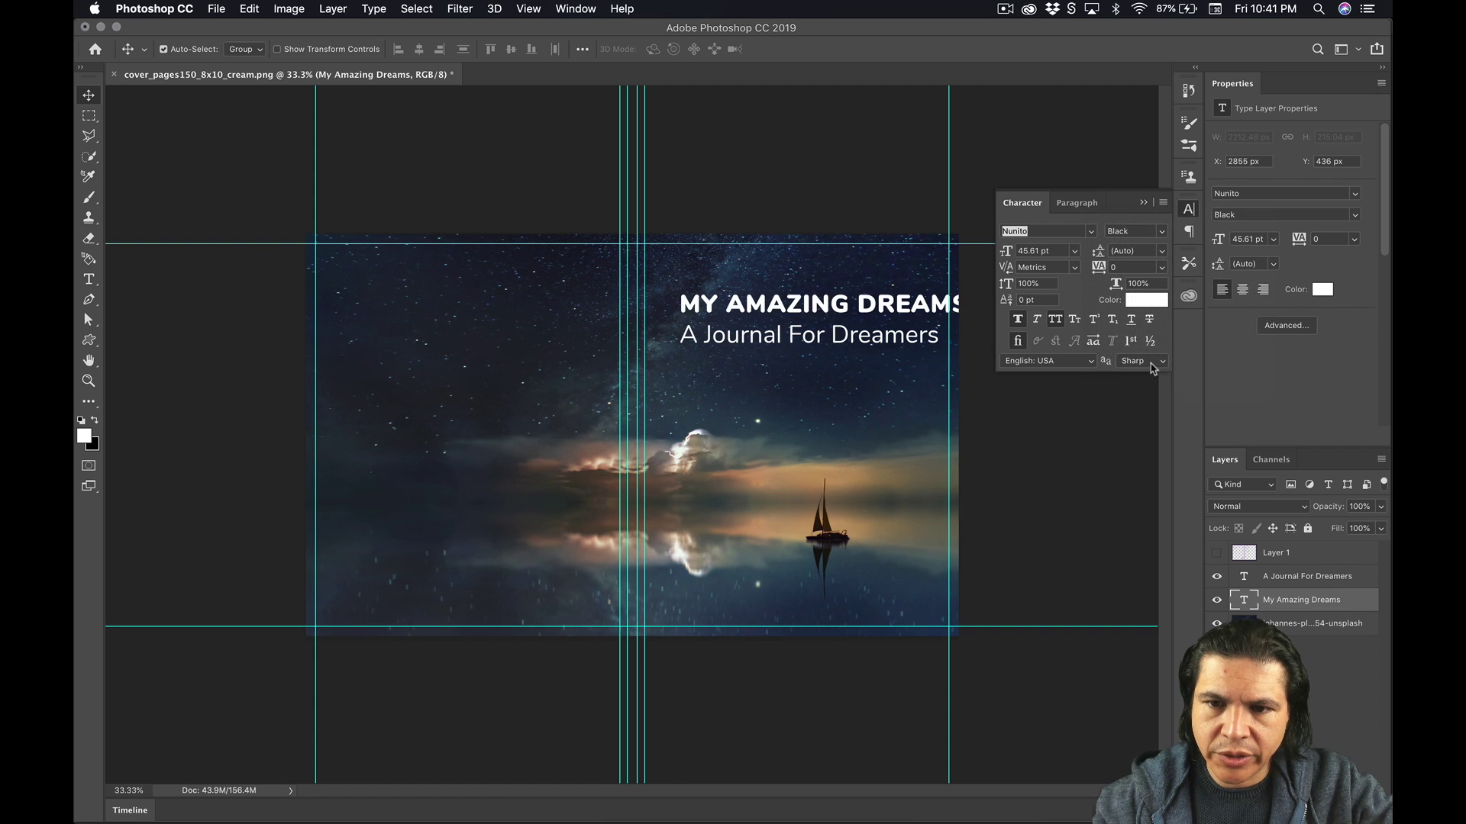
{"action": "left_click", "coordinate": [1193, 208]}
Scale the title to about 91% of its size
{"action": "key", "text": "super+t"}
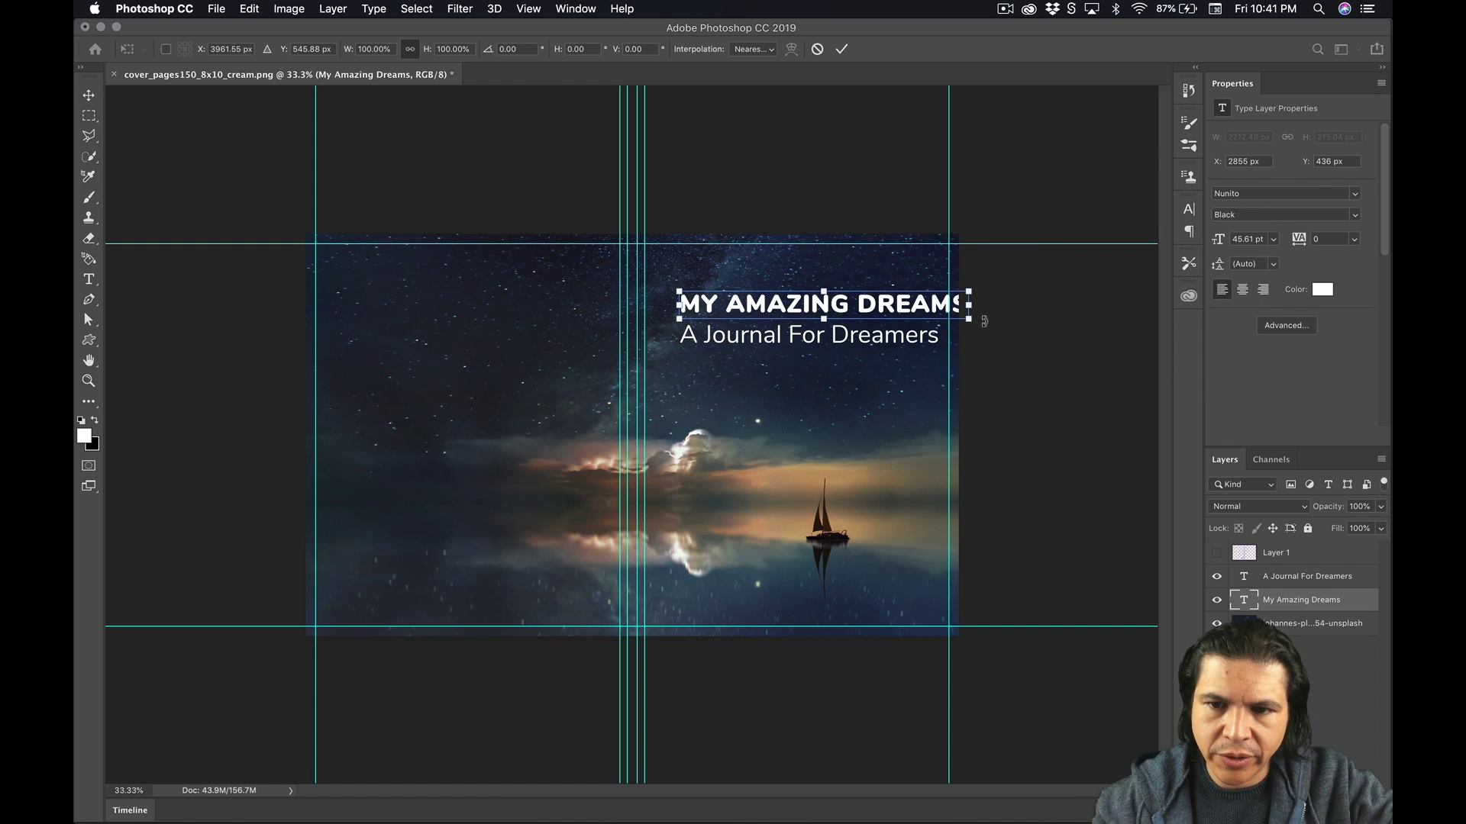
{"action": "left_click_drag", "start_coordinate": [971, 322], "coordinate": [931, 313]}
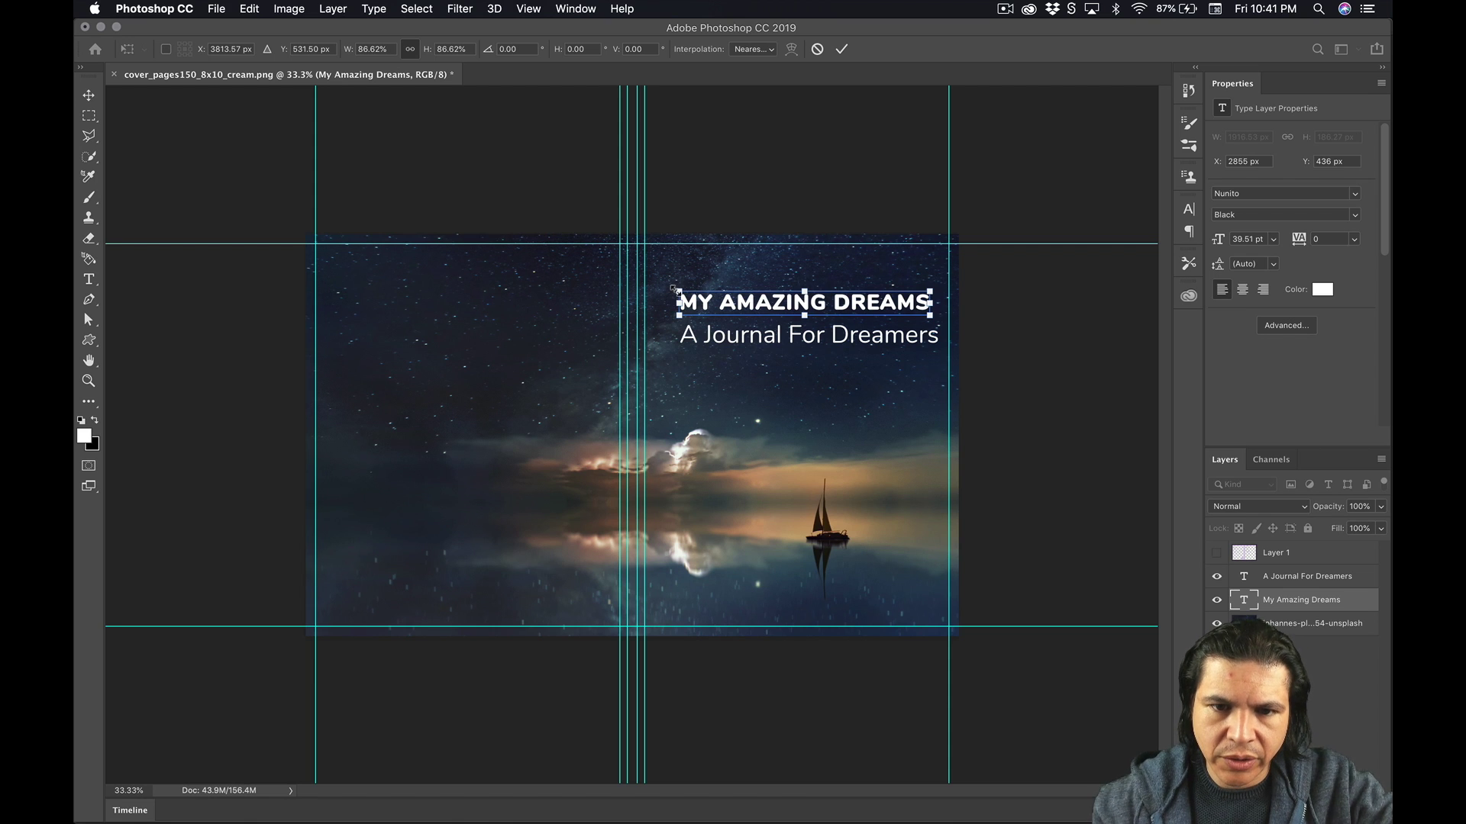
{"action": "left_click_drag", "start_coordinate": [673, 288], "coordinate": [661, 287]}
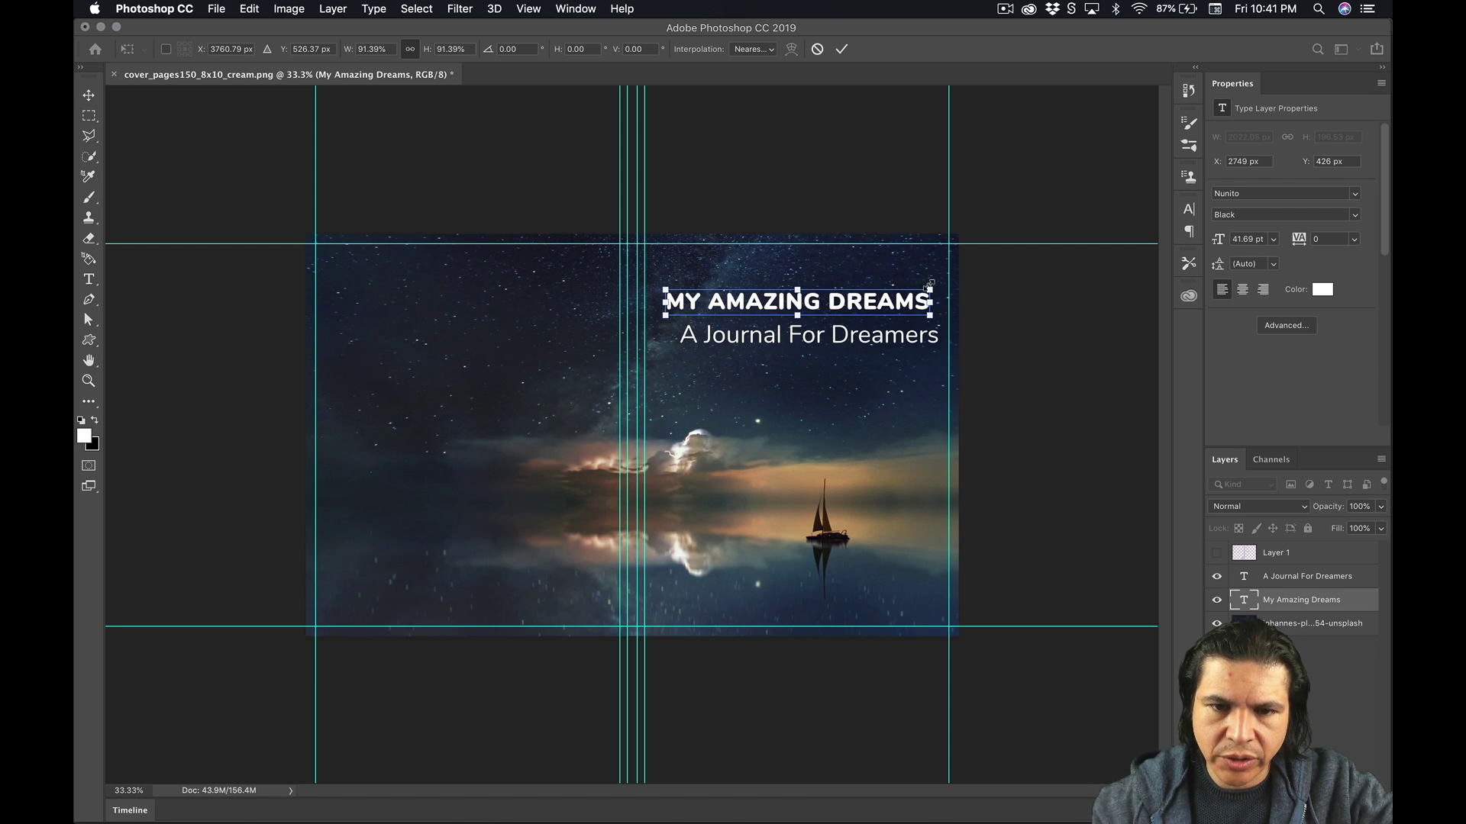
{"action": "key", "text": "Return"}
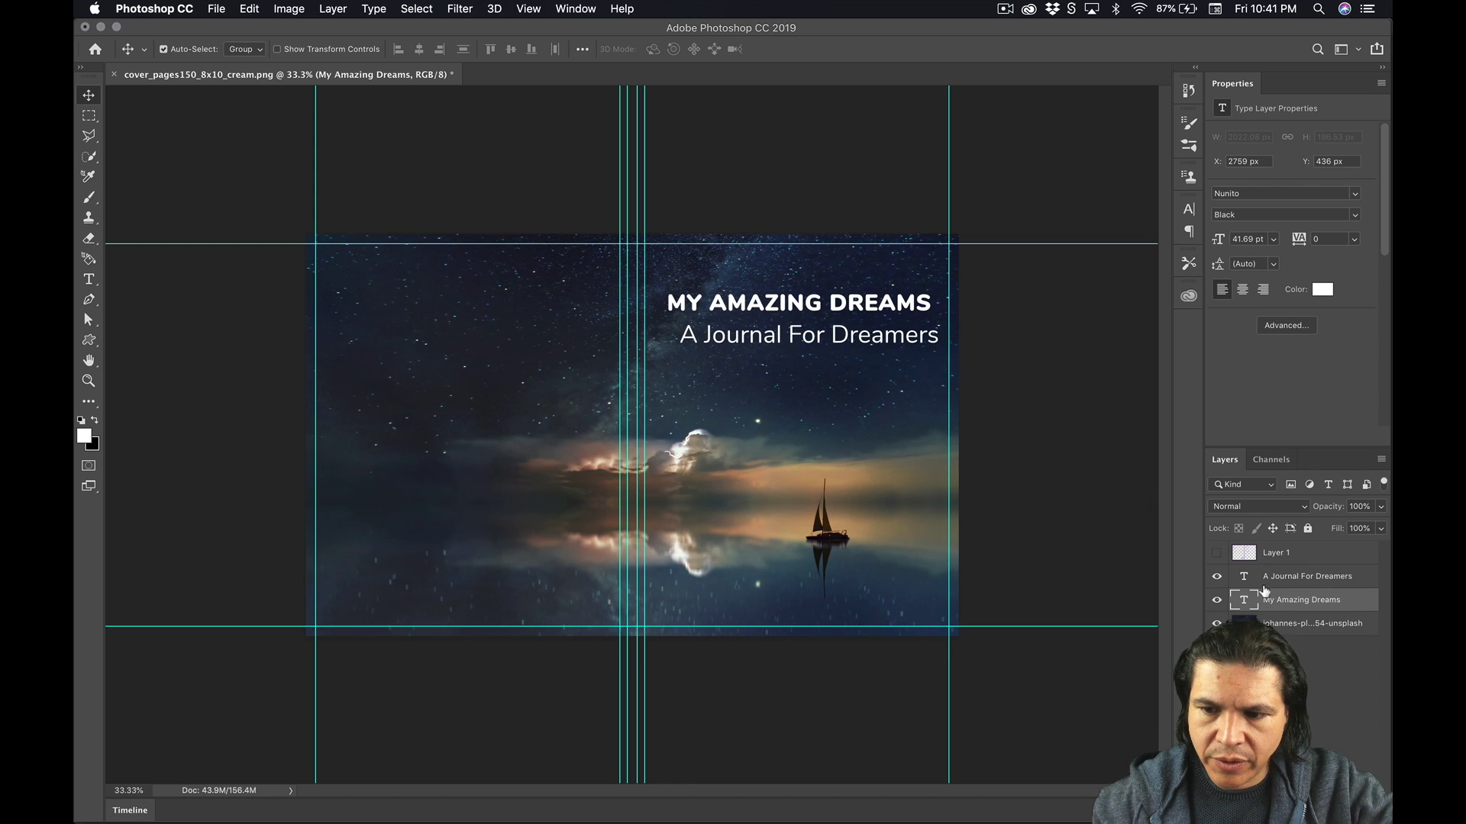
Shrink the subtitle to 35.26 pt, centre it under the title, and show the template overlay
{"action": "left_click", "coordinate": [1252, 582]}
{"action": "key", "text": "super+t"}
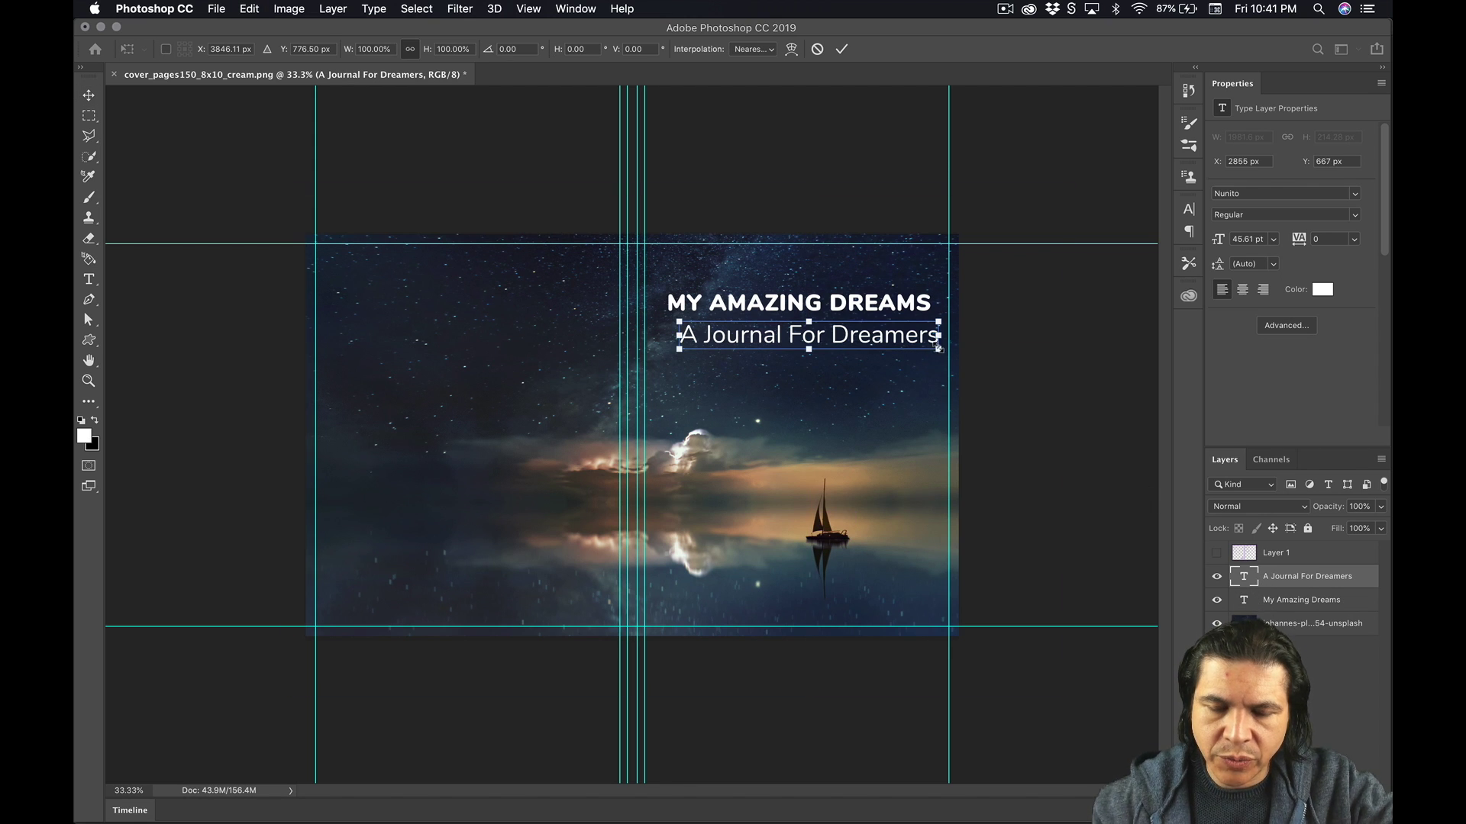
{"action": "left_click_drag", "start_coordinate": [939, 349], "coordinate": [882, 343]}
{"action": "key", "text": "Return"}
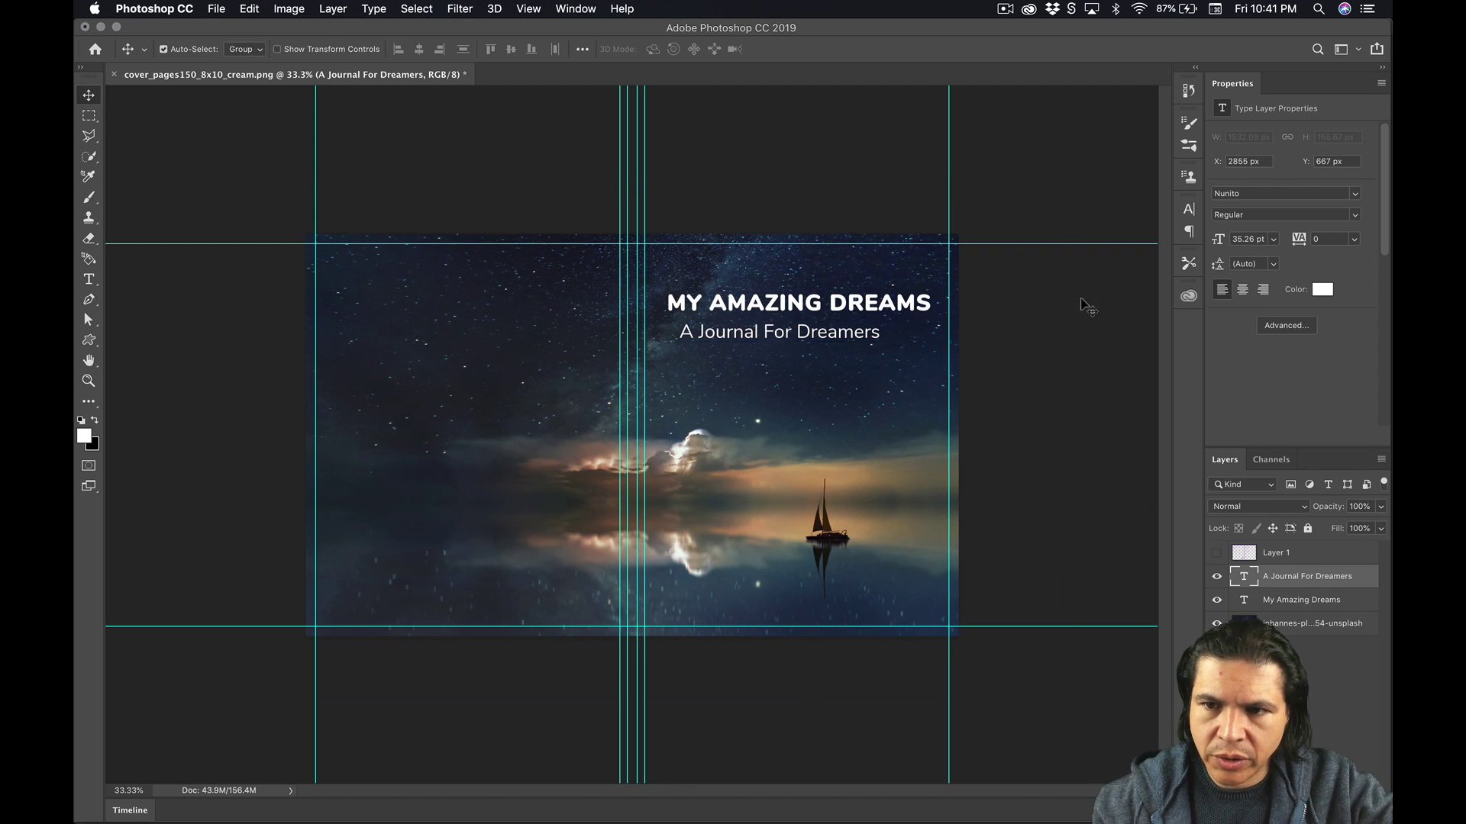
{"action": "left_click", "coordinate": [1187, 212]}
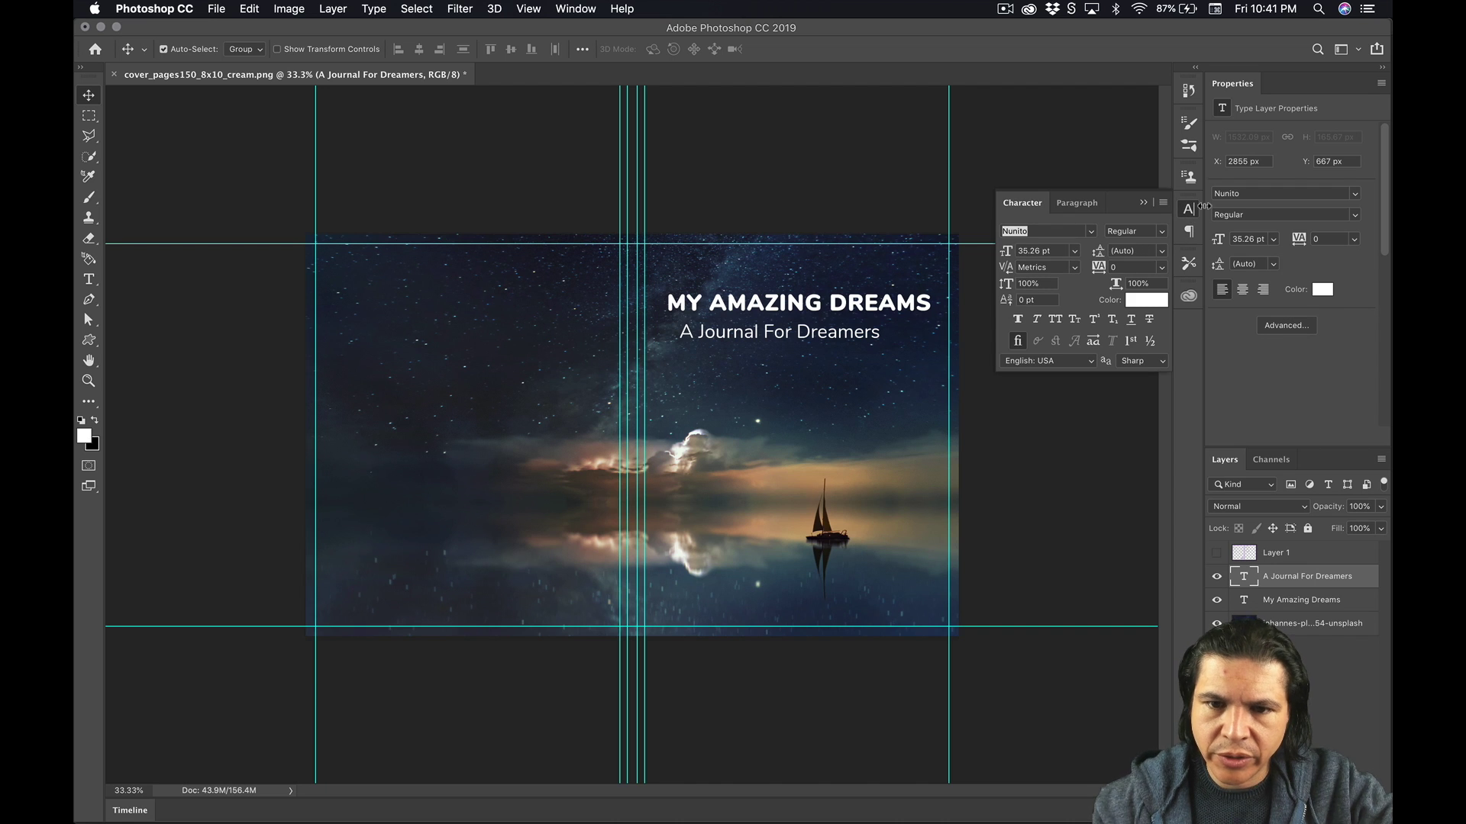
{"action": "left_click", "coordinate": [1193, 212]}
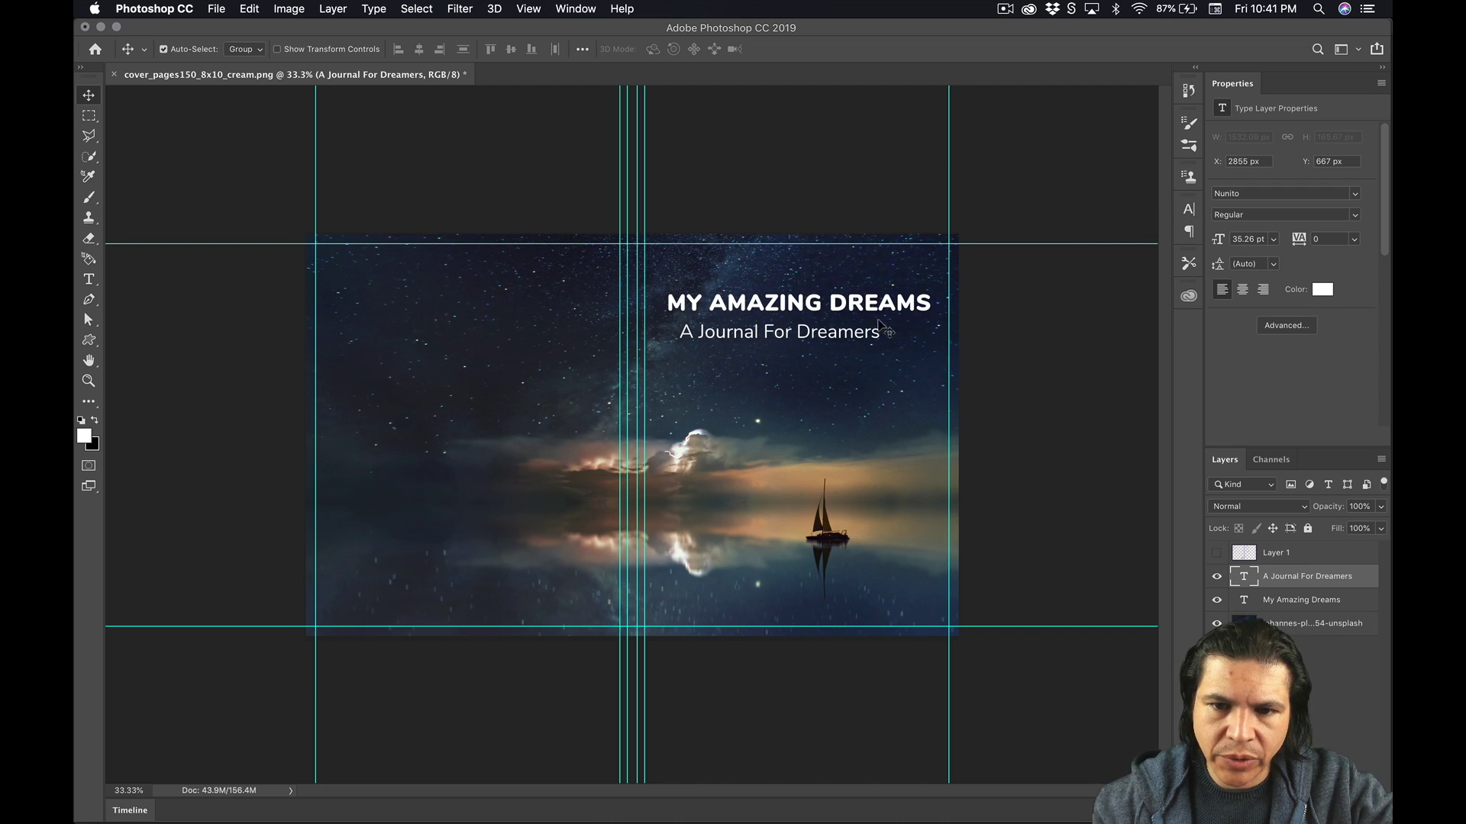
{"action": "key", "text": "shift+Right"}
{"action": "key", "text": "shift+Right"}
{"action": "key", "text": "shift+Right"}
{"action": "key", "text": "shift+Right"}
{"action": "key", "text": "shift+Right"}
{"action": "key", "text": "shift+Right"}
{"action": "key", "text": "shift+Right"}
{"action": "key", "text": "shift+Right"}
{"action": "key", "text": "shift+Right"}
{"action": "key", "text": "shift+Right"}
{"action": "key", "text": "shift+Right"}
{"action": "key", "text": "shift+Right"}
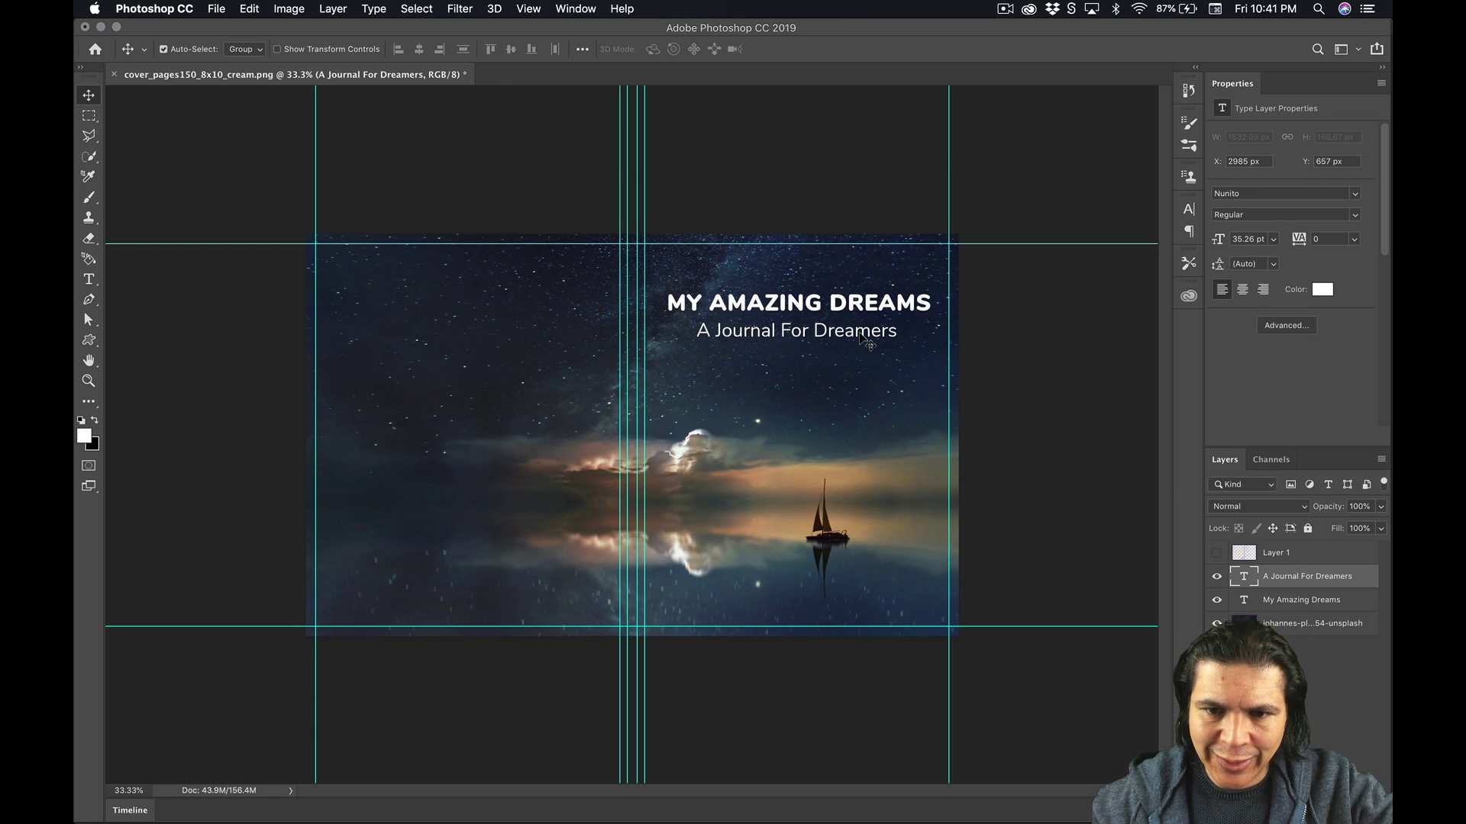
{"action": "key", "text": "shift+Up"}
{"action": "key", "text": "shift+Up"}
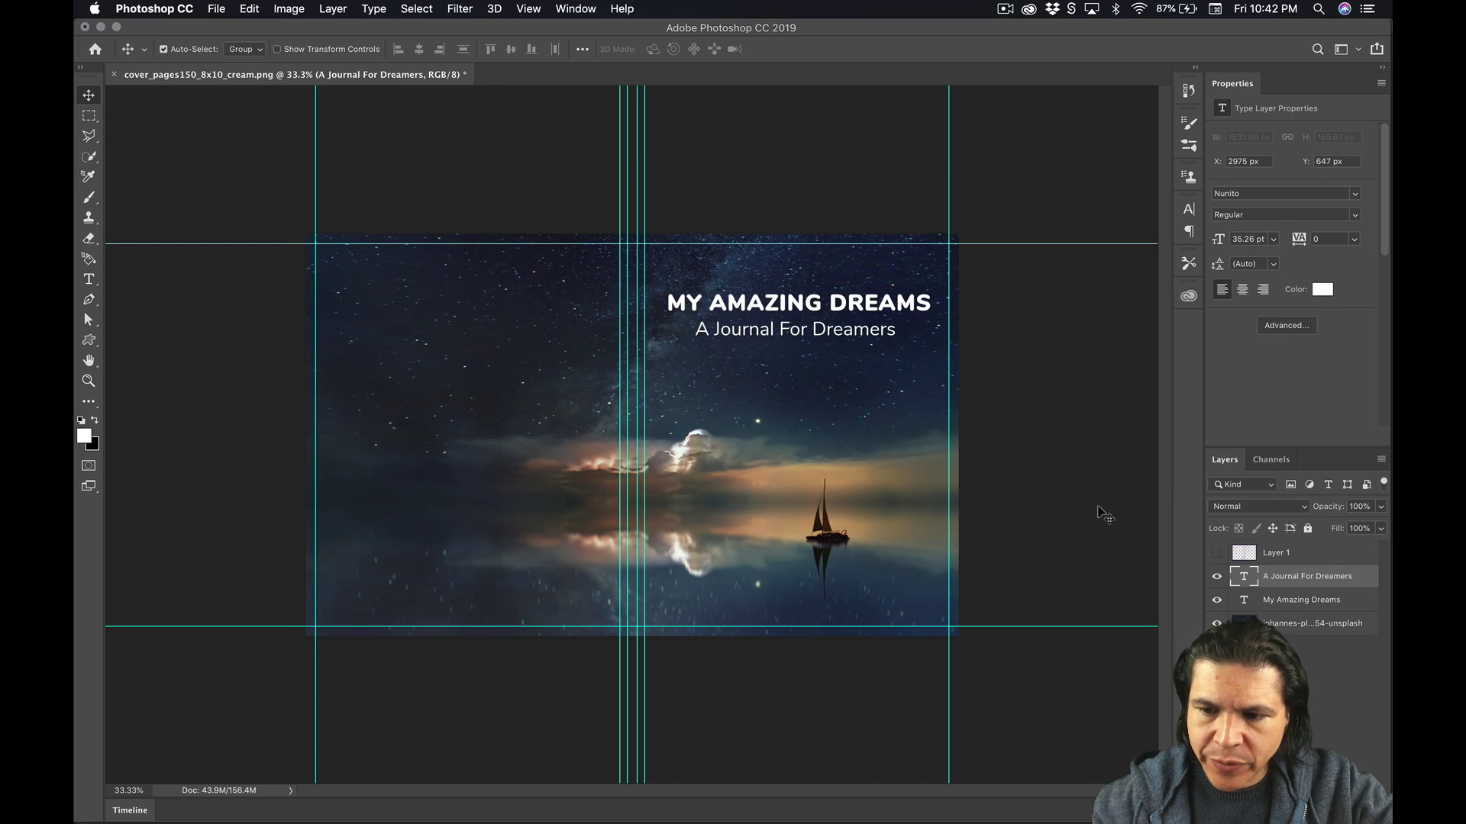
{"action": "left_click", "coordinate": [1216, 556]}
Zoom in and add a vertical guide on the template's centre line
{"action": "key", "text": "z"}
{"action": "left_click", "coordinate": [784, 459]}
{"action": "left_click", "coordinate": [784, 458]}
{"action": "left_click", "coordinate": [784, 459]}
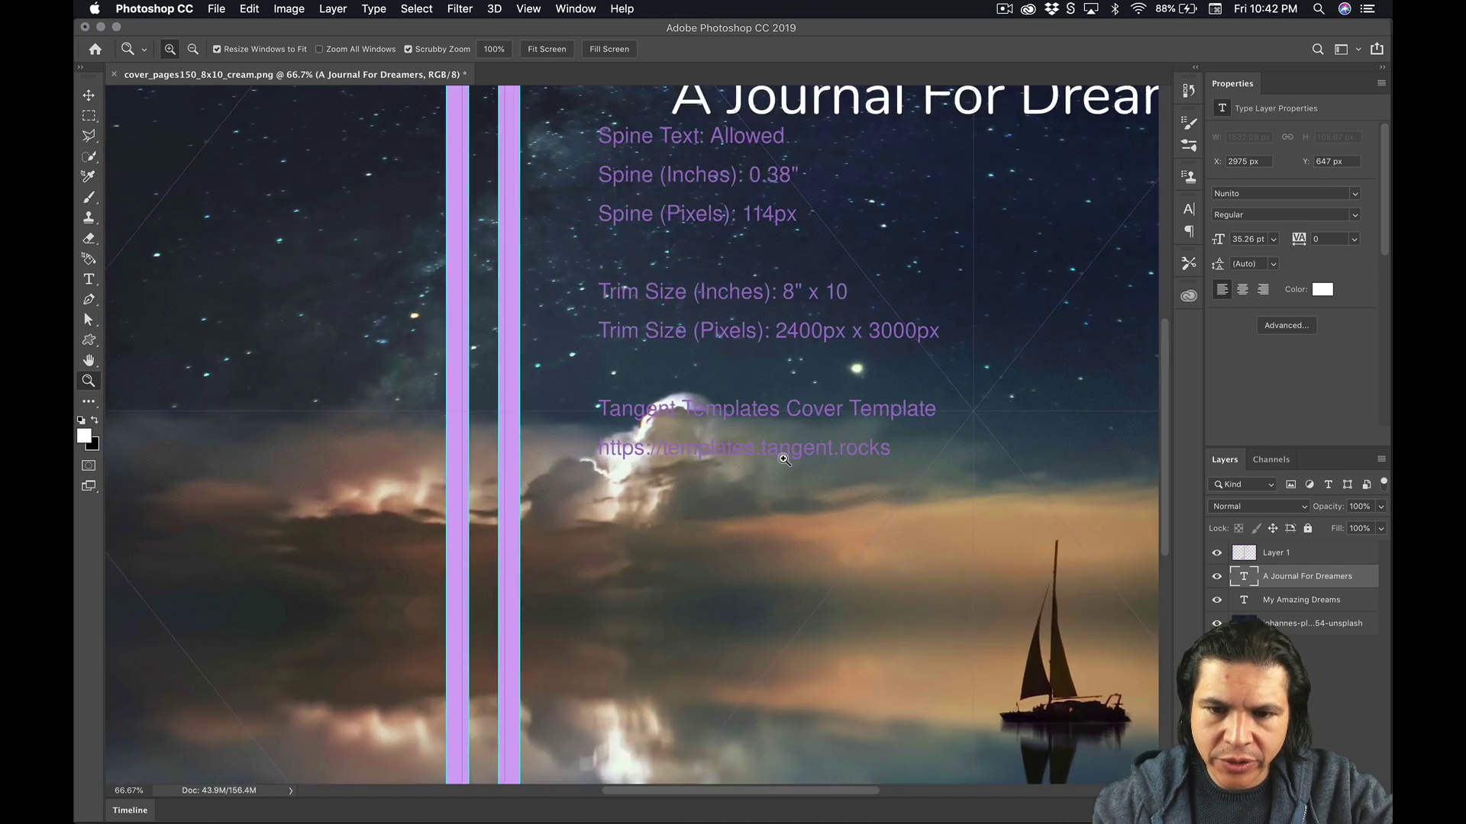
{"action": "left_click", "coordinate": [783, 459]}
{"action": "left_click", "coordinate": [784, 459]}
{"action": "left_click", "coordinate": [761, 389]}
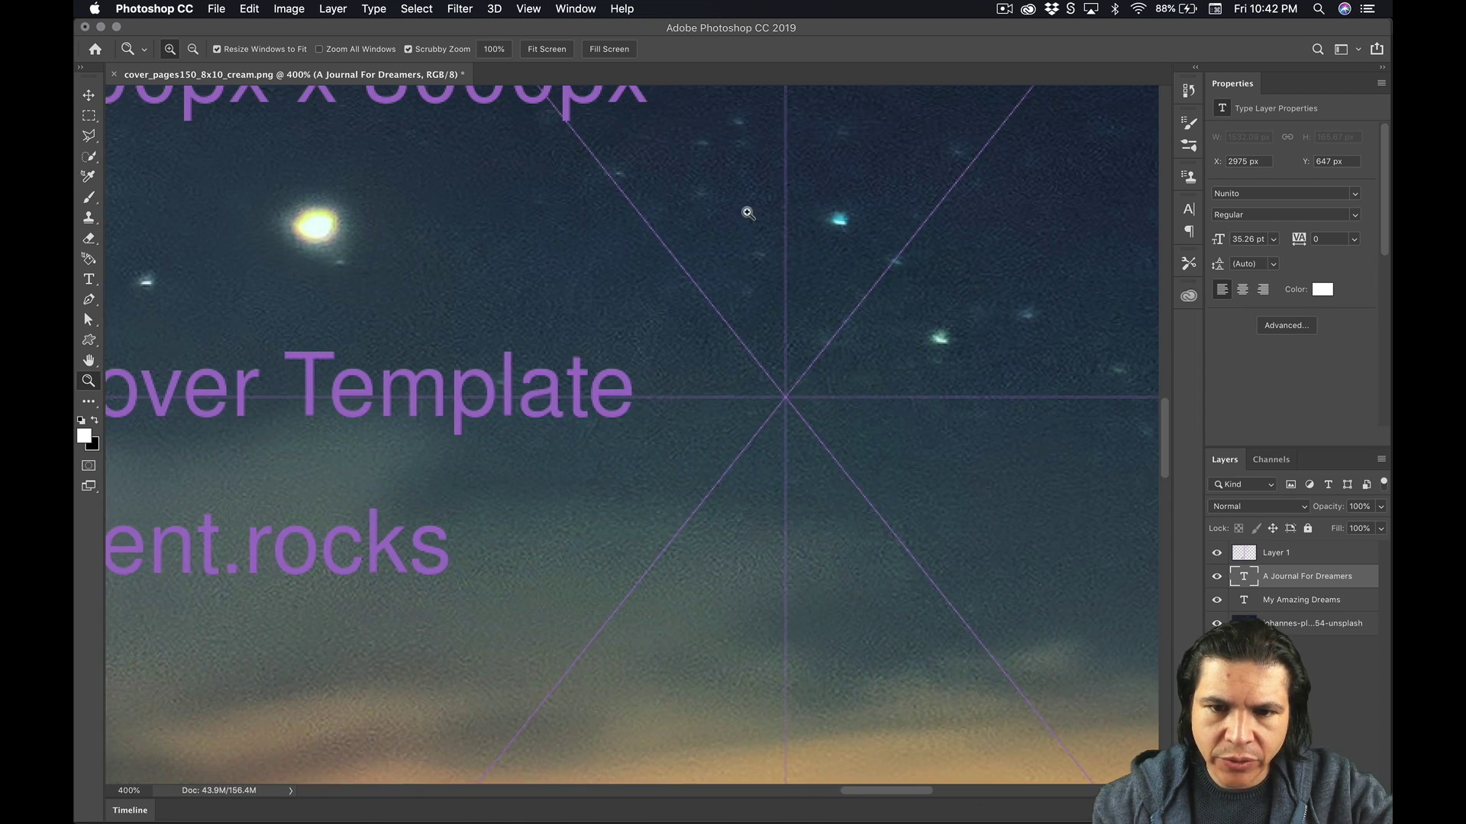
{"action": "key", "text": "super+r"}
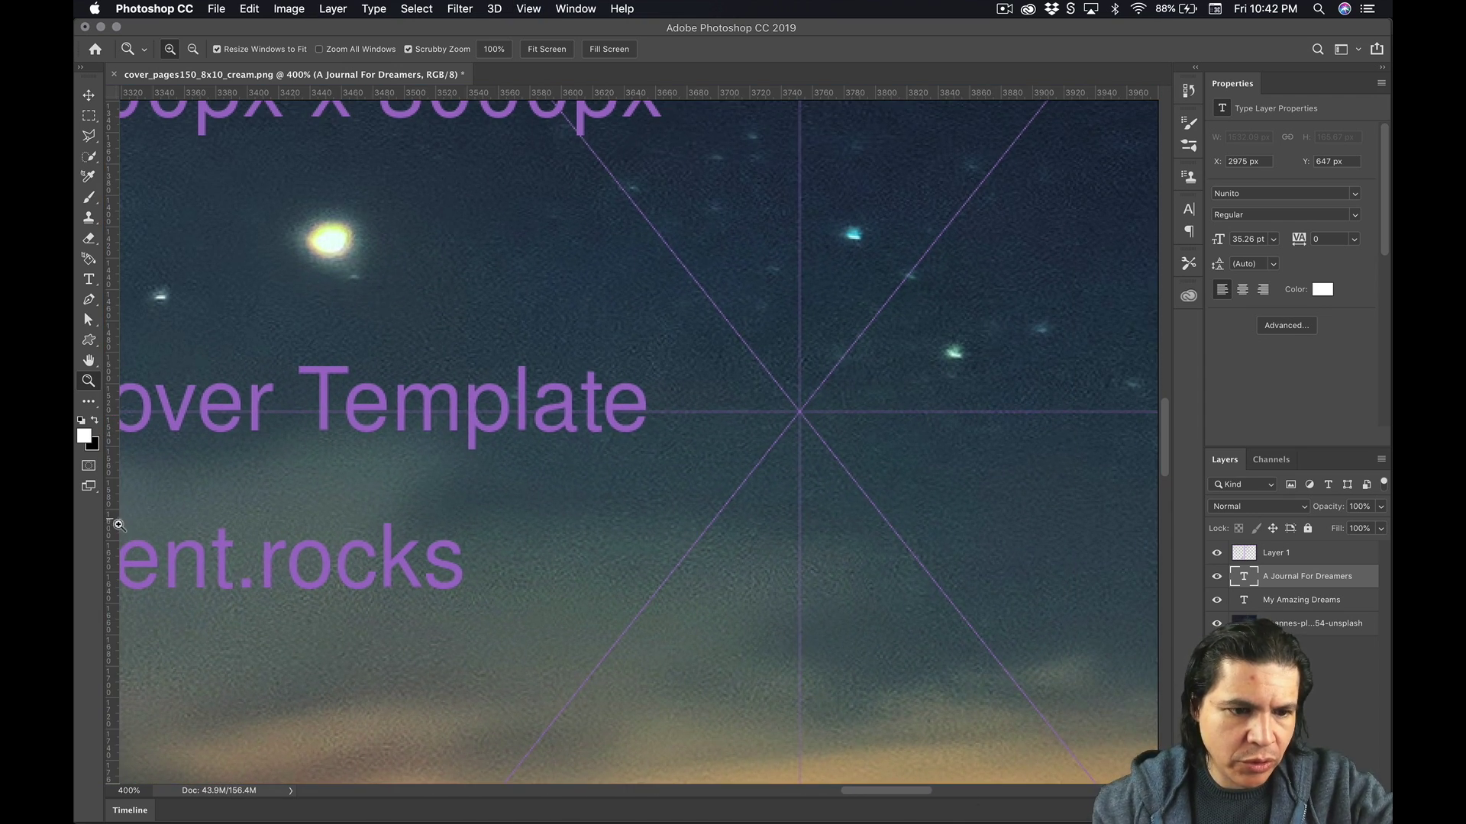
{"action": "left_click_drag", "start_coordinate": [115, 529], "coordinate": [799, 469]}
Zoom out to the whole cover and hide the template overlay
{"action": "key", "text": "super+minus"}
{"action": "key", "text": "super+minus"}
{"action": "key", "text": "super+minus"}
{"action": "key", "text": "super+minus"}
{"action": "key", "text": "super+minus"}
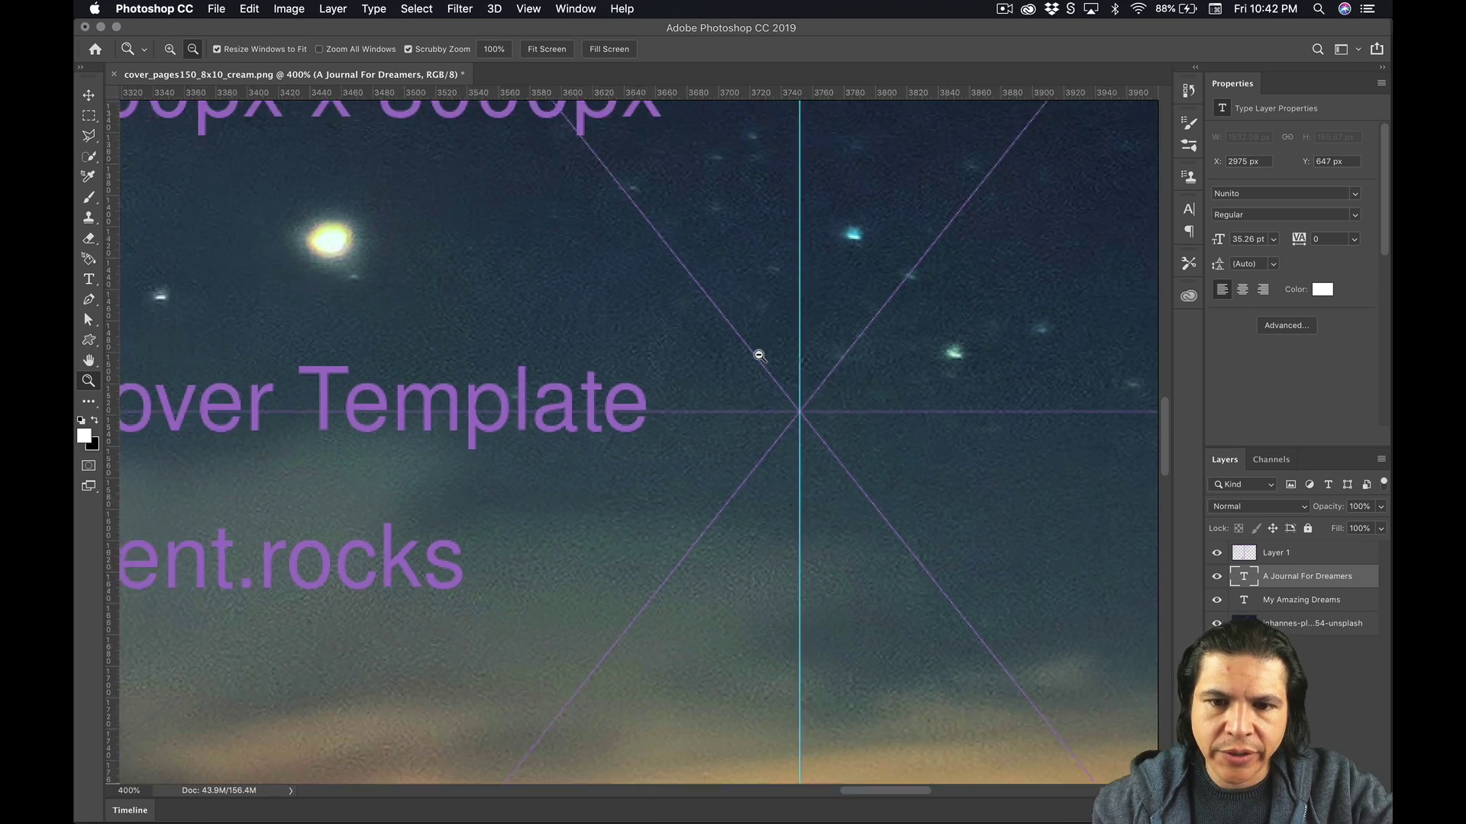
{"action": "key", "text": "super+semicolon"}
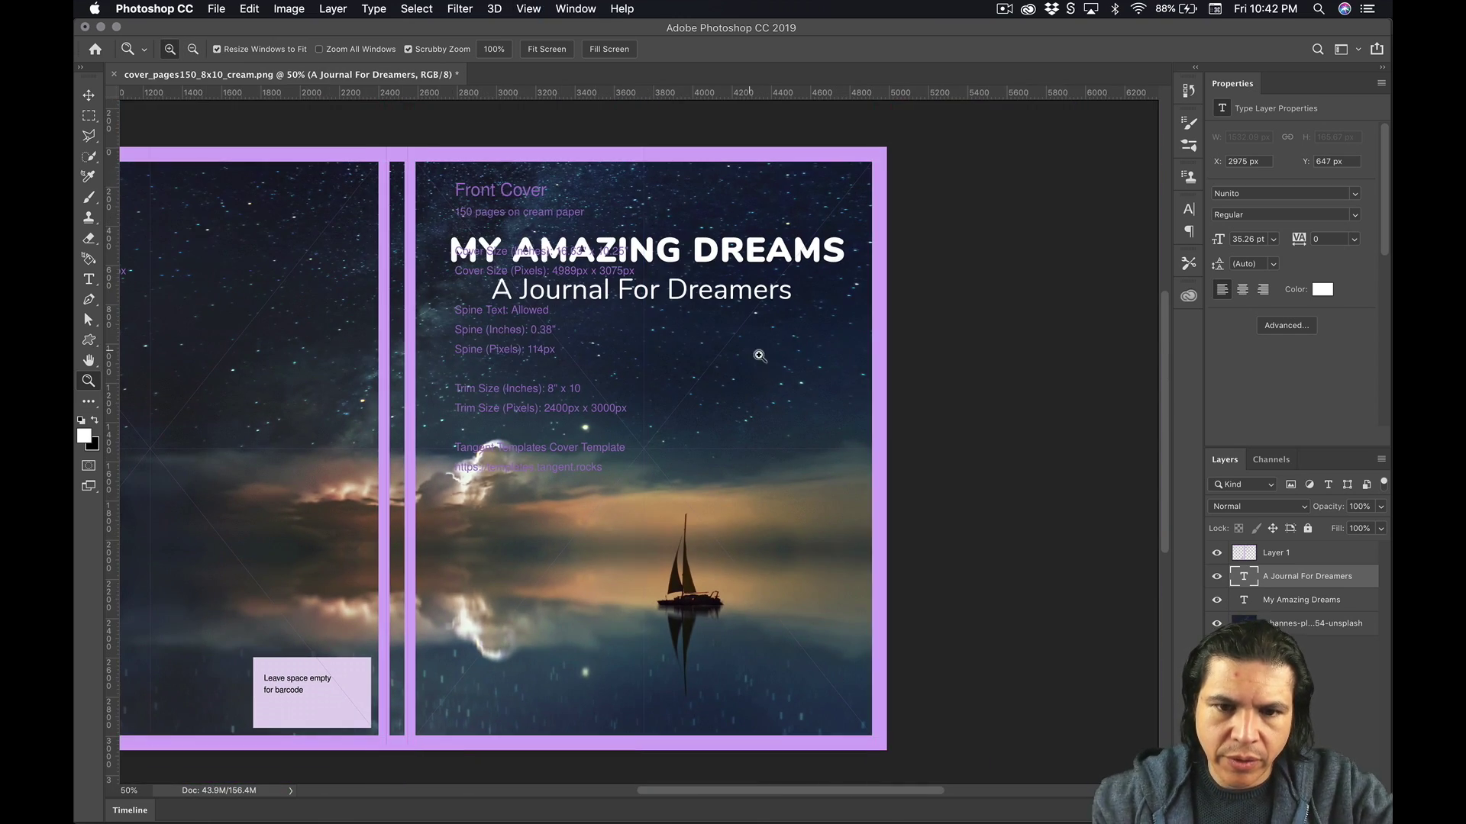
{"action": "key", "text": "super+semicolon"}
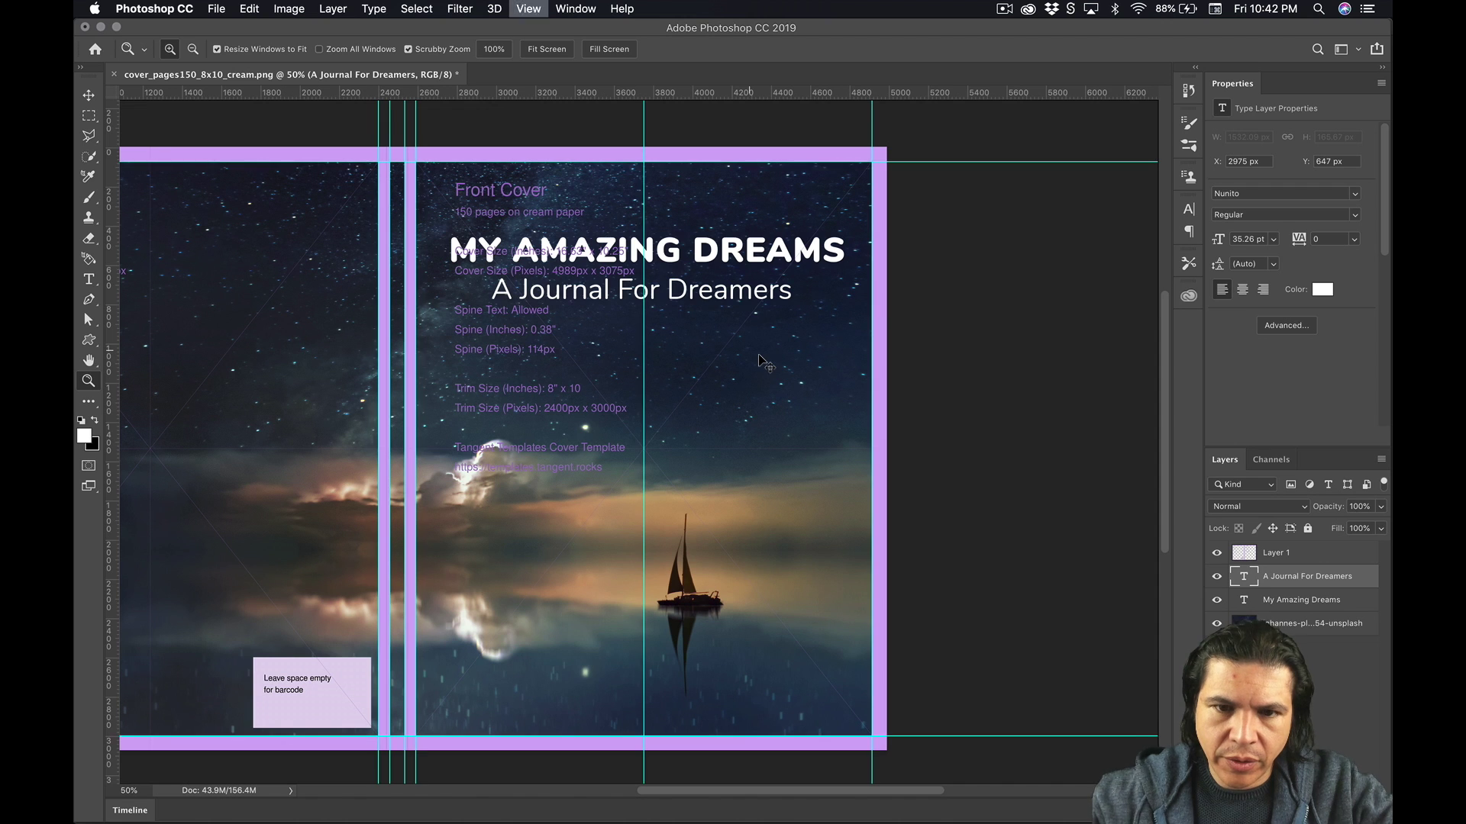
{"action": "left_click", "coordinate": [1216, 554]}
{"action": "key", "text": "super+minus"}
Move both title lines down slightly together and switch to the cover notes
{"action": "key", "text": "v"}
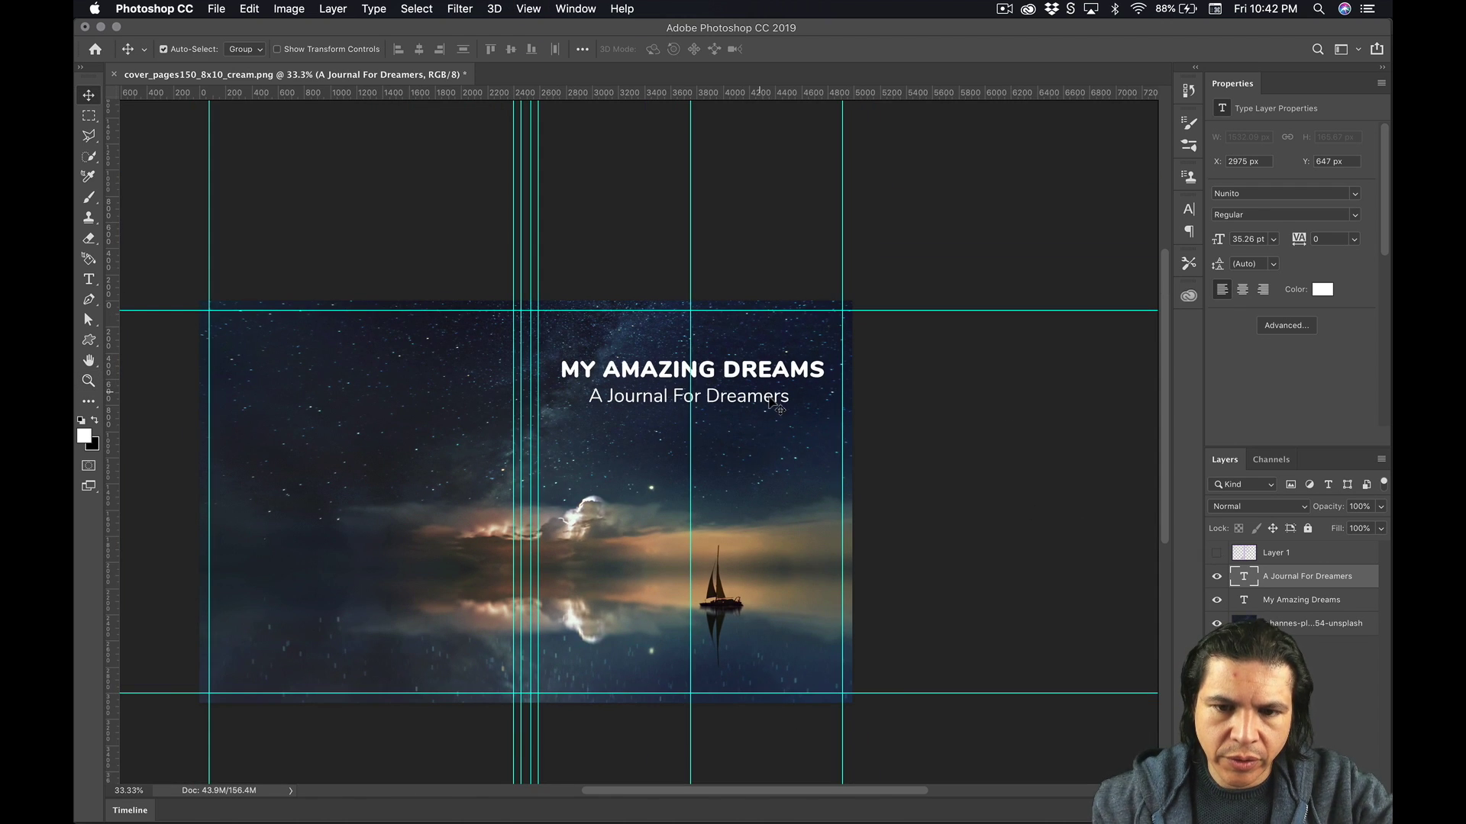
{"action": "left_click", "coordinate": [1242, 601], "text": "shift"}
{"action": "key", "text": "shift+Down"}
{"action": "key", "text": "shift+Down"}
{"action": "key", "text": "shift+Down"}
{"action": "key", "text": "shift+Down"}
{"action": "key", "text": "shift+Down"}
{"action": "key", "text": "shift+Down"}
{"action": "key", "text": "shift+Down"}
{"action": "key", "text": "shift+Down"}
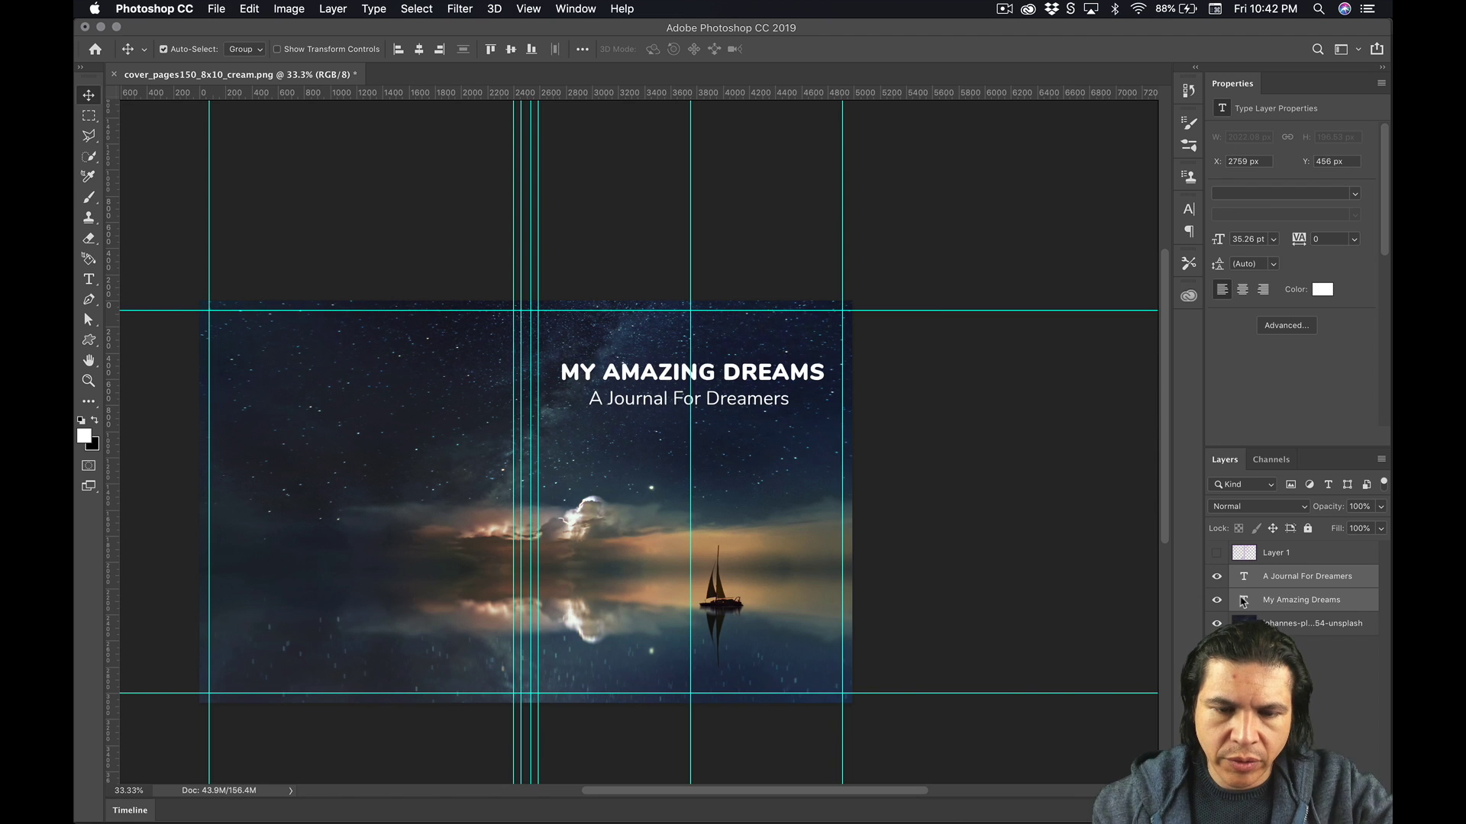
{"action": "key", "text": "shift+Down"}
{"action": "key", "text": "shift+Down"}
{"action": "key", "text": "shift+Down"}
{"action": "key", "text": "shift+Down"}
{"action": "key", "text": "shift+Down"}
{"action": "key", "text": "shift+Down"}
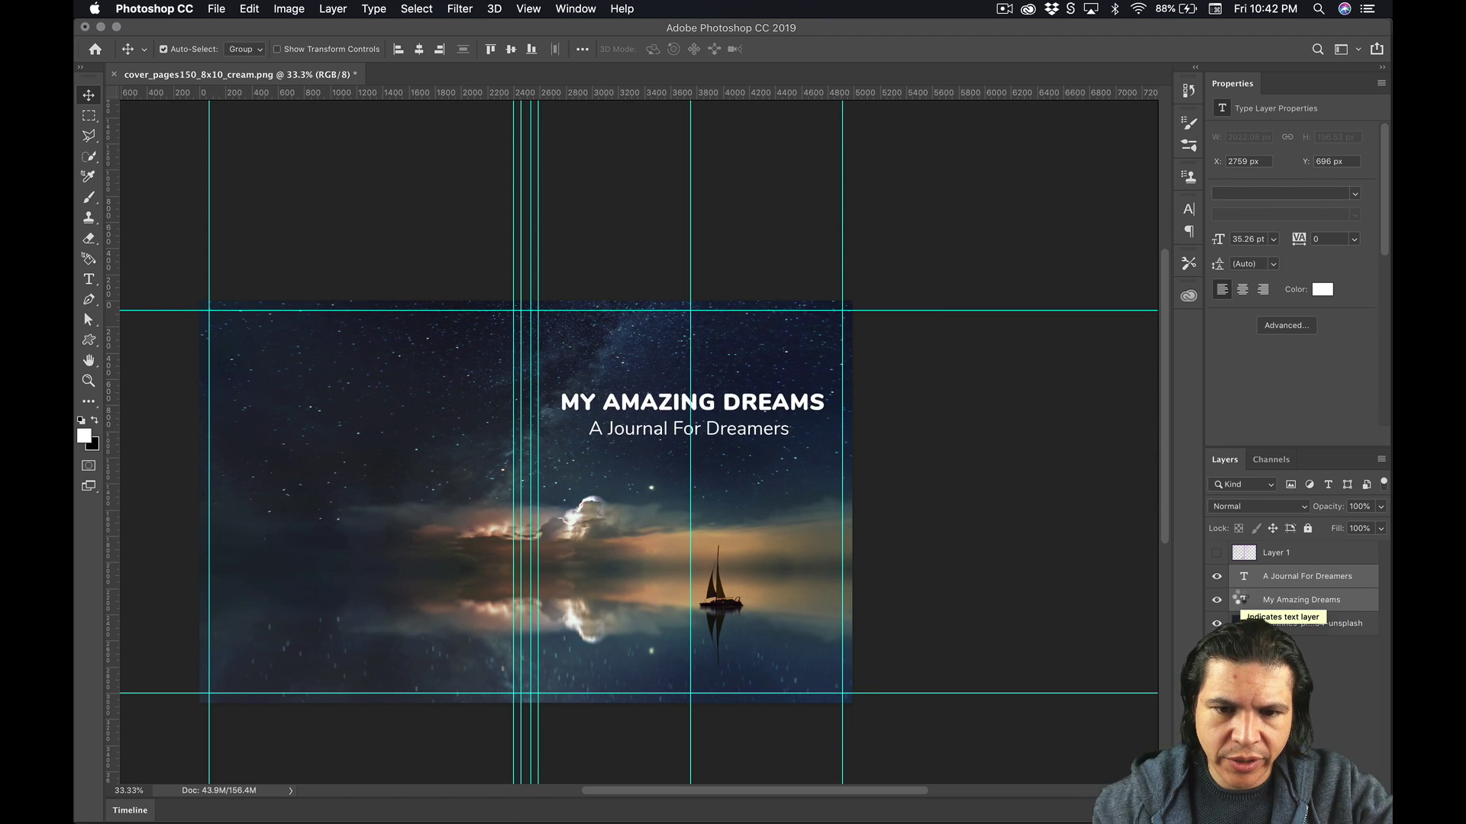
{"action": "key", "text": "shift+Up"}
{"action": "key", "text": "shift+Up"}
{"action": "key", "text": "shift+Up"}
{"action": "key", "text": "shift+Up"}
{"action": "key", "text": "shift+Up"}
{"action": "key", "text": "shift+Up"}
{"action": "key", "text": "shift+Up"}
{"action": "key", "text": "shift+Up"}
{"action": "key", "text": "shift+Up"}
{"action": "scroll", "coordinate": [1081, 553], "scroll_direction": "left", "scroll_amount": 2}
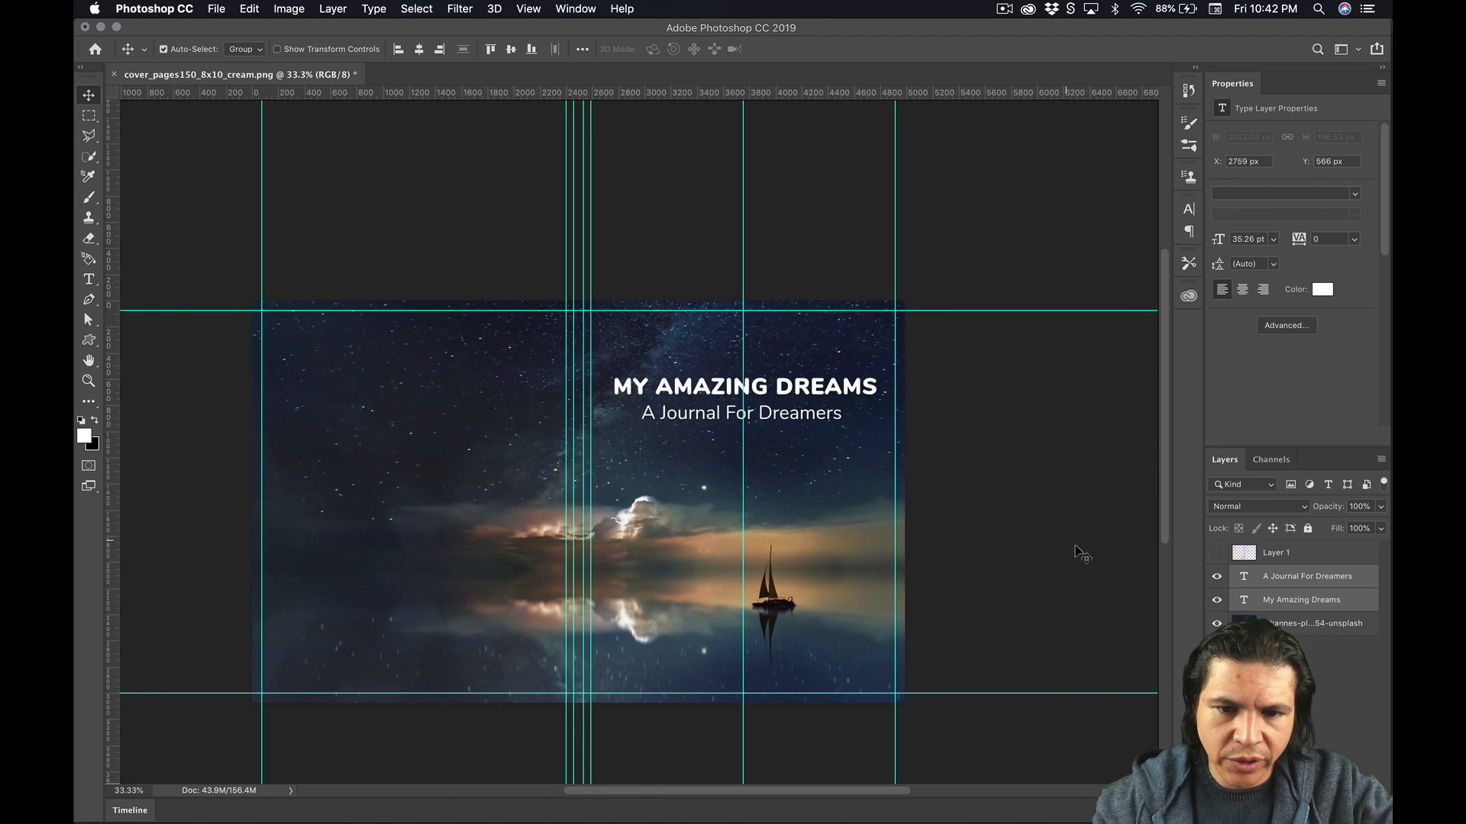
{"action": "left_click", "coordinate": [1080, 553]}
{"action": "scroll", "coordinate": [1081, 553], "scroll_direction": "left", "scroll_amount": 2}
{"action": "key", "text": "super+Tab"}
Paste the two back-cover Lorem ipsum paragraphs into a text box on the back cover's upper left
{"action": "left_click", "coordinate": [694, 444]}
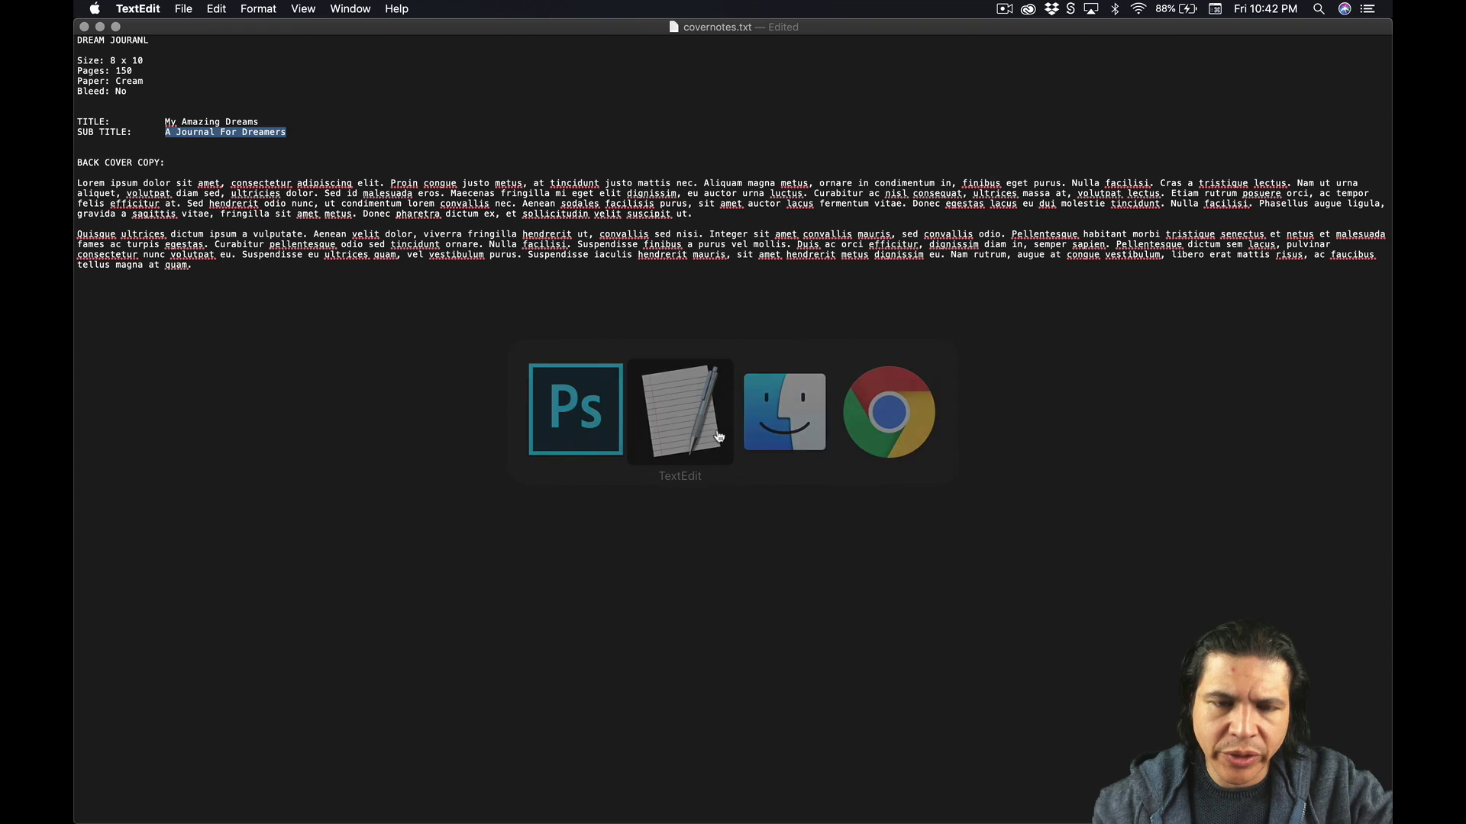
{"action": "key", "text": "shift+Down"}
{"action": "key", "text": "shift+Down"}
{"action": "key", "text": "shift+Down"}
{"action": "key", "text": "shift+Down"}
{"action": "key", "text": "shift+Down"}
{"action": "key", "text": "shift+Down"}
{"action": "key", "text": "shift+Down"}
{"action": "key", "text": "shift+Down"}
{"action": "key", "text": "shift+Down"}
{"action": "key", "text": "super+c"}
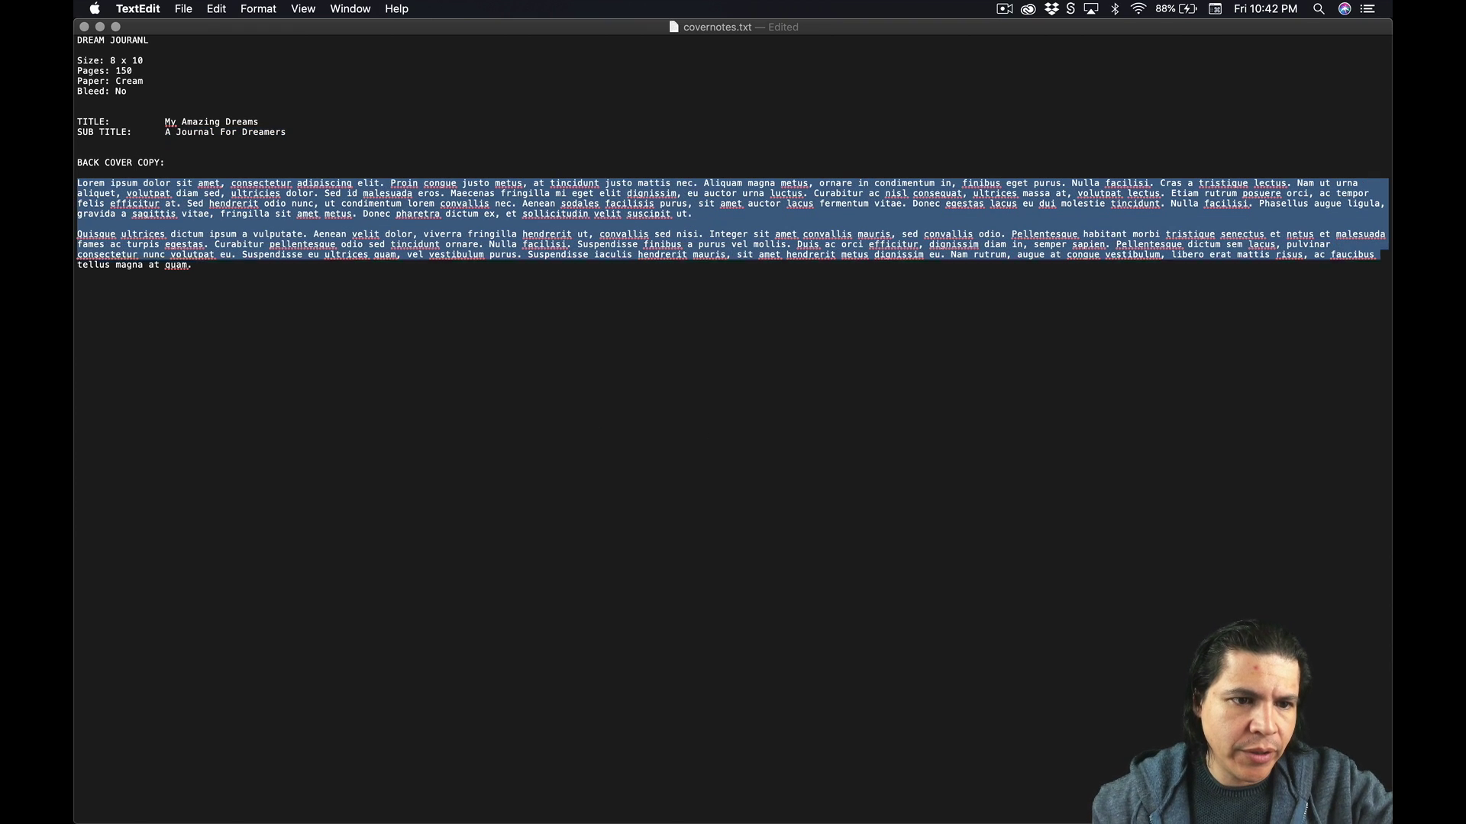
{"action": "key", "text": "super+Tab"}
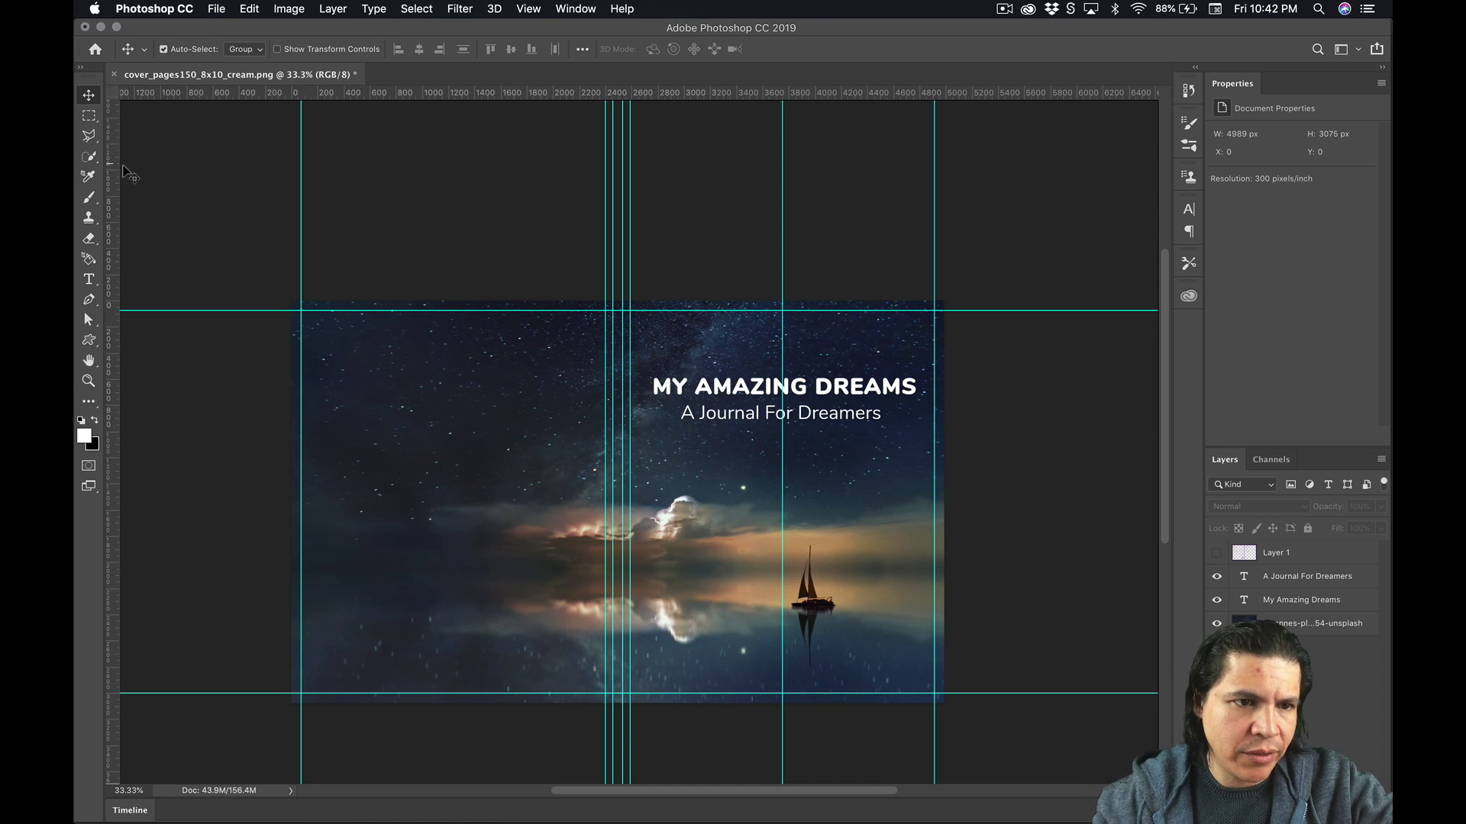
{"action": "left_click", "coordinate": [88, 279]}
{"action": "left_click_drag", "start_coordinate": [315, 327], "coordinate": [589, 613]}
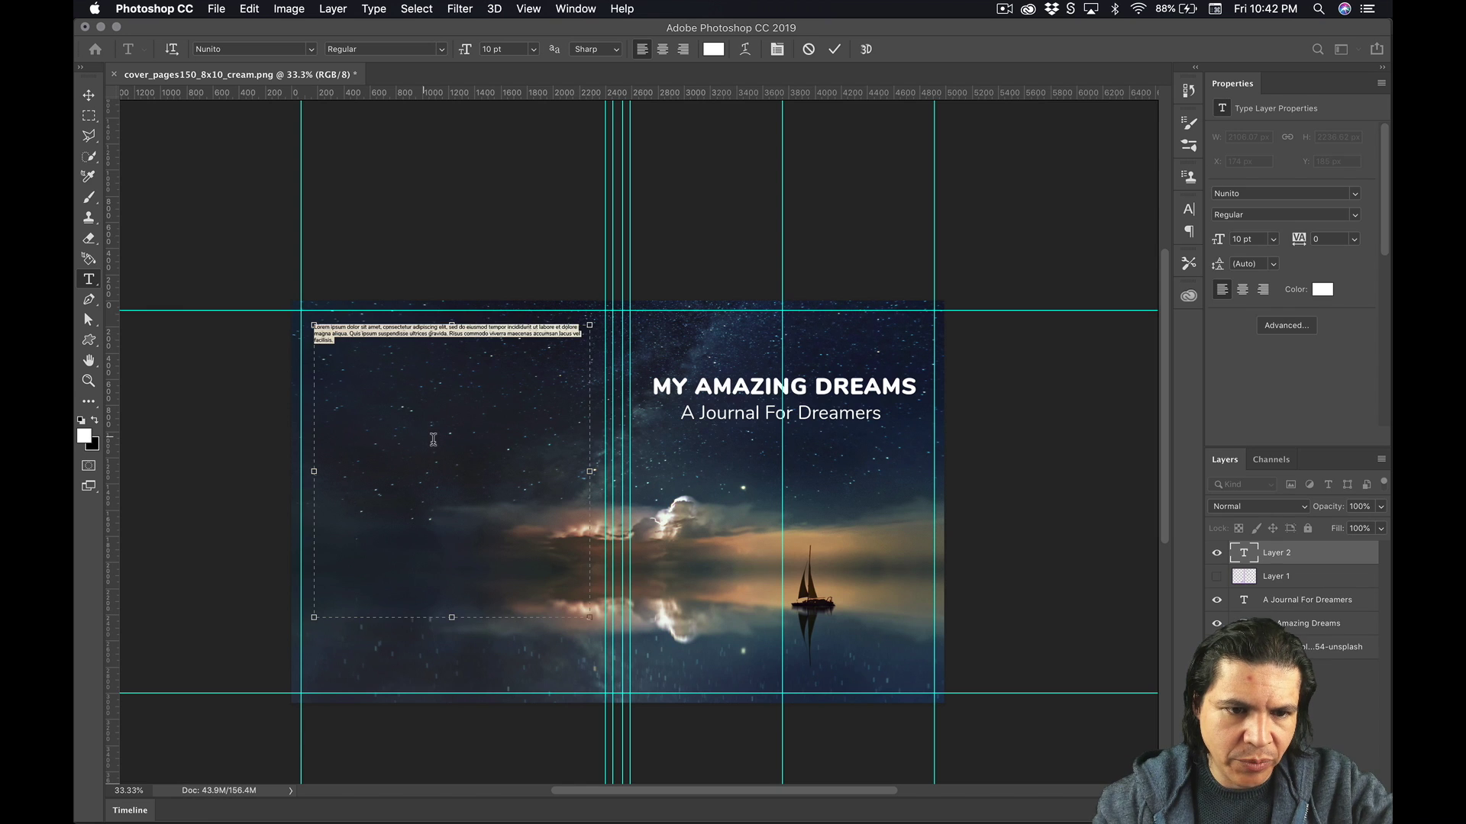
{"action": "key", "text": "super+v"}
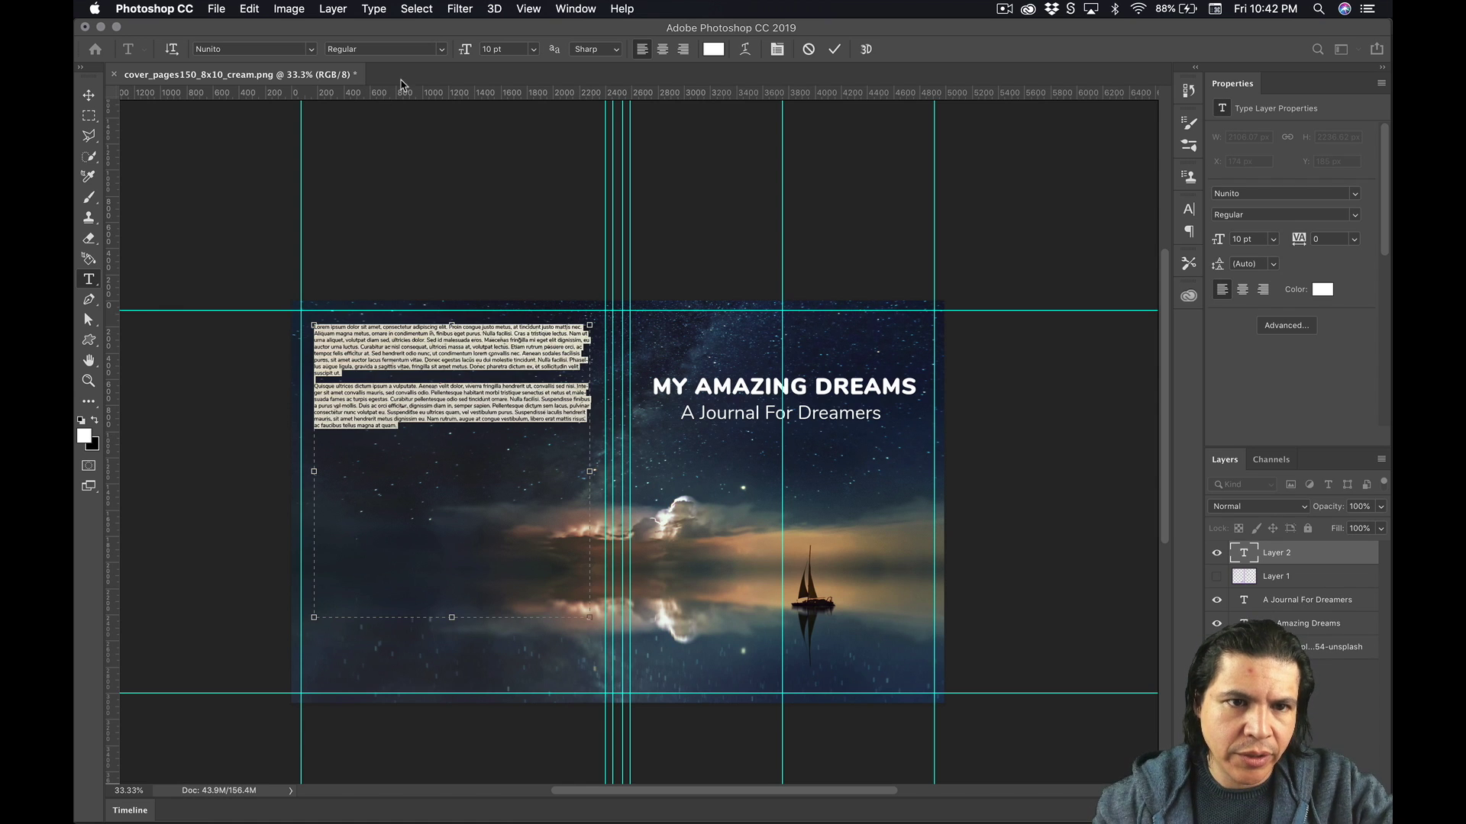
Set the back-cover text to 14 pt and commit it
{"action": "left_click", "coordinate": [532, 52]}
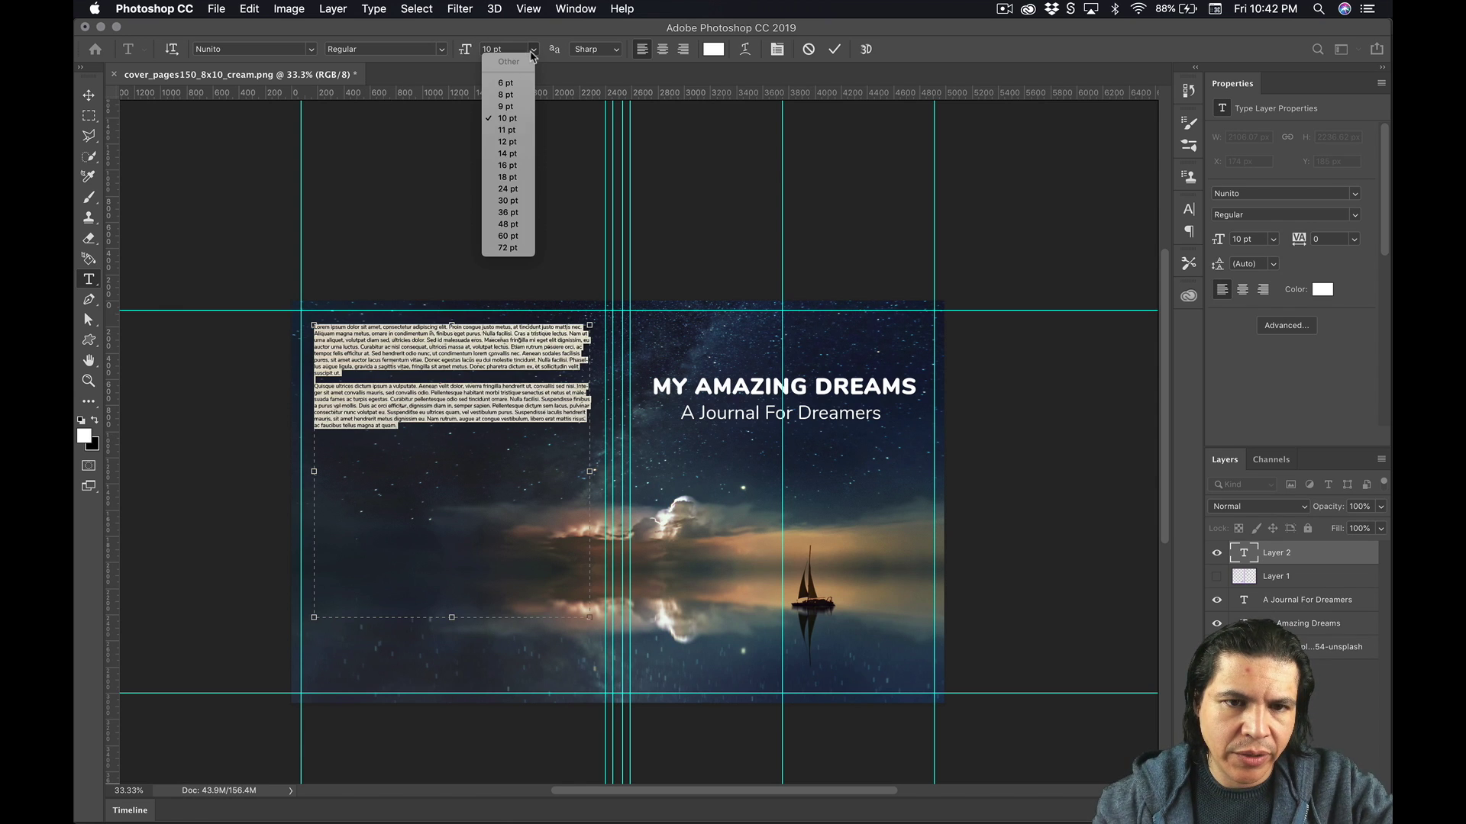
{"action": "left_click", "coordinate": [516, 156]}
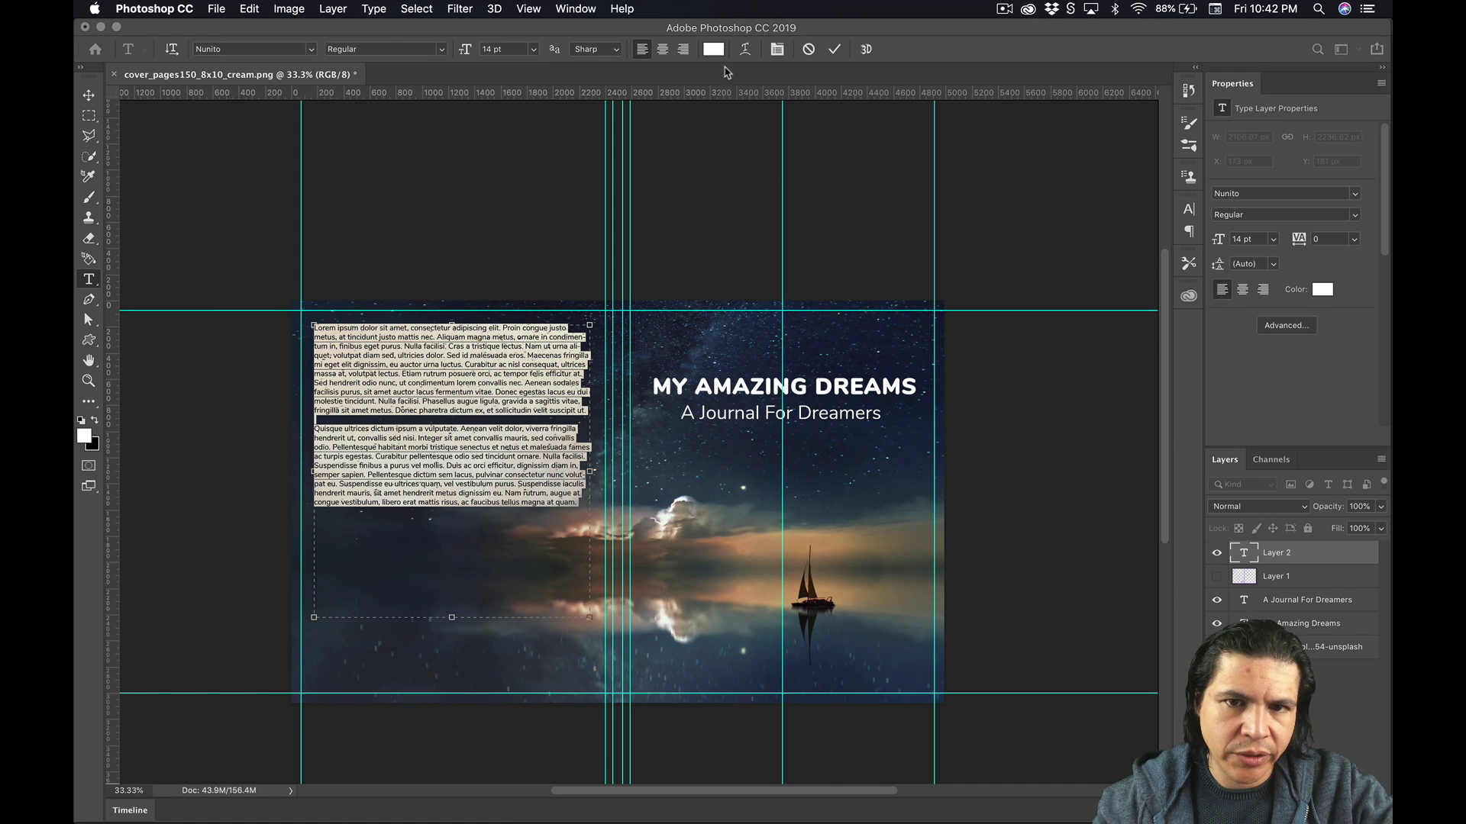
{"action": "left_click", "coordinate": [90, 93]}
{"action": "scroll", "coordinate": [473, 455], "scroll_direction": "down", "scroll_amount": 2}
{"action": "scroll", "coordinate": [473, 454], "scroll_direction": "left", "scroll_amount": 3}
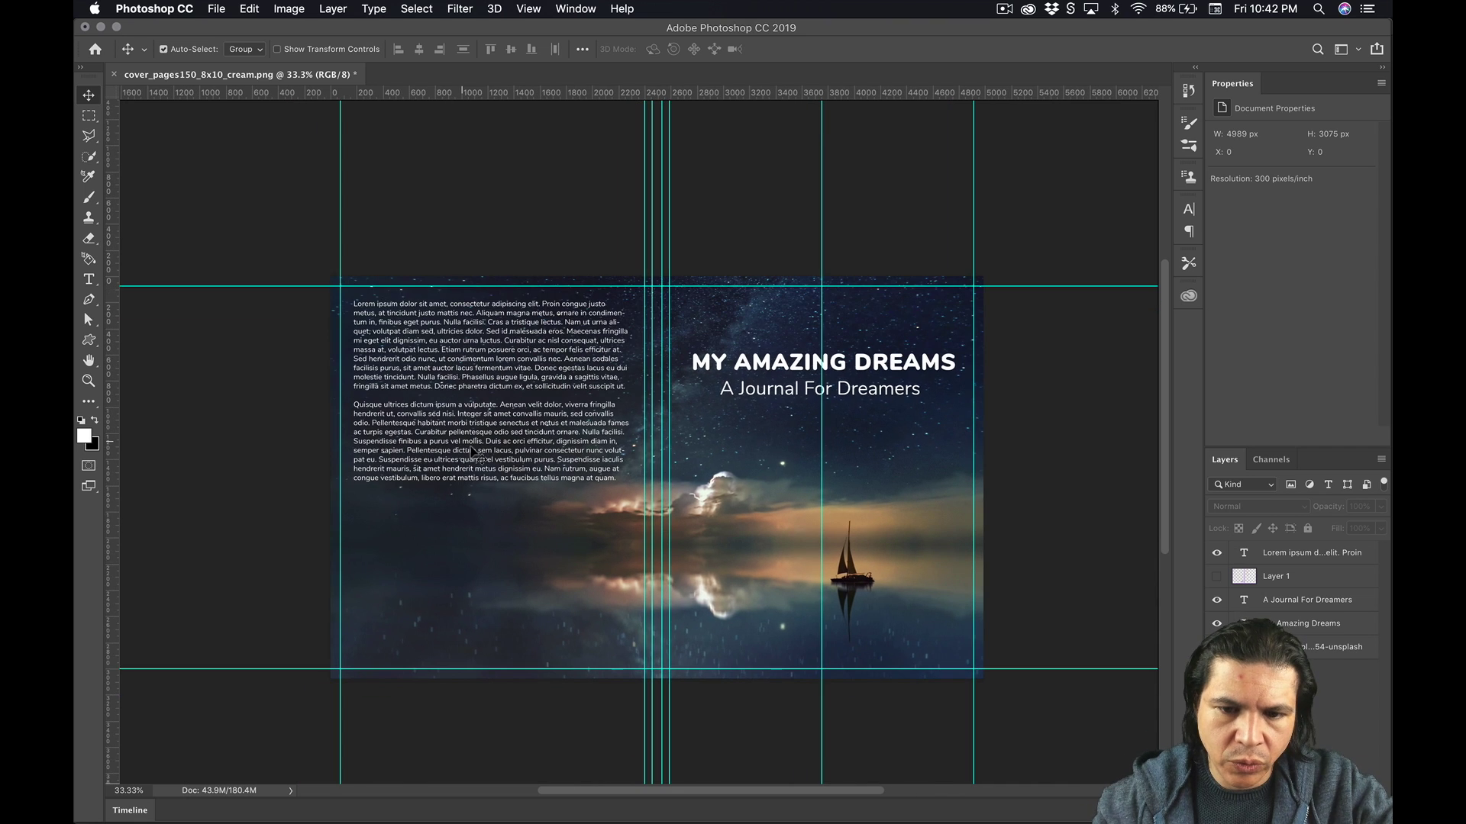
{"action": "scroll", "coordinate": [473, 452], "scroll_direction": "down", "scroll_amount": 2}
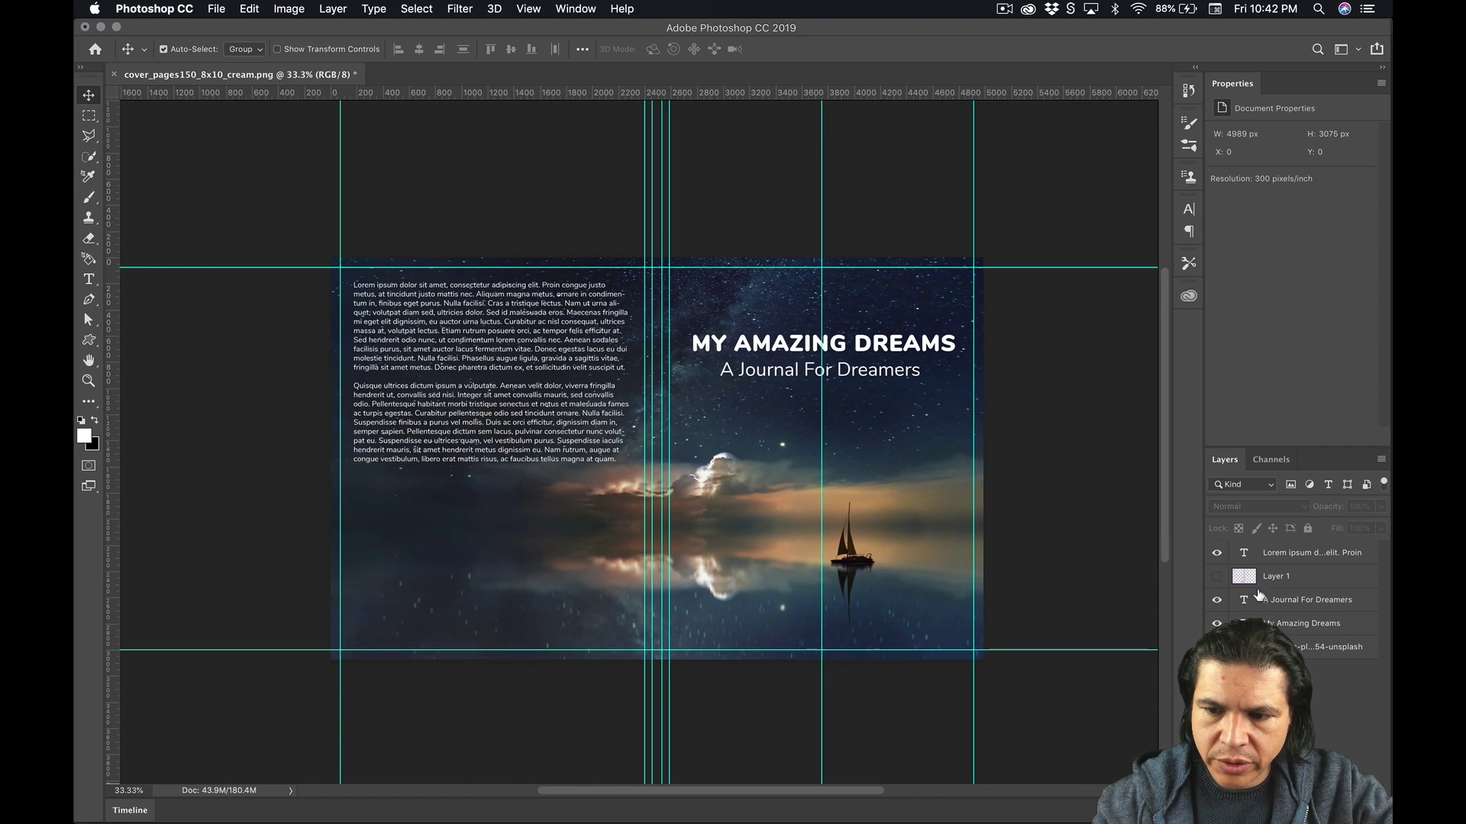
Marquee-select the back cover from its outer edge to the spine
{"action": "left_click", "coordinate": [1216, 576]}
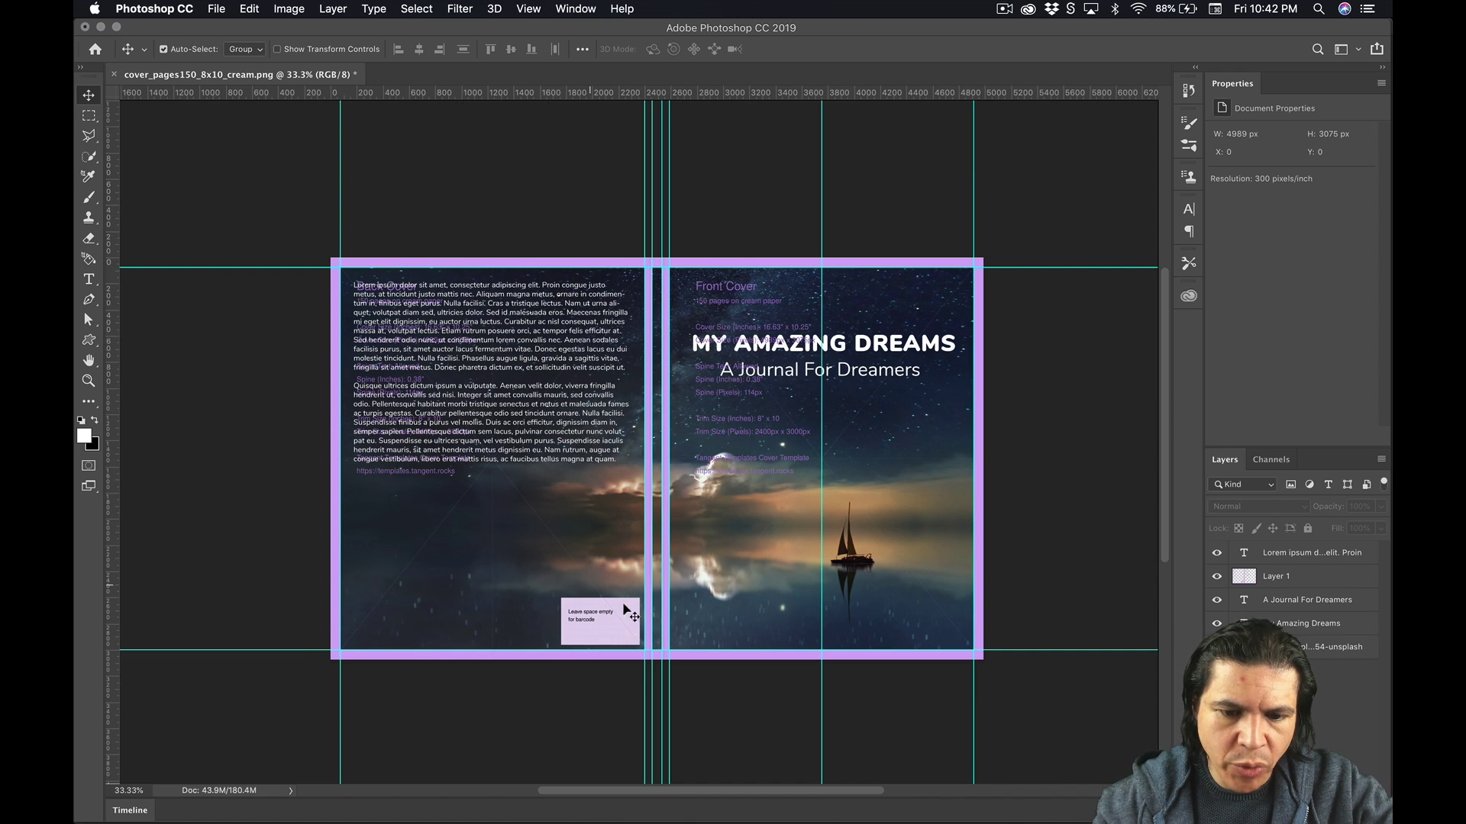
{"action": "left_click", "coordinate": [1217, 576]}
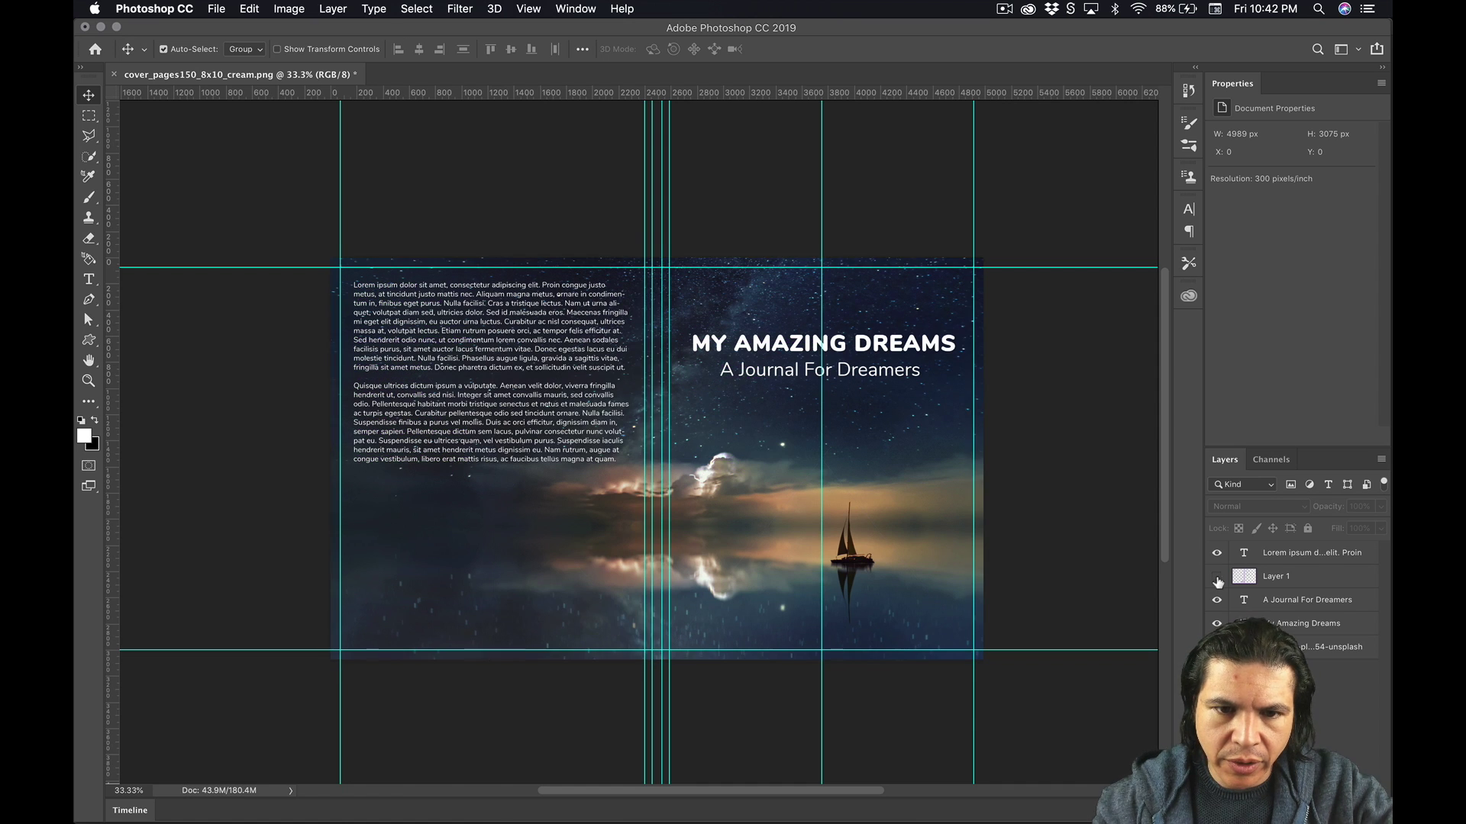
{"action": "left_click", "coordinate": [89, 117]}
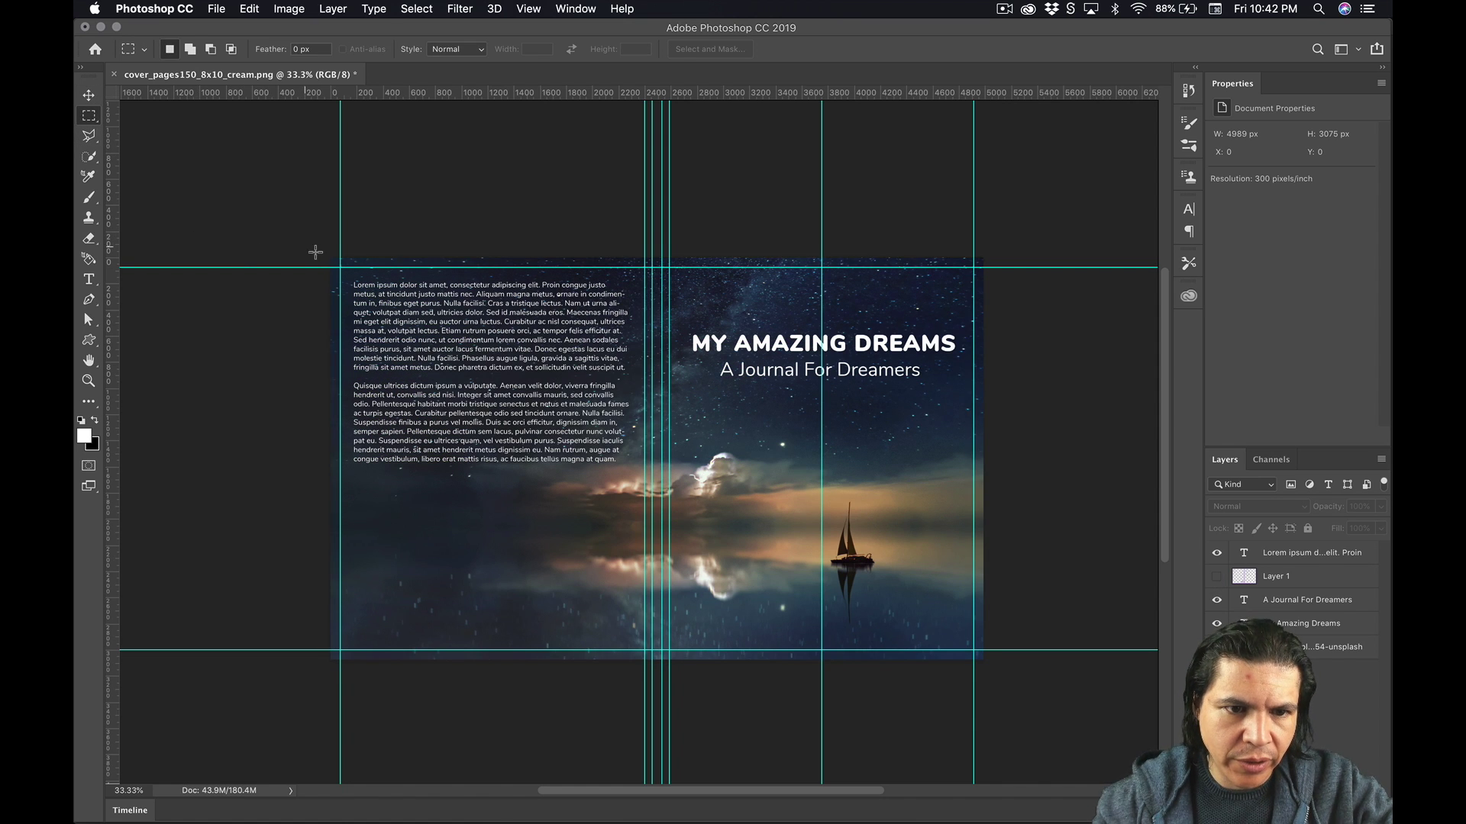
{"action": "left_click_drag", "start_coordinate": [328, 257], "coordinate": [668, 658]}
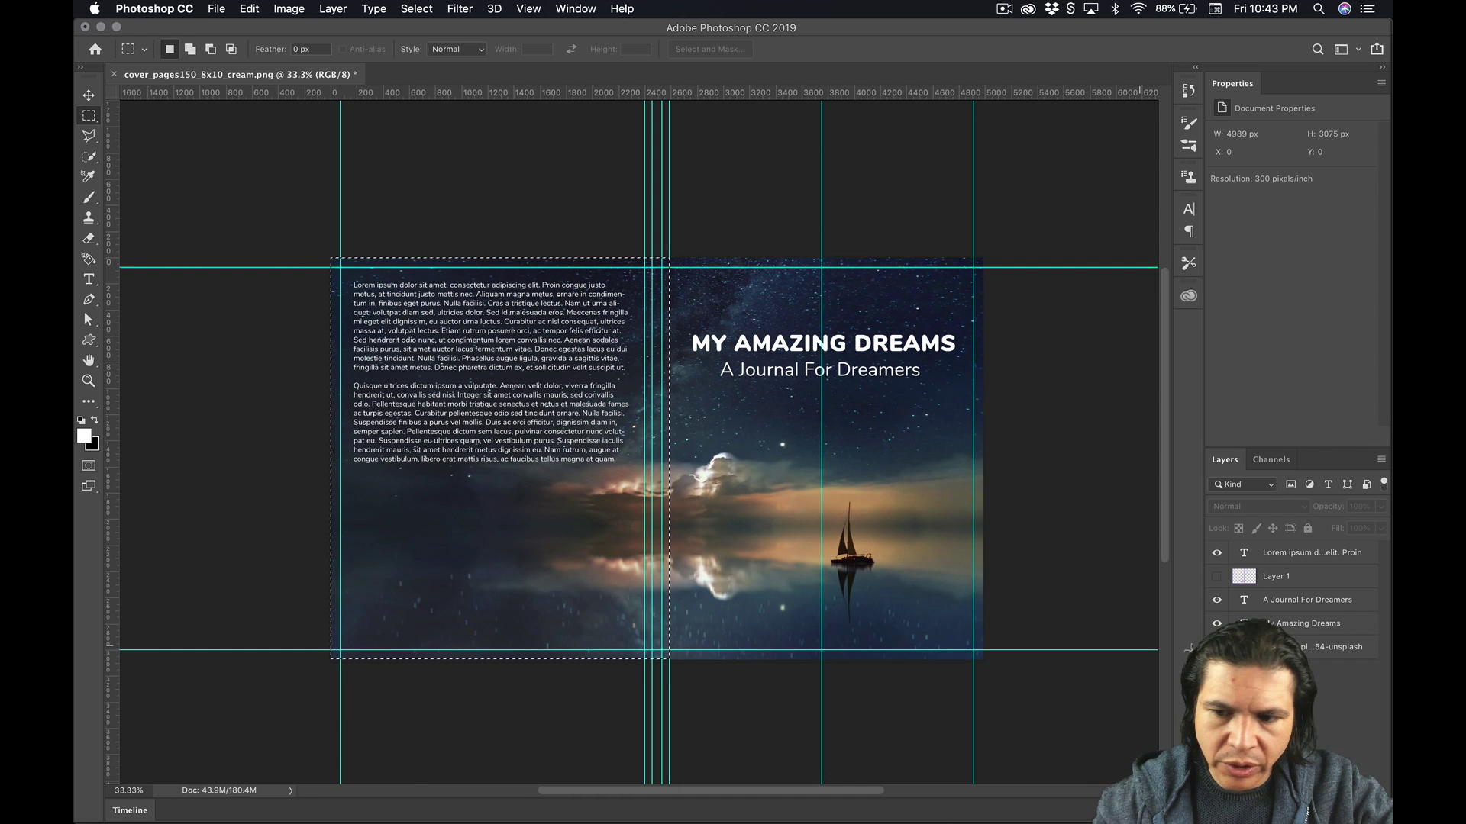
Fill a new layer above the photo with black and lower it to about 51% opacity
{"action": "left_click", "coordinate": [1343, 647]}
{"action": "key", "text": "super+alt+shift+n"}
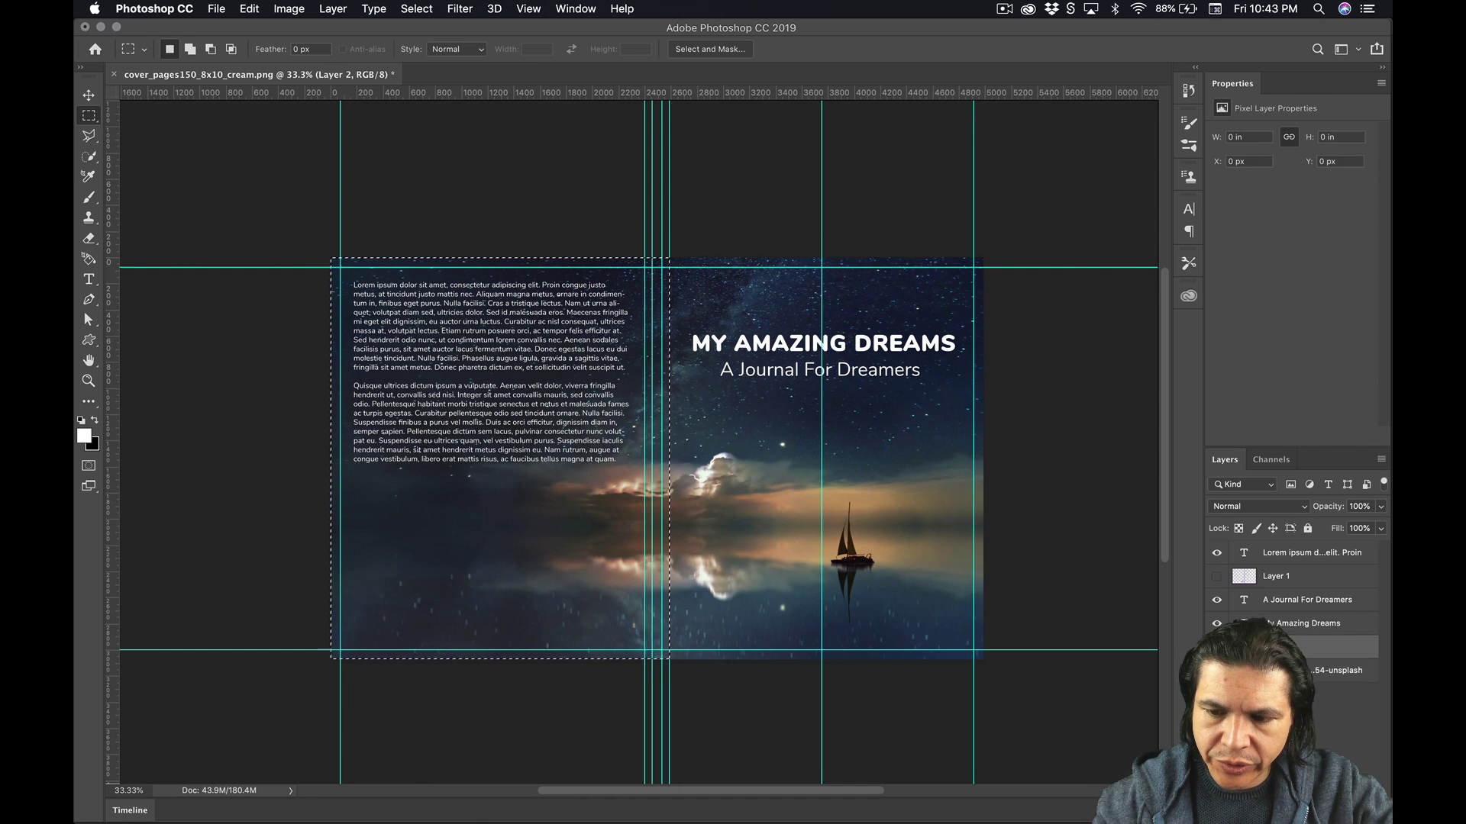
{"action": "key", "text": "super+BackSpace"}
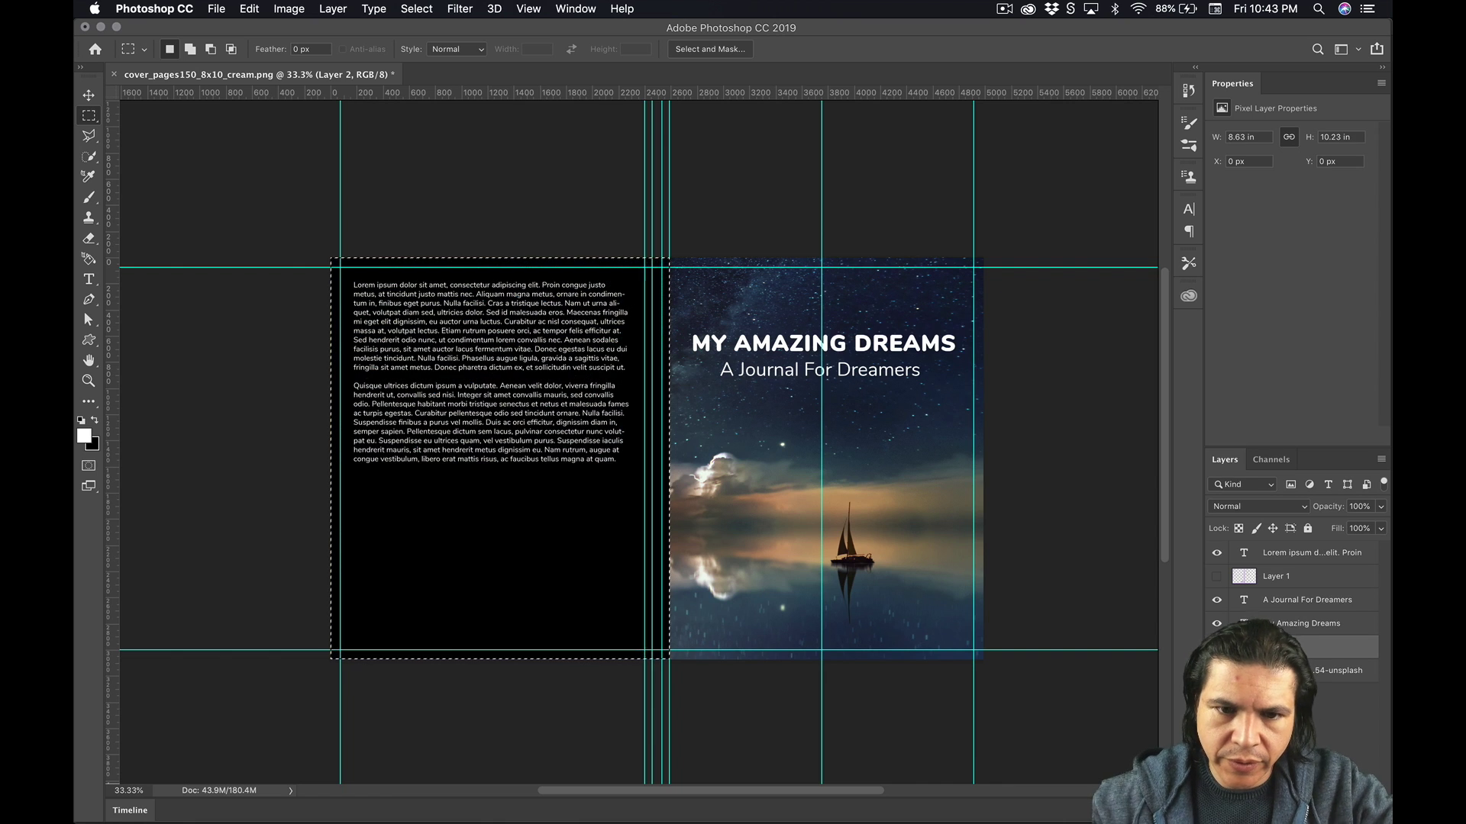
{"action": "left_click", "coordinate": [1381, 529]}
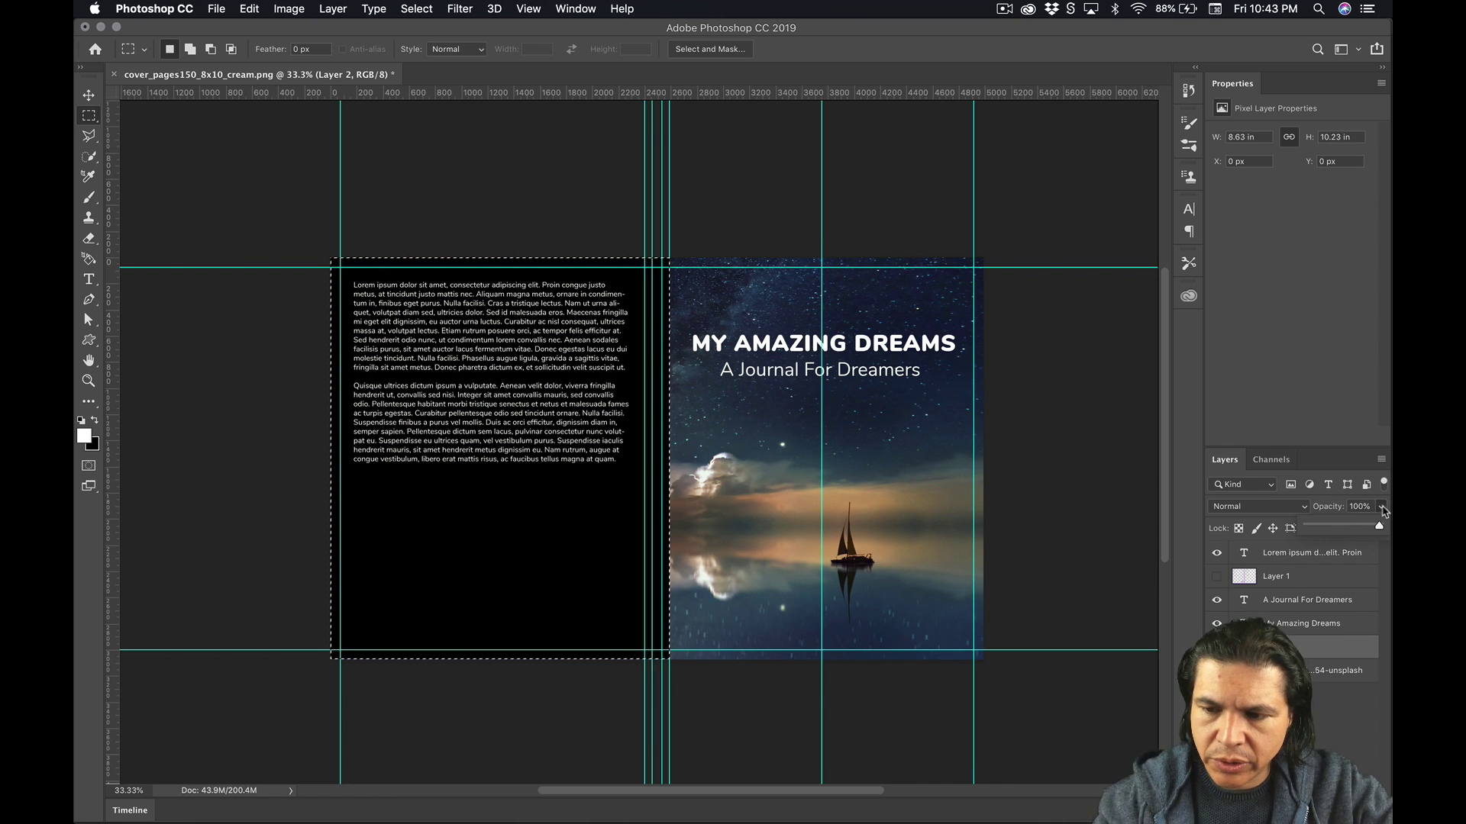
{"action": "left_click_drag", "start_coordinate": [1340, 527], "coordinate": [1344, 528]}
Duplicate the main title and rotate the copy to run vertically
{"action": "key", "text": "super+d"}
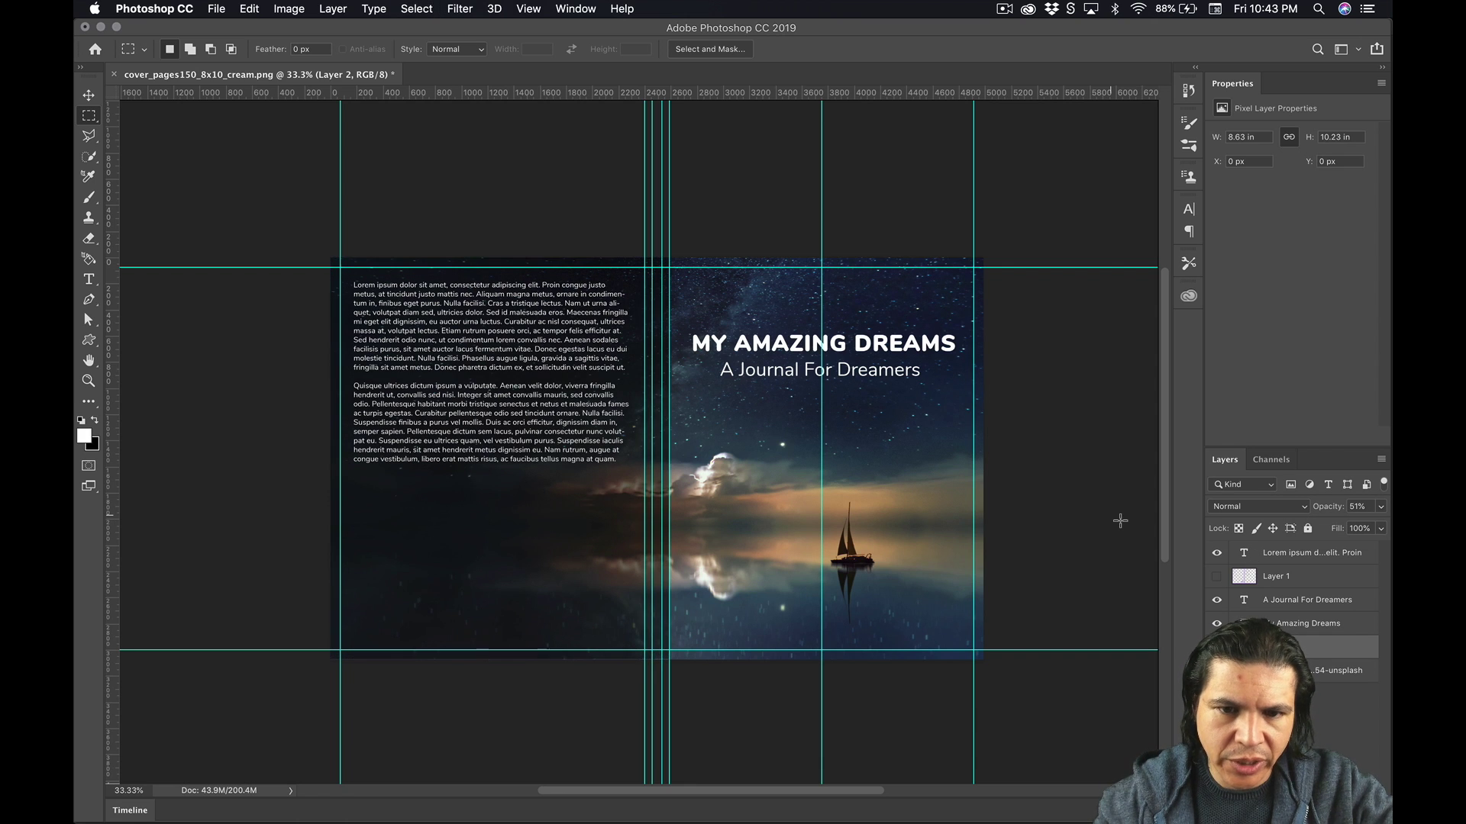
{"action": "key", "text": "v"}
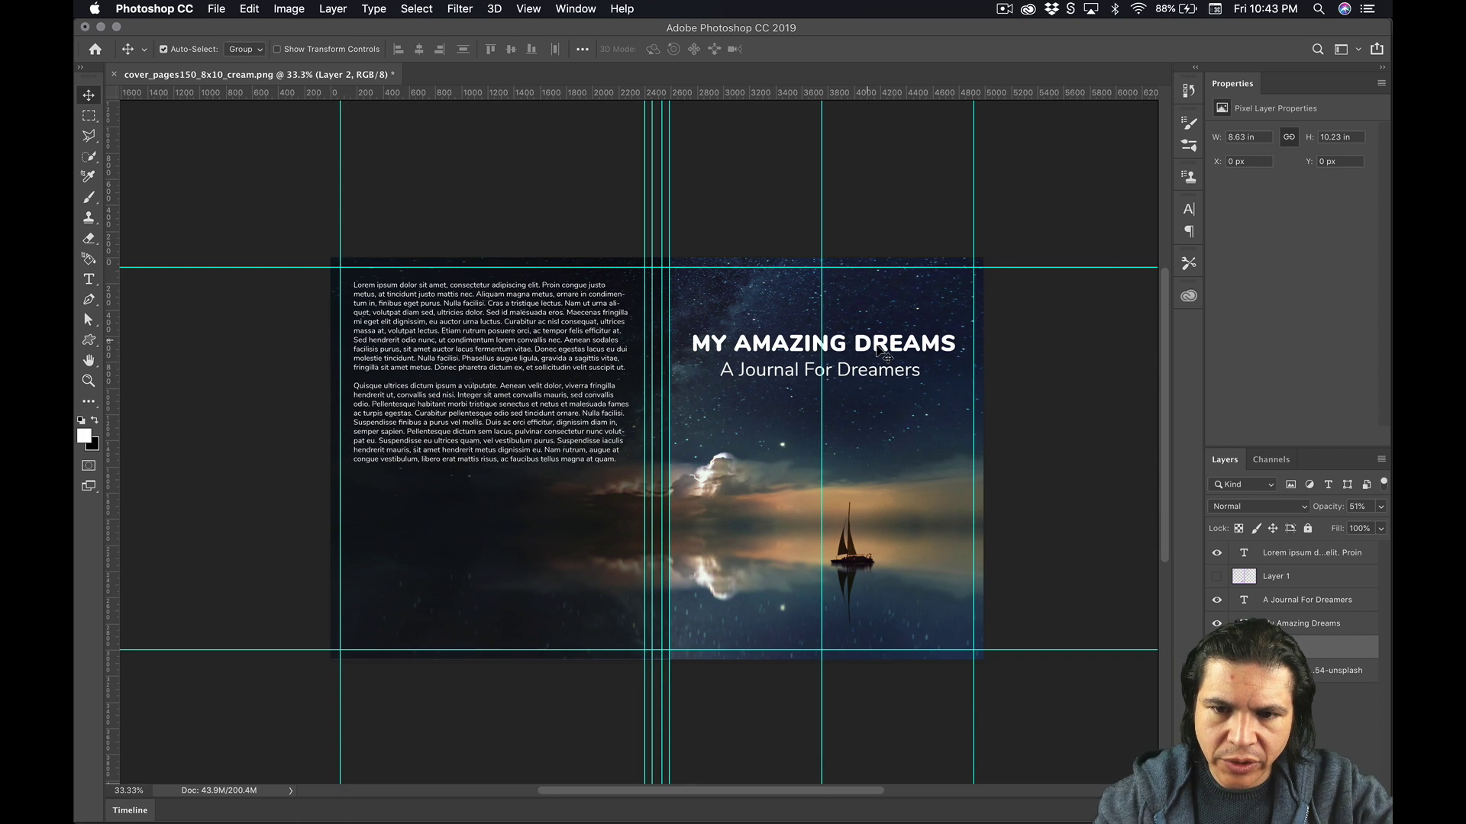
{"action": "left_click_drag", "start_coordinate": [879, 352], "coordinate": [876, 469]}
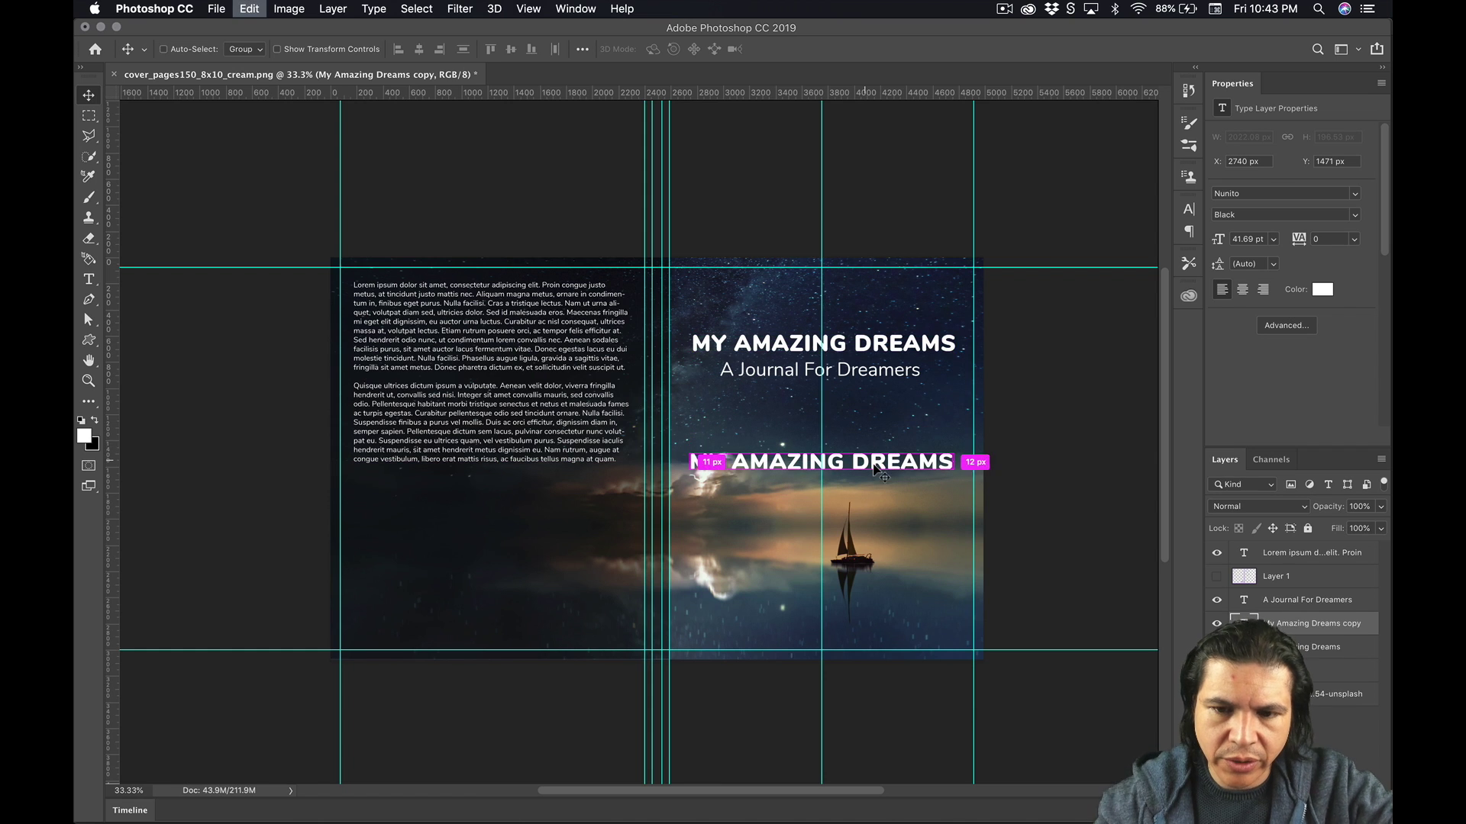
{"action": "key", "text": "super+t"}
{"action": "left_click_drag", "start_coordinate": [981, 396], "coordinate": [799, 369]}
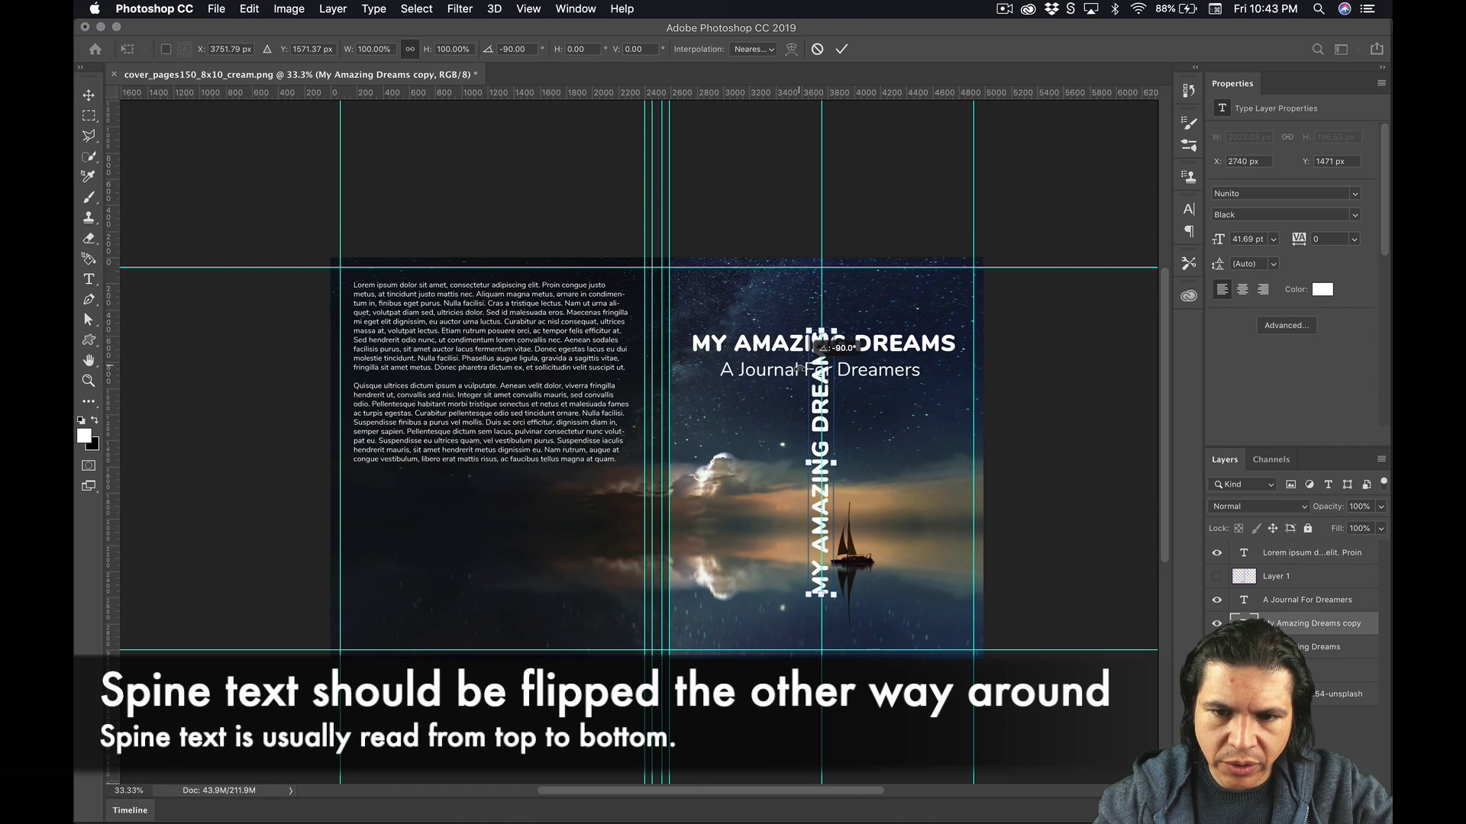
{"action": "key", "text": "Return"}
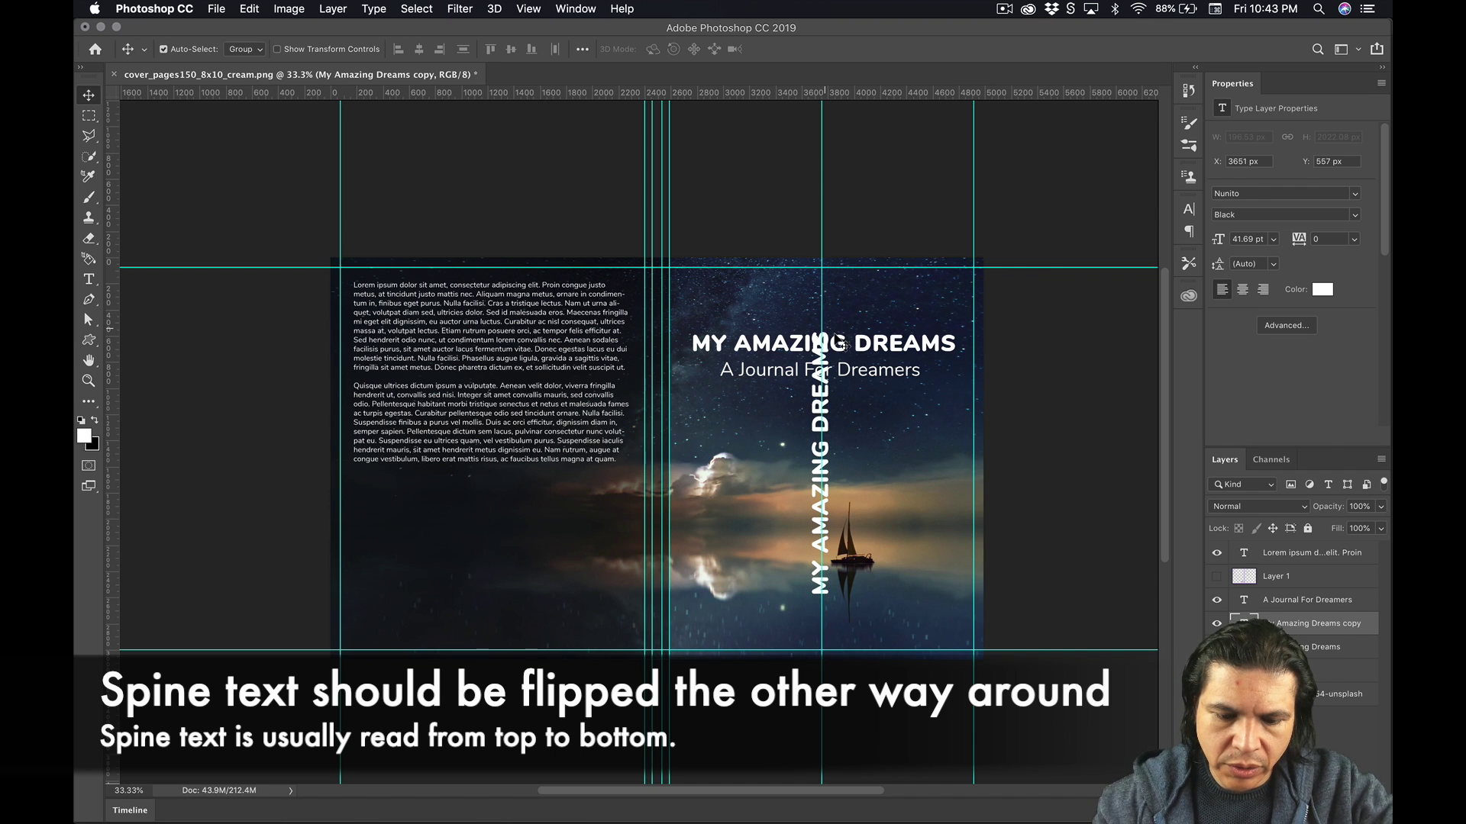
Shrink the vertical title to about half size and fit it onto the spine
{"action": "key", "text": "super+t"}
{"action": "left_click_drag", "start_coordinate": [835, 325], "coordinate": [773, 462]}
{"action": "key", "text": "Return"}
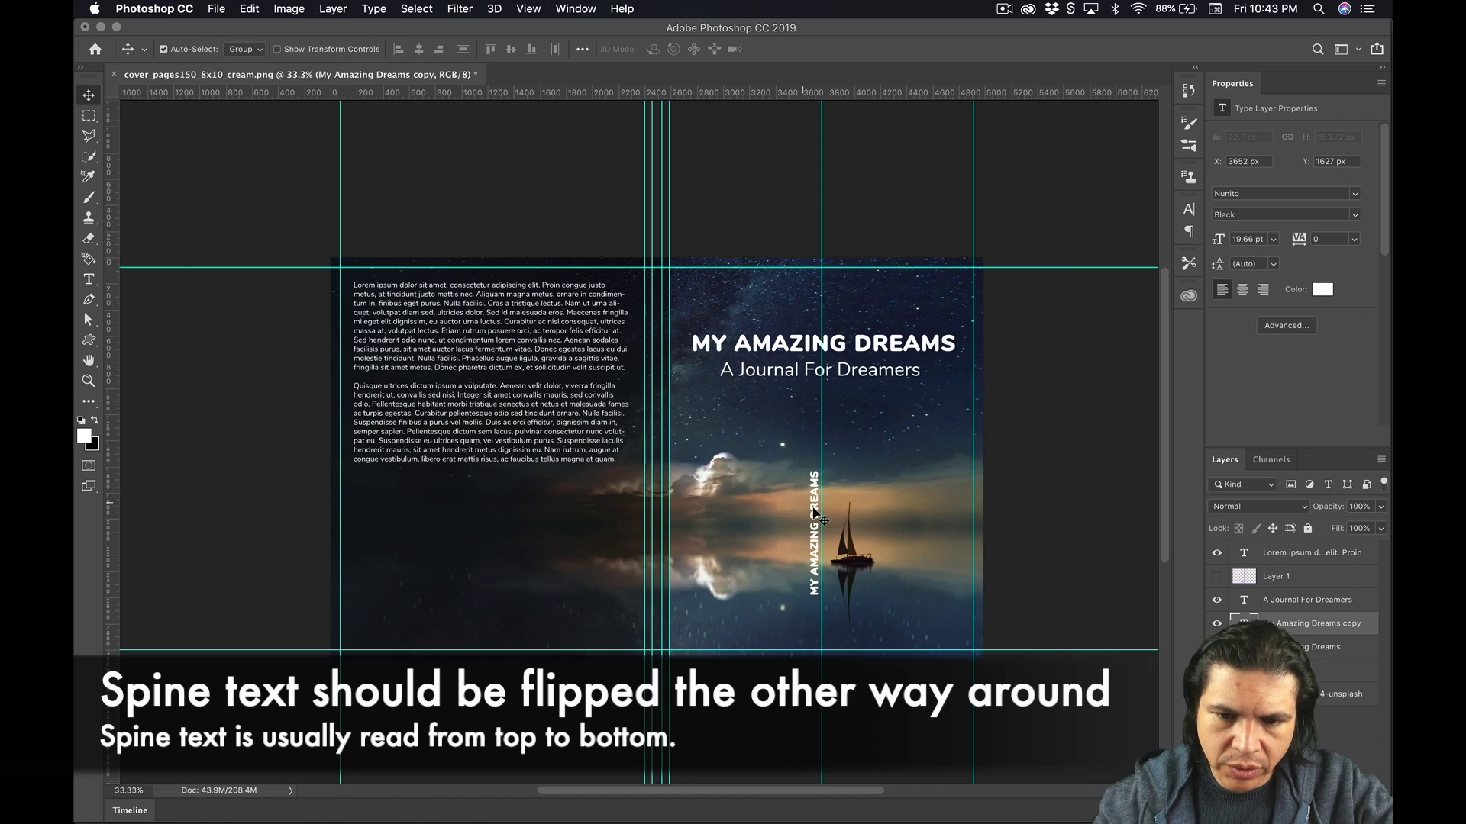
{"action": "left_click_drag", "start_coordinate": [814, 514], "coordinate": [655, 457]}
{"action": "key", "text": "z"}
{"action": "left_click", "coordinate": [655, 457]}
{"action": "key", "text": "super+t"}
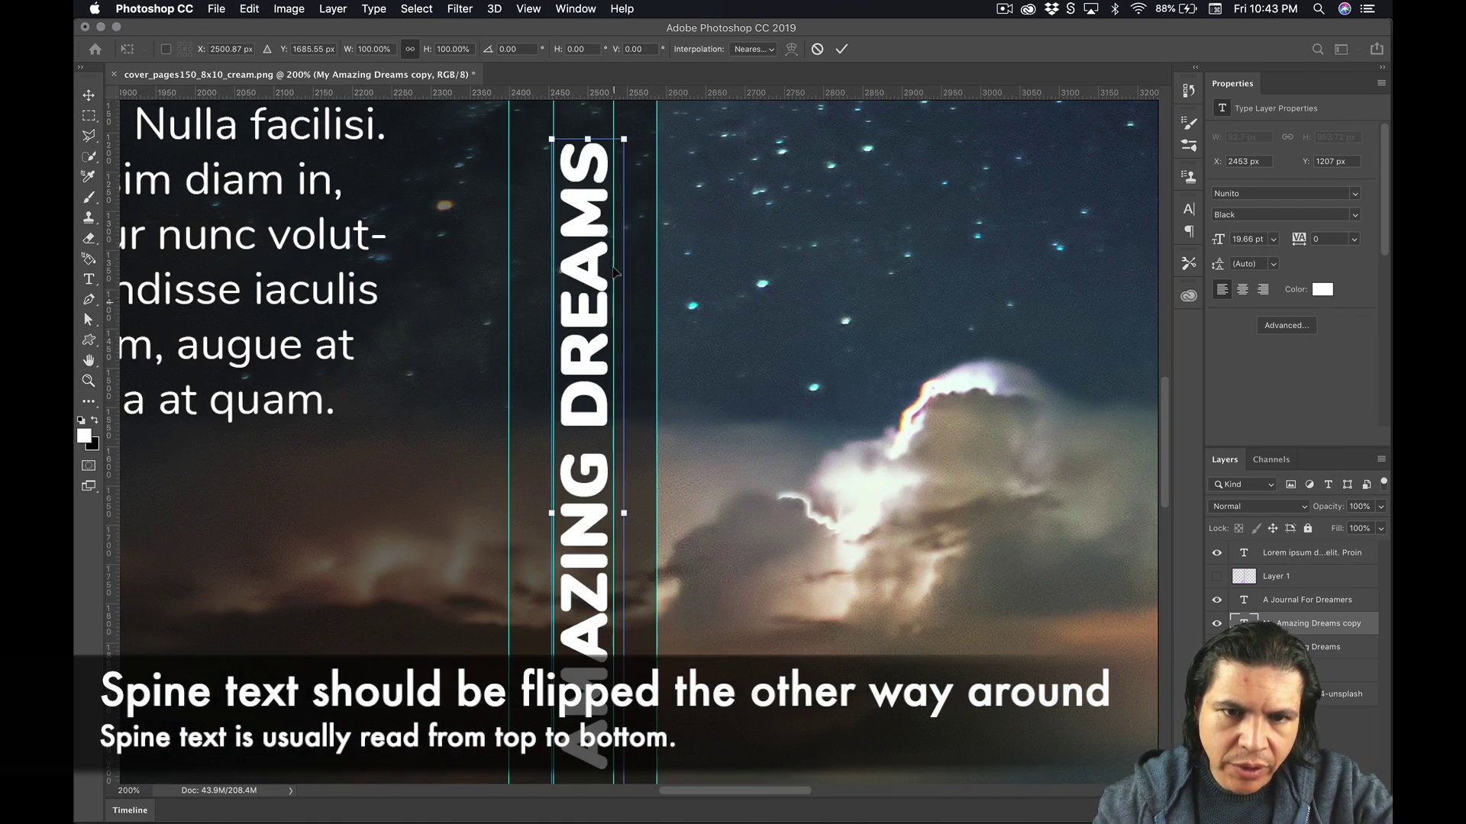
{"action": "left_click_drag", "start_coordinate": [624, 139], "coordinate": [609, 178]}
{"action": "scroll", "coordinate": [611, 183], "scroll_direction": "down", "scroll_amount": 2}
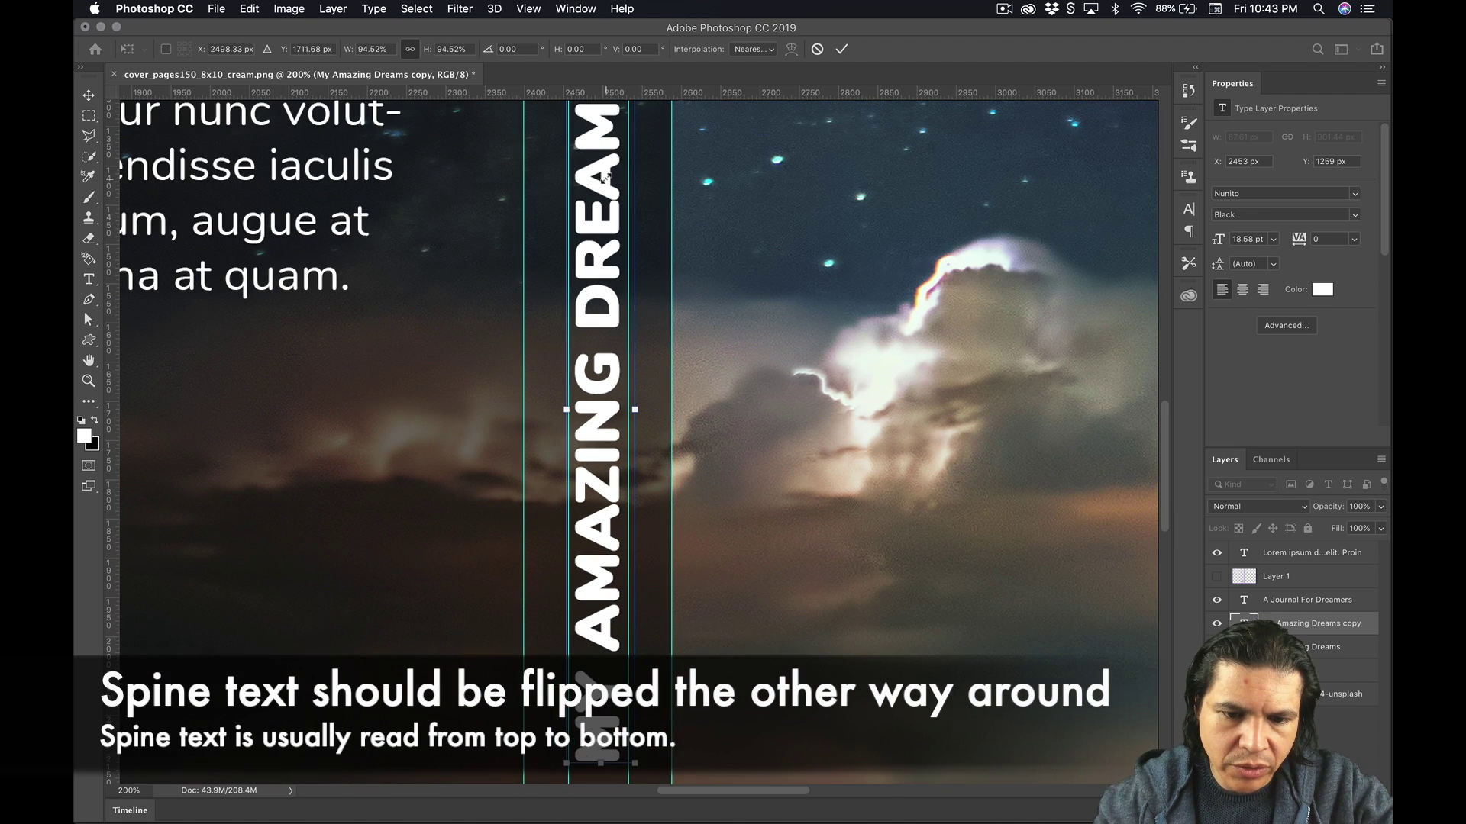
{"action": "key", "text": "Return"}
{"action": "key", "text": "Right"}
{"action": "key", "text": "Right"}
{"action": "key", "text": "Right"}
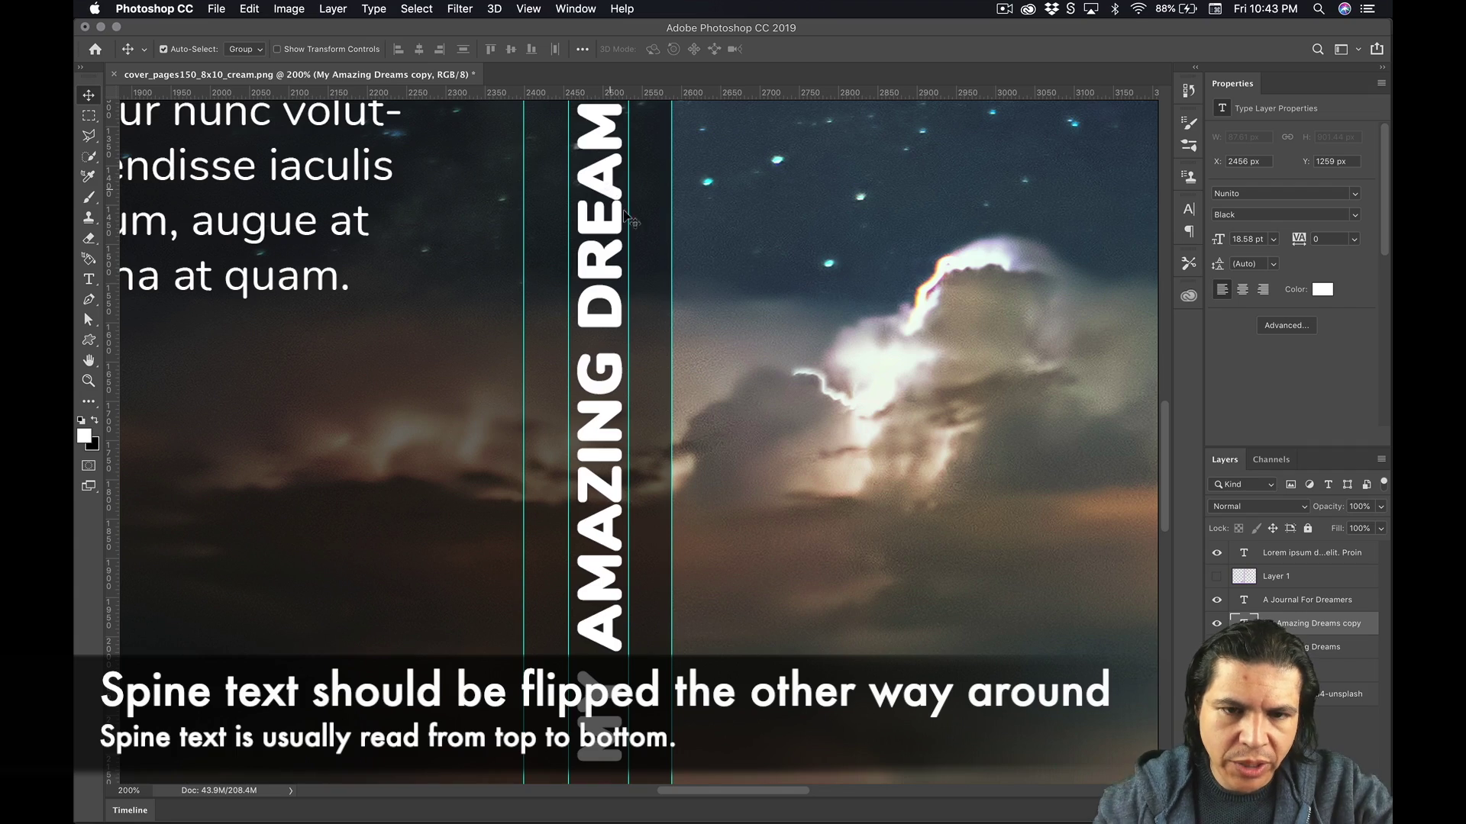
Zoom out to the whole cover and toggle the spine title's visibility to compare
{"action": "key", "text": "z"}
{"action": "left_click", "coordinate": [653, 298]}
{"action": "left_click", "coordinate": [655, 298], "text": "alt"}
{"action": "left_click", "coordinate": [655, 297], "text": "alt"}
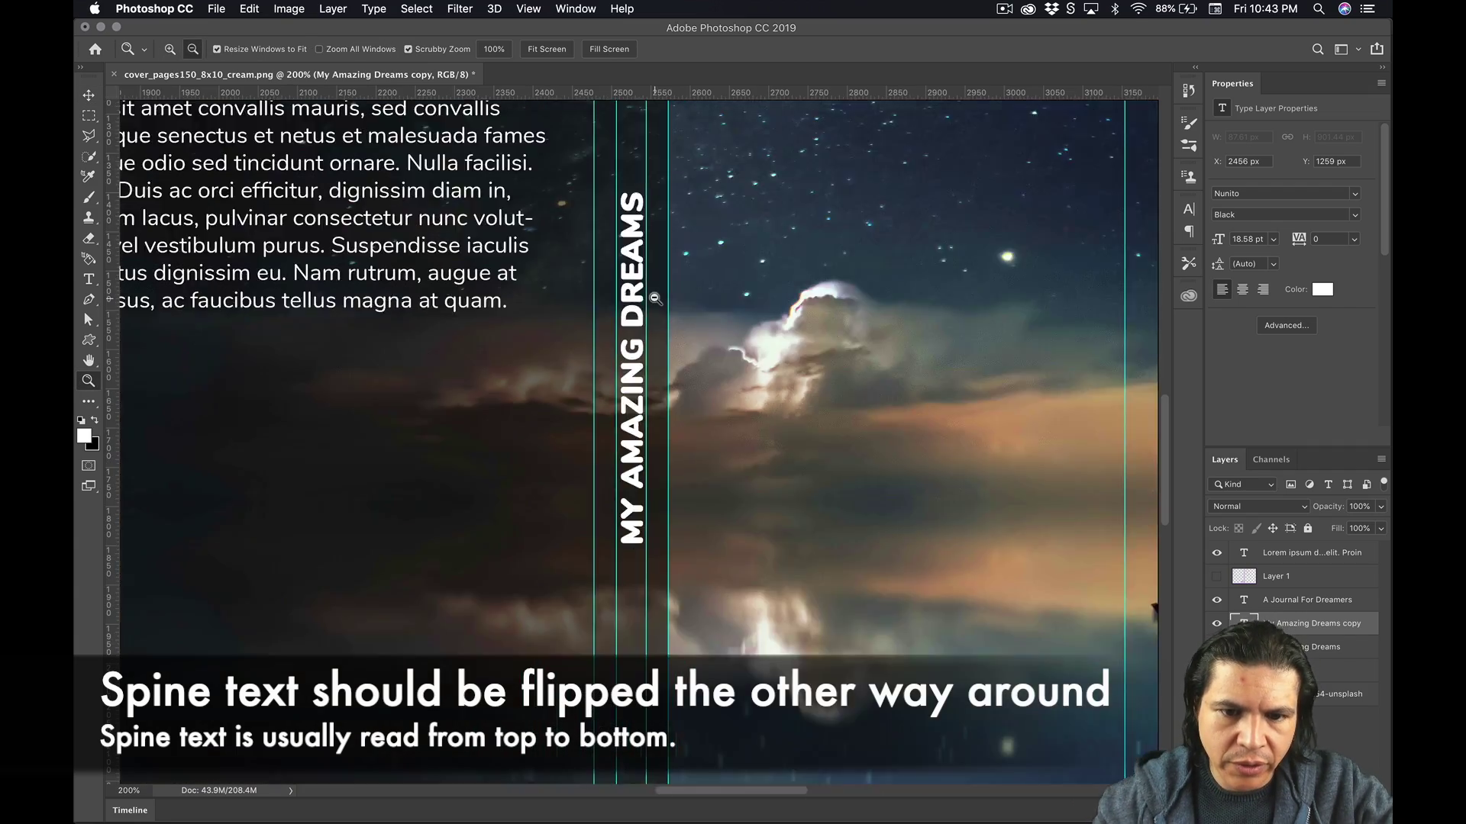
{"action": "left_click", "coordinate": [655, 298], "text": "alt"}
{"action": "left_click", "coordinate": [655, 298], "text": "alt"}
{"action": "left_click", "coordinate": [655, 297], "text": "alt"}
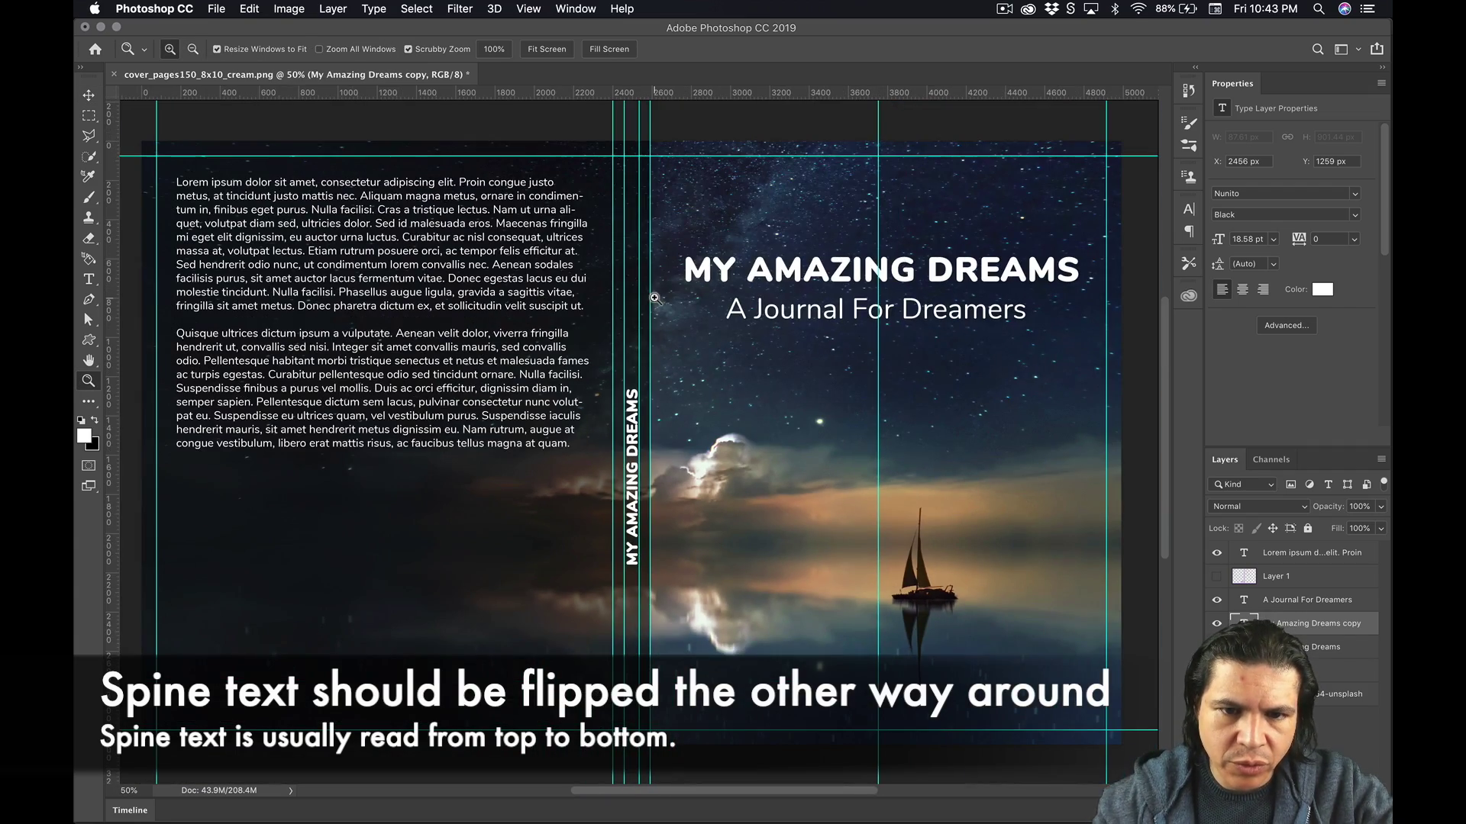
{"action": "left_click", "coordinate": [1216, 623]}
{"action": "left_click", "coordinate": [1217, 623]}
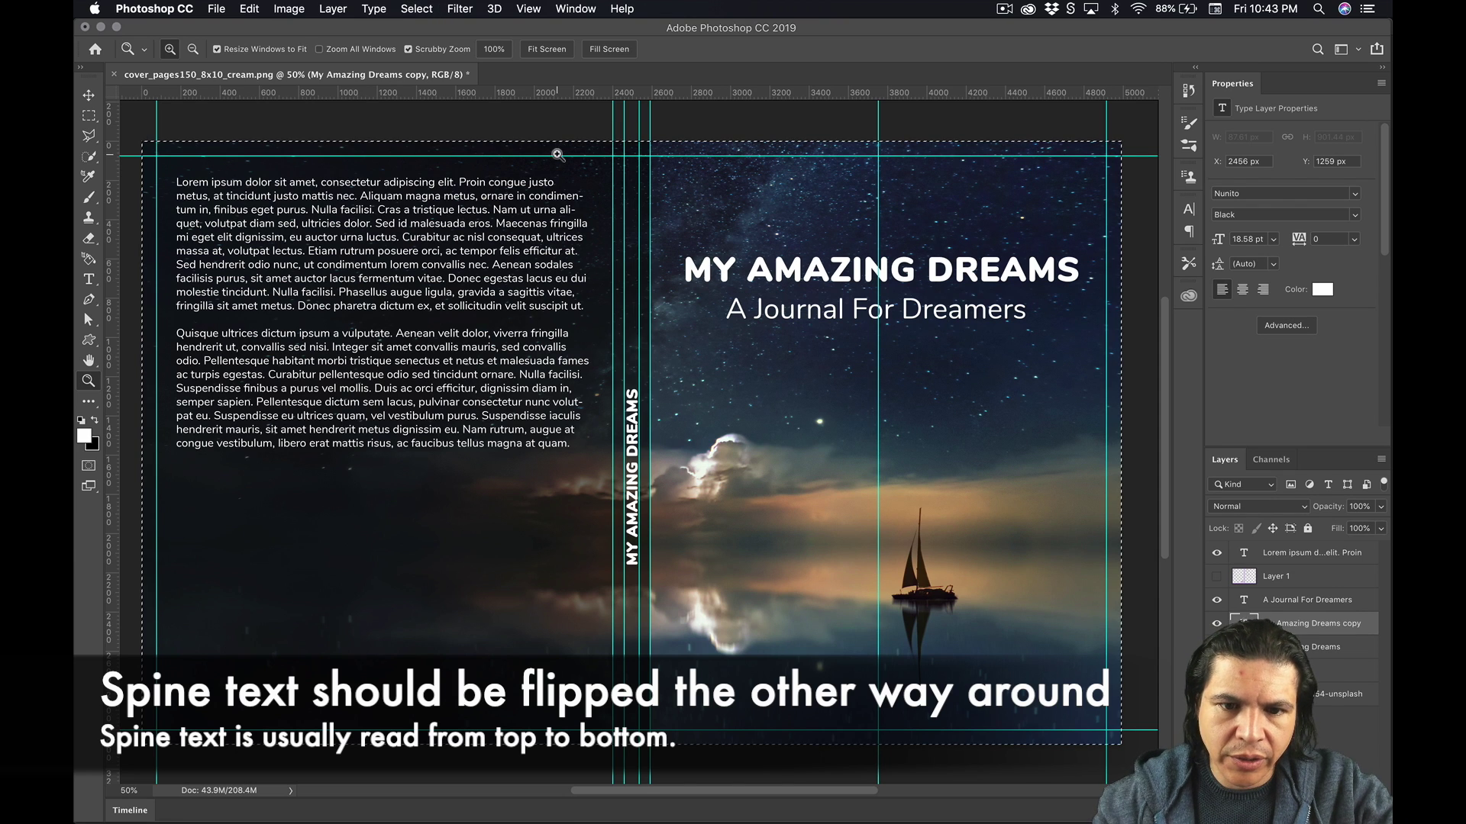
Align the spine title's vertical and horizontal centres to the spine selection, then deselect
{"action": "key", "text": "v"}
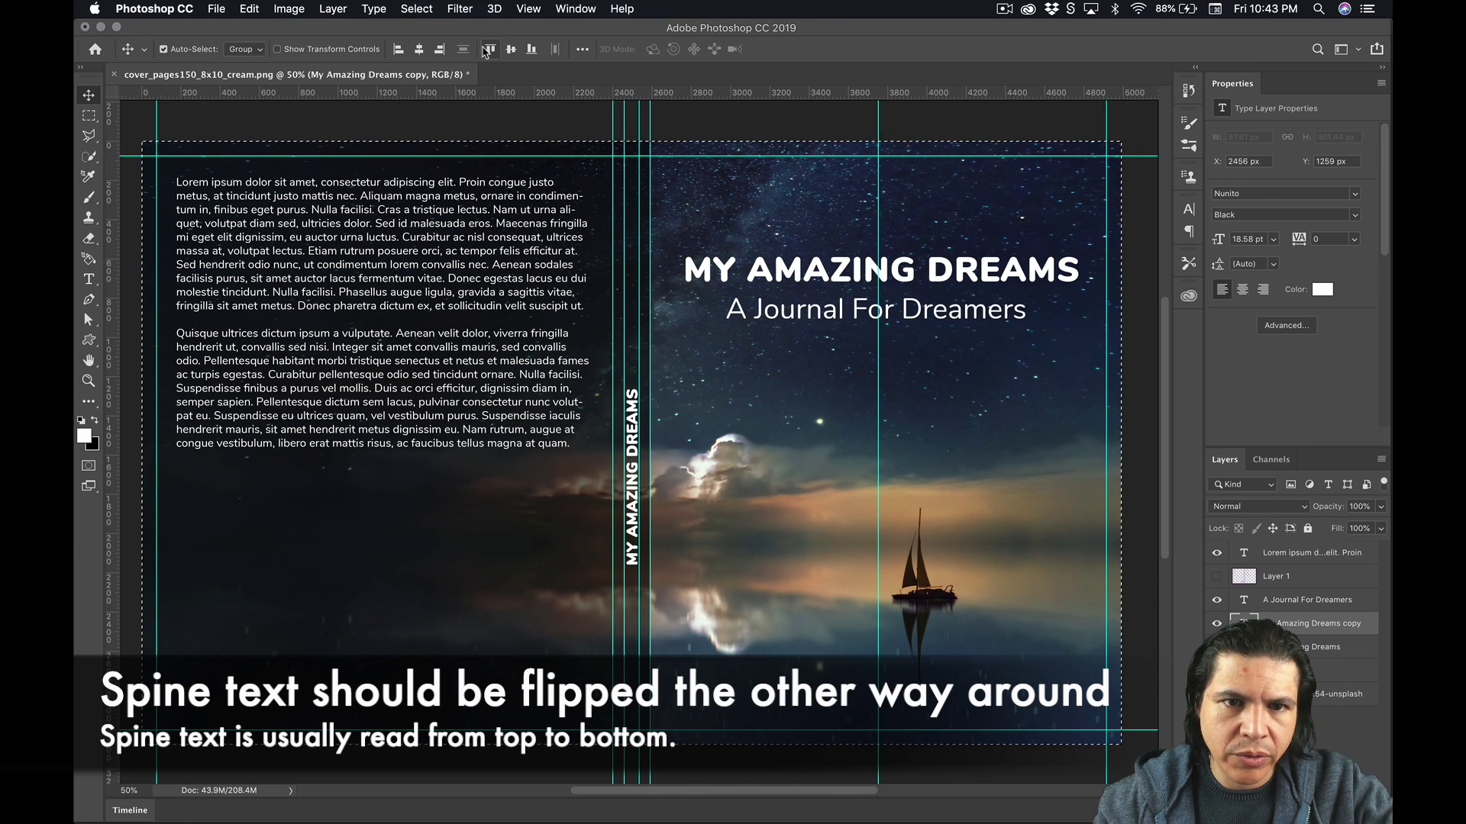
{"action": "left_click", "coordinate": [511, 48]}
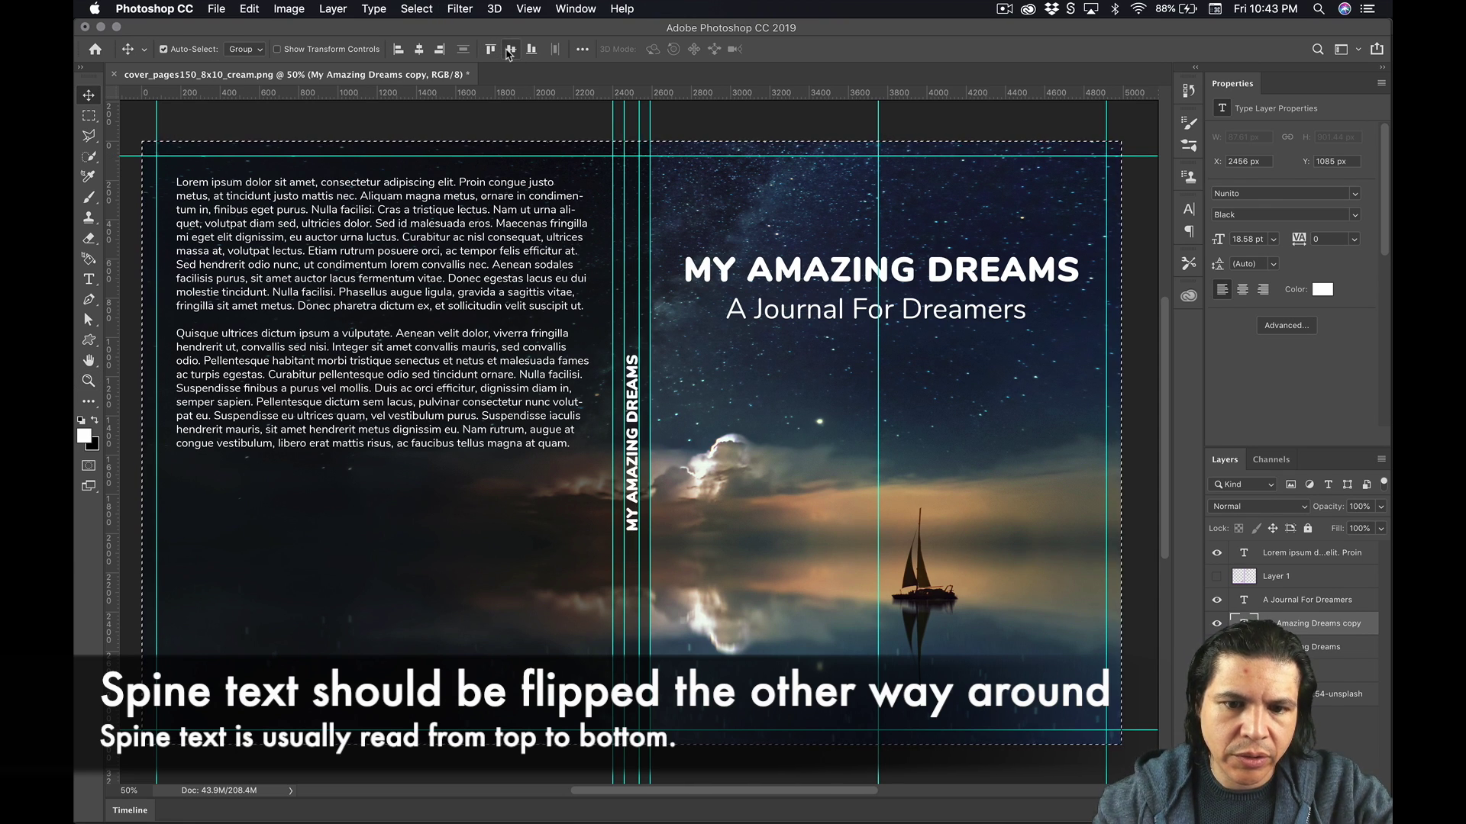
{"action": "left_click", "coordinate": [415, 50]}
{"action": "key", "text": "ctrl+d"}
Hide the guides and review the whole cover
{"action": "key", "text": "z"}
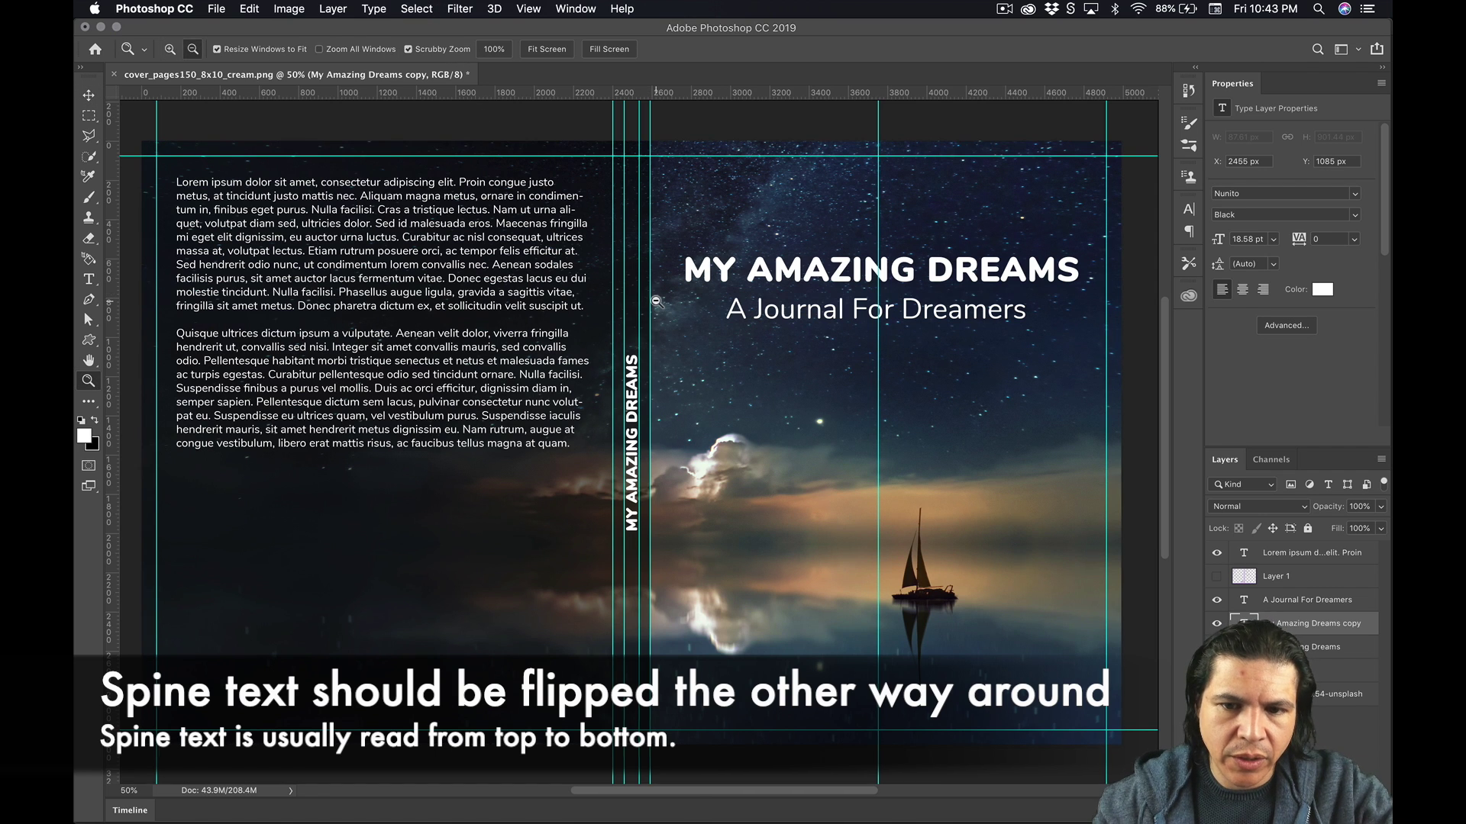
{"action": "left_click", "coordinate": [655, 301], "text": "alt"}
{"action": "key", "text": "super+semicolon"}
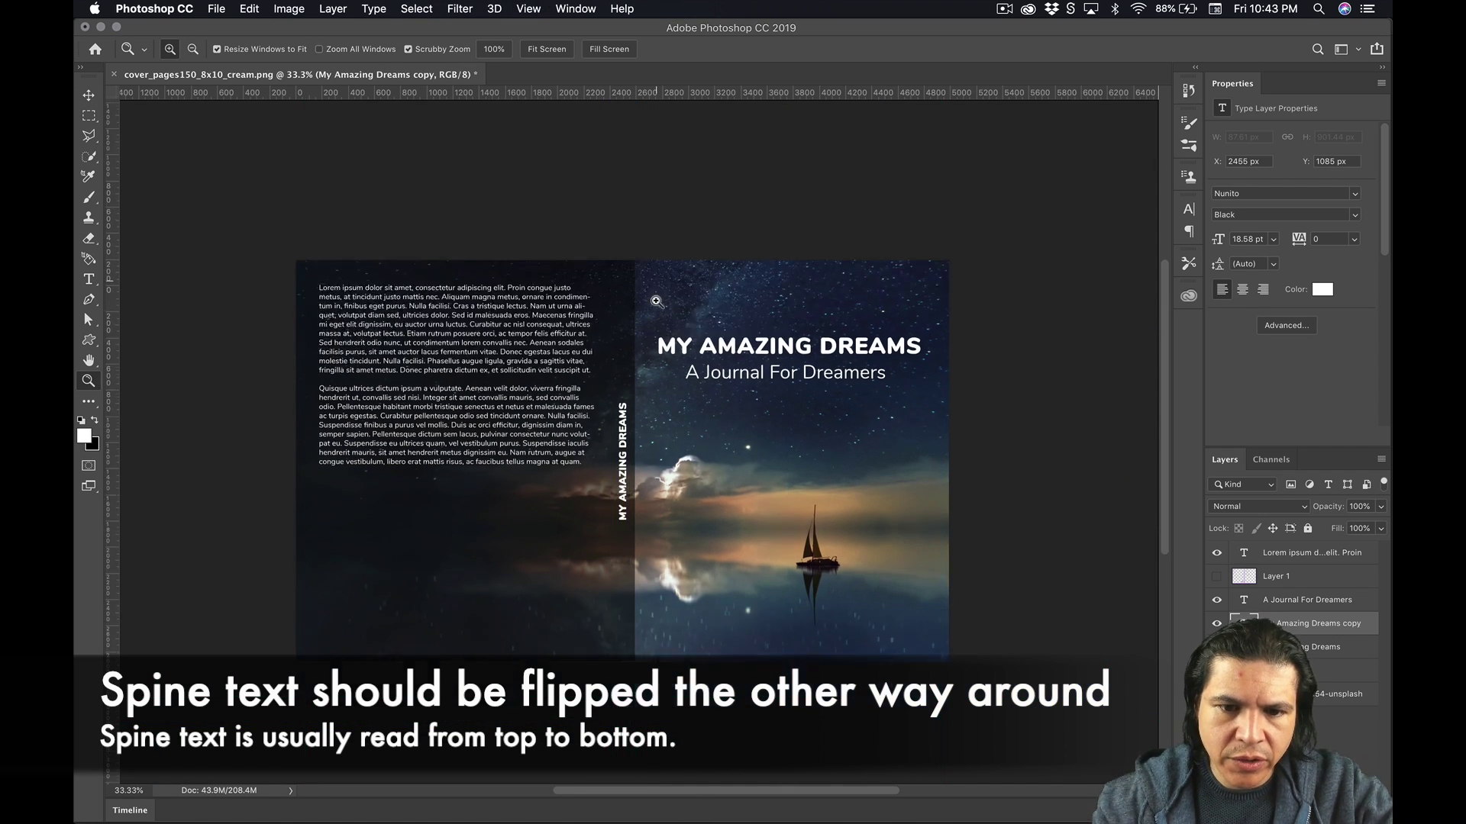
{"action": "scroll", "coordinate": [656, 301], "scroll_direction": "down", "scroll_amount": 2}
{"action": "left_click", "coordinate": [664, 338]}
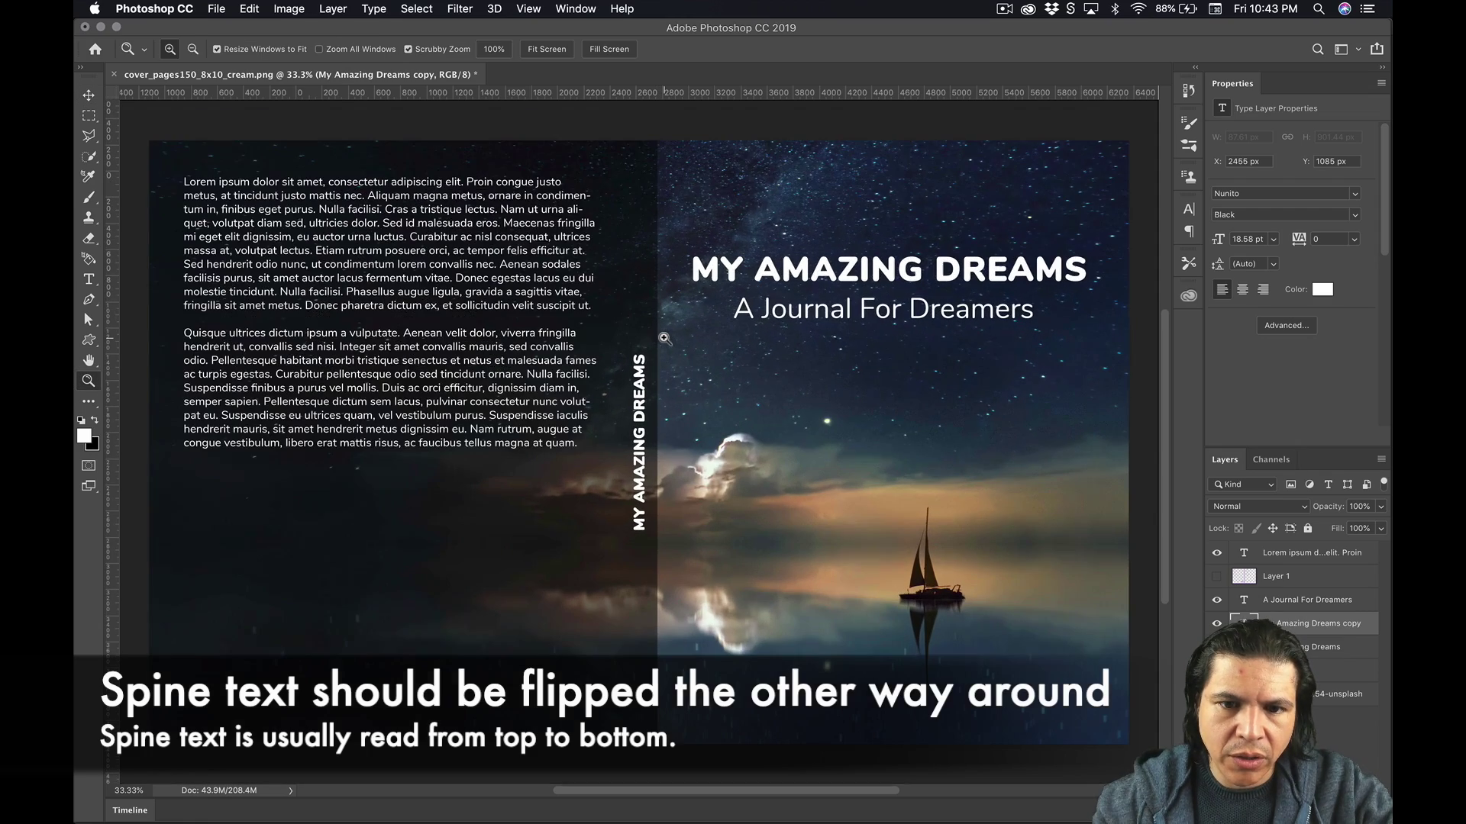
{"action": "left_click", "coordinate": [687, 364], "text": "alt"}
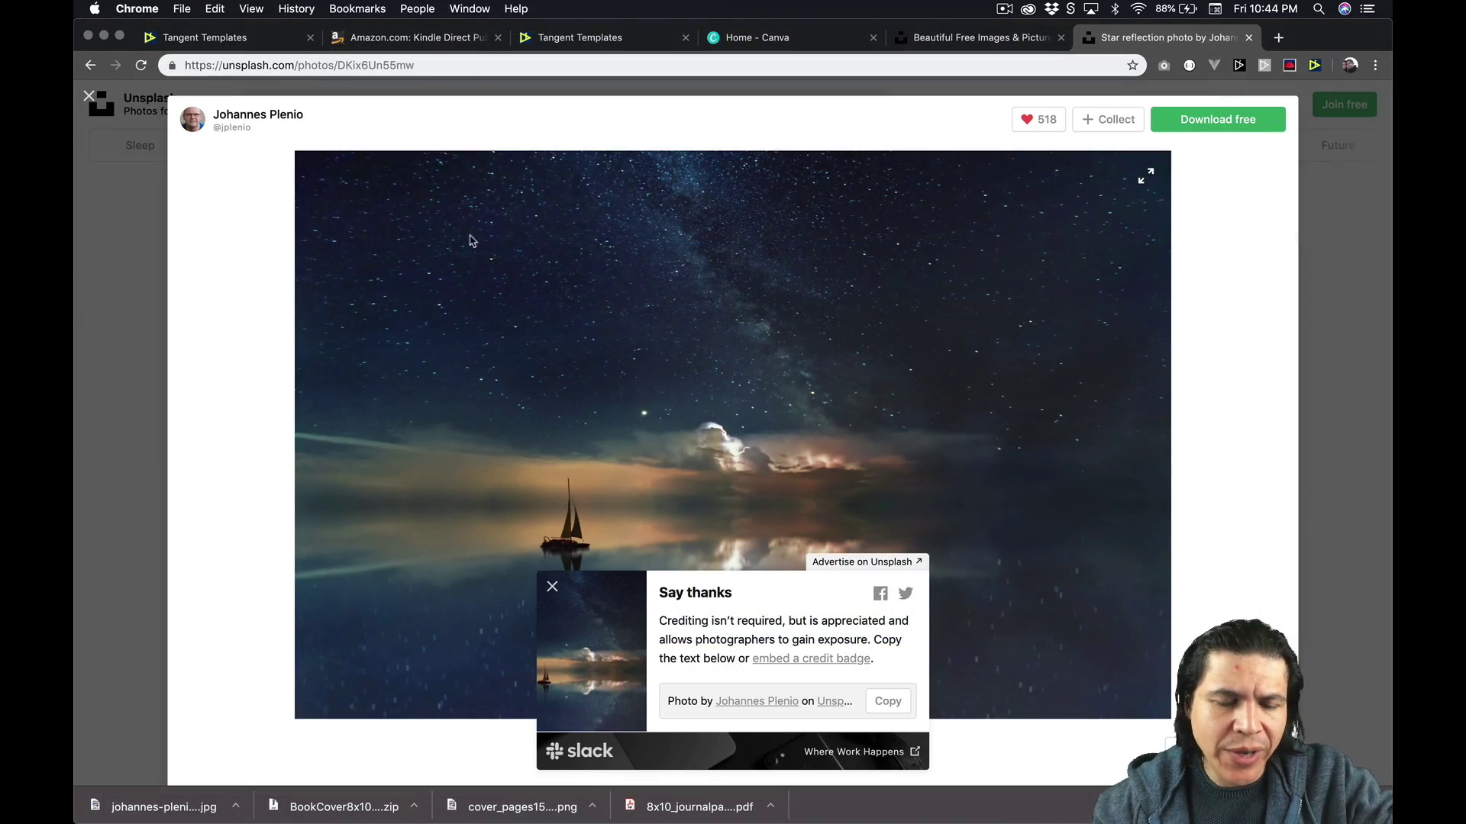
Open the More Tools page from the KDP Helper site in a new tab
{"action": "key", "text": "super+1"}
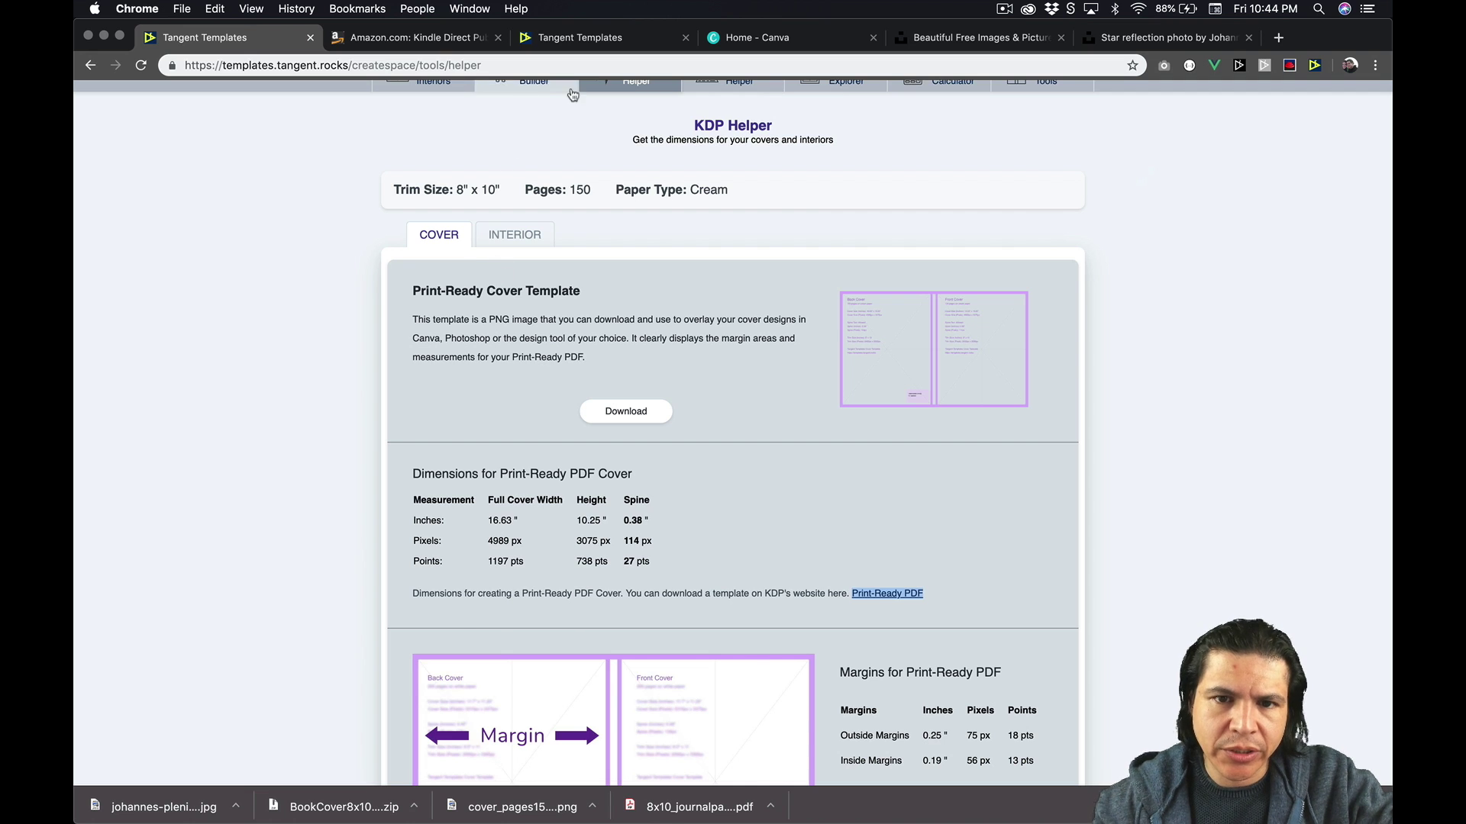
{"action": "scroll", "coordinate": [687, 229], "scroll_direction": "up", "scroll_amount": 2}
{"action": "right_click", "coordinate": [1040, 140]}
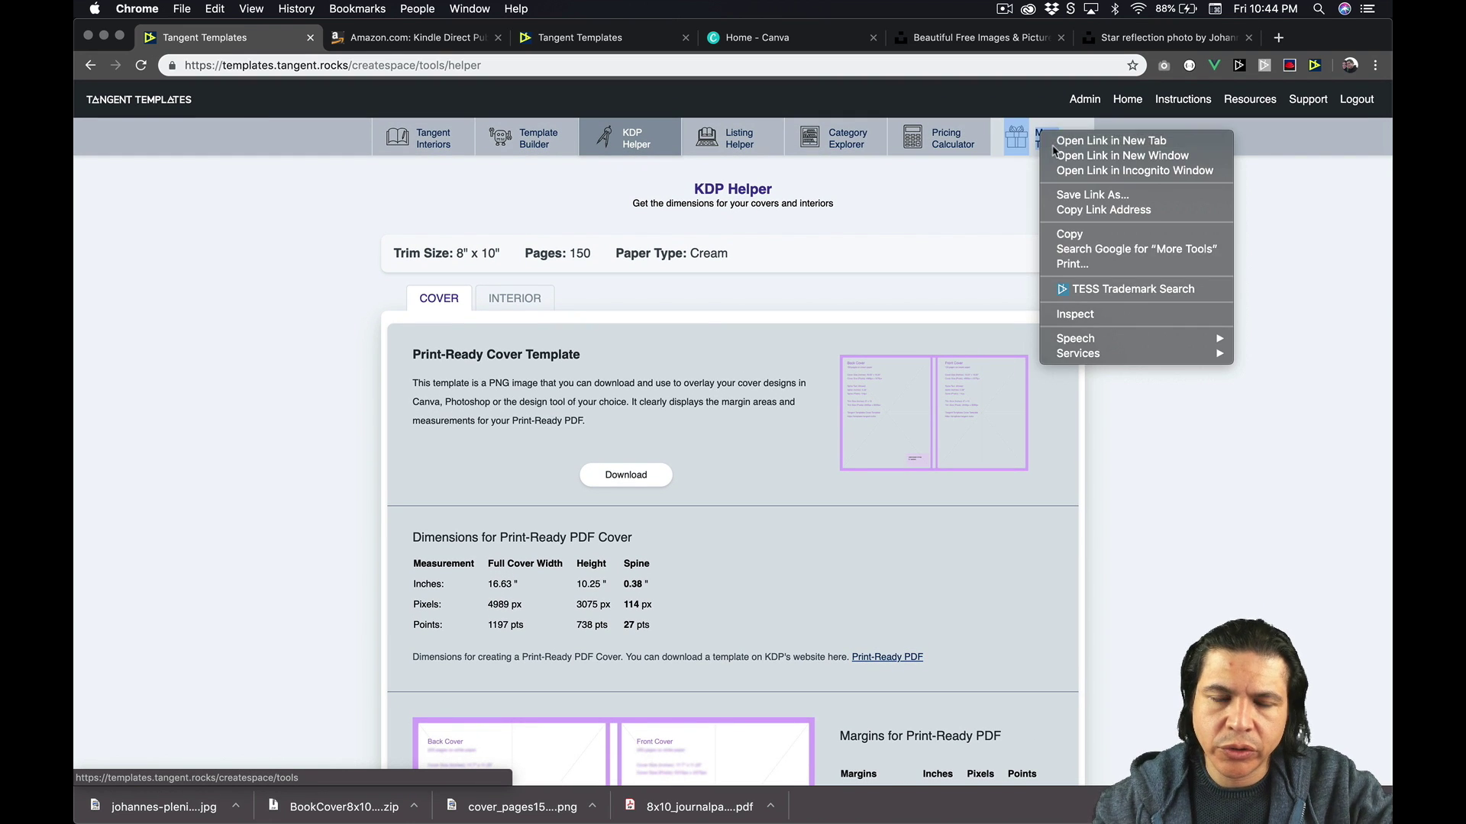
{"action": "left_click", "coordinate": [1061, 139]}
{"action": "key", "text": "super+2"}
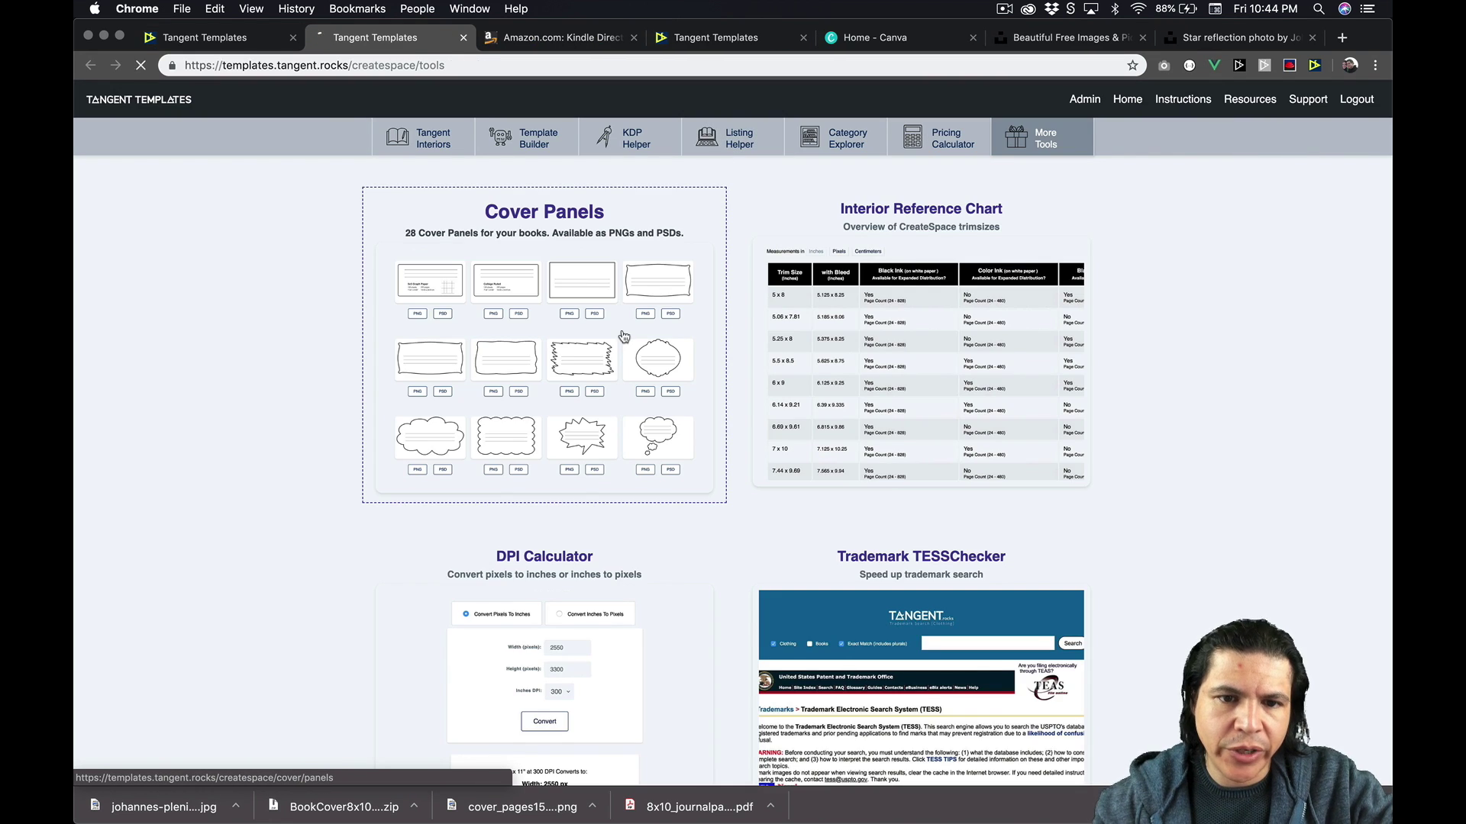
Download the cloud panel from Cover Panels as coverpanel_cloud1.png into Downloads
{"action": "left_click", "coordinate": [623, 337]}
{"action": "scroll", "coordinate": [371, 395], "scroll_direction": "down", "scroll_amount": 9}
{"action": "scroll", "coordinate": [371, 396], "scroll_direction": "up", "scroll_amount": 7}
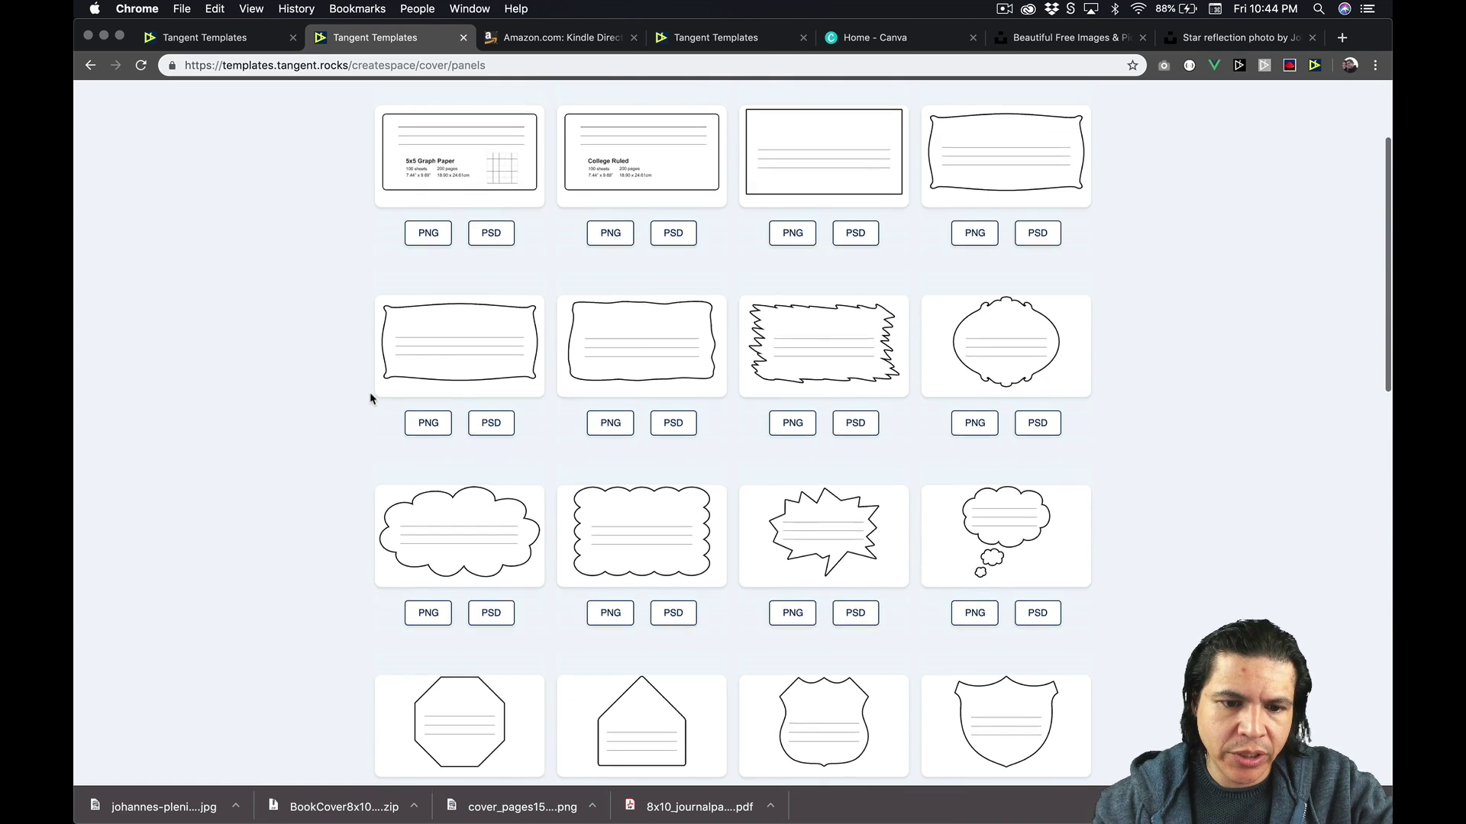
{"action": "scroll", "coordinate": [371, 396], "scroll_direction": "down", "scroll_amount": 3}
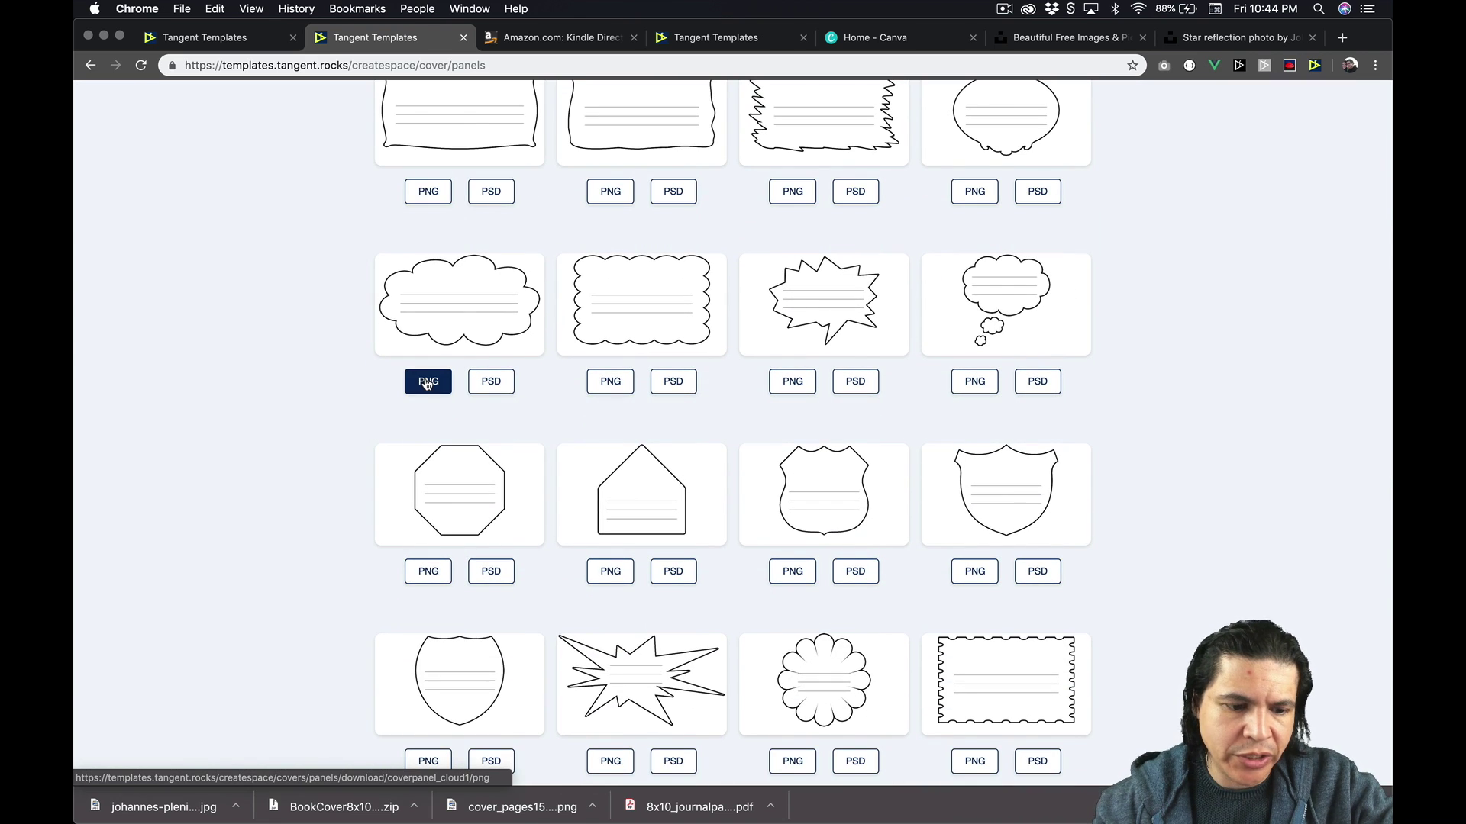
{"action": "left_click", "coordinate": [427, 382]}
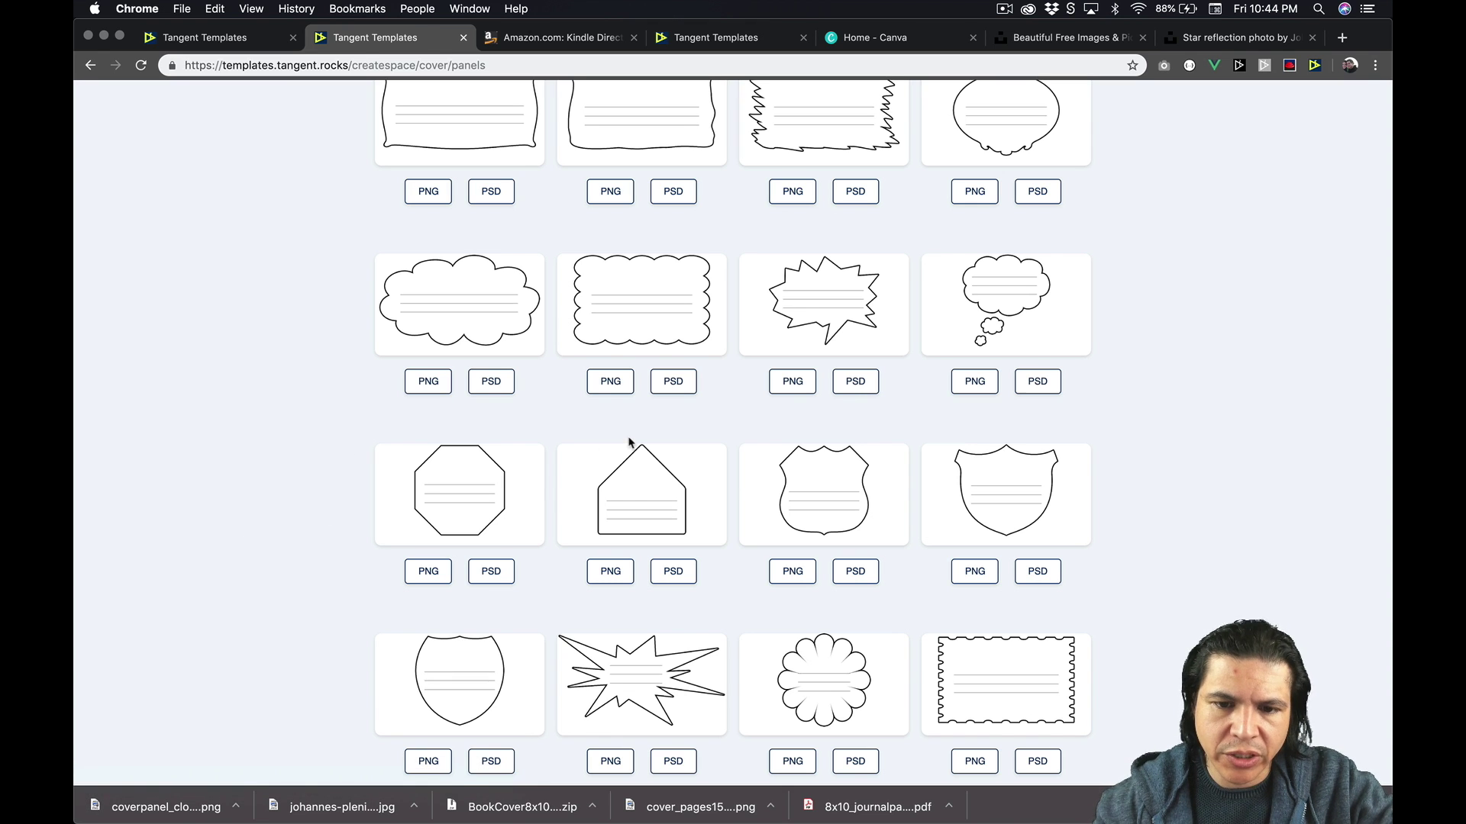
{"action": "key", "text": "super+Tab"}
{"action": "key", "text": "super+Tab"}
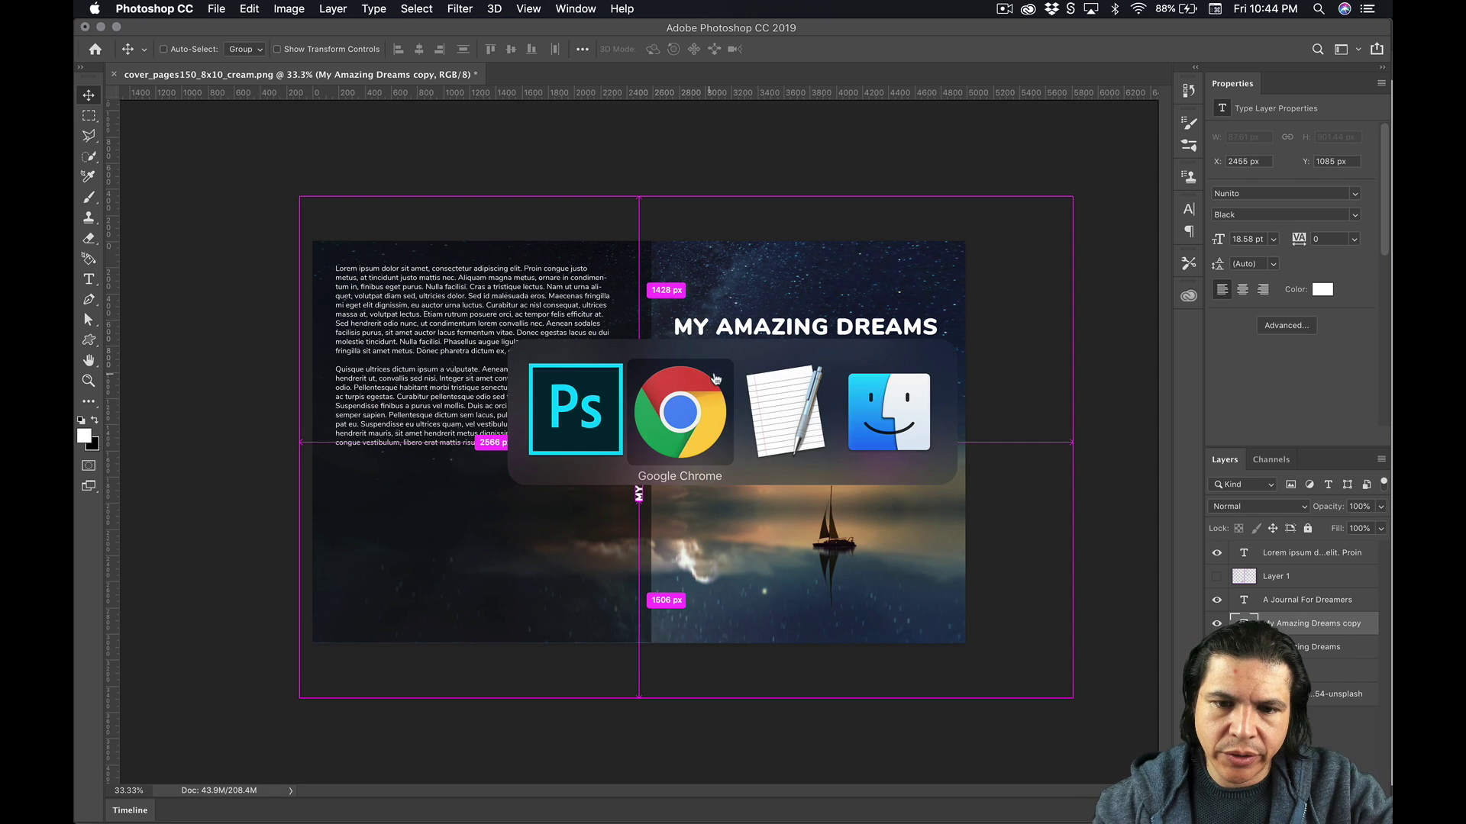
{"action": "left_click", "coordinate": [901, 399]}
Place coverpanel_cloud1.png from Finder onto the Photoshop cover
{"action": "left_click_drag", "start_coordinate": [959, 90], "coordinate": [488, 505]}
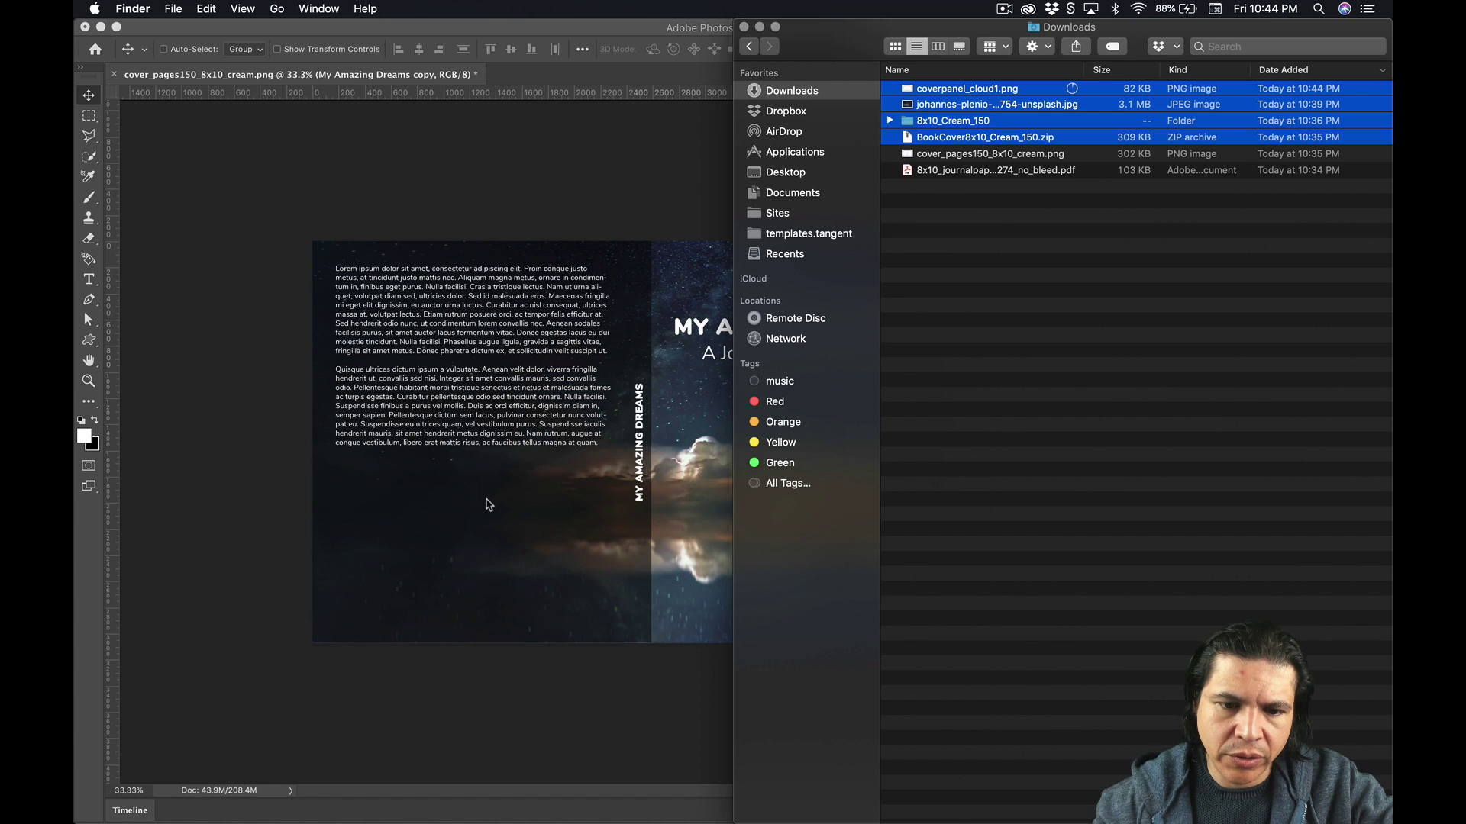
{"action": "left_click", "coordinate": [890, 191]}
{"action": "left_click_drag", "start_coordinate": [959, 88], "coordinate": [596, 415]}
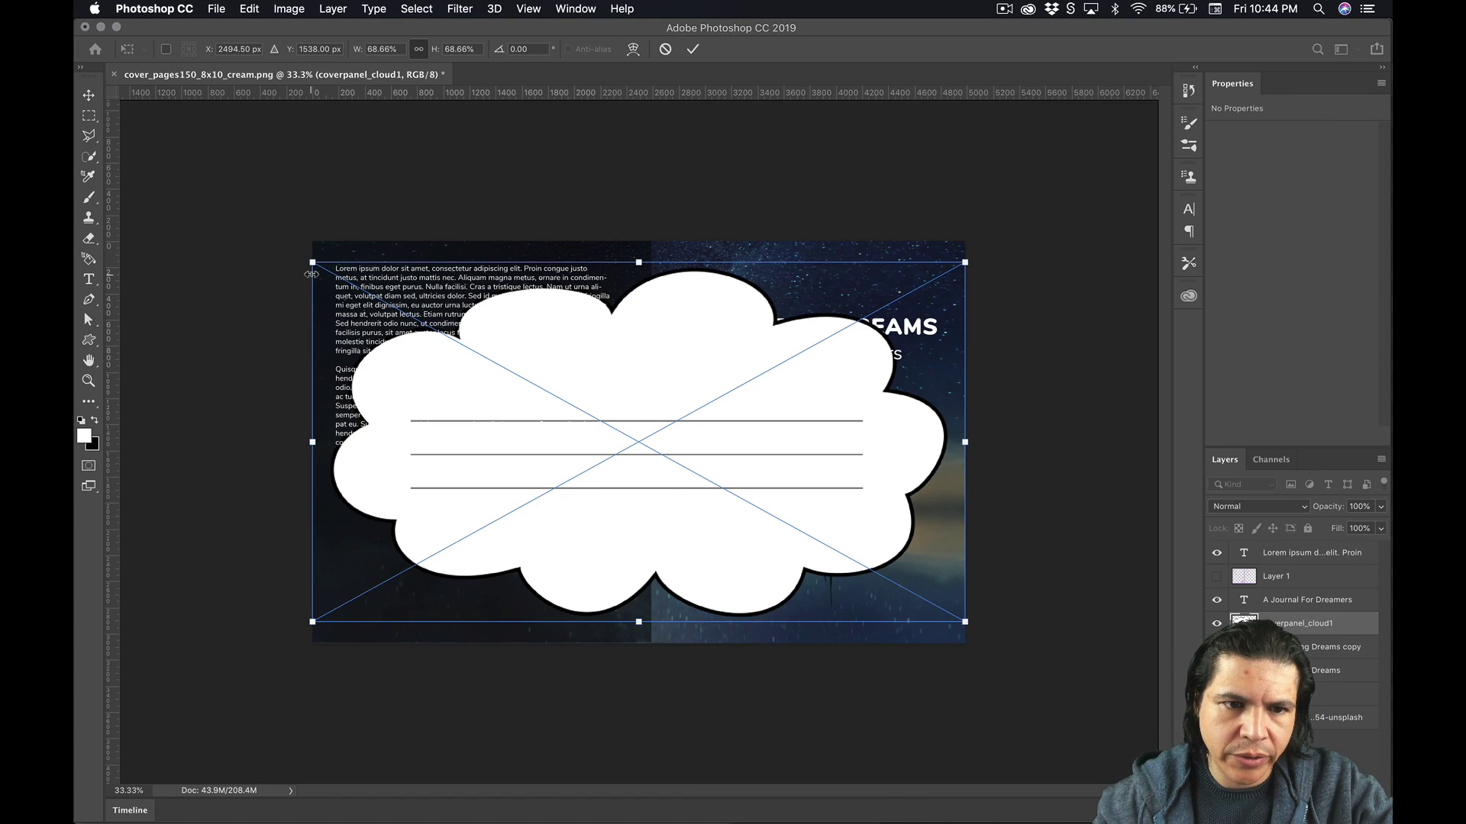
Scale the cloud to about 22% and position it between the subtitle and sailboat
{"action": "left_click_drag", "start_coordinate": [306, 263], "coordinate": [693, 459]}
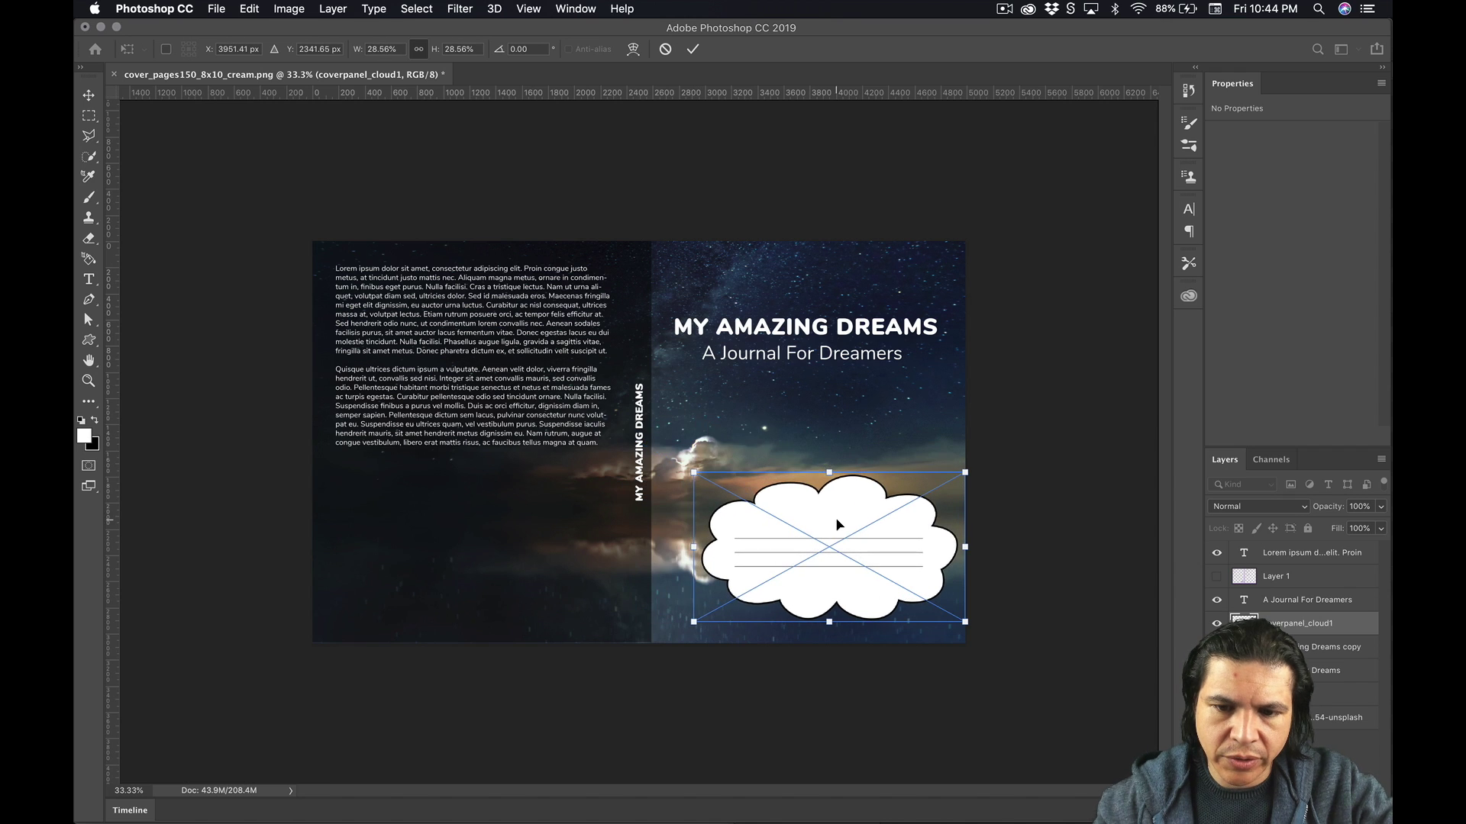
{"action": "left_click_drag", "start_coordinate": [837, 524], "coordinate": [814, 415]}
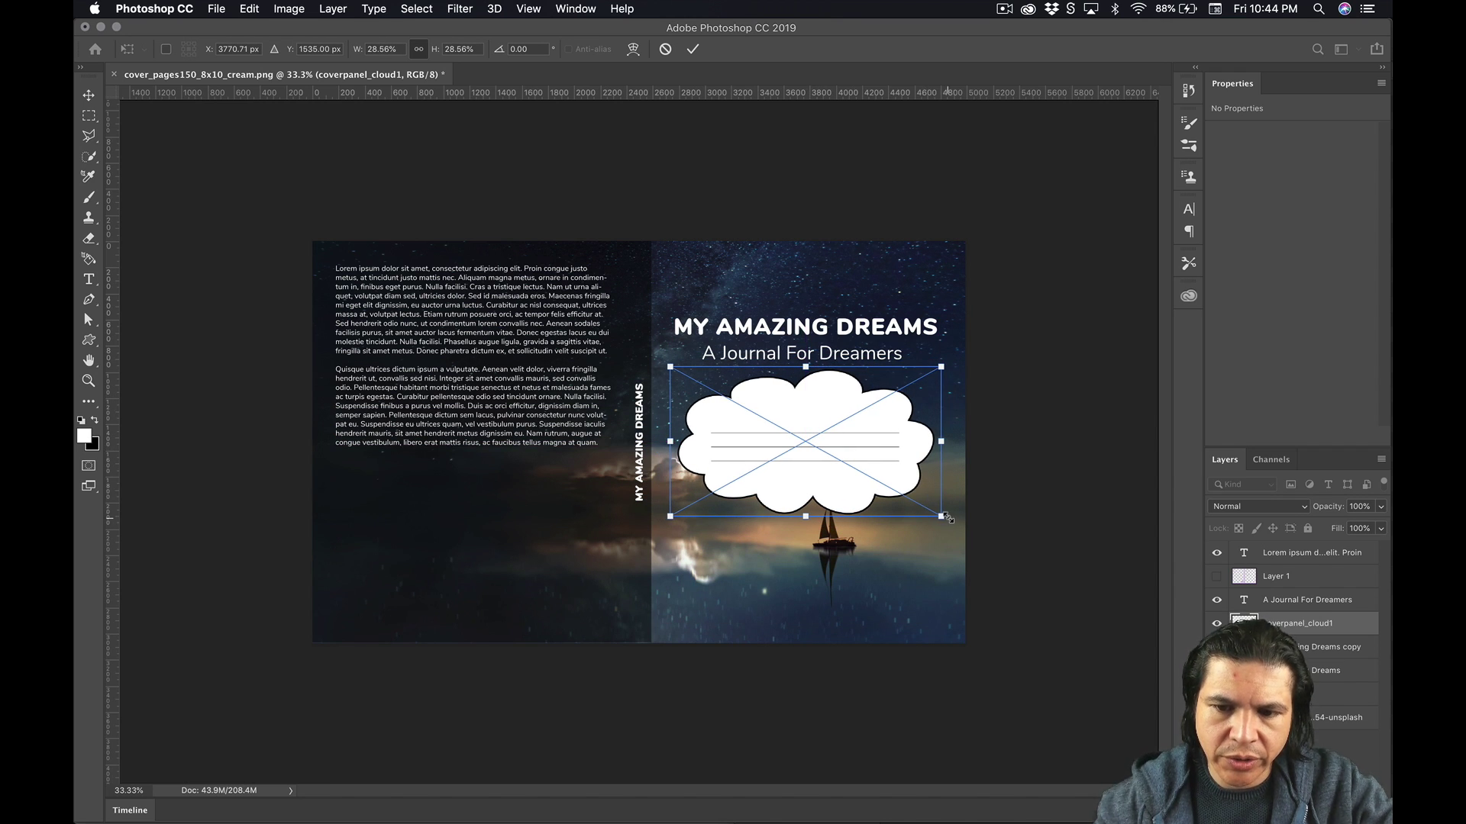
{"action": "left_click_drag", "start_coordinate": [946, 518], "coordinate": [917, 505]}
{"action": "left_click_drag", "start_coordinate": [673, 371], "coordinate": [710, 393]}
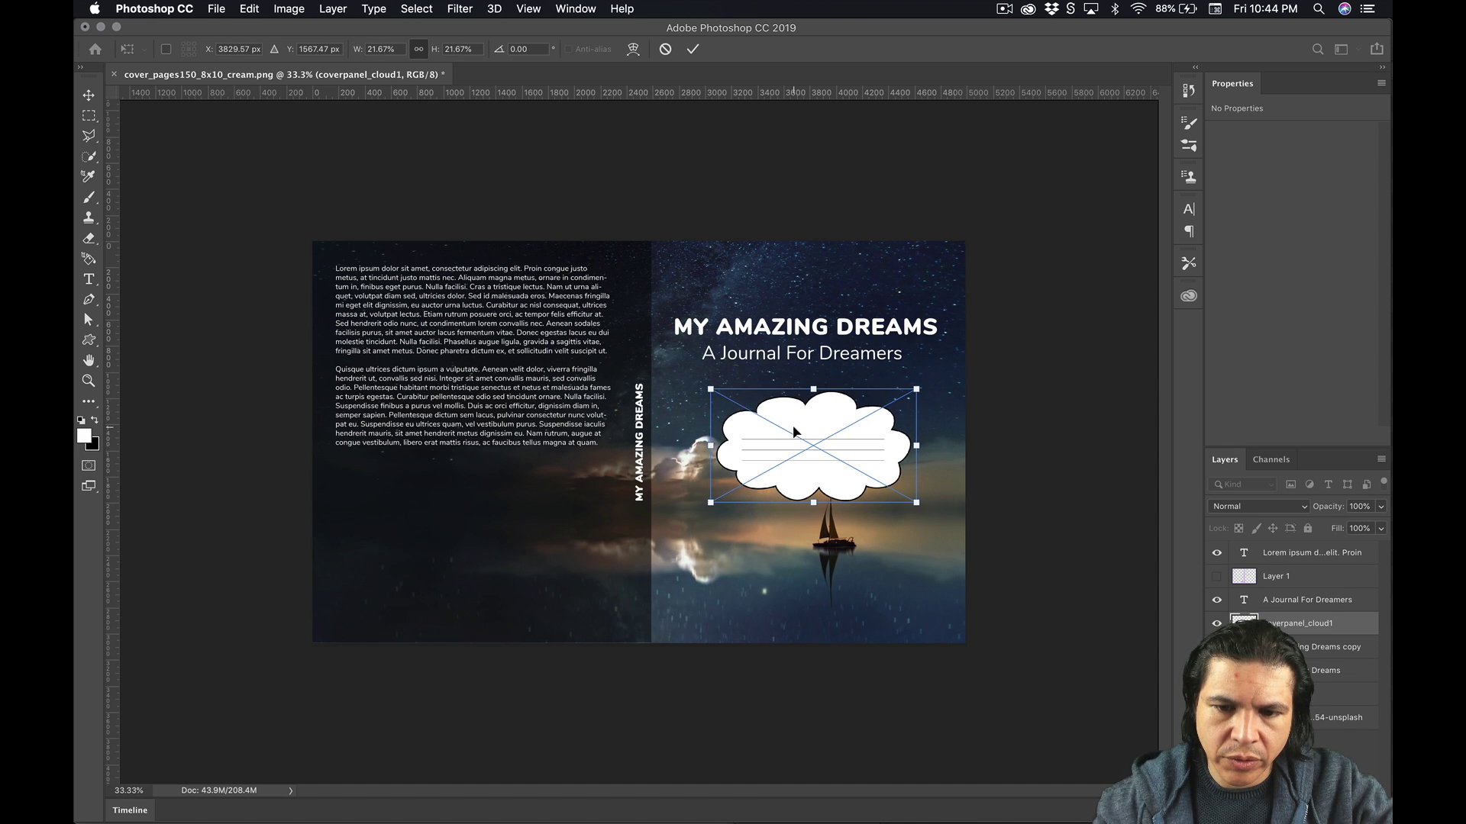
{"action": "left_click_drag", "start_coordinate": [798, 432], "coordinate": [792, 442]}
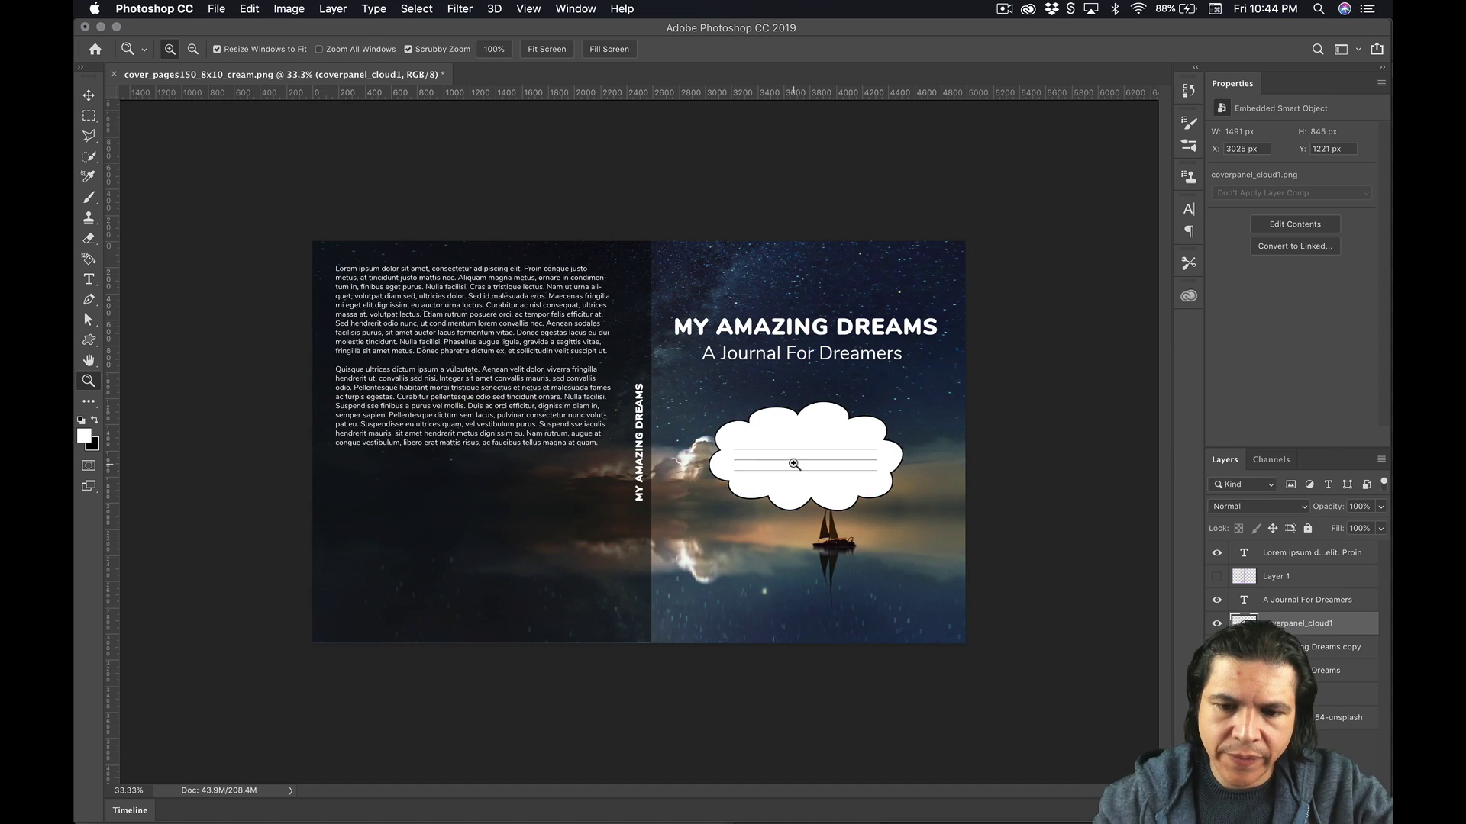
{"action": "left_click_drag", "start_coordinate": [794, 464], "coordinate": [1065, 633]}
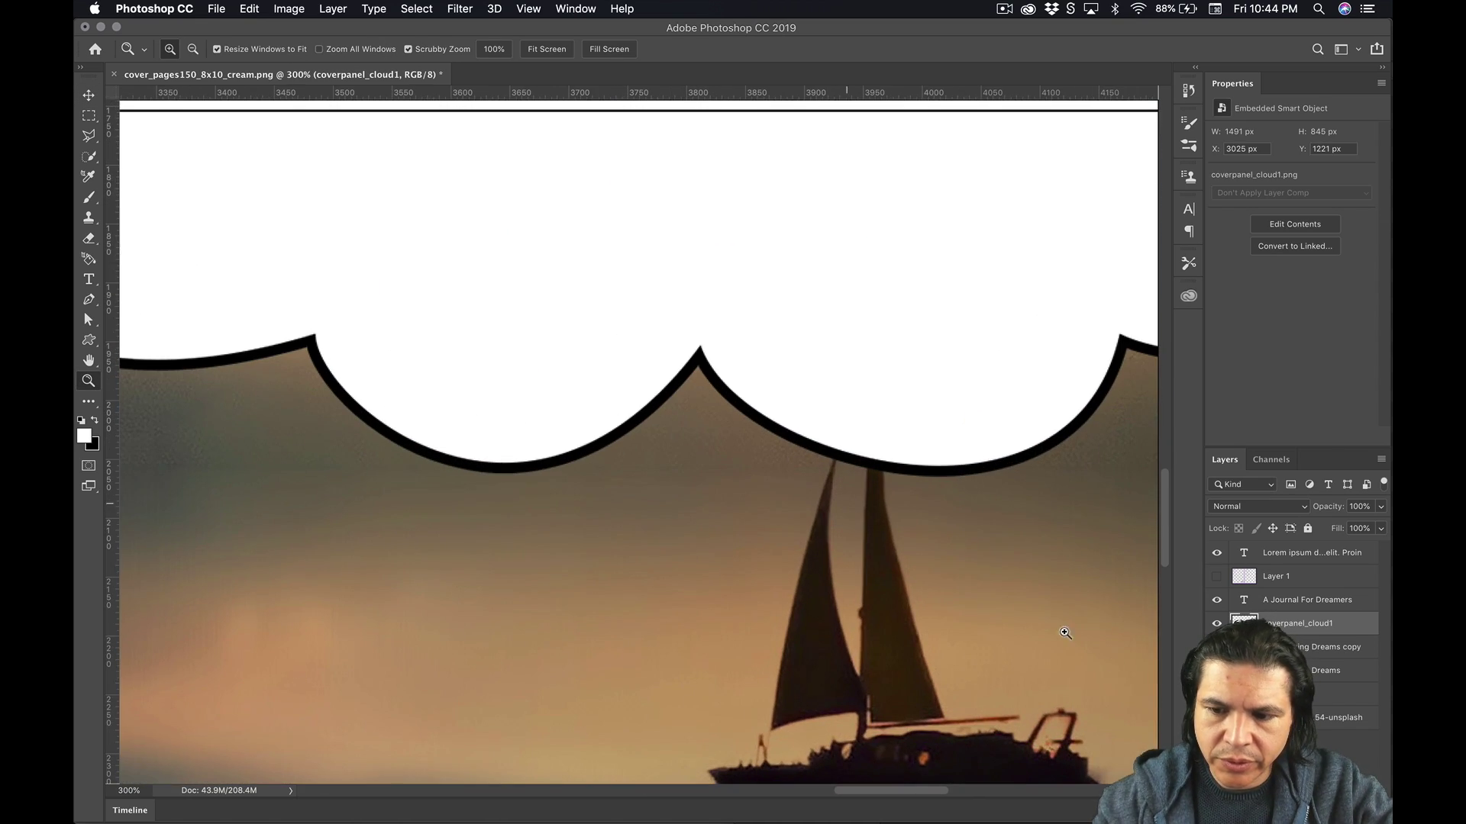
Hide the cloud layer and quick-select the sailboat's sails, mast, hull and reflection
{"action": "key", "text": "v"}
{"action": "key", "text": "super+comma"}
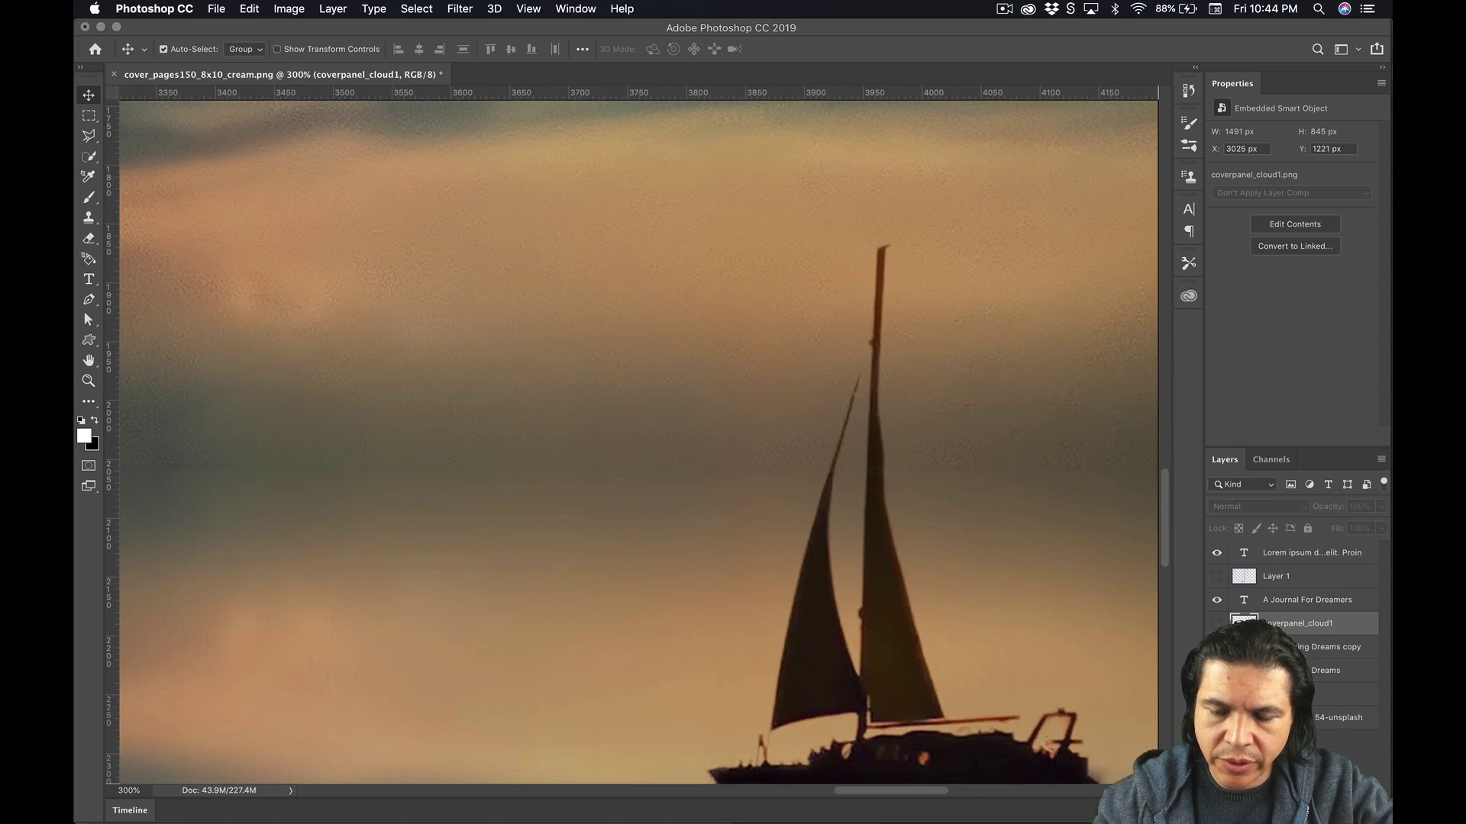
{"action": "key", "text": "alt+comma"}
{"action": "scroll", "coordinate": [772, 419], "scroll_direction": "right", "scroll_amount": 2}
{"action": "scroll", "coordinate": [771, 419], "scroll_direction": "down", "scroll_amount": 1}
{"action": "key", "text": "w"}
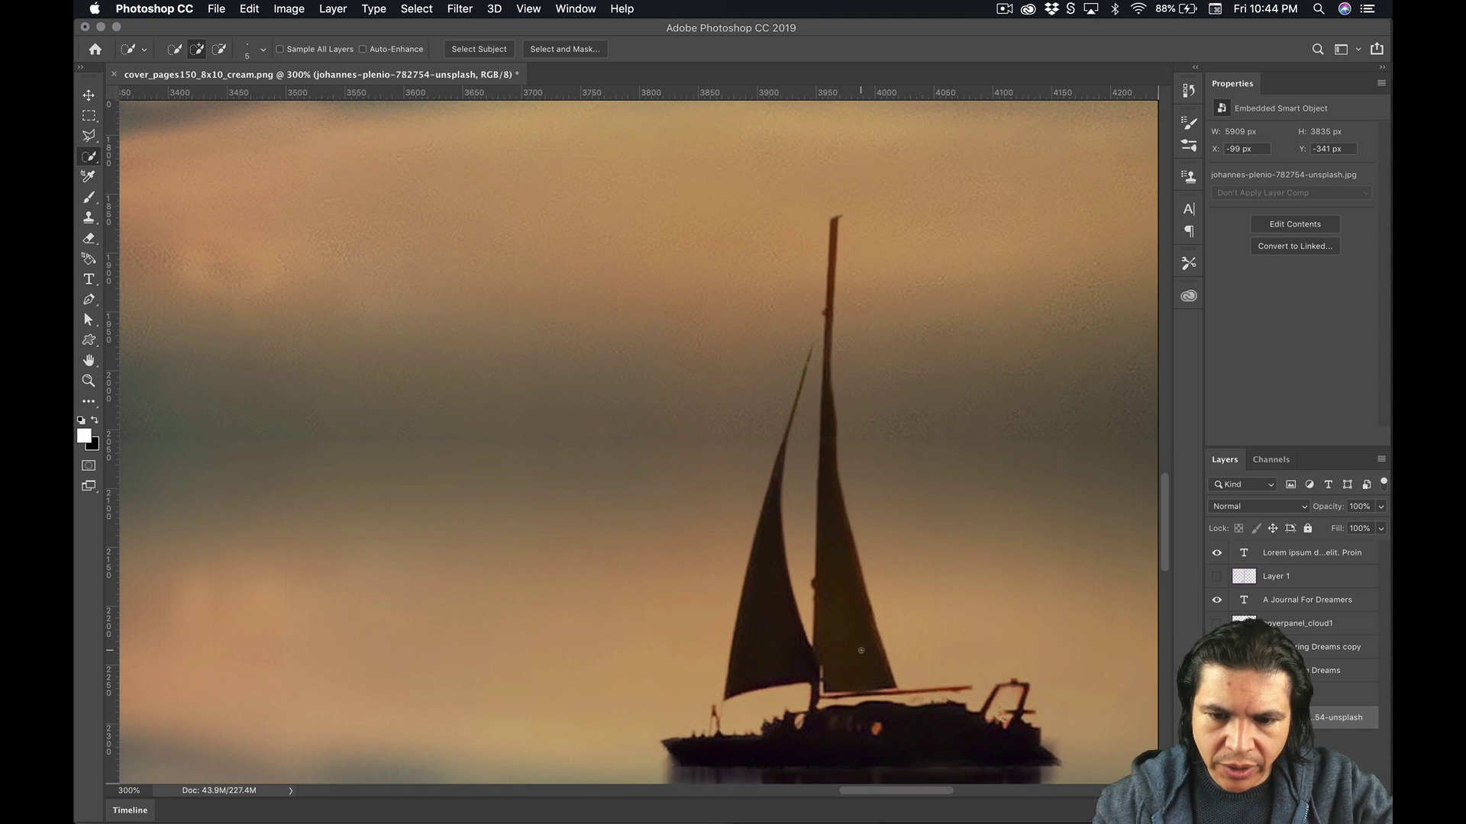
{"action": "mouse_move", "coordinate": [861, 650]}
{"action": "left_mouse_down"}
{"action": "mouse_move", "coordinate": [835, 488]}
{"action": "mouse_move", "coordinate": [794, 587]}
{"action": "mouse_move", "coordinate": [786, 534]}
{"action": "left_mouse_up"}
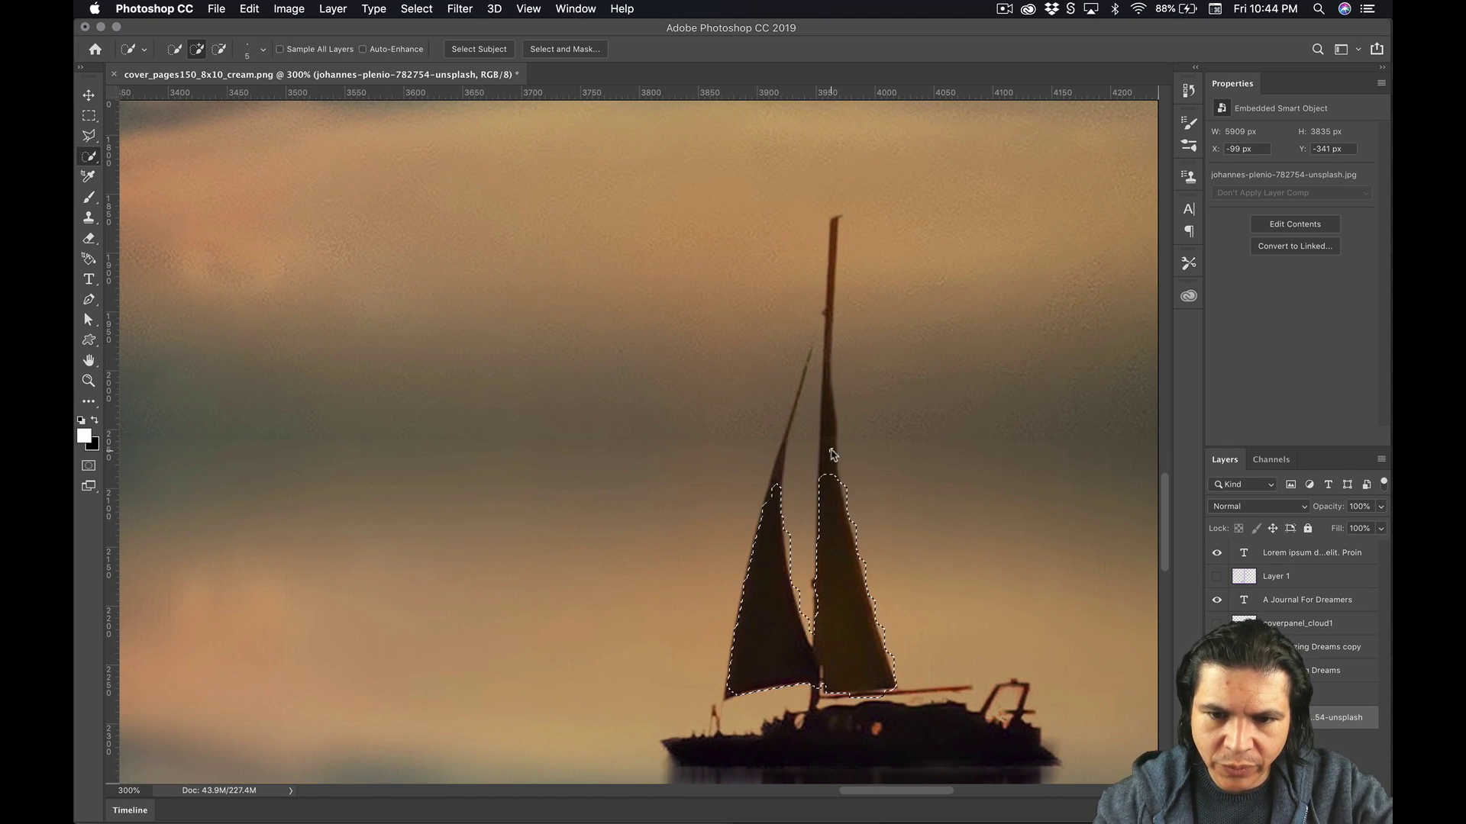
{"action": "left_click_drag", "start_coordinate": [831, 451], "coordinate": [838, 256]}
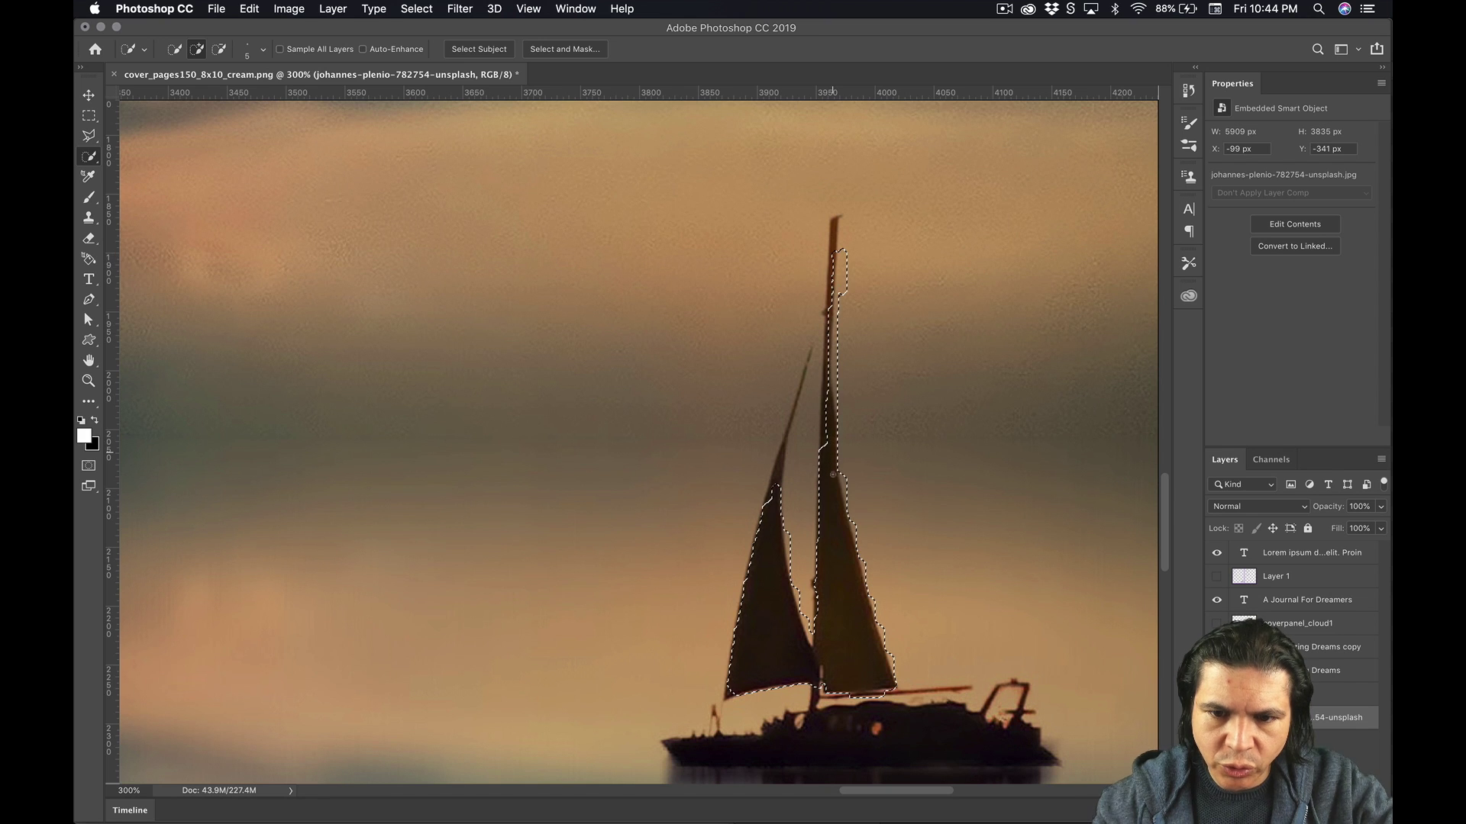
{"action": "left_click_drag", "start_coordinate": [833, 362], "coordinate": [834, 233]}
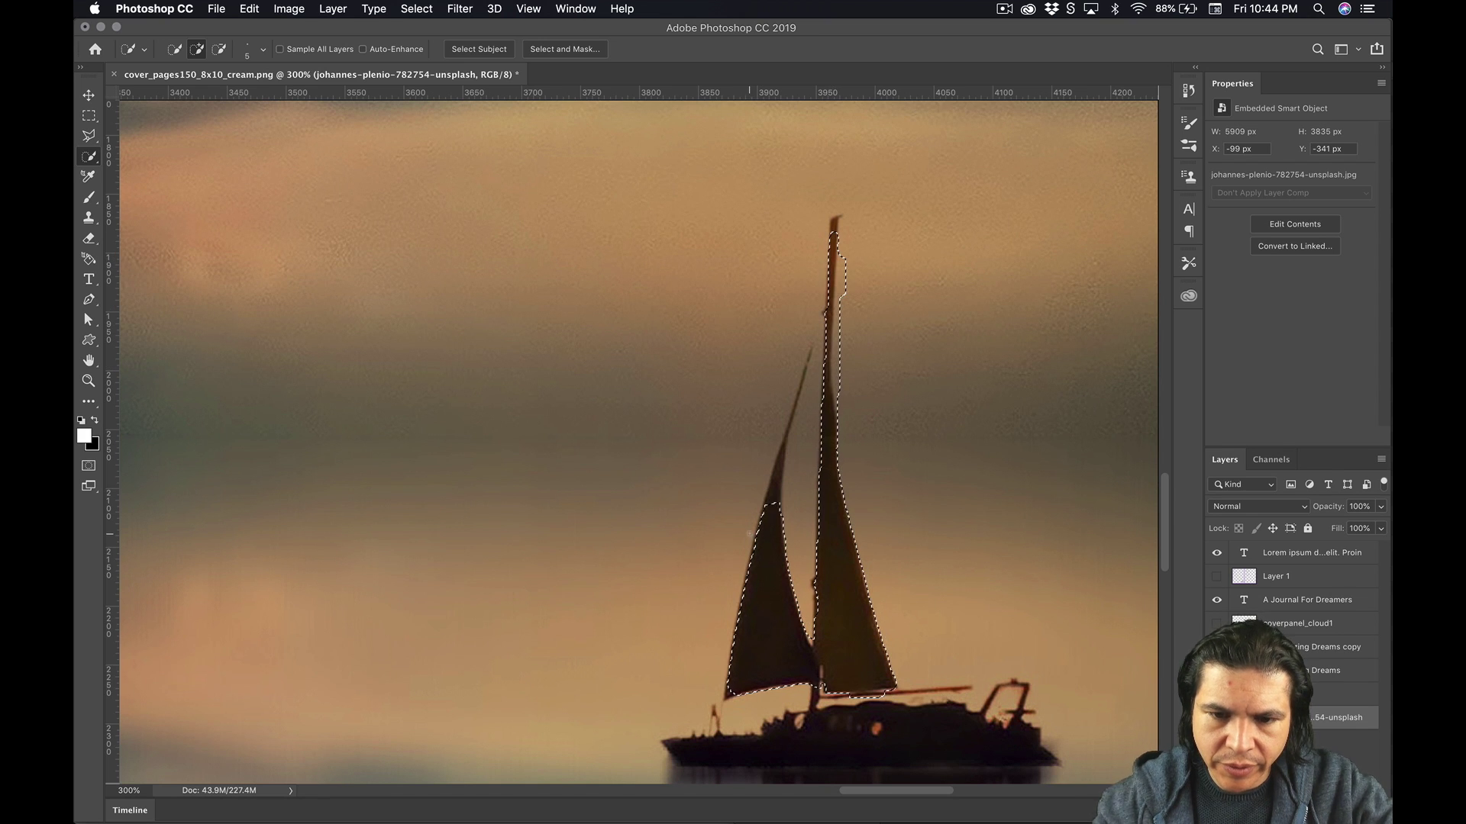
{"action": "left_click_drag", "start_coordinate": [761, 532], "coordinate": [809, 375]}
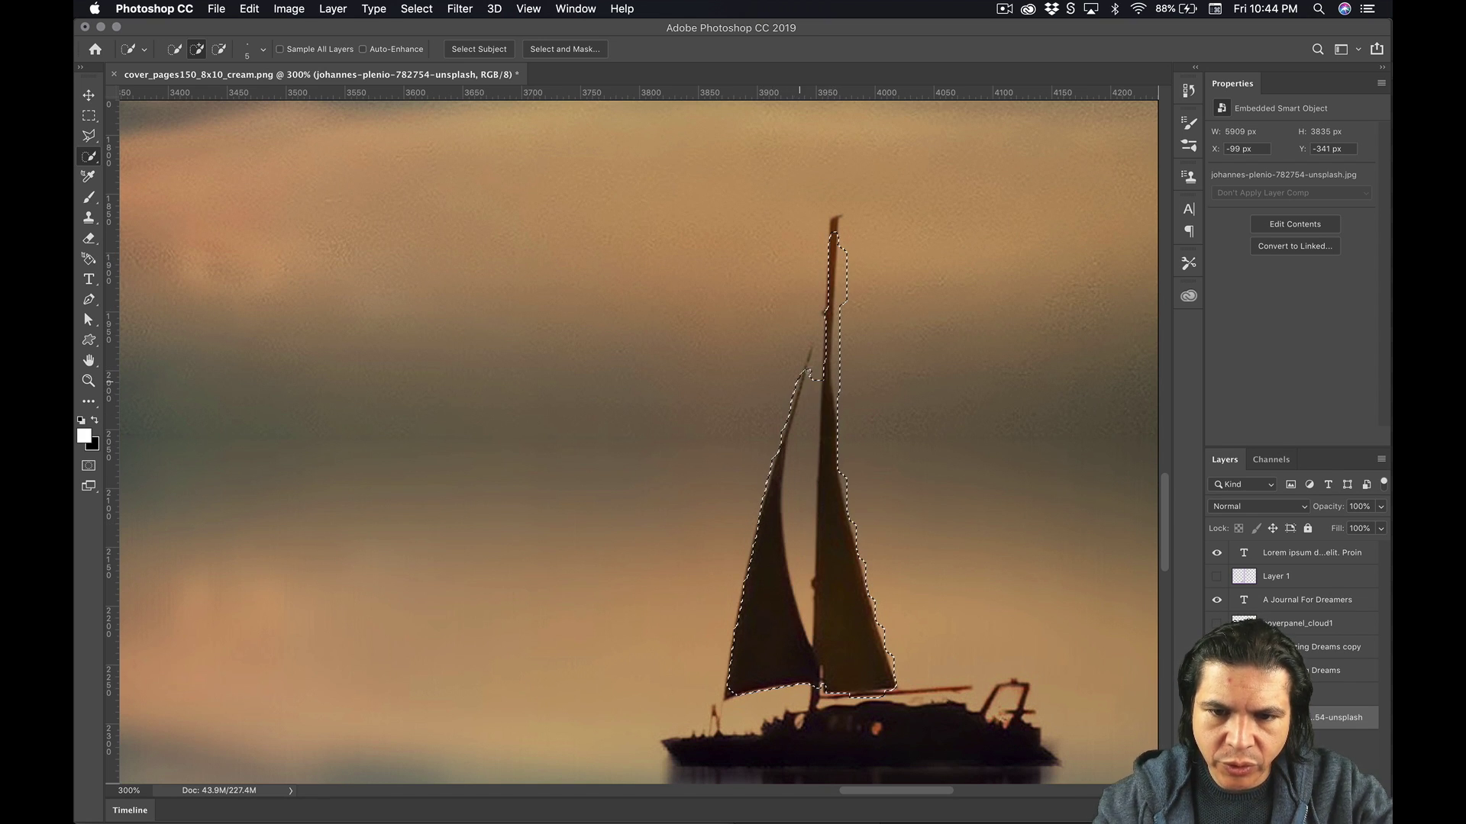
{"action": "scroll", "coordinate": [809, 376], "scroll_direction": "down", "scroll_amount": 1}
{"action": "scroll", "coordinate": [809, 375], "scroll_direction": "down", "scroll_amount": 5}
{"action": "mouse_move", "coordinate": [877, 596]}
{"action": "left_mouse_down"}
{"action": "mouse_move", "coordinate": [840, 648]}
{"action": "mouse_move", "coordinate": [734, 585]}
{"action": "left_mouse_up"}
Remove the gap between the sails from the selection and copy the boat to its own layer
{"action": "scroll", "coordinate": [764, 519], "scroll_direction": "up", "scroll_amount": 3}
{"action": "key", "text": "alt+space"}
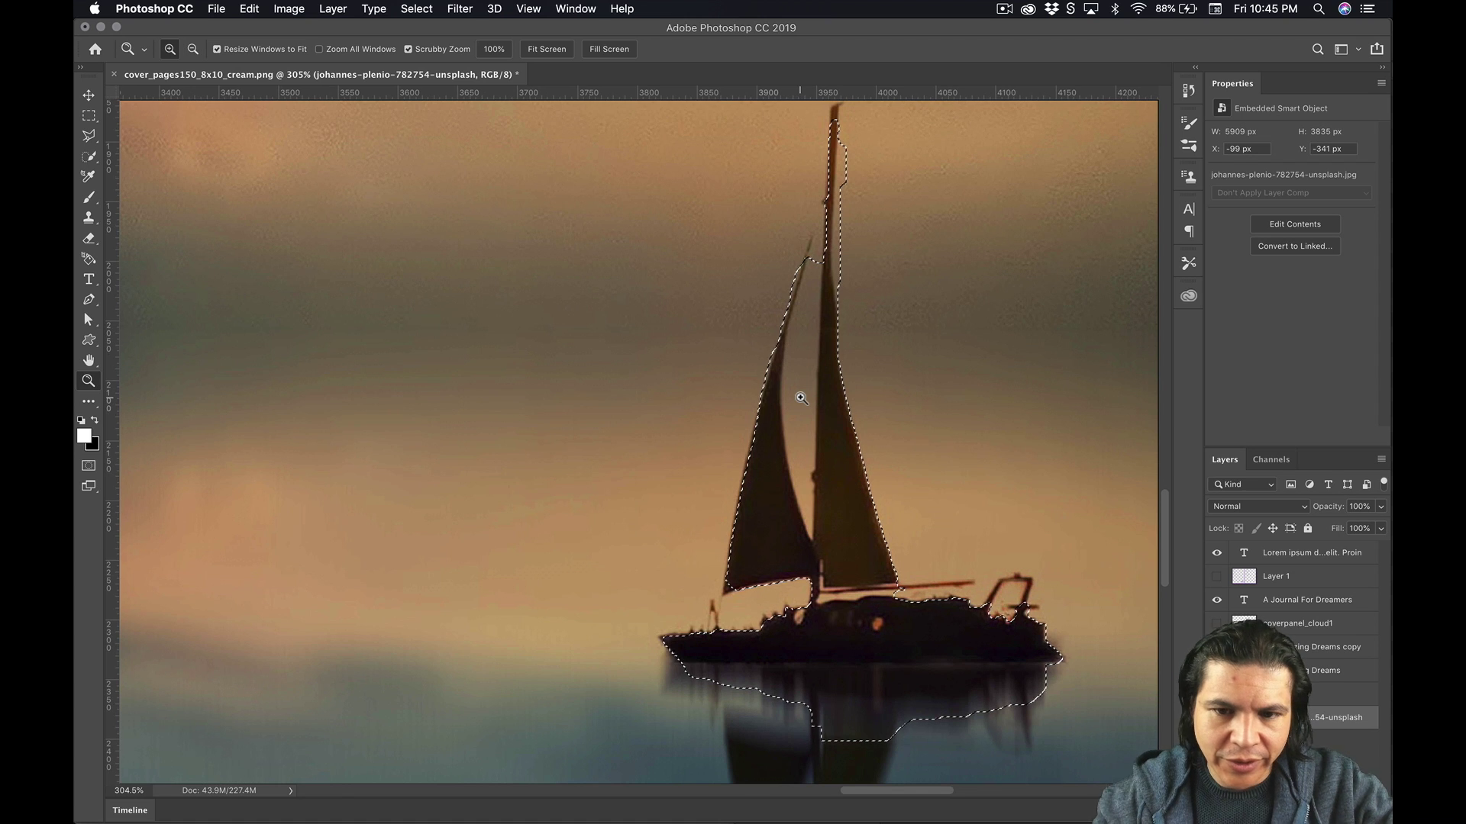
{"action": "left_click_drag", "start_coordinate": [798, 397], "coordinate": [801, 397]}
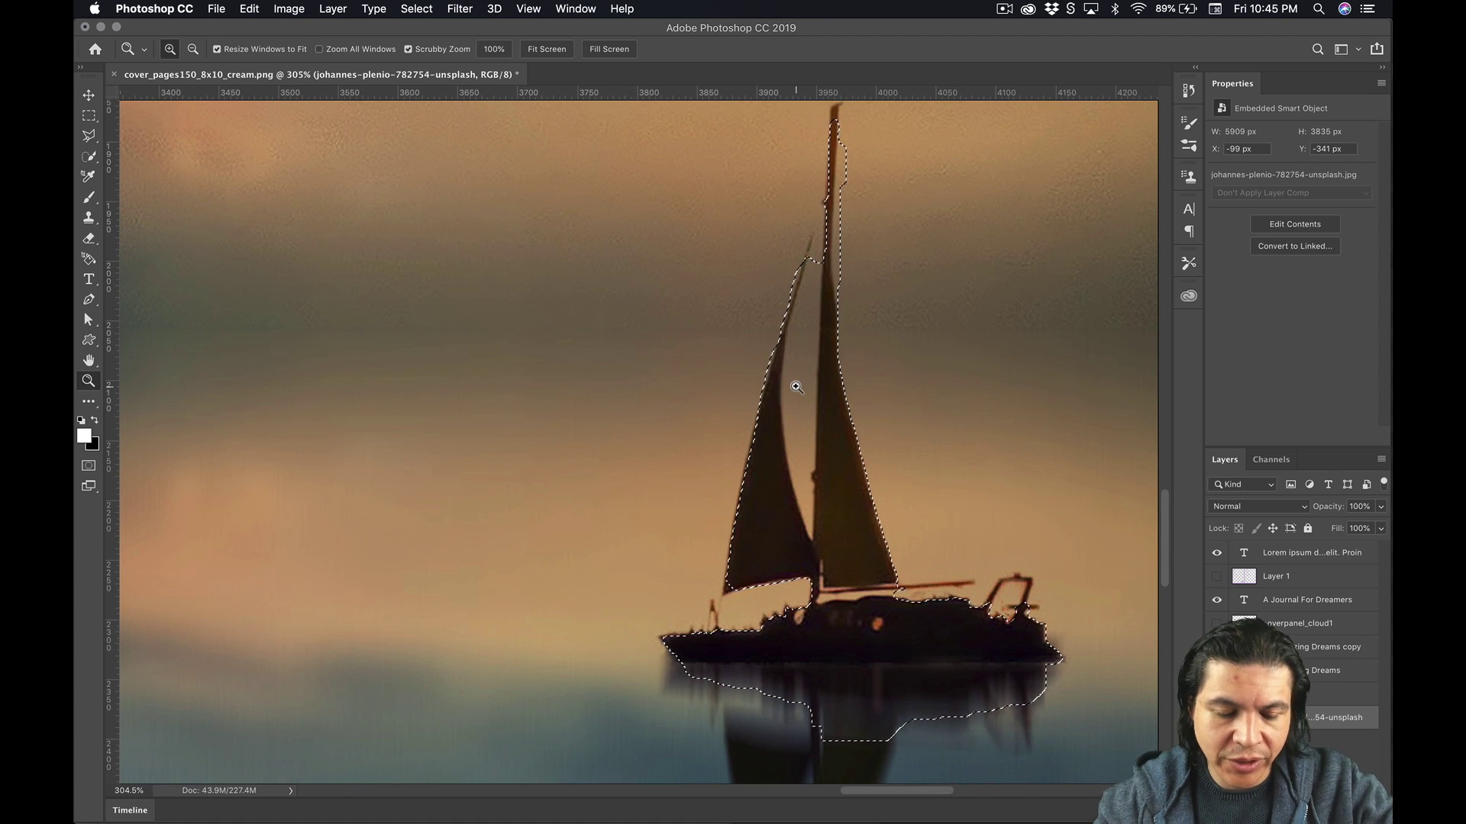
{"action": "mouse_move", "coordinate": [797, 387]}
{"action": "left_mouse_down"}
{"action": "mouse_move", "coordinate": [800, 488]}
{"action": "mouse_move", "coordinate": [803, 290]}
{"action": "mouse_move", "coordinate": [807, 388]}
{"action": "left_mouse_up"}
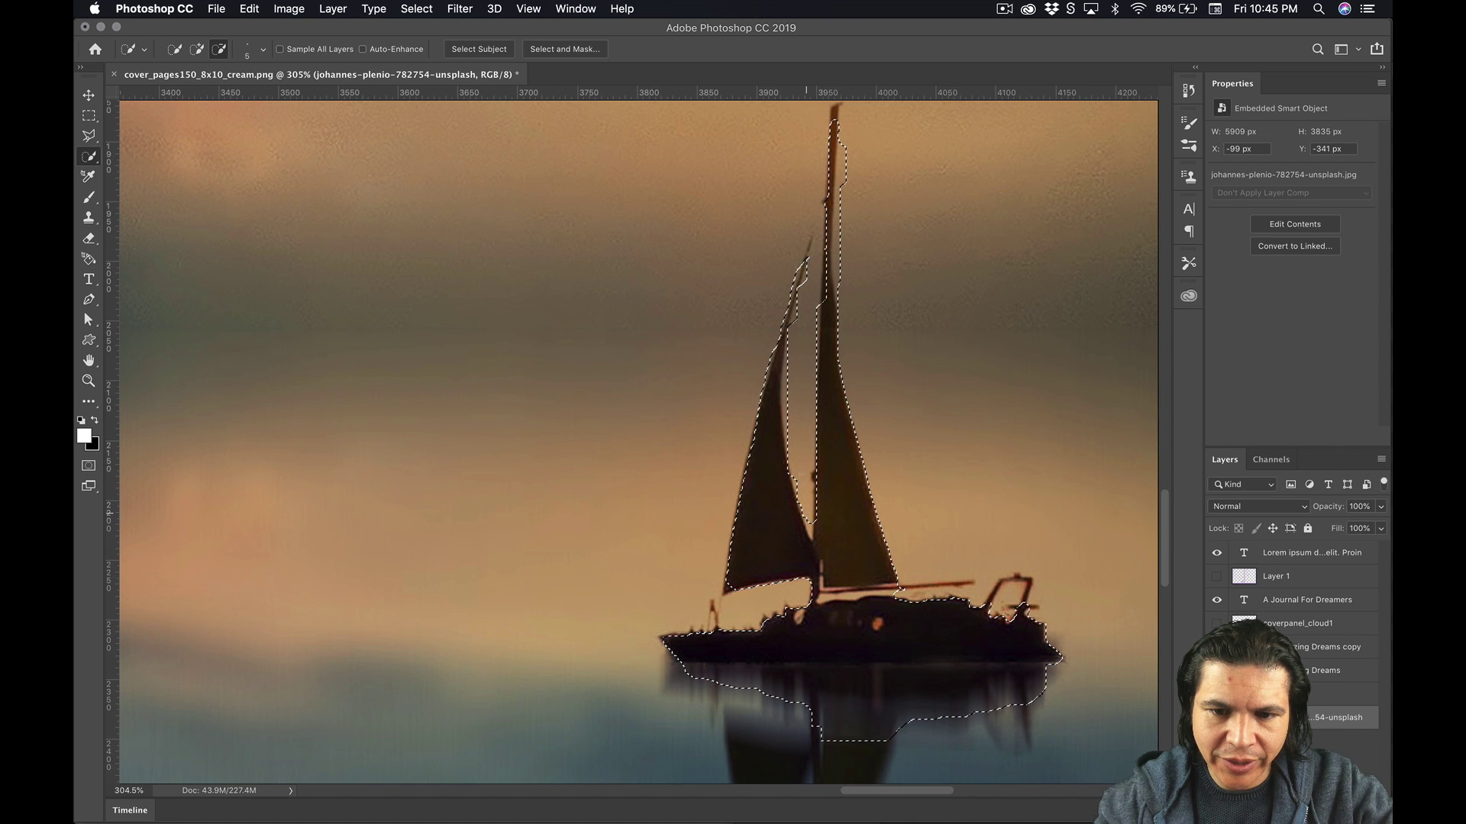
{"action": "scroll", "coordinate": [785, 380], "scroll_direction": "up", "scroll_amount": 3}
{"action": "key", "text": "super+j"}
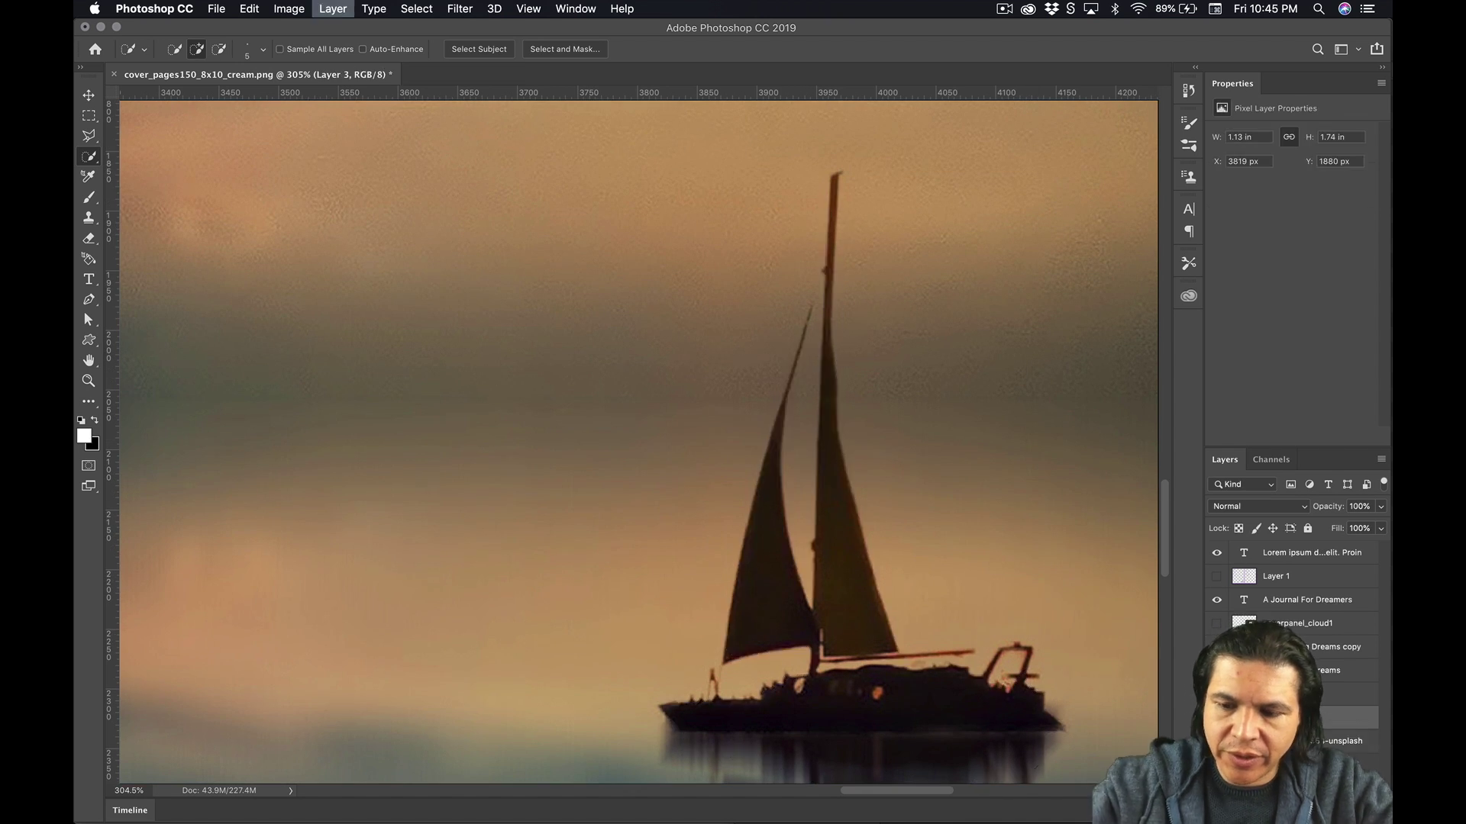
Open and close the General preferences, then zoom out to the whole cover
{"action": "key", "text": "i"}
{"action": "key", "text": "super+k"}
{"action": "key", "text": "Escape"}
{"action": "key", "text": "w"}
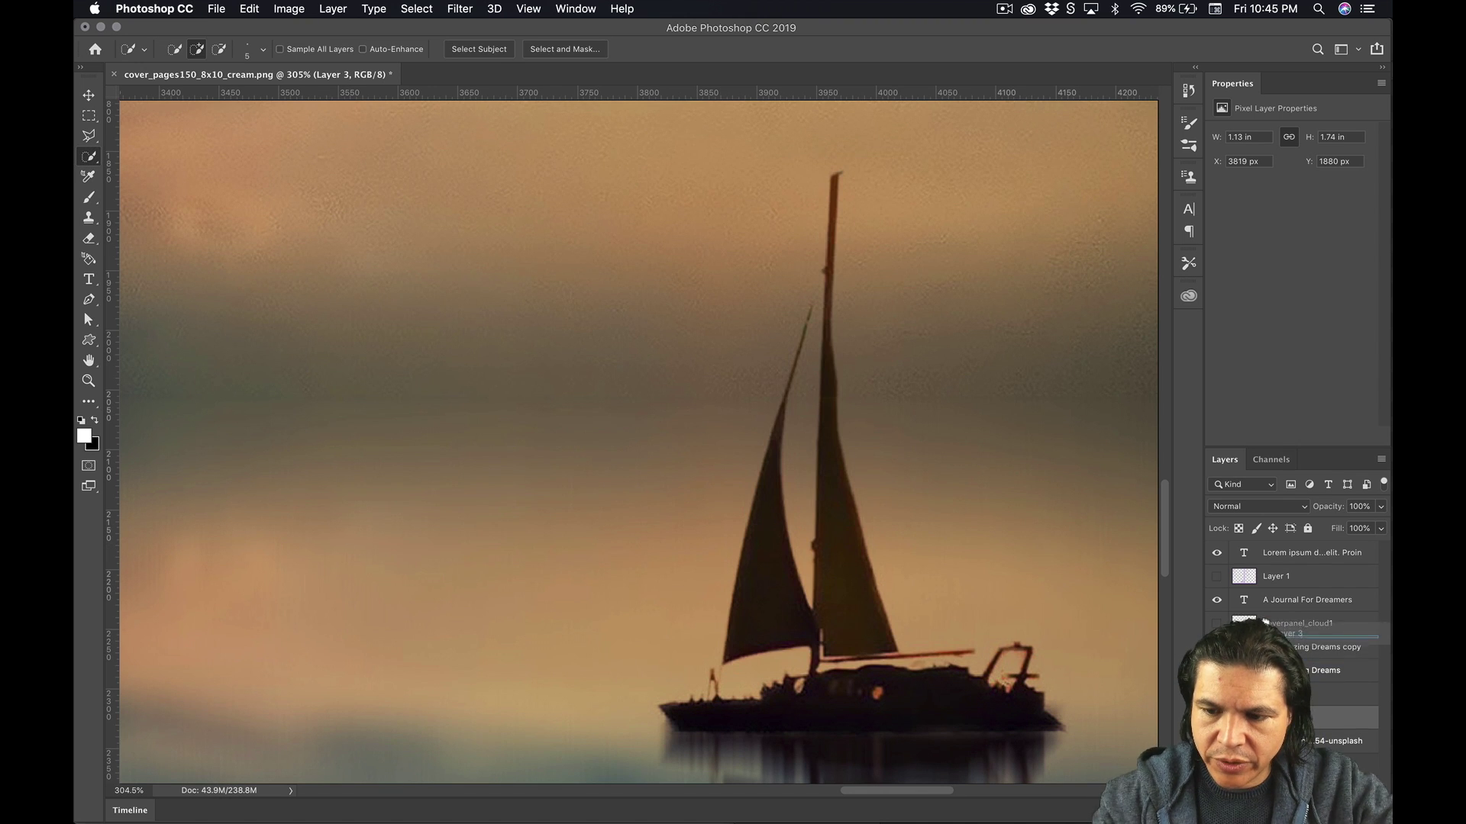
{"action": "key", "text": "z"}
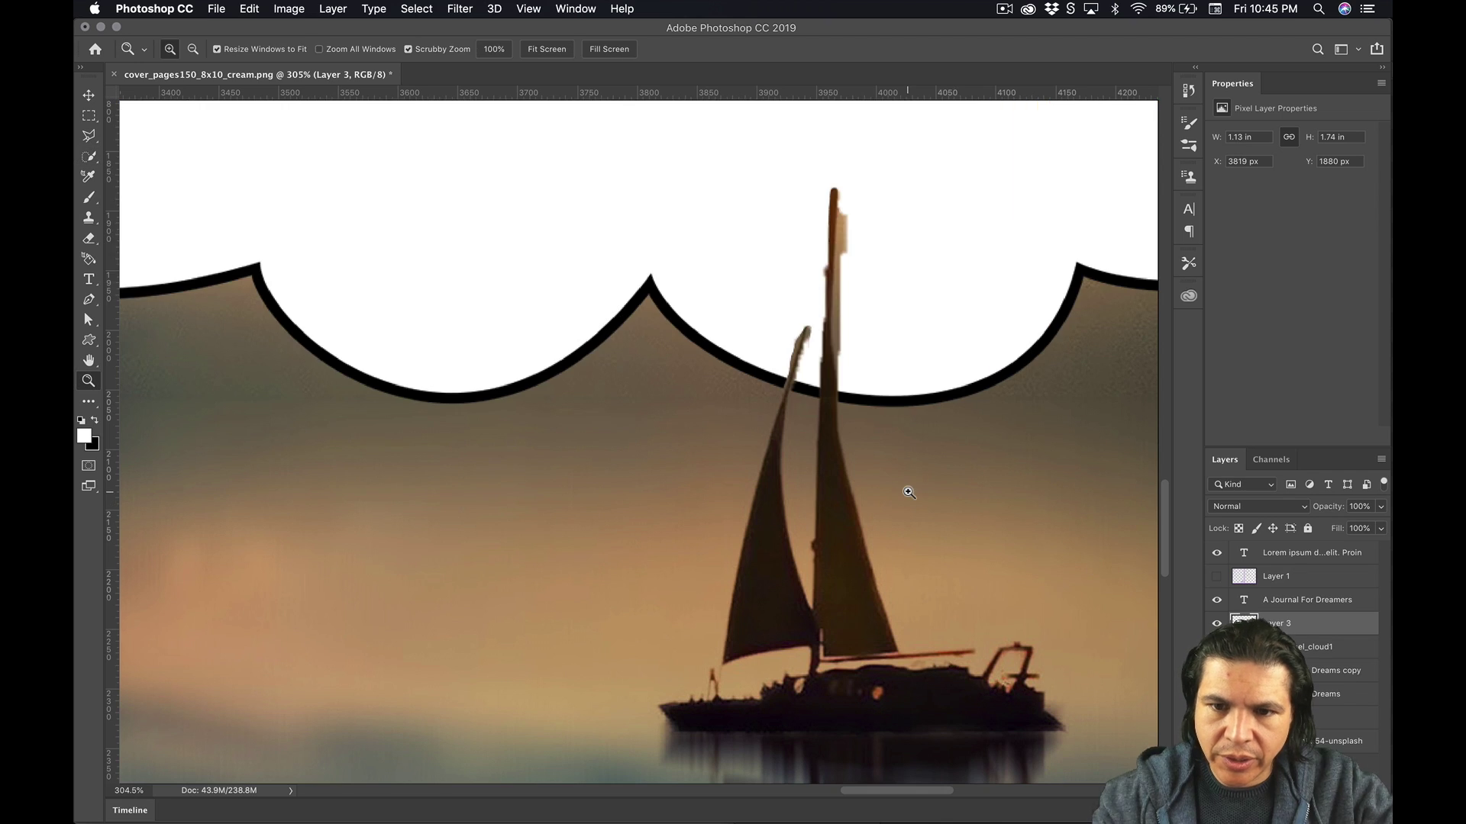
{"action": "left_click", "coordinate": [904, 487], "text": "alt"}
{"action": "left_click", "coordinate": [905, 487], "text": "alt"}
{"action": "left_click", "coordinate": [905, 487], "text": "alt"}
{"action": "left_click", "coordinate": [905, 487], "text": "alt"}
{"action": "left_click", "coordinate": [909, 492], "text": "alt"}
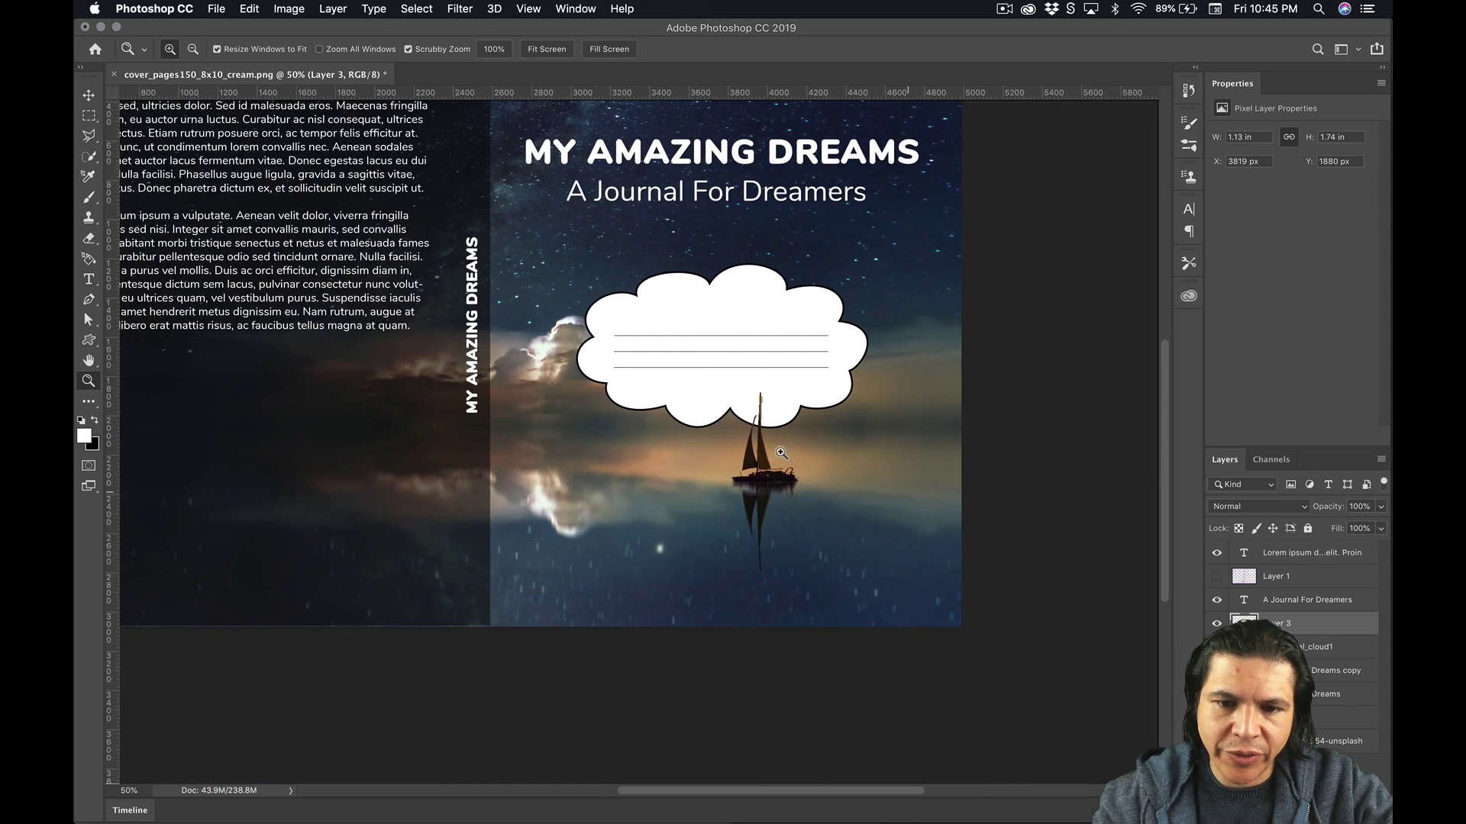
Move the cloud slightly left and lower the A Journal For Dreamers subtitle about 18 px
{"action": "key", "text": "v"}
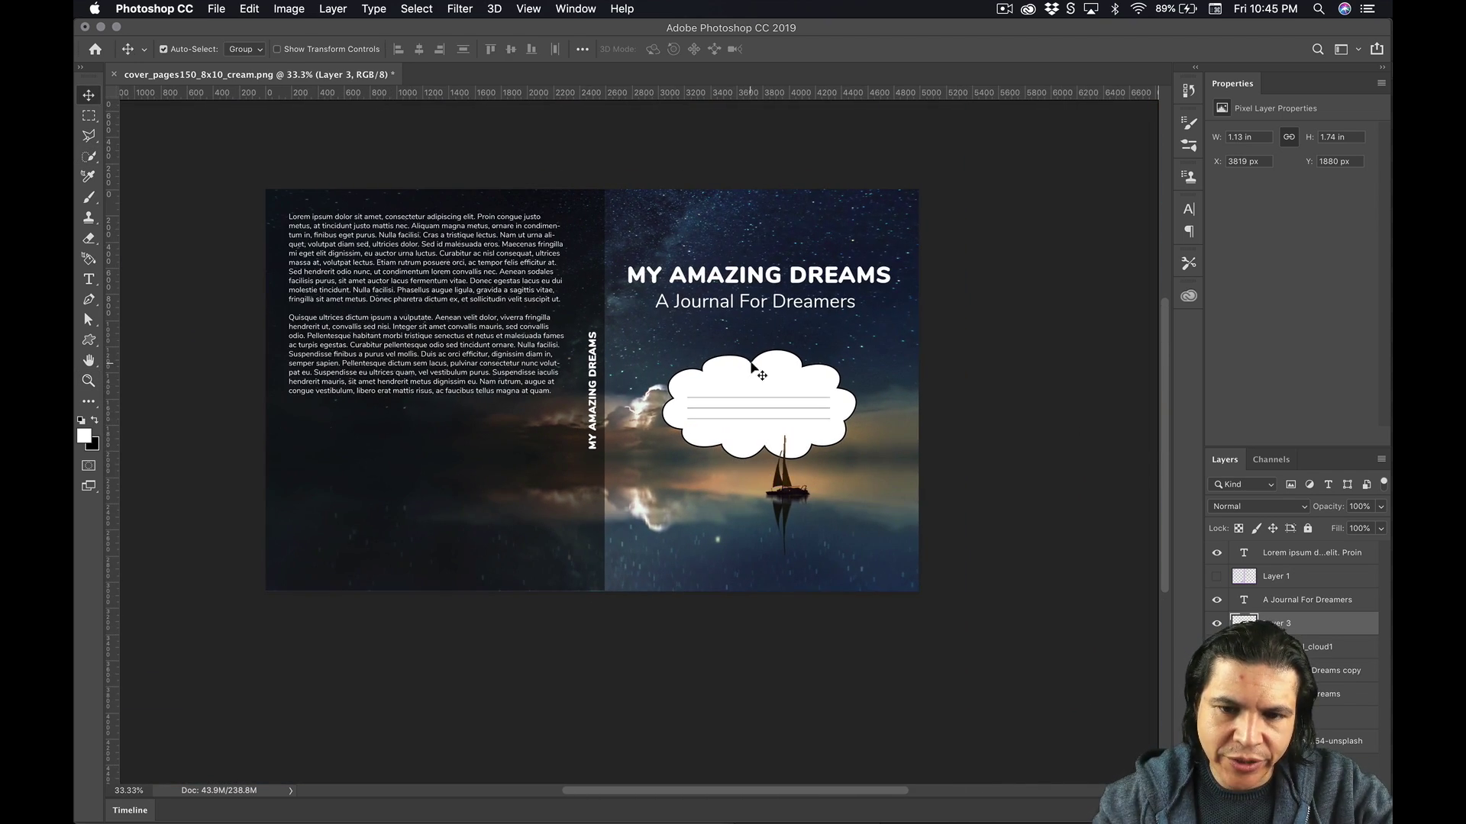
{"action": "left_click", "coordinate": [760, 374]}
{"action": "left_click_drag", "start_coordinate": [780, 386], "coordinate": [756, 386]}
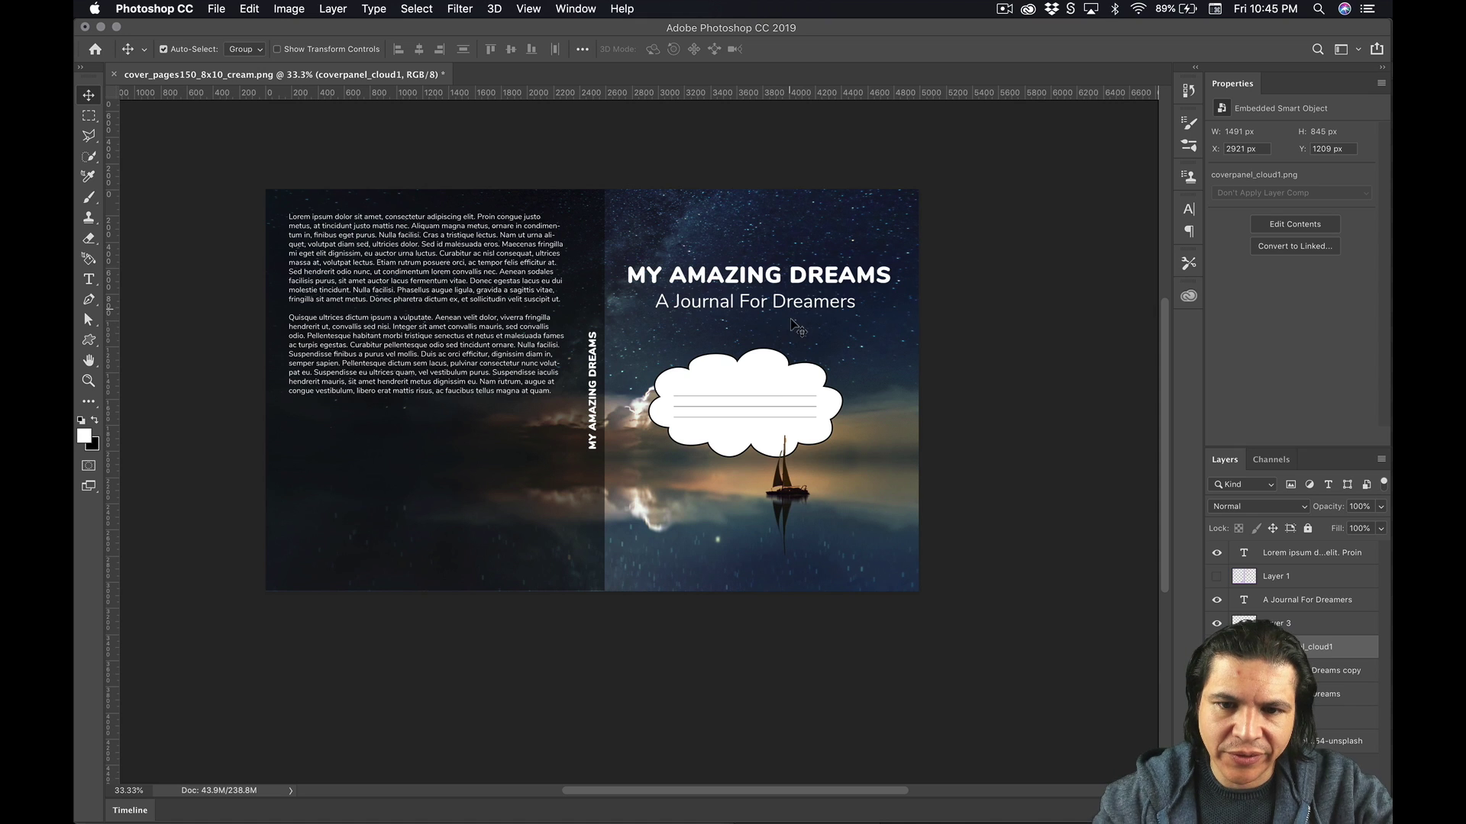
{"action": "left_click", "coordinate": [791, 318]}
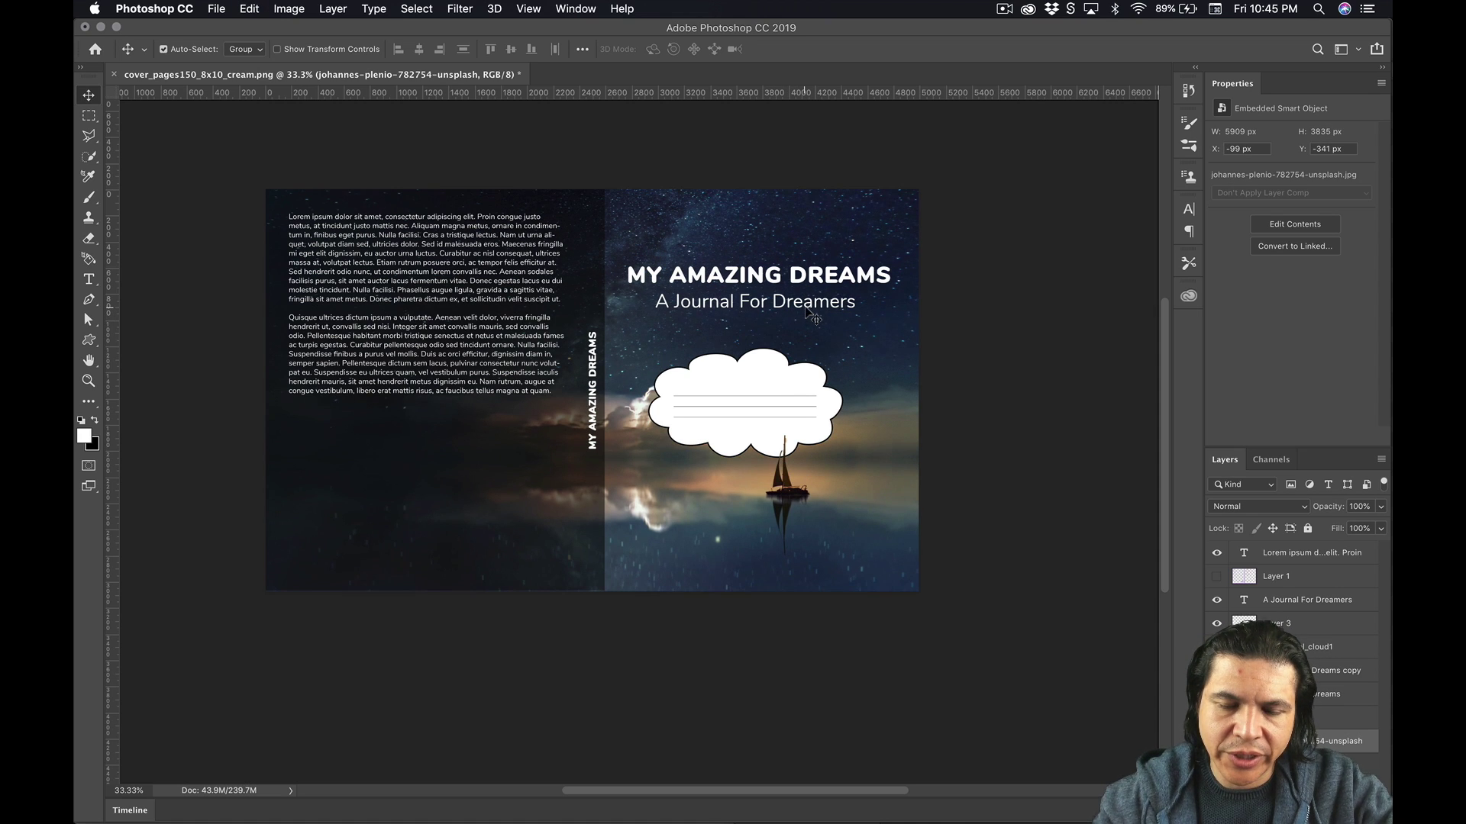
{"action": "mouse_move", "coordinate": [802, 308]}
{"action": "left_mouse_down"}
{"action": "mouse_move", "coordinate": [810, 330]}
{"action": "mouse_move", "coordinate": [805, 302]}
{"action": "left_mouse_up"}
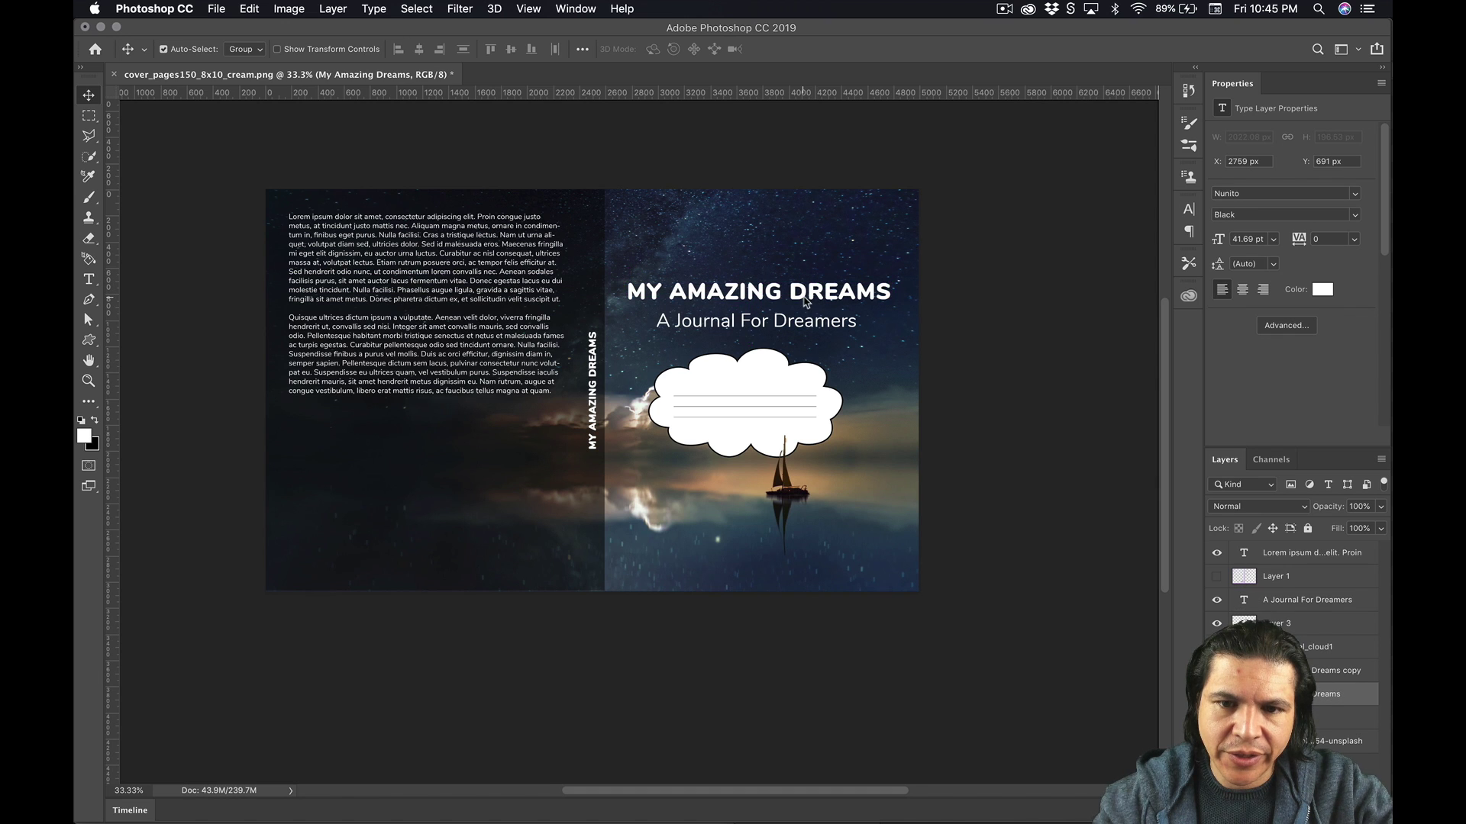
Show and hide the layout guides to check the MY AMAZING DREAMS title placement
{"action": "scroll", "coordinate": [805, 302], "scroll_direction": "left", "scroll_amount": 1}
{"action": "key", "text": "super+semicolon"}
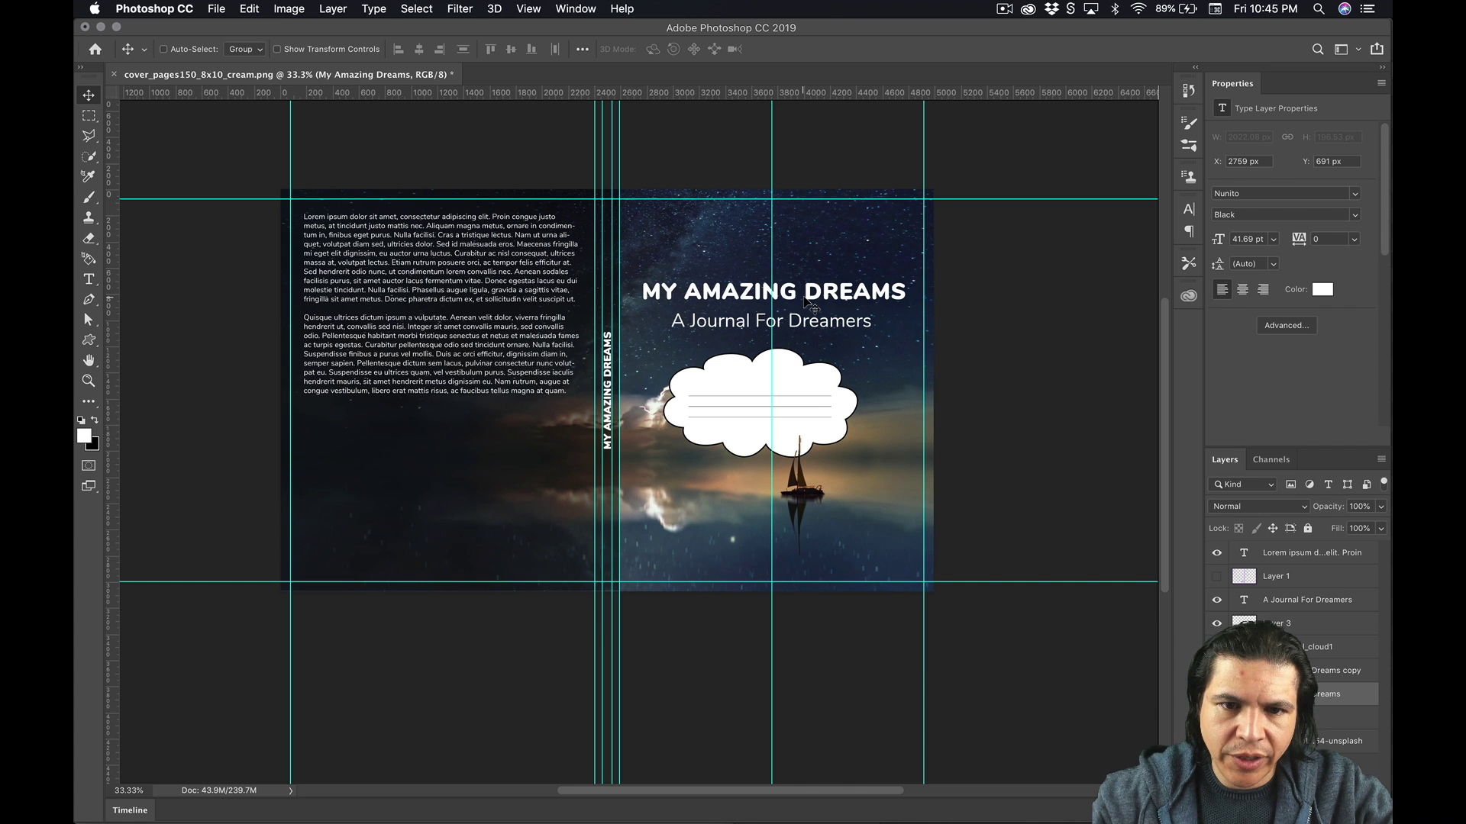
{"action": "key", "text": "super+semicolon"}
{"action": "scroll", "coordinate": [805, 302], "scroll_direction": "down", "scroll_amount": 2}
{"action": "scroll", "coordinate": [805, 302], "scroll_direction": "right", "scroll_amount": 2}
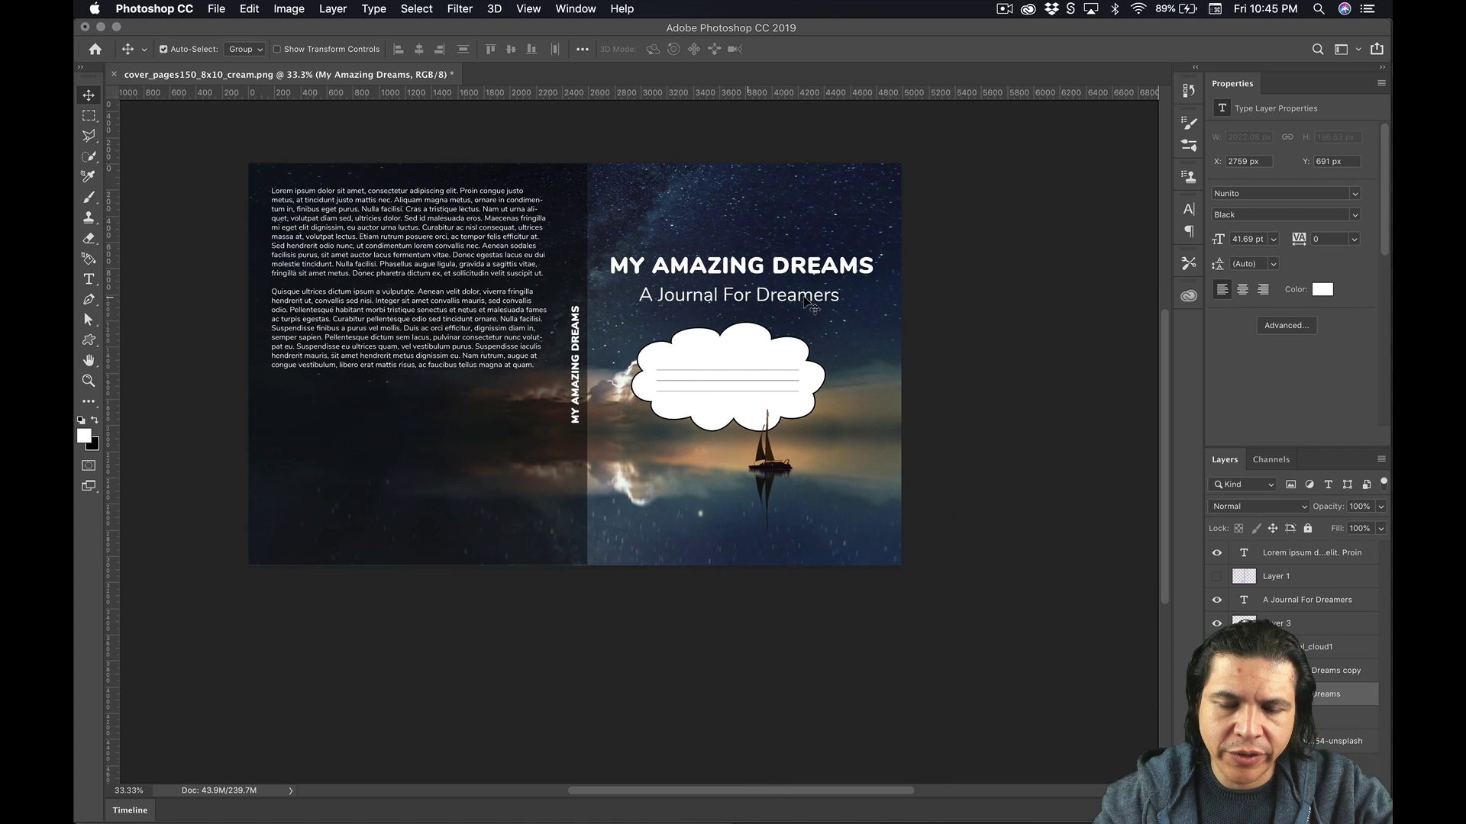
{"action": "scroll", "coordinate": [806, 303], "scroll_direction": "left", "scroll_amount": 1}
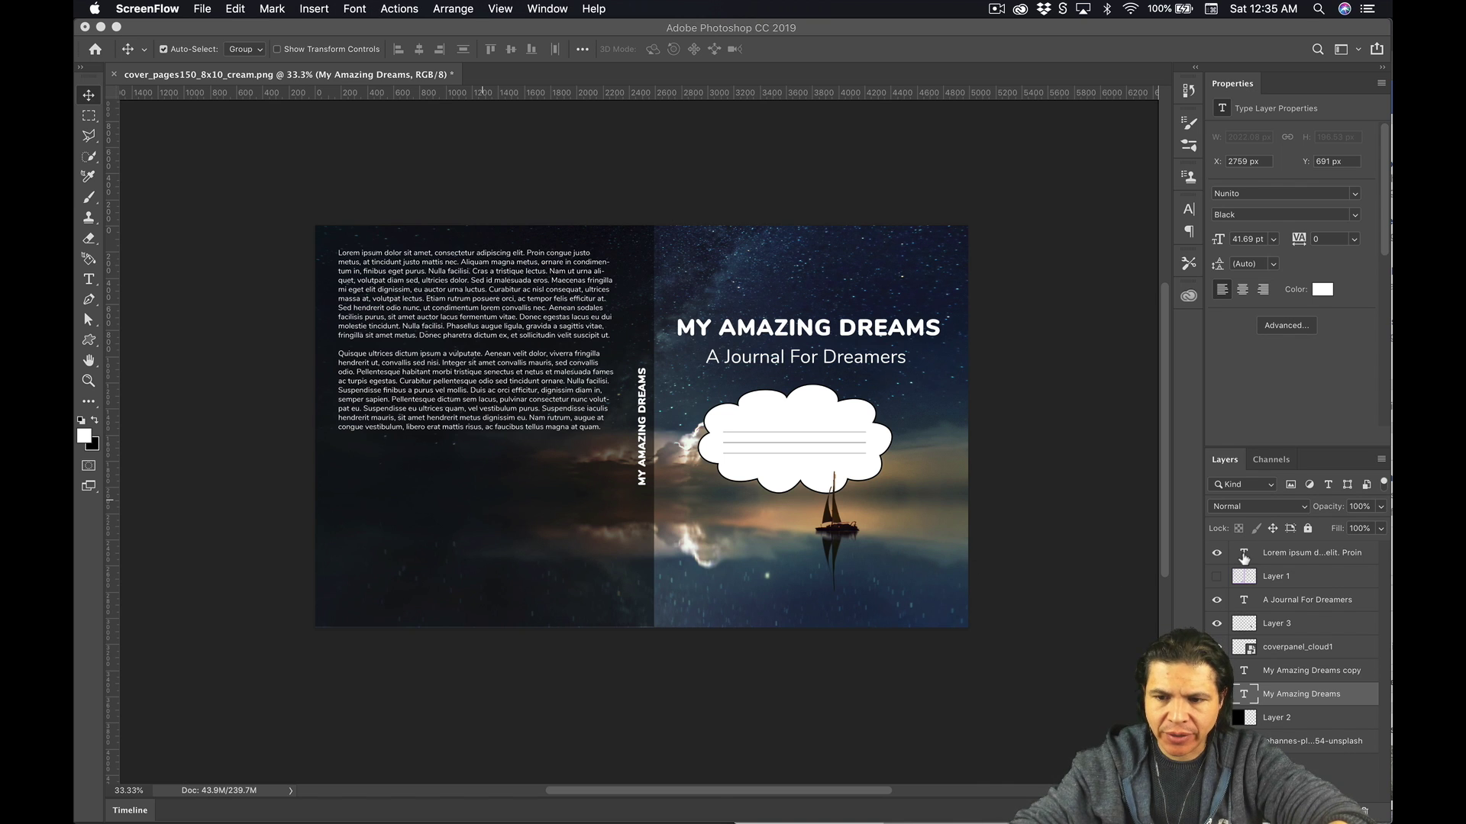
Move the Lorem ipsum layer below Layer 1, then group the cover layers as 'Cover'
{"action": "left_click_drag", "start_coordinate": [1244, 558], "coordinate": [1240, 588]}
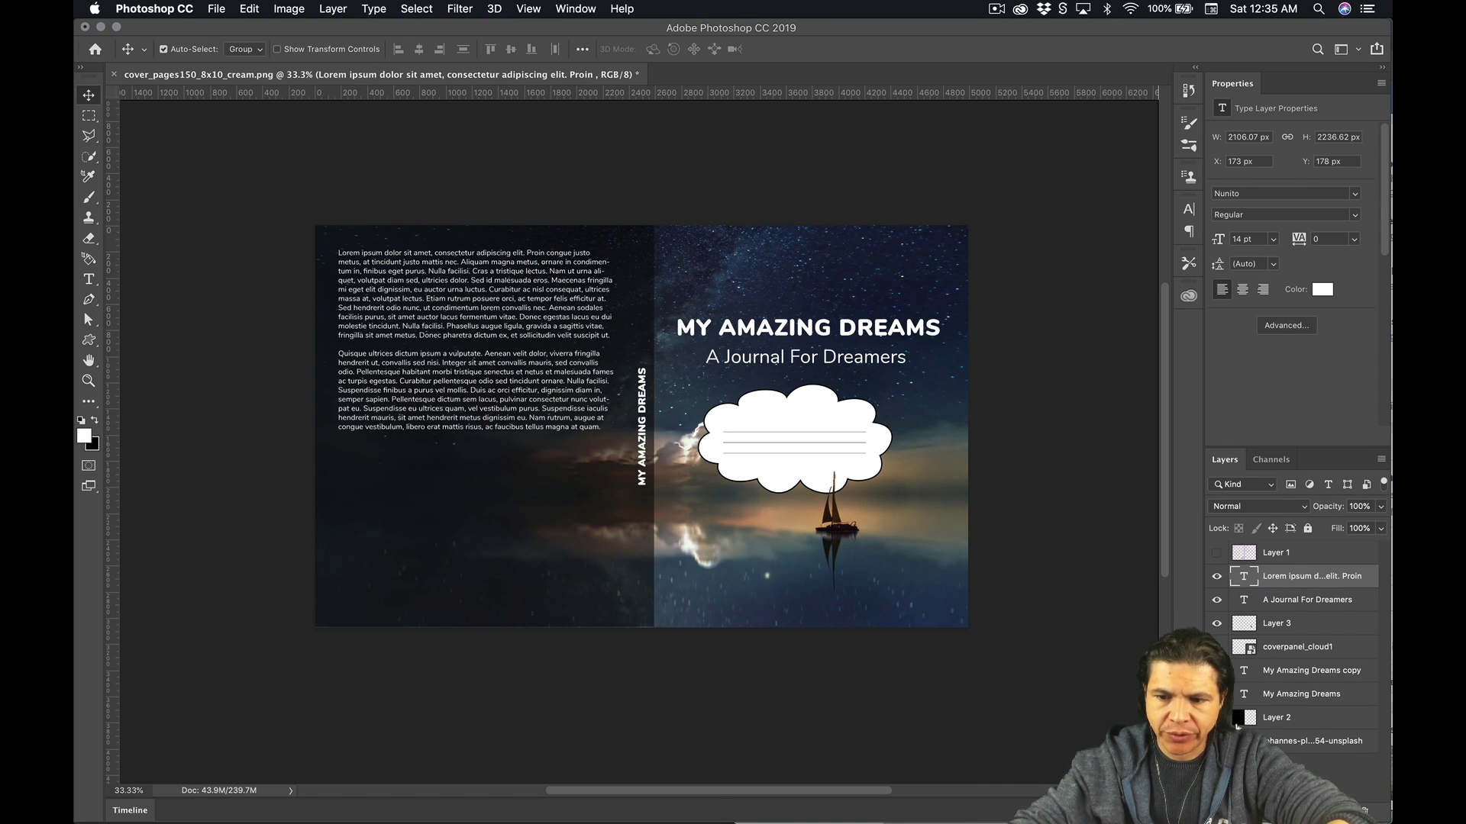
{"action": "key", "text": "alt+super+a"}
{"action": "key", "text": "super+g"}
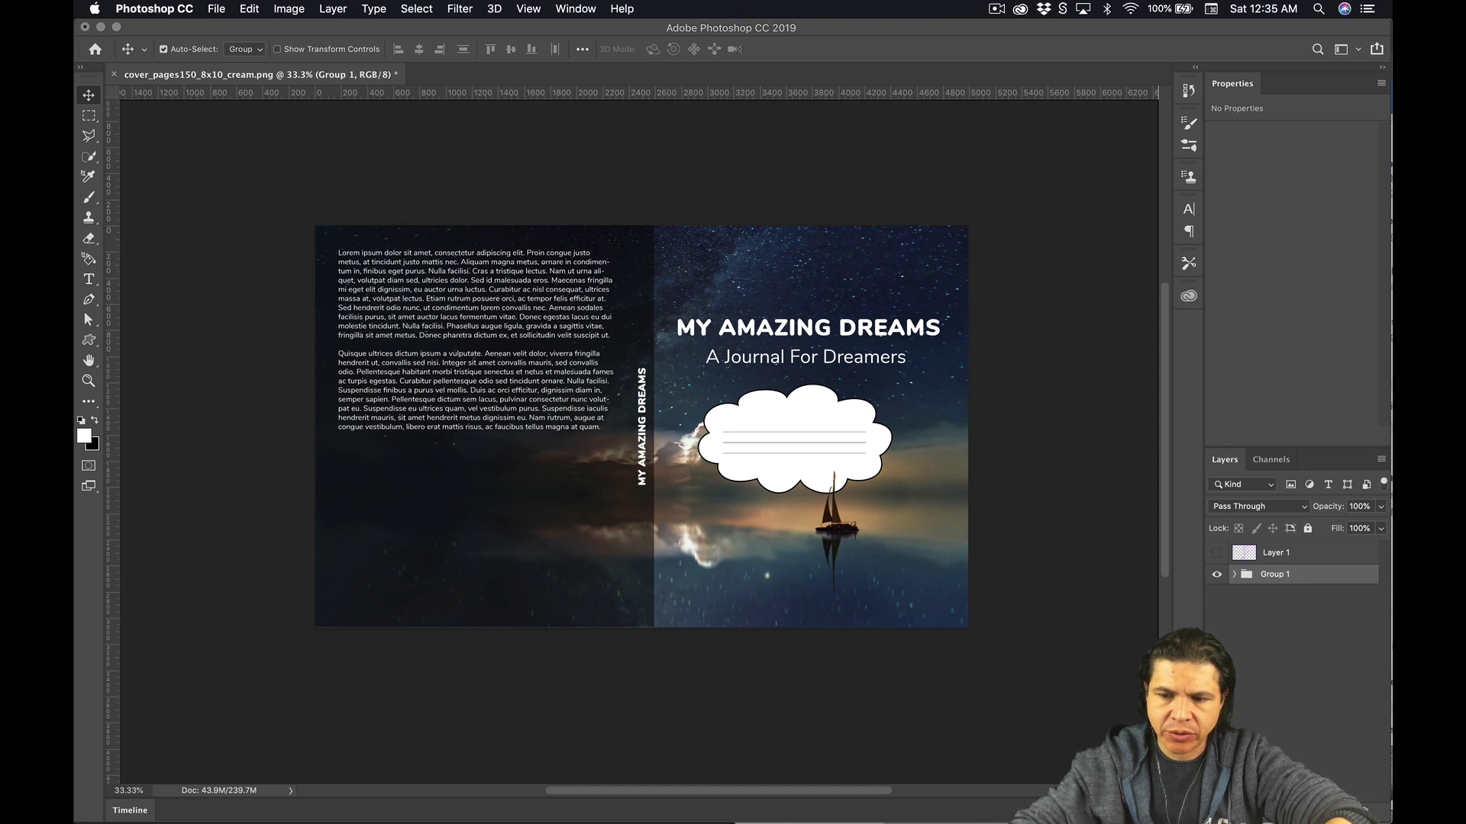
{"action": "double_click", "coordinate": [1274, 574]}
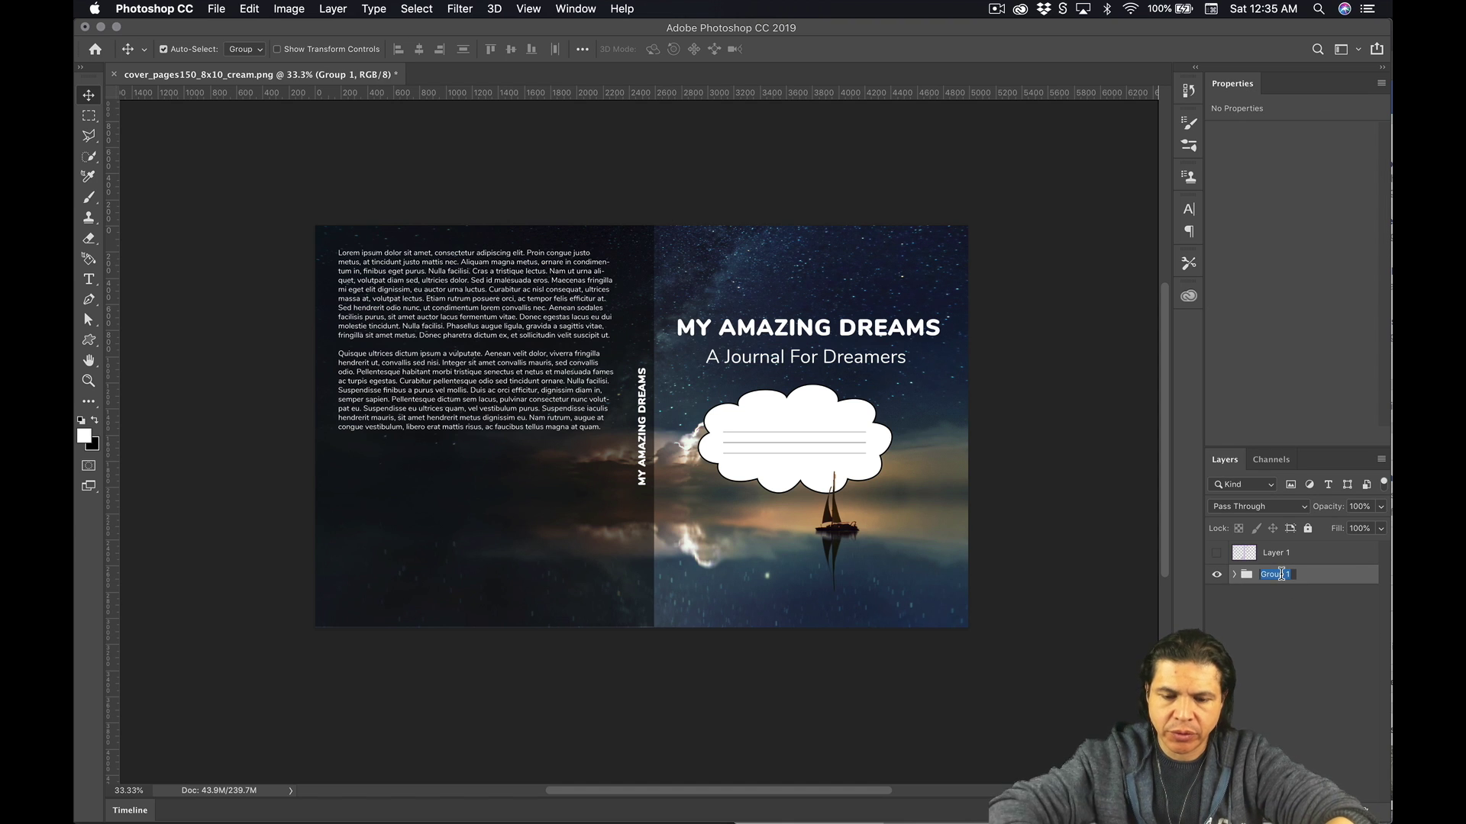
{"action": "type", "text": "Cover"}
{"action": "key", "text": "Return"}
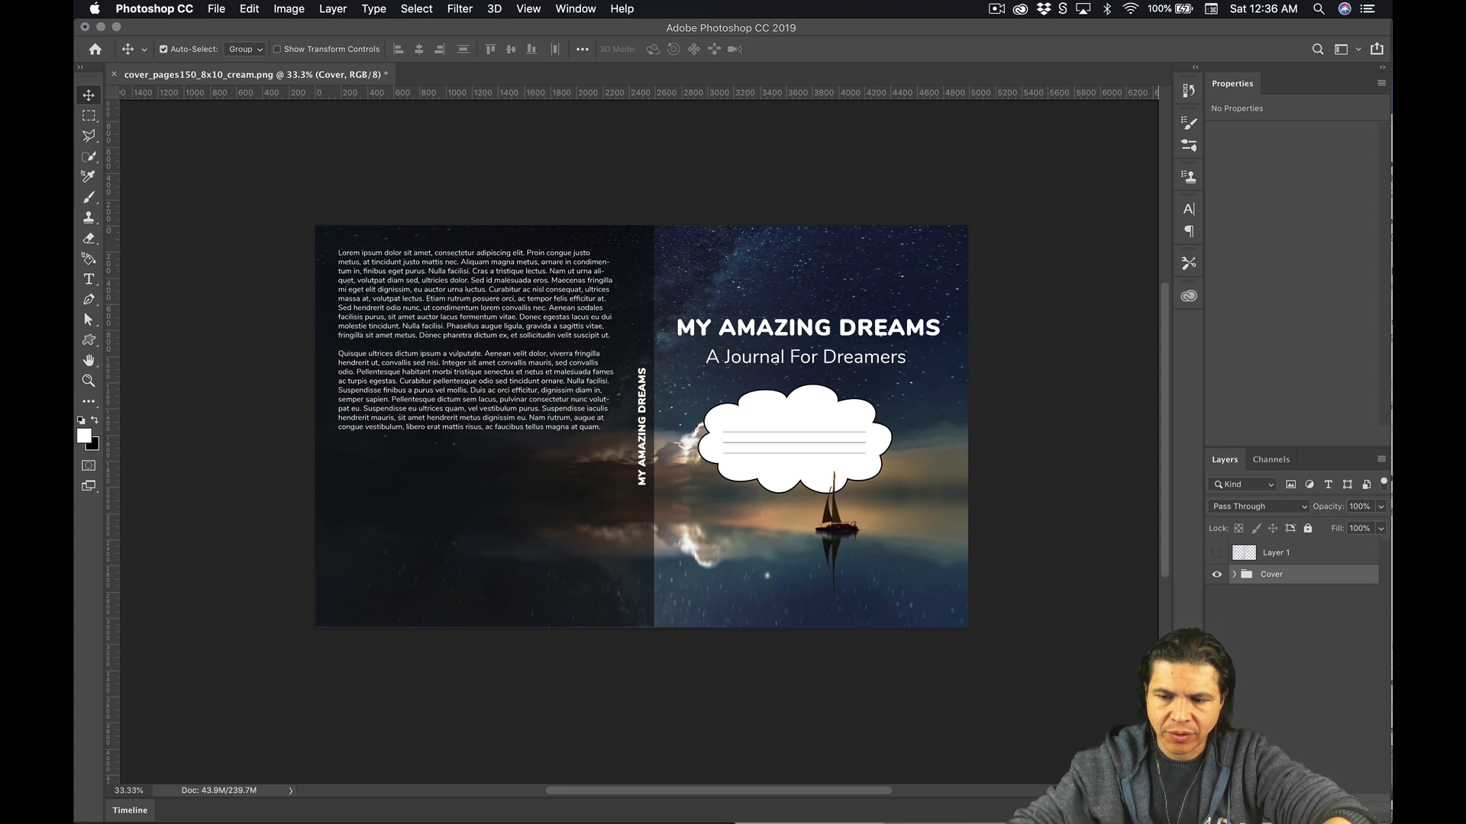
Duplicate the Cover group, merge the copy into one layer, and hide the original group
{"action": "key", "text": "super+j"}
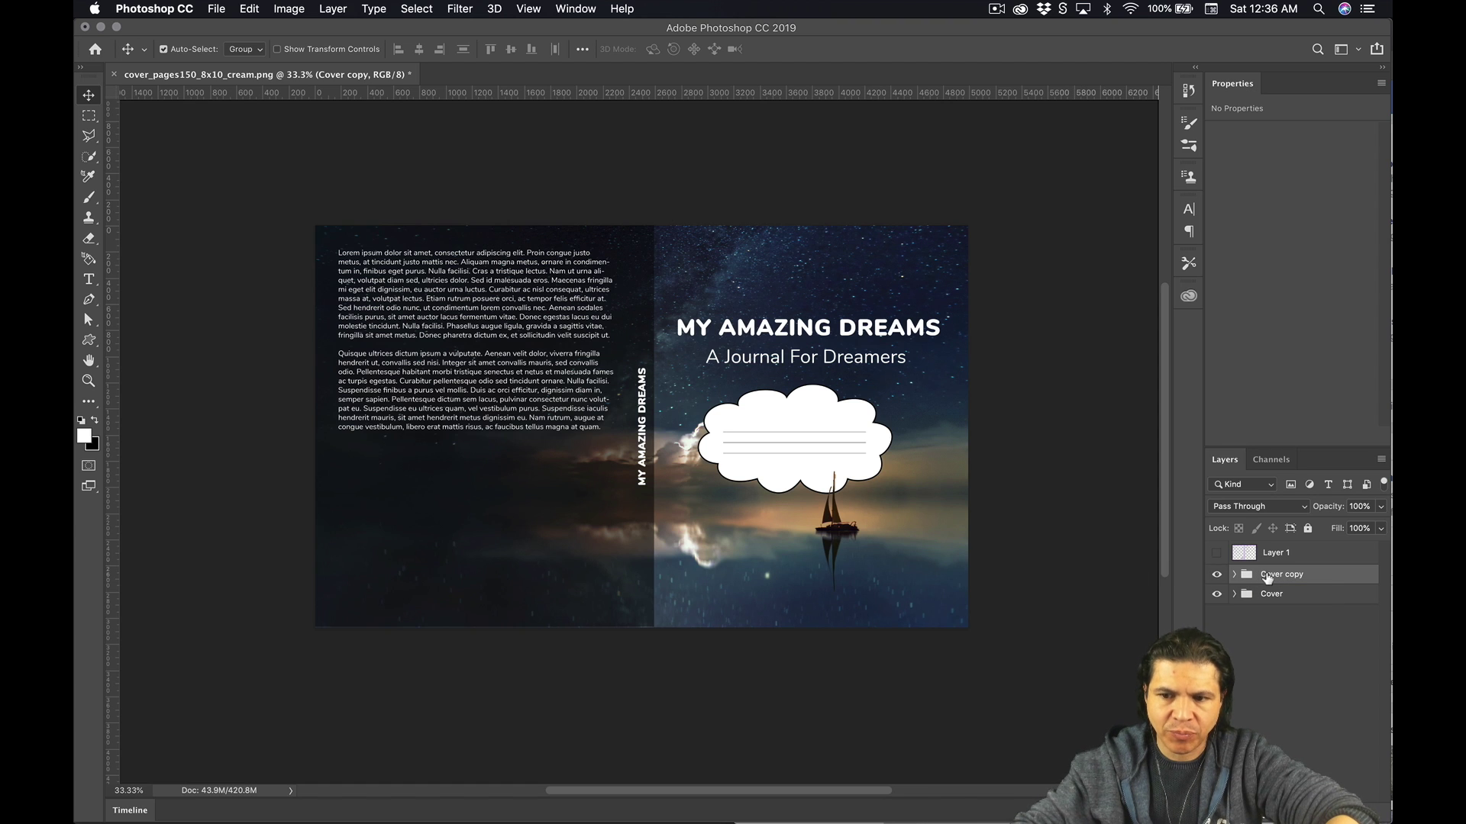
{"action": "key", "text": "super"}
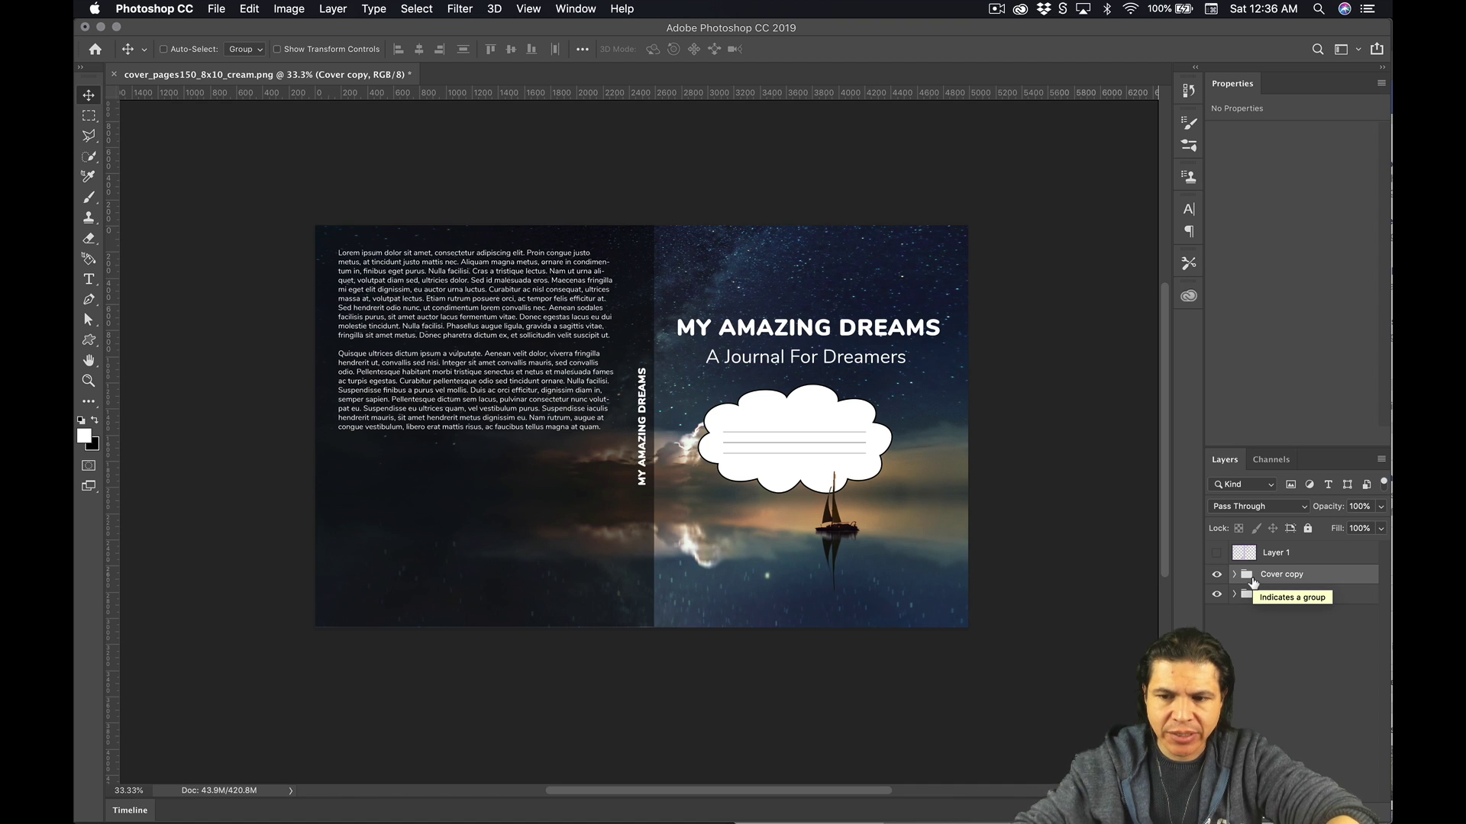
{"action": "key", "text": "super+e"}
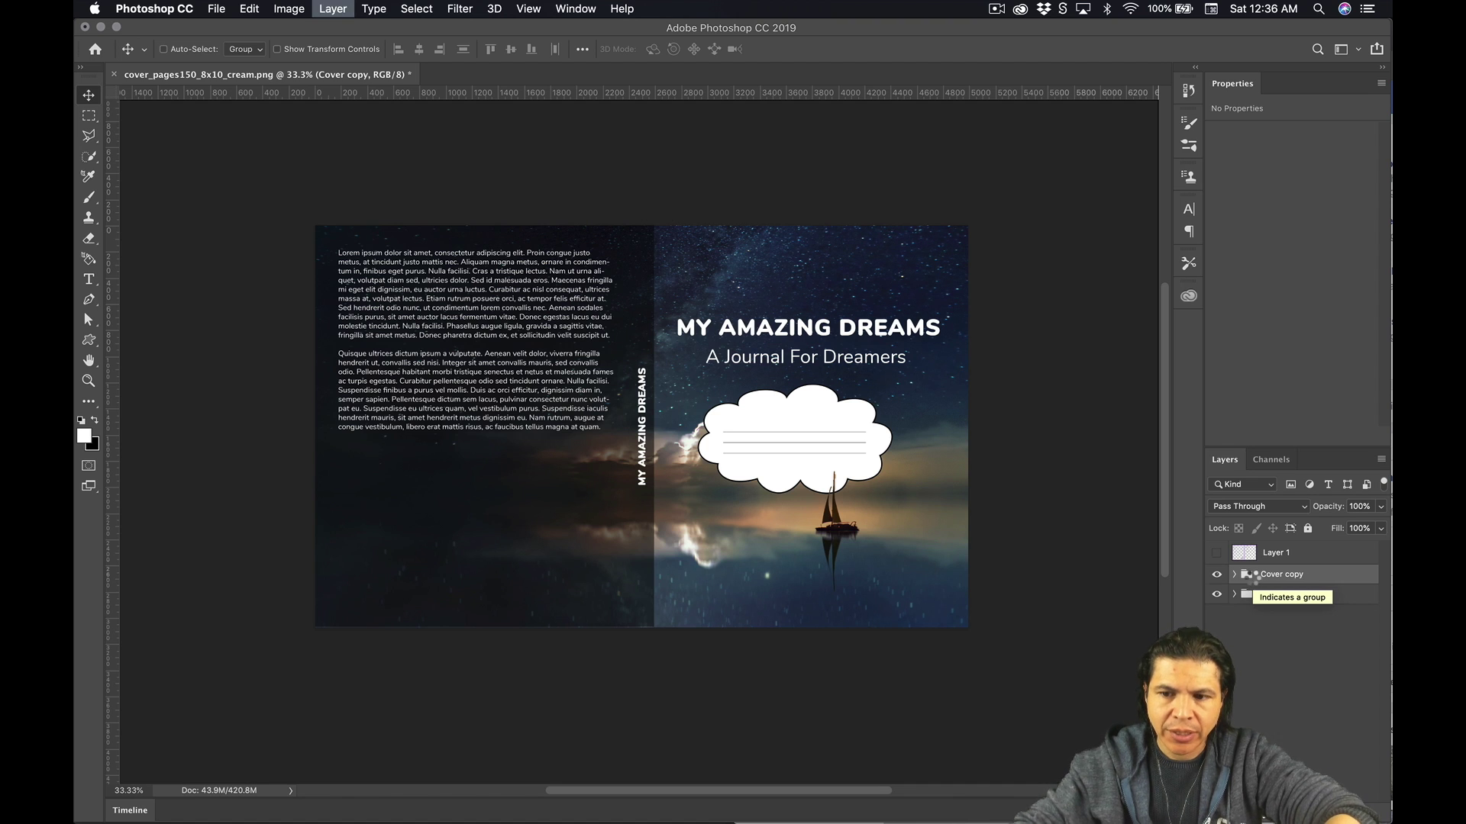
{"action": "left_click", "coordinate": [1217, 578]}
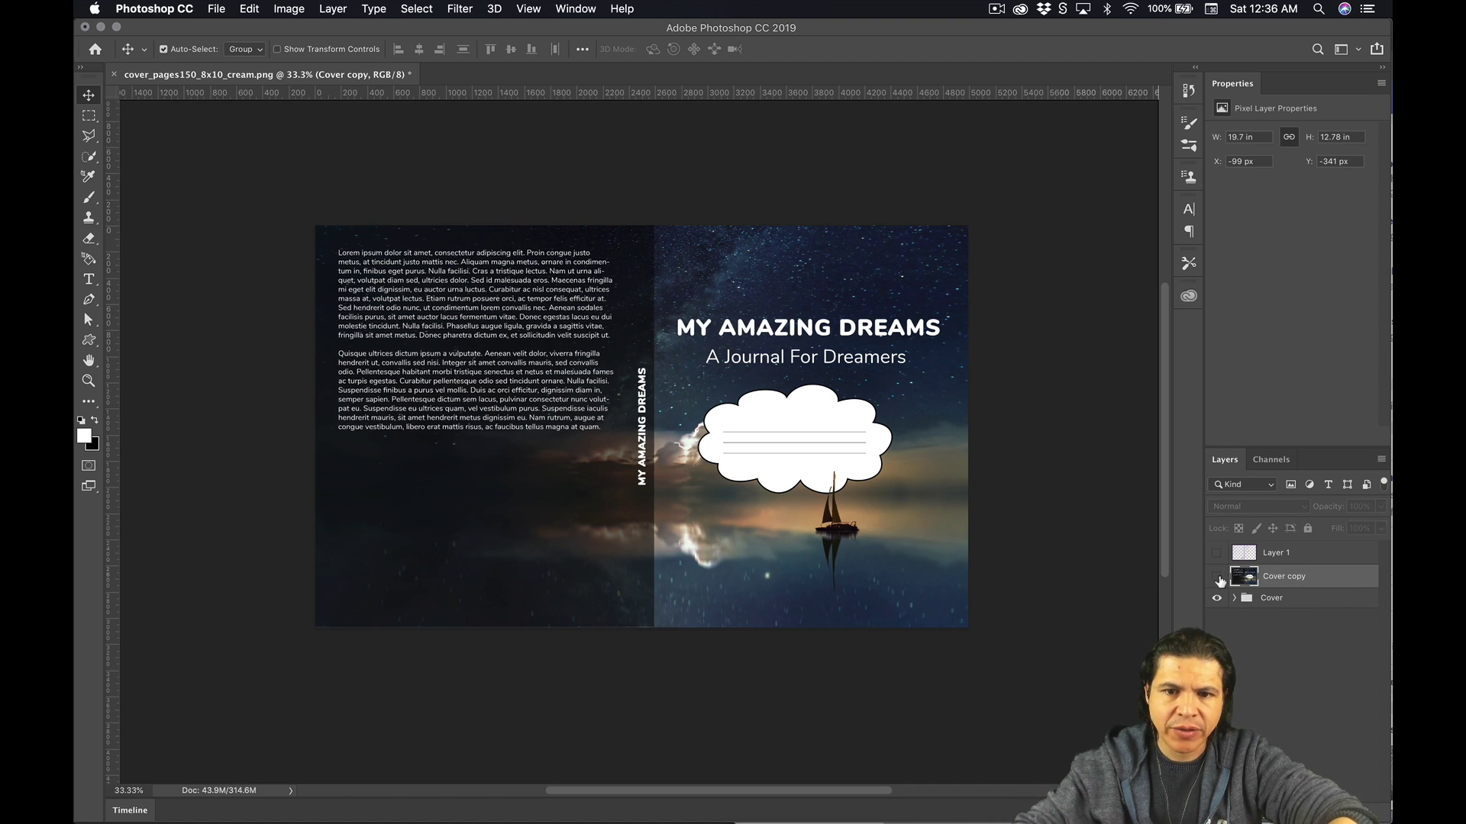
{"action": "left_click", "coordinate": [1217, 578]}
{"action": "left_click", "coordinate": [1216, 578]}
{"action": "left_click", "coordinate": [1217, 577]}
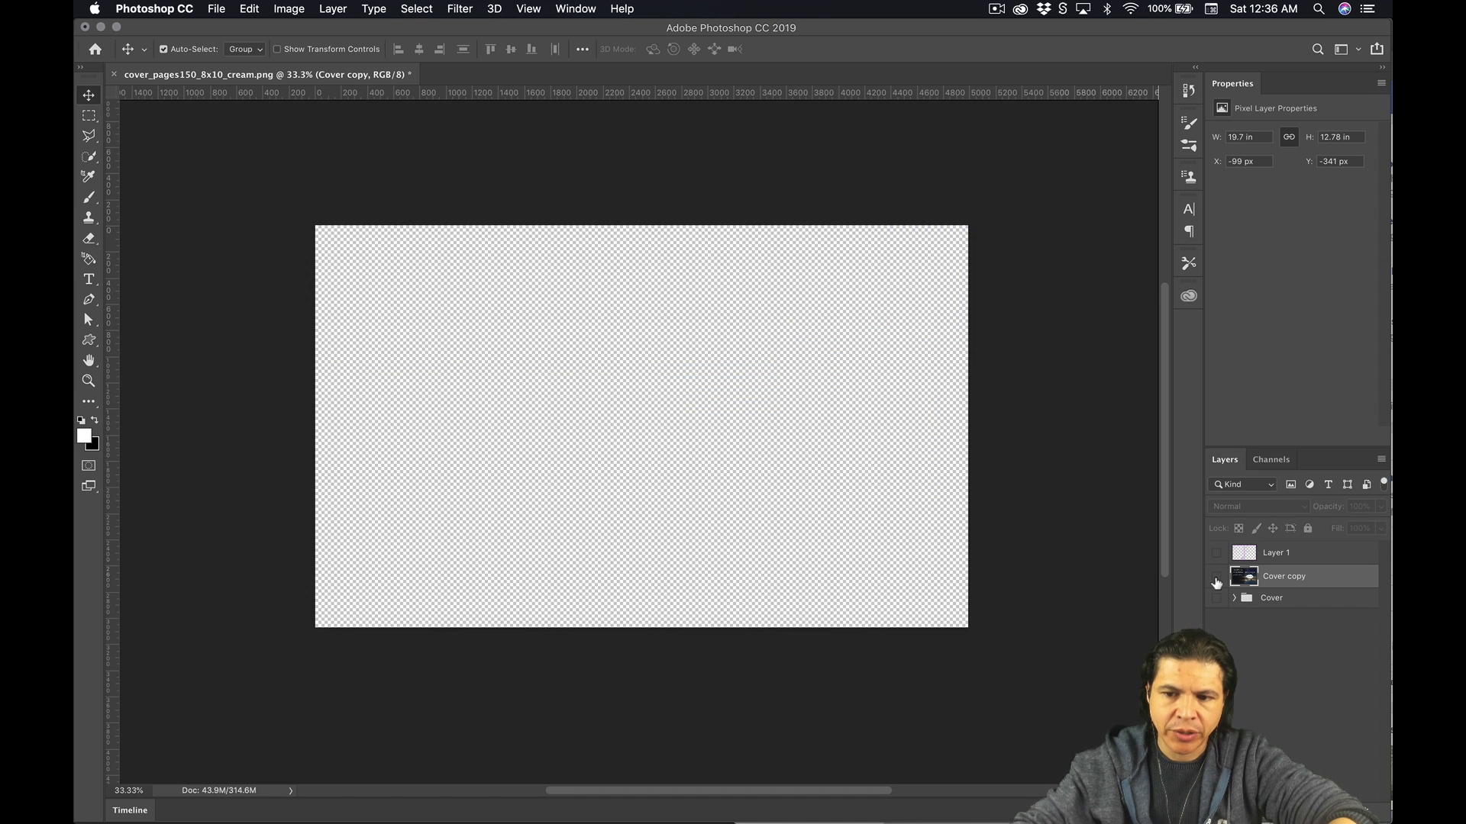
{"action": "left_click", "coordinate": [1217, 577]}
{"action": "left_click", "coordinate": [1217, 577]}
{"action": "left_click", "coordinate": [1217, 577]}
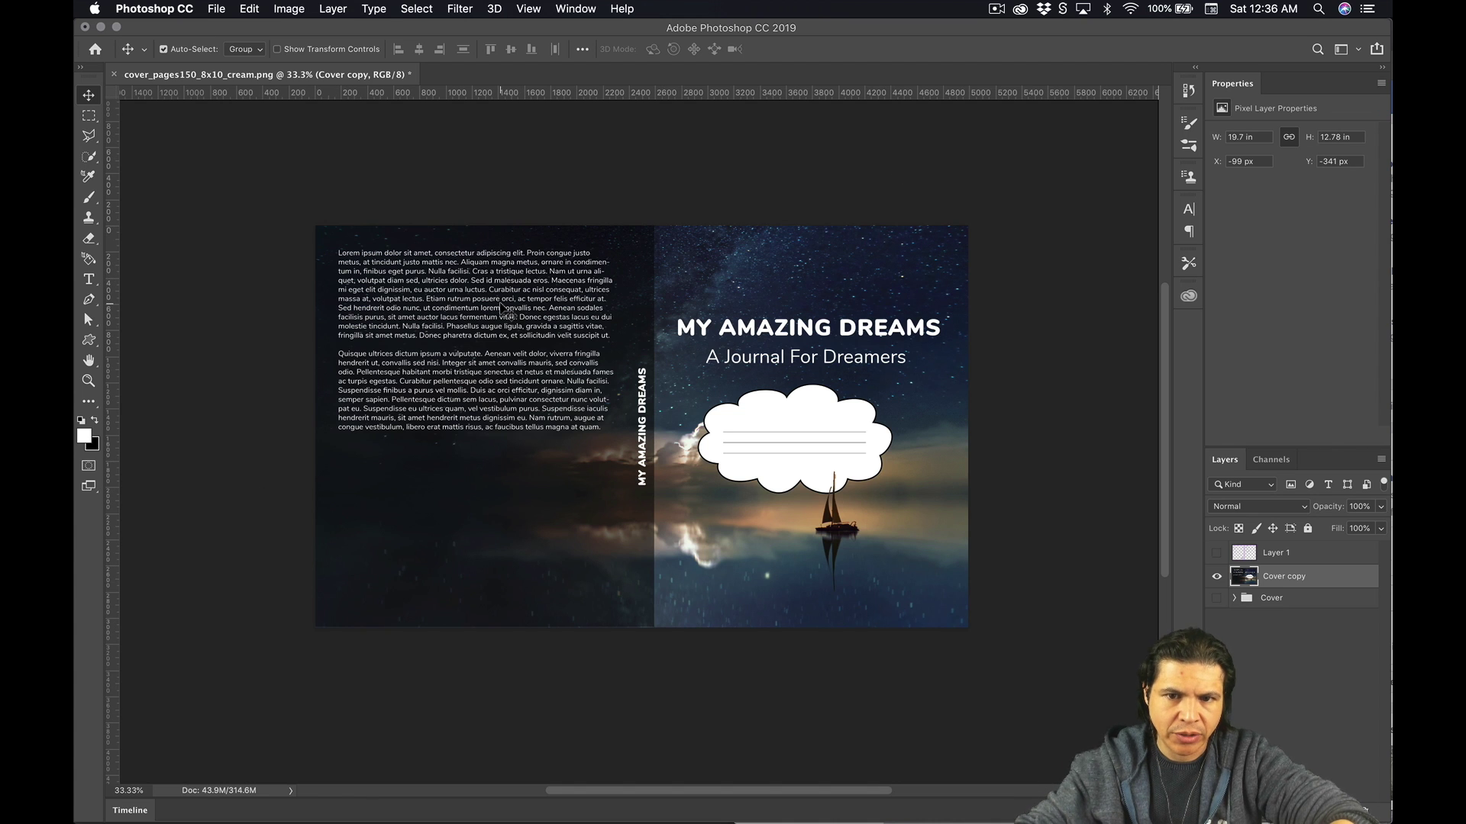
Save the cover as a Photoshop PDF copy without layers
{"action": "key", "text": "super+s"}
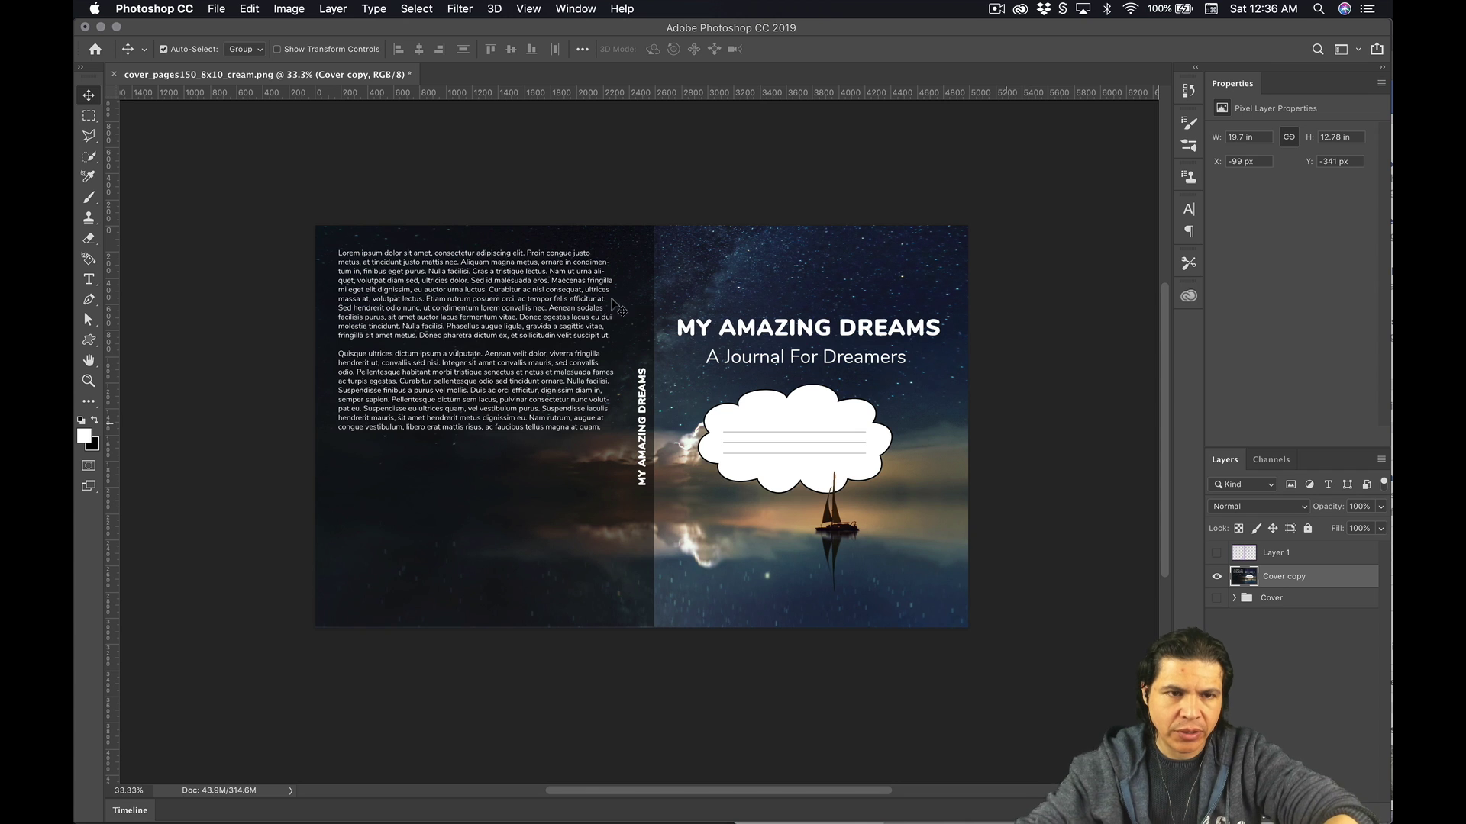
{"action": "left_click", "coordinate": [217, 9]}
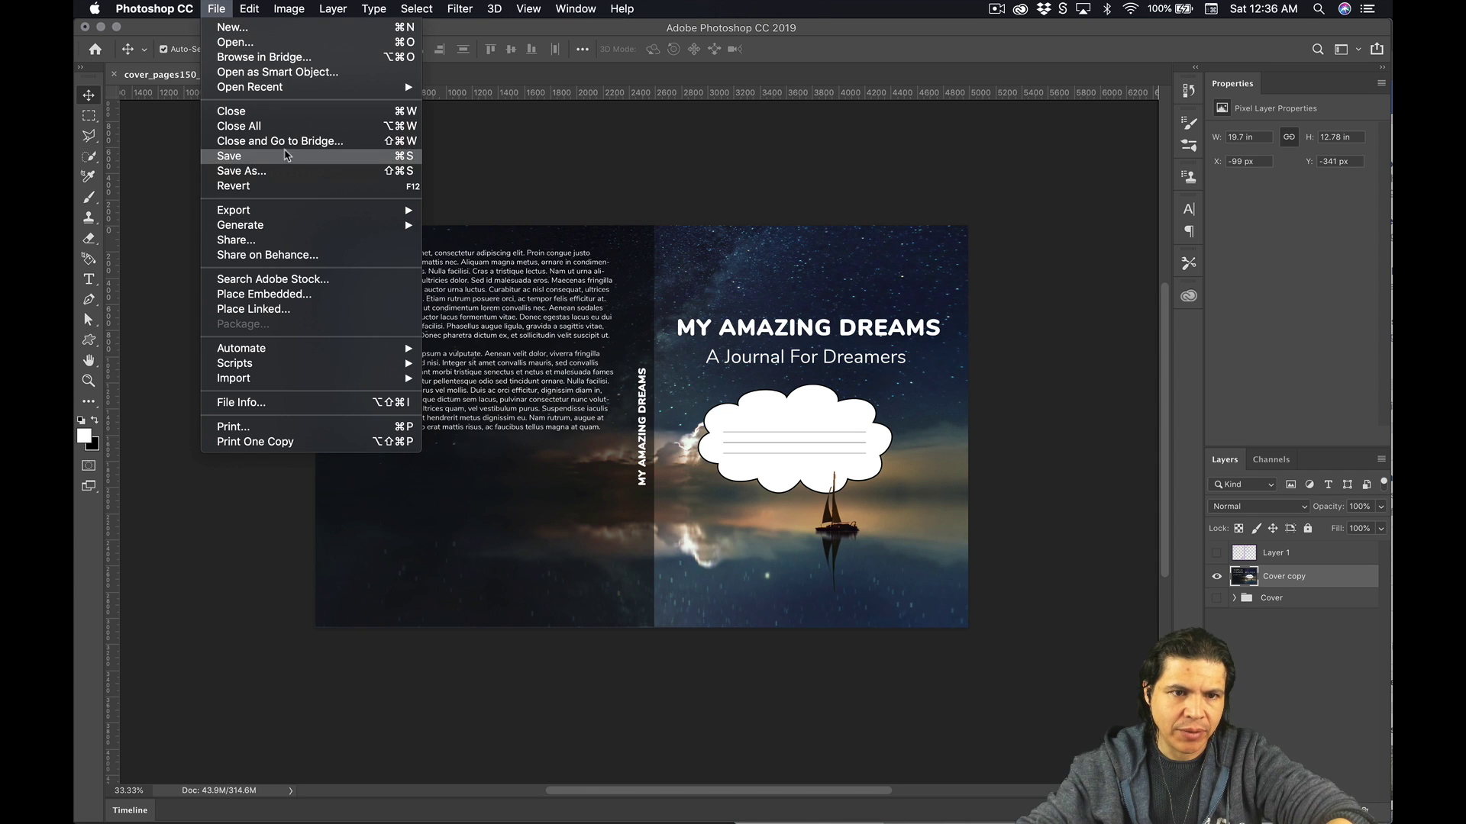
{"action": "left_click", "coordinate": [284, 158]}
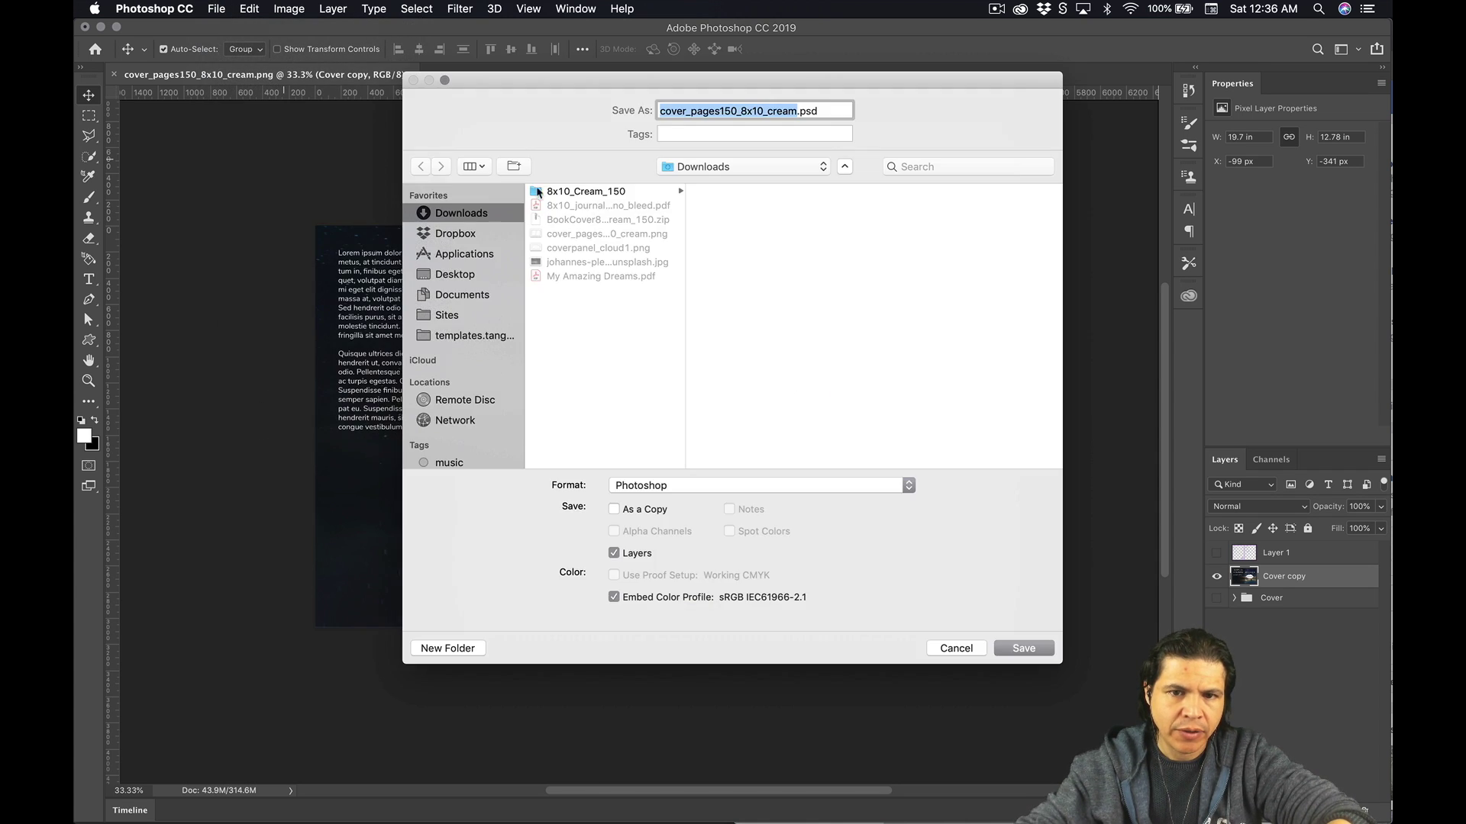
{"action": "left_click", "coordinate": [724, 485]}
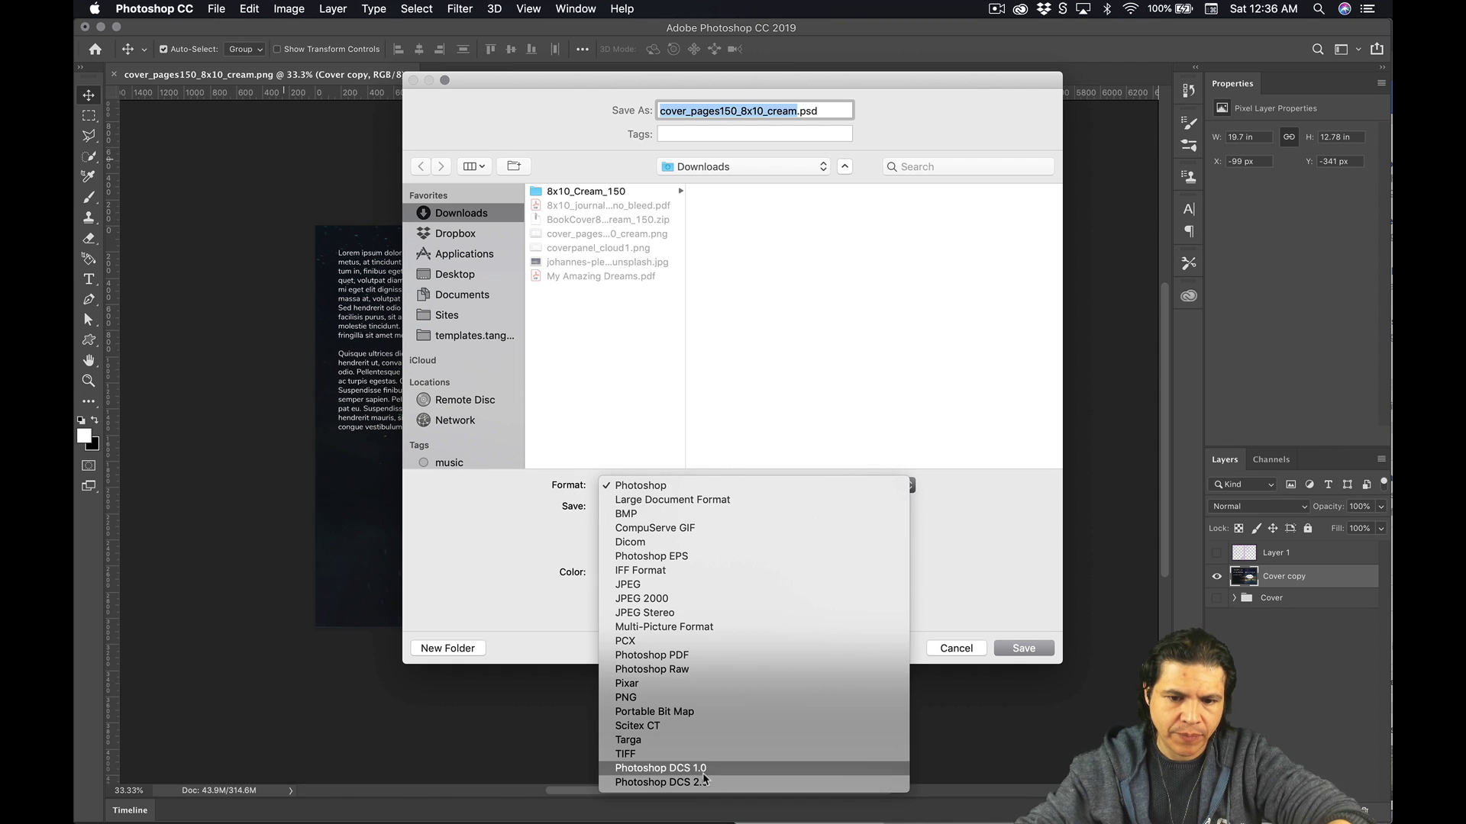
{"action": "left_click", "coordinate": [683, 656]}
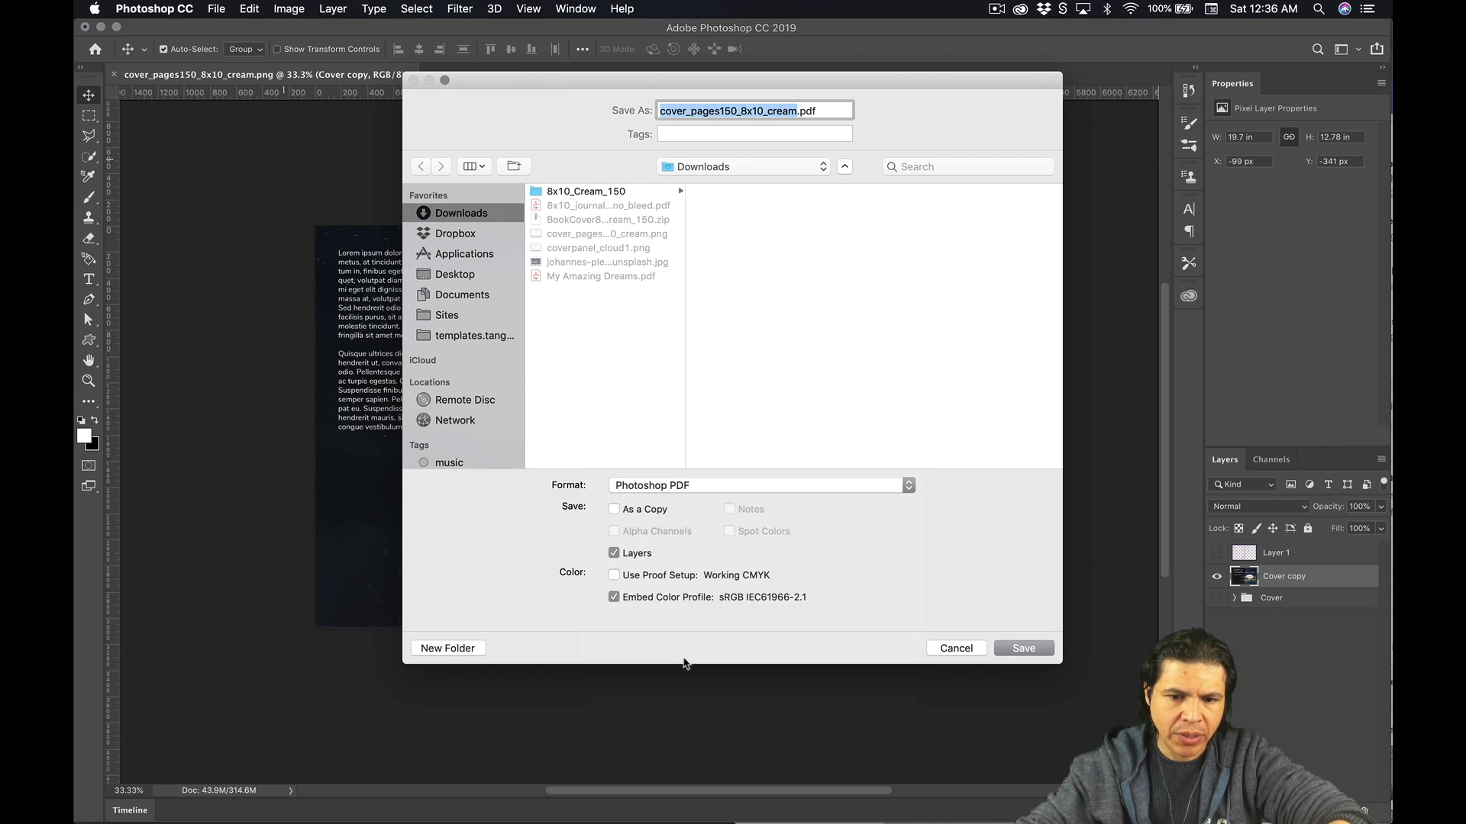
{"action": "left_click", "coordinate": [612, 554]}
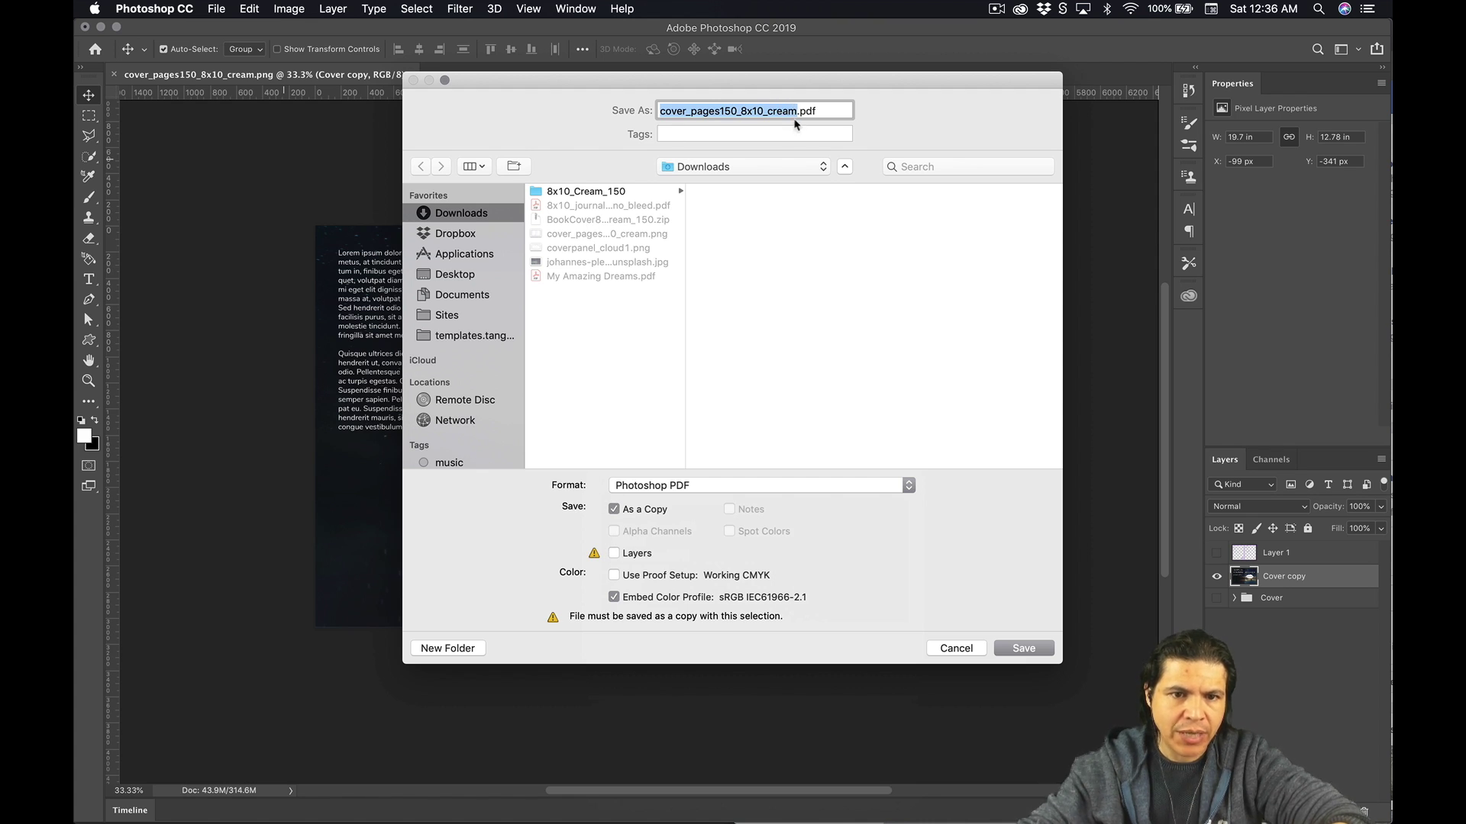
{"action": "left_click", "coordinate": [1022, 650]}
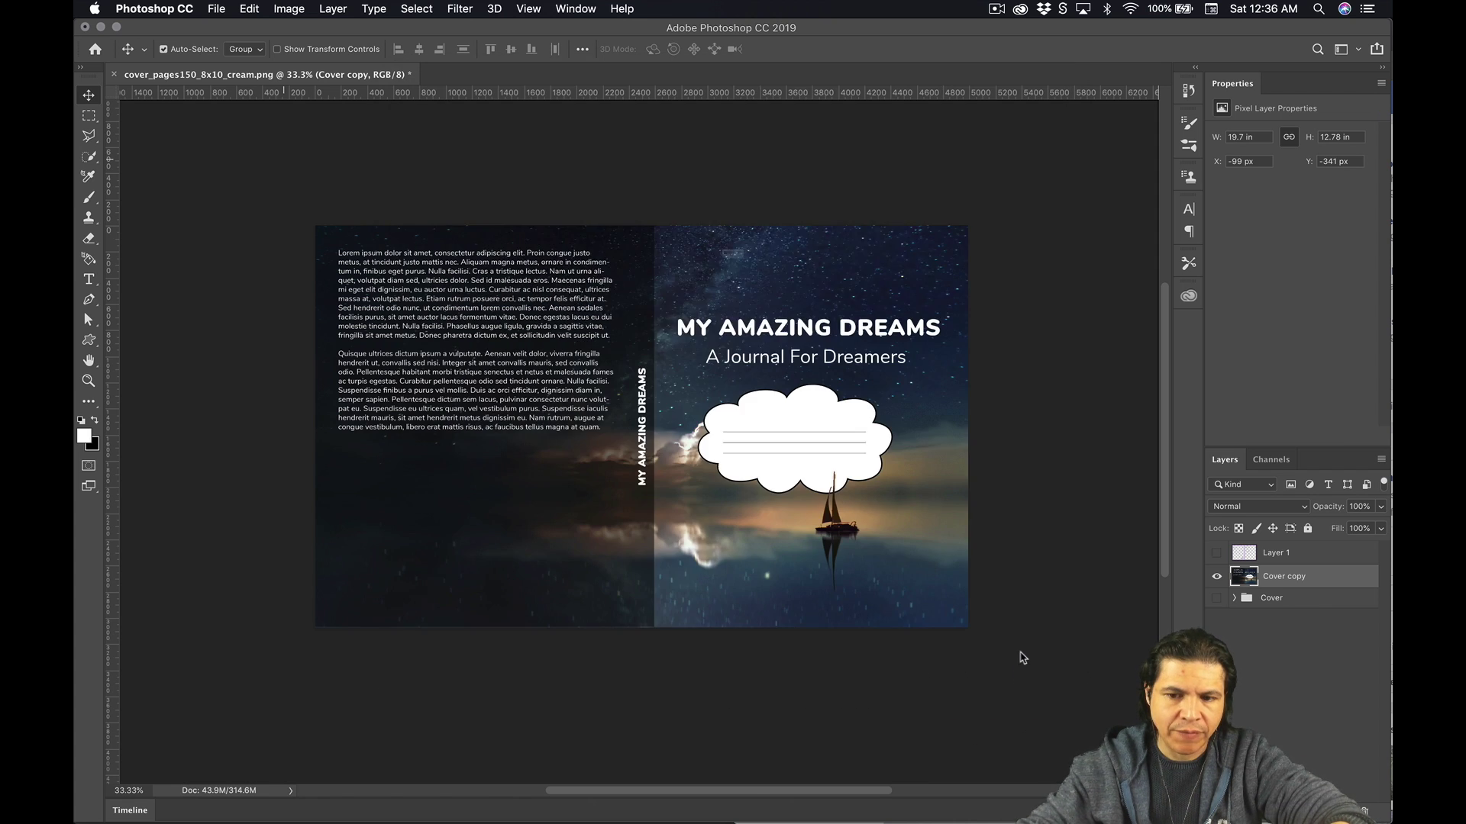
Review the High Quality Print PDF settings and save cover_pages150_8x10_cream.pdf to Downloads
{"action": "left_click", "coordinate": [851, 300]}
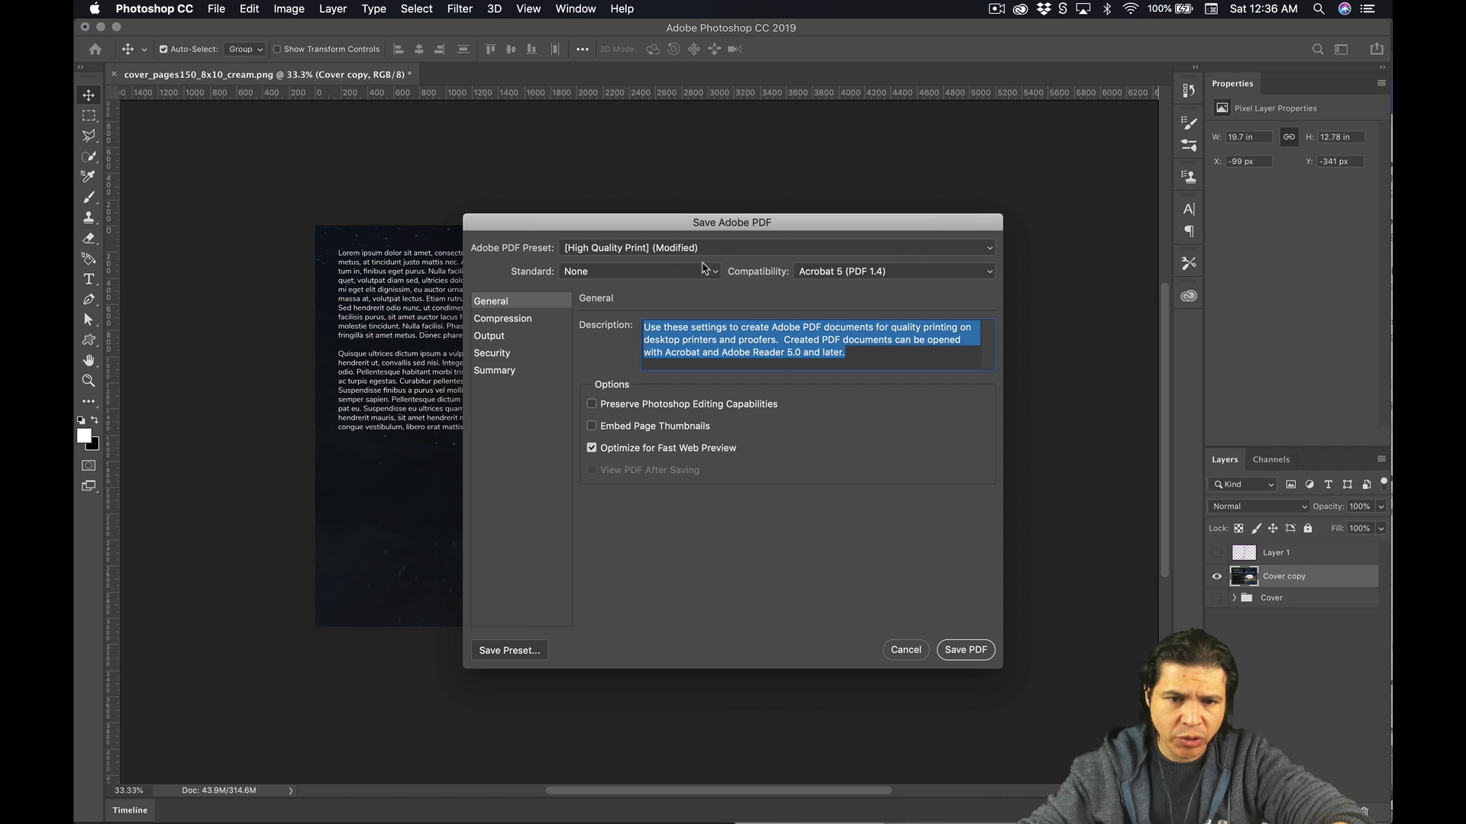
{"action": "left_click", "coordinate": [506, 320]}
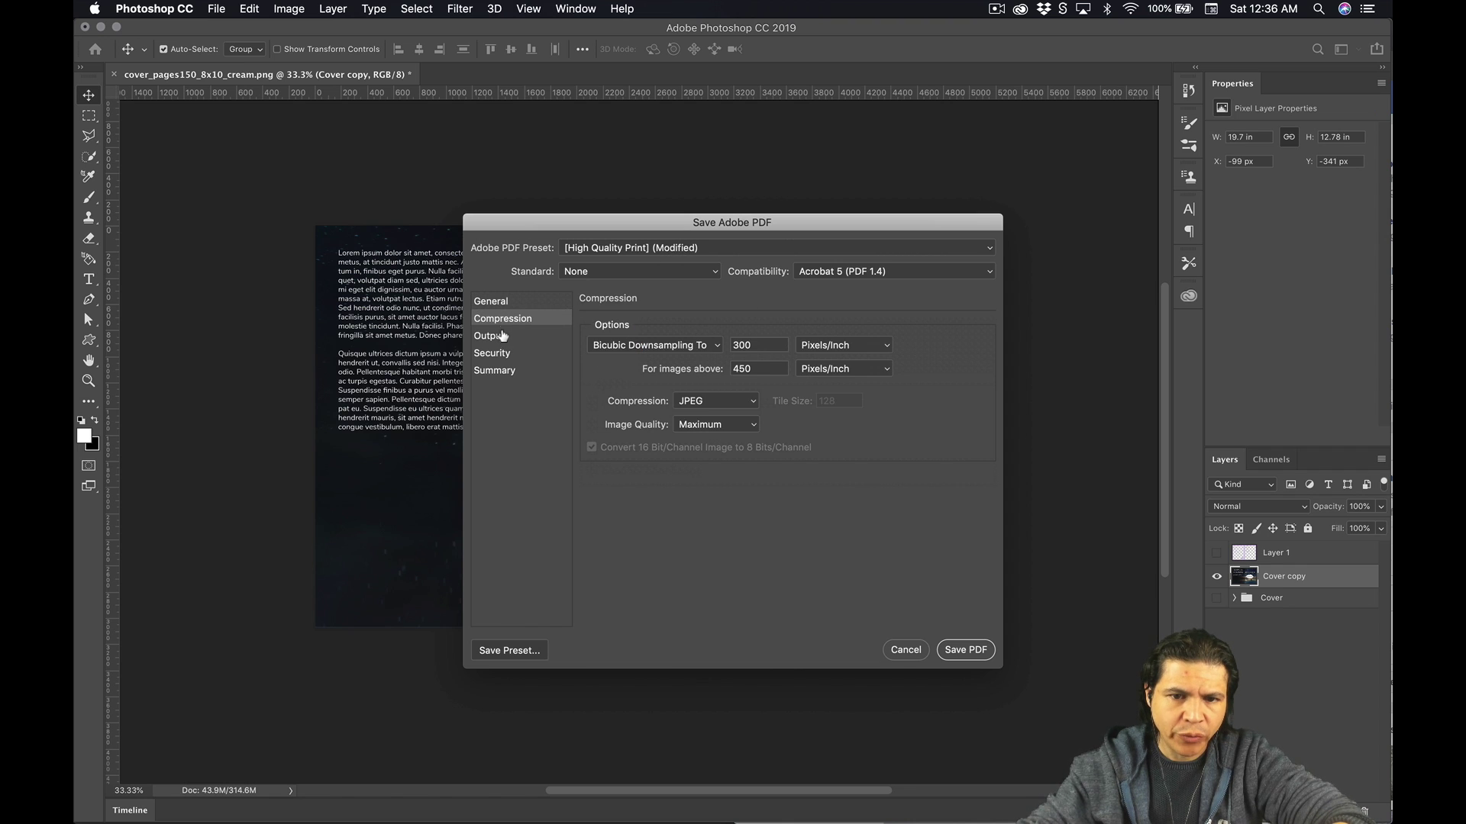
{"action": "left_click", "coordinate": [500, 337]}
{"action": "left_click", "coordinate": [502, 356]}
{"action": "left_click", "coordinate": [500, 372]}
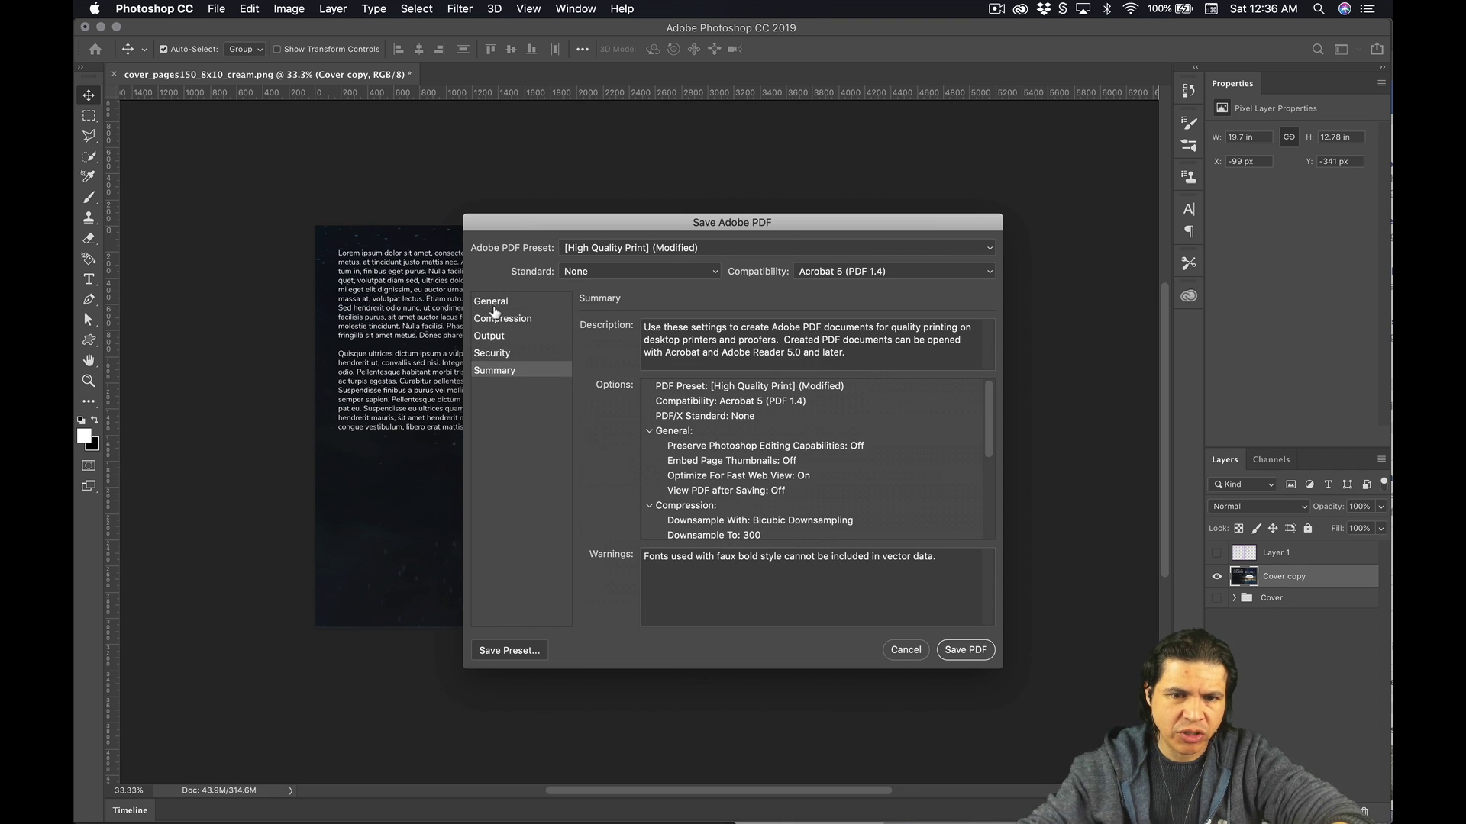
{"action": "left_click", "coordinate": [493, 301]}
{"action": "left_click_drag", "start_coordinate": [710, 222], "coordinate": [615, 188]}
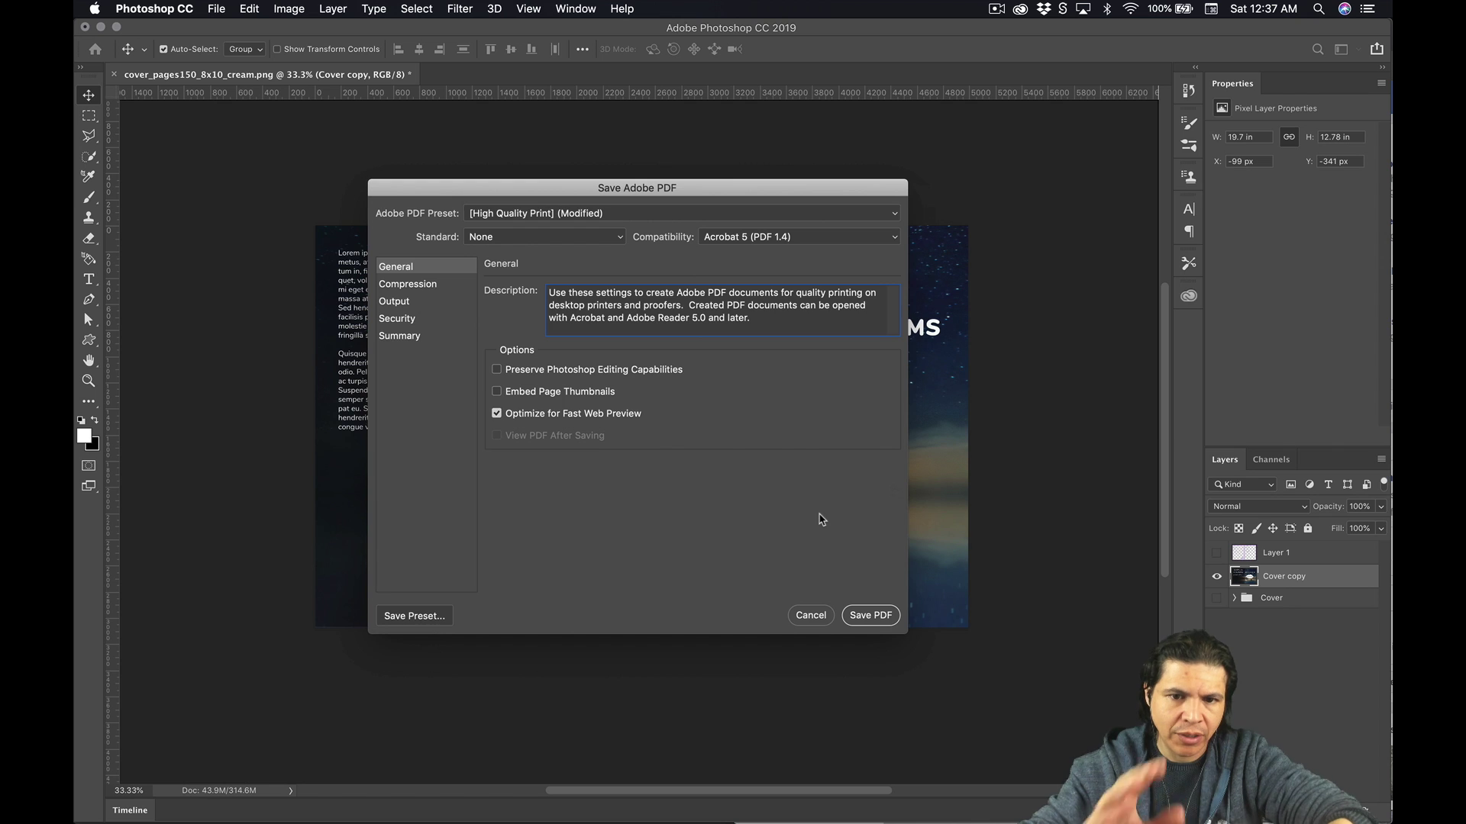
{"action": "left_click", "coordinate": [870, 615]}
{"action": "key", "text": "super+Tab"}
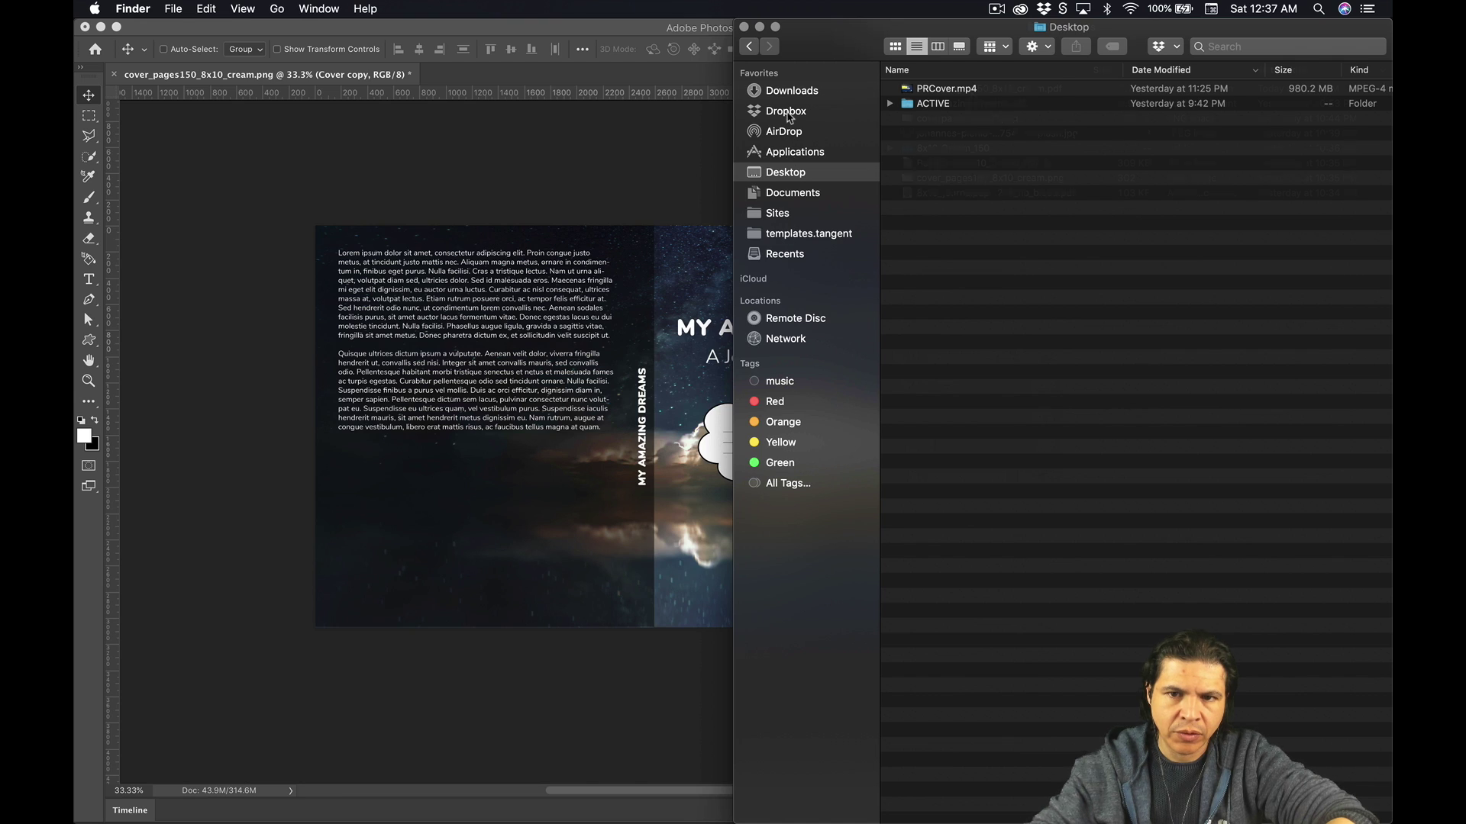
{"action": "left_click", "coordinate": [790, 90]}
Quick Look cover_pages150_8x10_cream.pdf in Downloads, then open a new Chrome tab
{"action": "left_click", "coordinate": [983, 89]}
{"action": "key", "text": "space"}
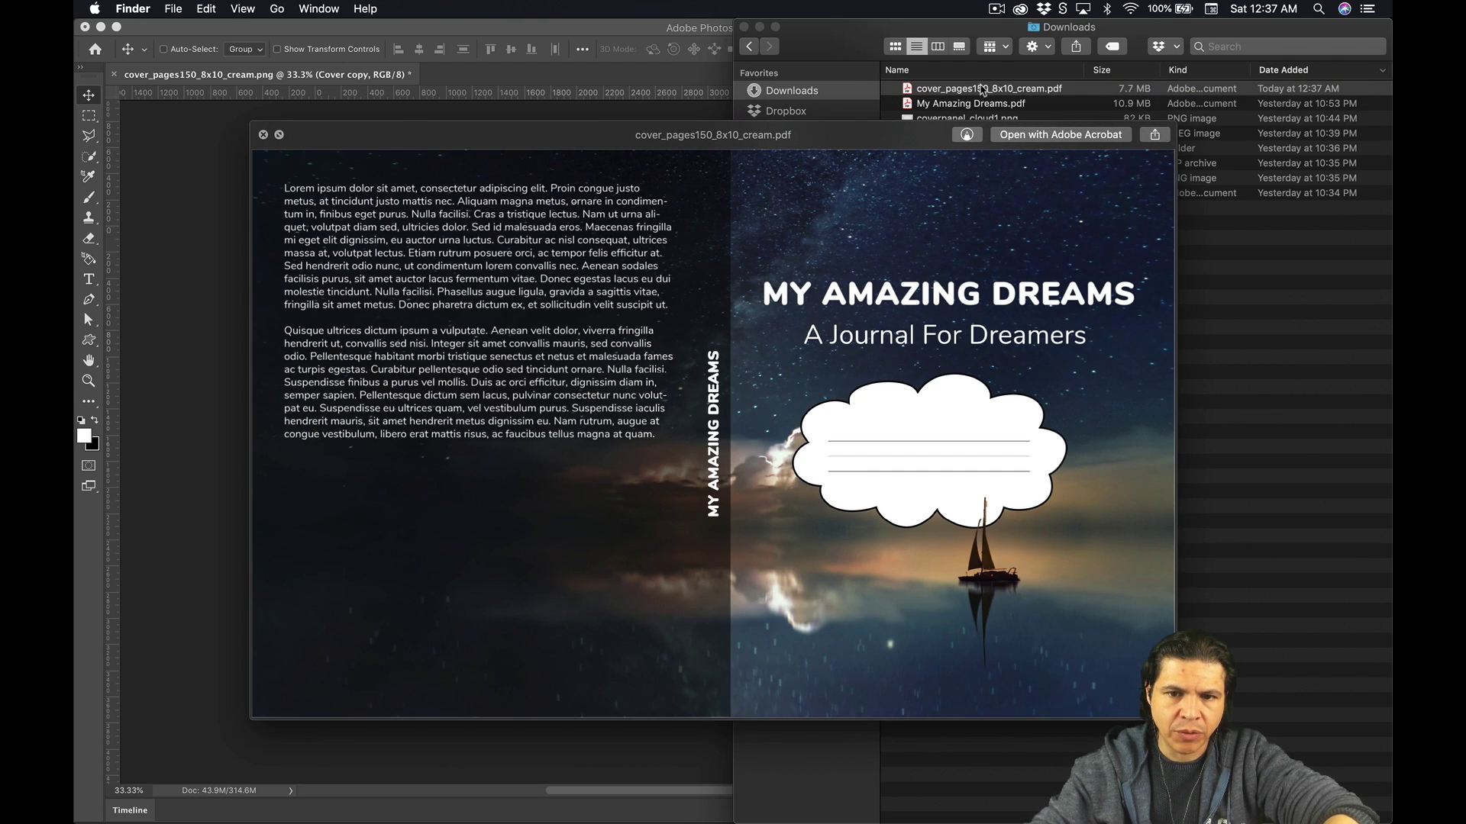
{"action": "key", "text": "space"}
{"action": "key", "text": "space"}
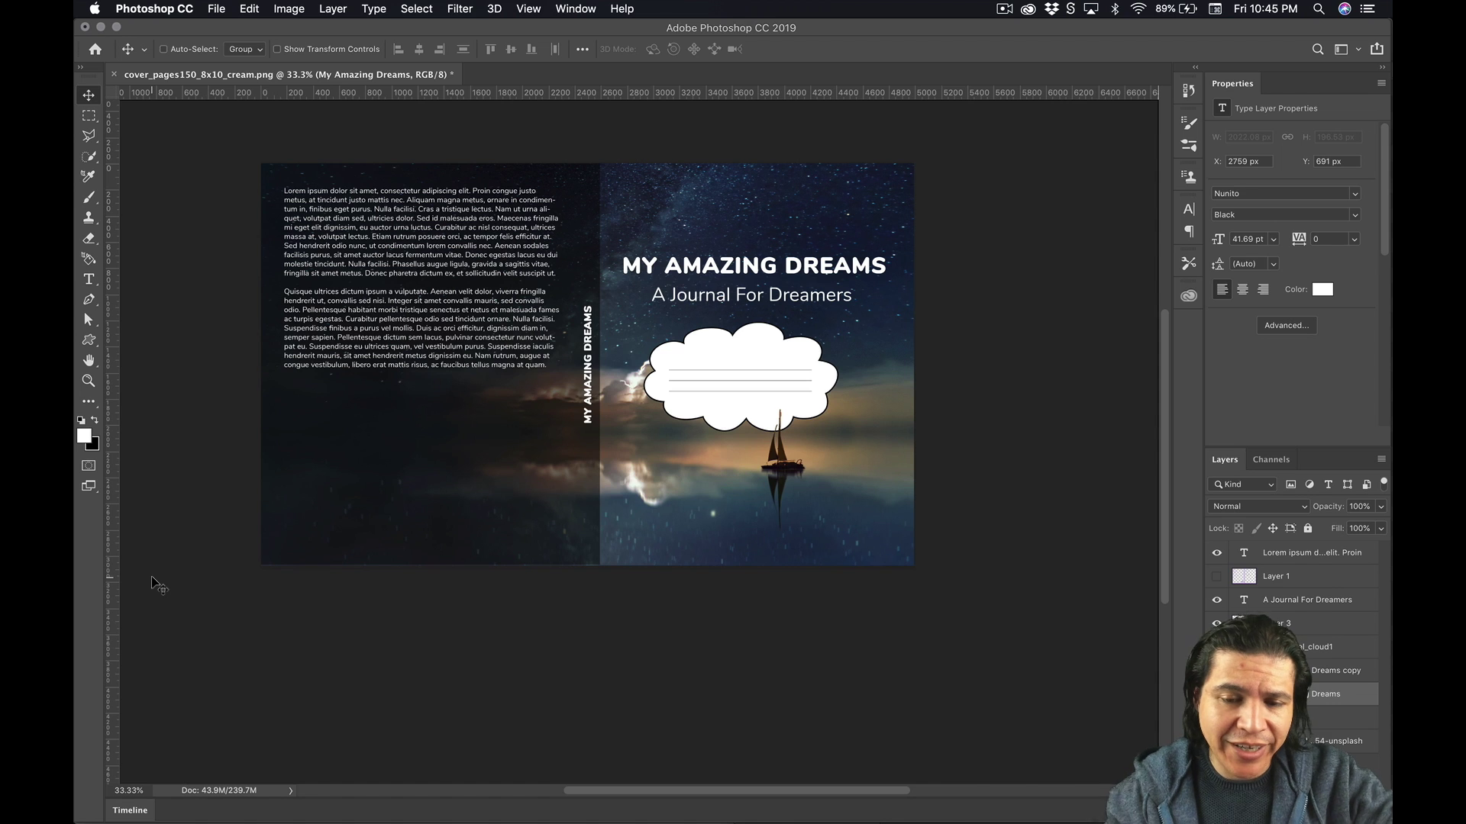
{"action": "key", "text": "super+Tab"}
{"action": "key", "text": "super+Tab"}
{"action": "key", "text": "super+t"}
Load canva.com and start a custom-size design measured in inches
{"action": "type", "text": "ca"}
{"action": "key", "text": "Return"}
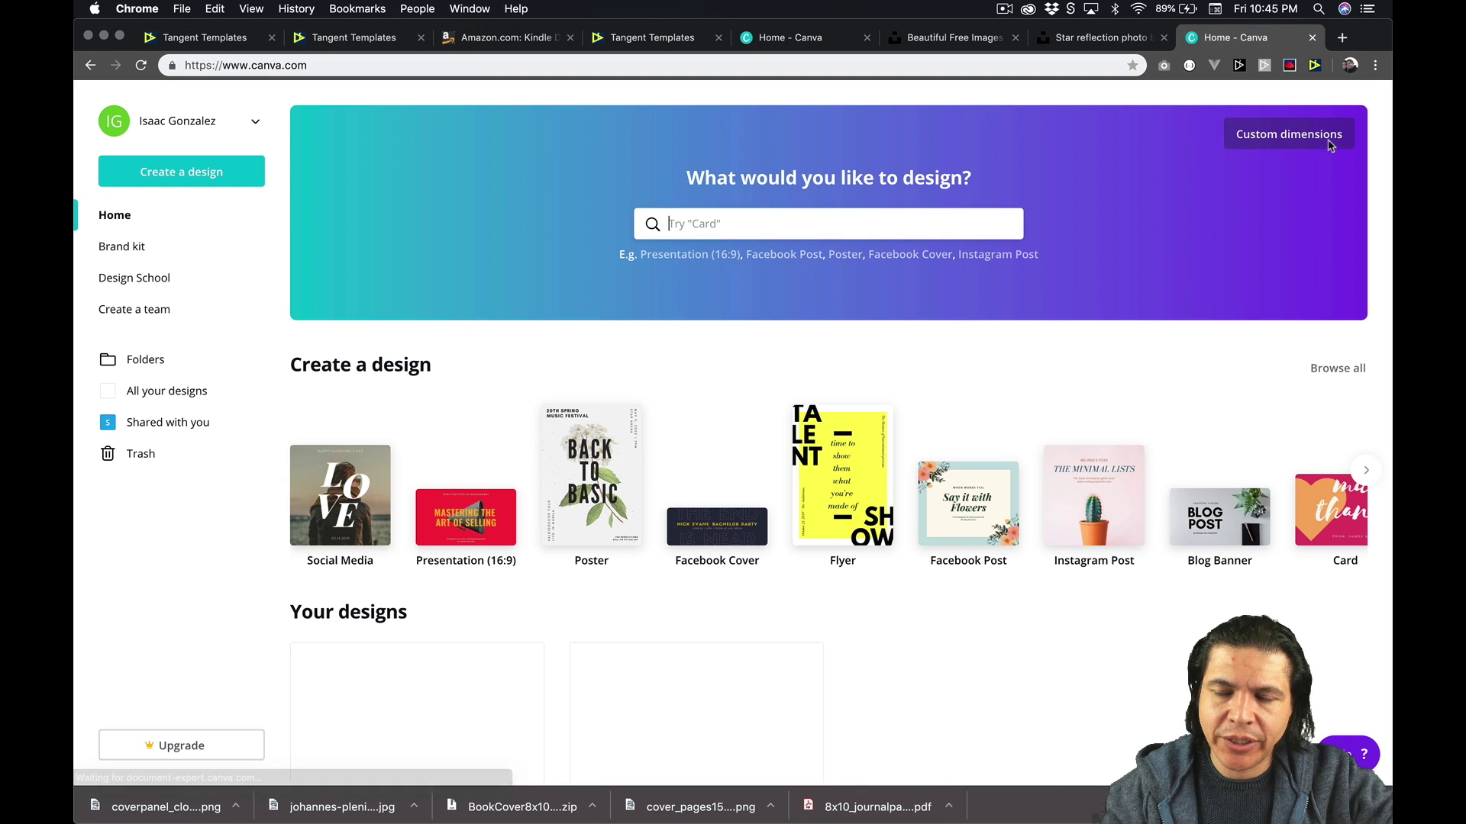
{"action": "left_click", "coordinate": [1327, 141]}
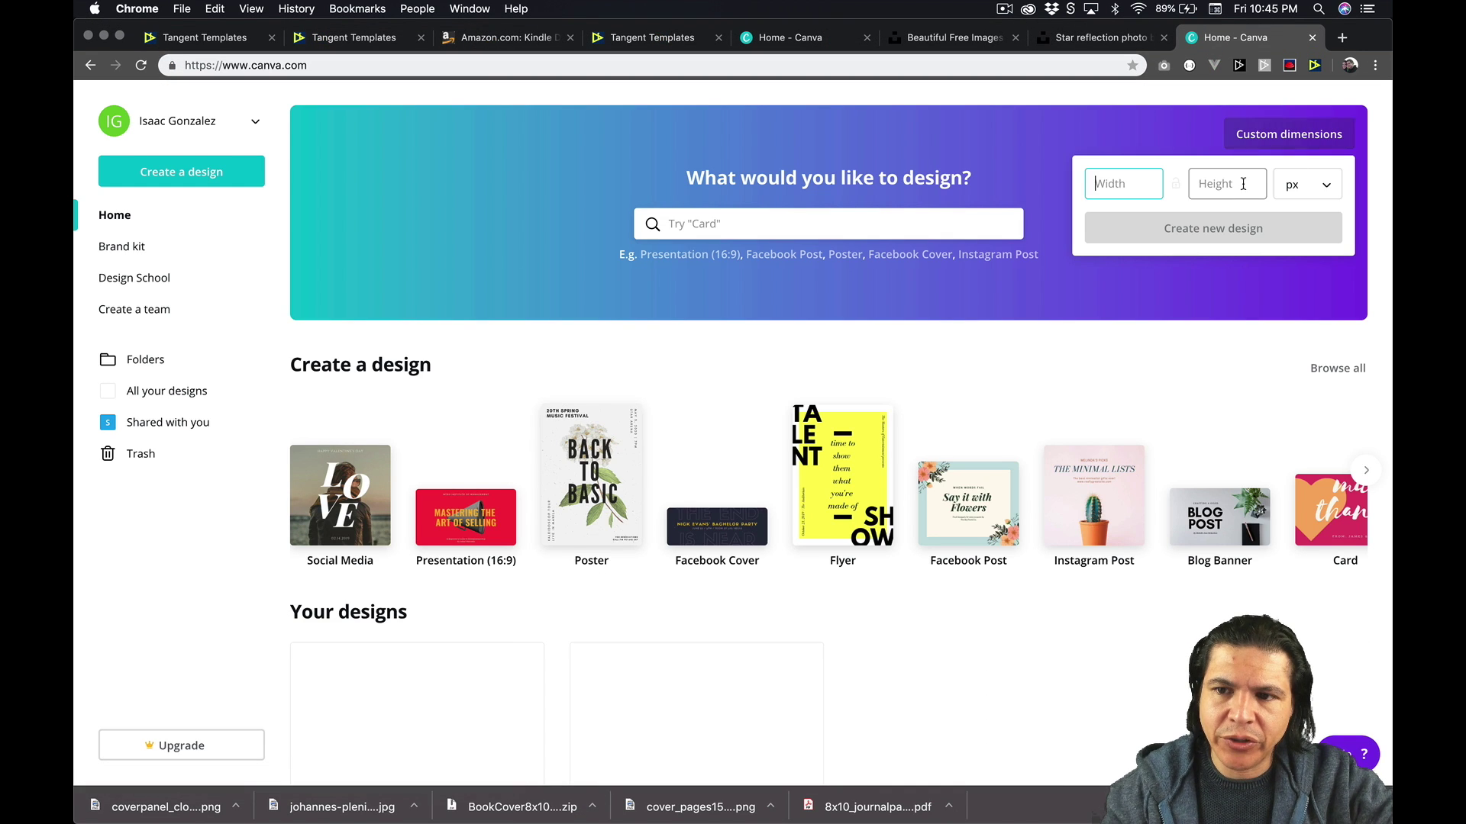
{"action": "left_click", "coordinate": [1308, 186]}
{"action": "left_click", "coordinate": [1313, 228]}
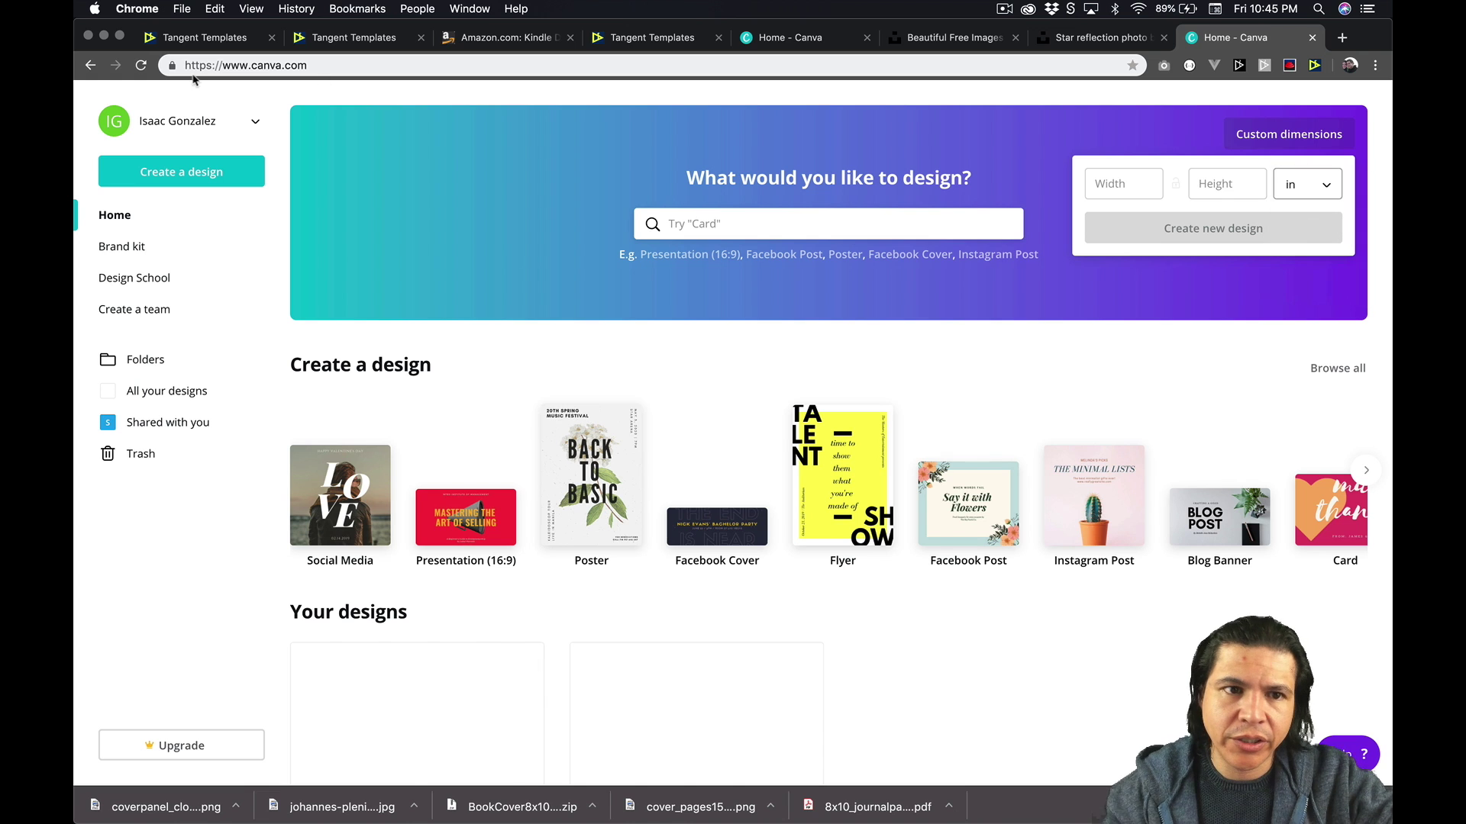
Copy the 16.631 in cover width from the helper page into the Width field
{"action": "left_click", "coordinate": [195, 40]}
{"action": "scroll", "coordinate": [276, 347], "scroll_direction": "down", "scroll_amount": 12}
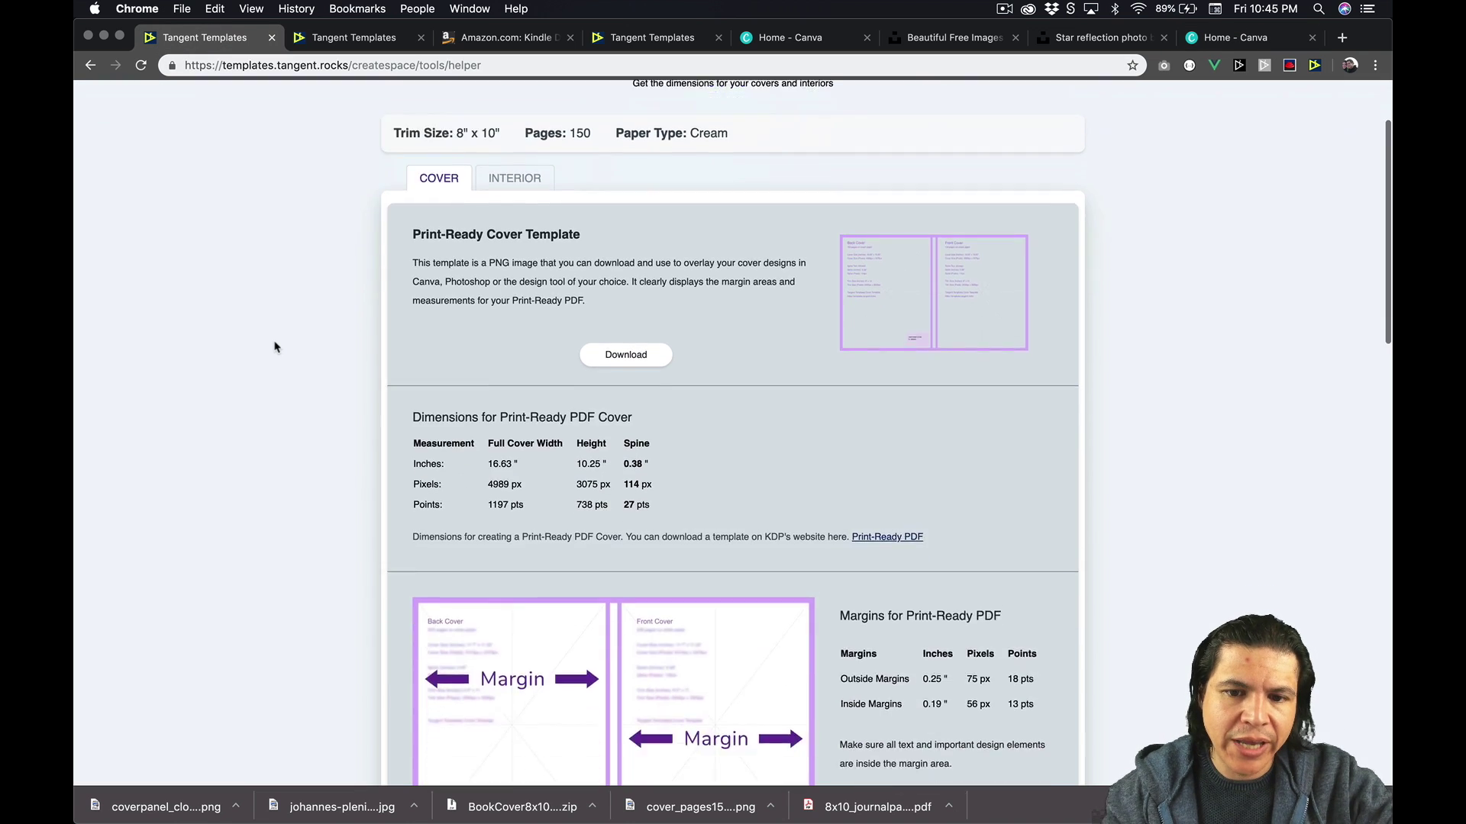
{"action": "scroll", "coordinate": [277, 347], "scroll_direction": "down", "scroll_amount": 2}
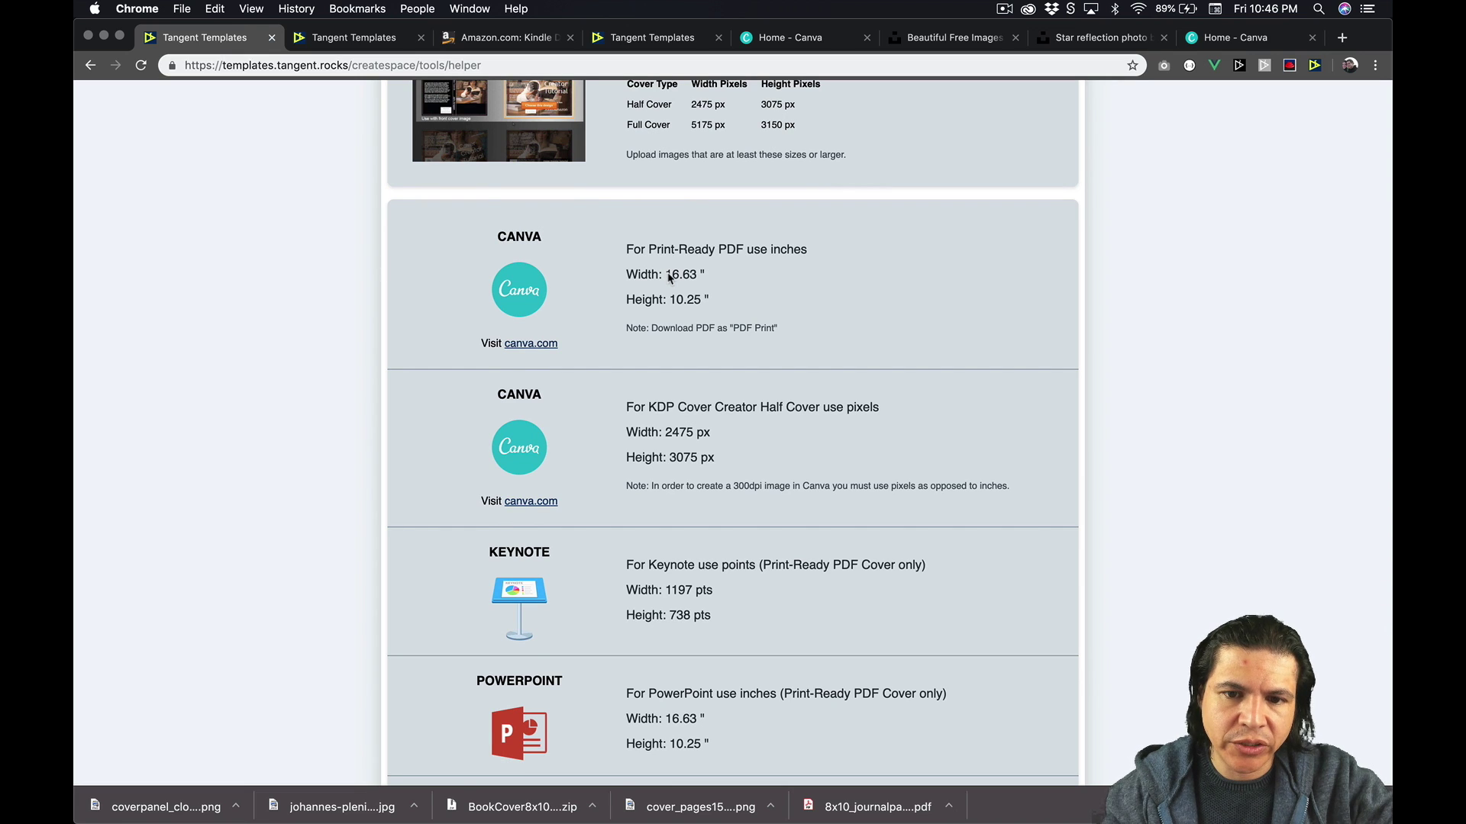
{"action": "left_click_drag", "start_coordinate": [666, 274], "coordinate": [695, 276]}
{"action": "key", "text": "super+9"}
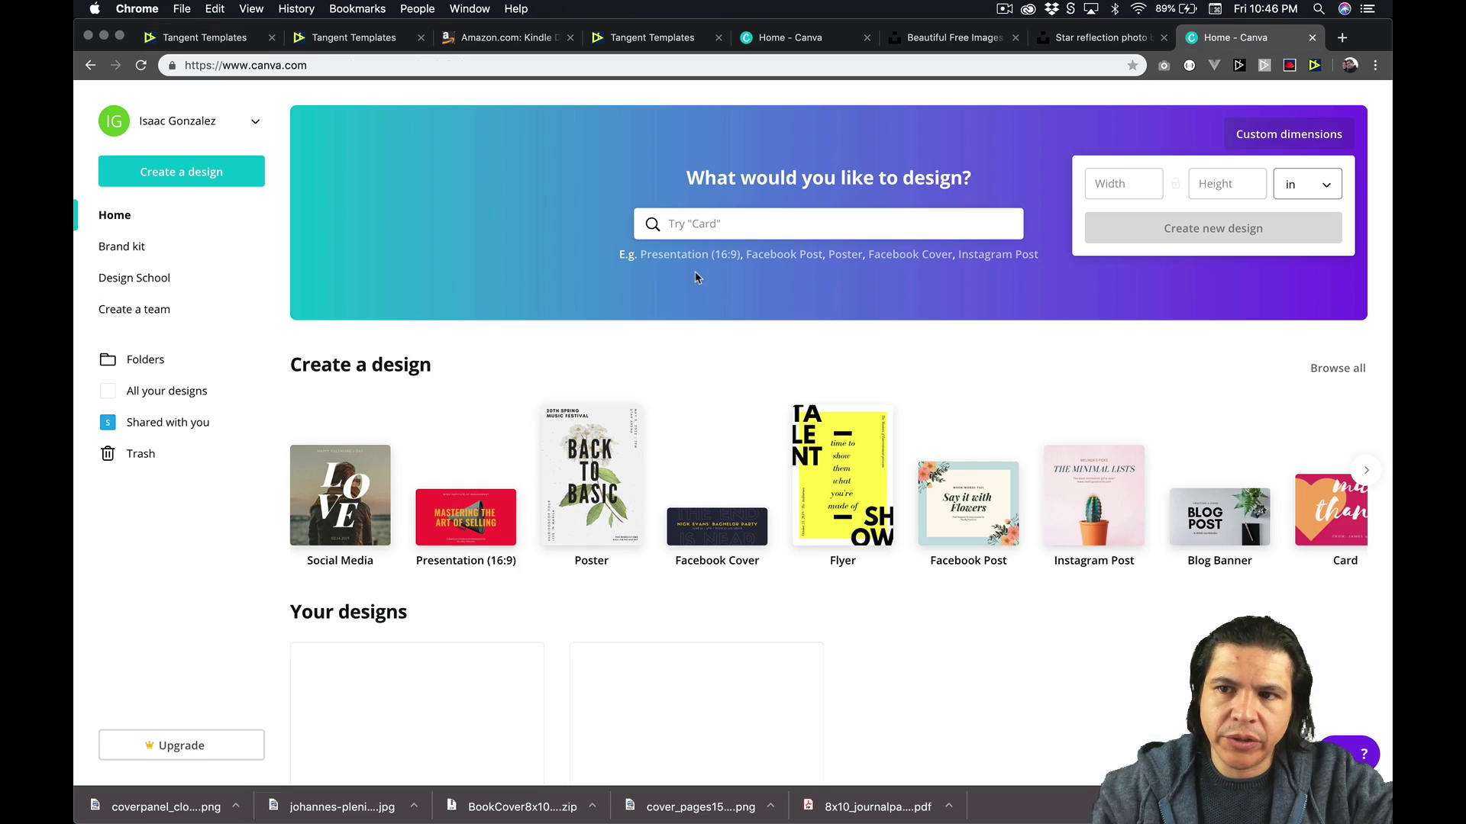
{"action": "left_click", "coordinate": [1117, 183]}
{"action": "type", "text": "16.631"}
{"action": "key", "text": "Tab"}
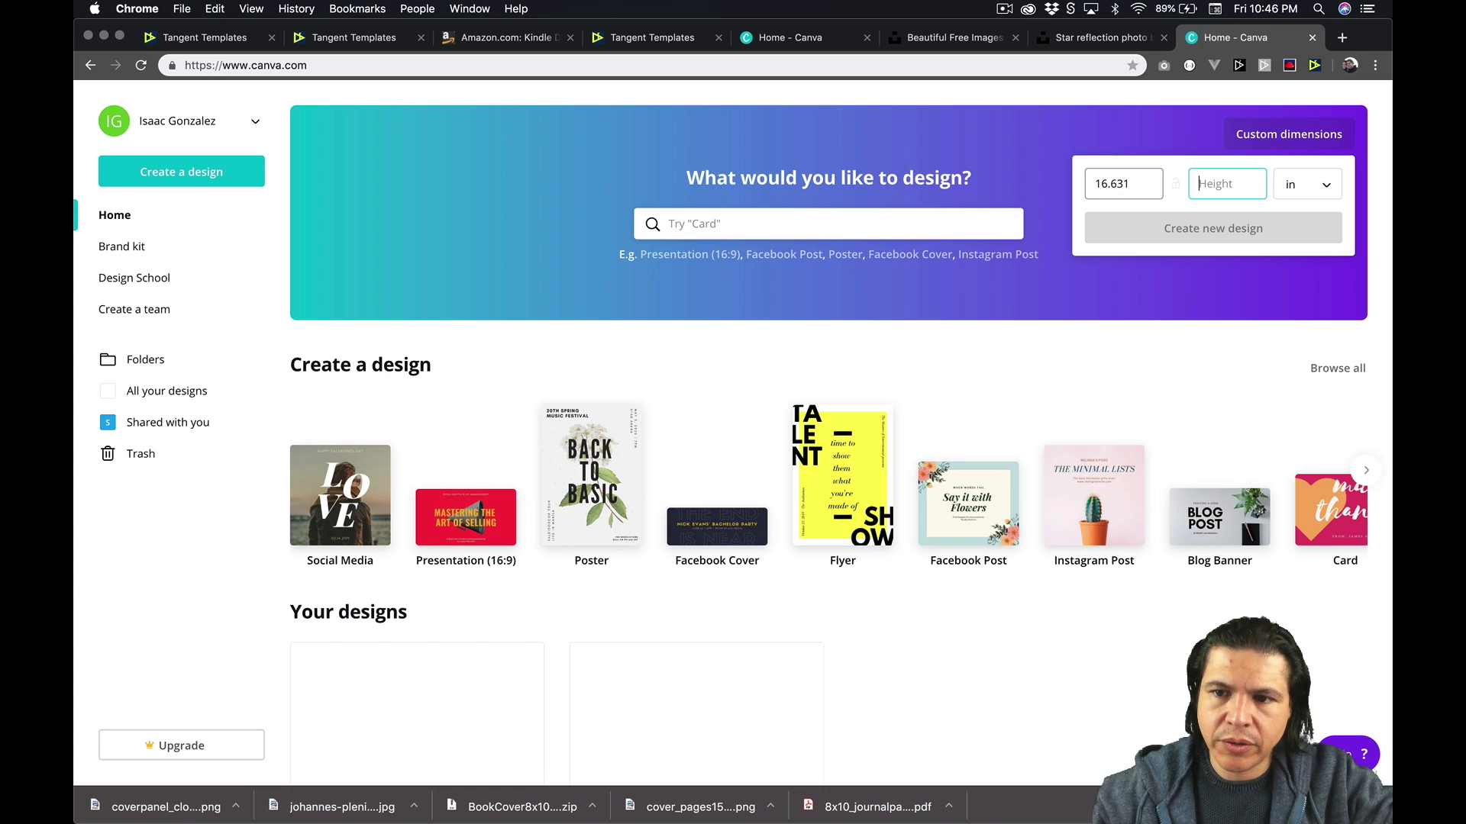
Enter the 10.25 in height from the helper page and create the design
{"action": "key", "text": "super+1"}
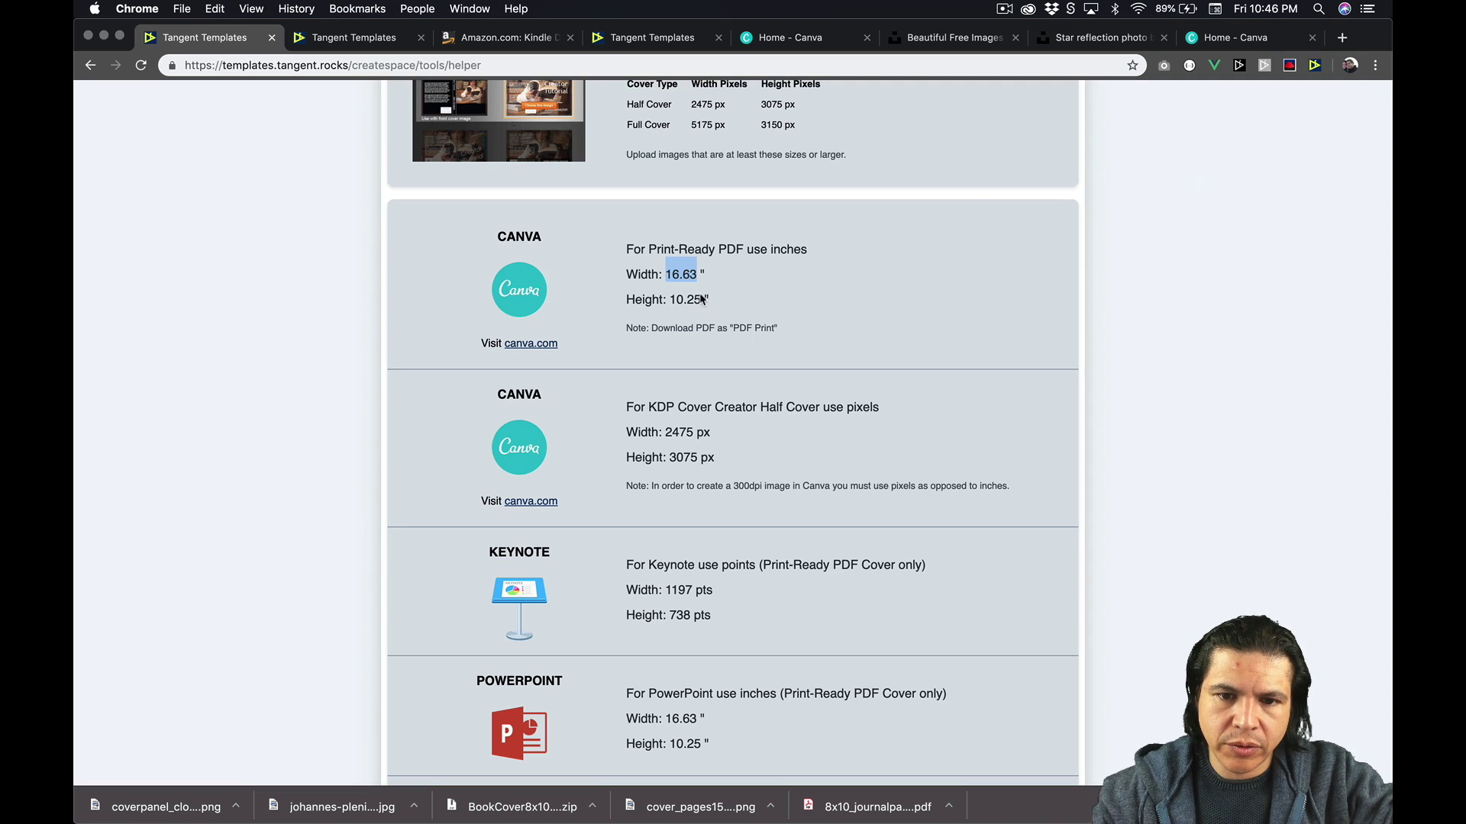
{"action": "left_click_drag", "start_coordinate": [701, 299], "coordinate": [674, 303]}
{"action": "key", "text": "super+c"}
{"action": "key", "text": "super+9"}
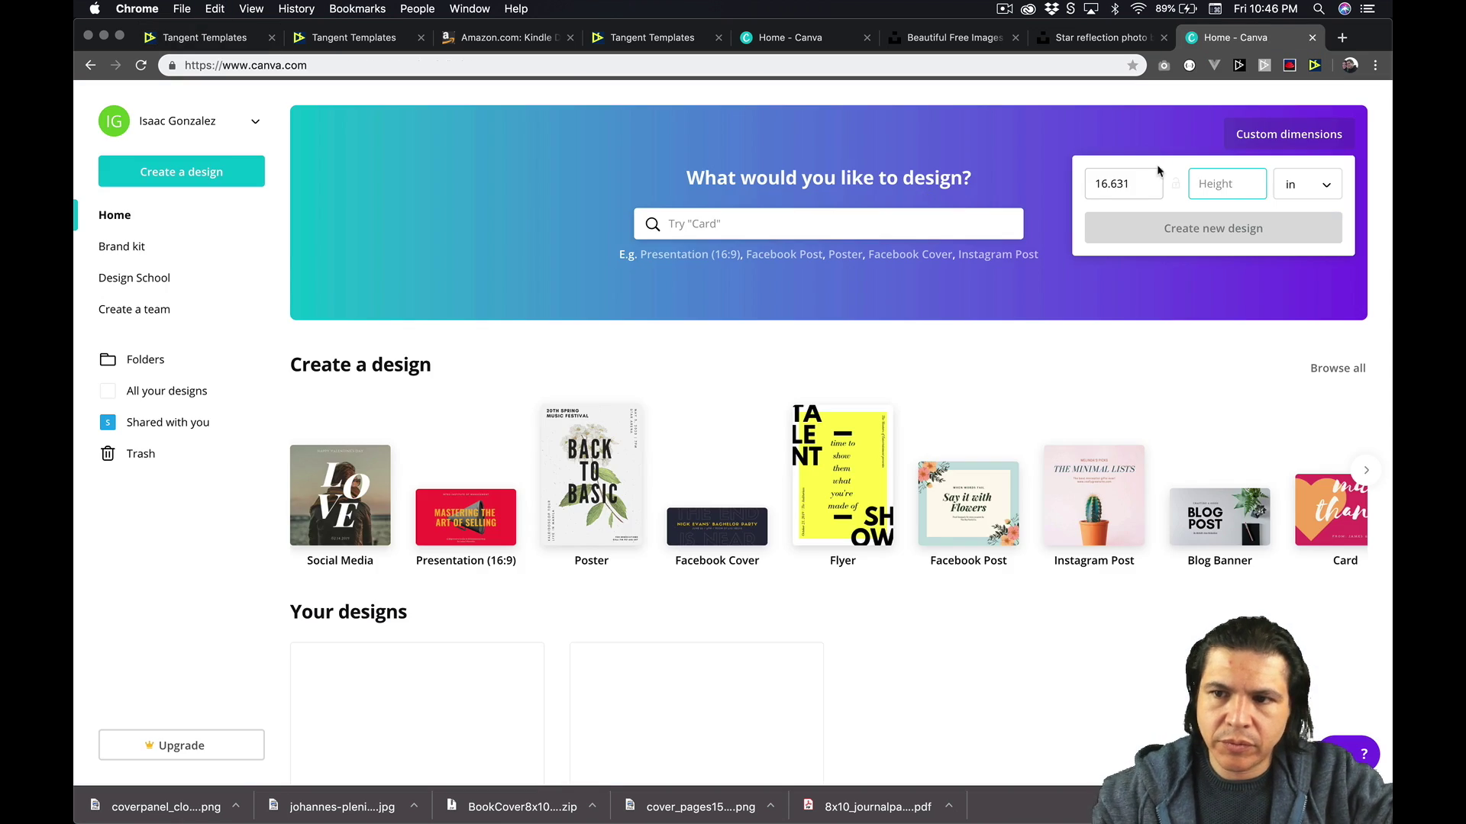
{"action": "key", "text": "super+v"}
{"action": "left_click", "coordinate": [1166, 227]}
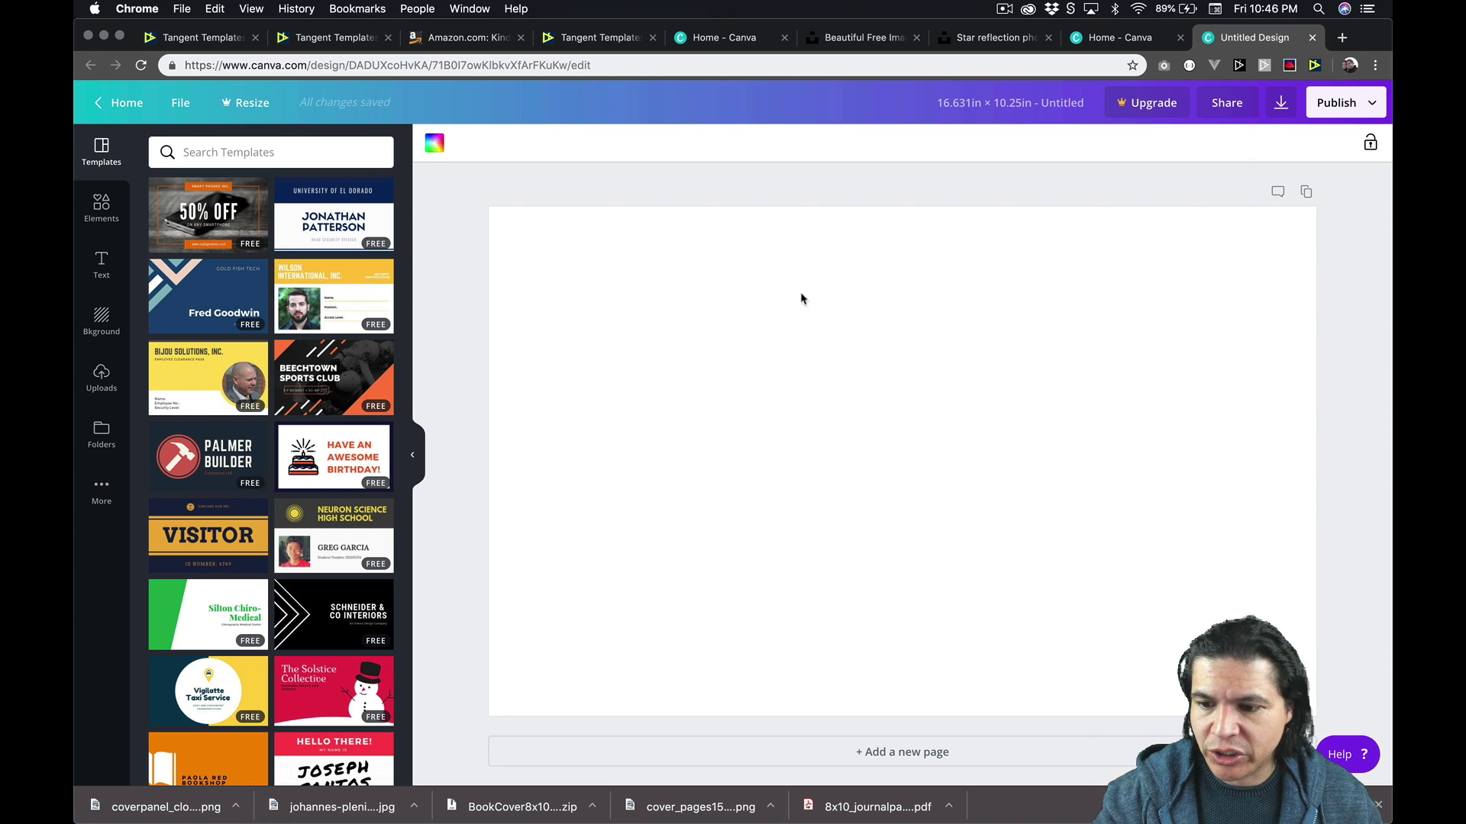
Close Chrome's downloads bar and switch the side panel from Backgrounds to Uploads
{"action": "left_click", "coordinate": [1378, 805]}
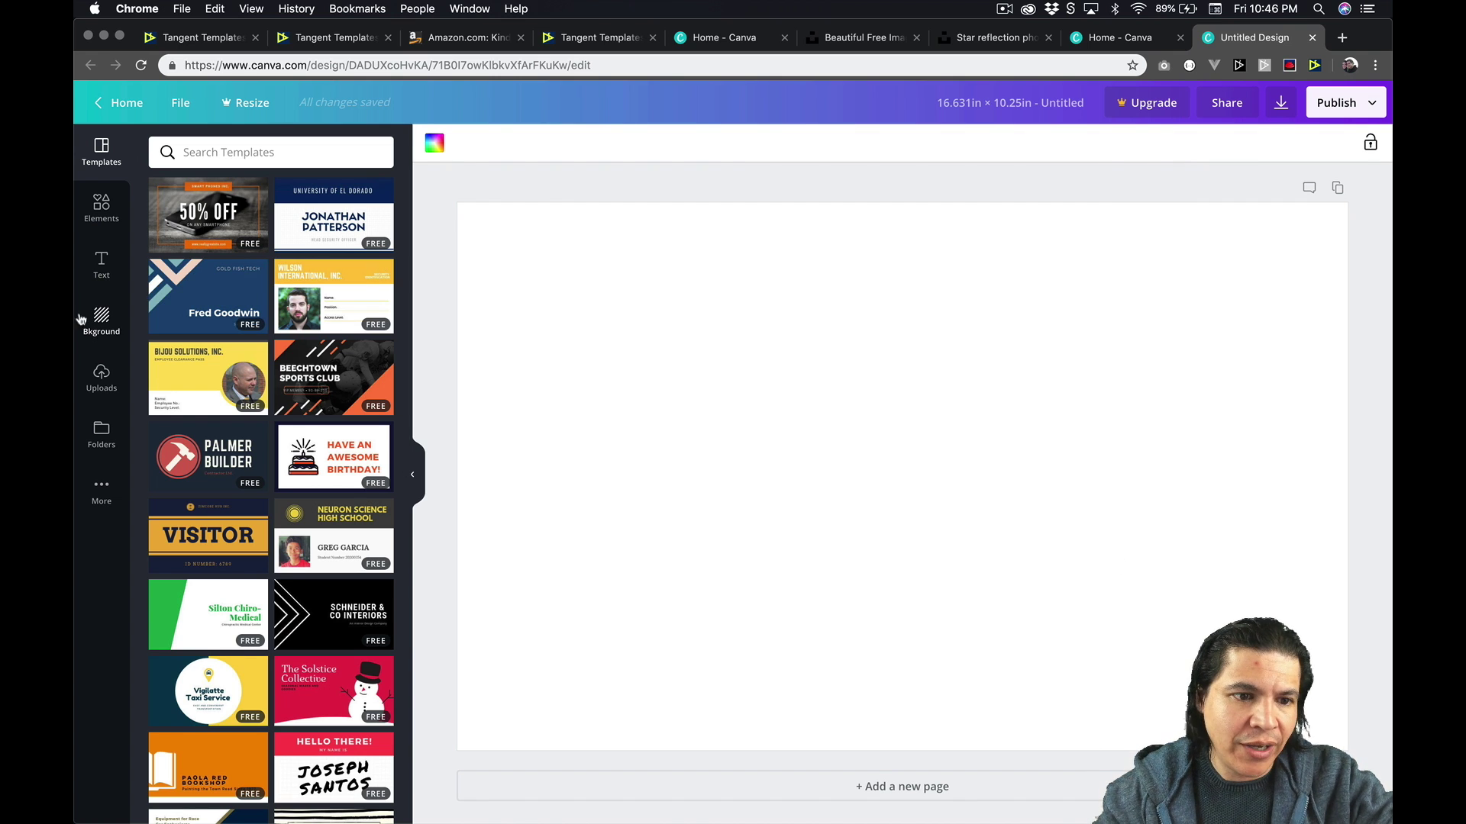
{"action": "left_click", "coordinate": [107, 325]}
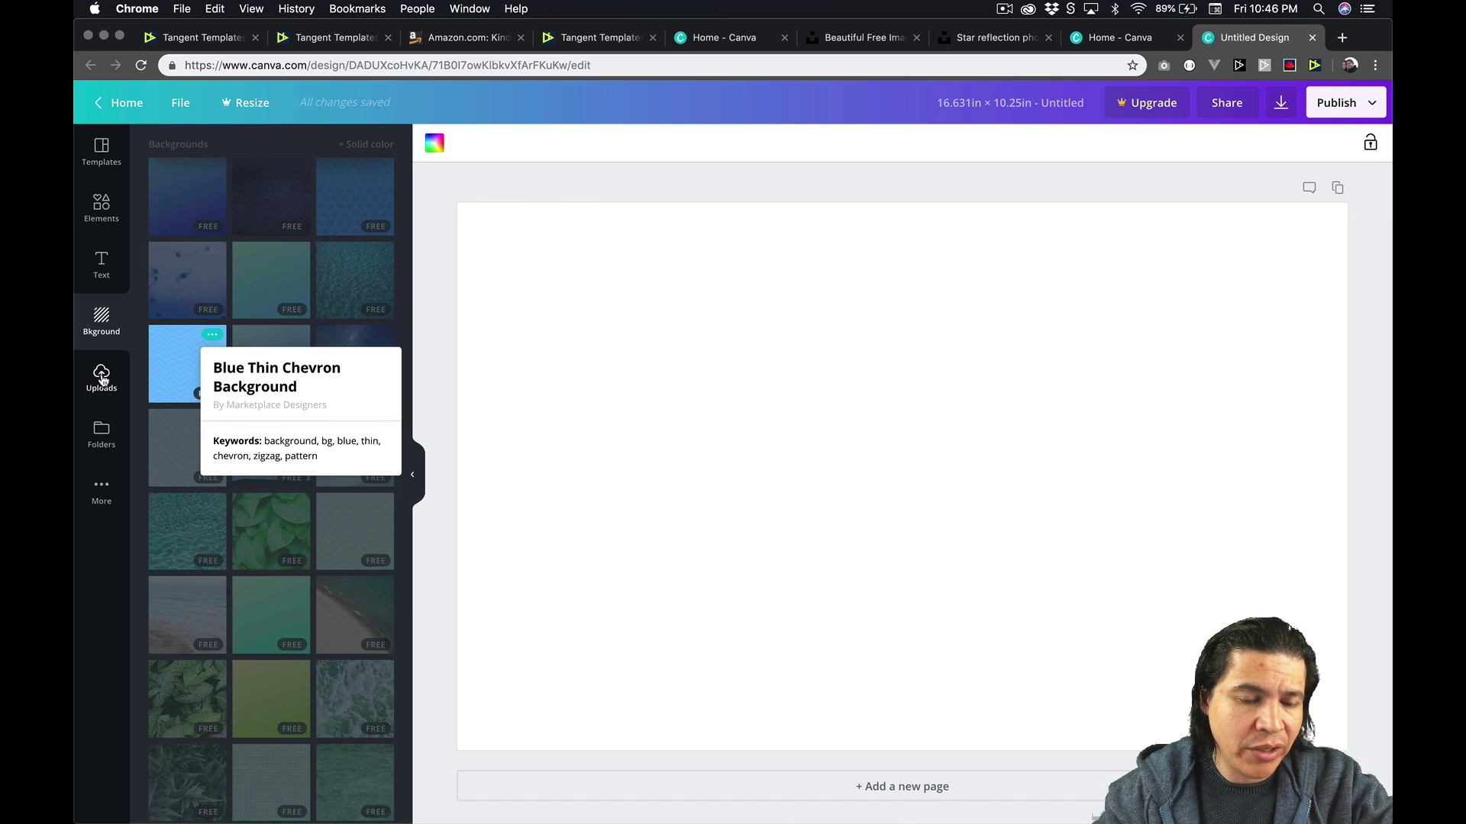
{"action": "left_click", "coordinate": [103, 378]}
Upload cover_pages150_8x10_cream.png and coverpanel_cloud1.png, then place and remove the starry photo
{"action": "left_click", "coordinate": [301, 152]}
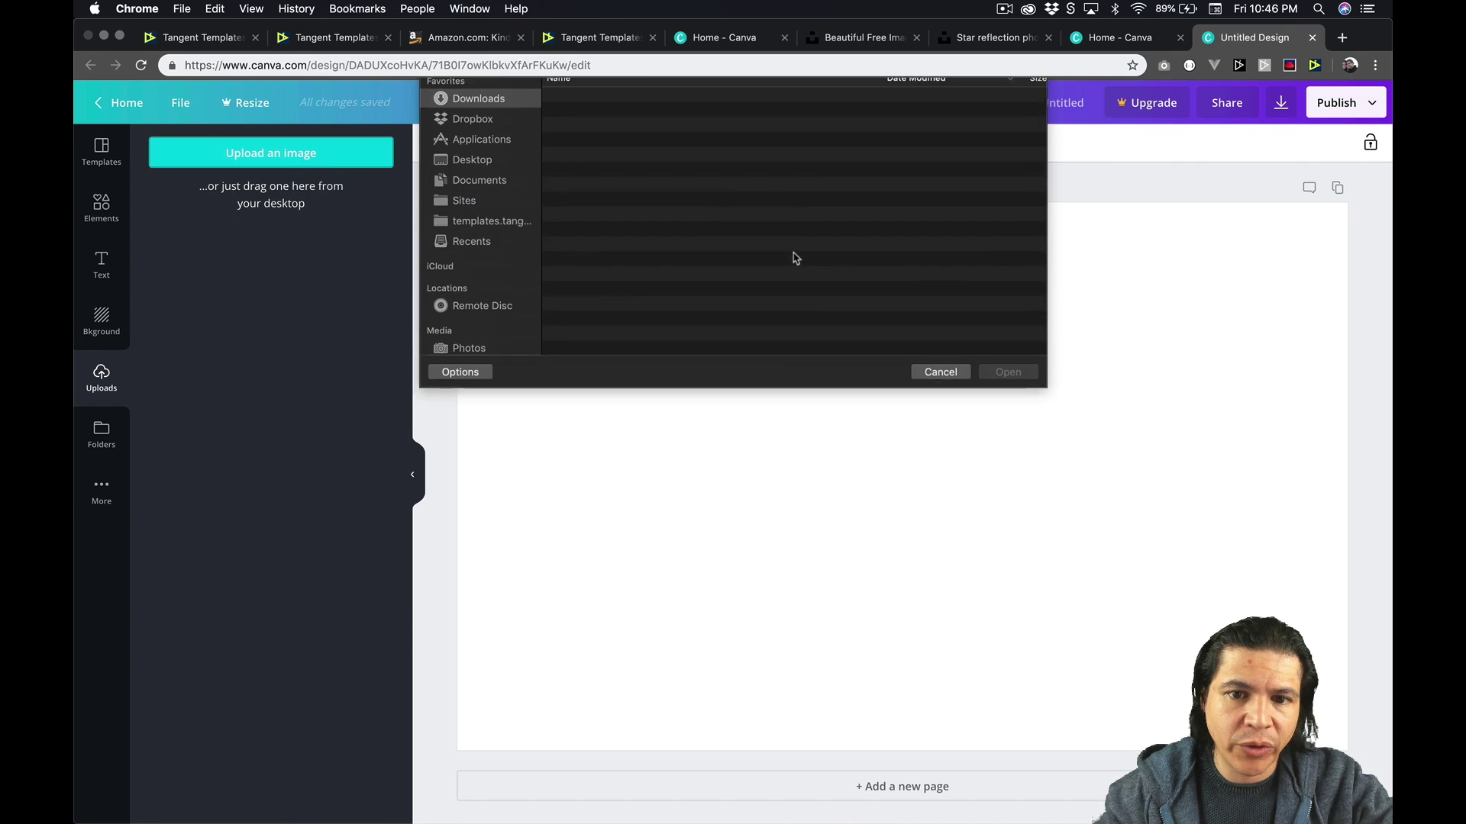
{"action": "left_click", "coordinate": [633, 138]}
{"action": "double_click", "coordinate": [651, 184]}
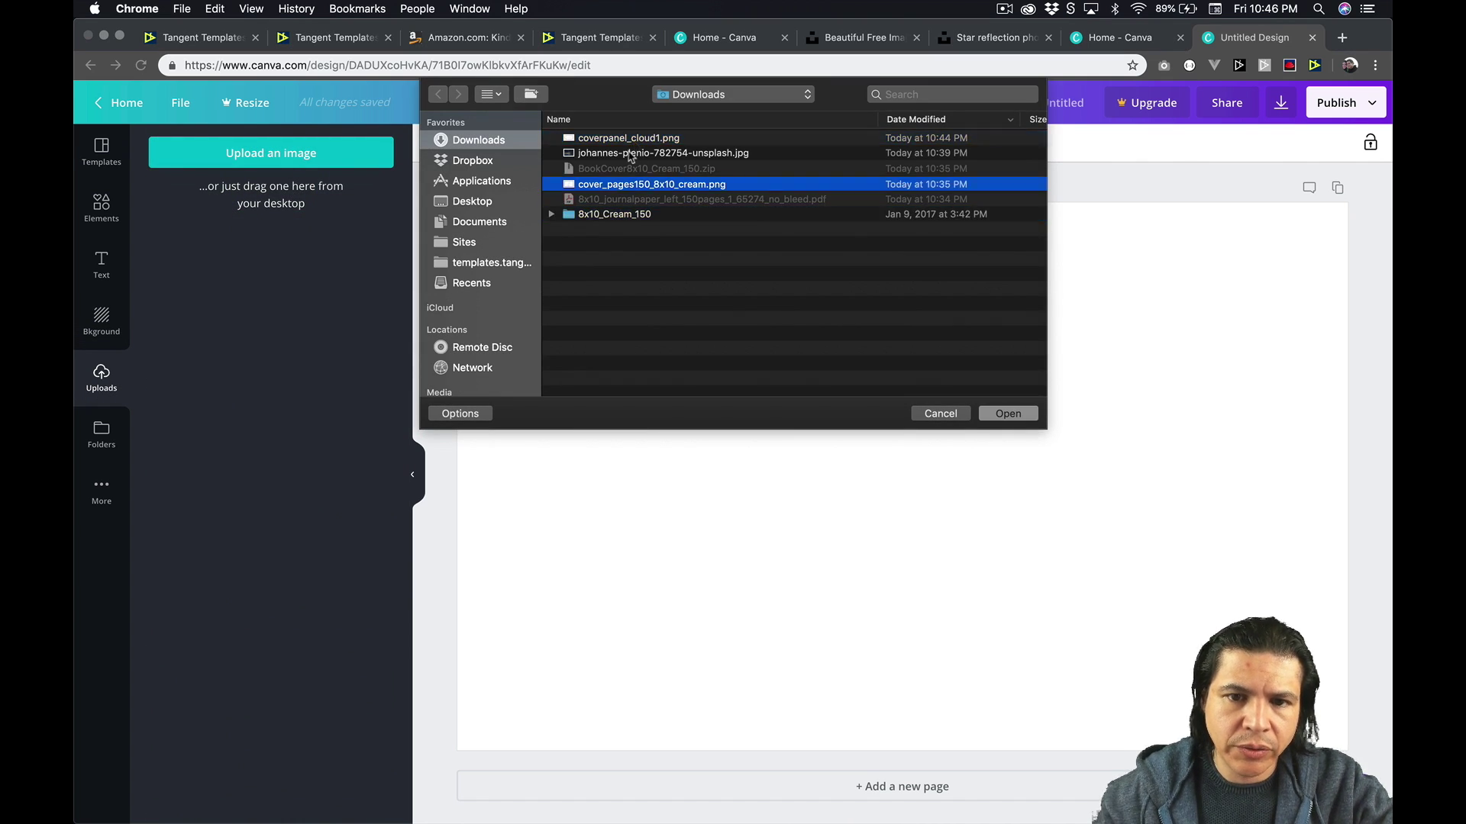
{"action": "left_click", "coordinate": [295, 157]}
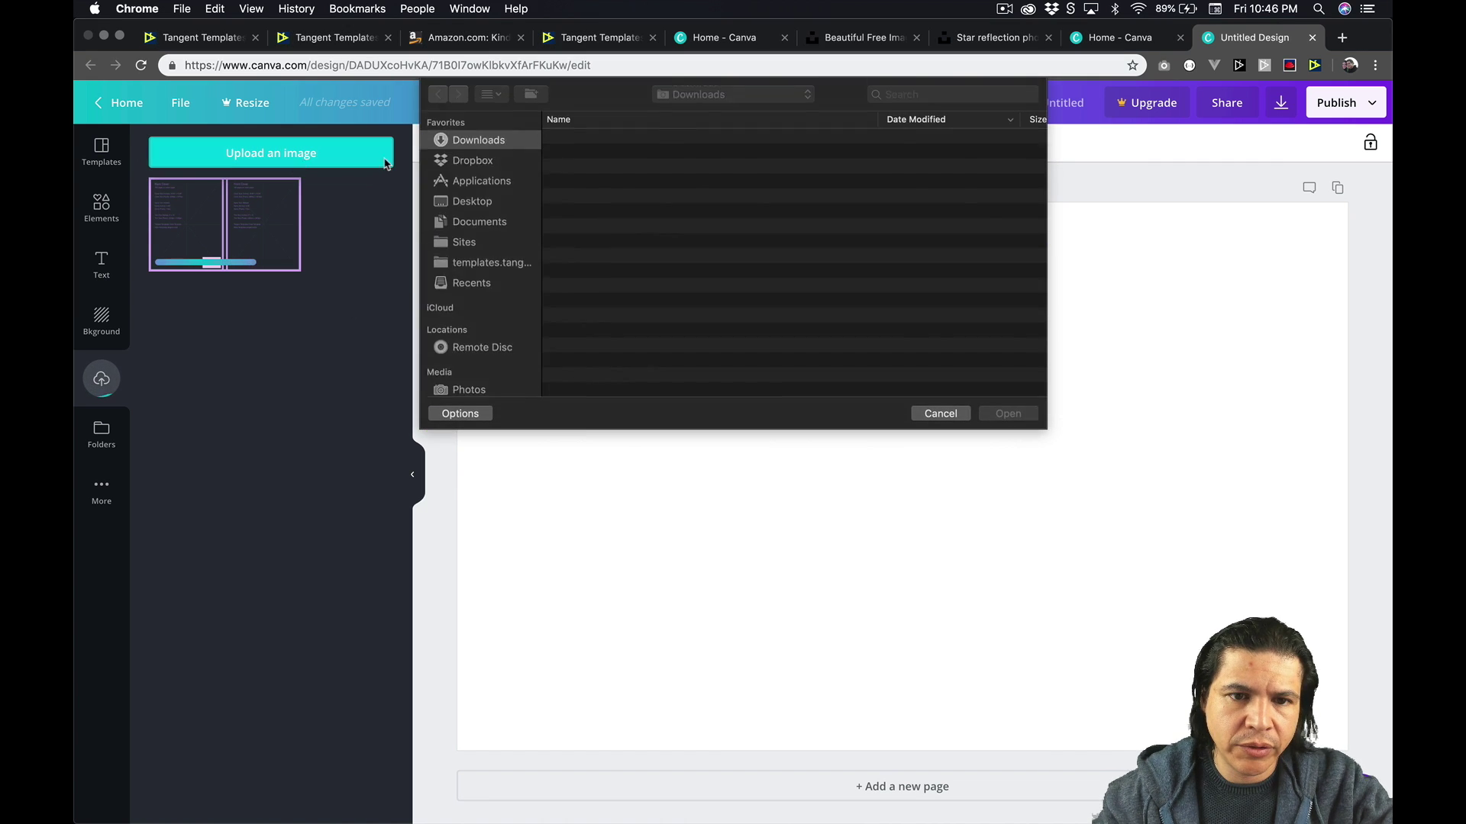
{"action": "left_click", "coordinate": [354, 152]}
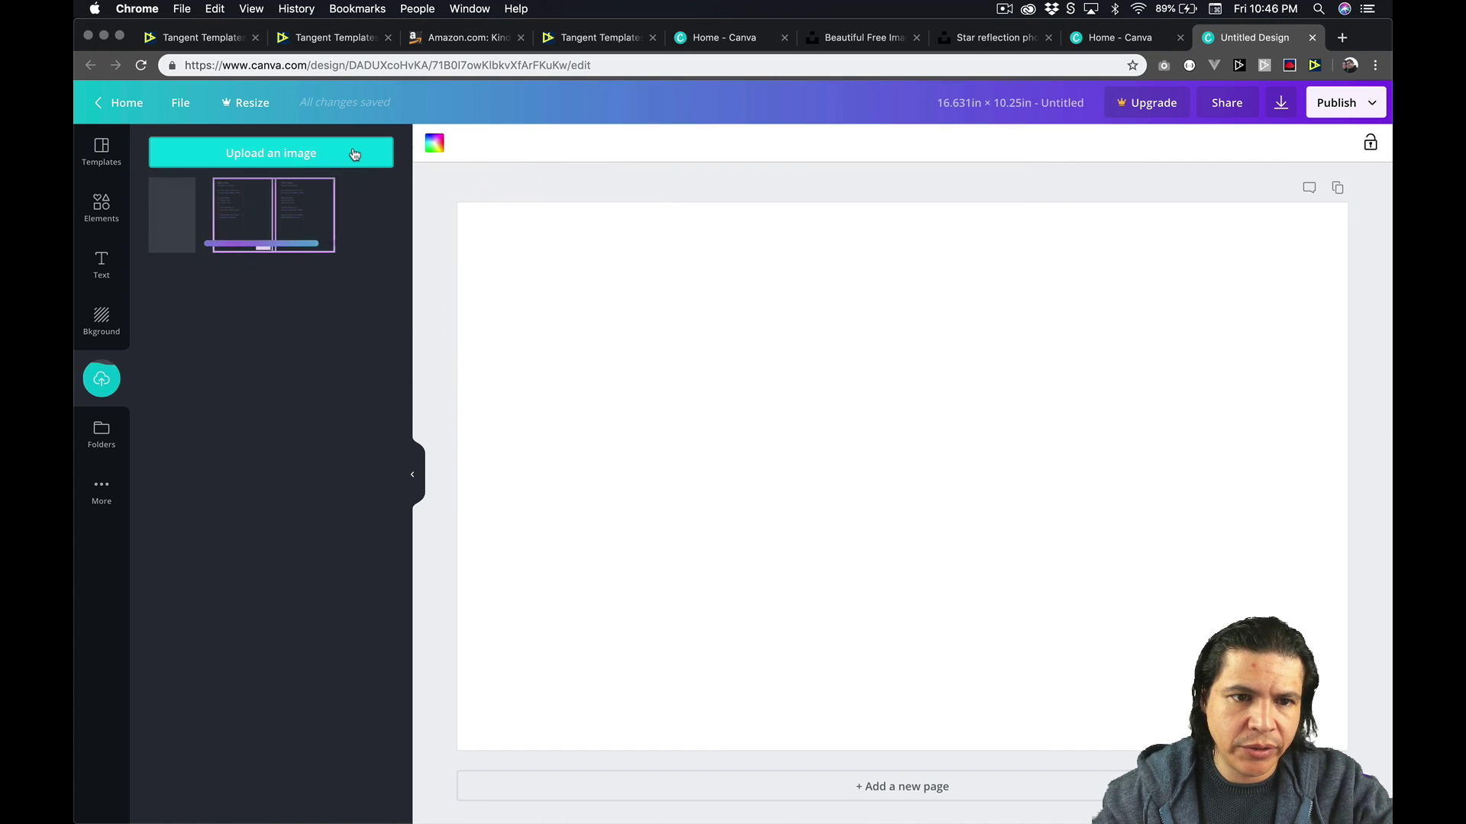
{"action": "double_click", "coordinate": [623, 139]}
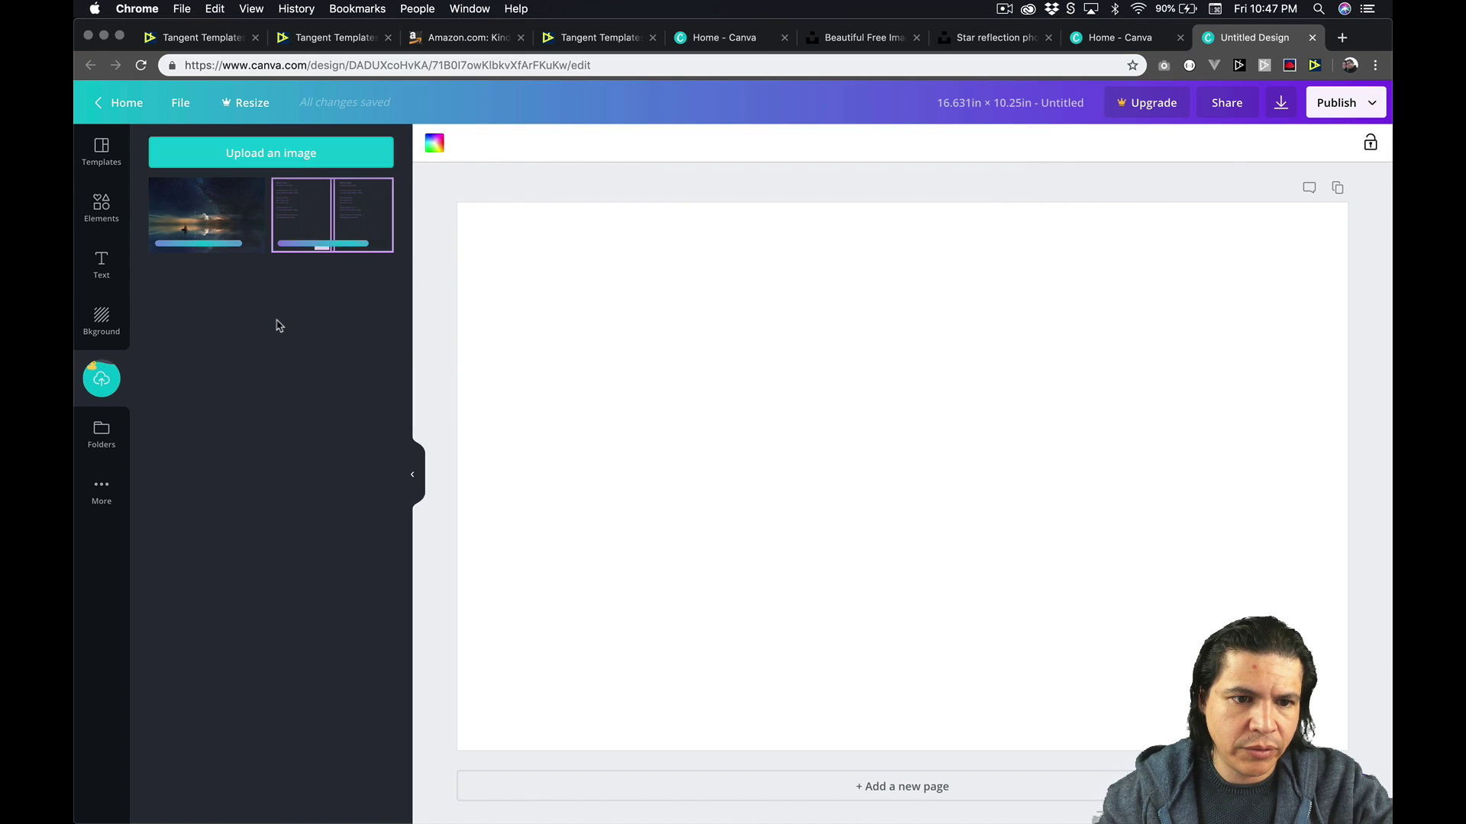
{"action": "left_click", "coordinate": [203, 226]}
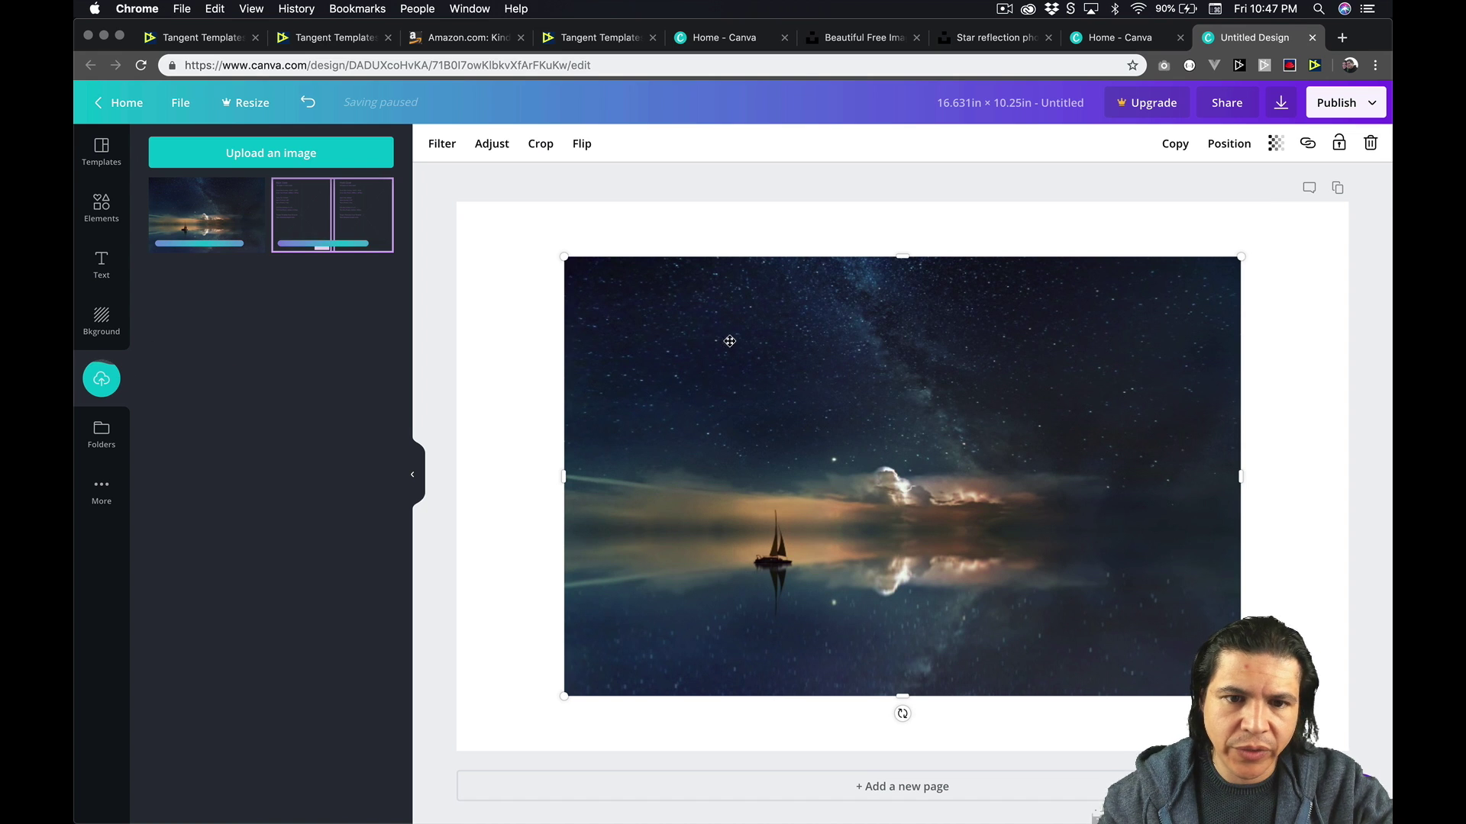
{"action": "key", "text": "Delete"}
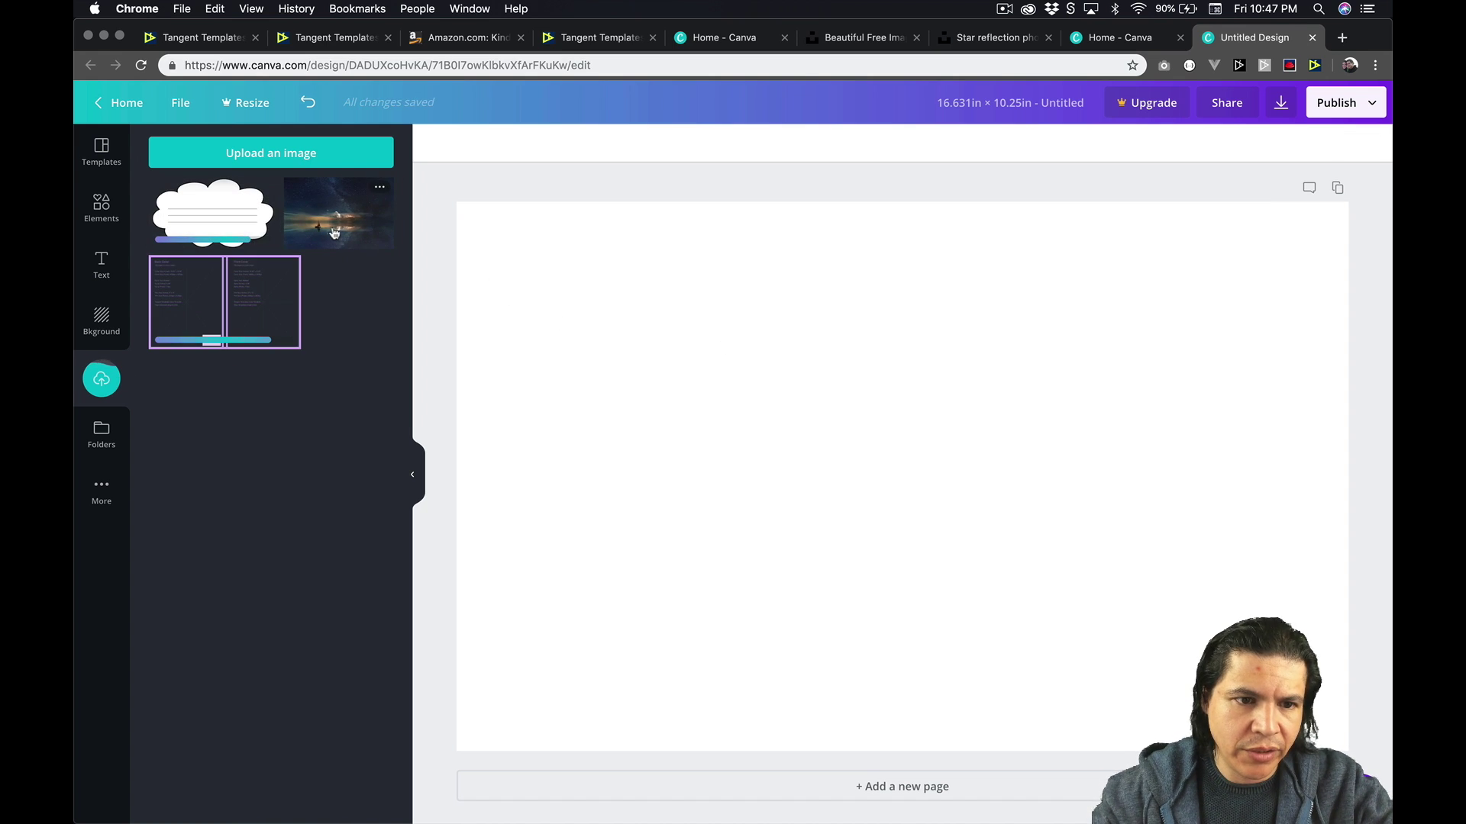
Set the starry sailboat photo as the page background
{"action": "left_click_drag", "start_coordinate": [334, 204], "coordinate": [661, 282]}
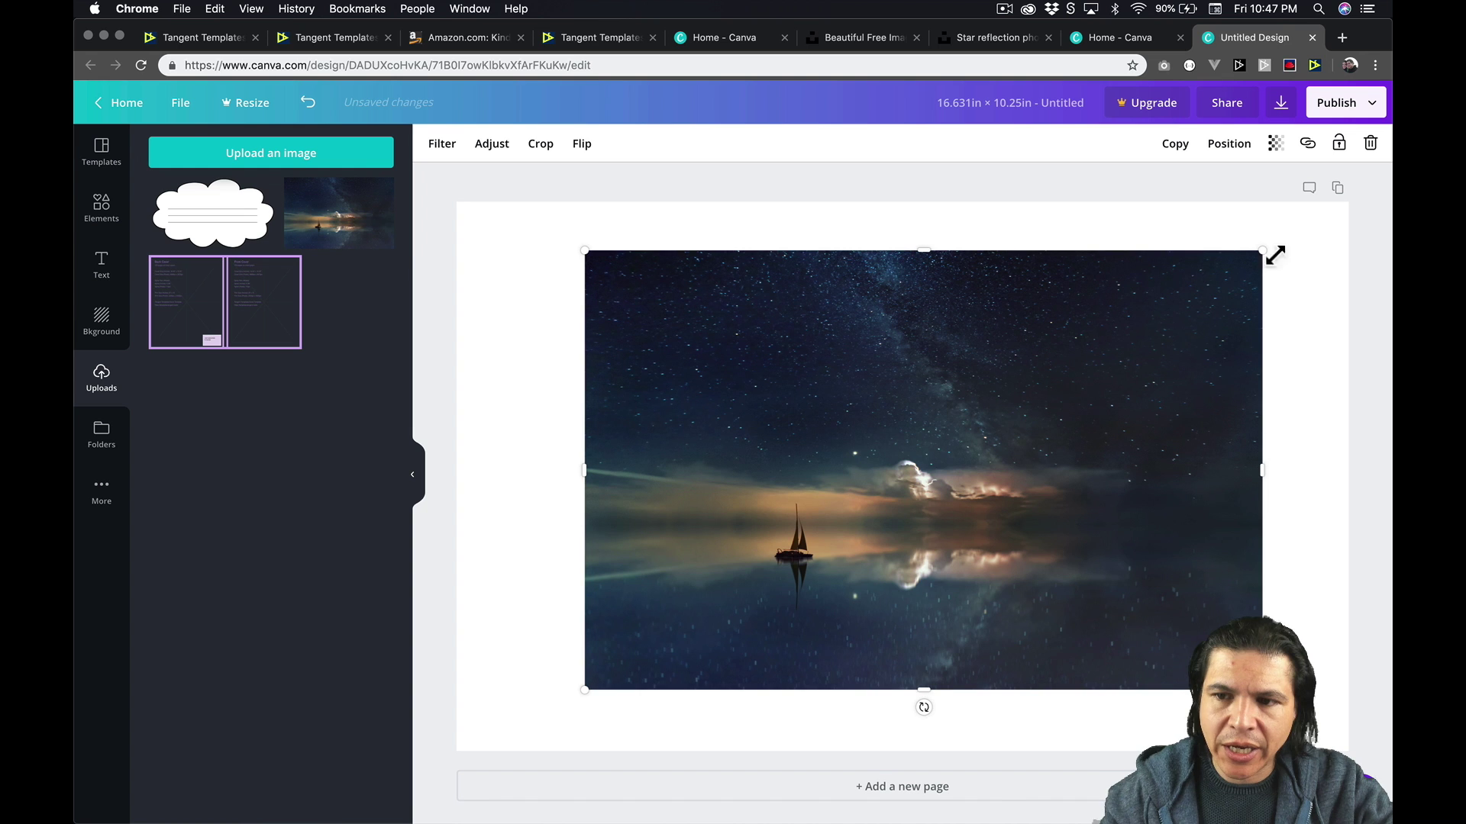
{"action": "key", "text": "Delete"}
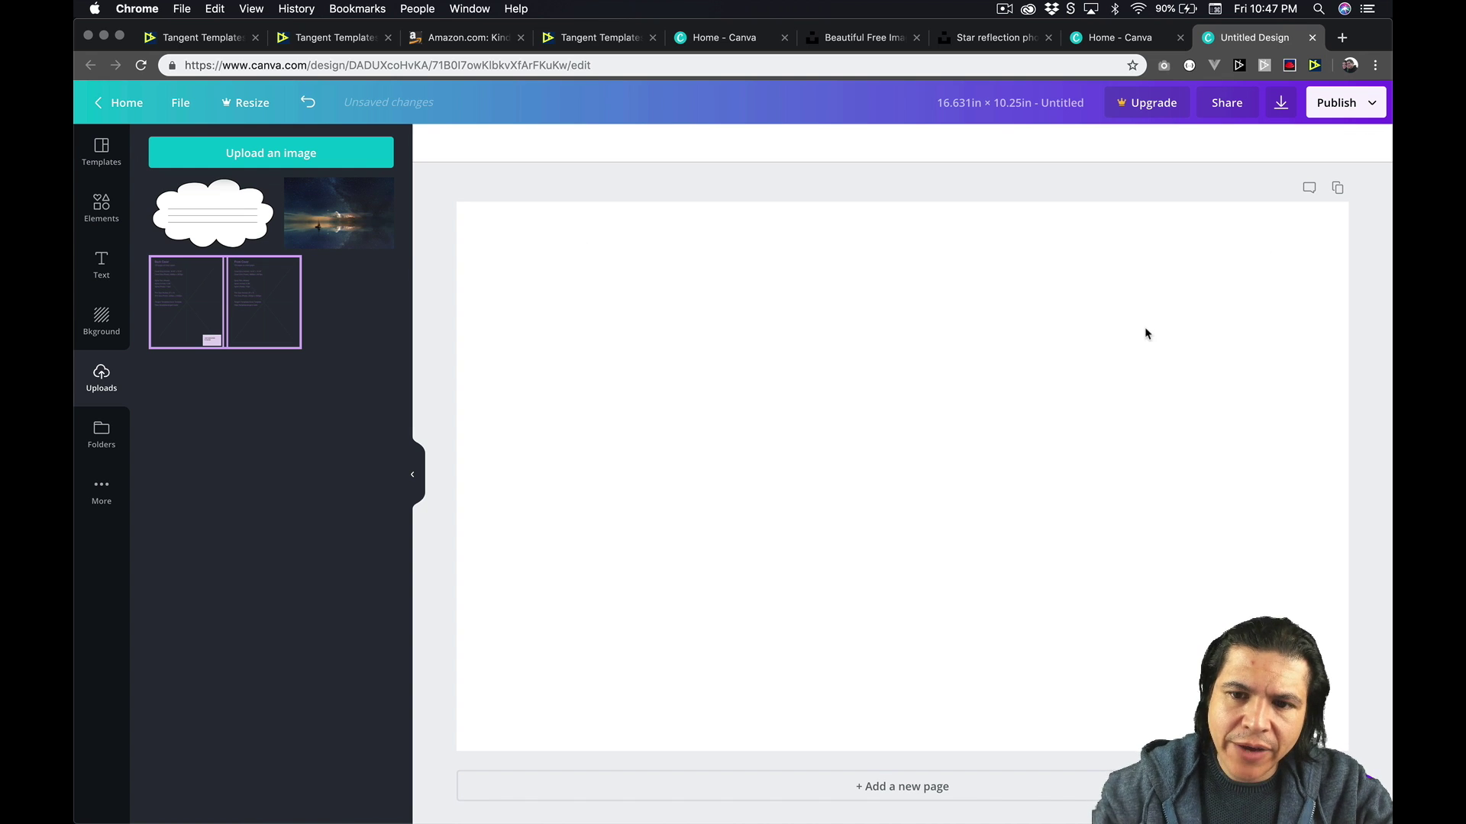
{"action": "left_click_drag", "start_coordinate": [366, 206], "coordinate": [759, 208]}
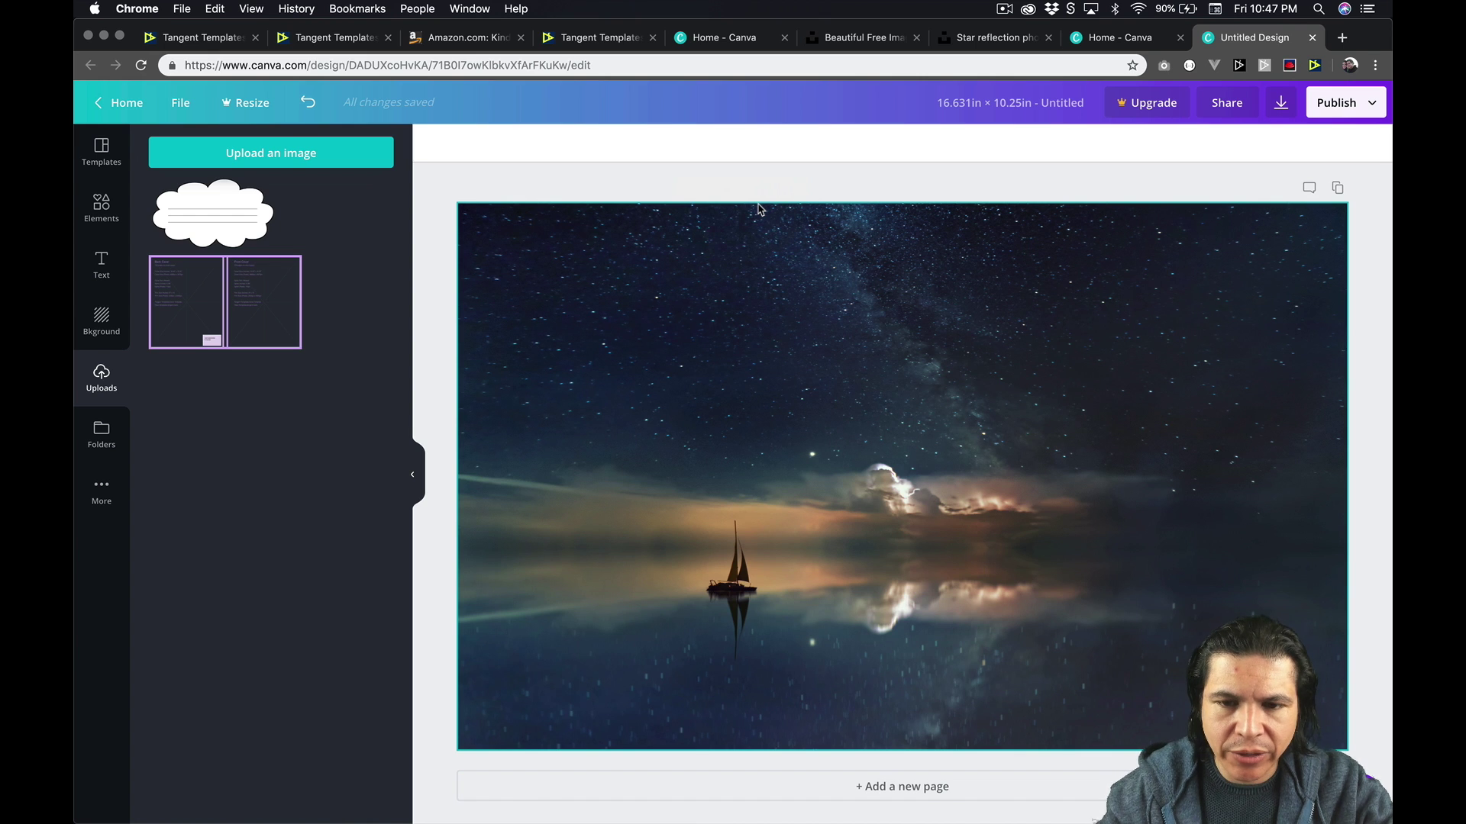
{"action": "left_click_drag", "start_coordinate": [758, 208], "coordinate": [759, 210]}
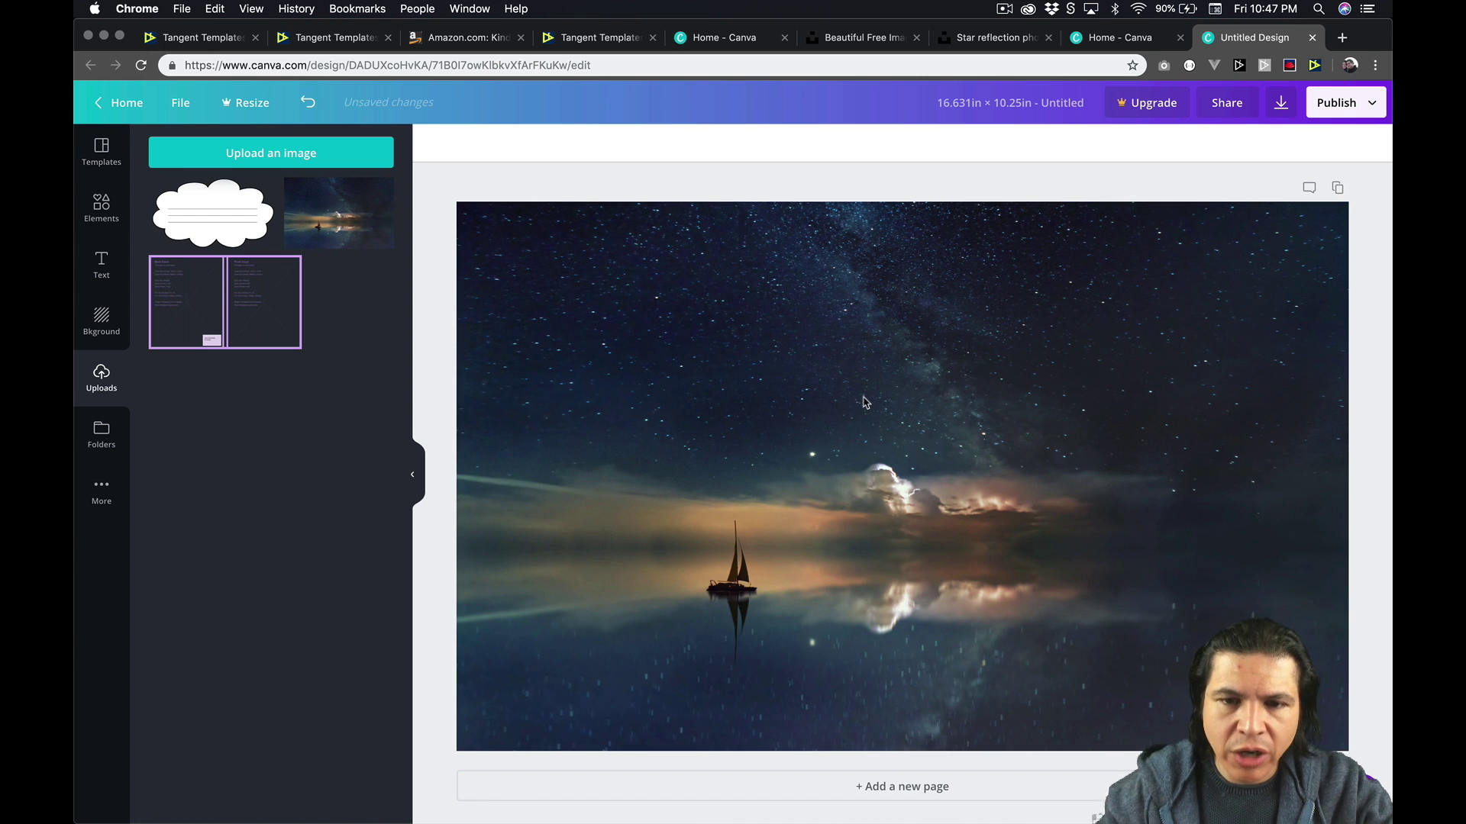
Flip the background photo horizontally so the boat sits on the right
{"action": "left_click", "coordinate": [832, 338]}
{"action": "left_click", "coordinate": [618, 151]}
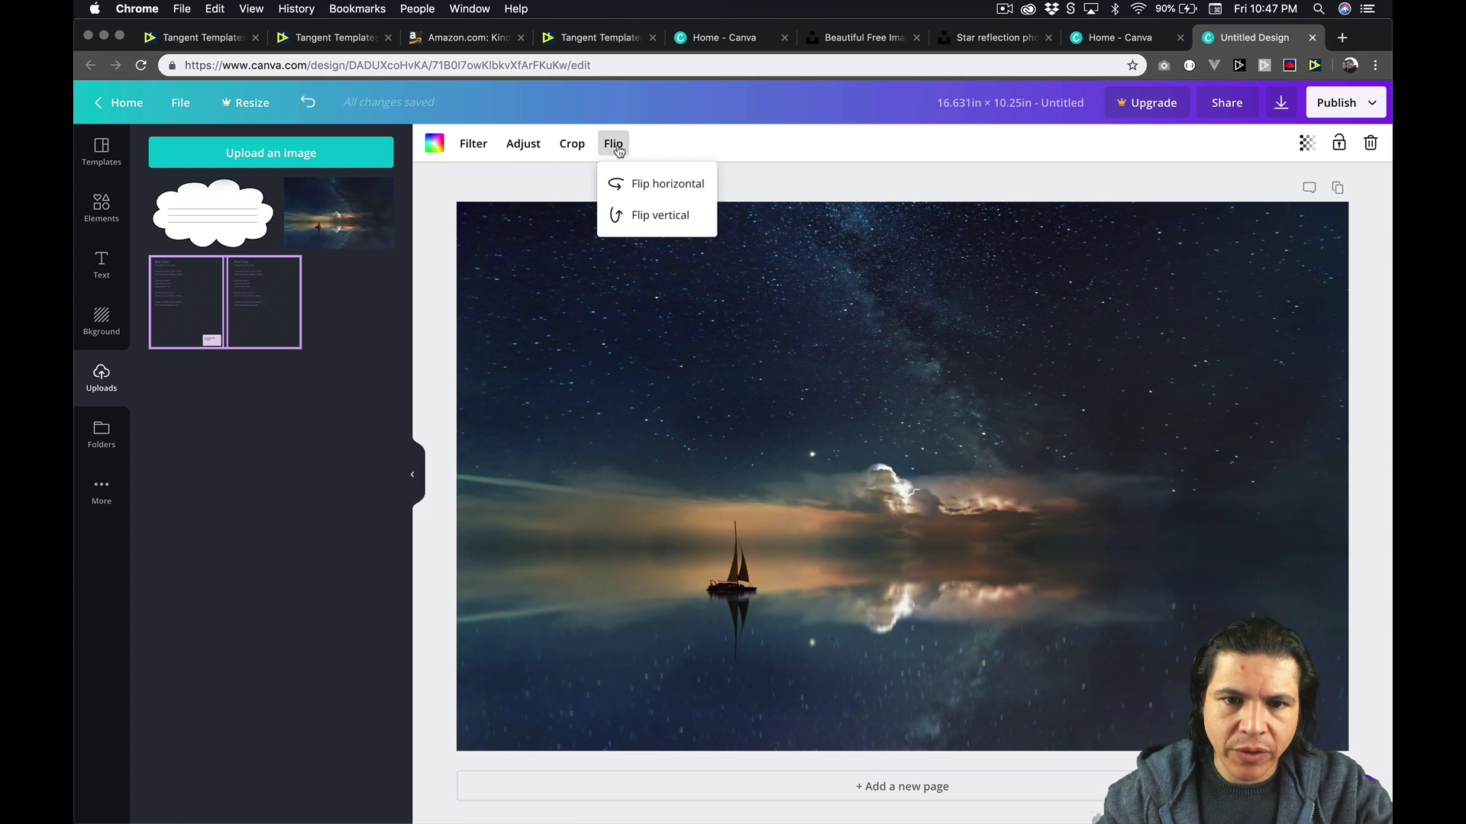
{"action": "left_click", "coordinate": [639, 184]}
{"action": "left_click", "coordinate": [770, 367]}
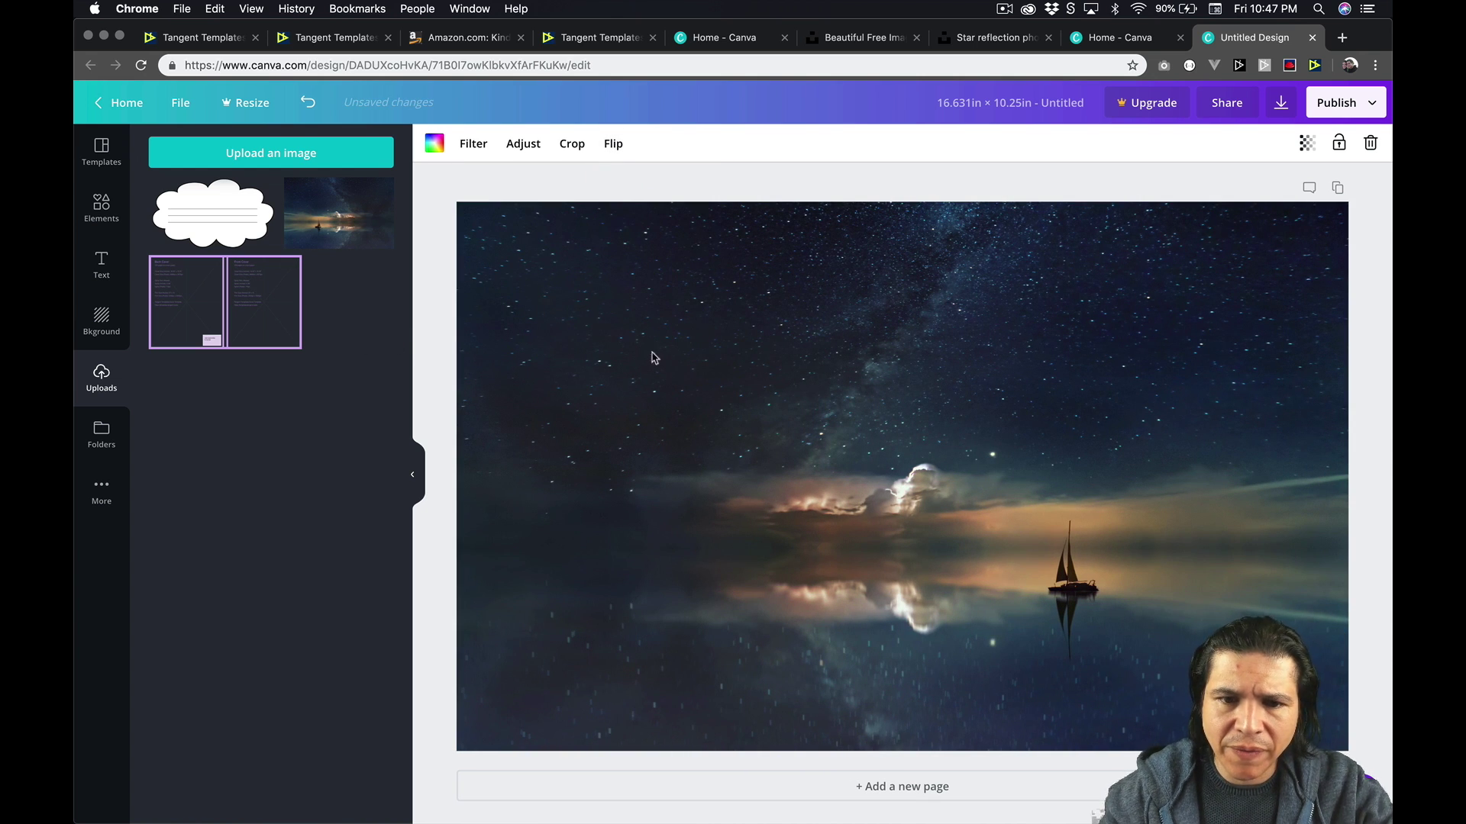
Place the book-cover template guide over the background, stretched across the page, undoing the shrink
{"action": "left_click_drag", "start_coordinate": [241, 291], "coordinate": [640, 274]}
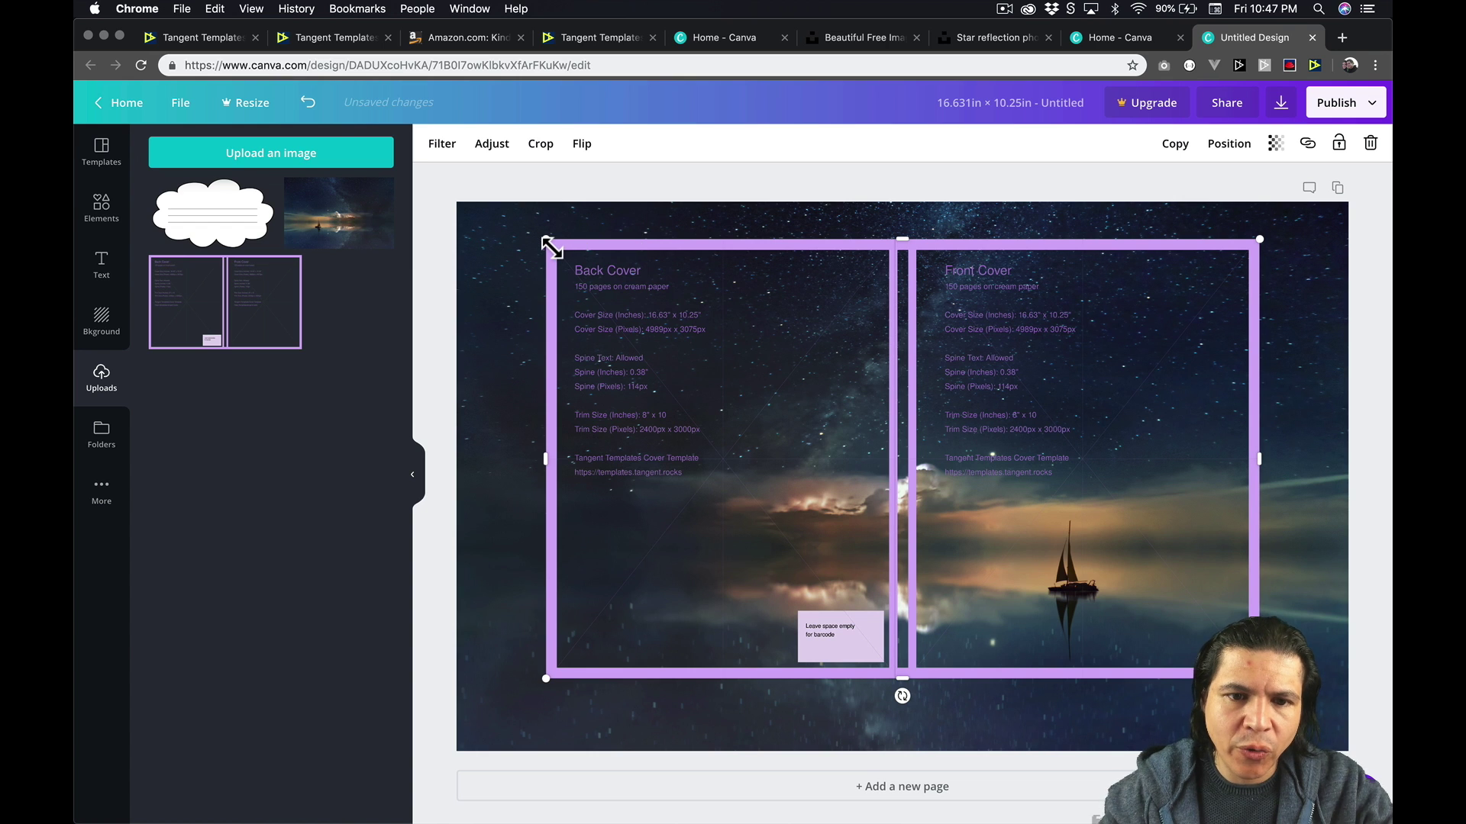
{"action": "left_click_drag", "start_coordinate": [539, 239], "coordinate": [491, 207]}
{"action": "key", "text": "Delete"}
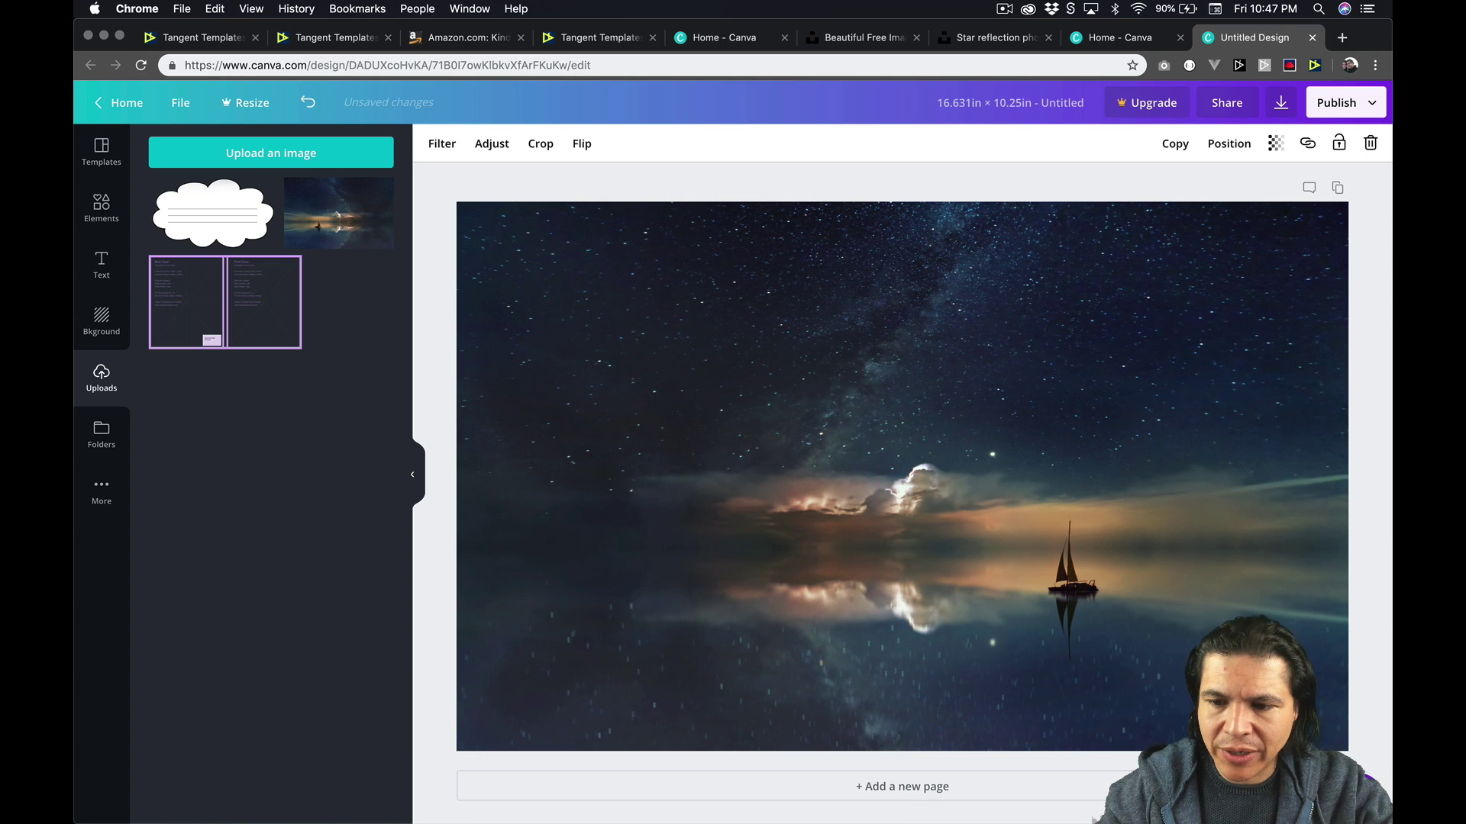
{"action": "key", "text": "super+z"}
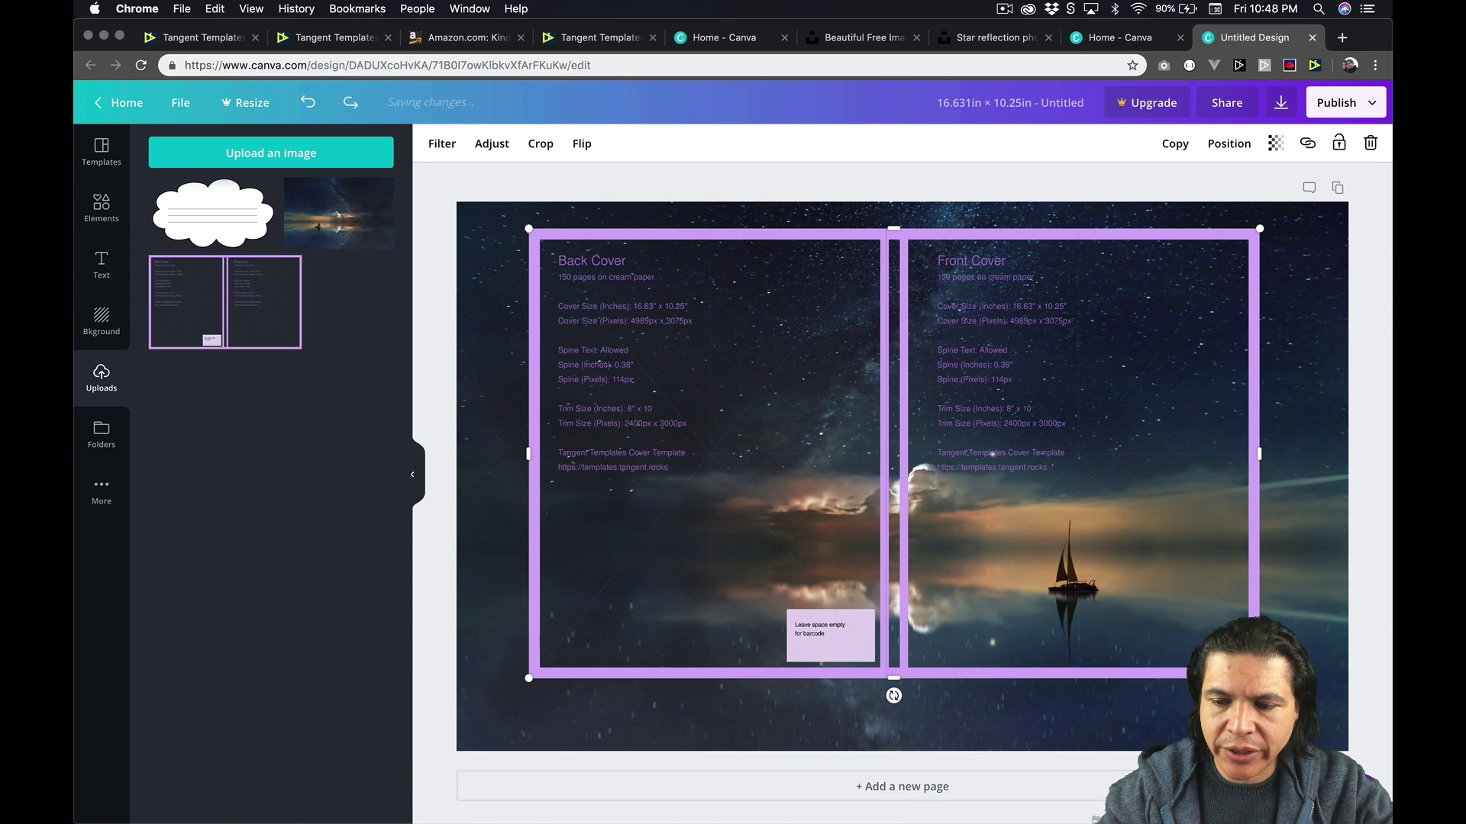
{"action": "left_click_drag", "start_coordinate": [1259, 678], "coordinate": [1358, 739]}
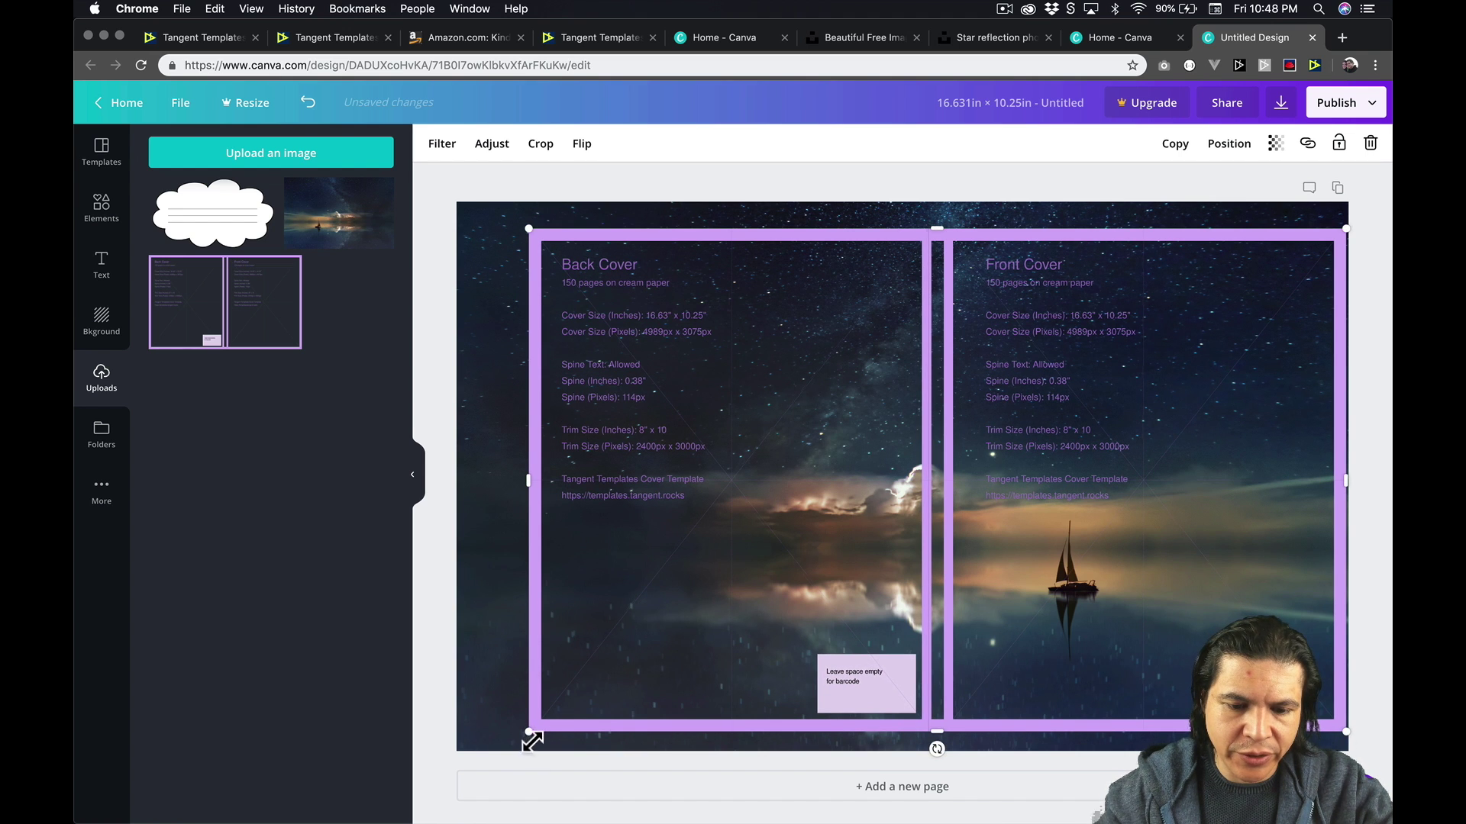
{"action": "left_click_drag", "start_coordinate": [531, 734], "coordinate": [460, 204]}
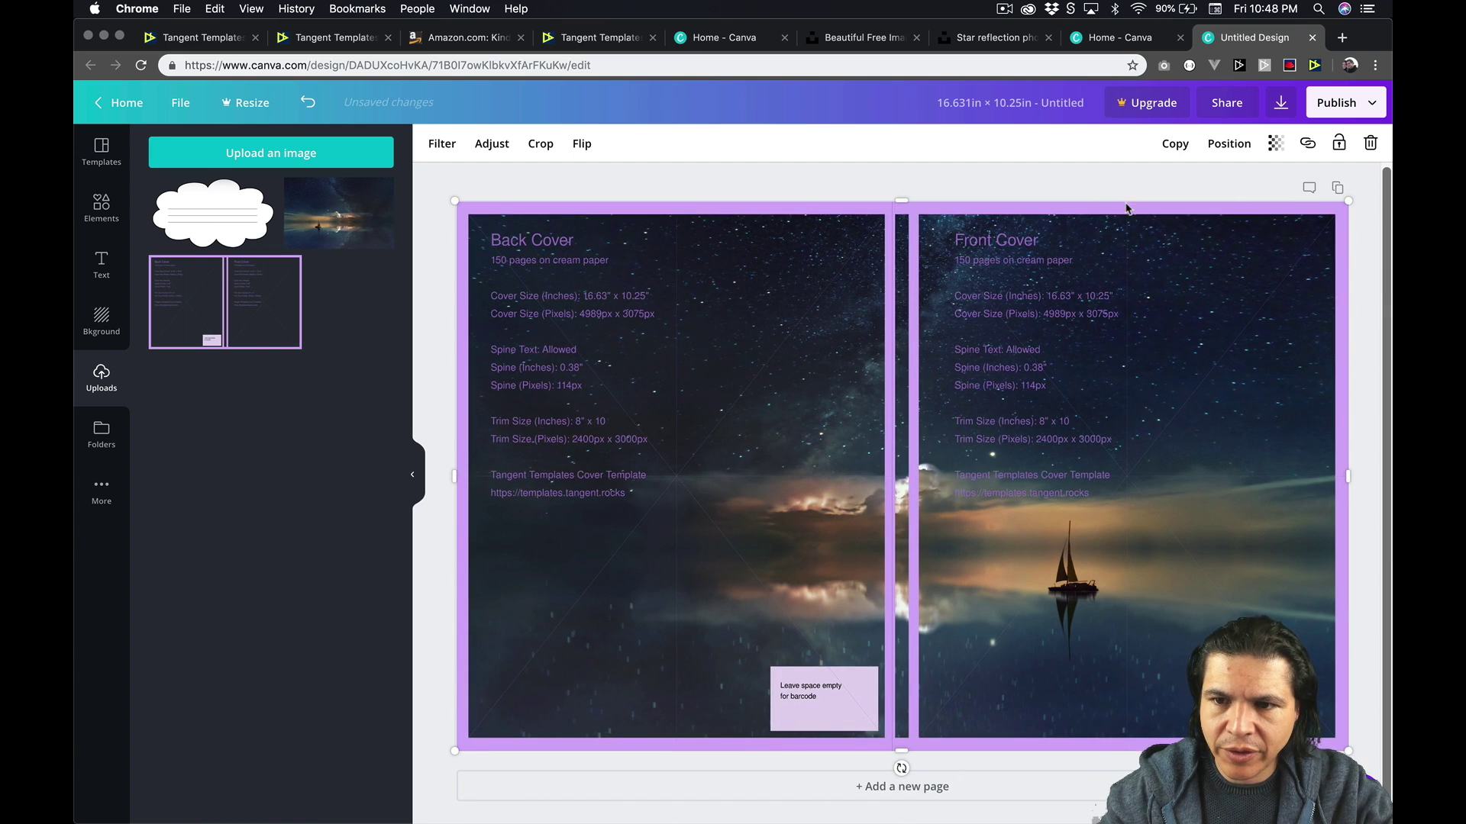
{"action": "key", "text": "super+z"}
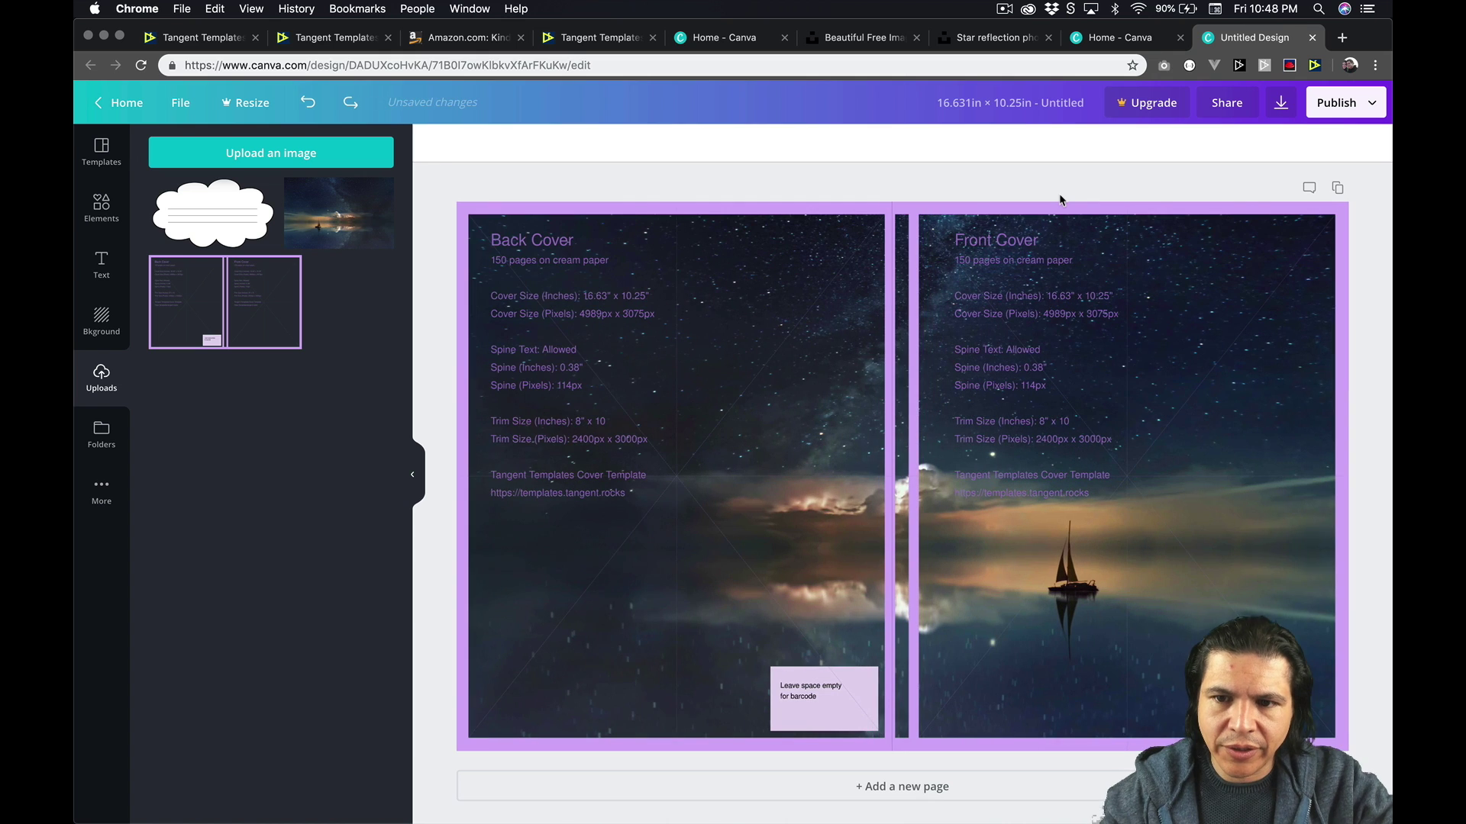
{"action": "mouse_move", "coordinate": [298, 327]}
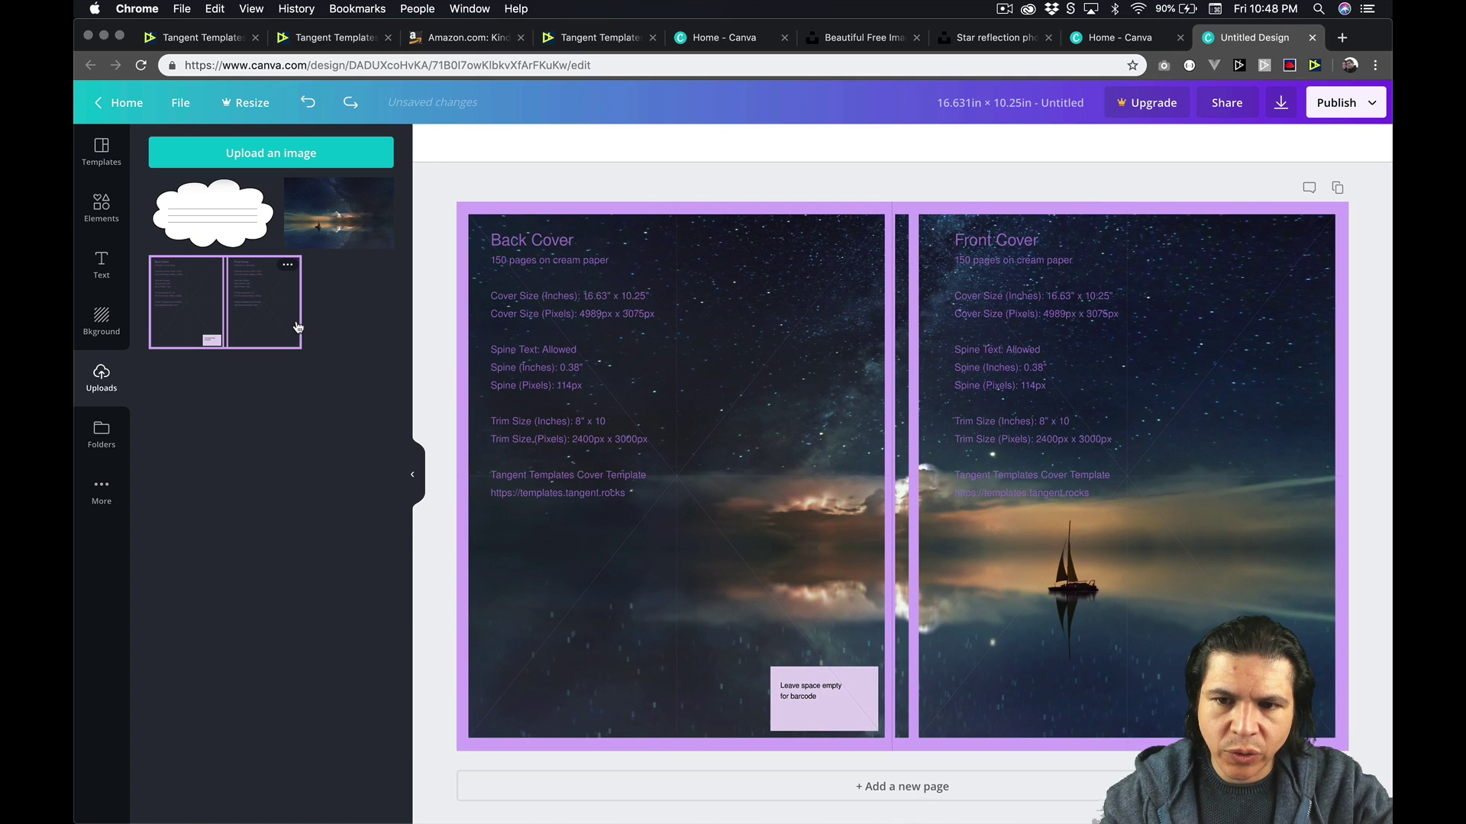
Add a heading with 'My Amazing Dreams' pasted from the notes and widen it to one line
{"action": "left_click", "coordinate": [116, 265]}
{"action": "left_click", "coordinate": [210, 206]}
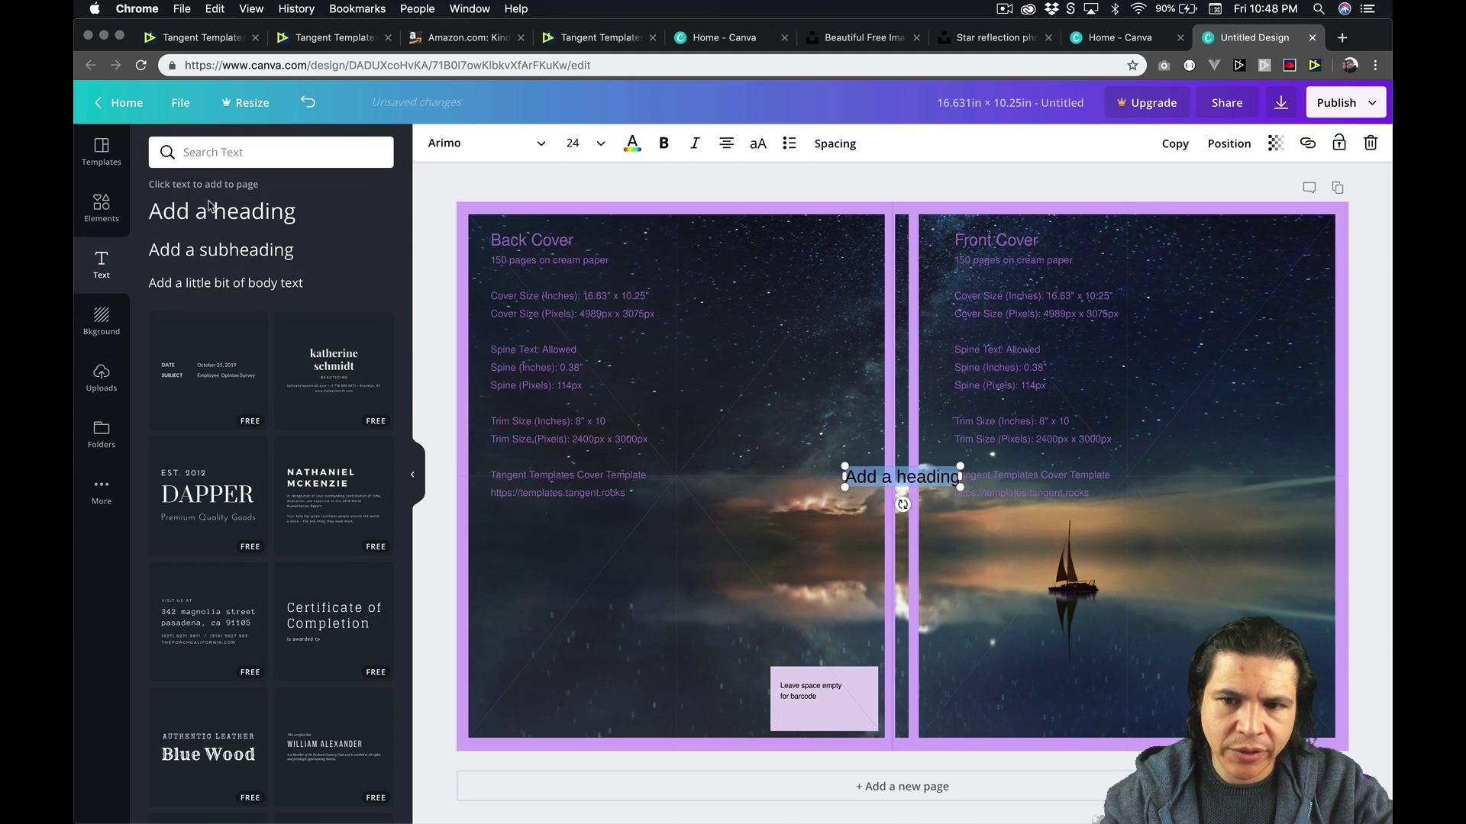
{"action": "key", "text": "super+Tab"}
{"action": "key", "text": "super+Tab"}
{"action": "key", "text": "super+Tab"}
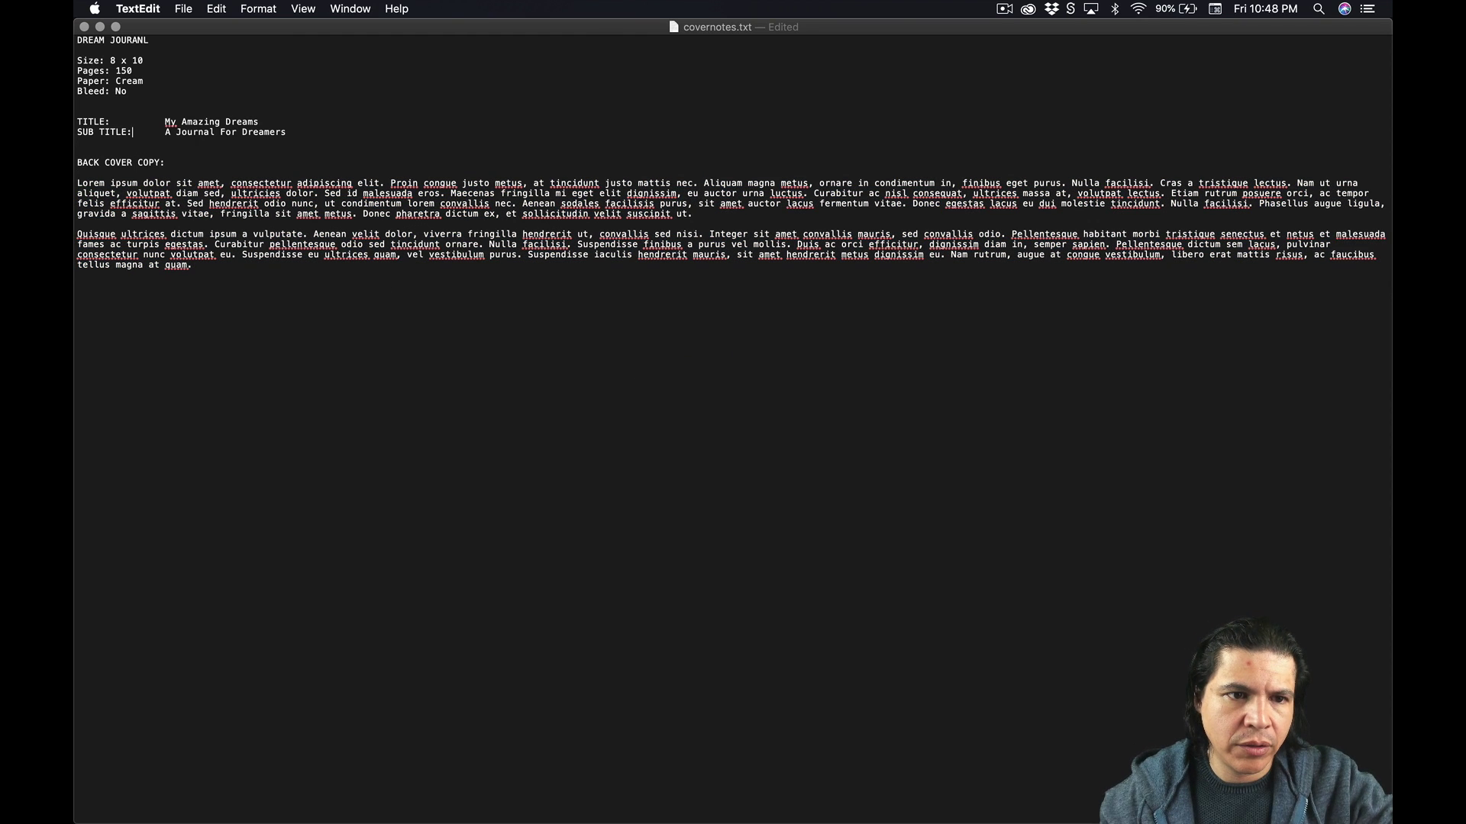
{"action": "left_click_drag", "start_coordinate": [166, 122], "coordinate": [258, 122]}
{"action": "key", "text": "super+c"}
{"action": "key", "text": "super+Tab"}
{"action": "key", "text": "super+Tab"}
{"action": "key", "text": "super+Tab"}
{"action": "key", "text": "super+Tab"}
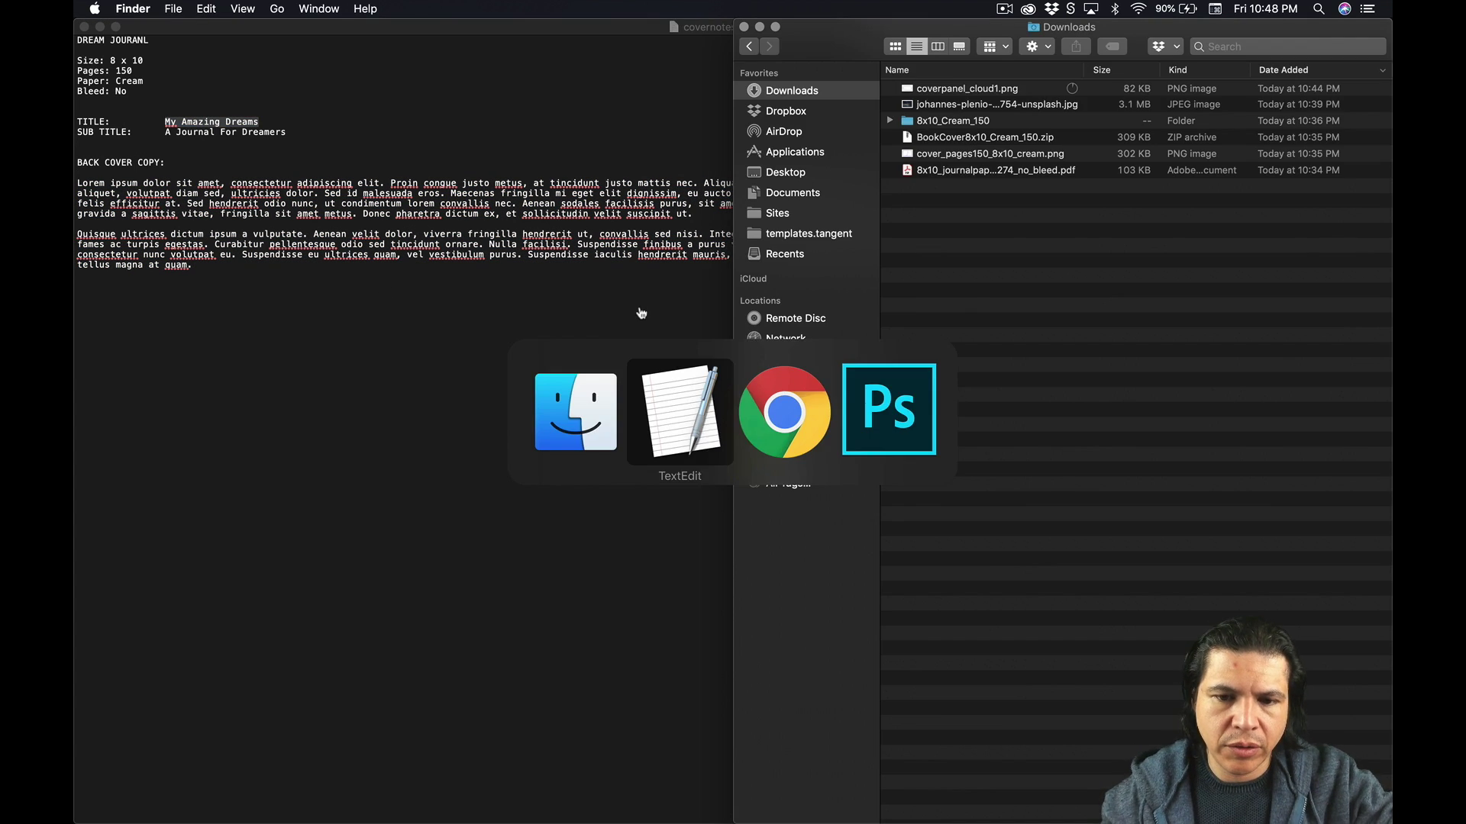
{"action": "key", "text": "super+v"}
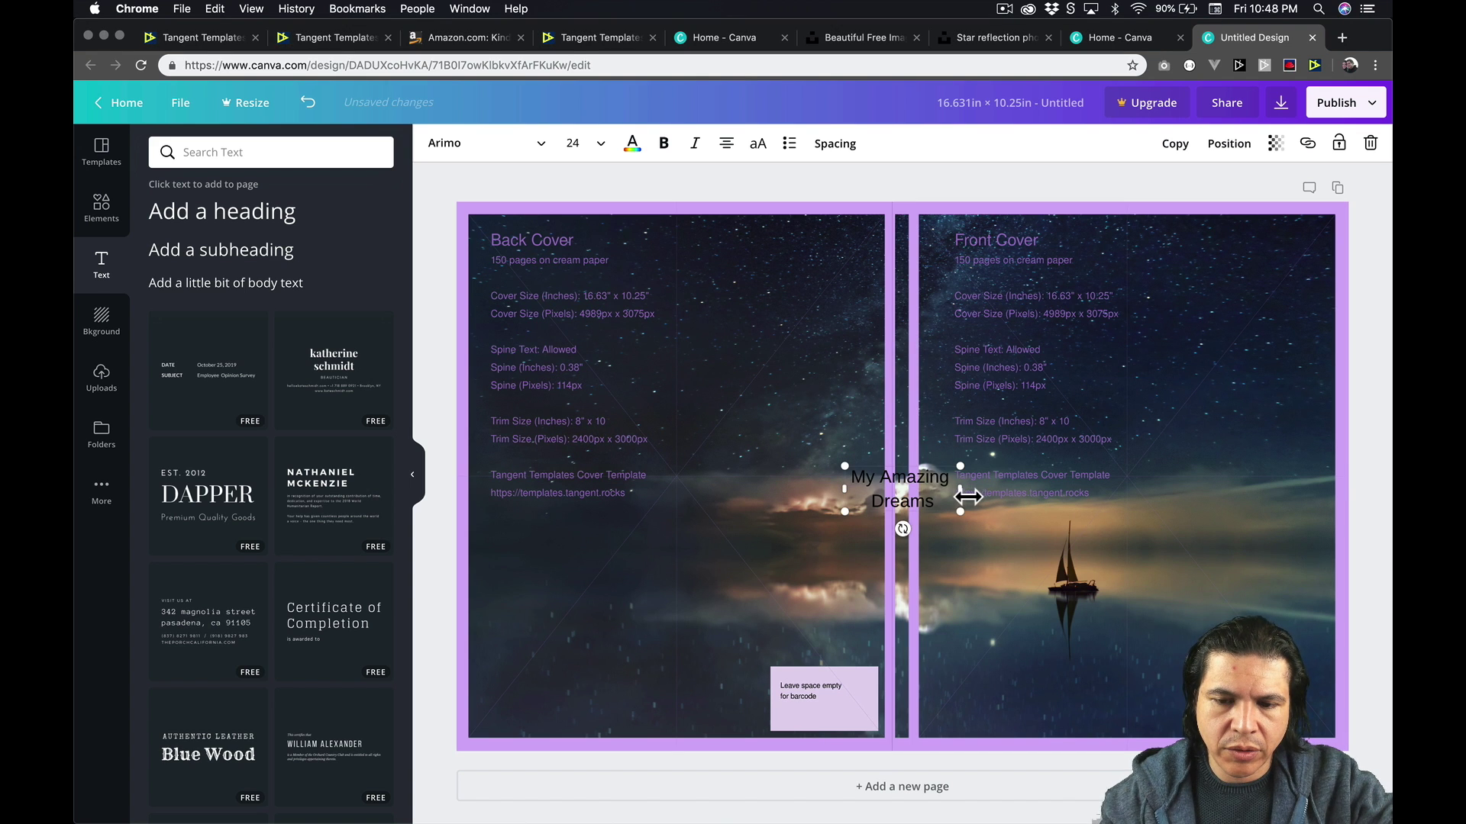
{"action": "left_click_drag", "start_coordinate": [968, 497], "coordinate": [865, 479]}
Make the title white, bold and uppercase, and move it onto the front cover
{"action": "left_click", "coordinate": [632, 142]}
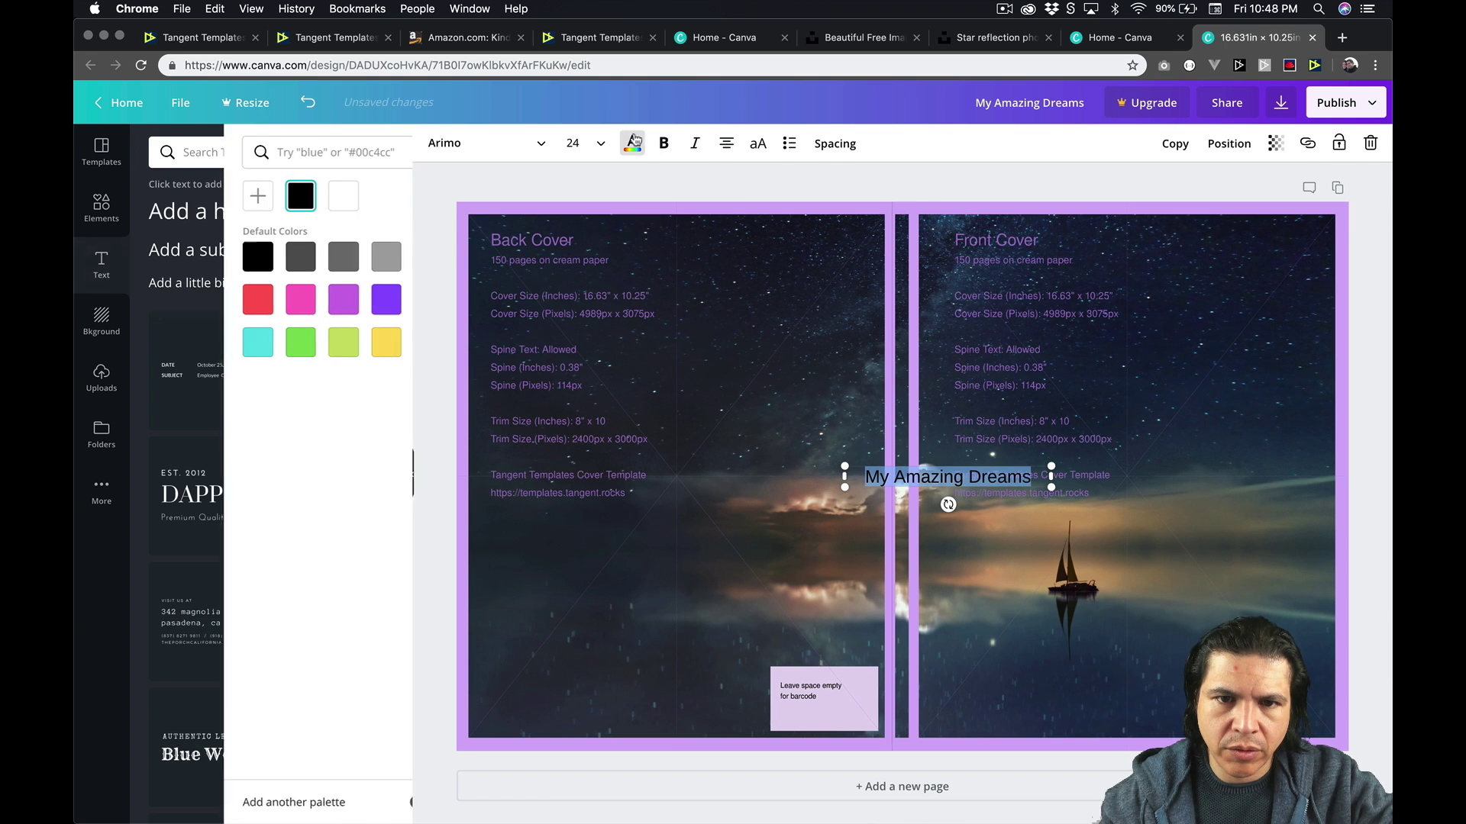
{"action": "left_click", "coordinate": [377, 258]}
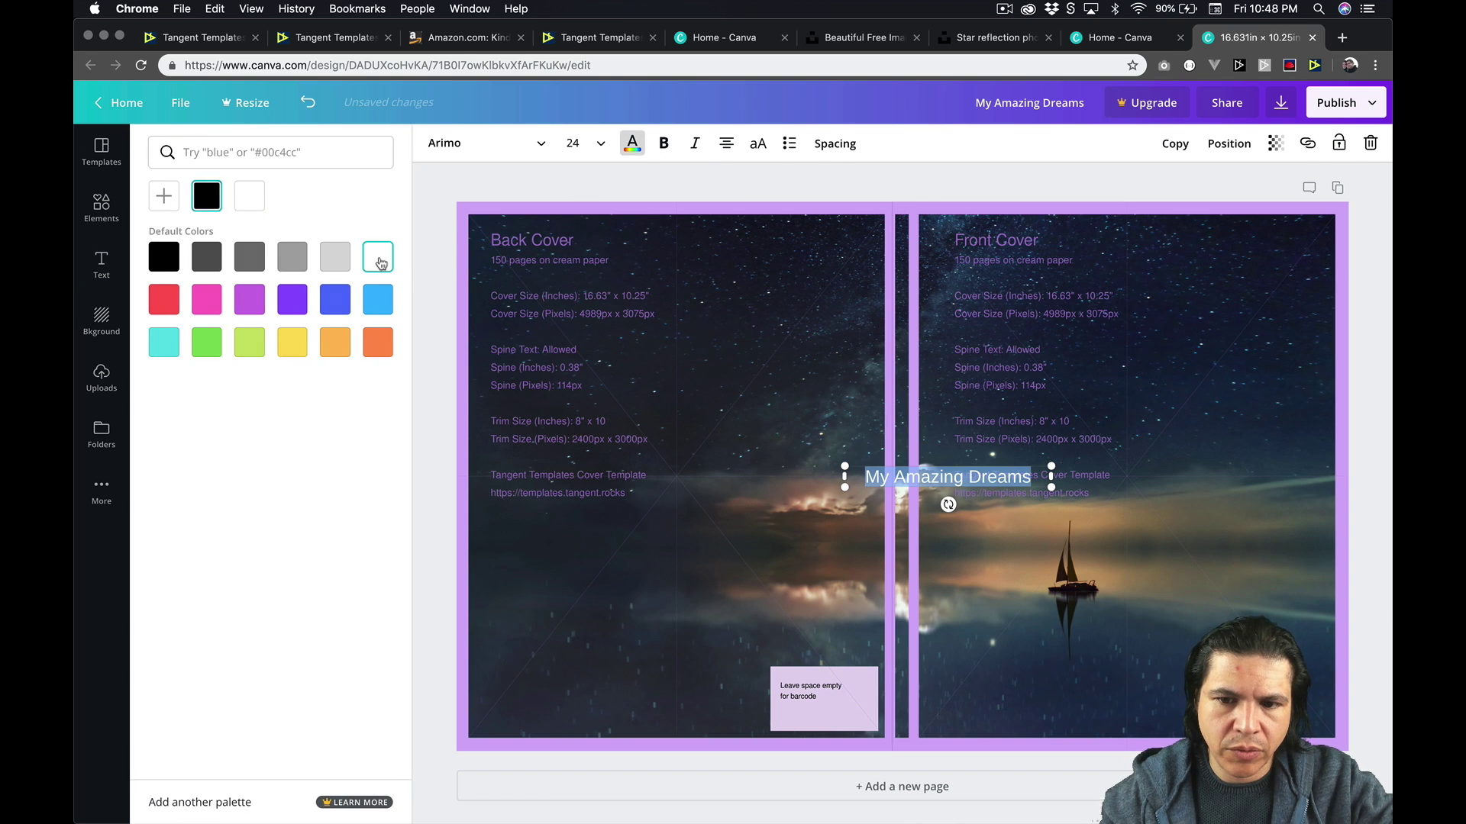
{"action": "left_click", "coordinate": [668, 152]}
{"action": "left_click", "coordinate": [767, 153]}
{"action": "left_click", "coordinate": [874, 186]}
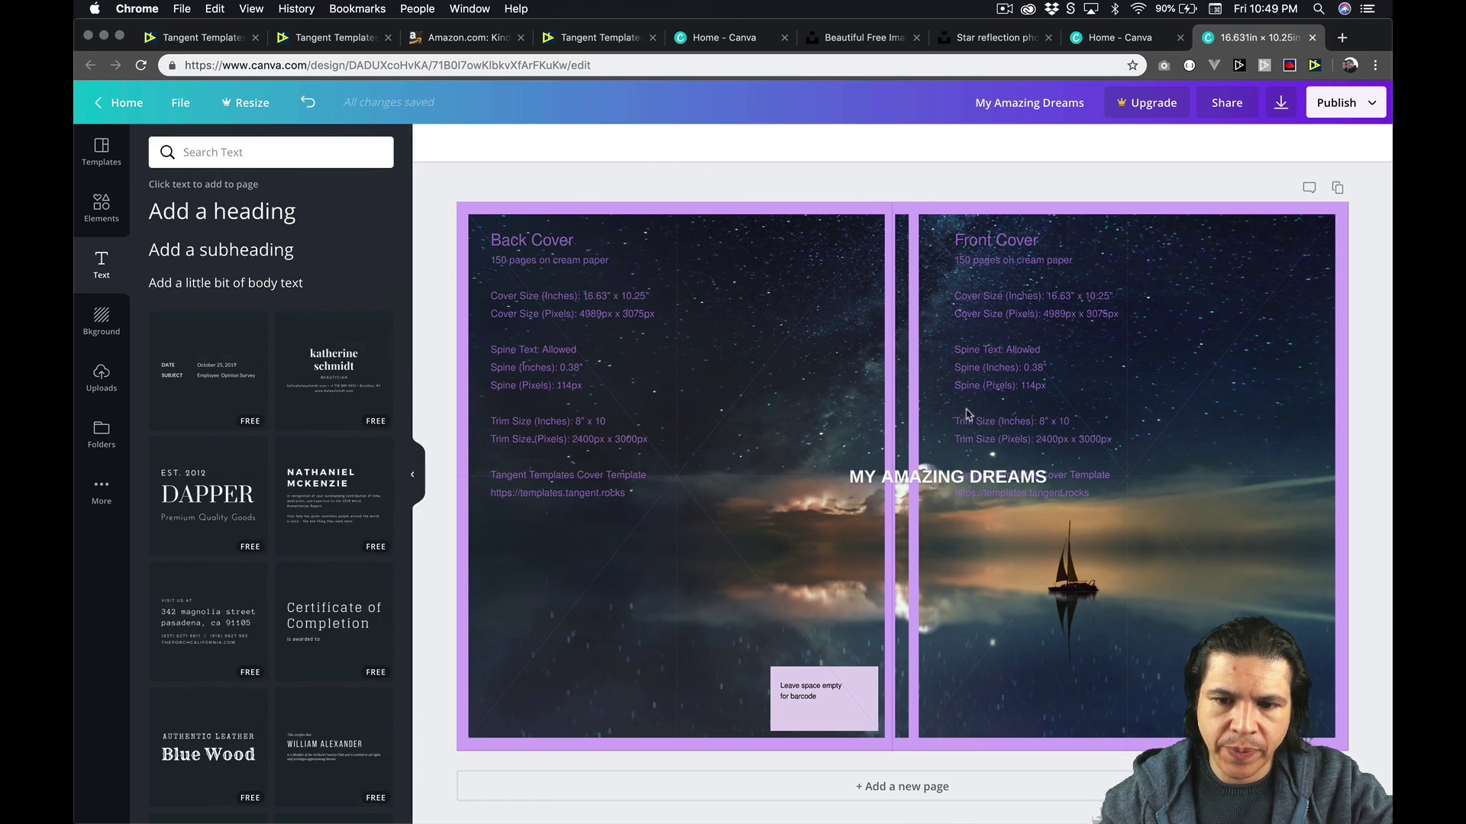
{"action": "left_click_drag", "start_coordinate": [992, 476], "coordinate": [1176, 310]}
Duplicate the title box, copy 'A Journal For Dreamers' from the notes, and clear the duplicate
{"action": "key", "text": "super+d"}
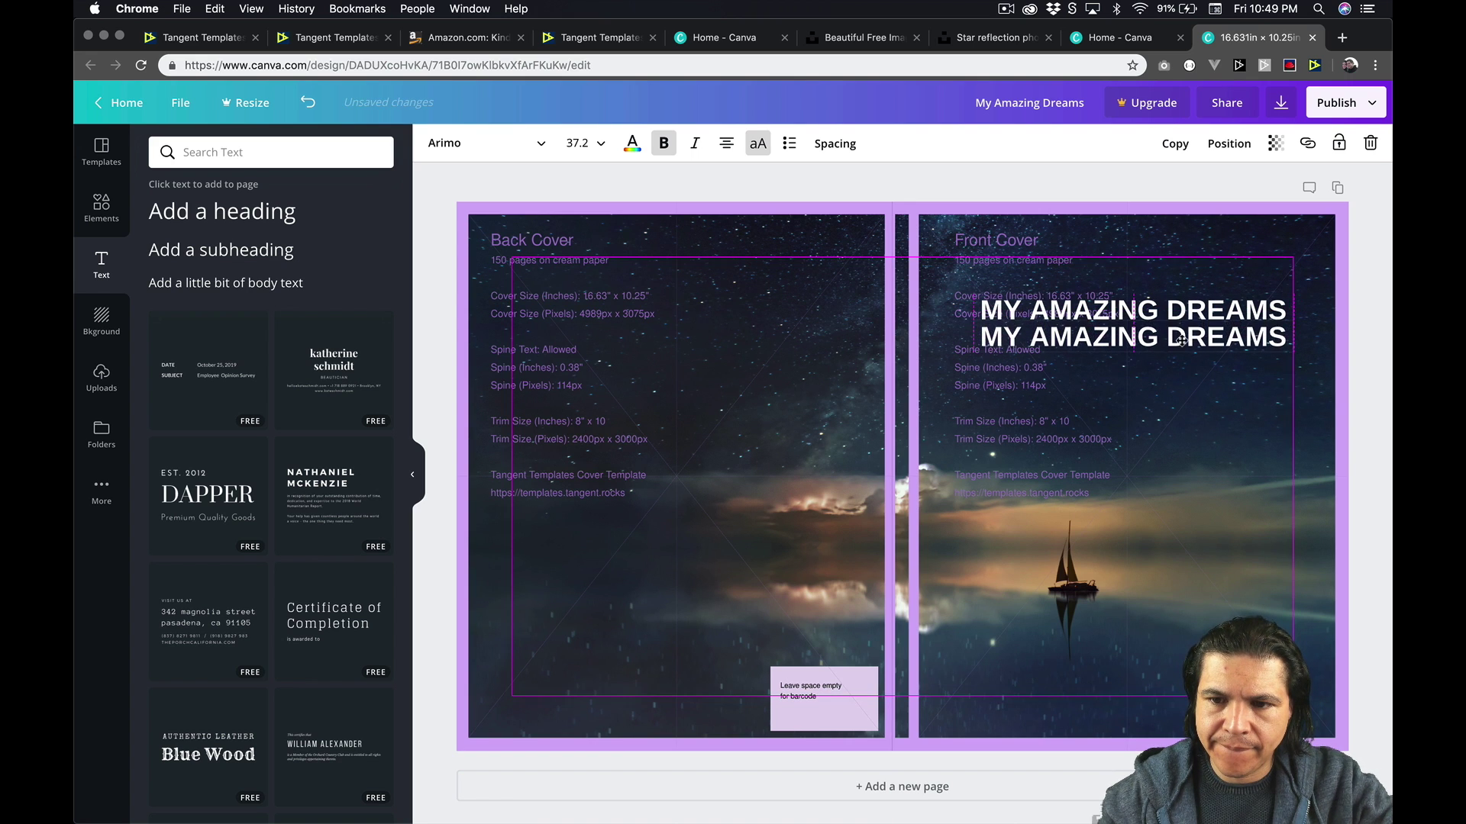
{"action": "double_click", "coordinate": [1181, 343]}
{"action": "triple_click", "coordinate": [1181, 343]}
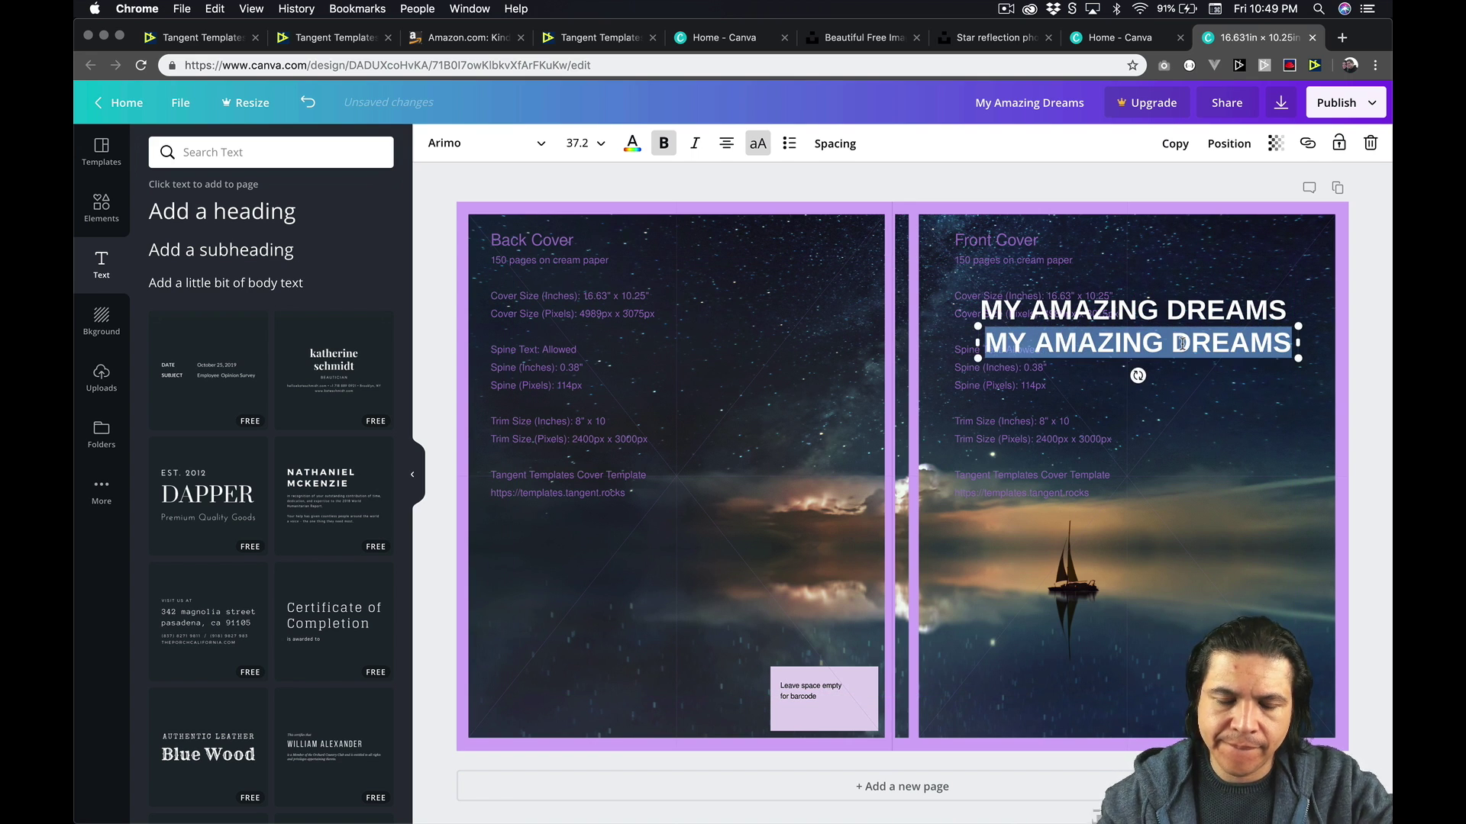
{"action": "key", "text": "super+Tab"}
{"action": "left_click_drag", "start_coordinate": [165, 132], "coordinate": [286, 132]}
{"action": "key", "text": "super+c"}
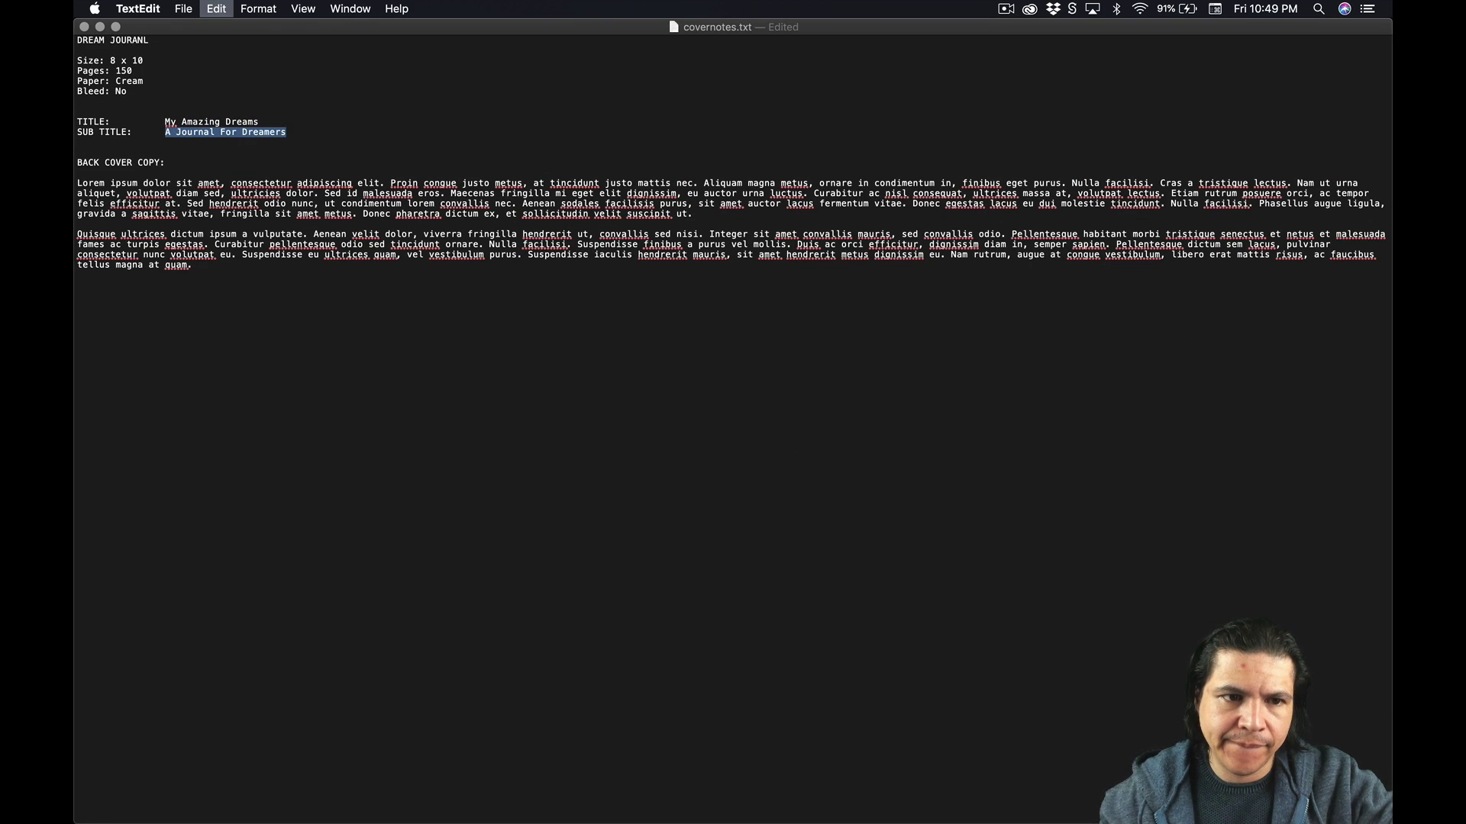
{"action": "key", "text": "super+Tab"}
{"action": "key", "text": "BackSpace"}
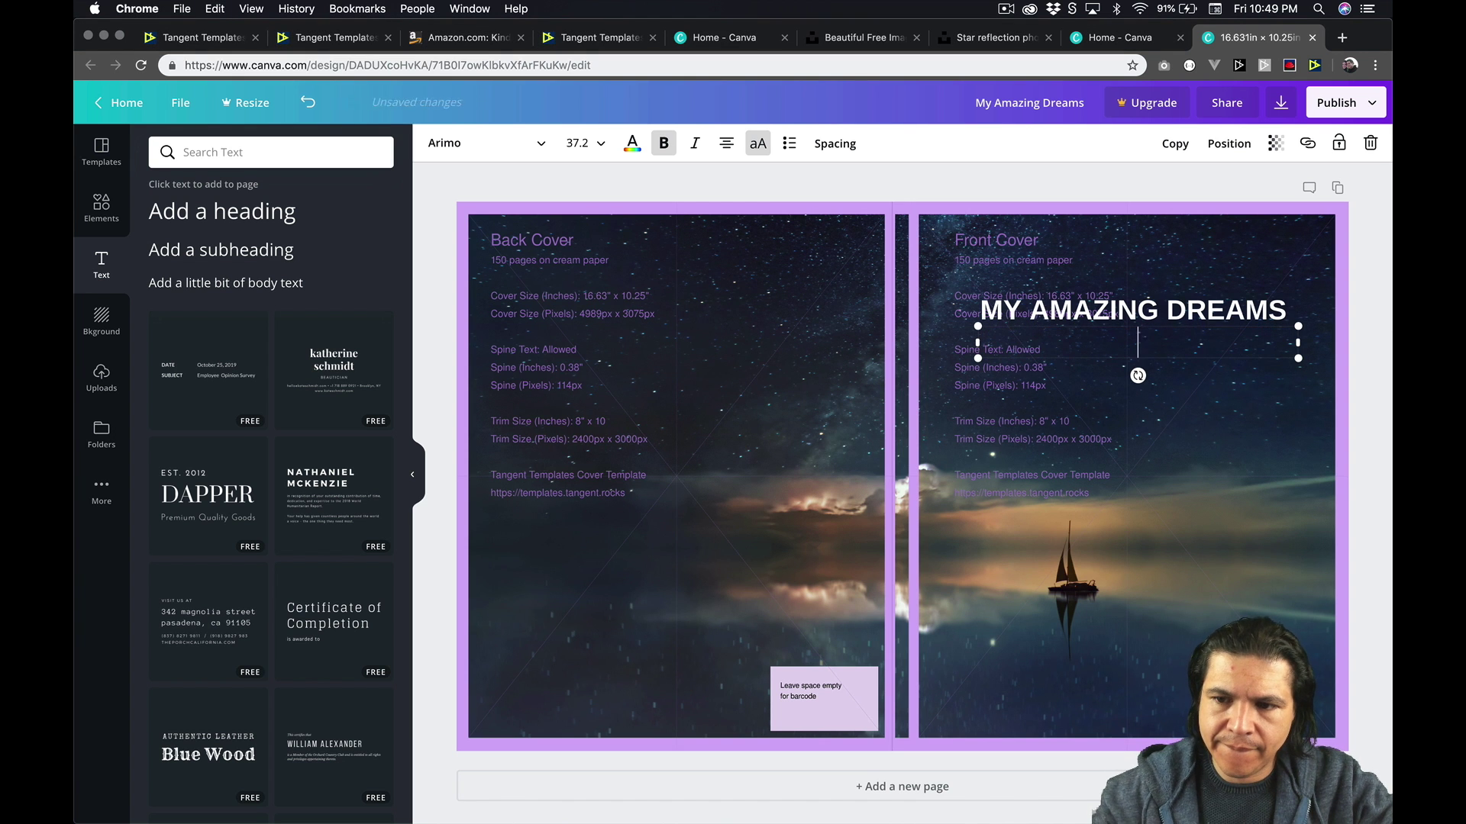
{"action": "left_click", "coordinate": [1091, 186]}
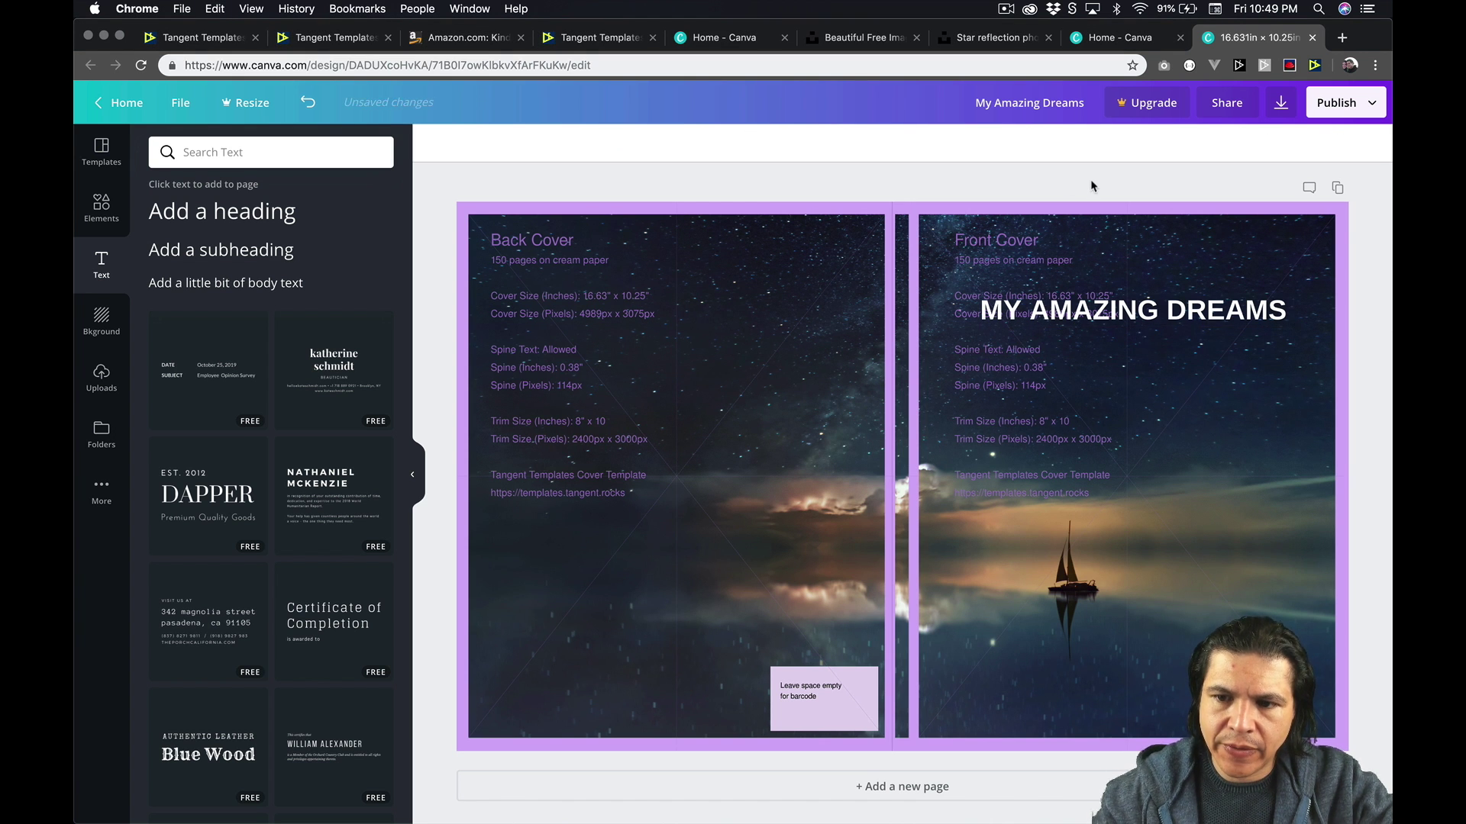
Add a subheading with 'A Journal For Dreamers', make it white, and place it beneath the title
{"action": "left_click", "coordinate": [201, 252]}
{"action": "key", "text": "super+v"}
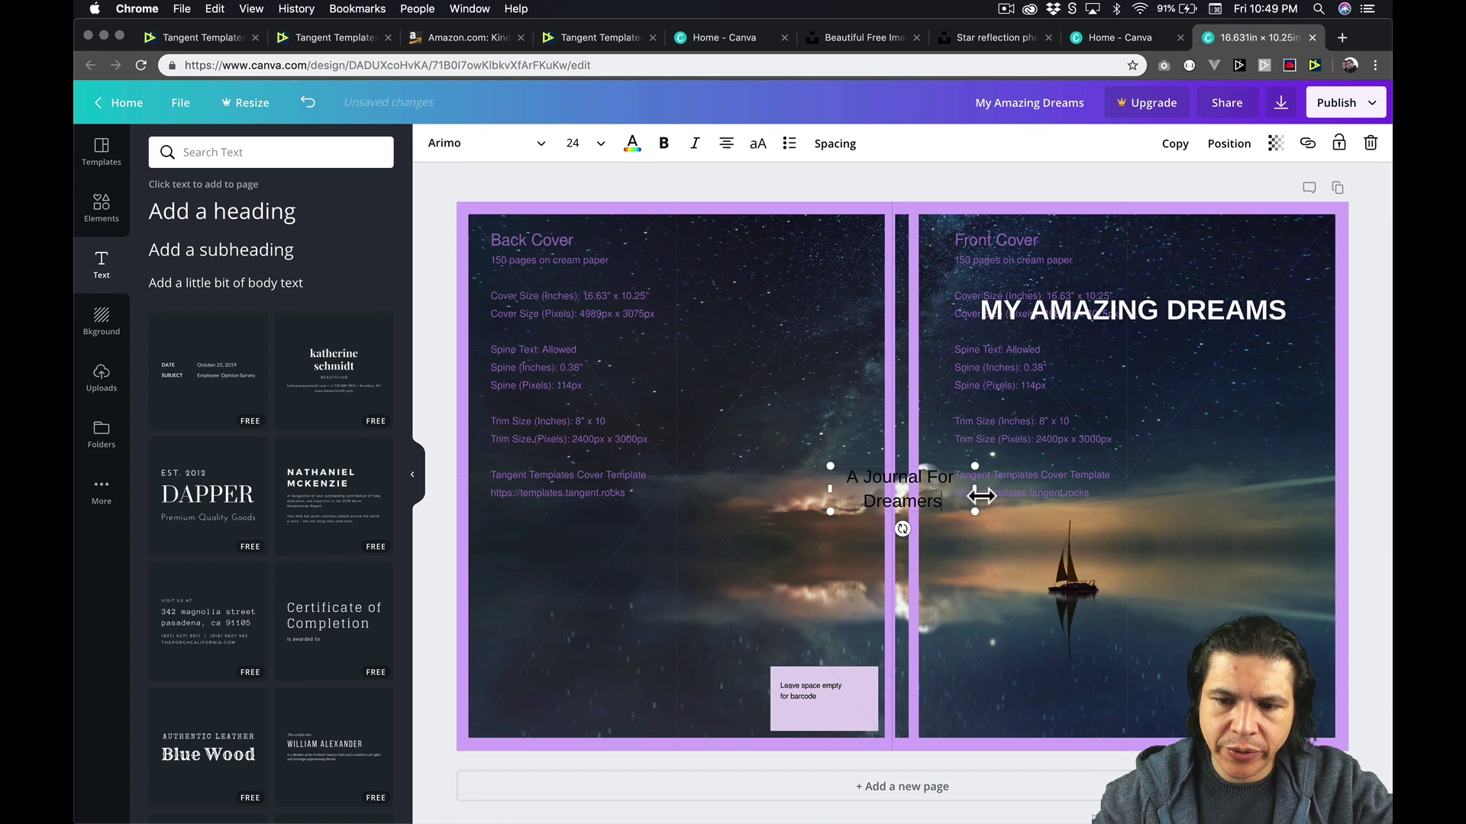
{"action": "left_click_drag", "start_coordinate": [981, 497], "coordinate": [1055, 485]}
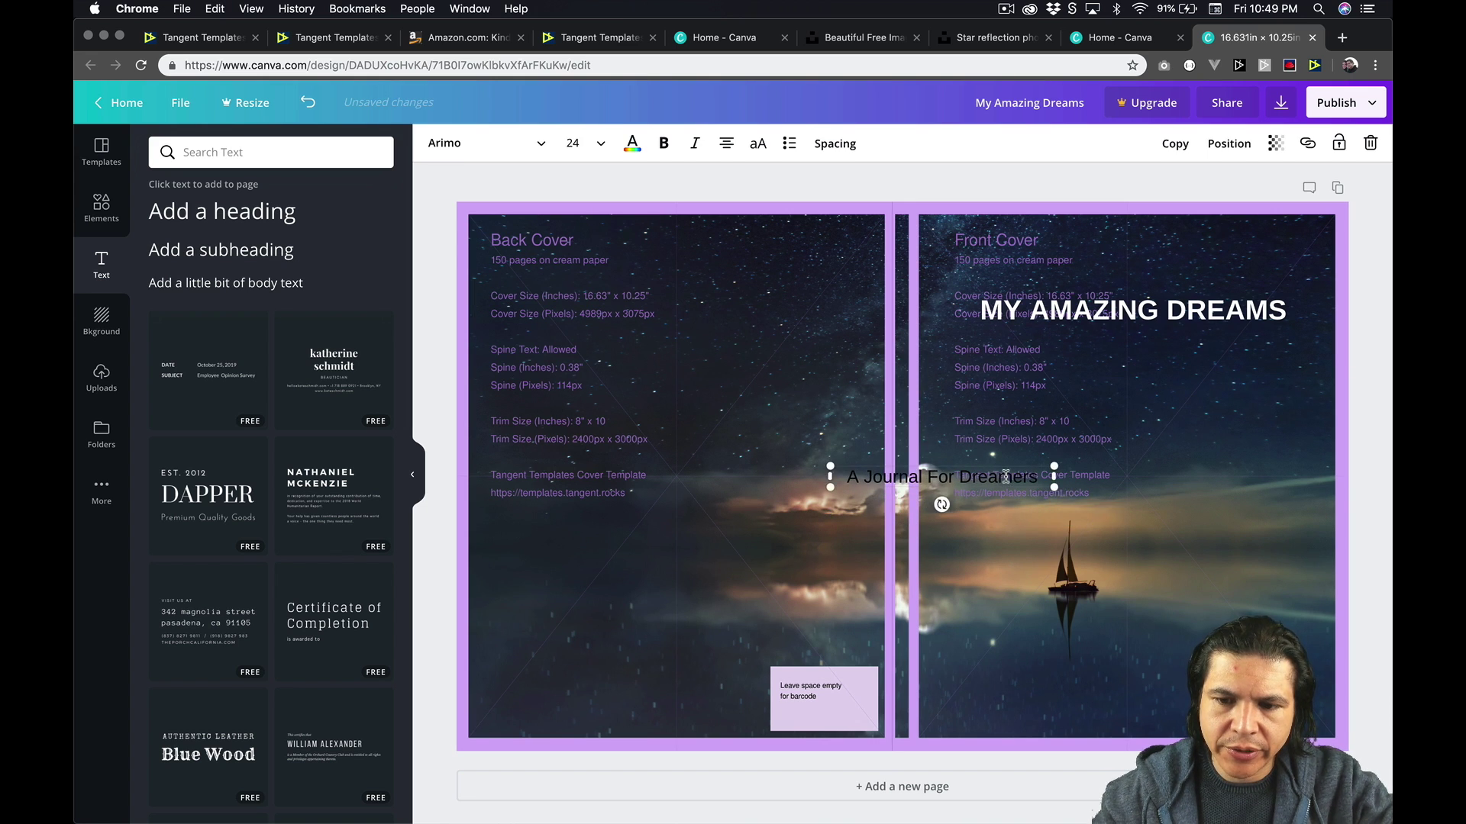
{"action": "double_click", "coordinate": [1006, 479]}
{"action": "triple_click", "coordinate": [1006, 479]}
{"action": "left_click", "coordinate": [632, 143]}
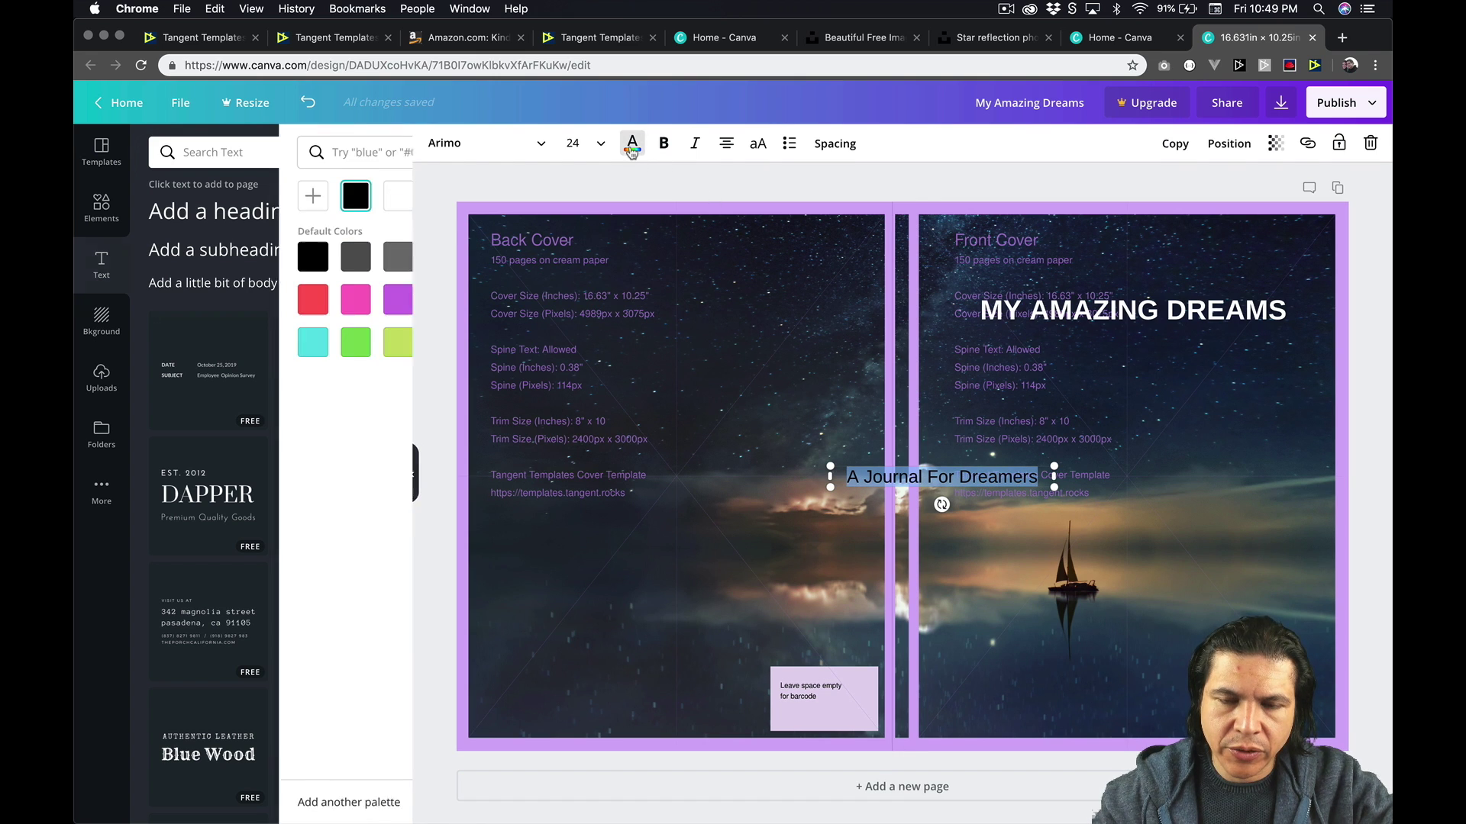
{"action": "left_click", "coordinate": [378, 257]}
{"action": "left_click", "coordinate": [437, 308]}
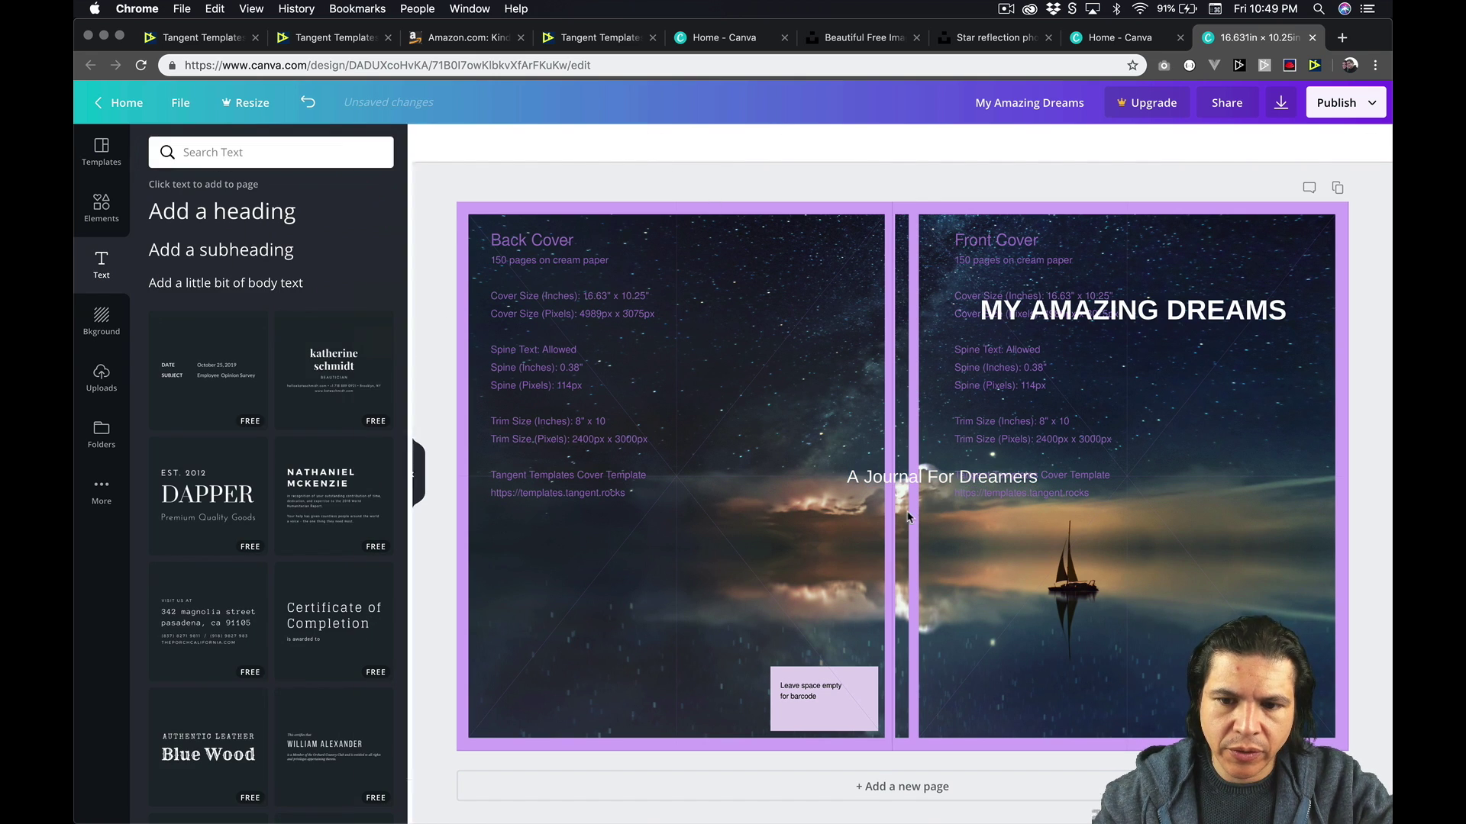
{"action": "left_click_drag", "start_coordinate": [1011, 465], "coordinate": [1171, 352]}
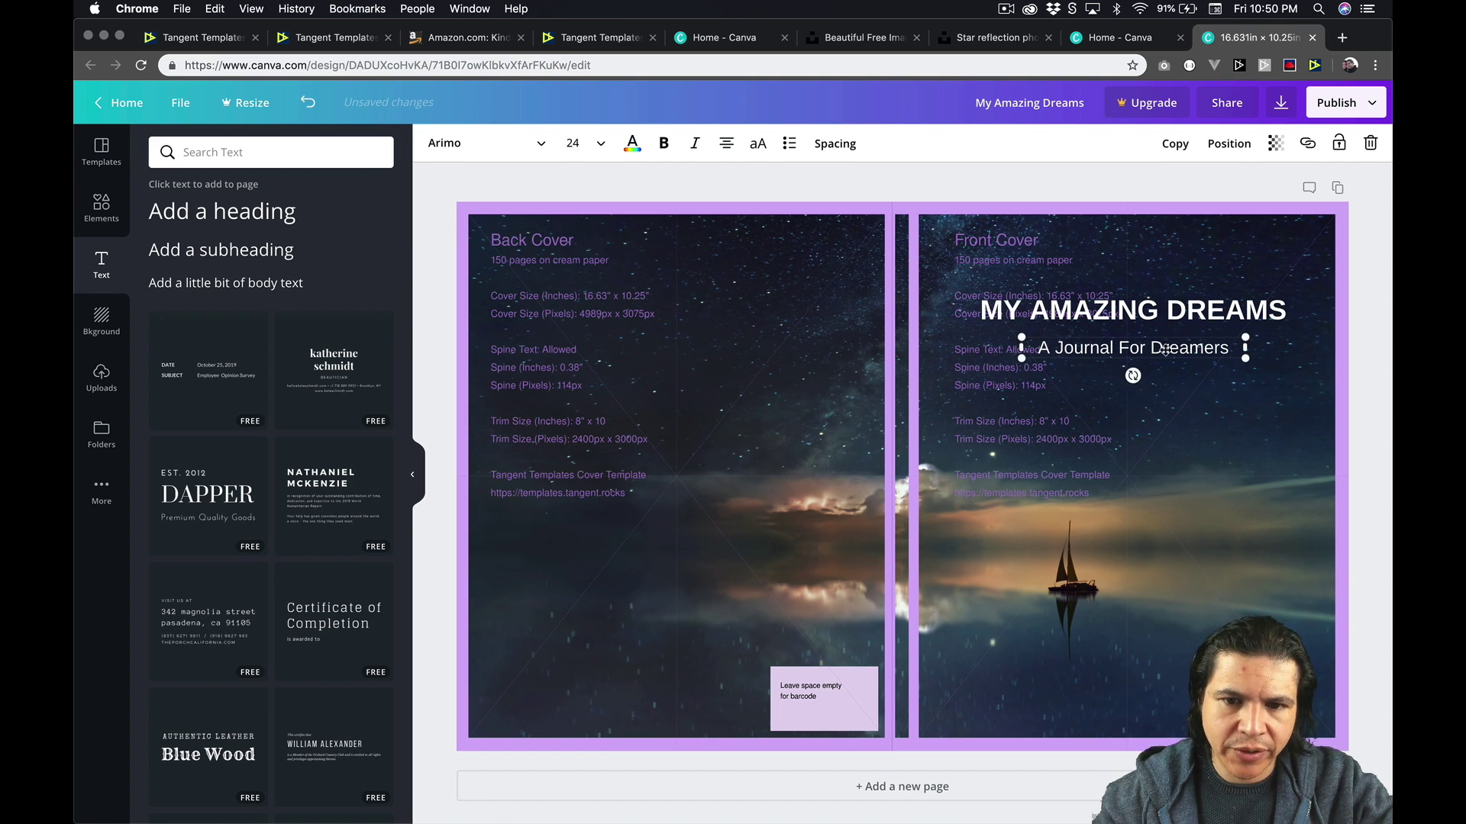
Add a body text box and paste the two back-cover paragraphs from the notes
{"action": "left_click", "coordinate": [273, 284]}
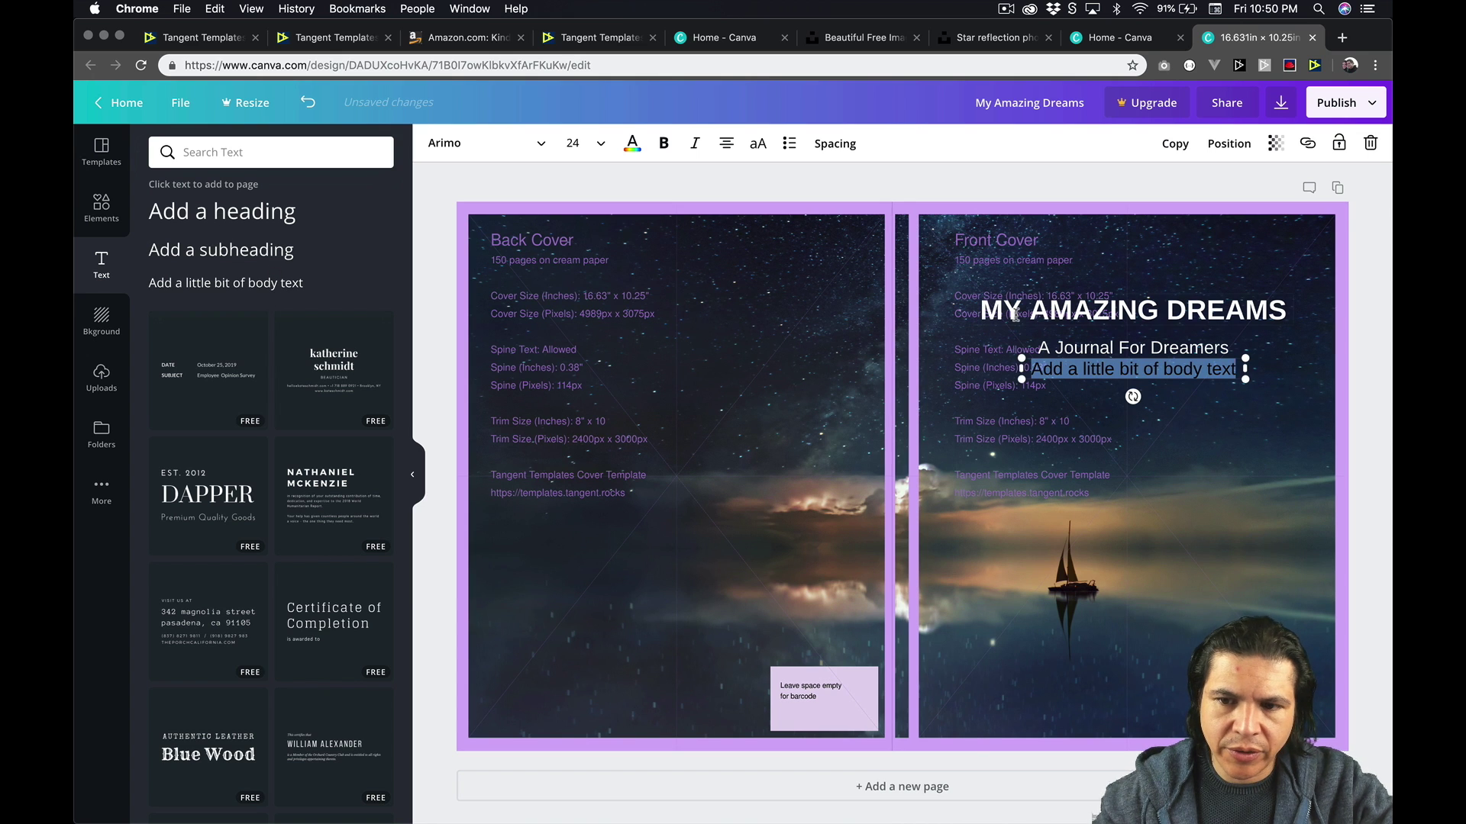
{"action": "key", "text": "super+Tab"}
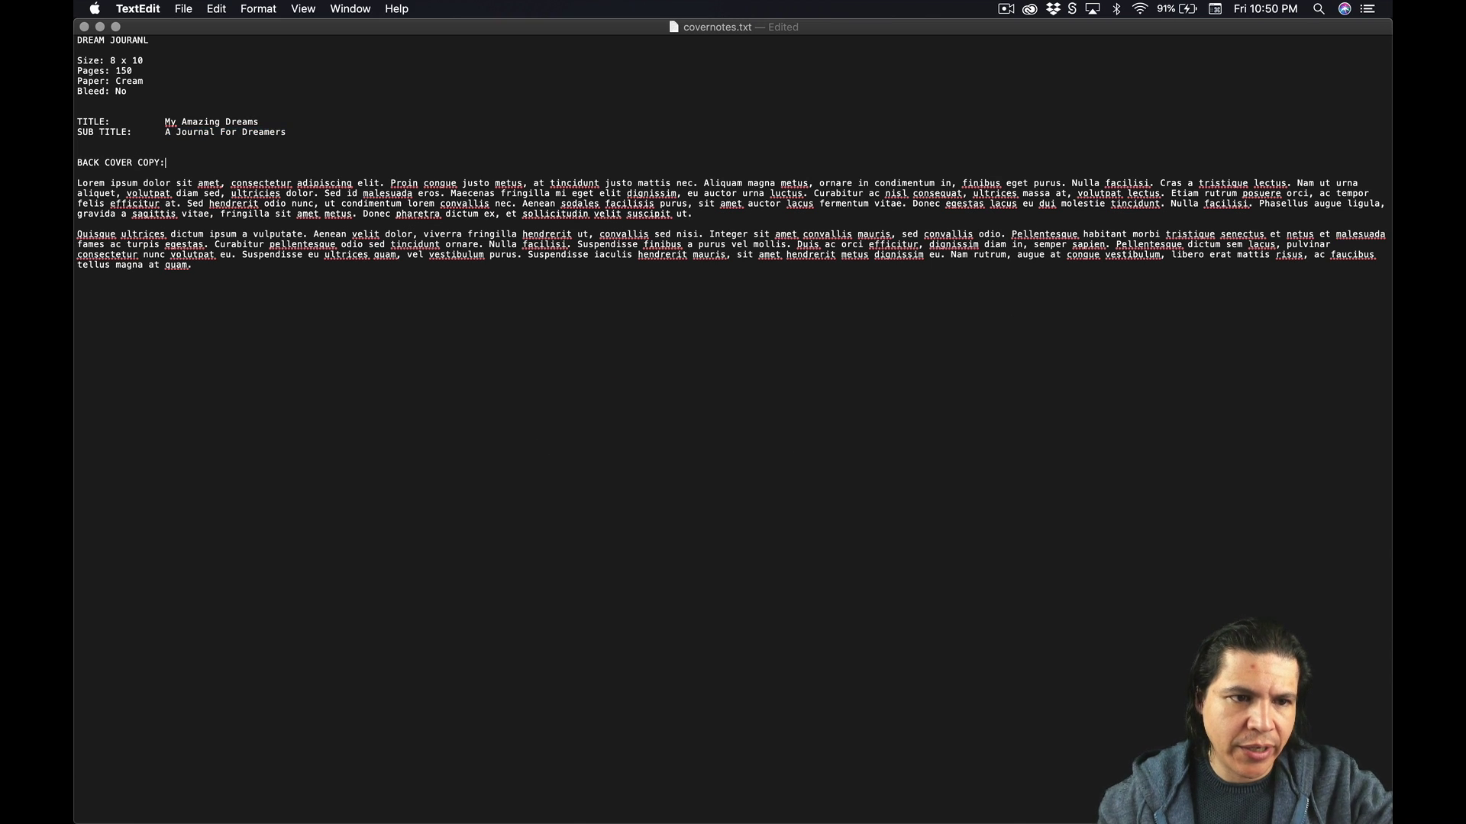
{"action": "key", "text": "shift+Down"}
{"action": "key", "text": "shift+Down"}
{"action": "key", "text": "shift+Down"}
{"action": "key", "text": "shift+Down"}
{"action": "key", "text": "shift+Down"}
{"action": "key", "text": "shift+Down"}
{"action": "key", "text": "shift+Down"}
{"action": "key", "text": "shift+Down"}
{"action": "key", "text": "shift+Down"}
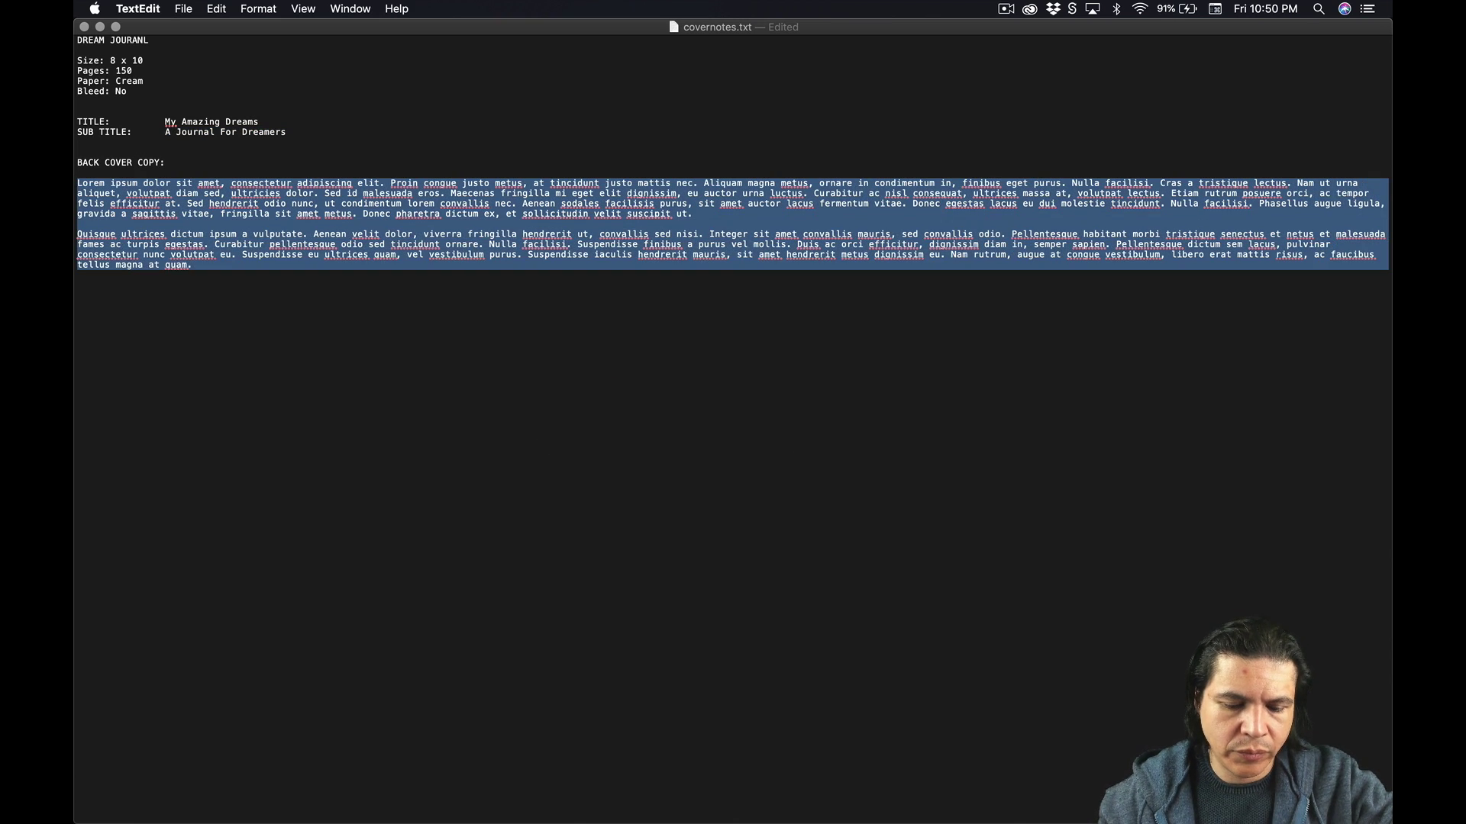
{"action": "key", "text": "super+c"}
{"action": "key", "text": "super+Tab"}
{"action": "key", "text": "super+v"}
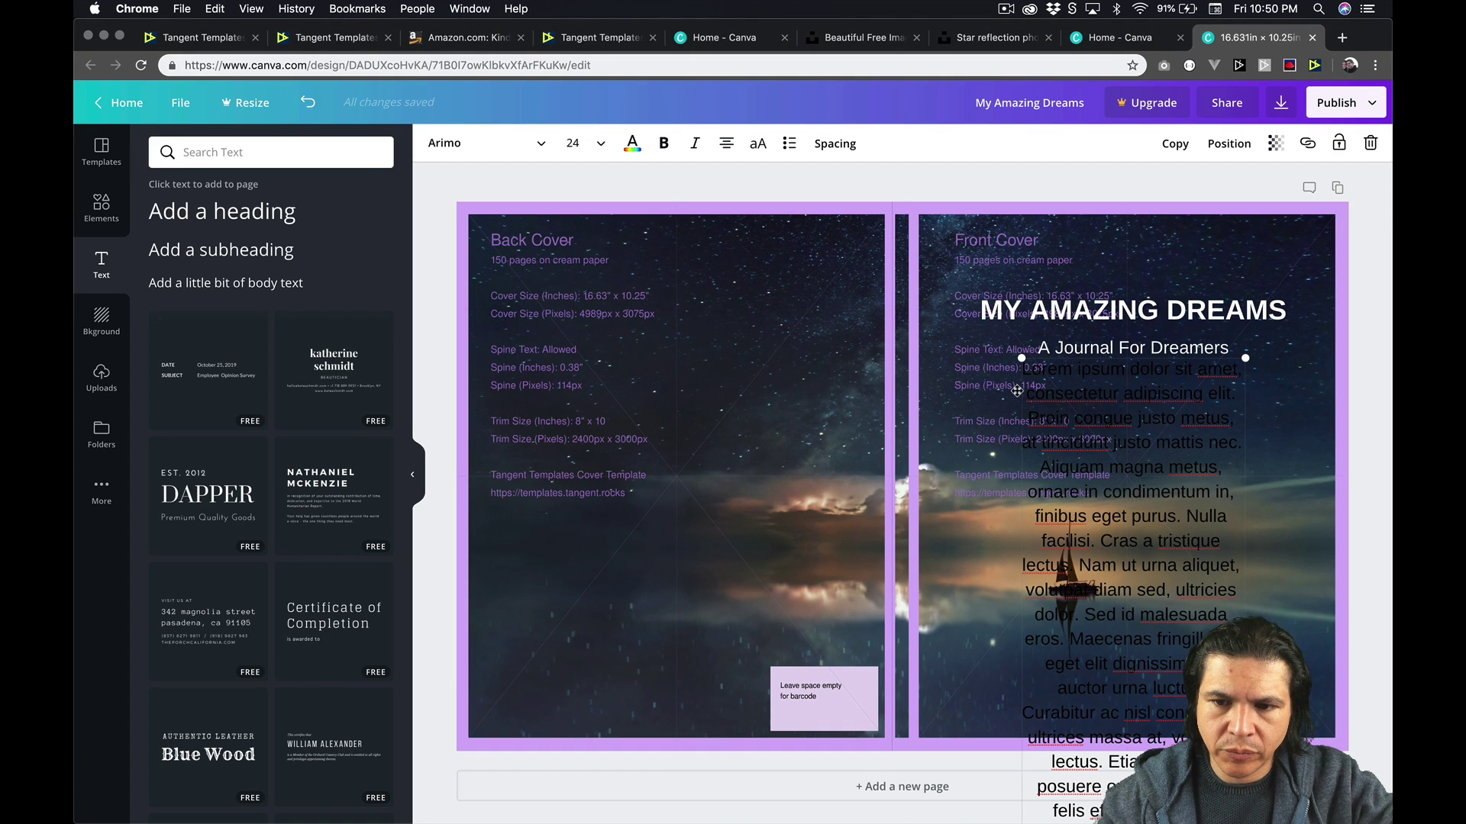
Make the body text size 12 and white, and move it to the back cover's left side
{"action": "key", "text": "super+a"}
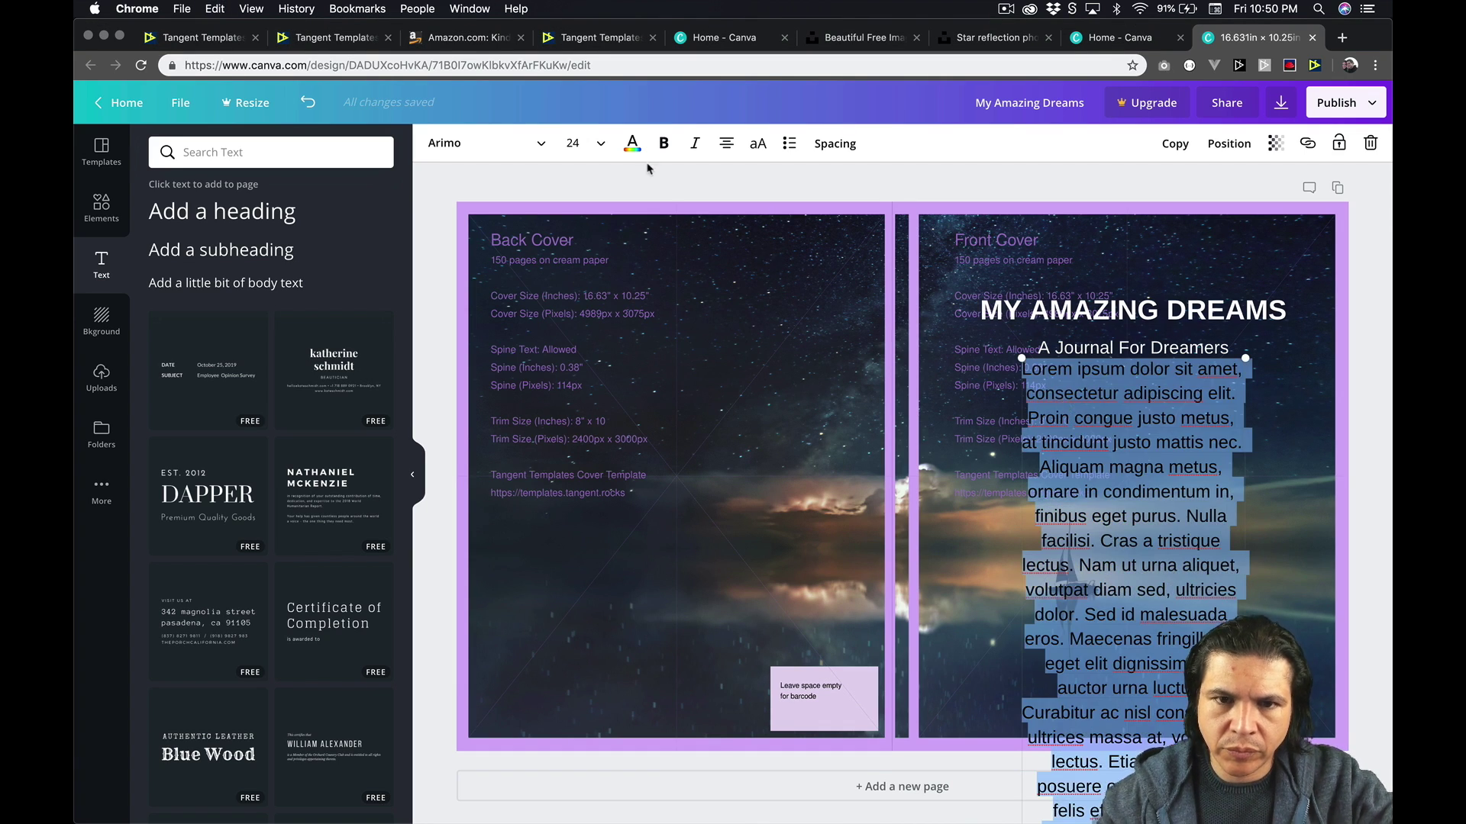
{"action": "left_click", "coordinate": [595, 147]}
{"action": "left_click", "coordinate": [592, 229]}
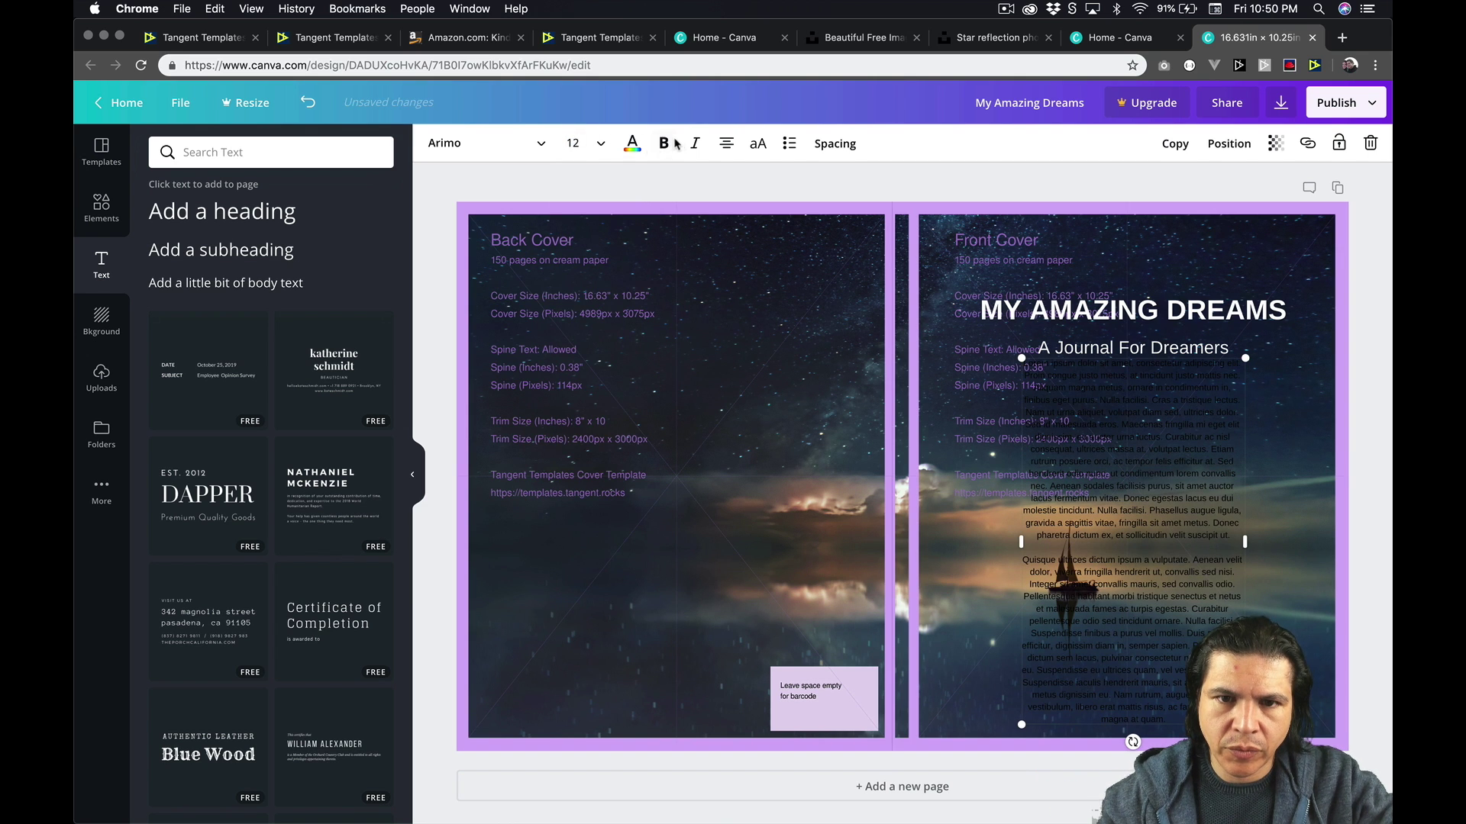
{"action": "left_click", "coordinate": [631, 146]}
{"action": "left_click", "coordinate": [377, 257]}
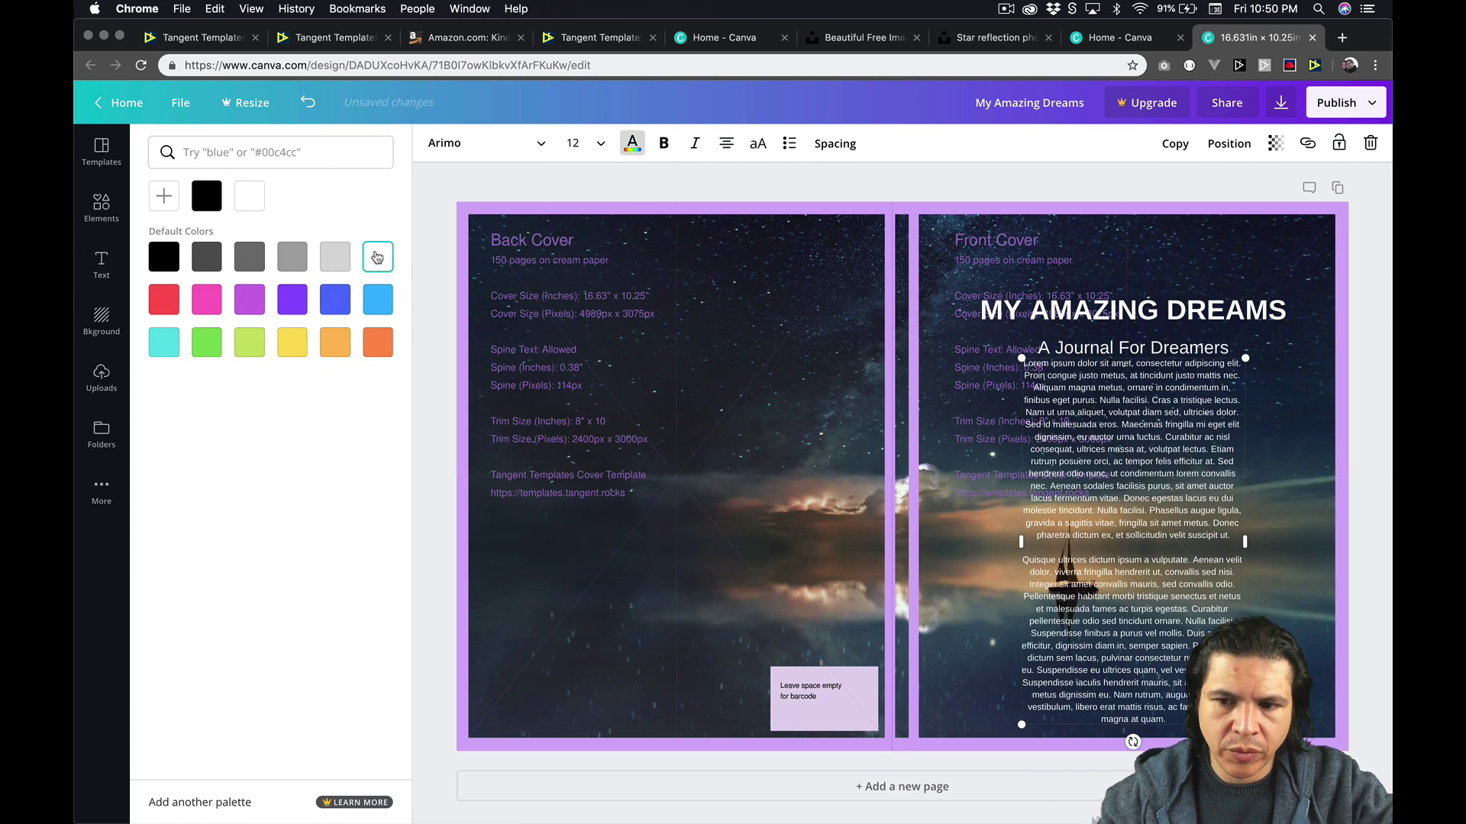
{"action": "left_click", "coordinate": [430, 317]}
{"action": "left_click_drag", "start_coordinate": [1213, 445], "coordinate": [684, 316]}
Widen the back-cover text box and keep it left-aligned after trying other alignments
{"action": "left_click_drag", "start_coordinate": [718, 415], "coordinate": [881, 416]}
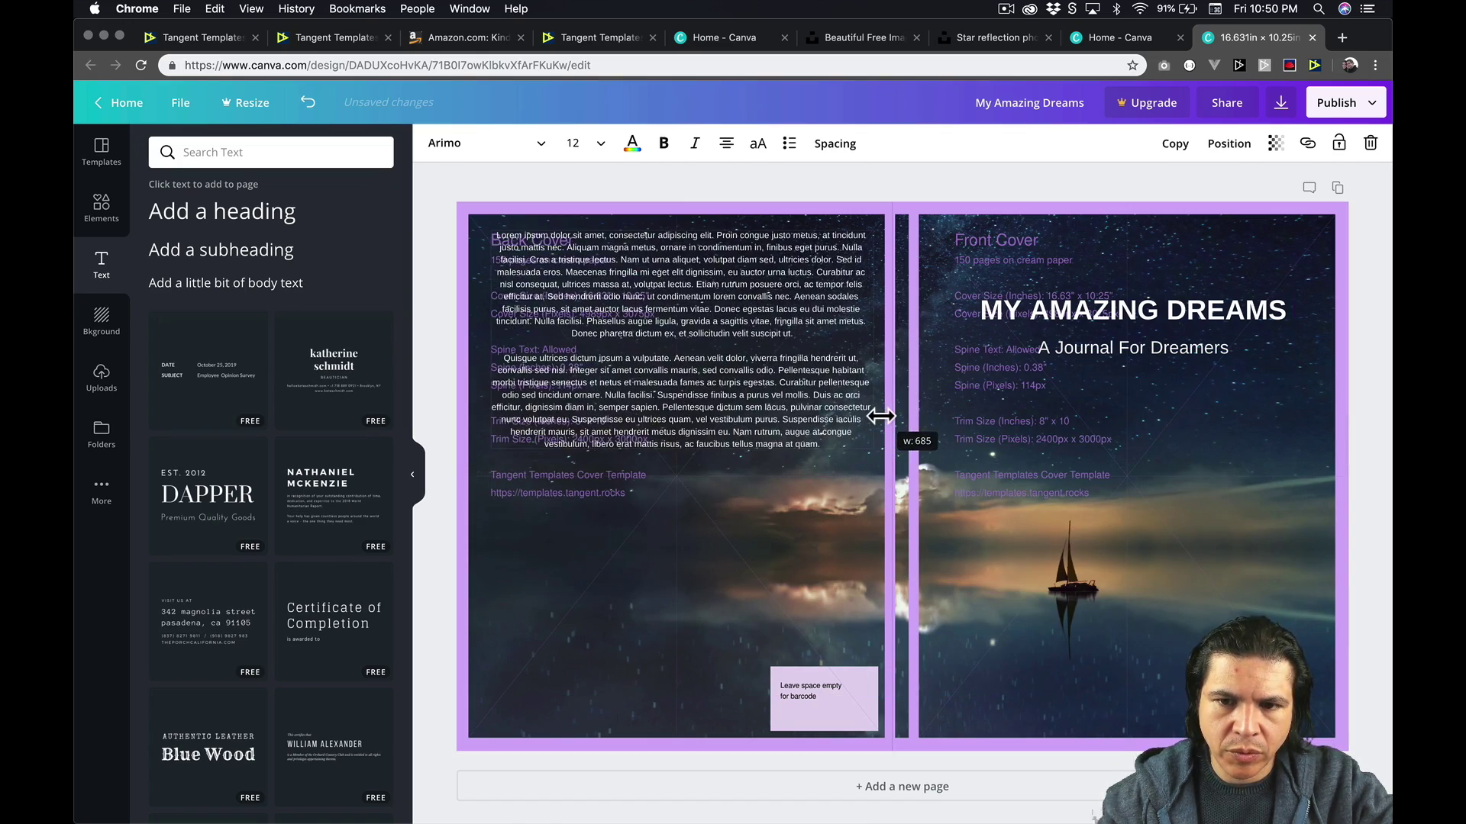
{"action": "left_click", "coordinate": [729, 144]}
{"action": "left_click", "coordinate": [729, 144]}
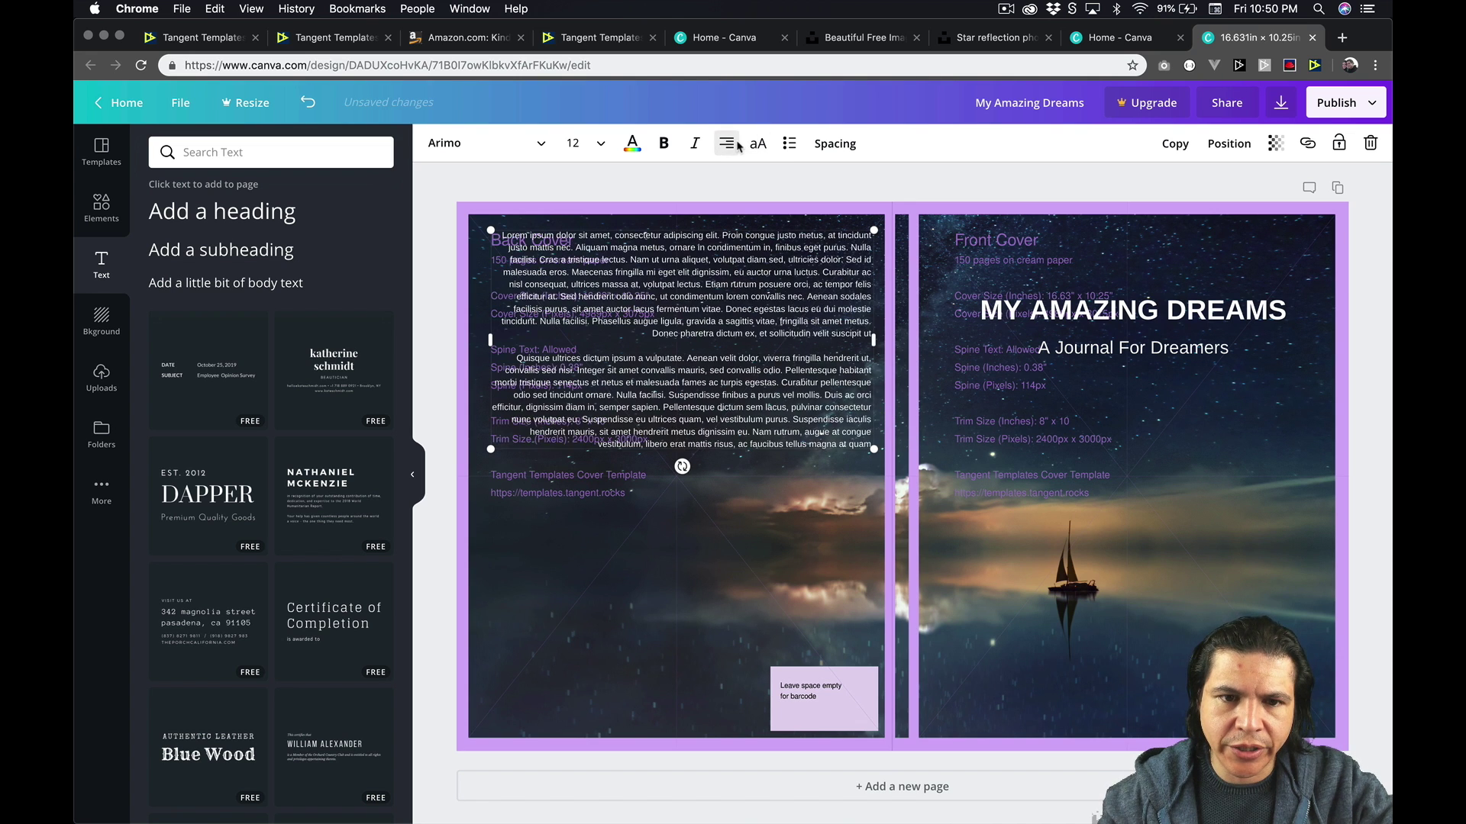
{"action": "left_click", "coordinate": [729, 144]}
{"action": "left_click", "coordinate": [729, 144]}
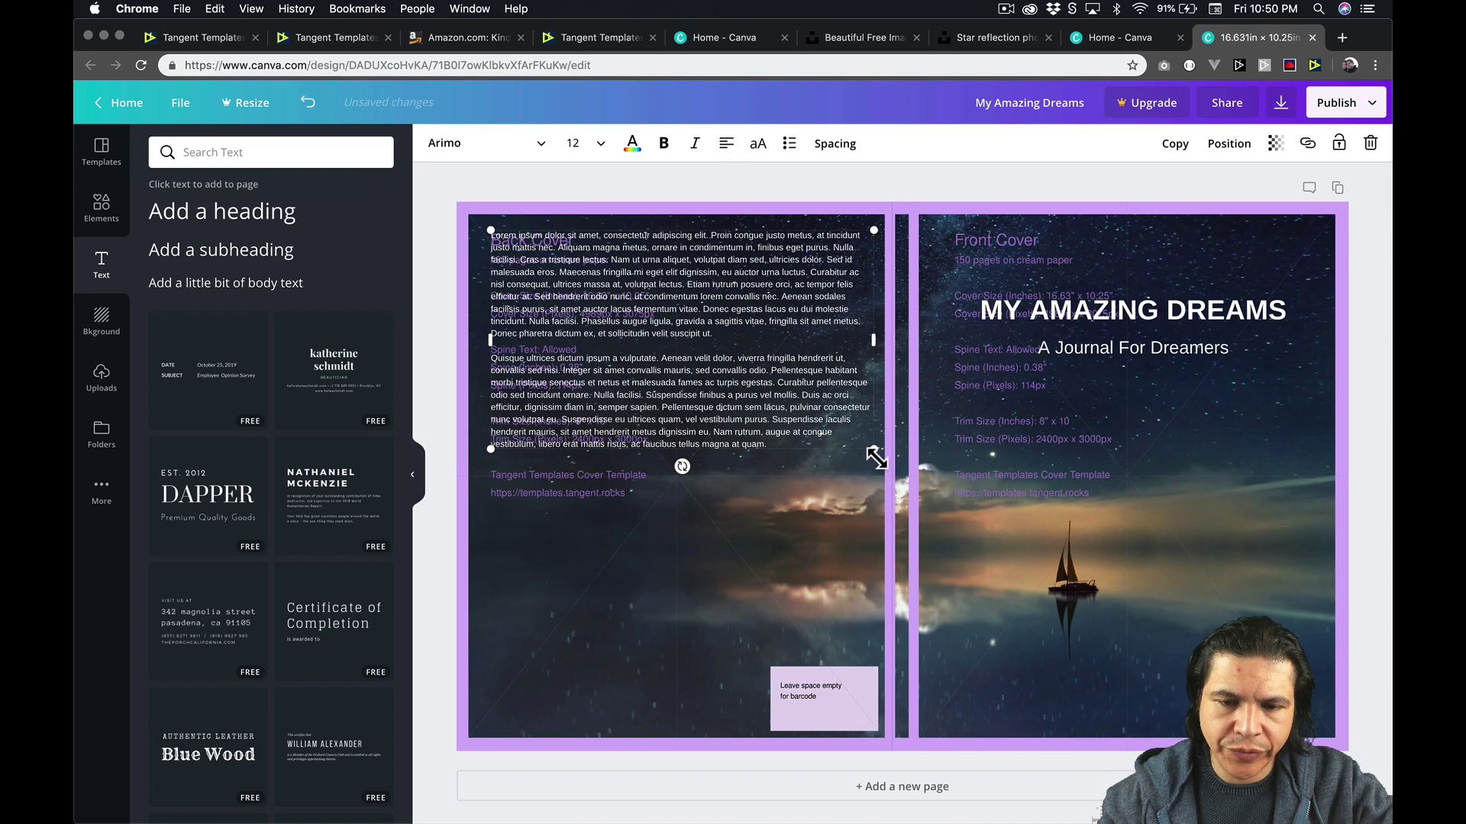
{"action": "left_click_drag", "start_coordinate": [875, 458], "coordinate": [847, 489]}
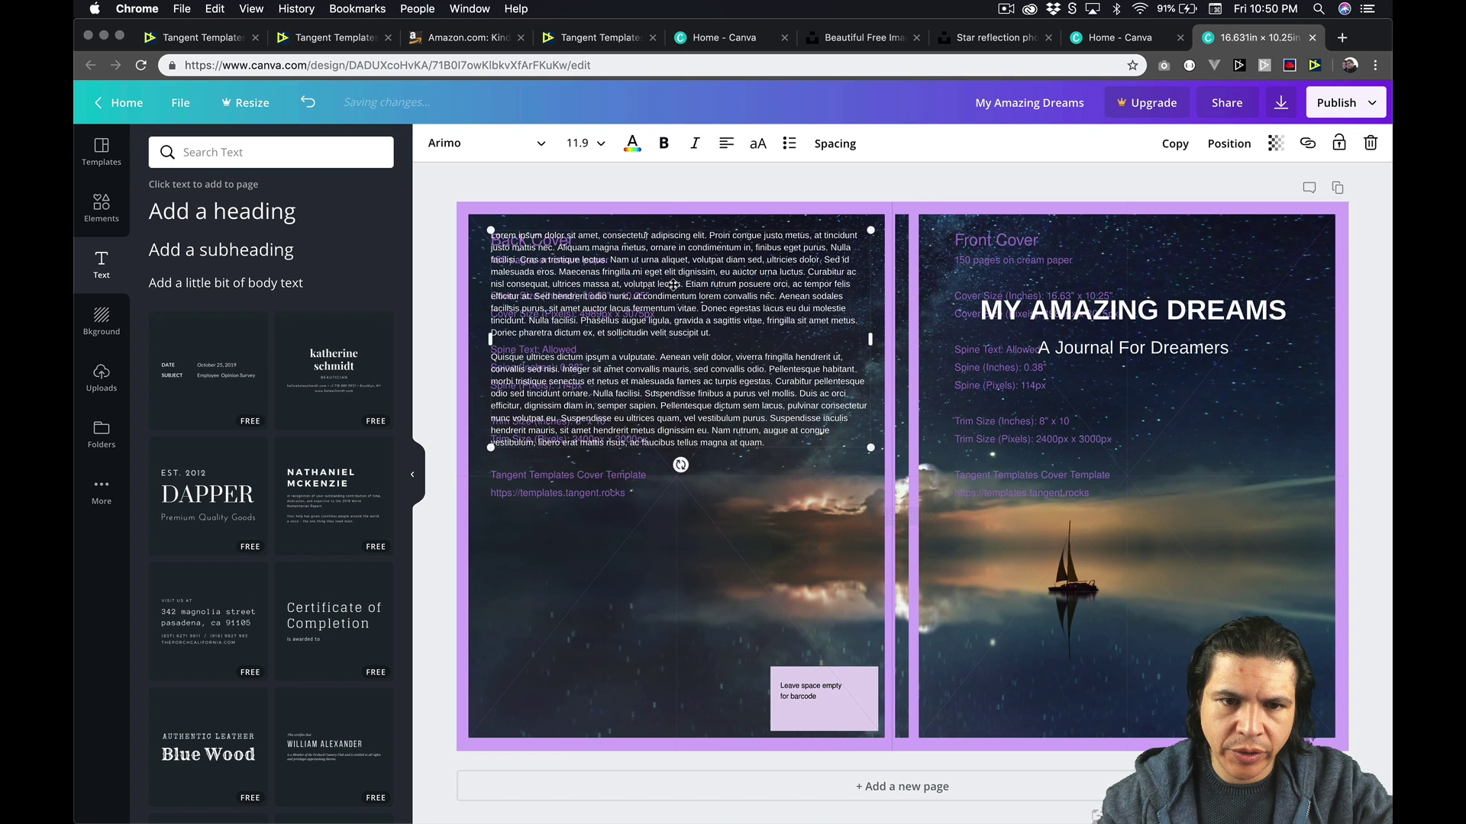
Enlarge the back-cover text to size 14 and nudge it into place near the top
{"action": "left_click_drag", "start_coordinate": [673, 285], "coordinate": [674, 296]}
{"action": "triple_click", "coordinate": [672, 294]}
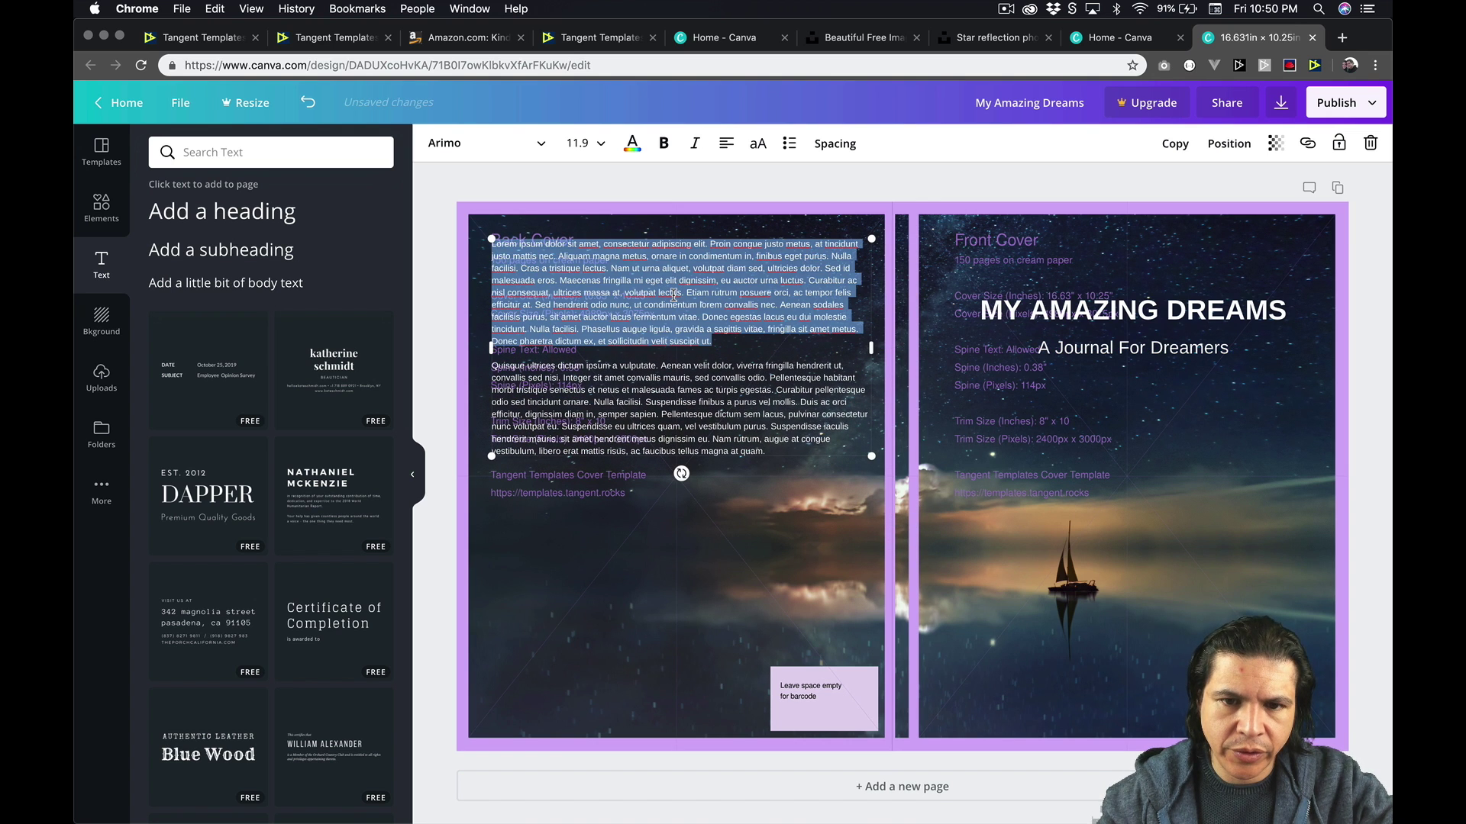
{"action": "key", "text": "super+a"}
{"action": "left_click", "coordinate": [578, 145]}
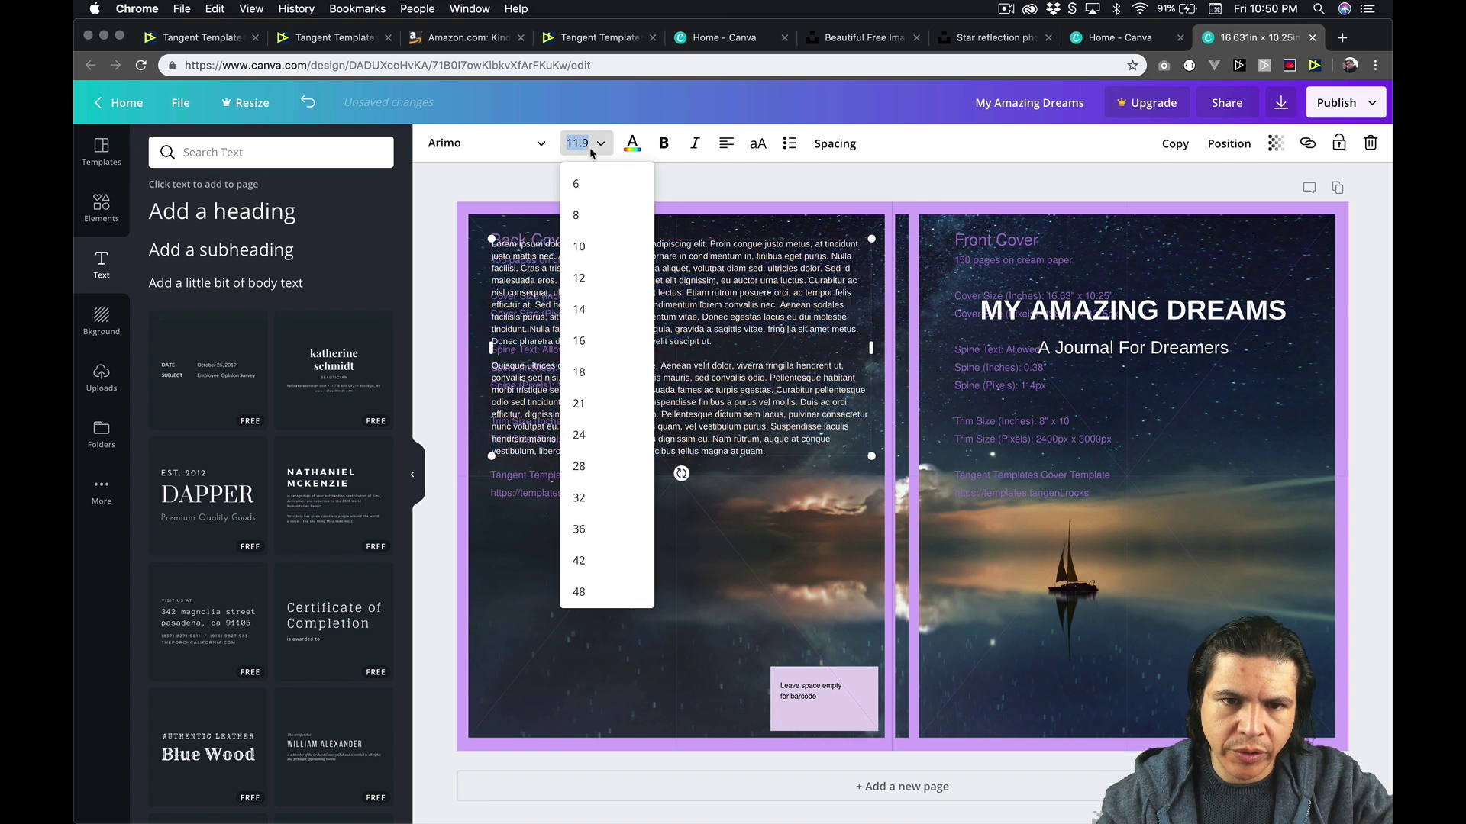
{"action": "left_click", "coordinate": [589, 320]}
{"action": "left_click", "coordinate": [454, 358]}
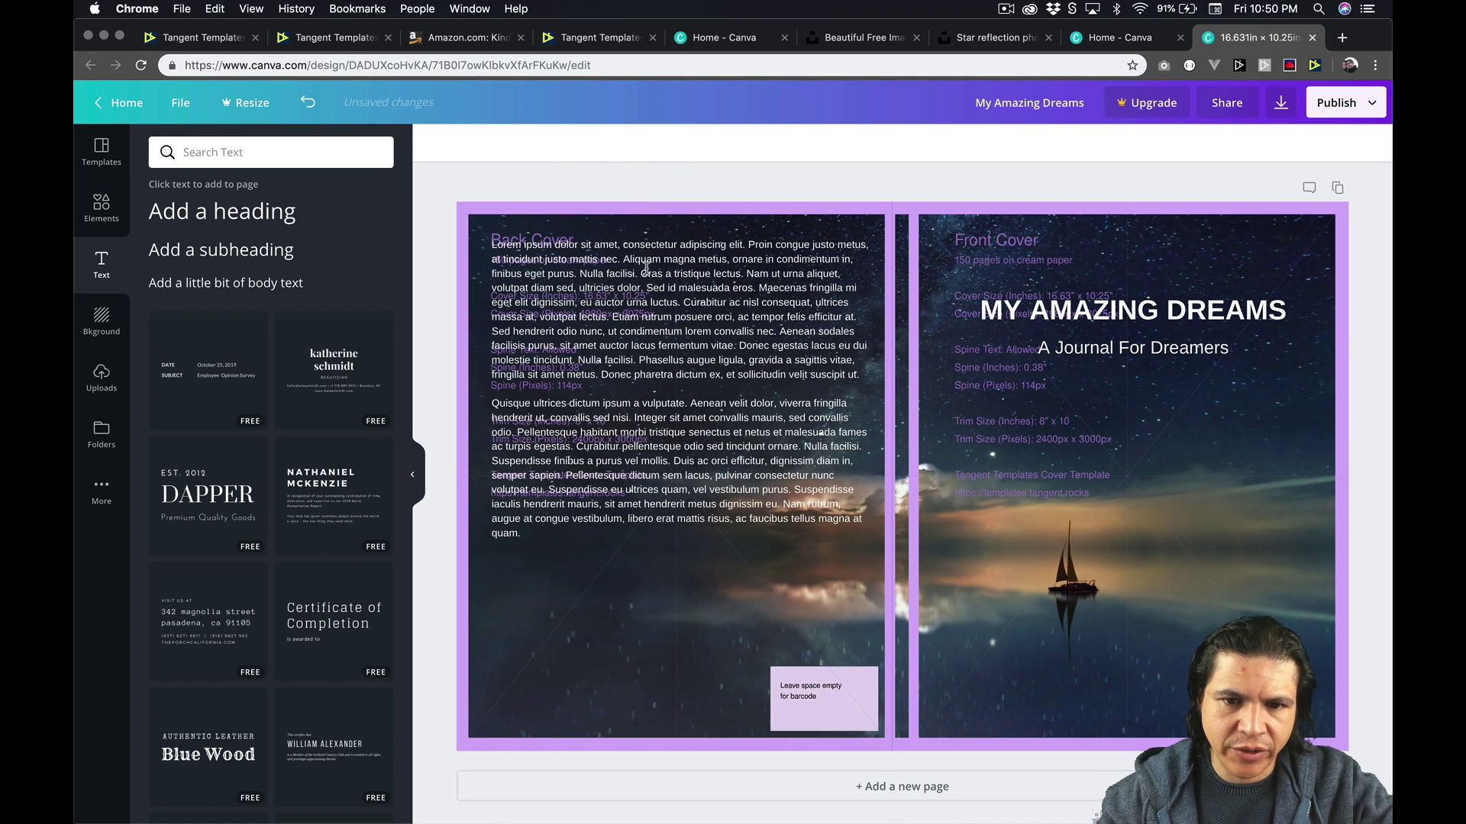
{"action": "left_click_drag", "start_coordinate": [677, 250], "coordinate": [673, 241]}
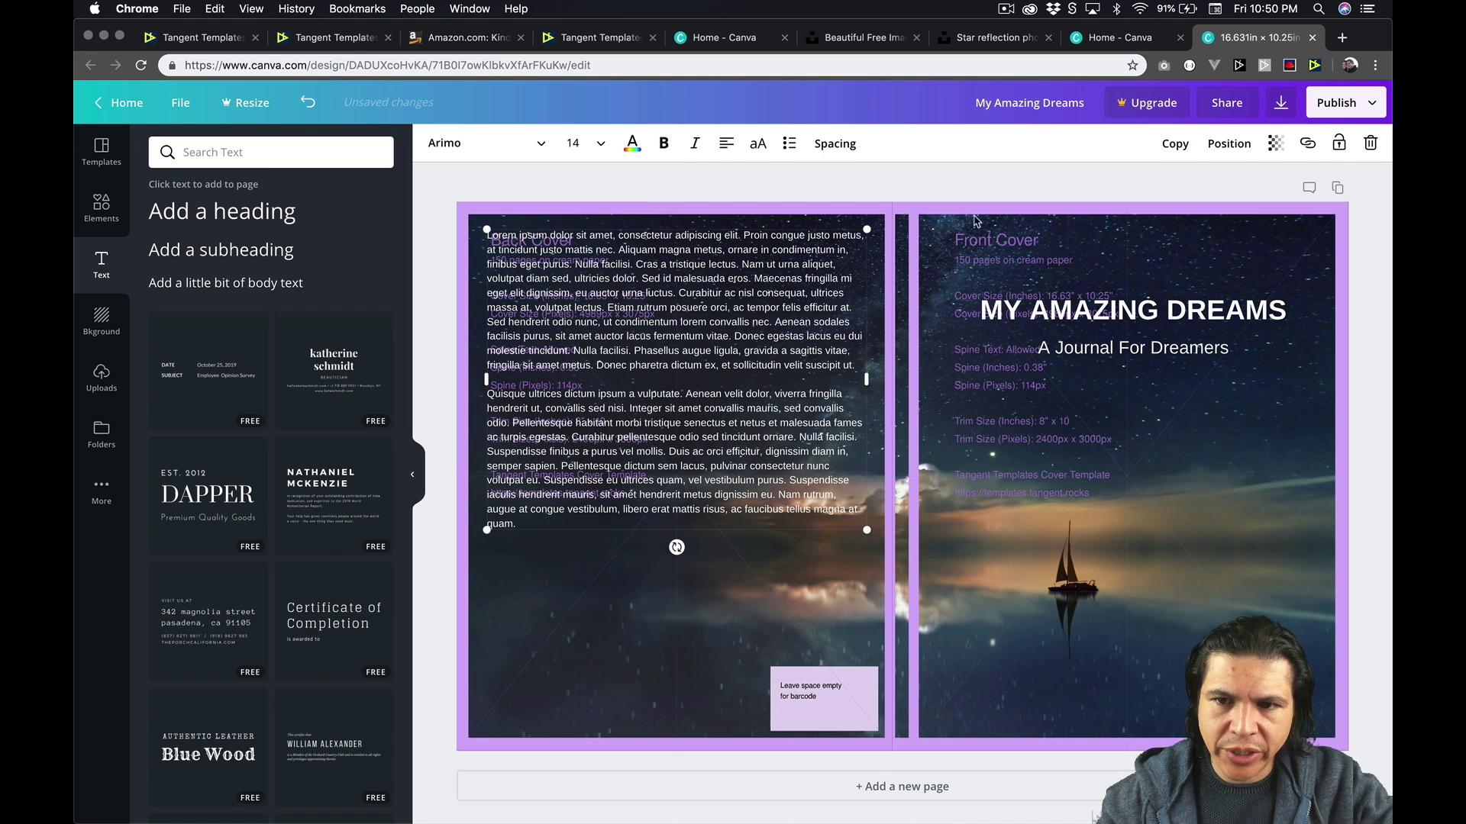
{"action": "left_click", "coordinate": [996, 215]}
{"action": "key", "text": "Delete"}
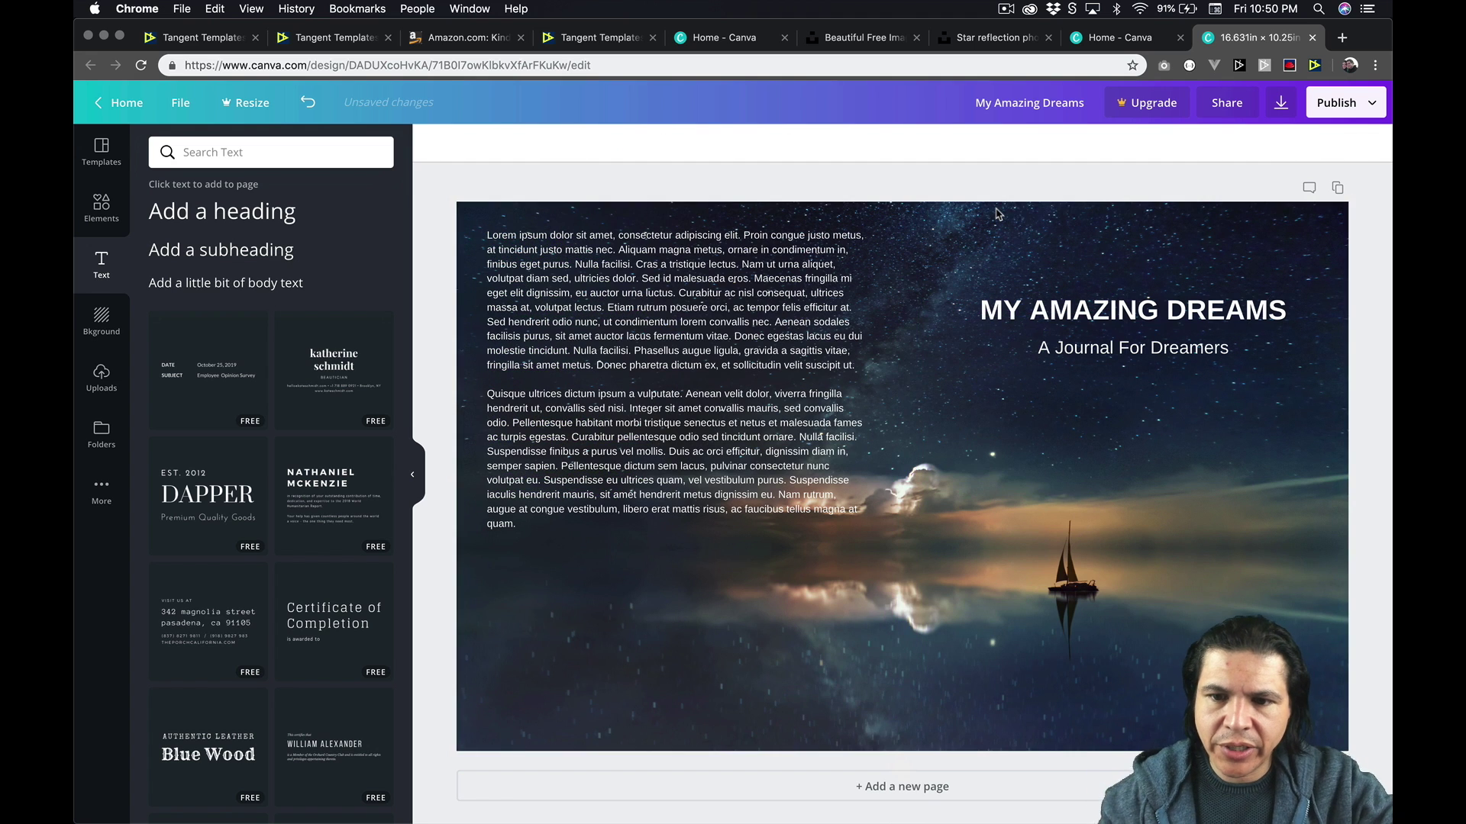
{"action": "key", "text": "super+z"}
{"action": "left_click", "coordinate": [1150, 321]}
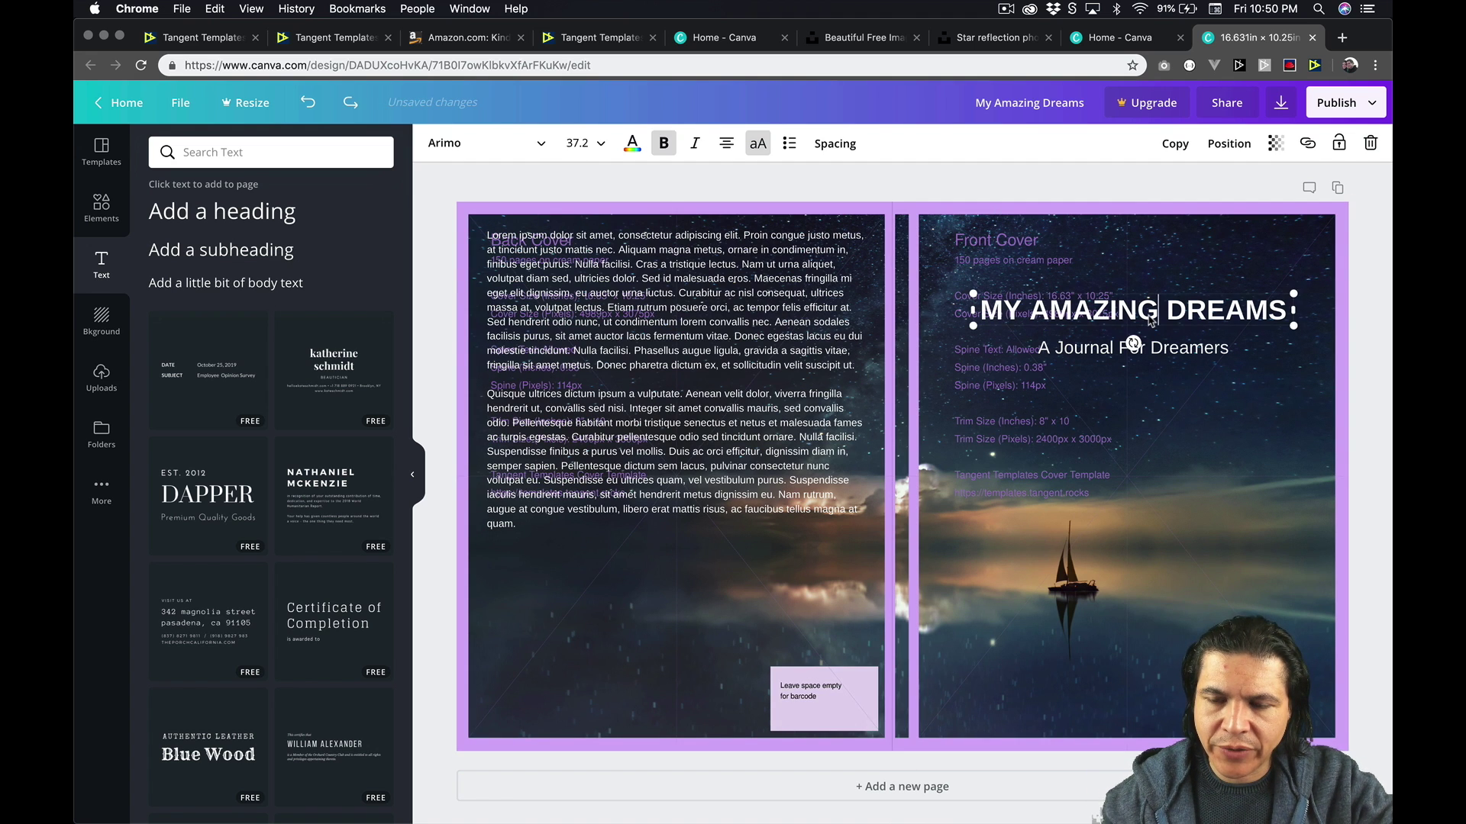
{"action": "left_click", "coordinate": [1297, 307]}
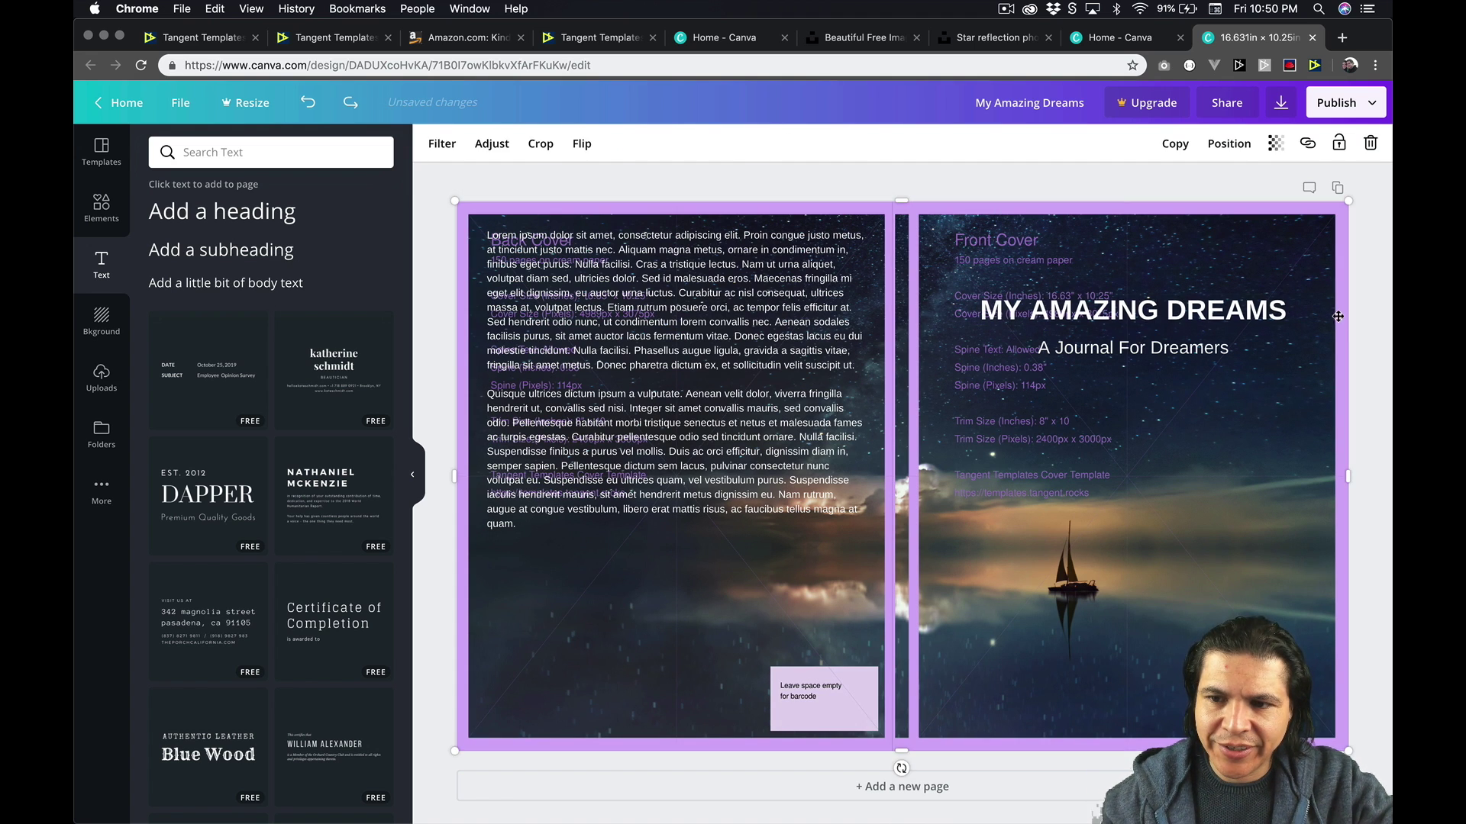
{"action": "key", "text": "Delete"}
{"action": "left_click", "coordinate": [1258, 307]}
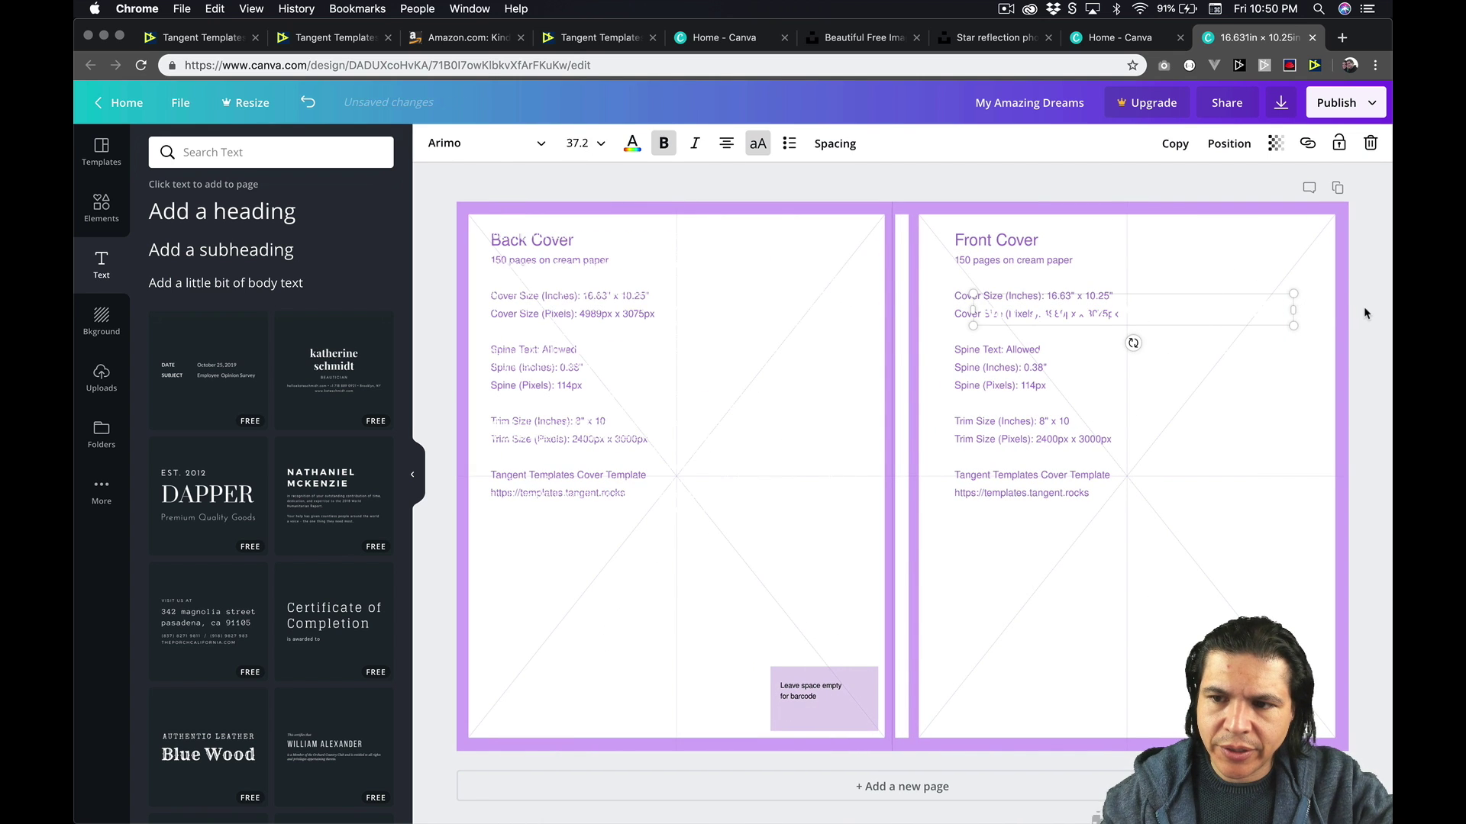
{"action": "key", "text": "super+z"}
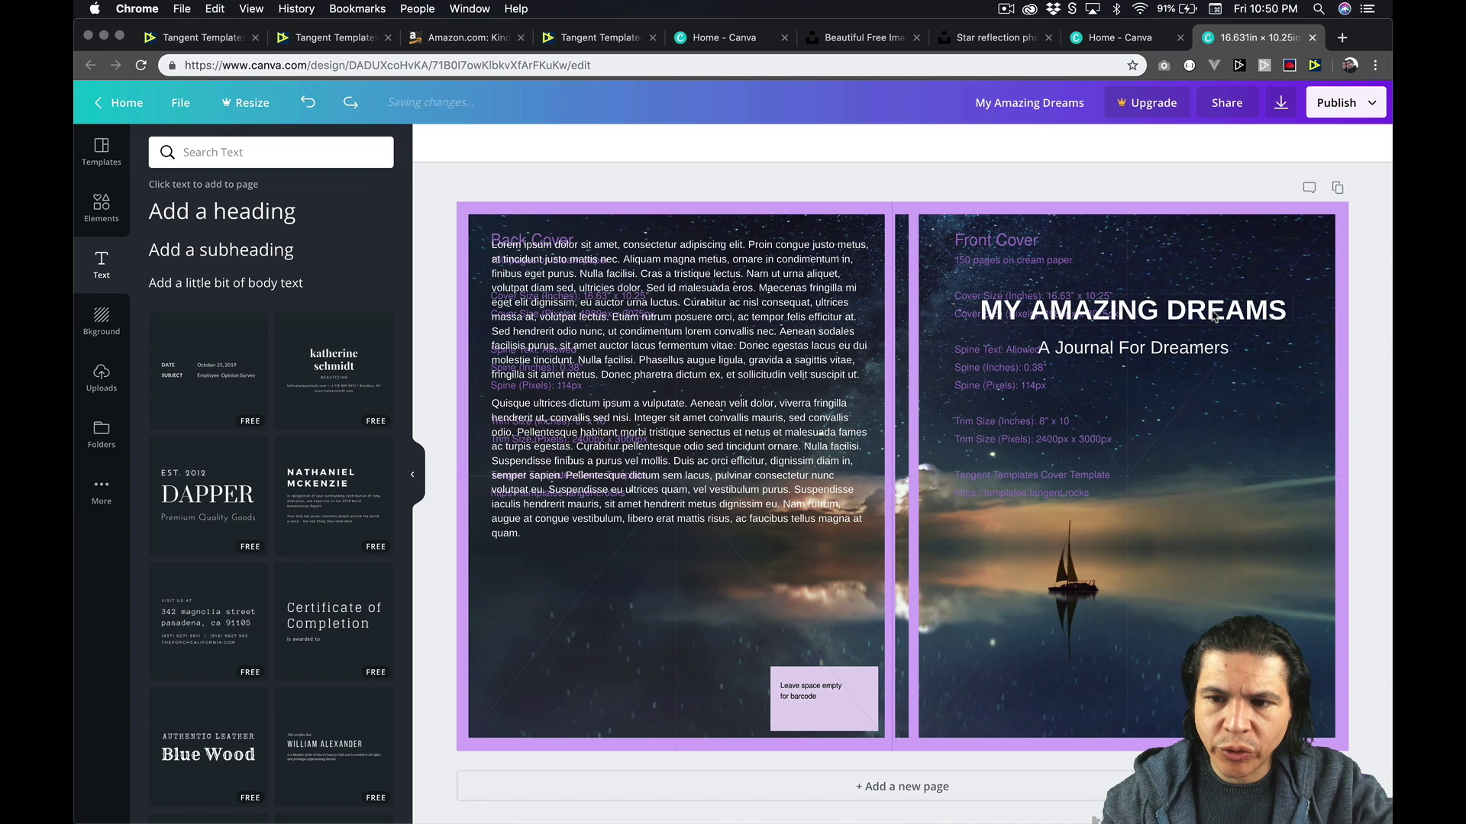
Duplicate the title, rotate it vertical, shrink it and centre it on the spine
{"action": "left_click_drag", "start_coordinate": [1216, 317], "coordinate": [1203, 438]}
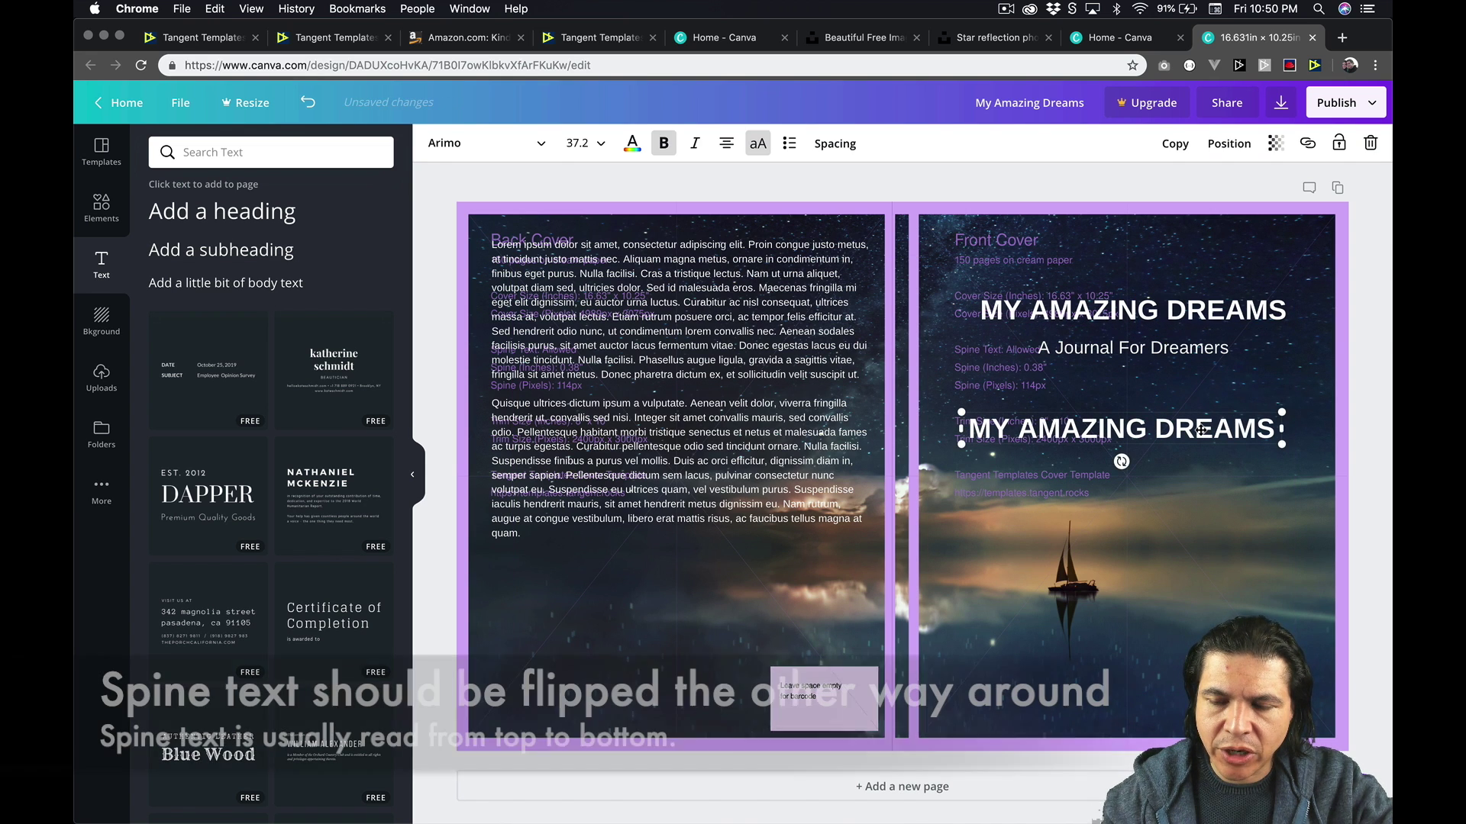
{"action": "left_click_drag", "start_coordinate": [1121, 461], "coordinate": [1203, 435]}
{"action": "left_click_drag", "start_coordinate": [1137, 269], "coordinate": [1099, 489]}
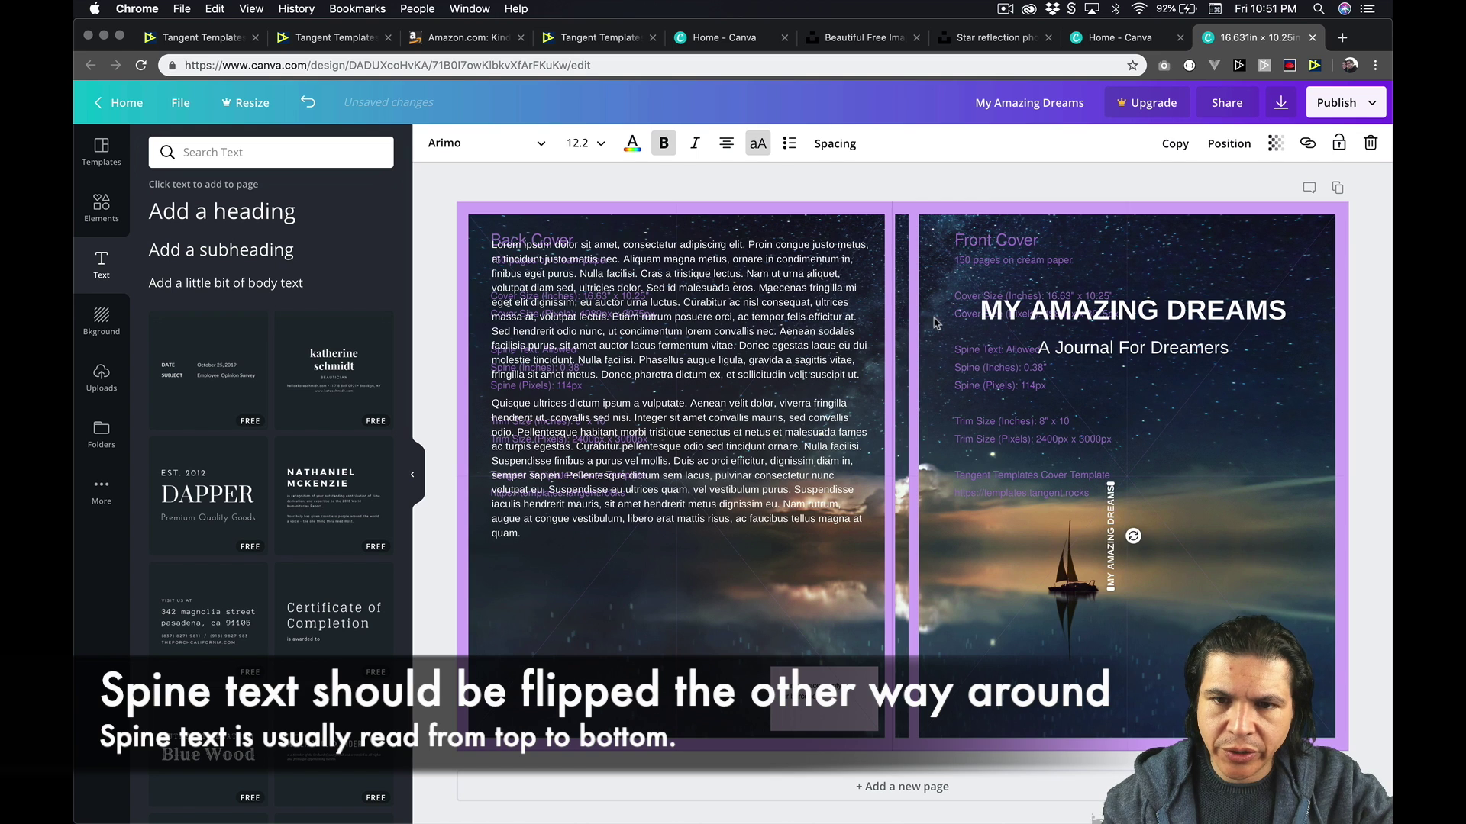
{"action": "left_click", "coordinate": [1227, 144]}
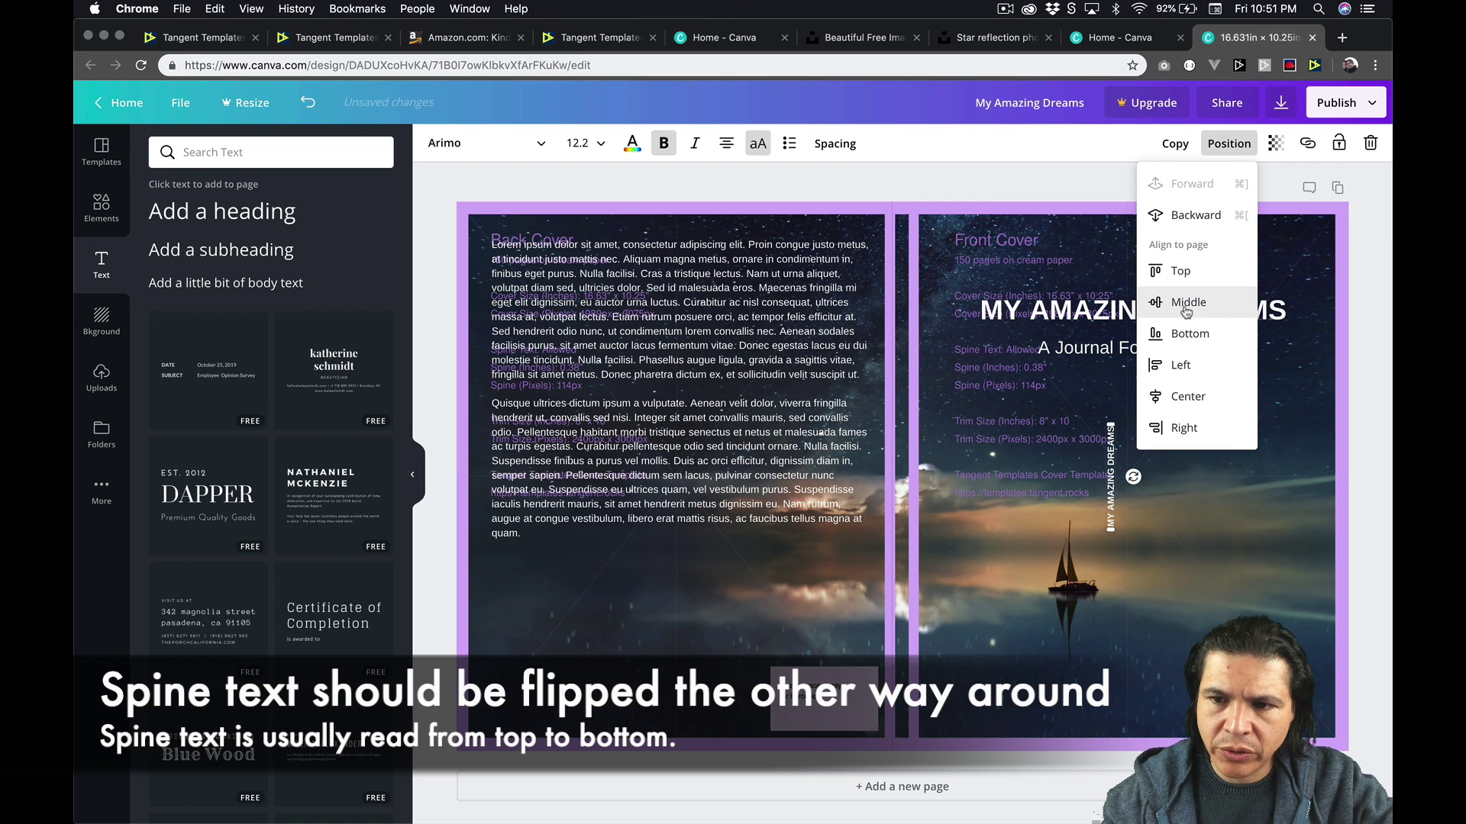
{"action": "left_click", "coordinate": [1186, 395]}
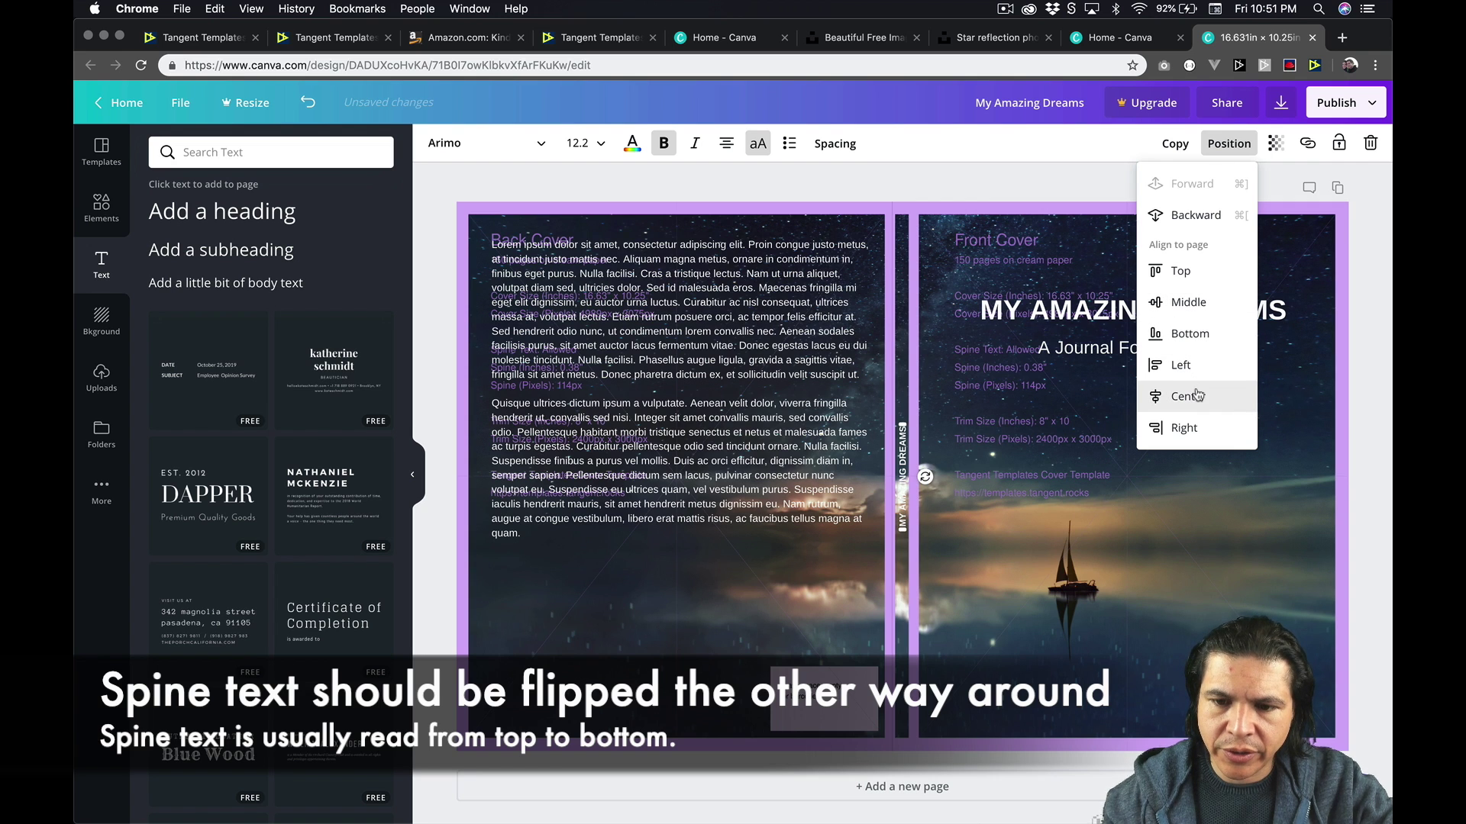
Delete the template guide overlay
{"action": "left_click", "coordinate": [1357, 428]}
{"action": "left_click", "coordinate": [1279, 216]}
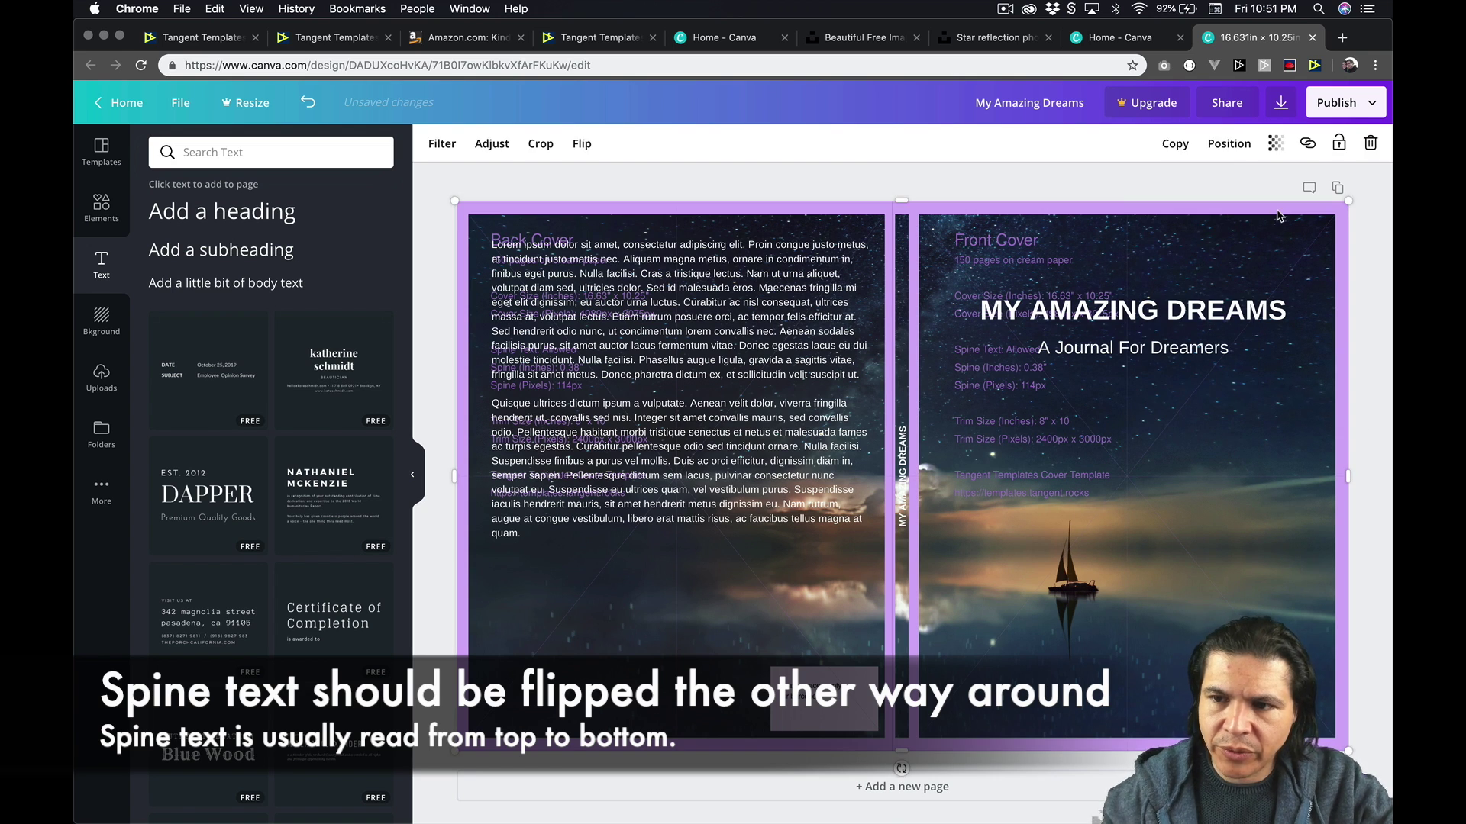
{"action": "key", "text": "Delete"}
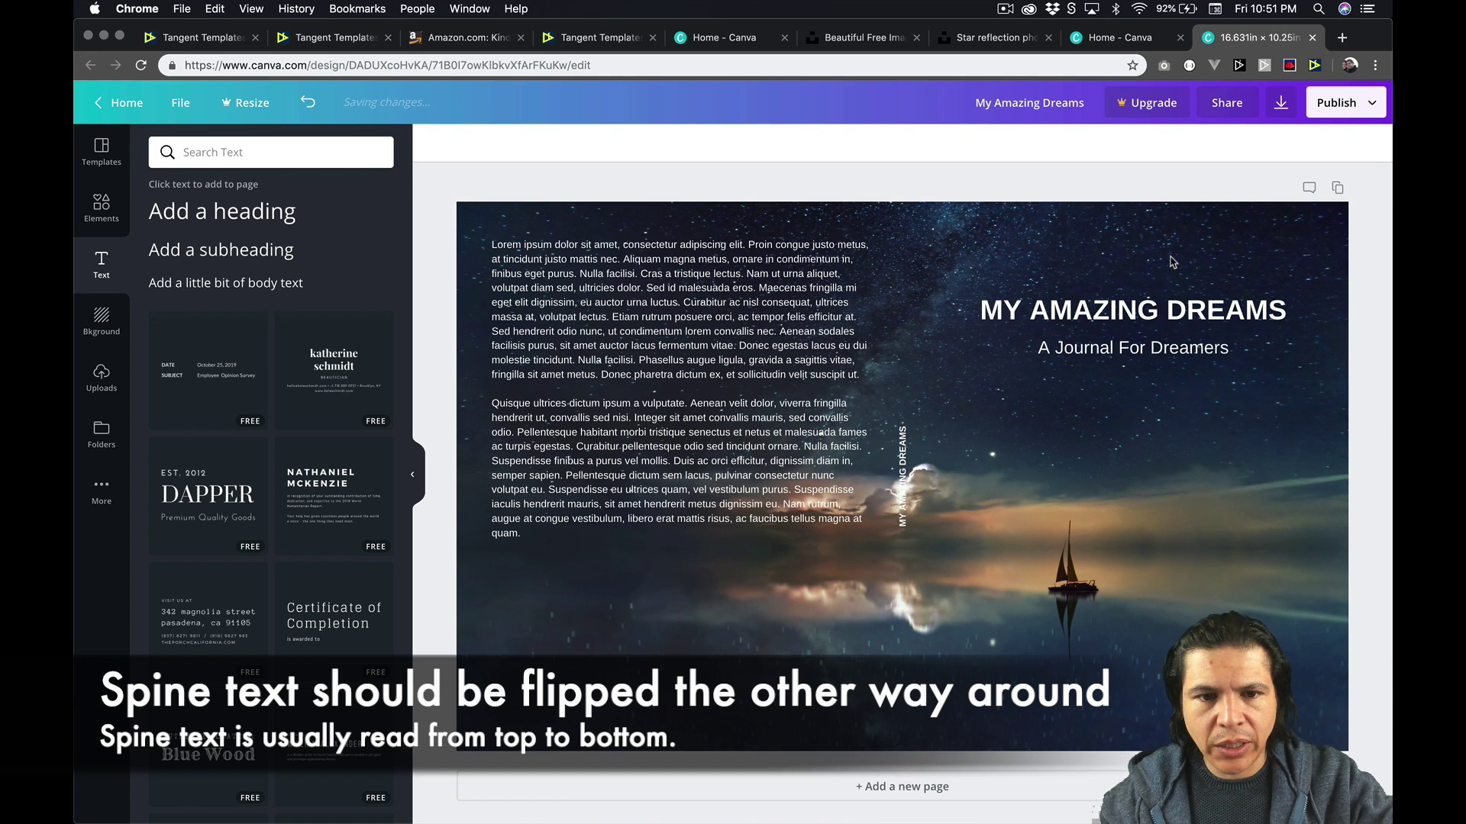
Search the Elements library for square shapes
{"action": "left_click", "coordinate": [1172, 262]}
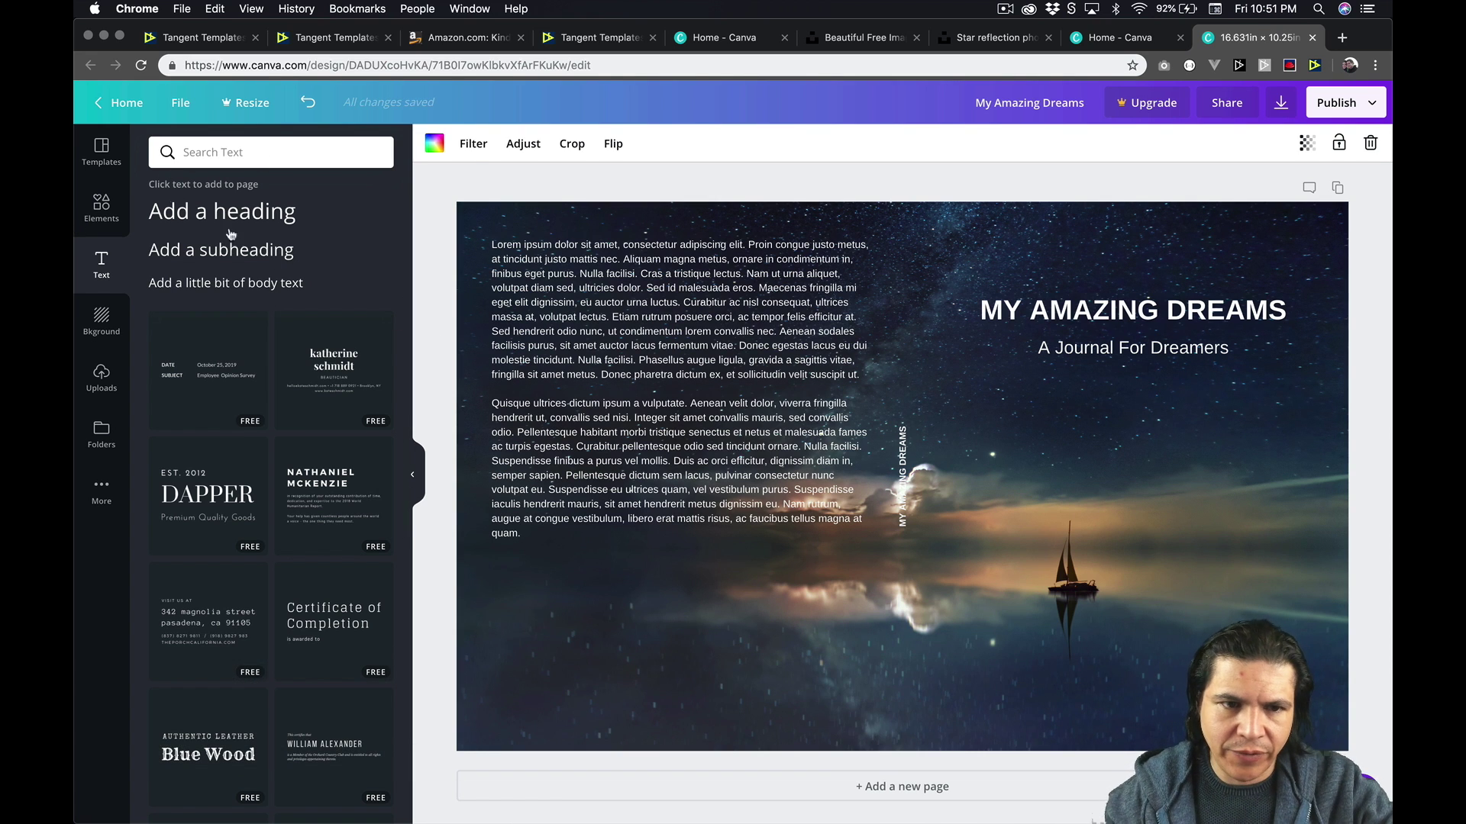
{"action": "left_click", "coordinate": [101, 206]}
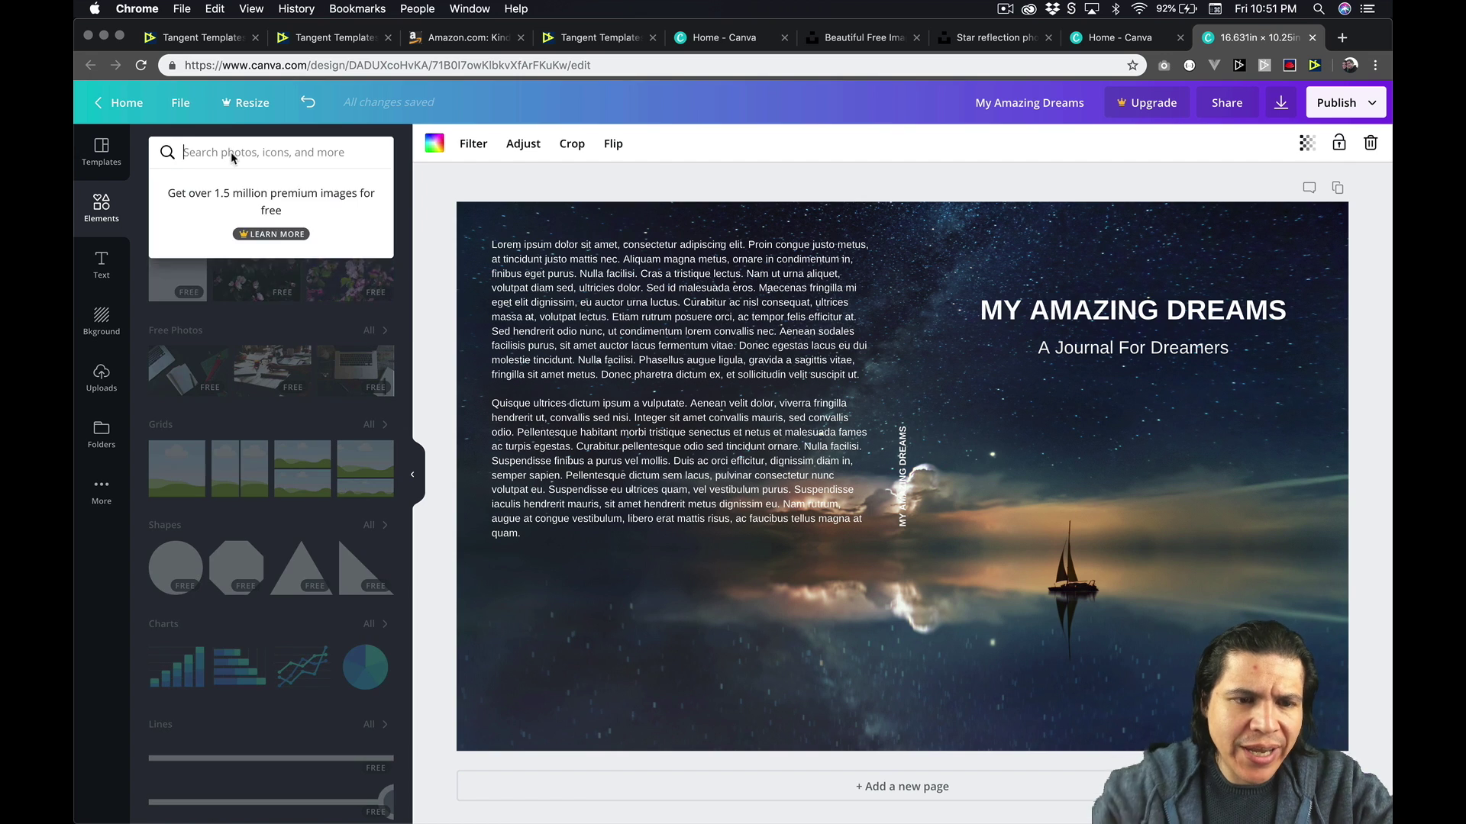
{"action": "type", "text": "sq"}
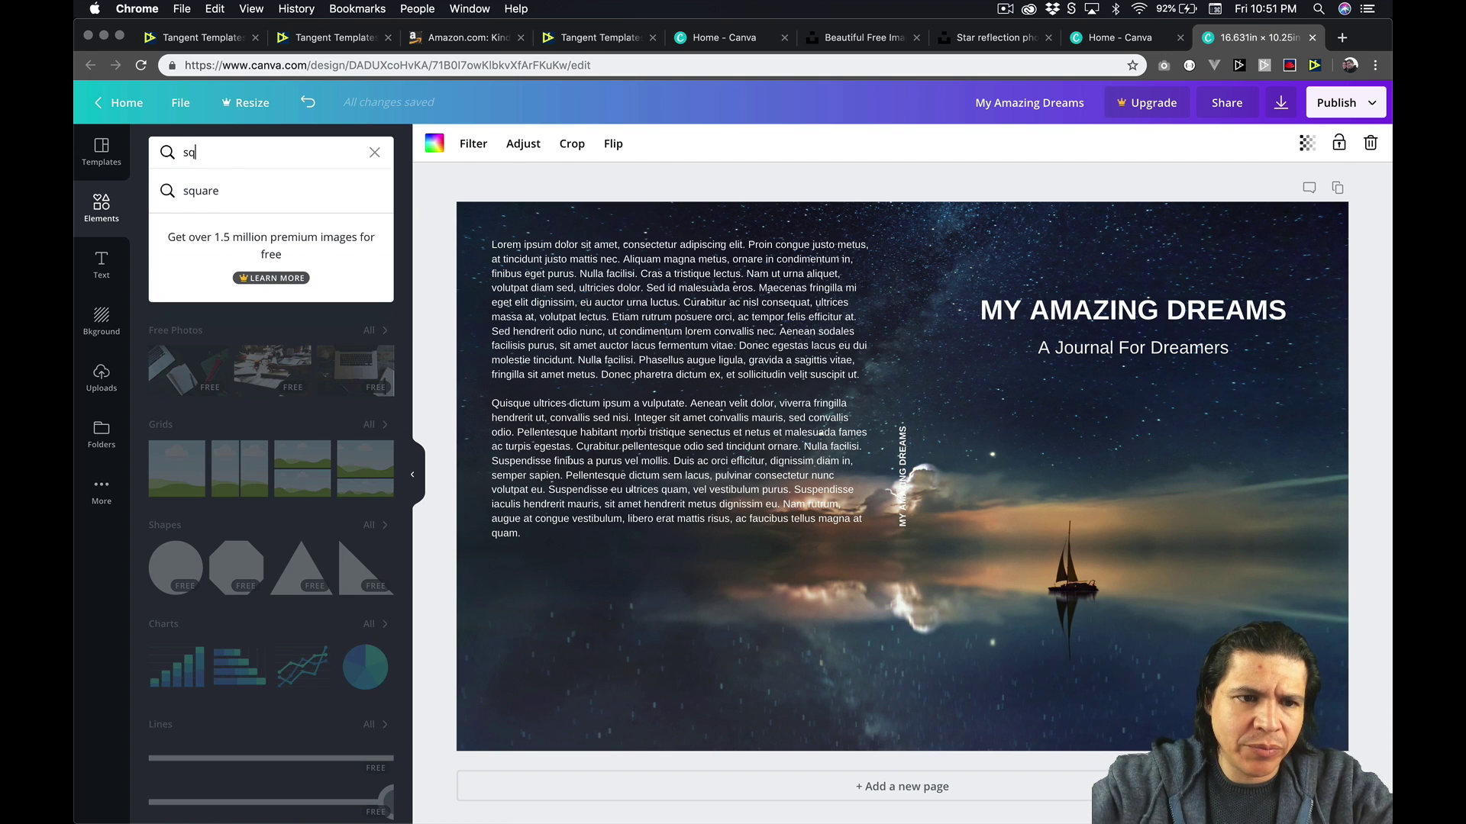
{"action": "left_click", "coordinate": [202, 196]}
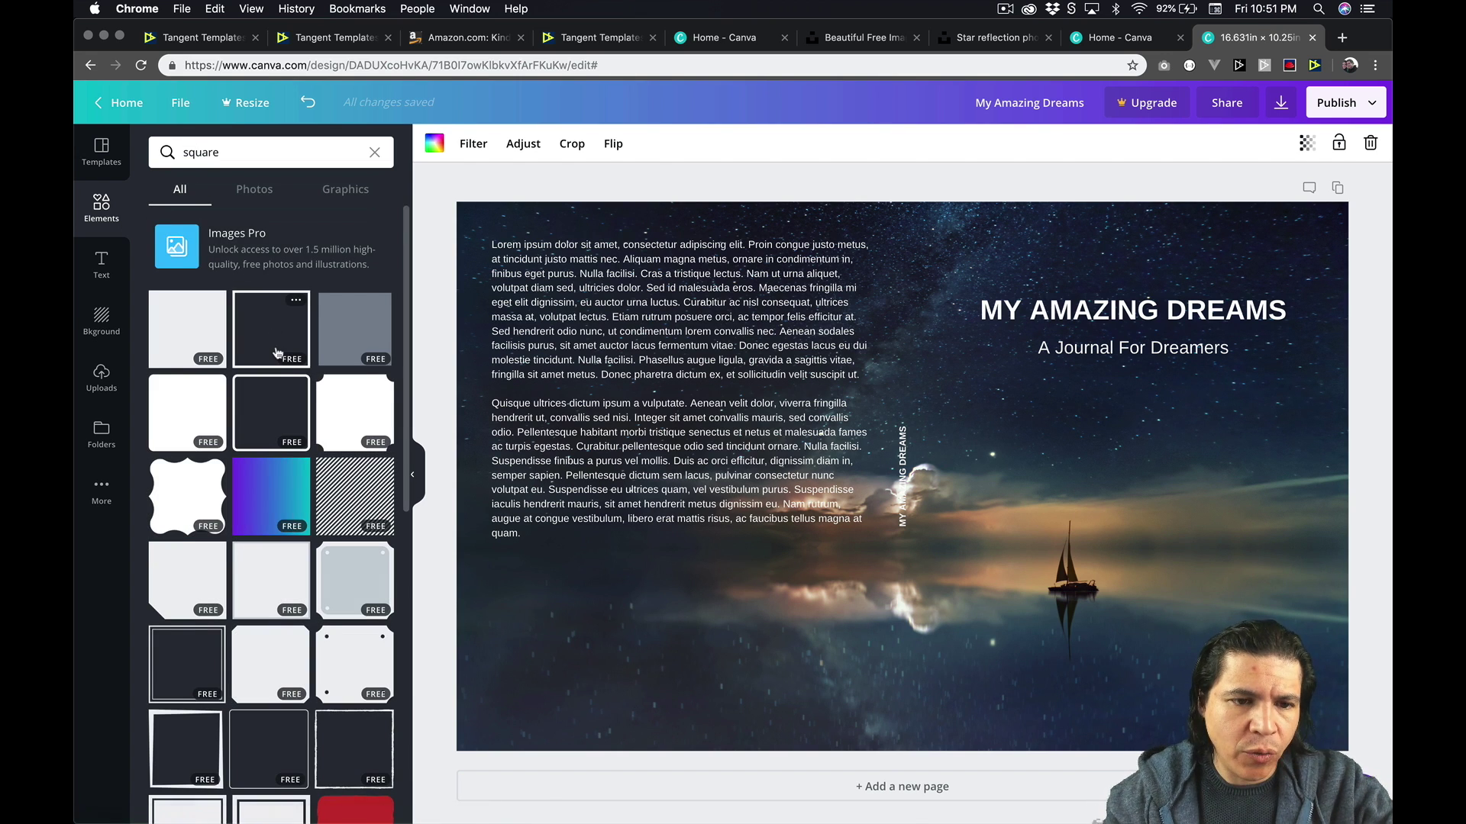
{"action": "scroll", "coordinate": [277, 352], "scroll_direction": "down", "scroll_amount": 5}
{"action": "scroll", "coordinate": [277, 352], "scroll_direction": "up", "scroll_amount": 5}
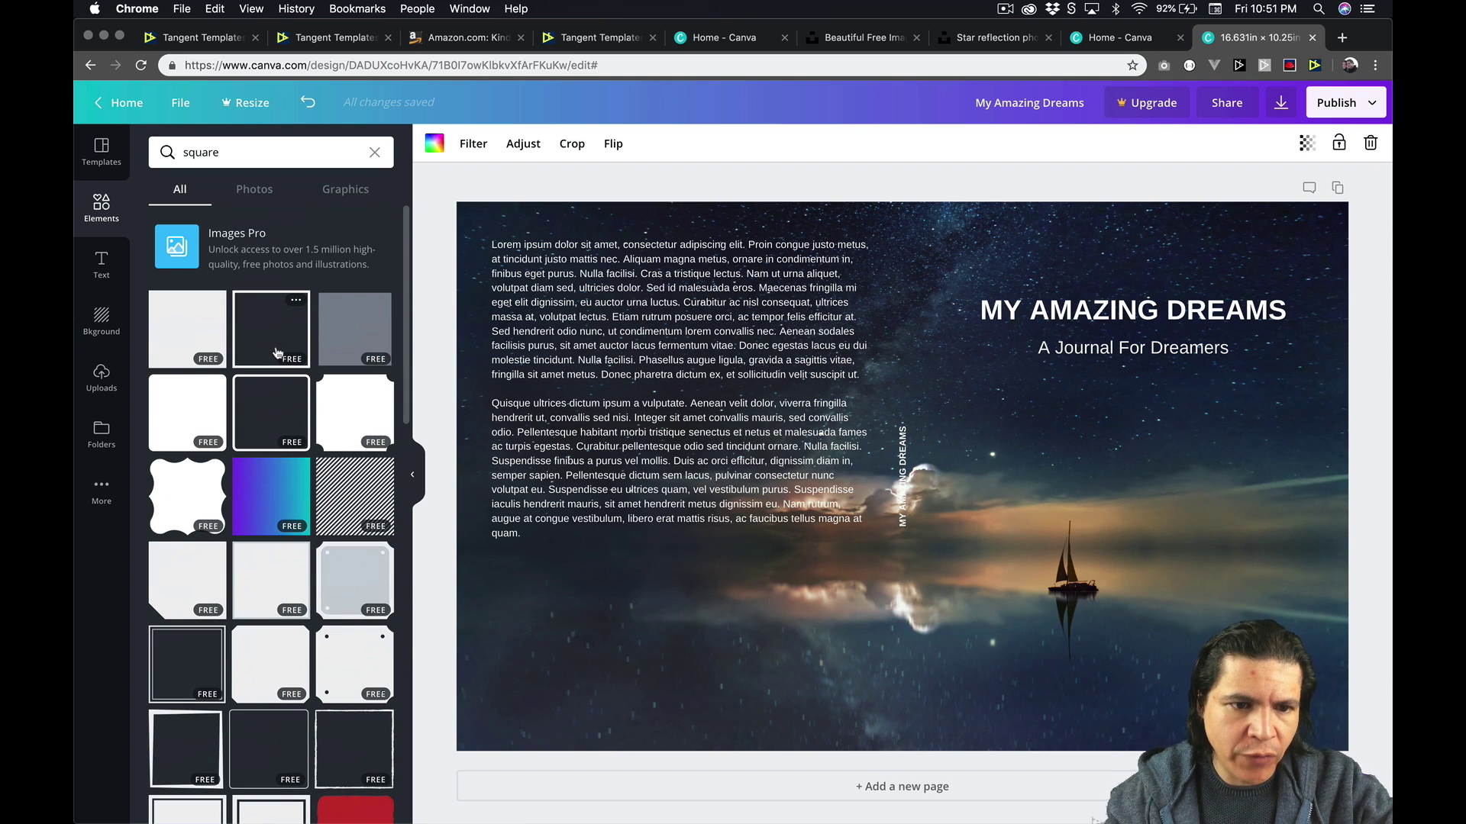
{"action": "scroll", "coordinate": [193, 332], "scroll_direction": "down", "scroll_amount": 2}
{"action": "scroll", "coordinate": [193, 332], "scroll_direction": "up", "scroll_amount": 2}
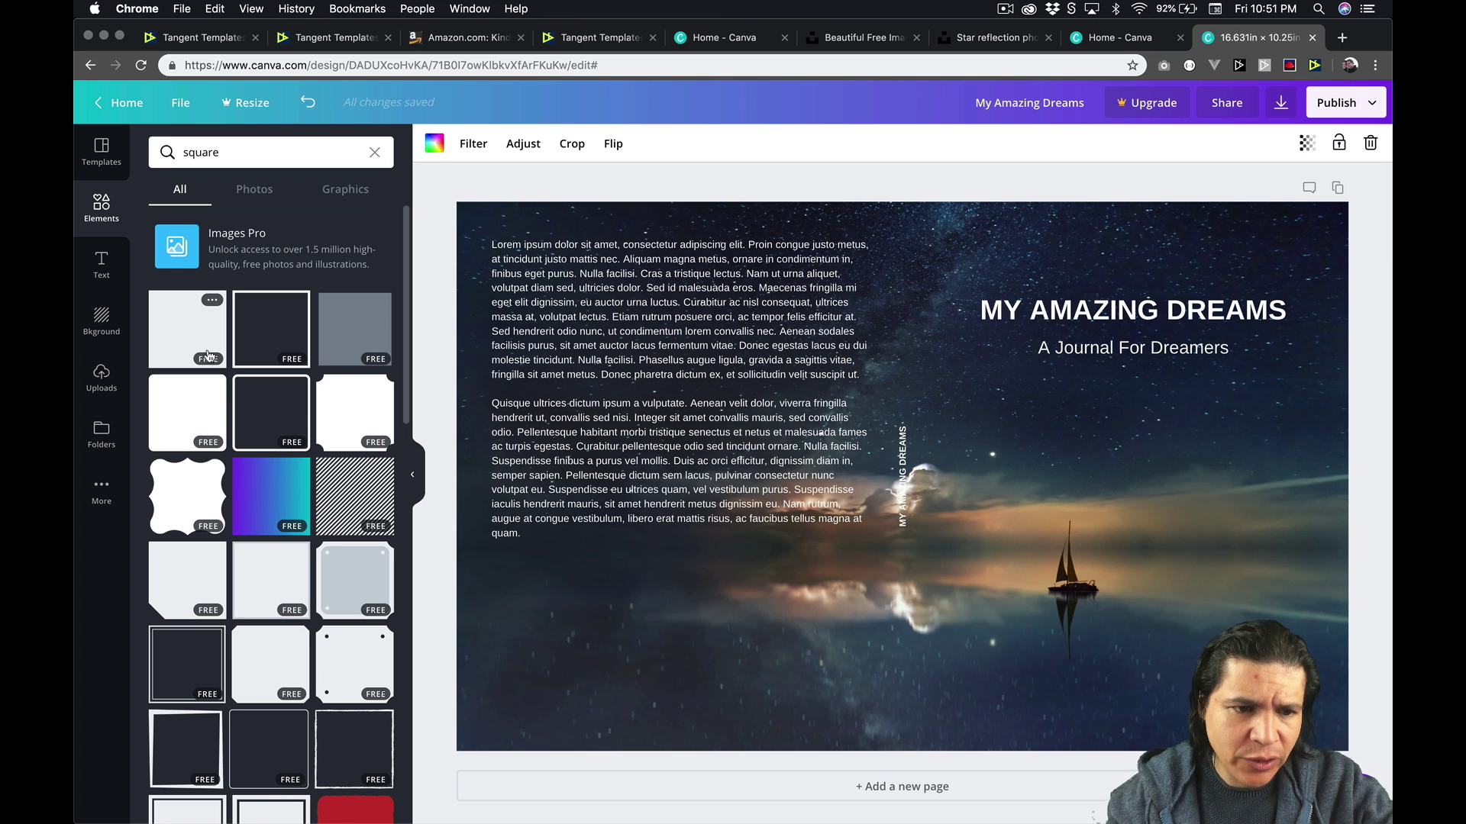
Inspect the rectangle and speech bubble element details and licence page, then close them
{"action": "left_click", "coordinate": [212, 300]}
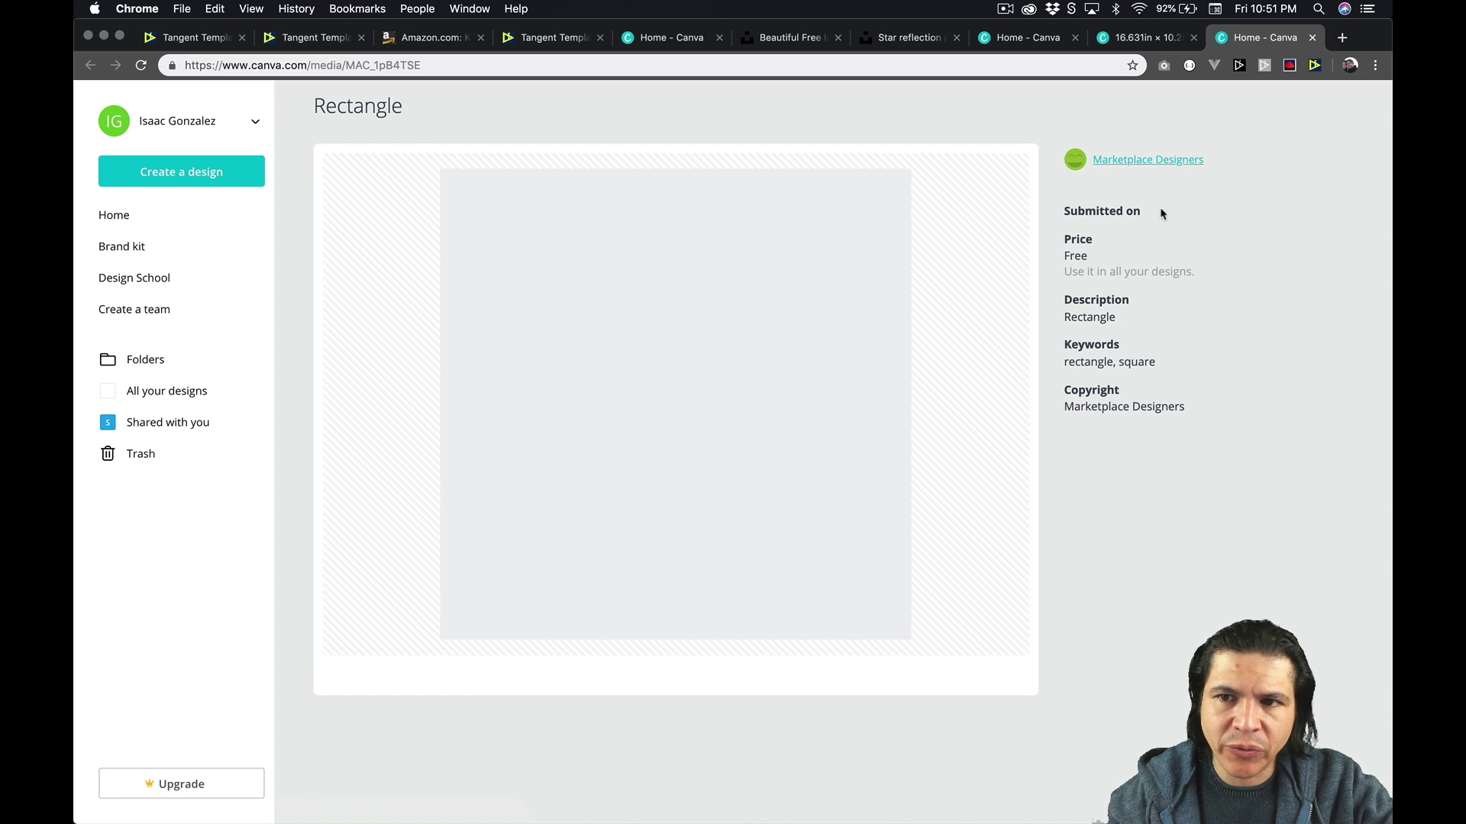
{"action": "left_click", "coordinate": [1138, 40]}
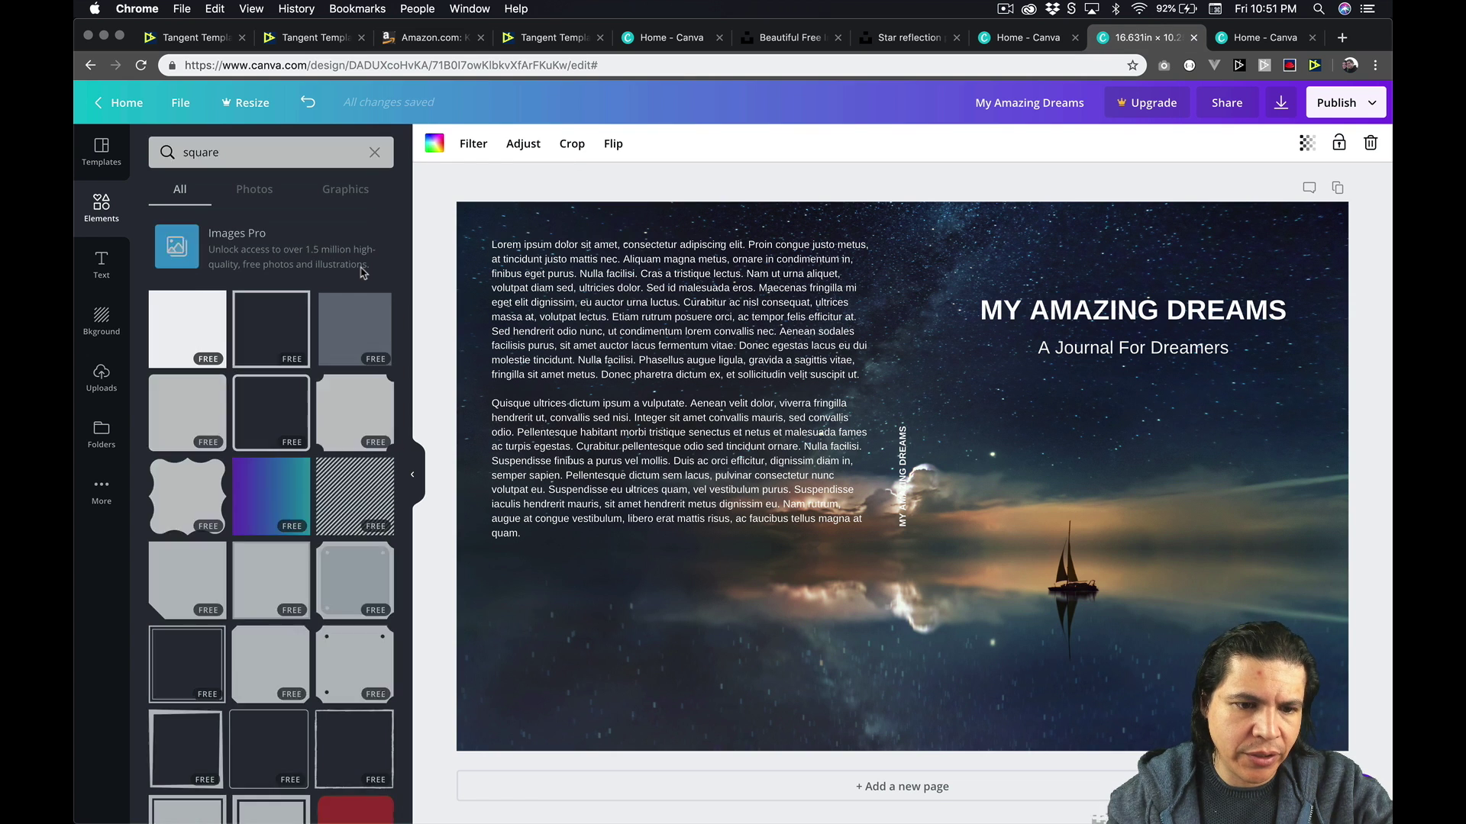
{"action": "scroll", "coordinate": [362, 273], "scroll_direction": "down", "scroll_amount": 5}
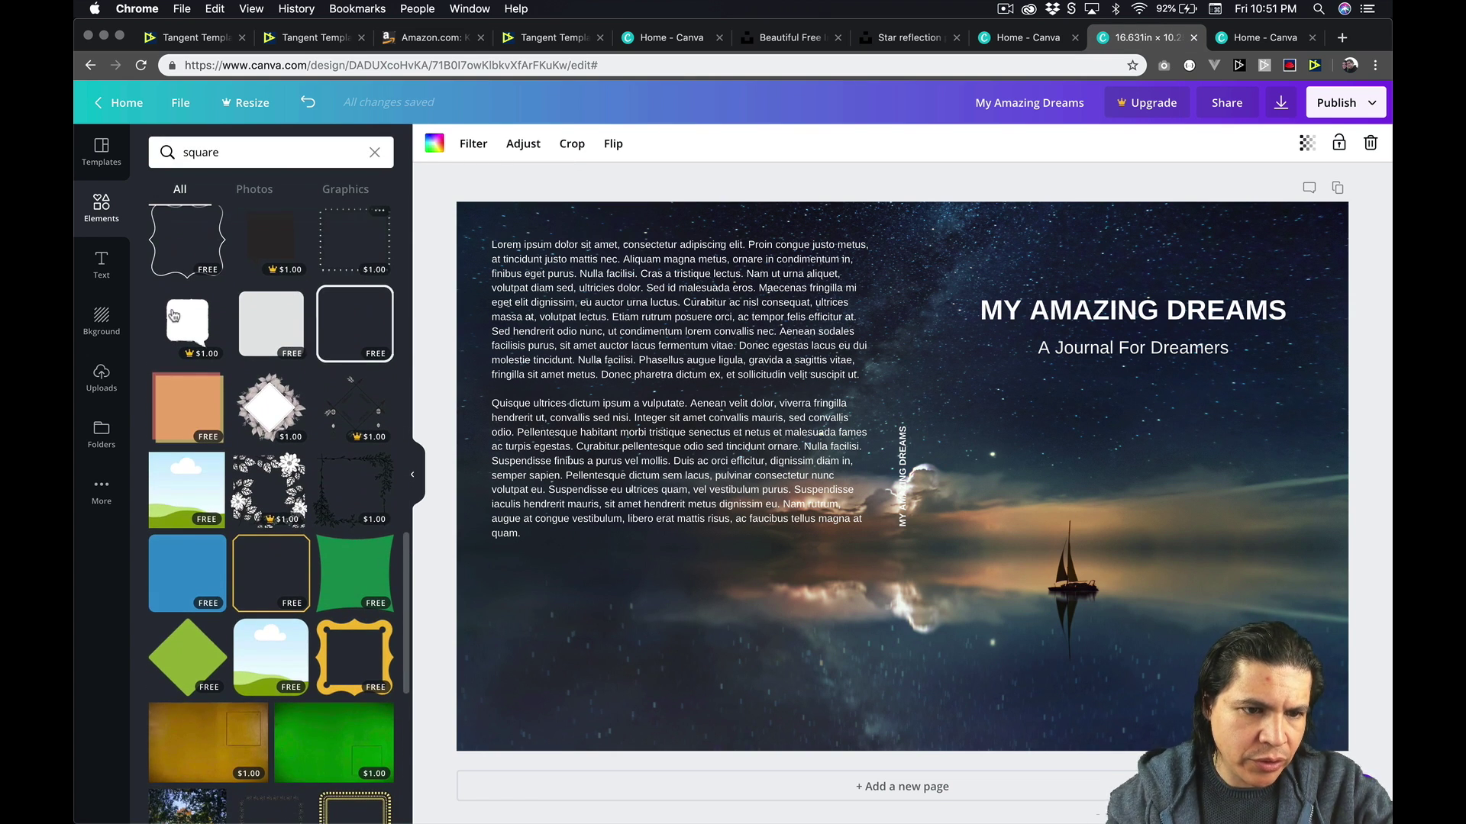
{"action": "left_click", "coordinate": [212, 296]}
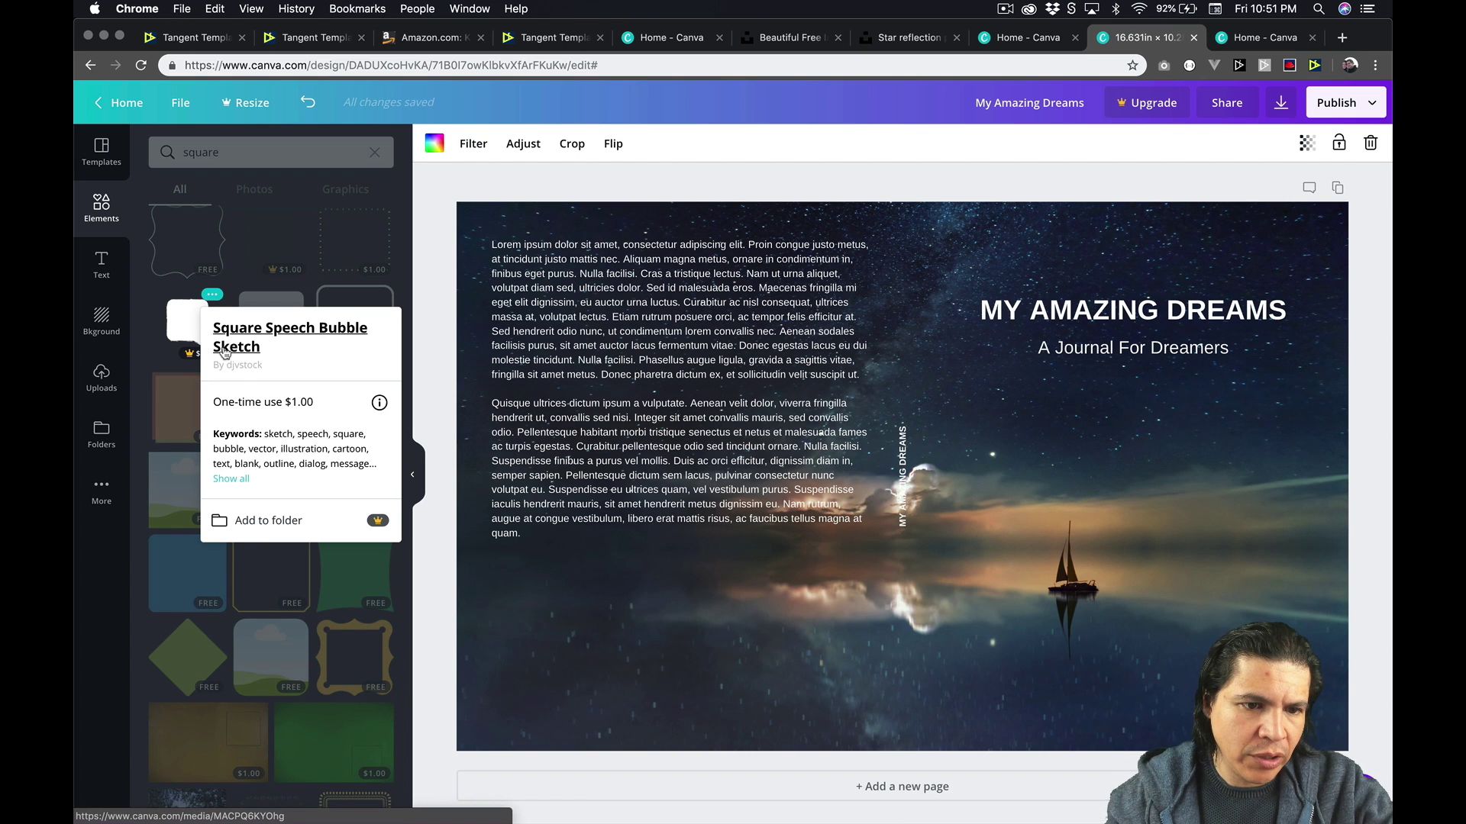
{"action": "left_click", "coordinate": [232, 327]}
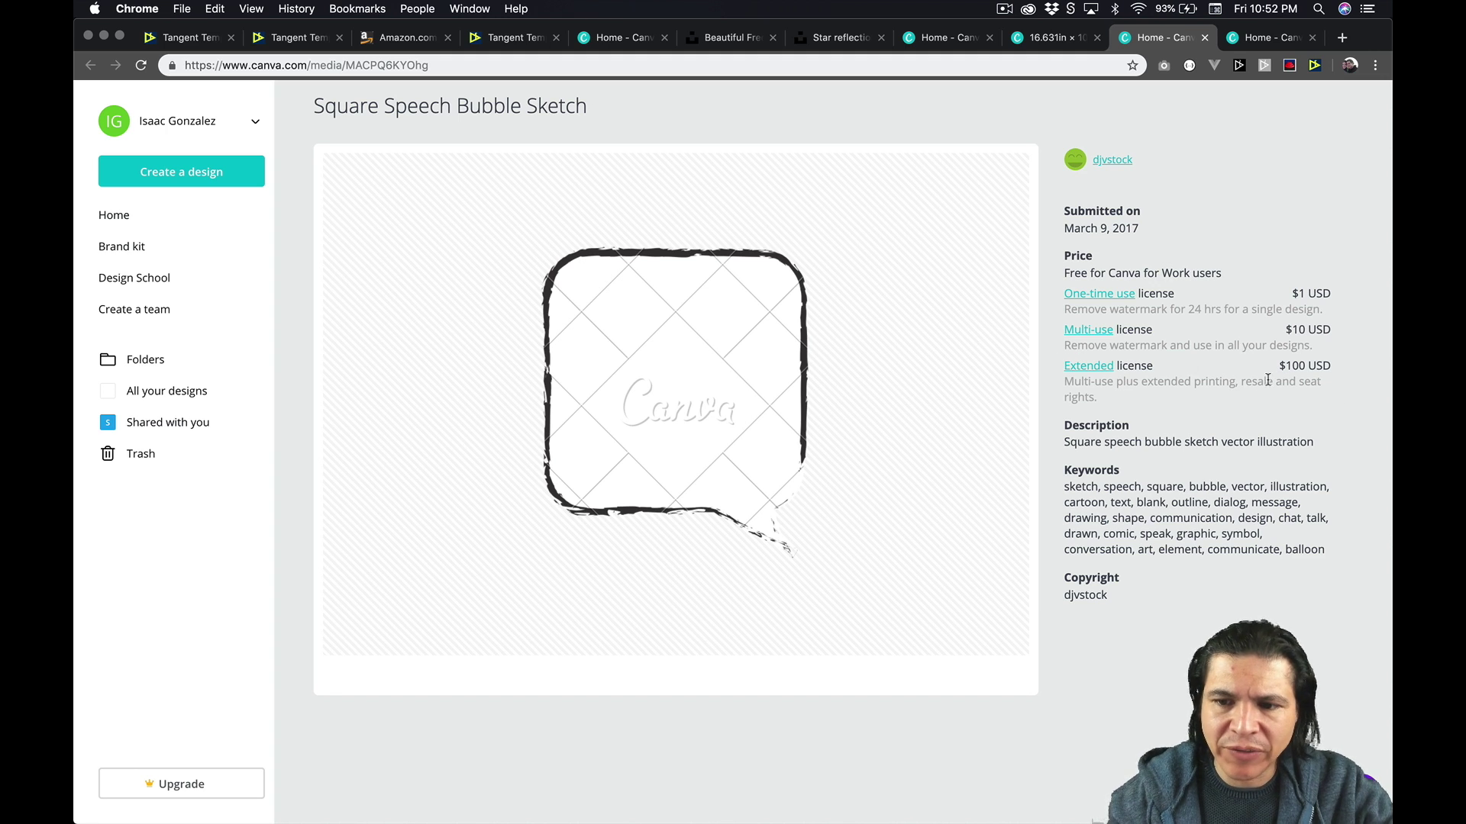
{"action": "key", "text": "super+w"}
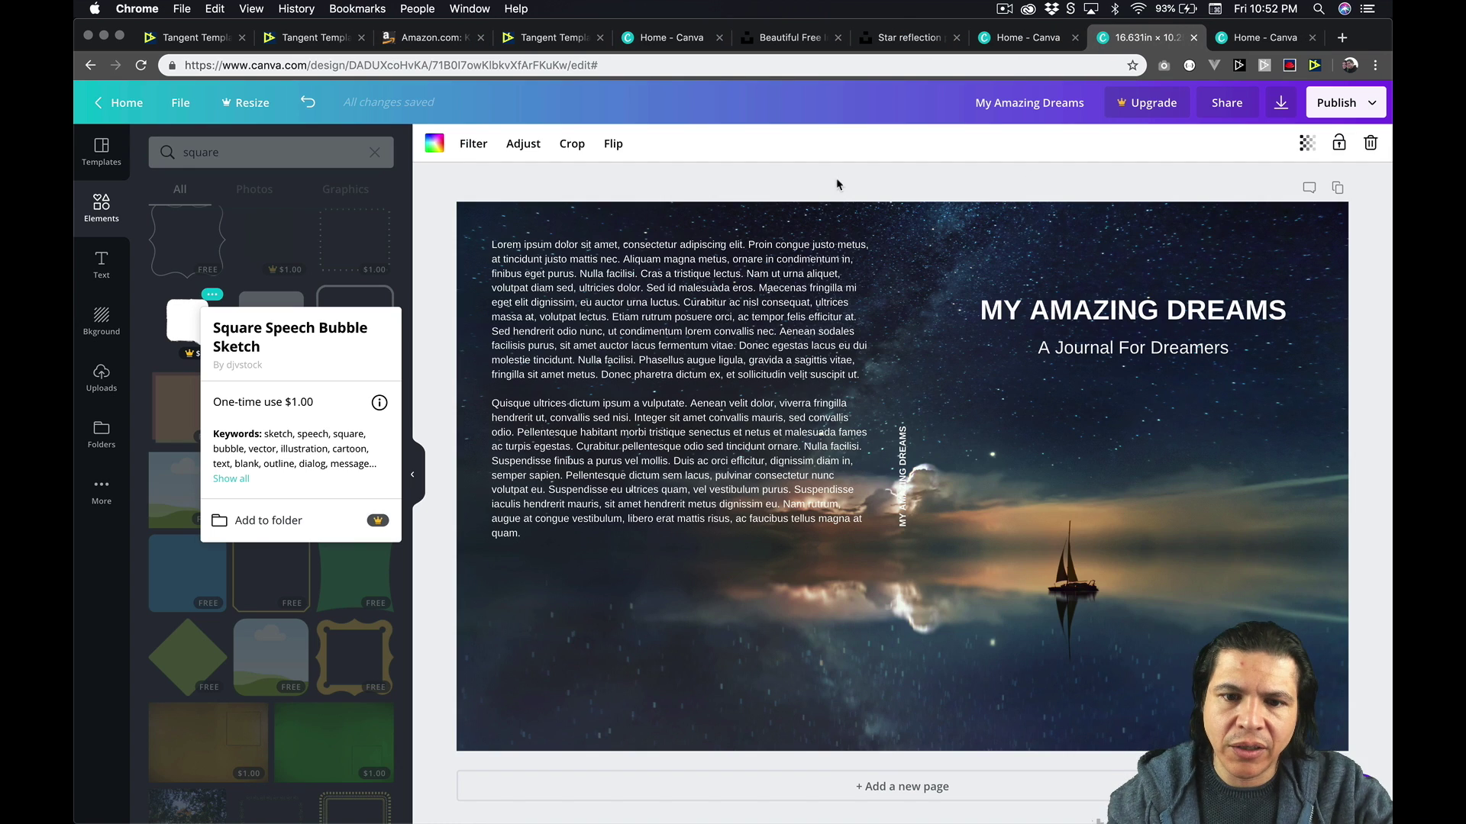
{"action": "left_click", "coordinate": [260, 246]}
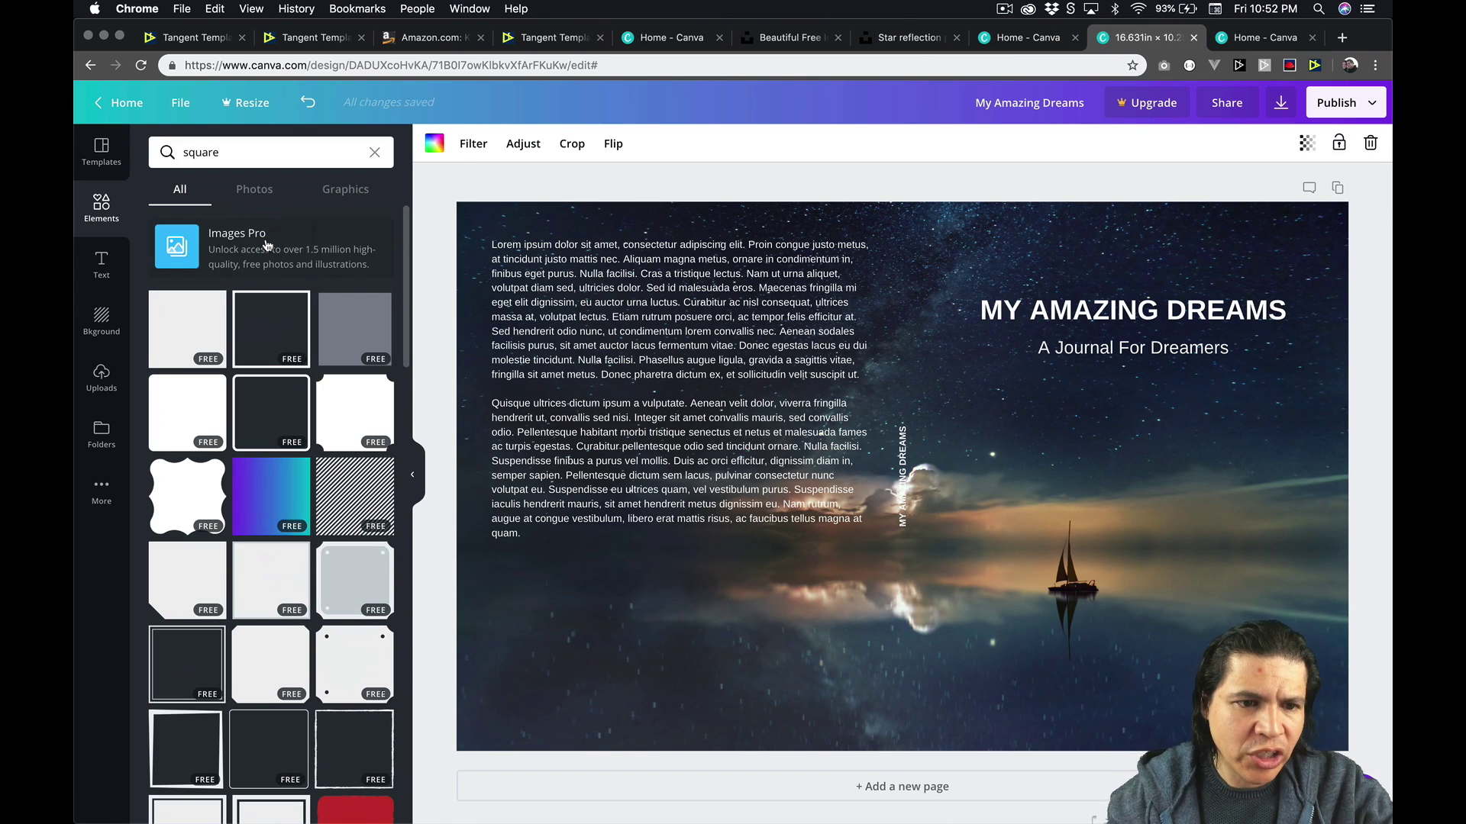
Add a black square and send it back behind the body text and spine title
{"action": "left_click_drag", "start_coordinate": [159, 355], "coordinate": [576, 344]}
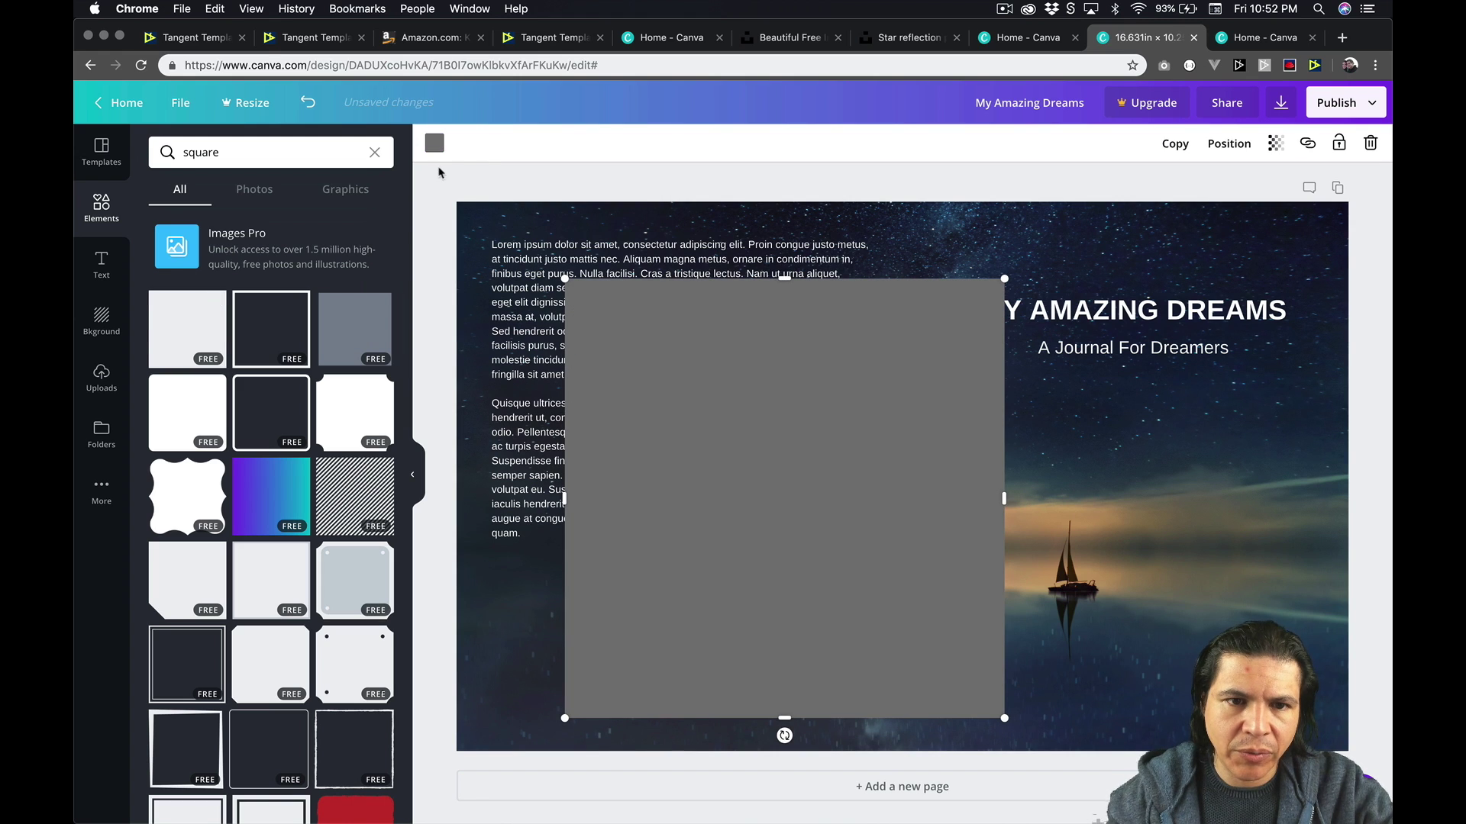
{"action": "left_click", "coordinate": [434, 143]}
{"action": "left_click", "coordinate": [164, 257]}
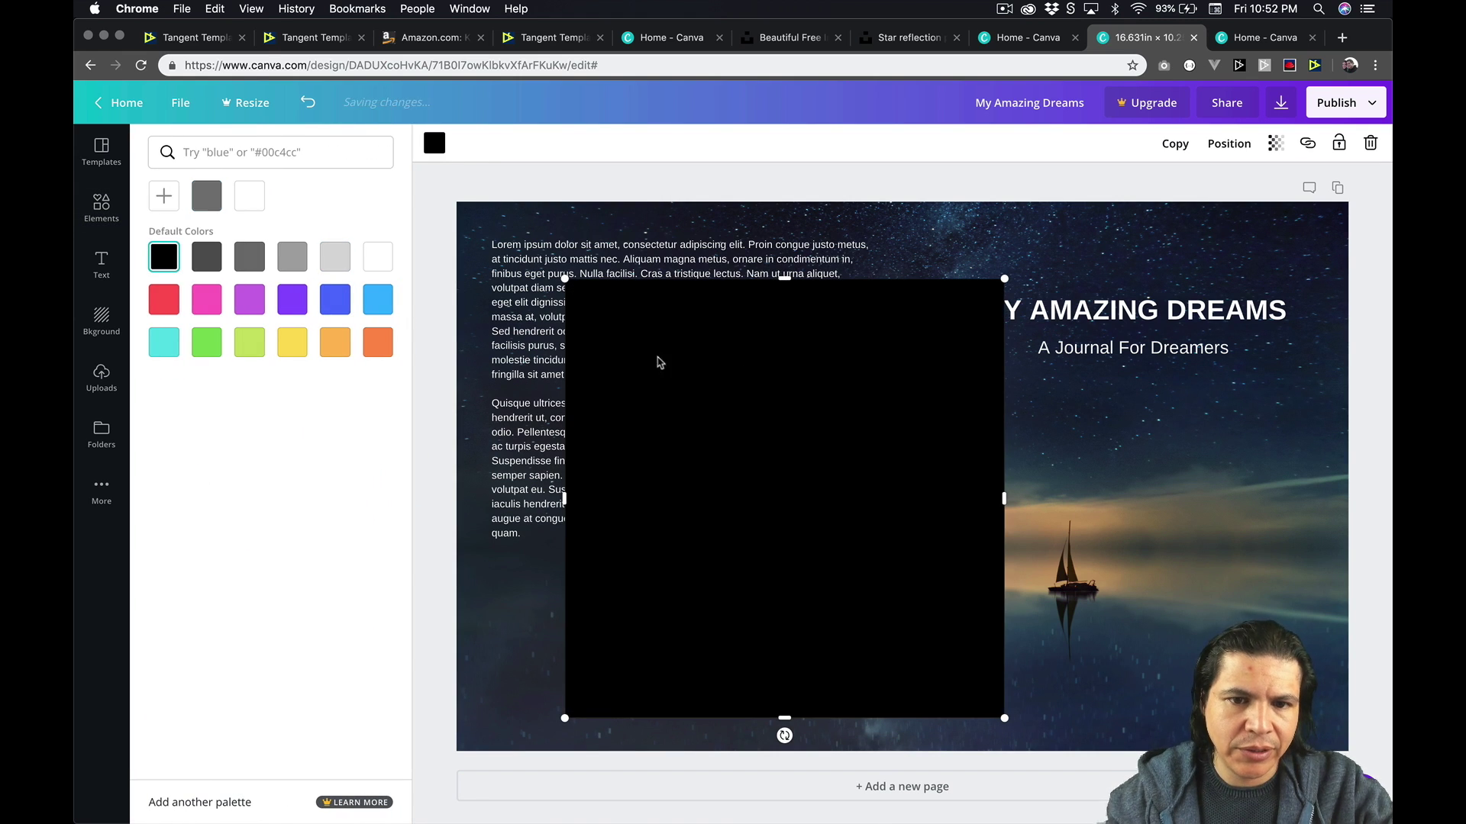
{"action": "left_click", "coordinate": [1308, 143]}
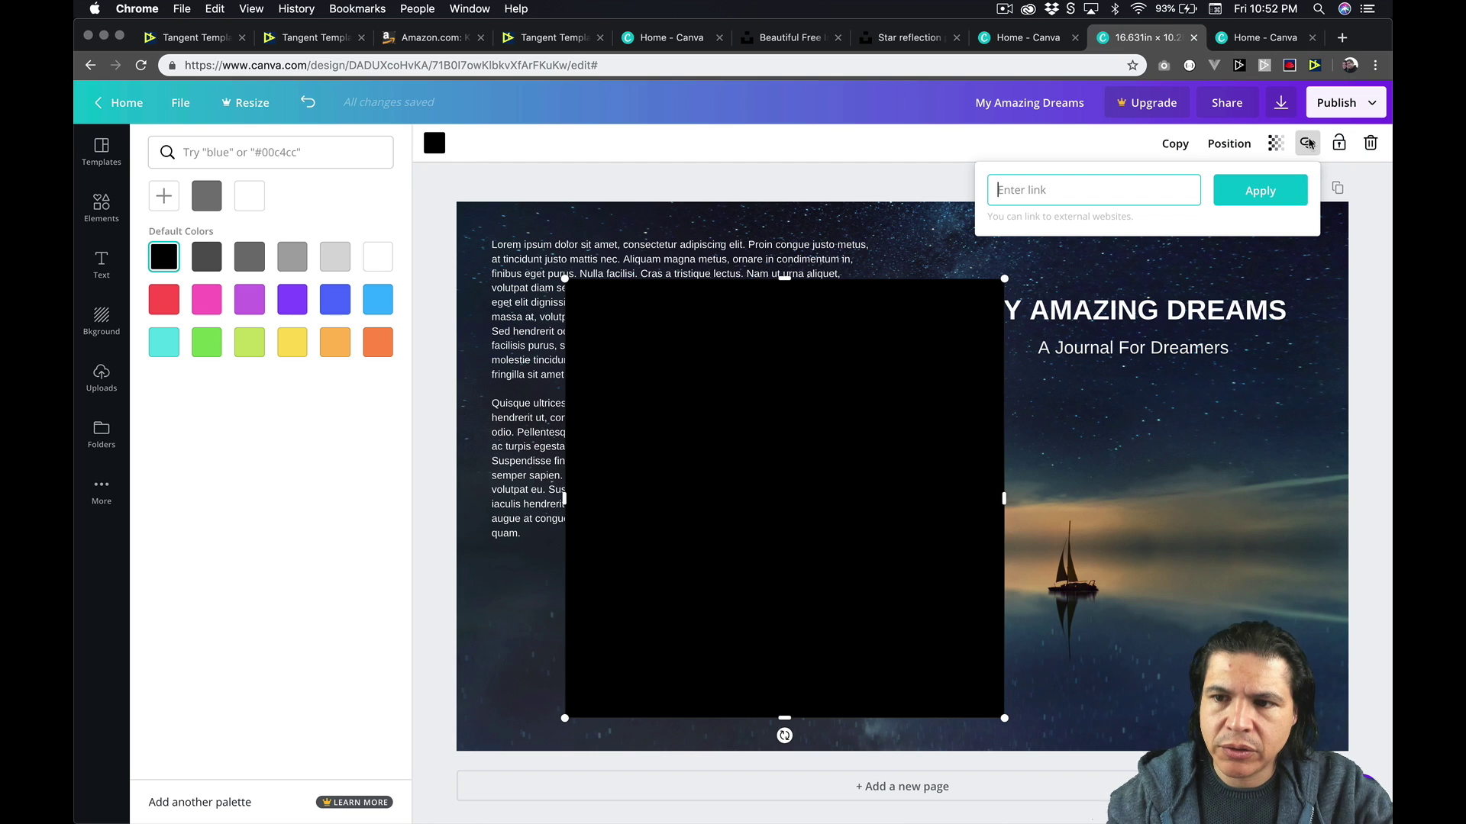
{"action": "left_click", "coordinate": [1228, 144]}
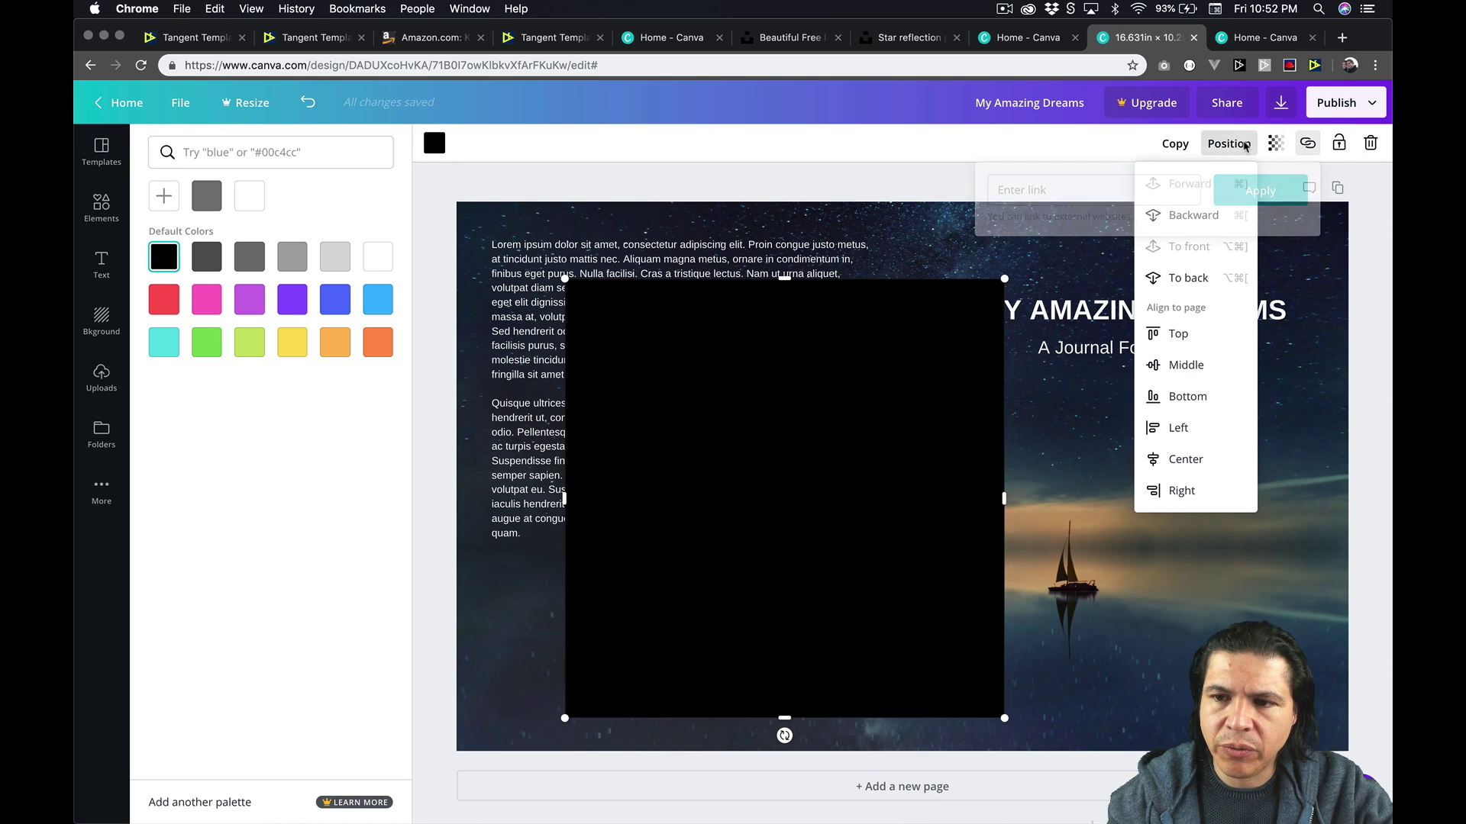
{"action": "left_click", "coordinate": [1210, 214]}
{"action": "left_click", "coordinate": [1210, 214]}
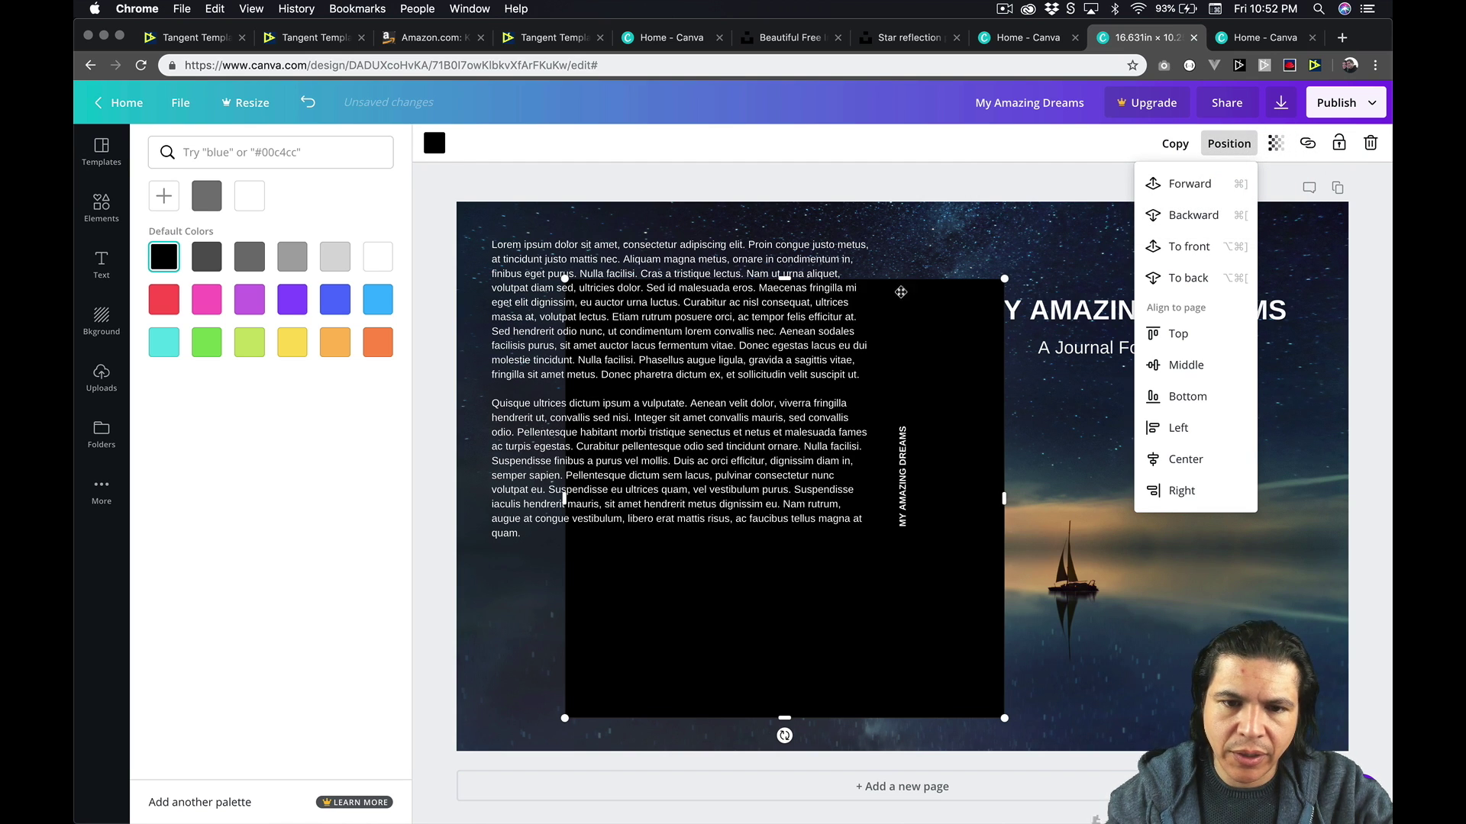
Stretch the square over back cover and spine at transparency 49, then delete it
{"action": "left_click_drag", "start_coordinate": [949, 328], "coordinate": [841, 251]}
{"action": "left_click_drag", "start_coordinate": [898, 431], "coordinate": [921, 428]}
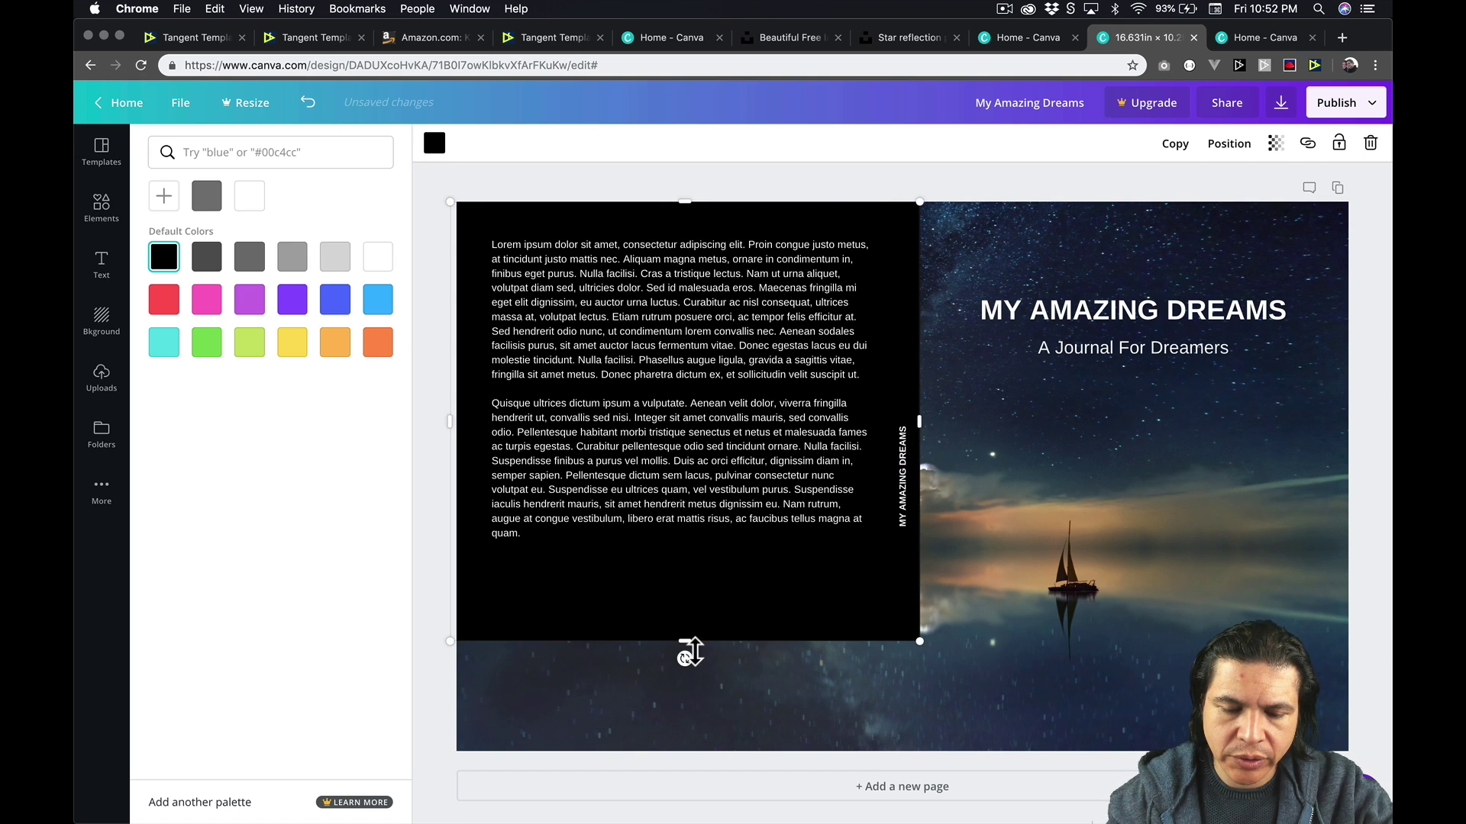
{"action": "left_click_drag", "start_coordinate": [685, 642], "coordinate": [687, 762]}
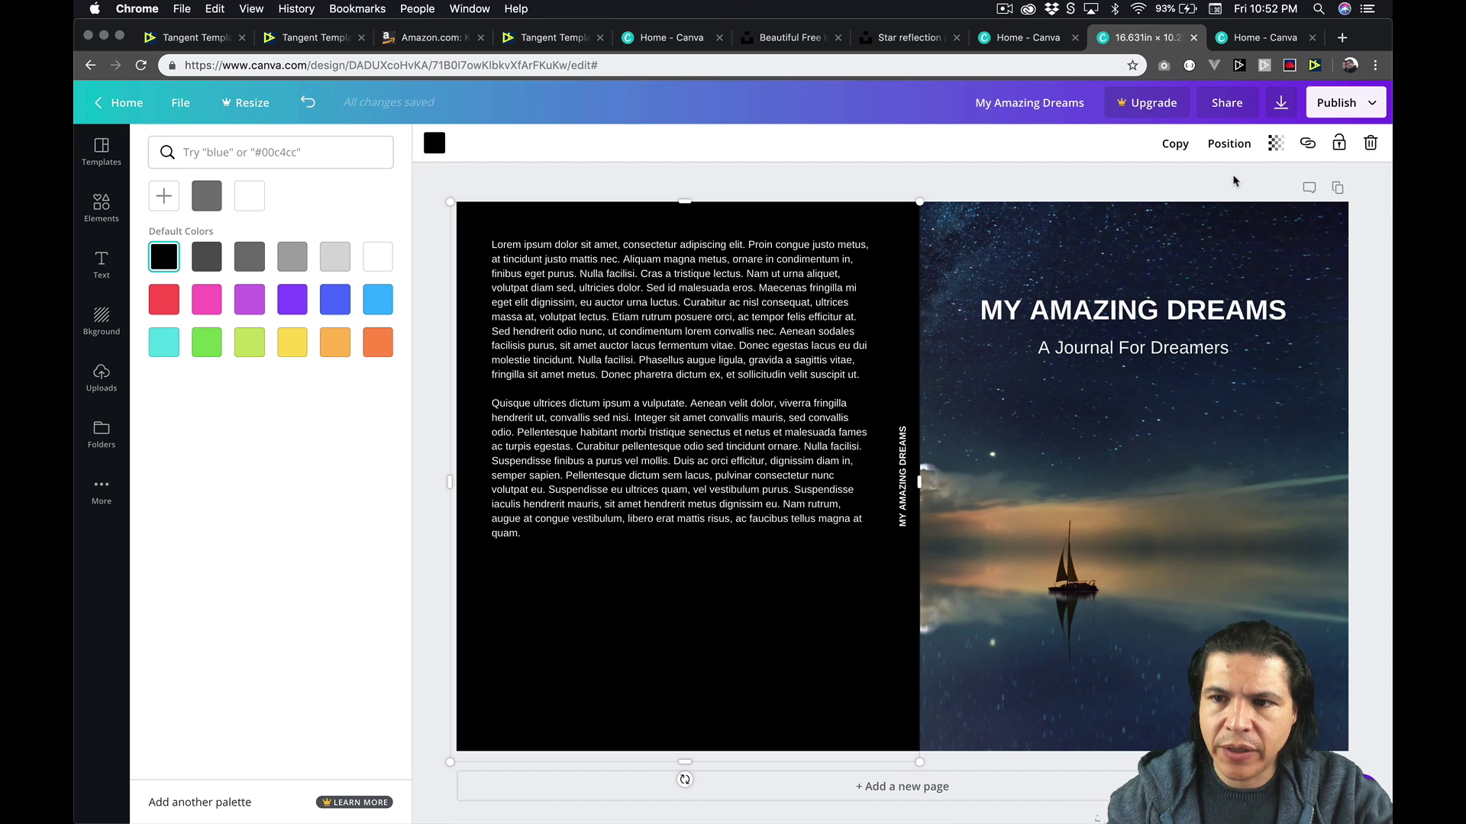
{"action": "left_click", "coordinate": [1276, 143]}
{"action": "left_click", "coordinate": [1195, 187]}
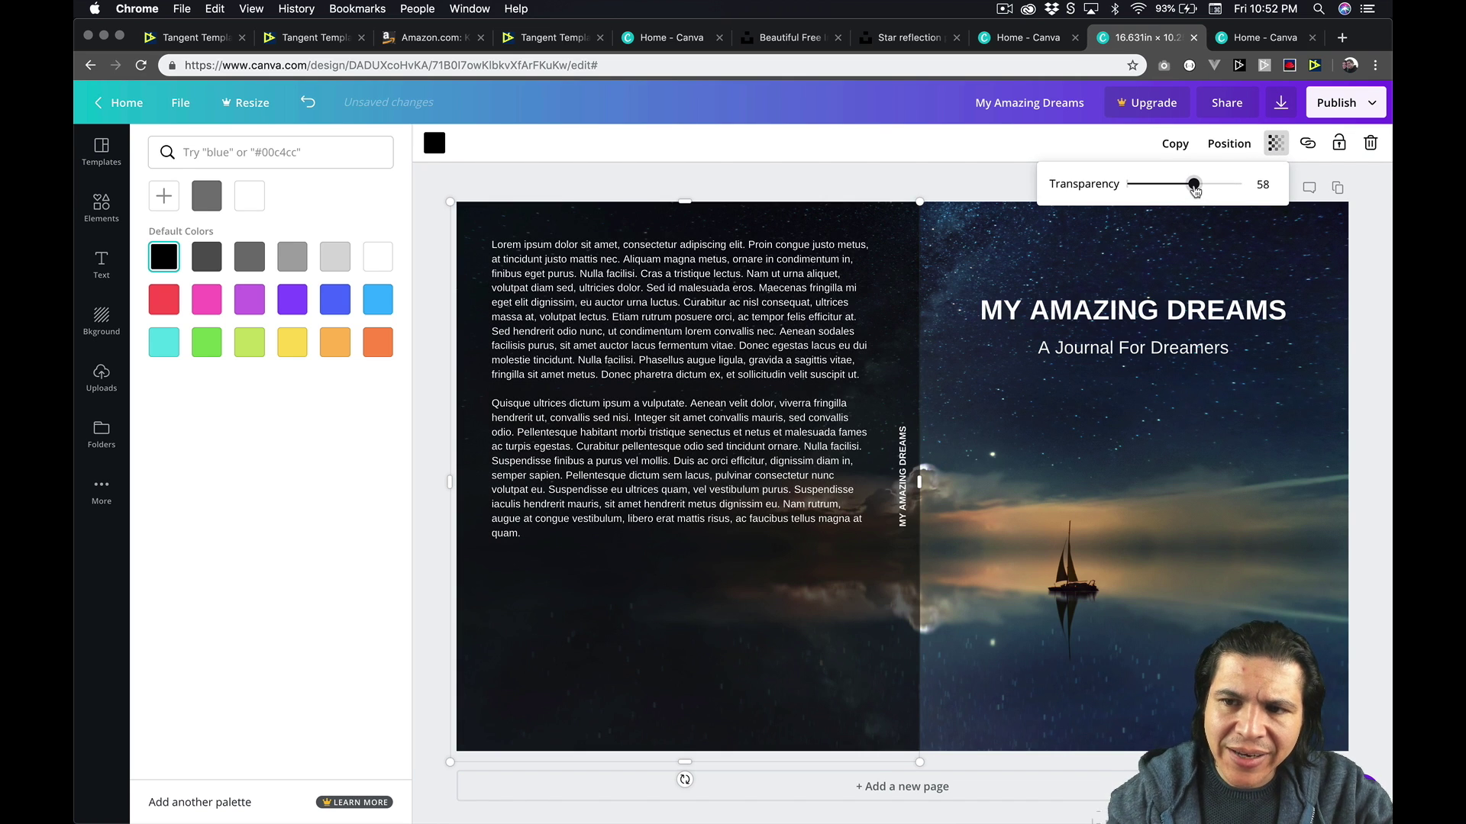
{"action": "left_click_drag", "start_coordinate": [1194, 190], "coordinate": [1186, 194]}
{"action": "left_click", "coordinate": [818, 203]}
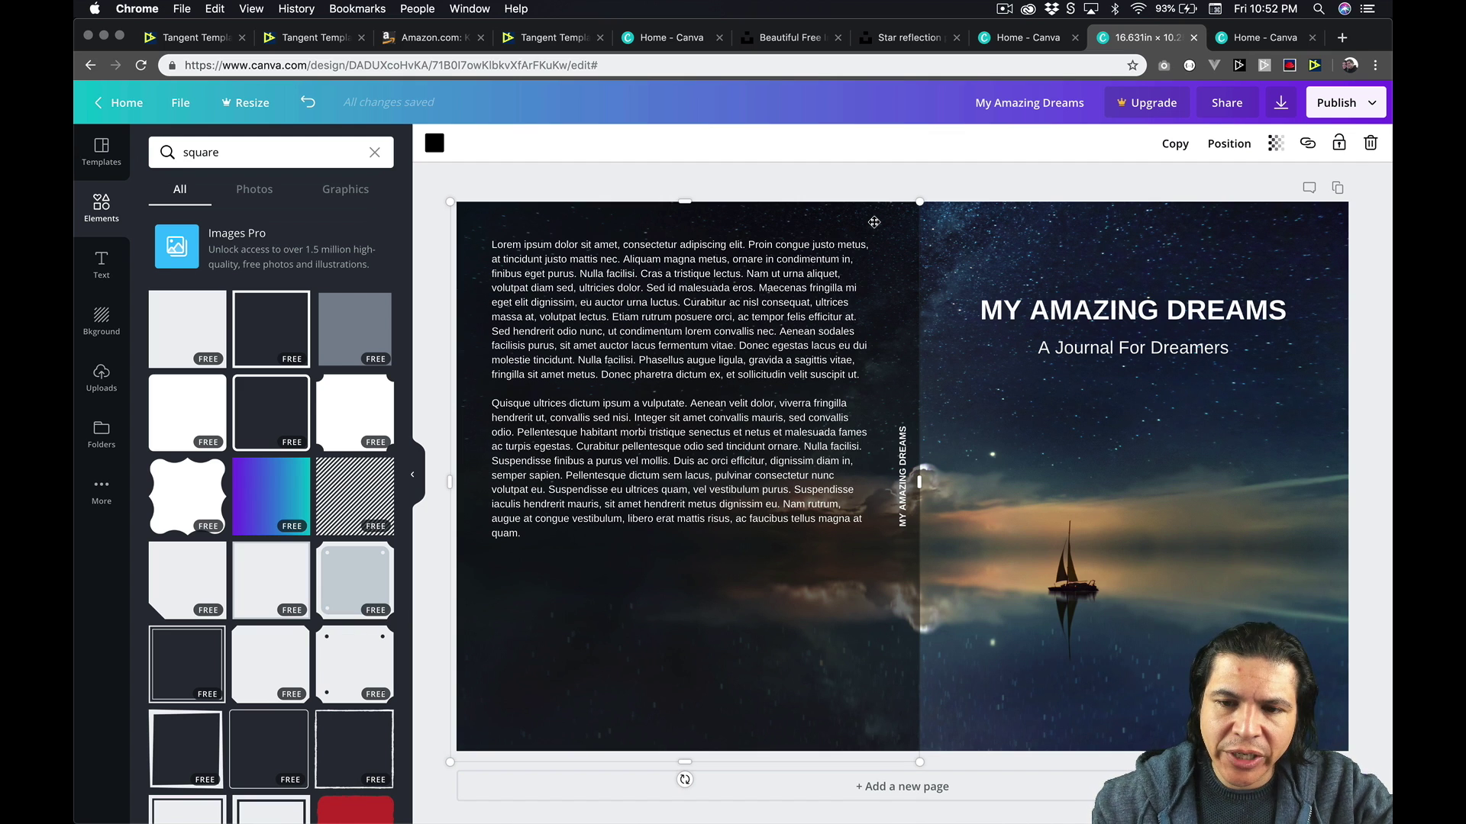
{"action": "key", "text": "Delete"}
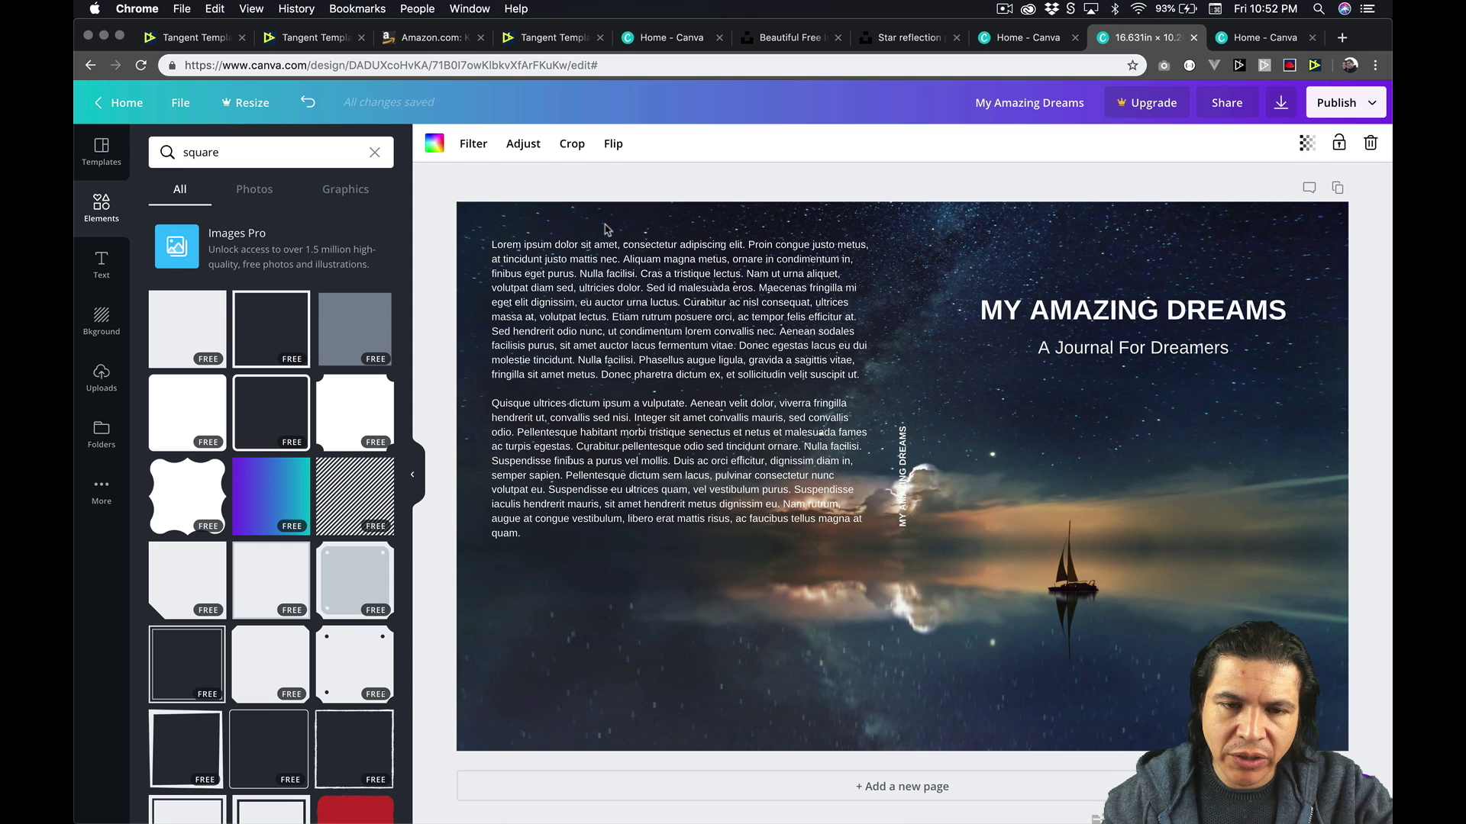
Lower the background photo's brightness to -18 and raise its contrast to 9
{"action": "left_click", "coordinate": [519, 146]}
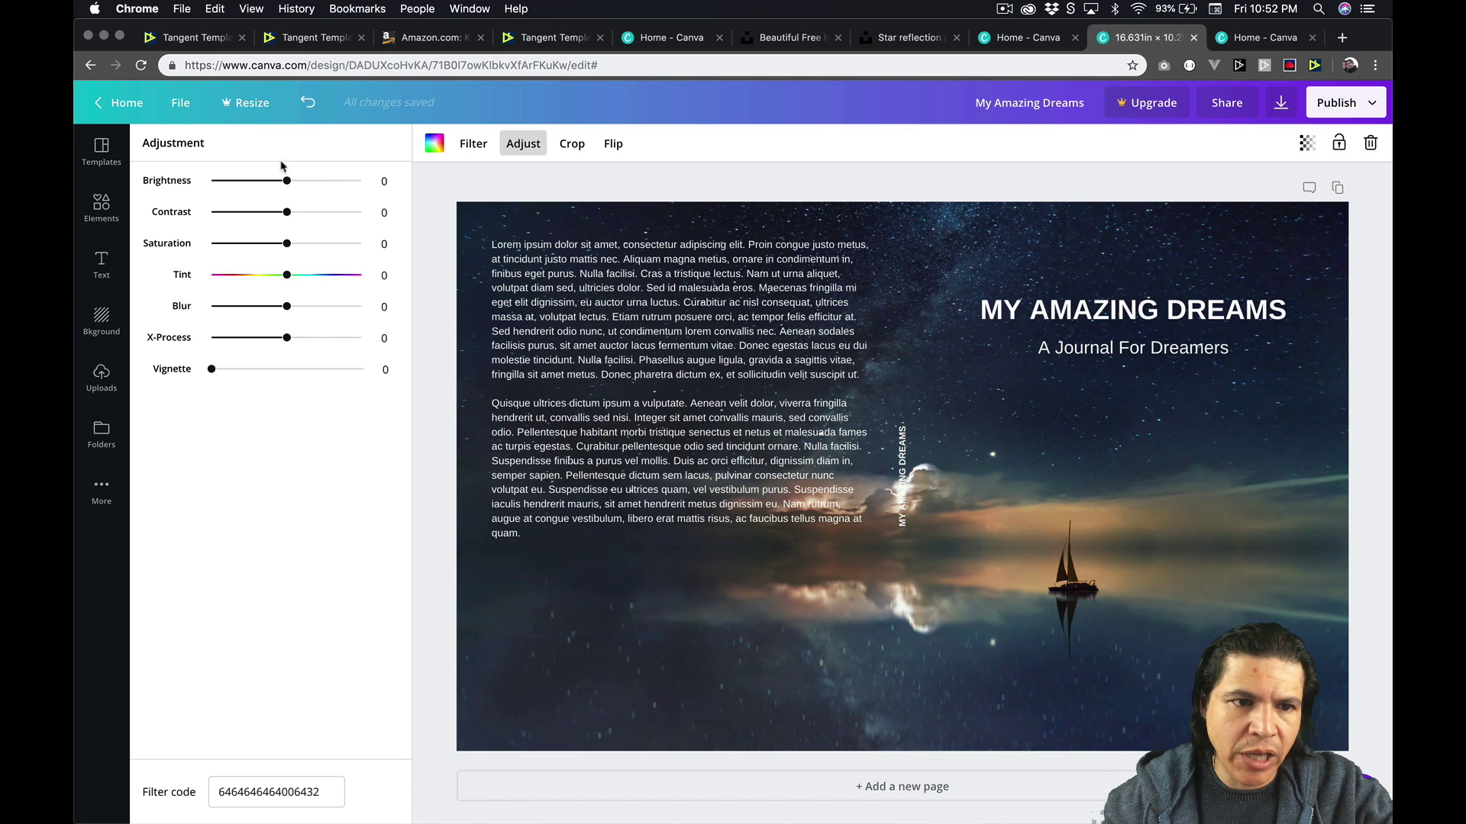
{"action": "mouse_move", "coordinate": [284, 187]}
{"action": "left_mouse_down"}
{"action": "mouse_move", "coordinate": [261, 187]}
{"action": "mouse_move", "coordinate": [278, 184]}
{"action": "mouse_move", "coordinate": [305, 212]}
{"action": "mouse_move", "coordinate": [267, 182]}
{"action": "mouse_move", "coordinate": [293, 212]}
{"action": "left_mouse_up"}
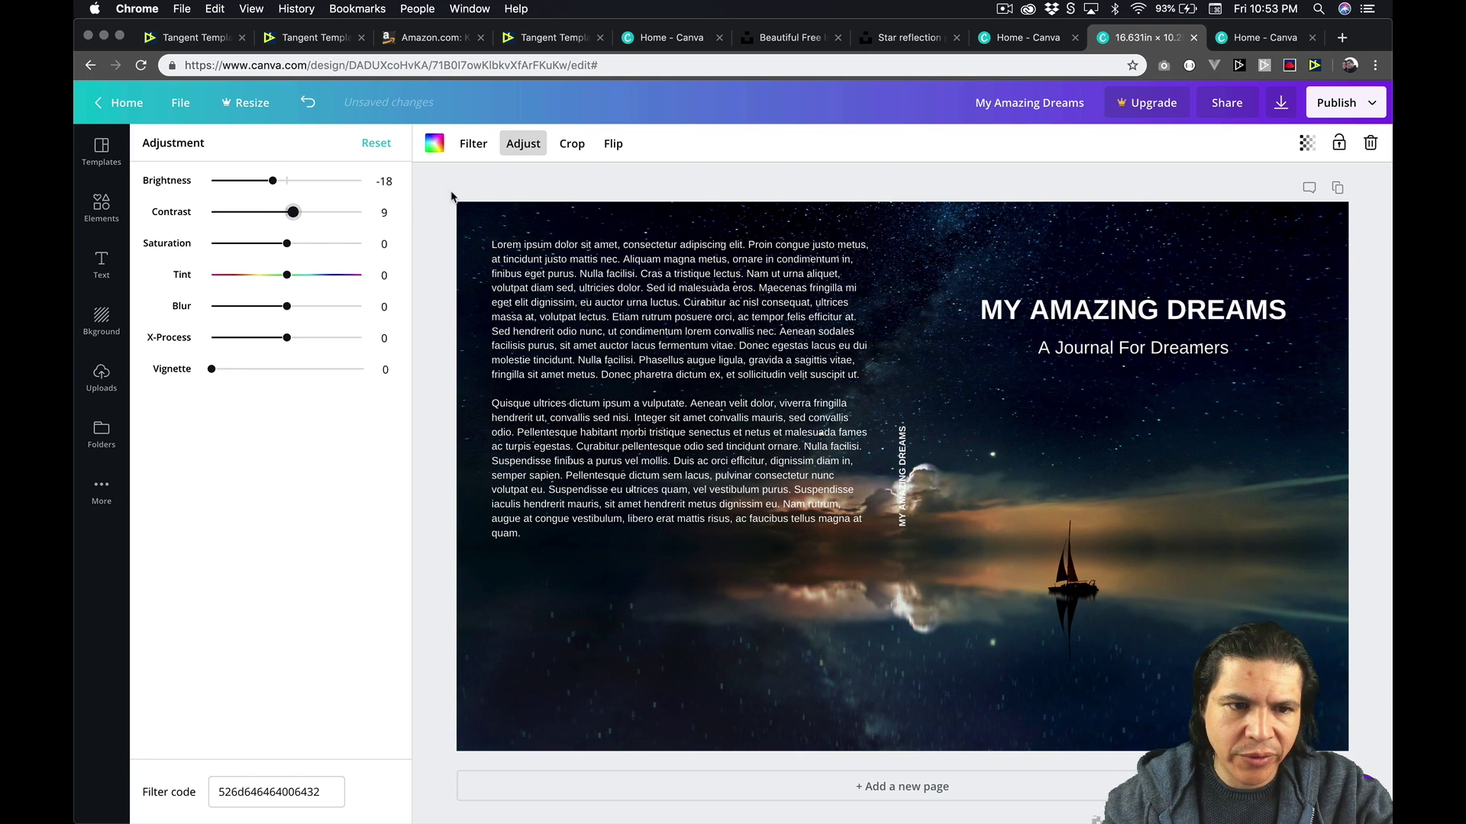
{"action": "left_click", "coordinate": [510, 183]}
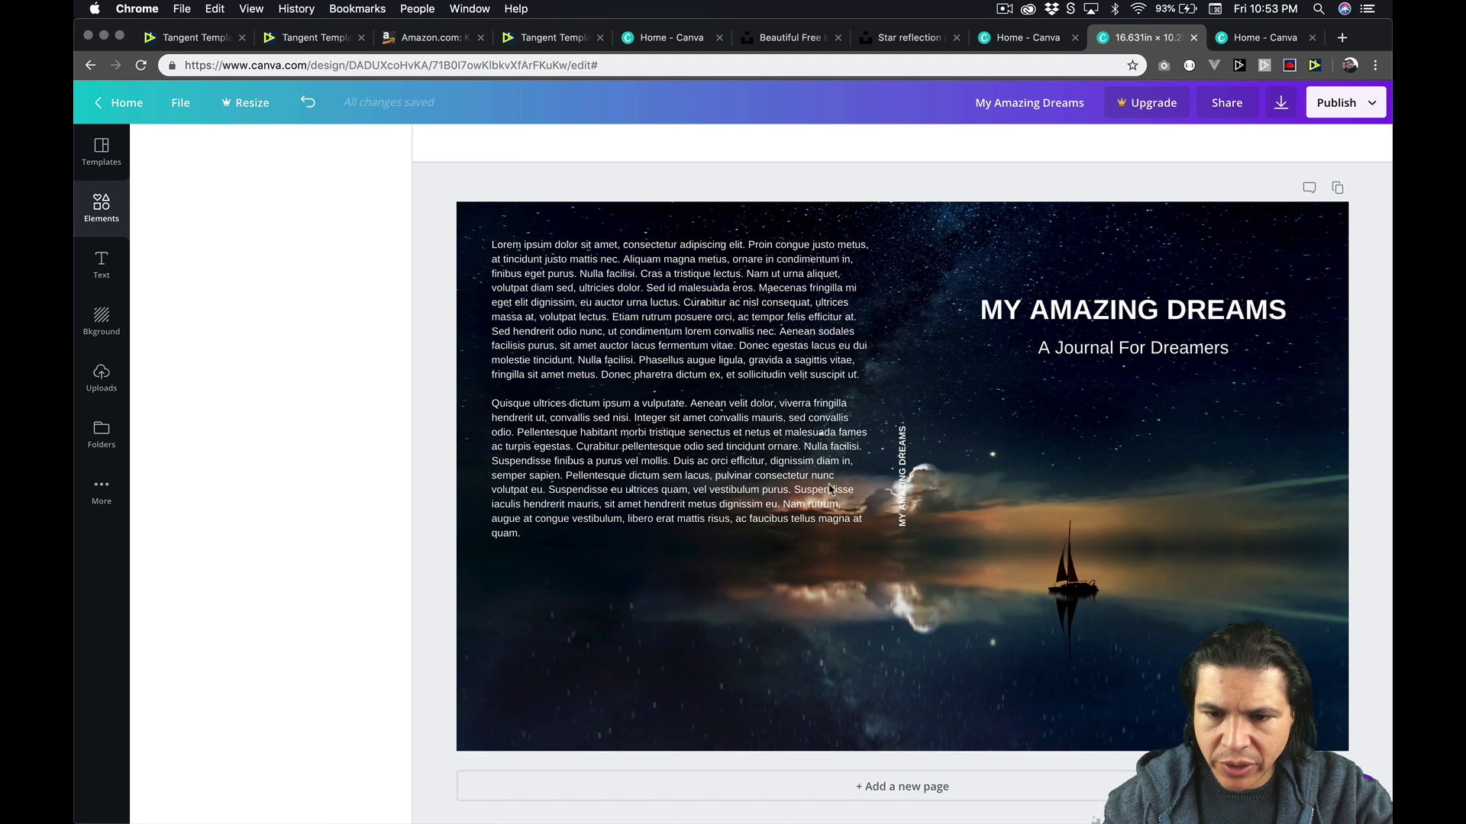
{"action": "left_click", "coordinate": [904, 454]}
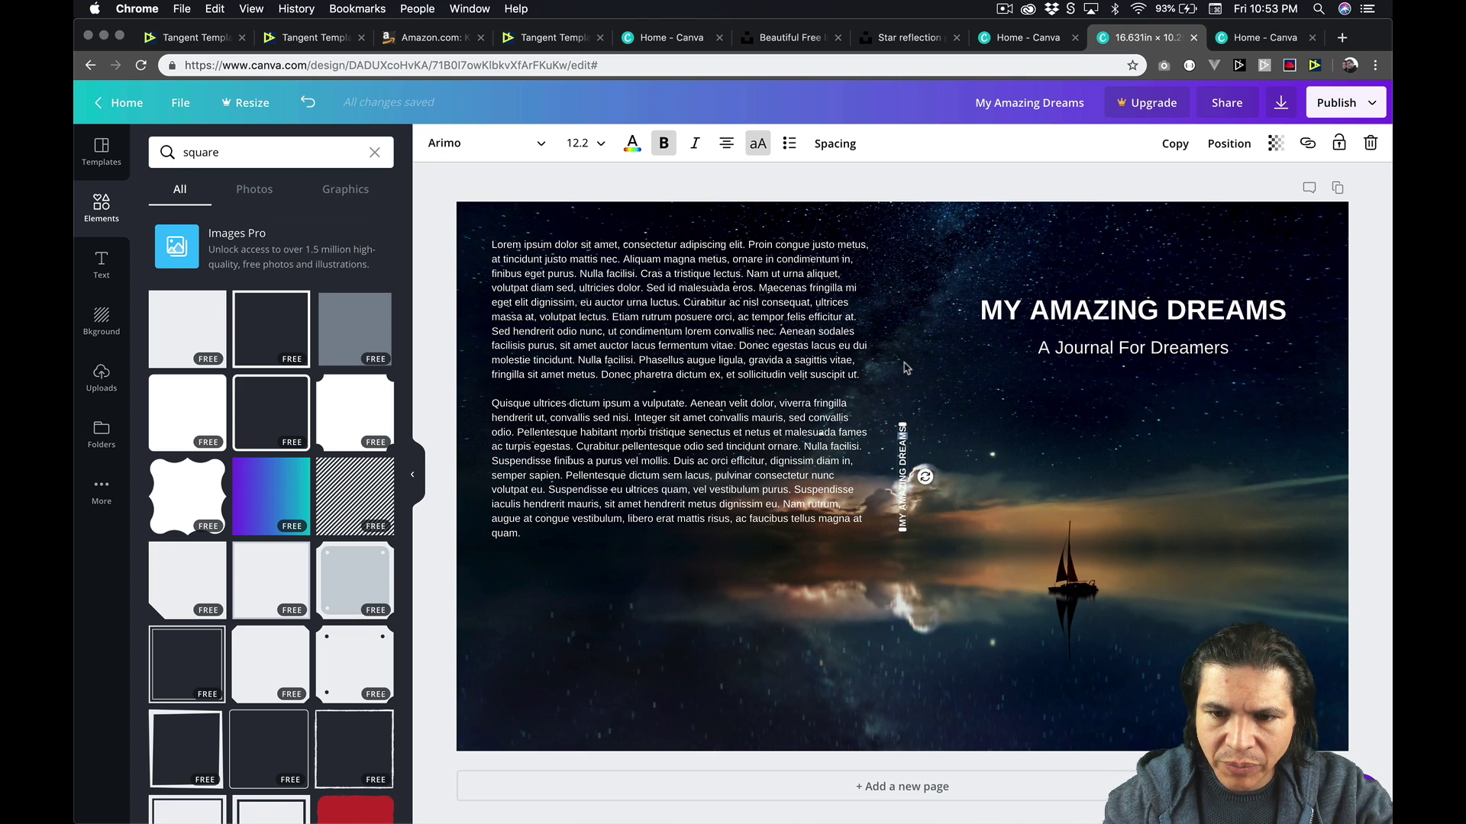
Move the vertical spine title higher along the spine and bring up the Download options
{"action": "left_click", "coordinate": [907, 434]}
{"action": "left_click_drag", "start_coordinate": [901, 430], "coordinate": [902, 368]}
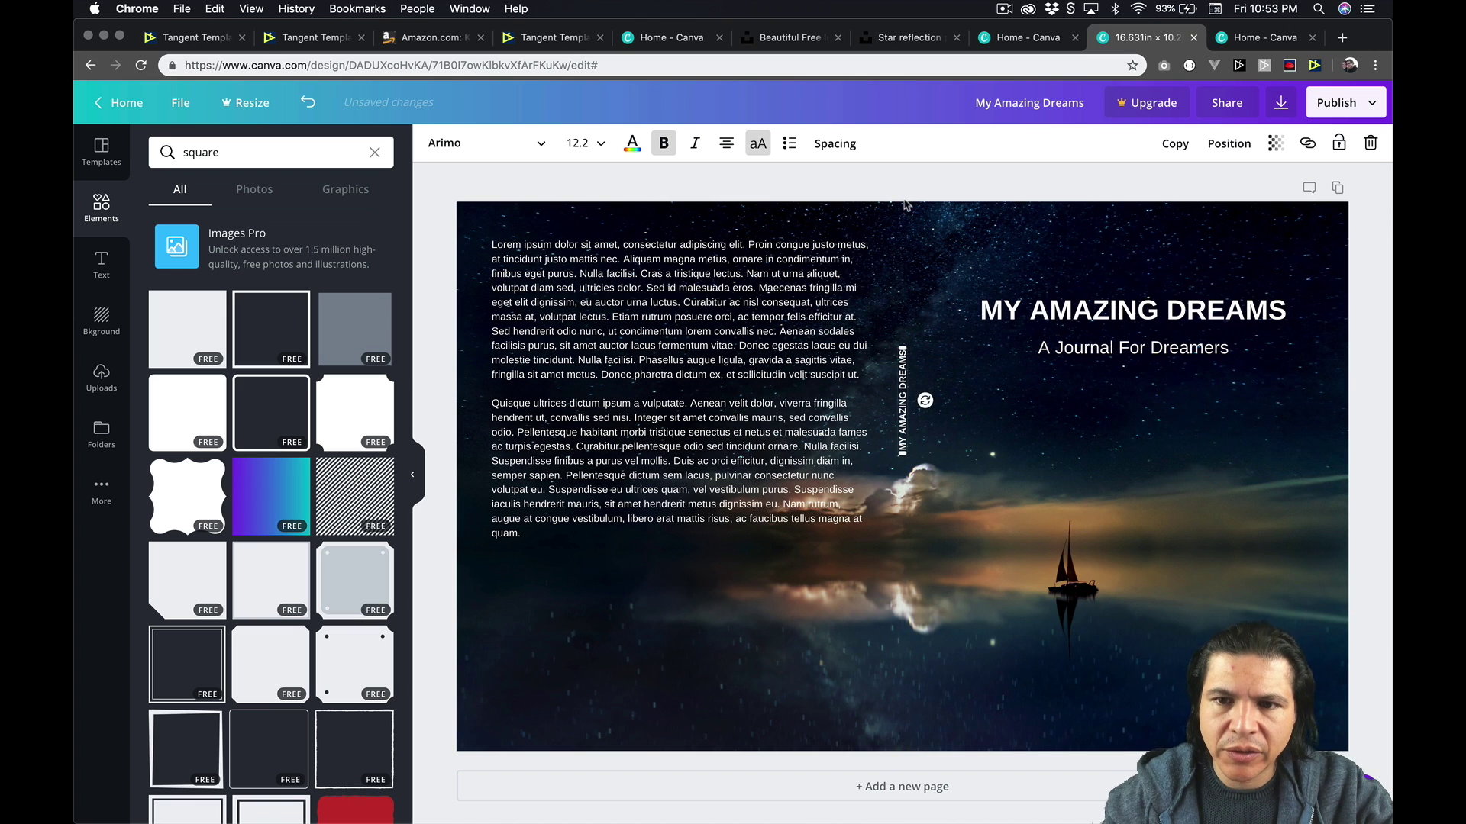
{"action": "left_click", "coordinate": [926, 183]}
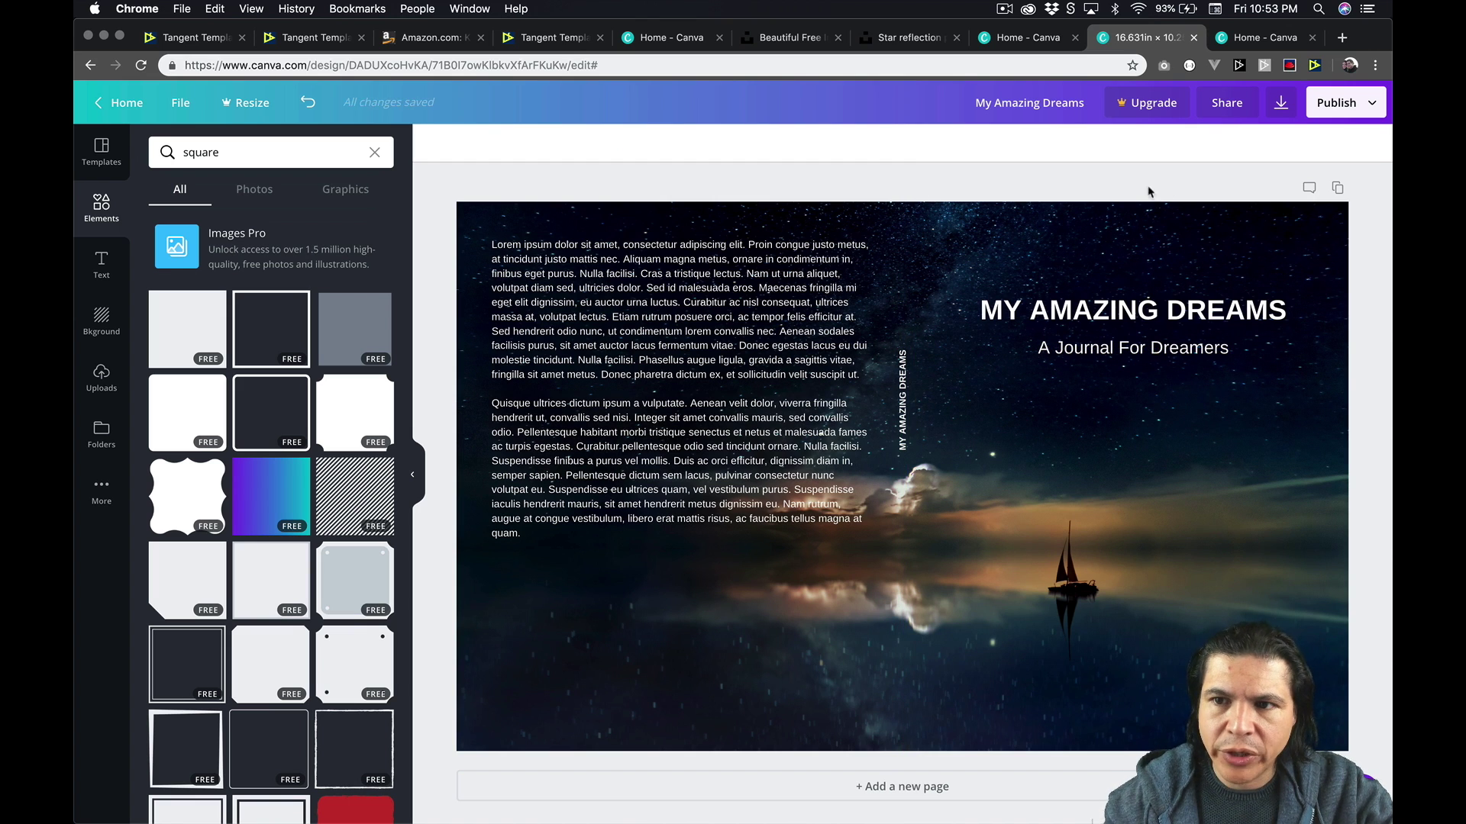
{"action": "left_click", "coordinate": [1281, 107]}
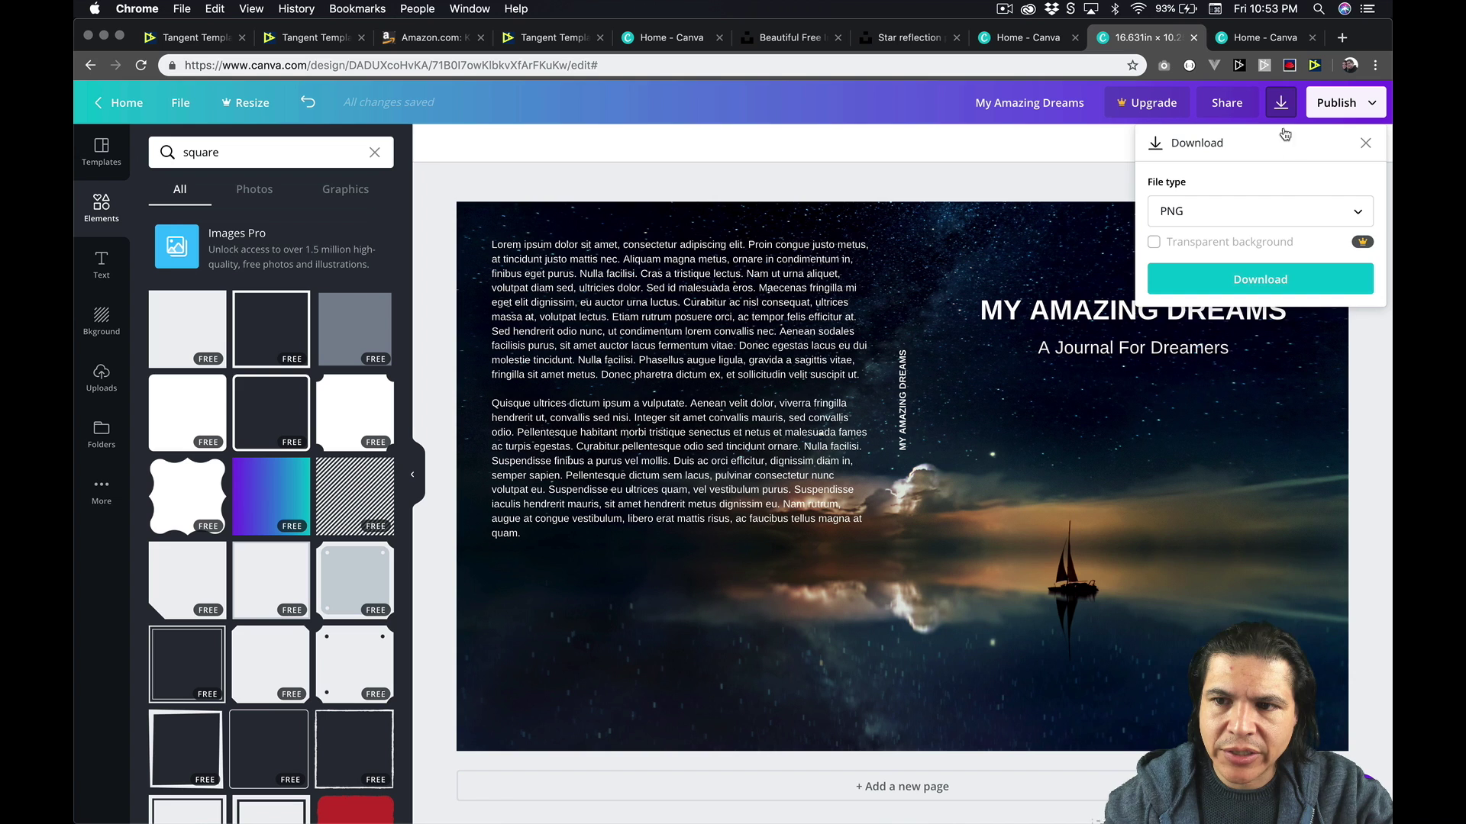
Download the cover as a PDF Print file, dismissing the upgrade offer
{"action": "left_click", "coordinate": [1349, 213]}
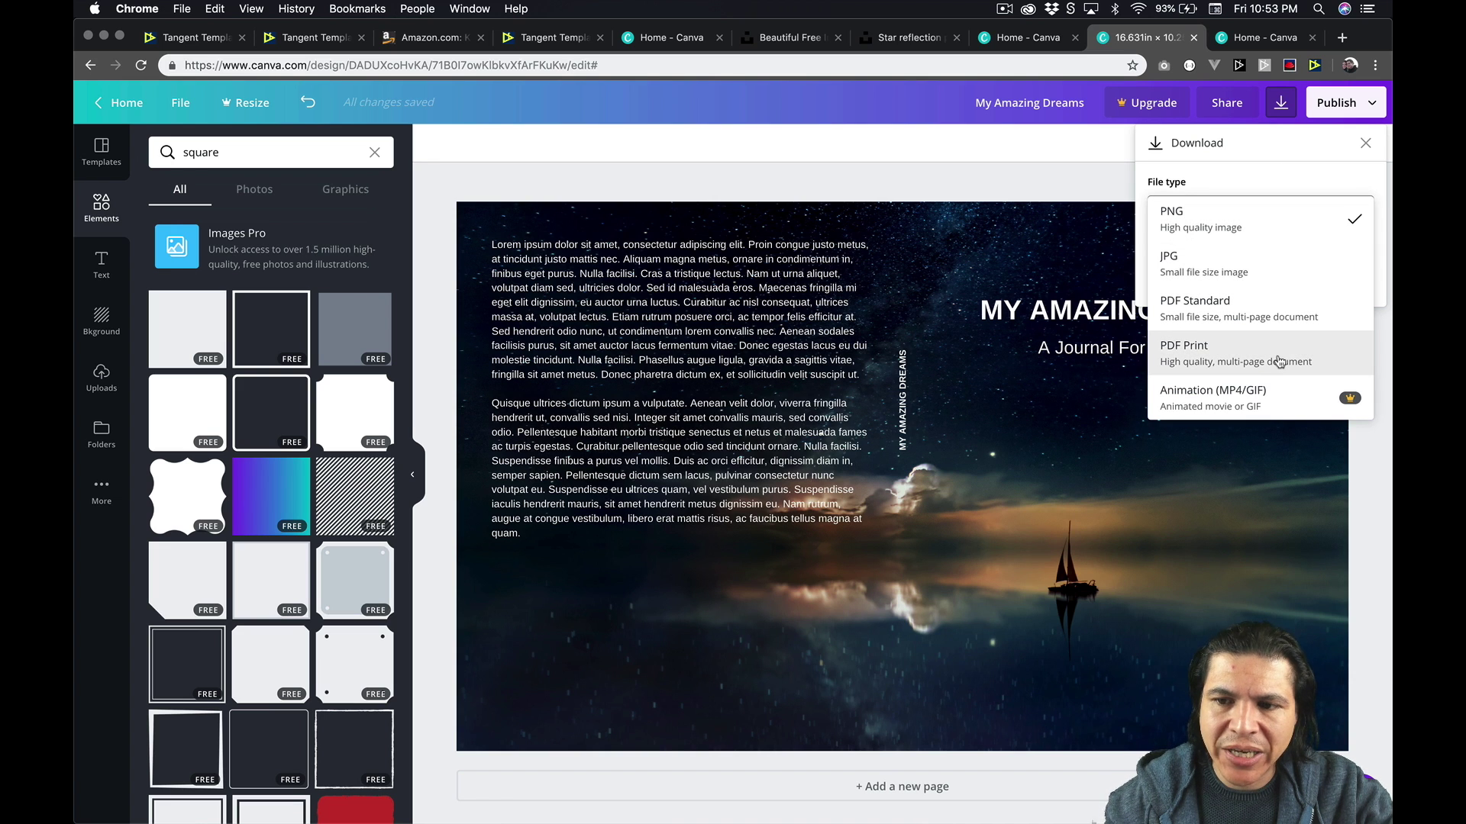
{"action": "left_click", "coordinate": [1214, 352]}
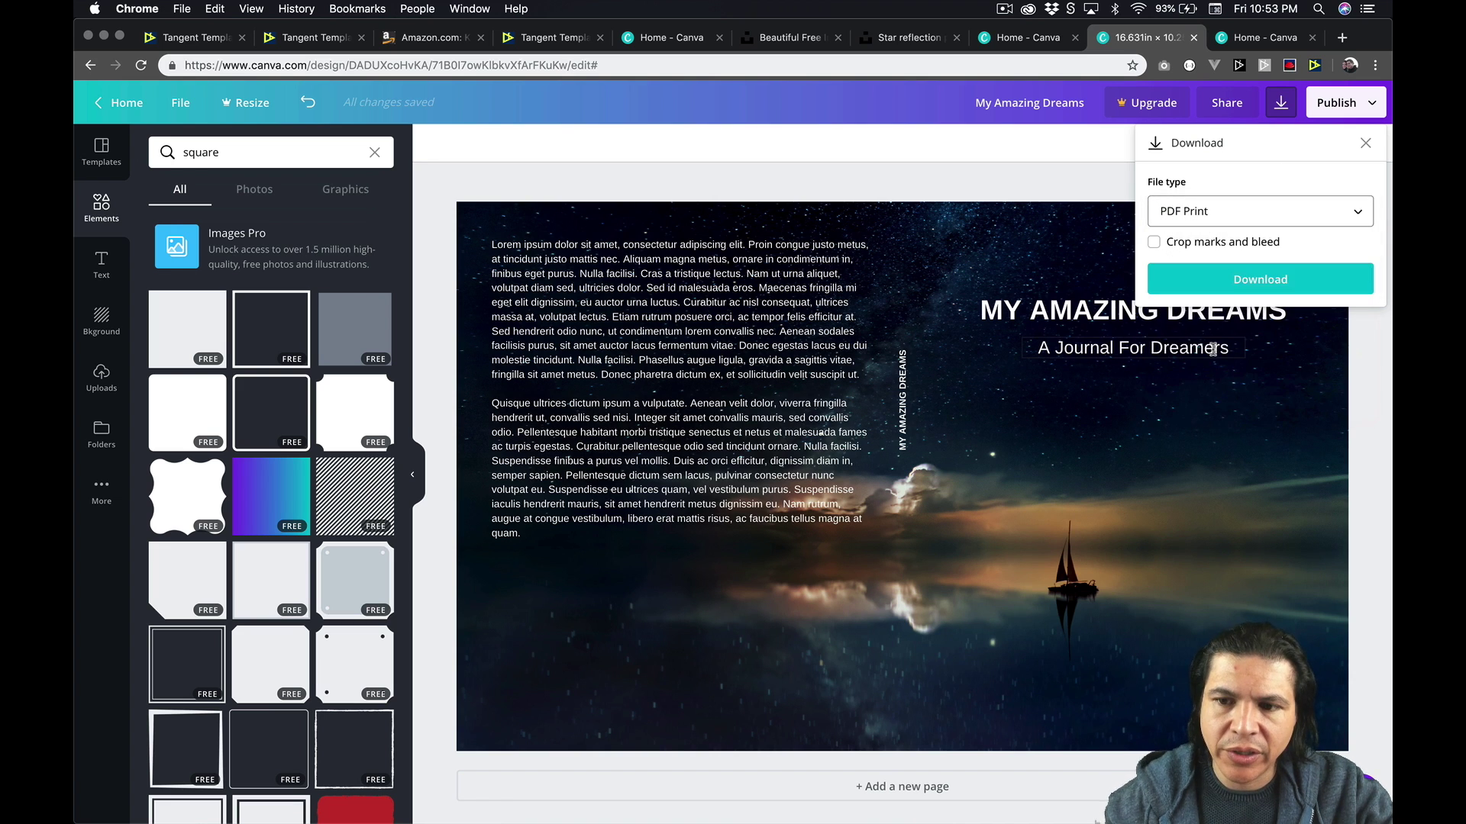
{"action": "left_click", "coordinate": [1241, 284]}
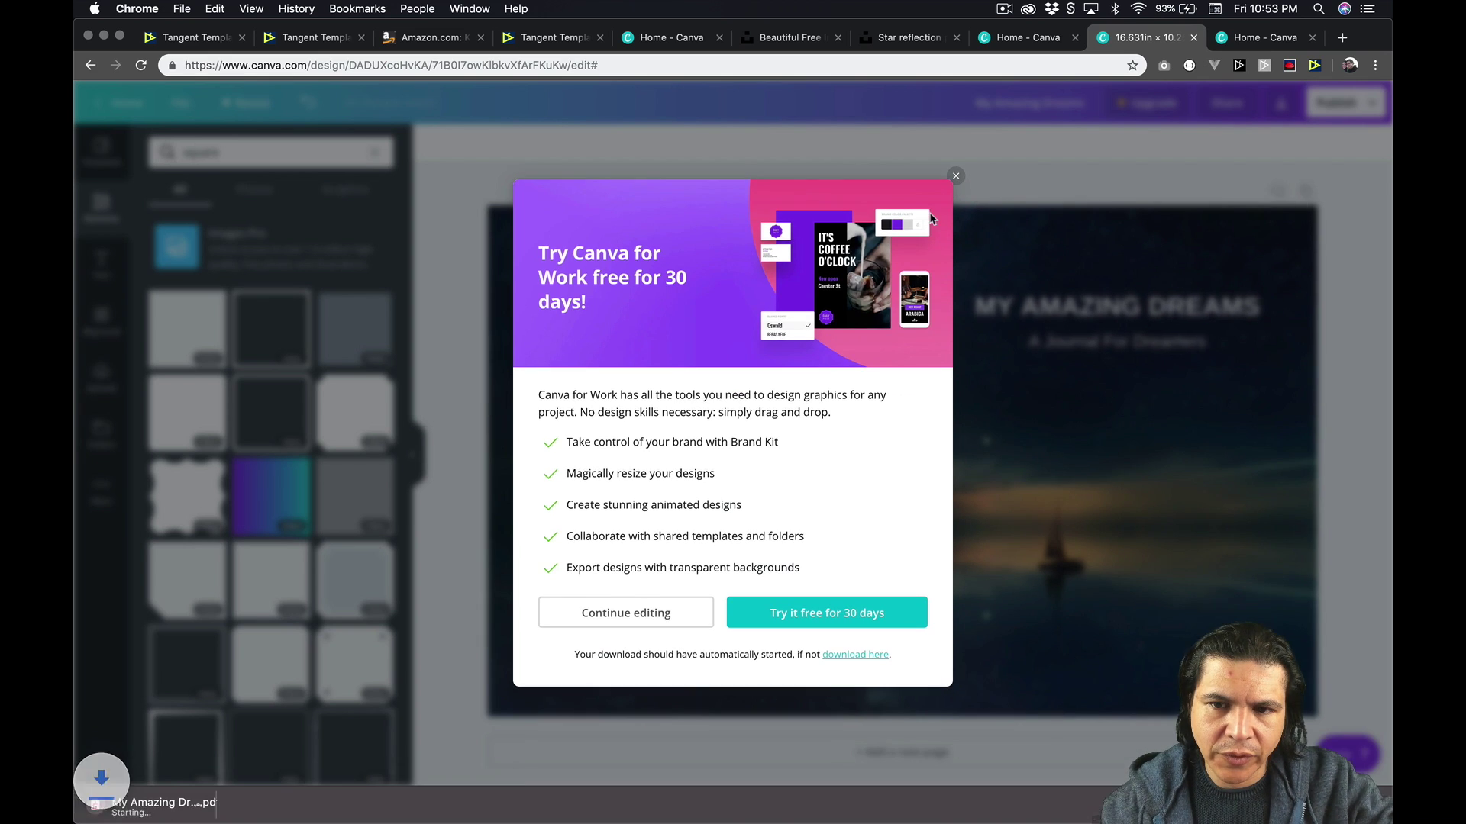
{"action": "left_click", "coordinate": [955, 191]}
Check My Amazing Dreams.pdf from the Downloads folder in a Quick Look preview
{"action": "key", "text": "super+Tab"}
{"action": "key", "text": "super+Tab"}
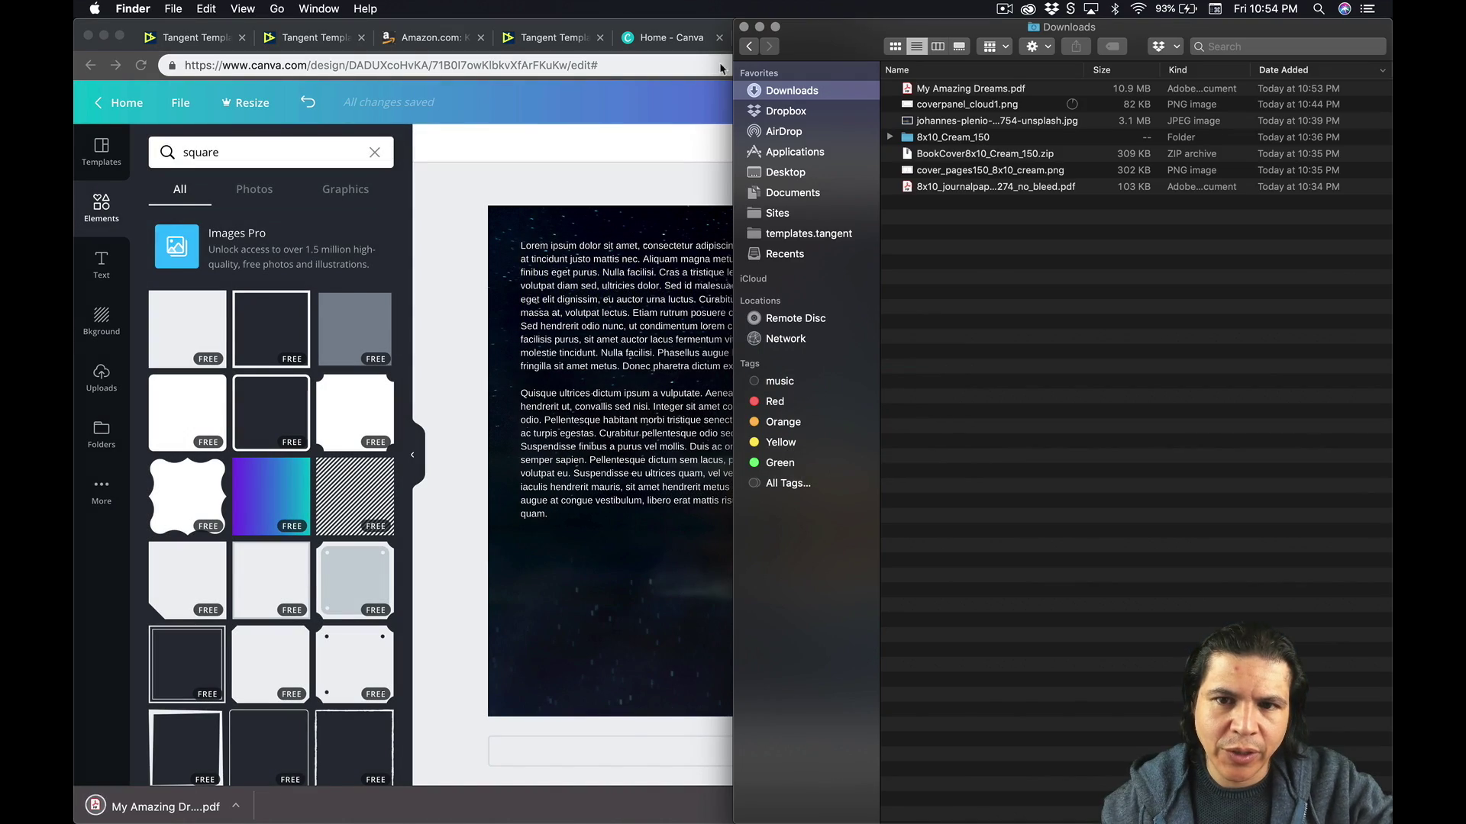
{"action": "left_click", "coordinate": [952, 90]}
{"action": "key", "text": "space"}
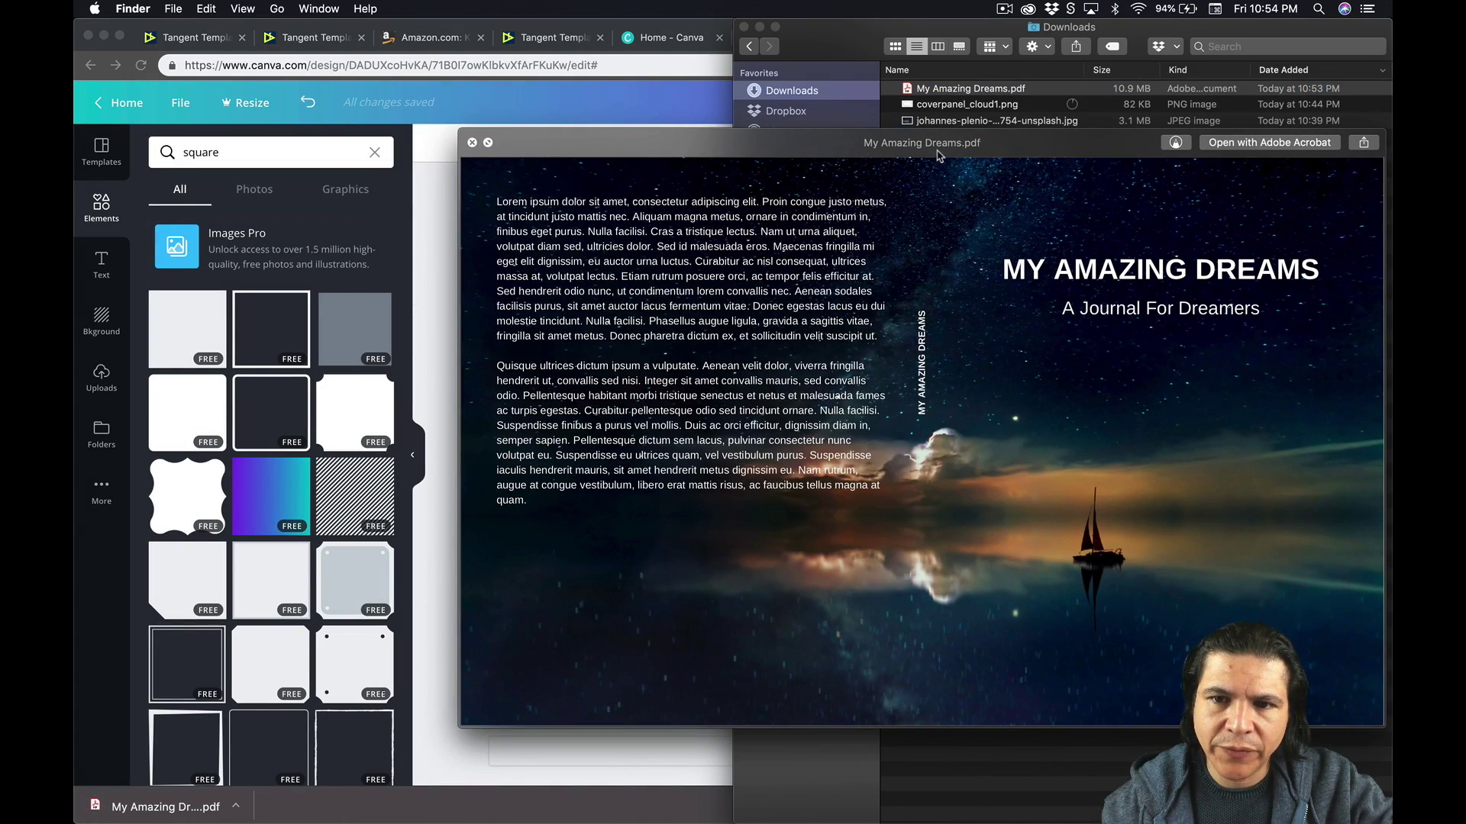
{"action": "left_click_drag", "start_coordinate": [946, 148], "coordinate": [739, 140]}
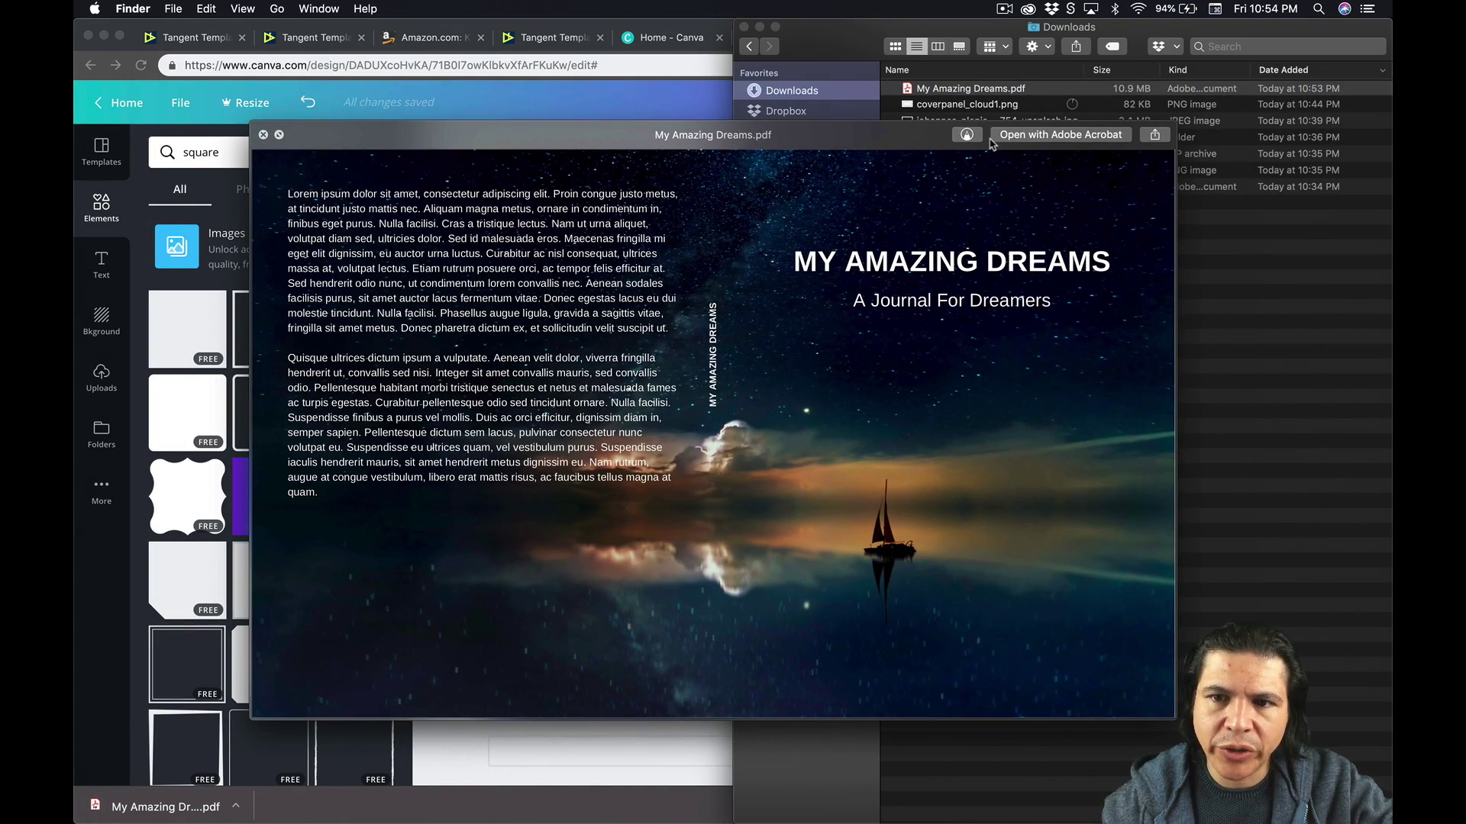
{"action": "key", "text": "space"}
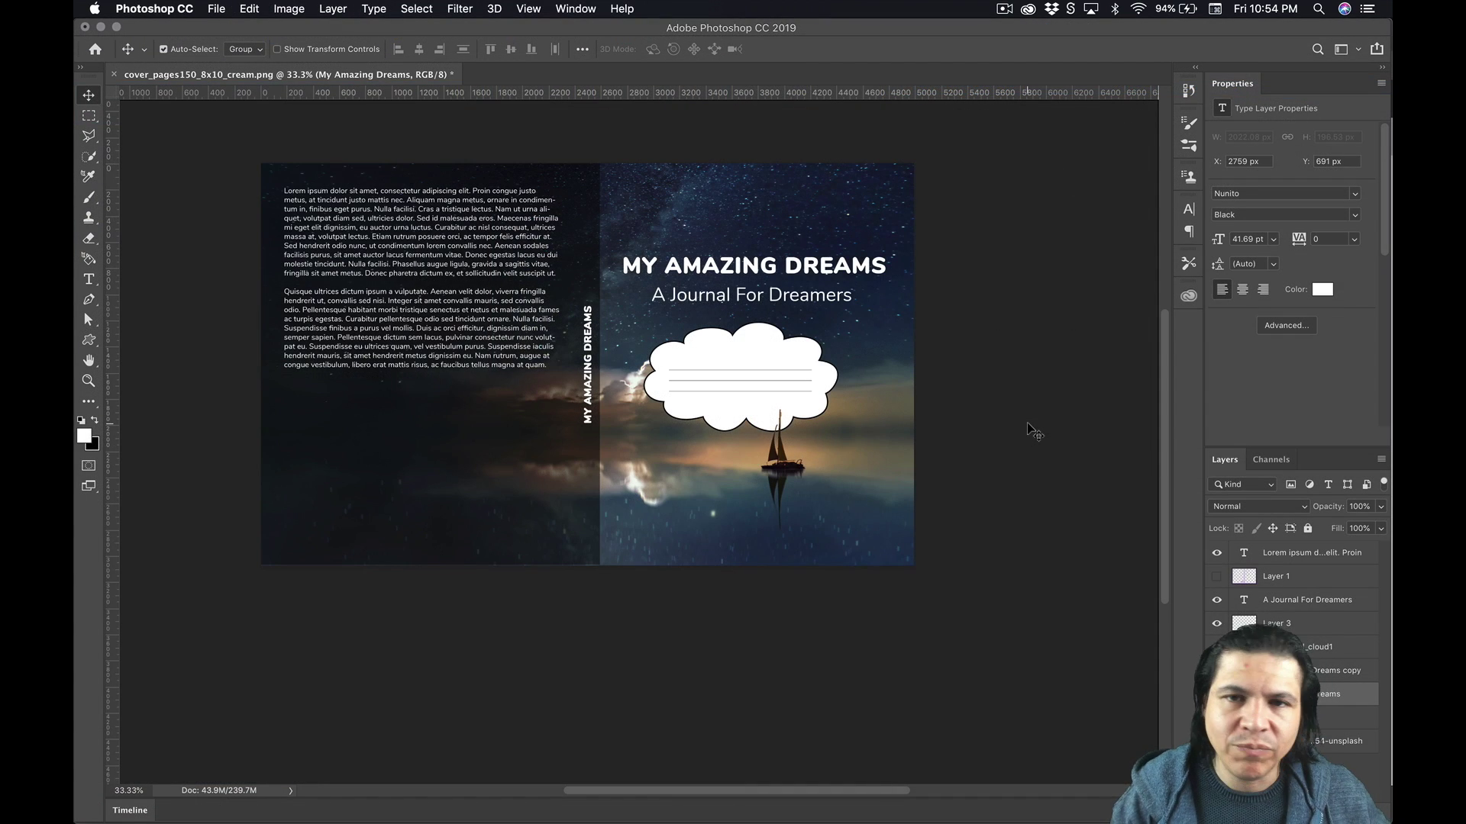